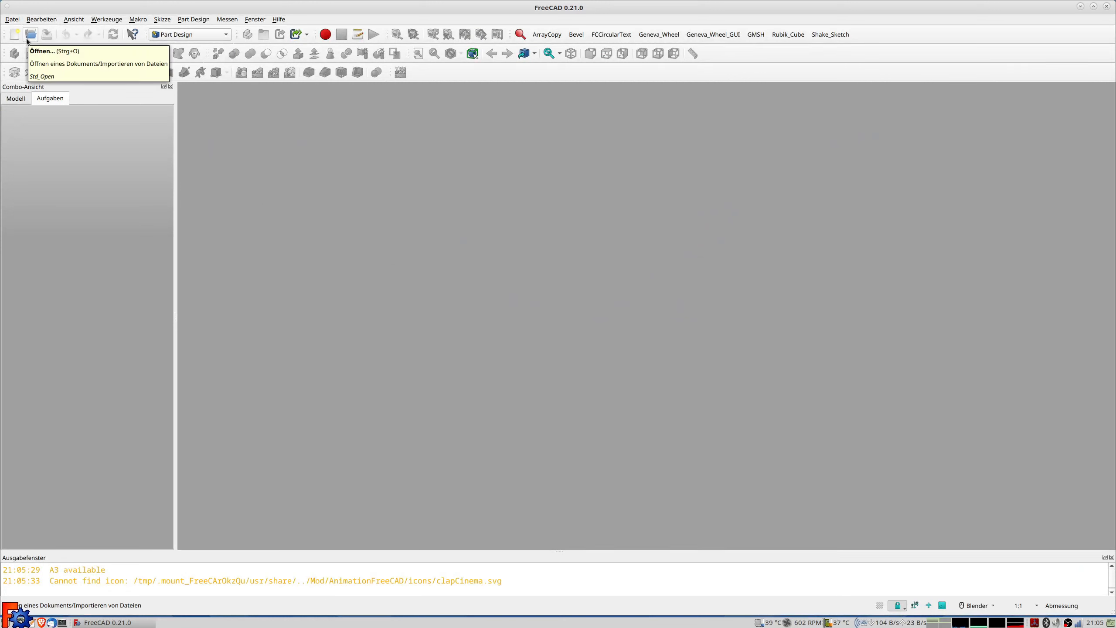
Step: Open the recent file TFX01-007.FCStd
left_click(13, 21)
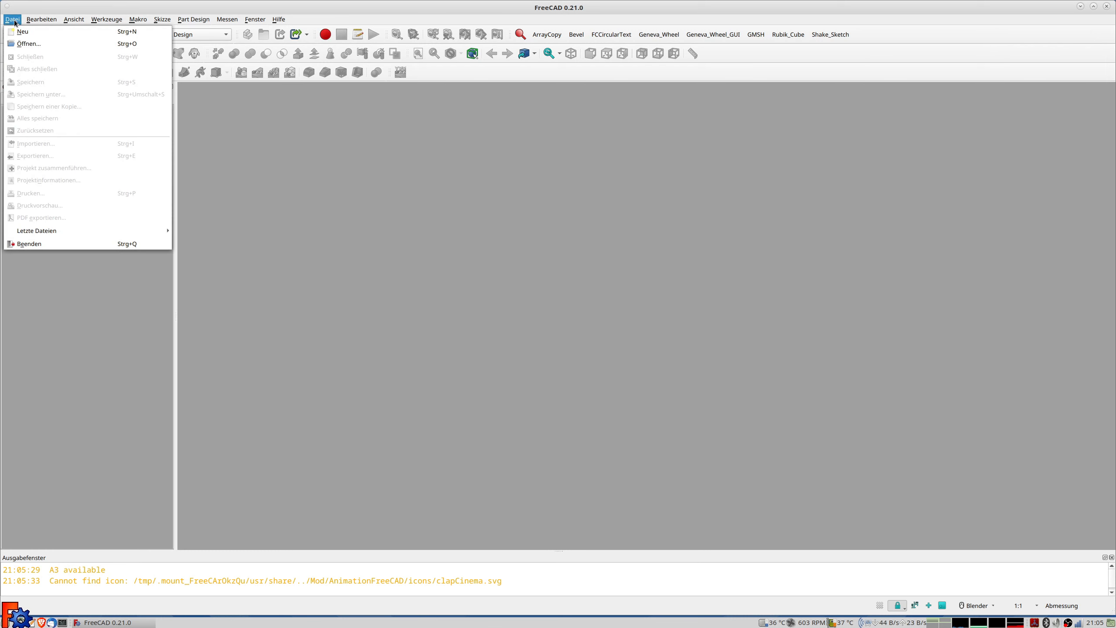
mouse_move(52, 230)
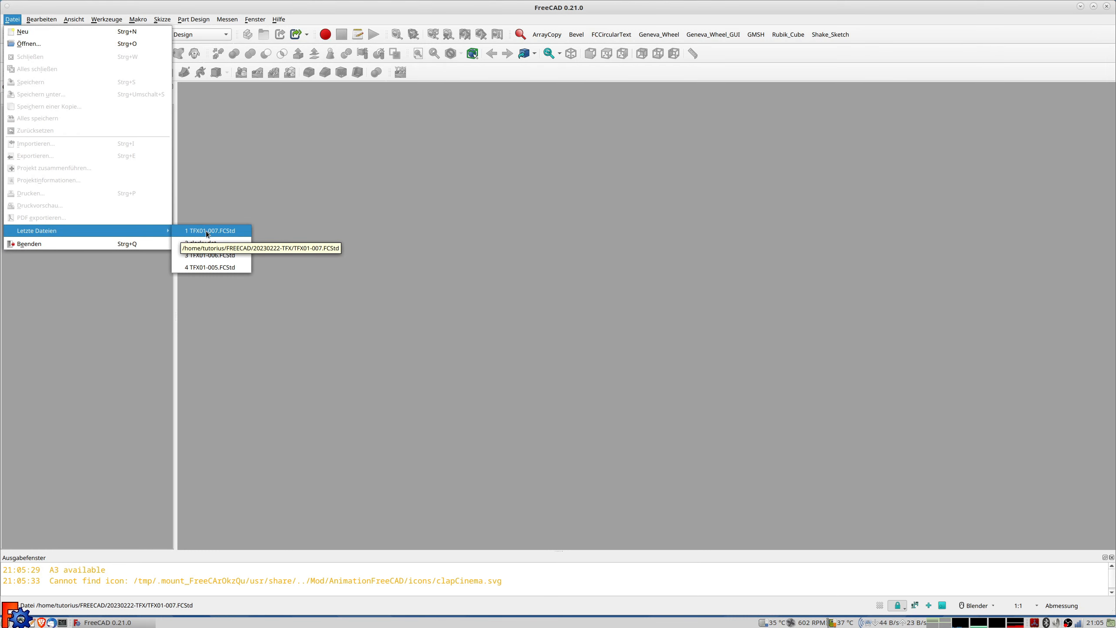
left_click(208, 233)
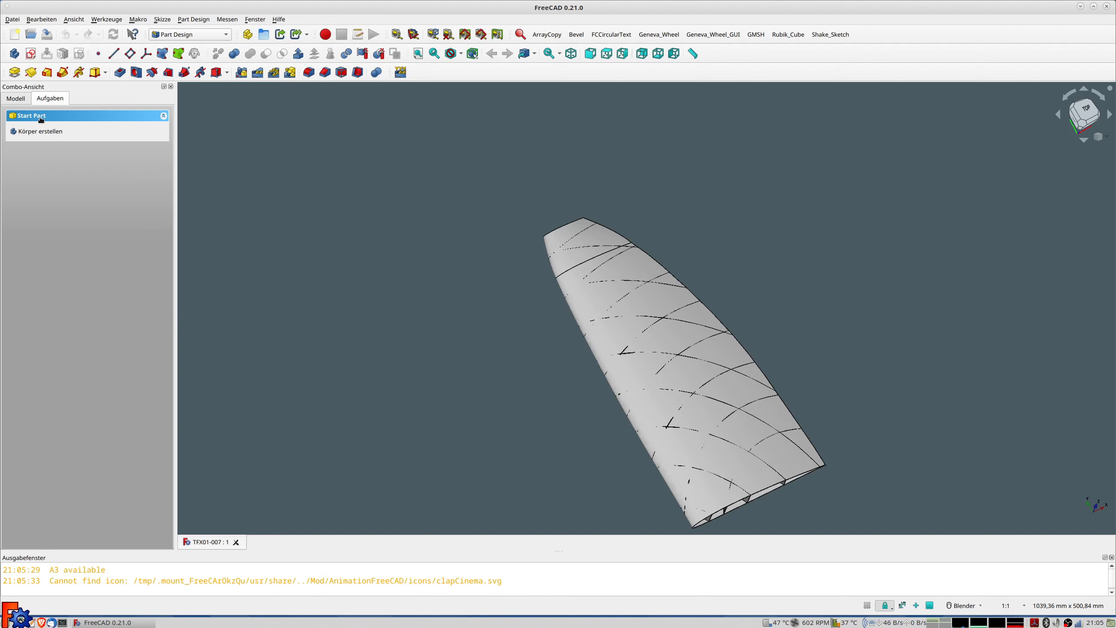
Step: Make the ImagePlane reference picture and sketch B visible in the model
left_click(16, 98)
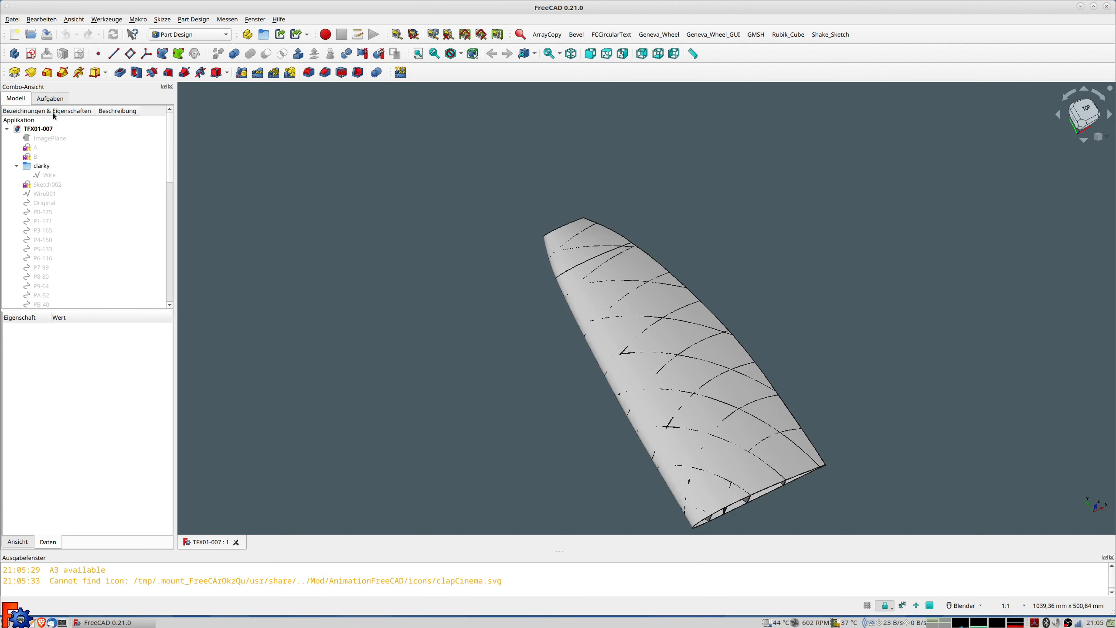
left_click(42, 138)
key("space")
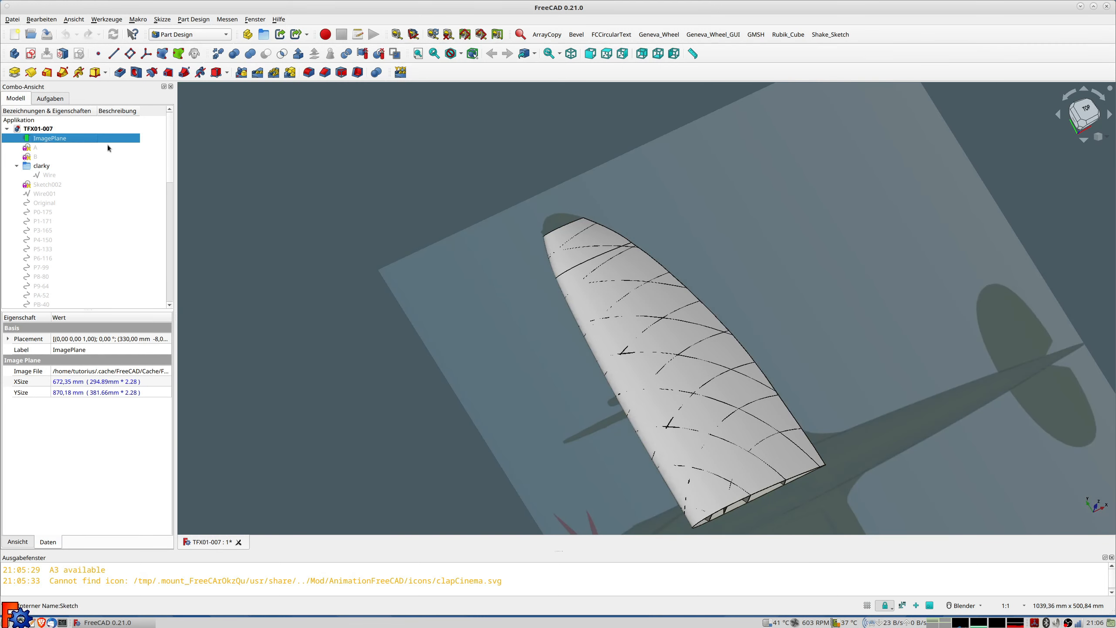
left_click(38, 157)
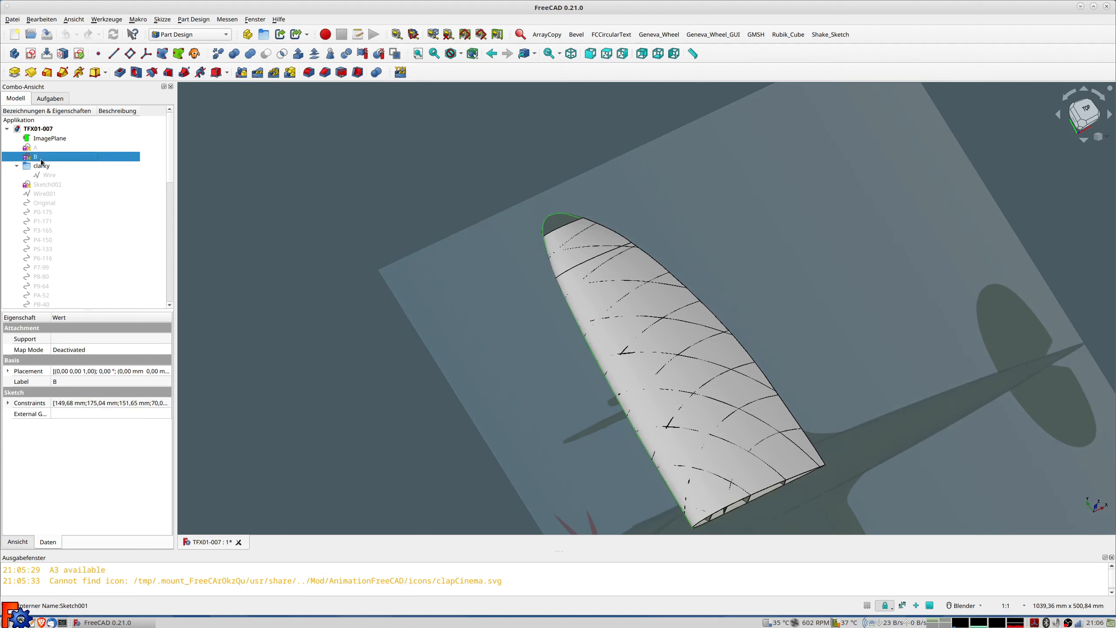
Step: Delete all objects from the clarky group through Slice.003, including the contents of the clarky and Exploded Slice groups
left_click(40, 166)
scroll(53, 211, "down", 10)
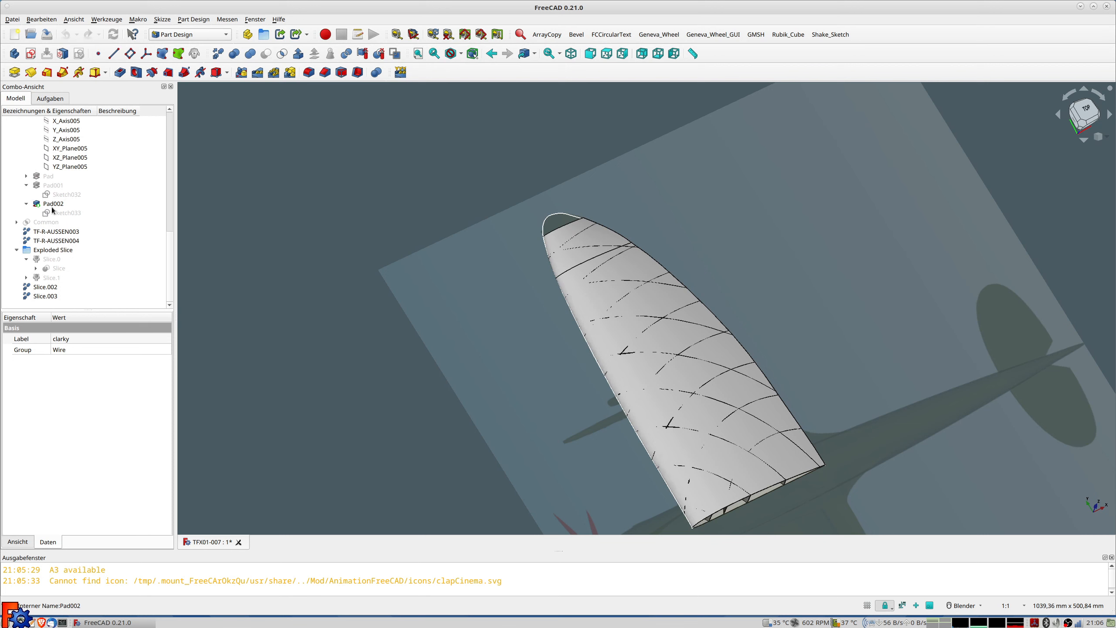
left_click(42, 297, "shift")
key("Delete")
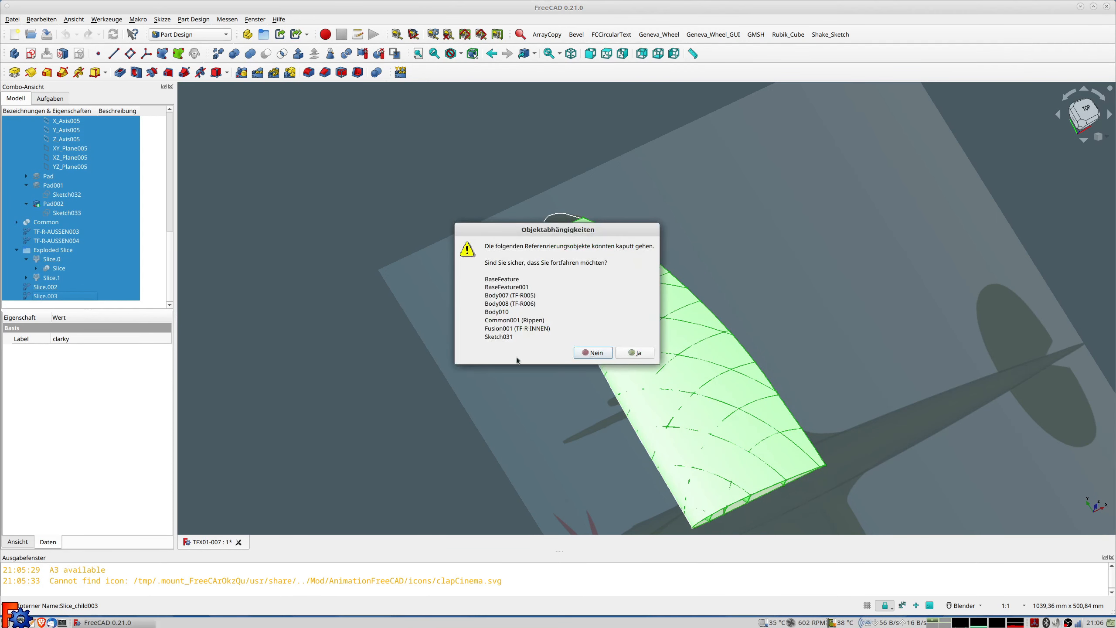
left_click(633, 353)
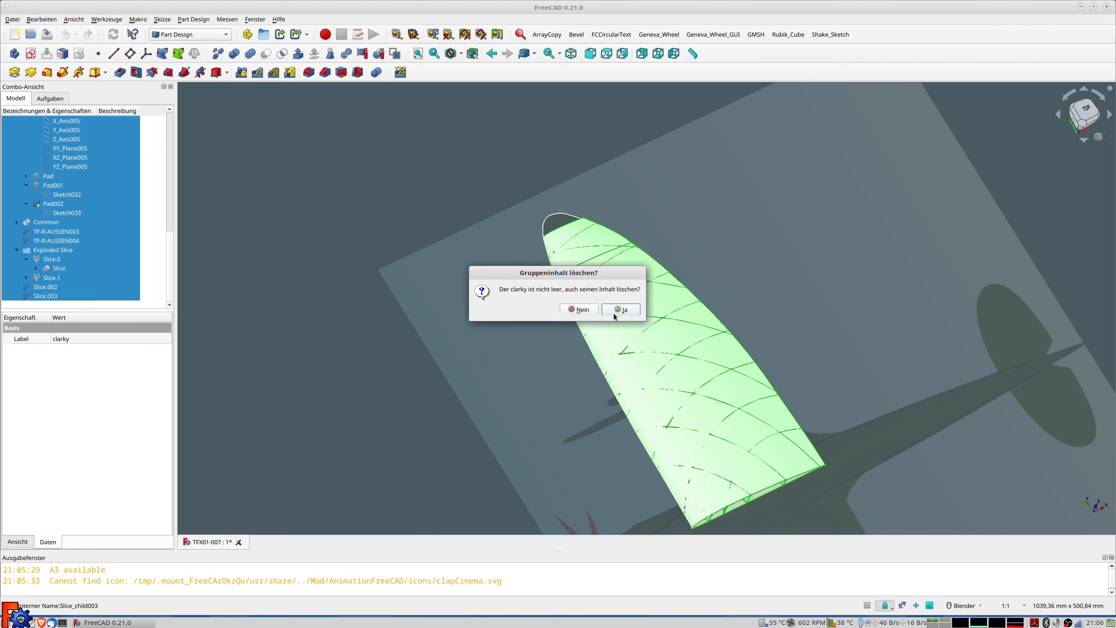
left_click(619, 310)
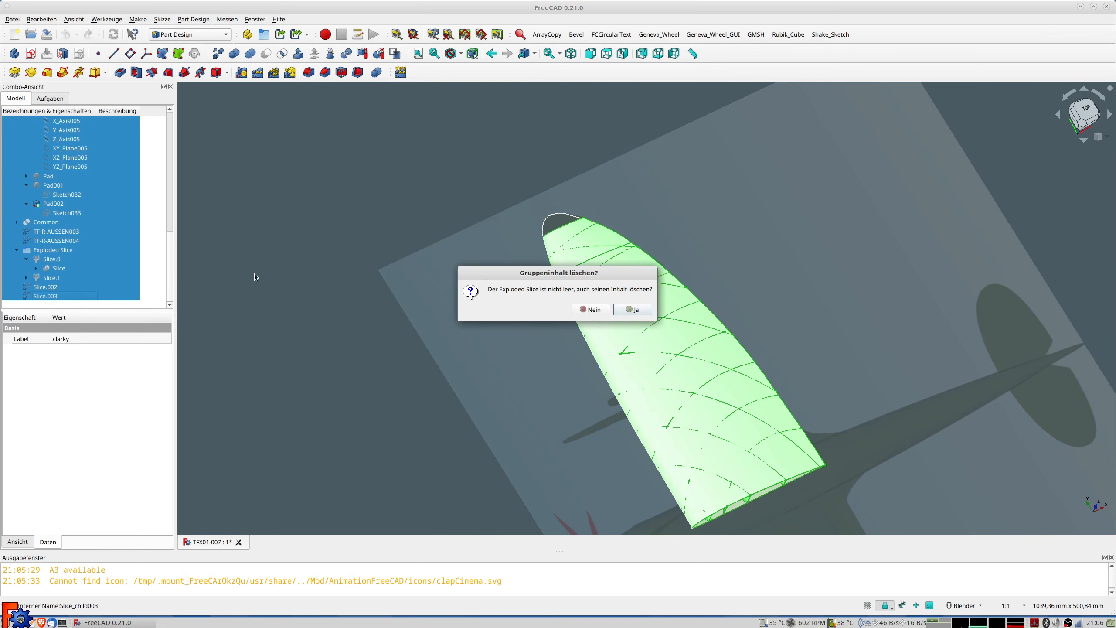
left_click(632, 309)
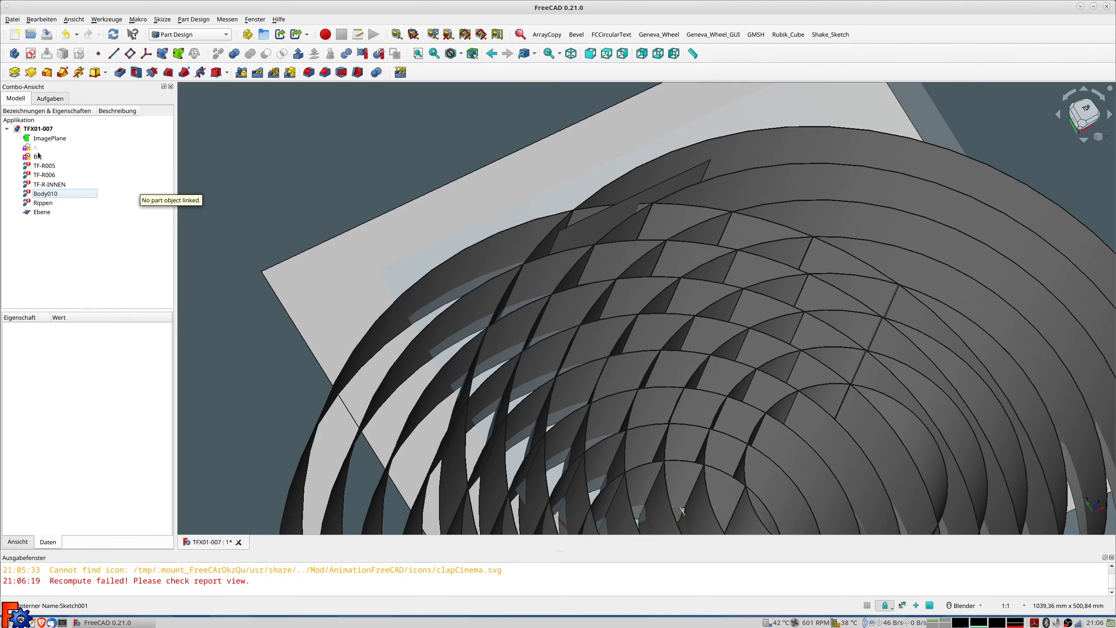
Step: Delete the leftover objects from TF-R005 through Ebene, keeping only ImagePlane and sketches A and B
left_click(38, 166)
left_click(38, 212, "shift")
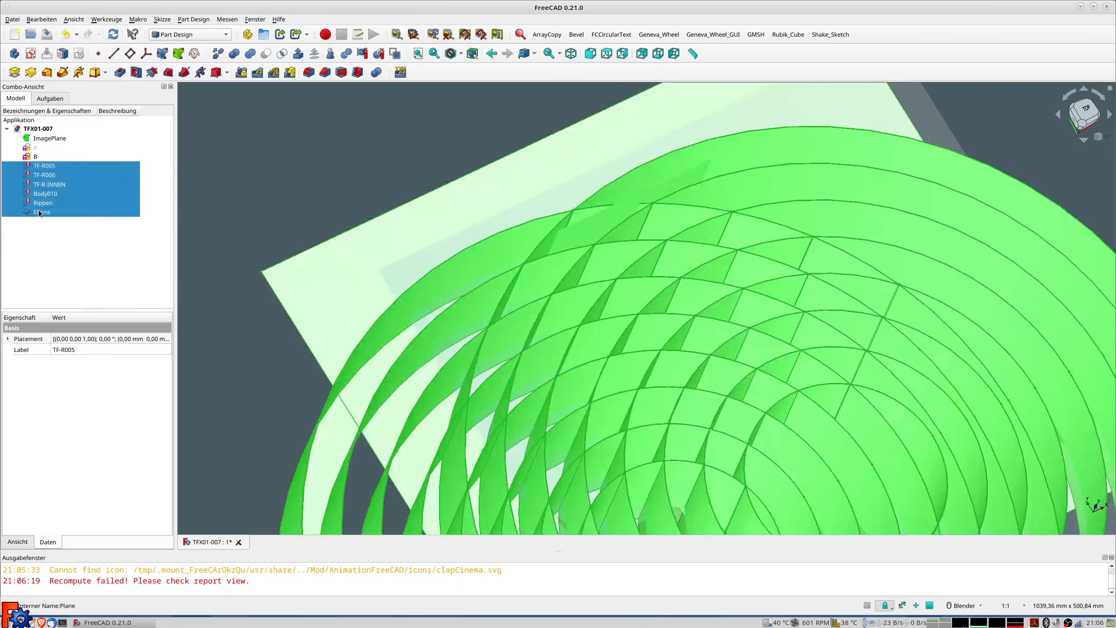
key("Delete")
scroll(599, 309, "down", 3)
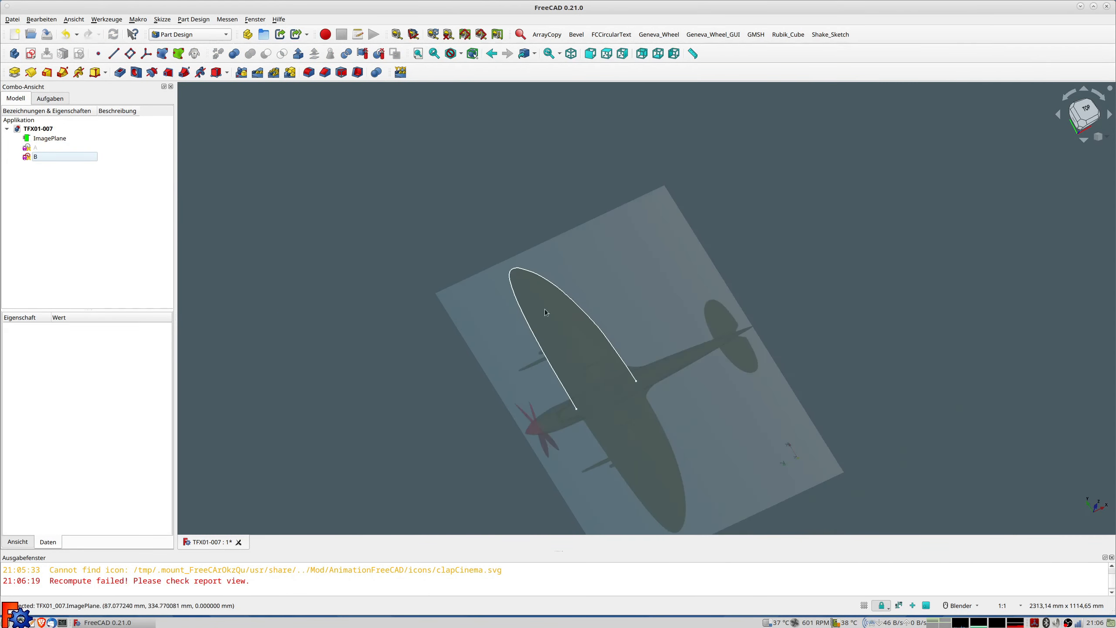
Step: Examine from the top how closely sketch B's wing outline follows the aircraft silhouette in the reference picture
middle_click_drag(599, 309, 607, 307)
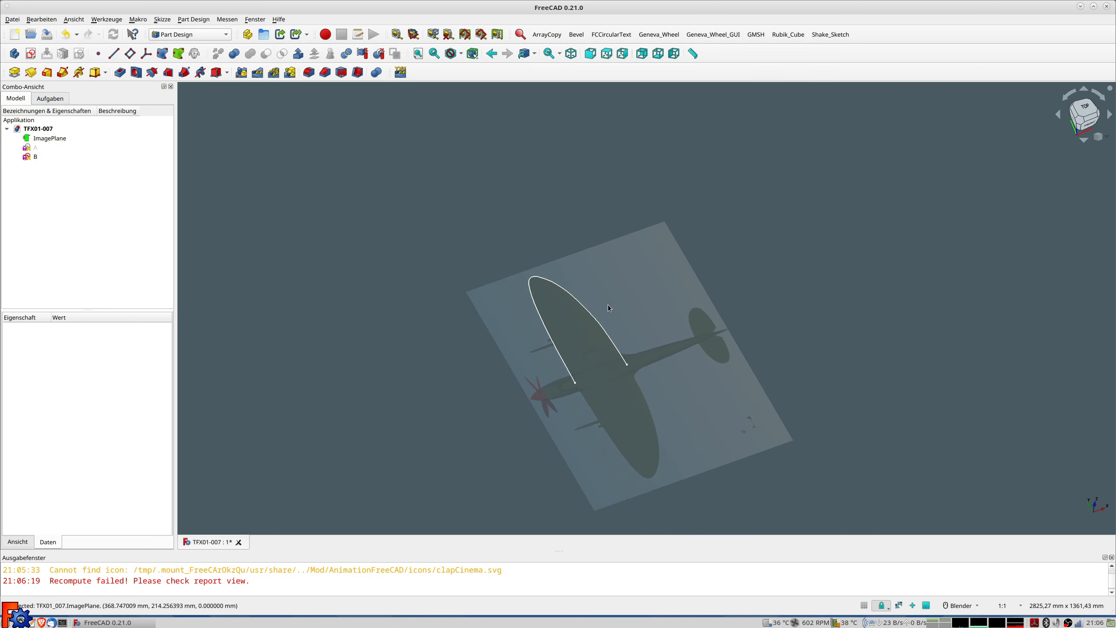
key("2")
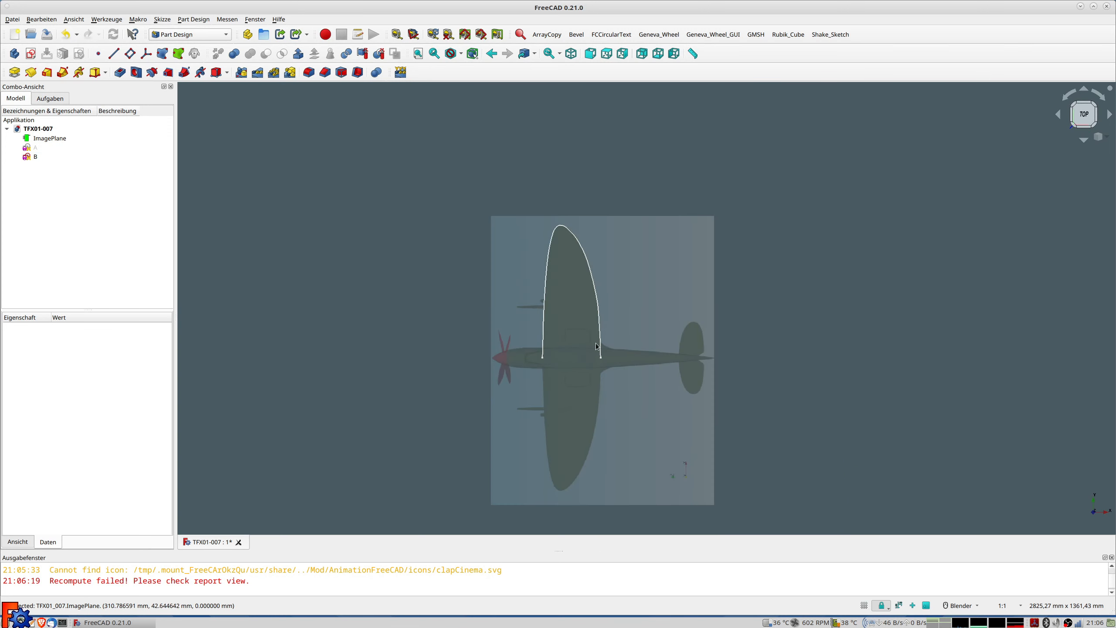
scroll(579, 364, "up", 3)
scroll(579, 365, "up", 1)
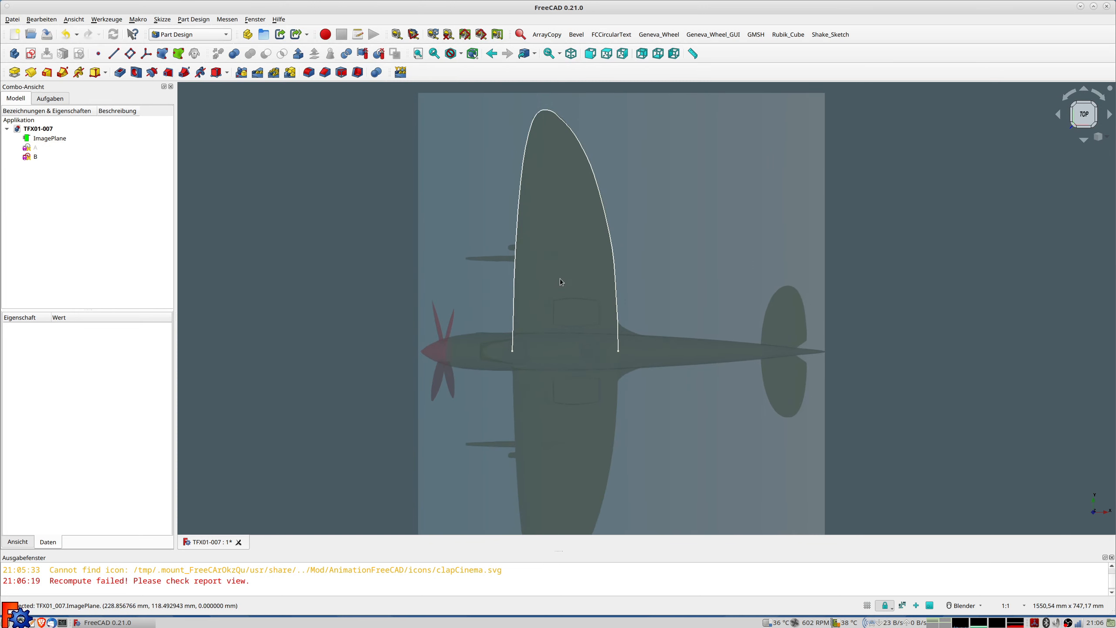
scroll(549, 162, "up", 4)
scroll(545, 163, "down", 1)
scroll(545, 163, "up", 1)
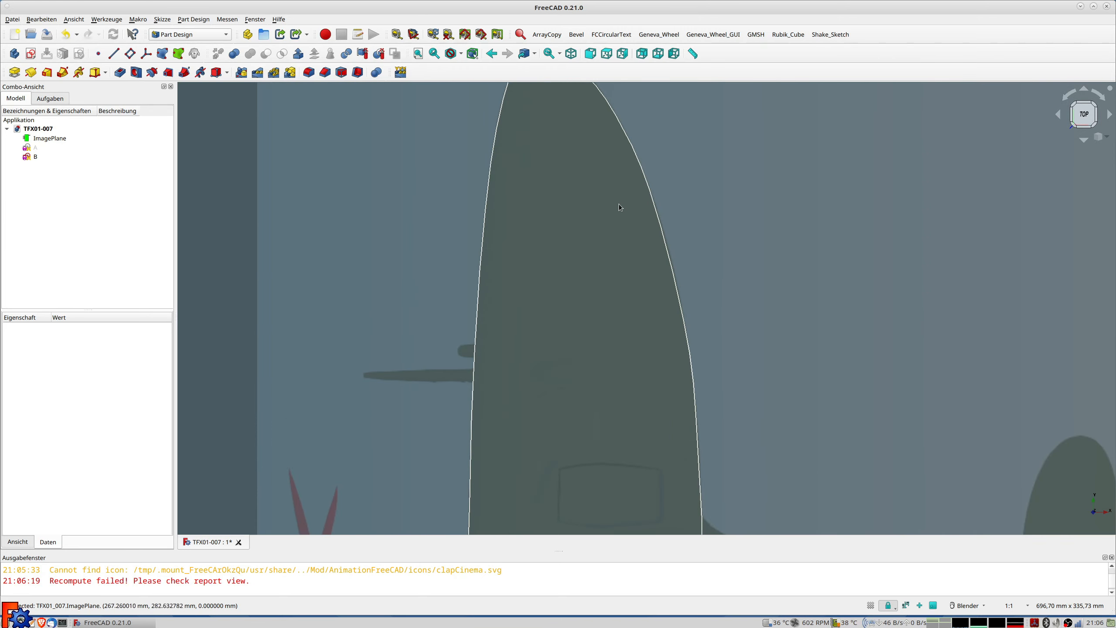
scroll(651, 255, "down", 1)
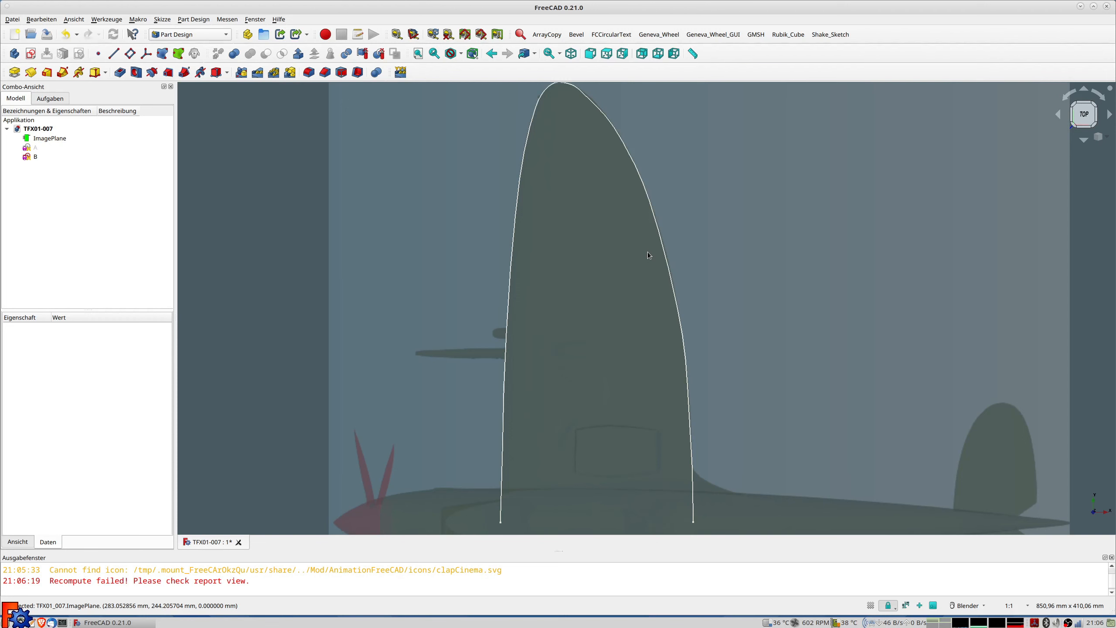
middle_click_drag(605, 154, 611, 209, "shift")
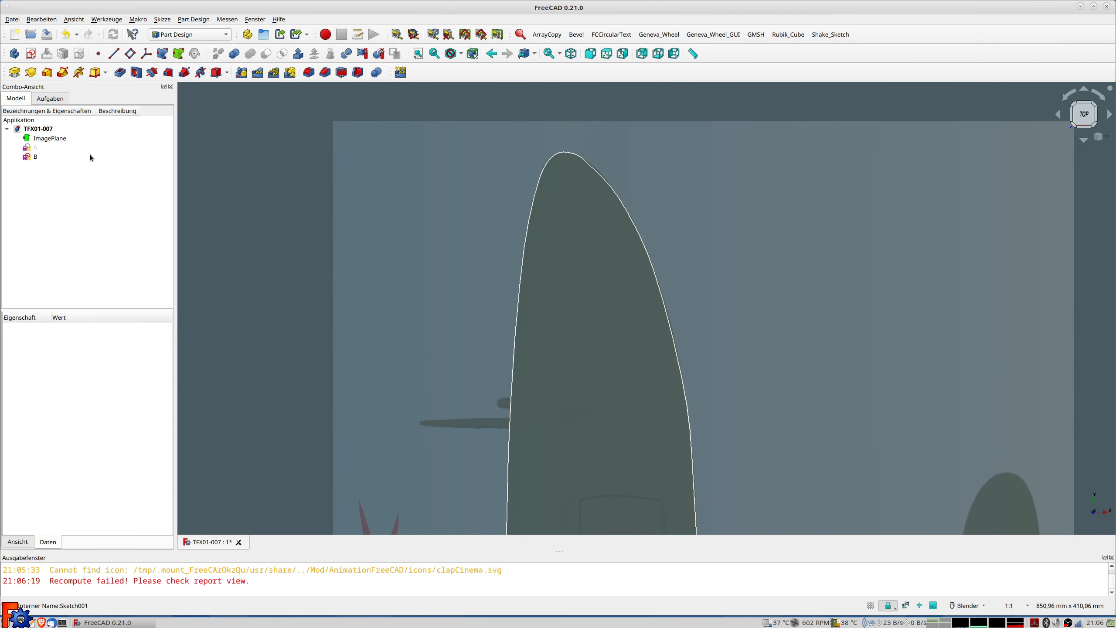
Step: Open sketch B for editing and shift spline control points 17 and 18 on the trailing edge near the wing tip outward
double_click(32, 158)
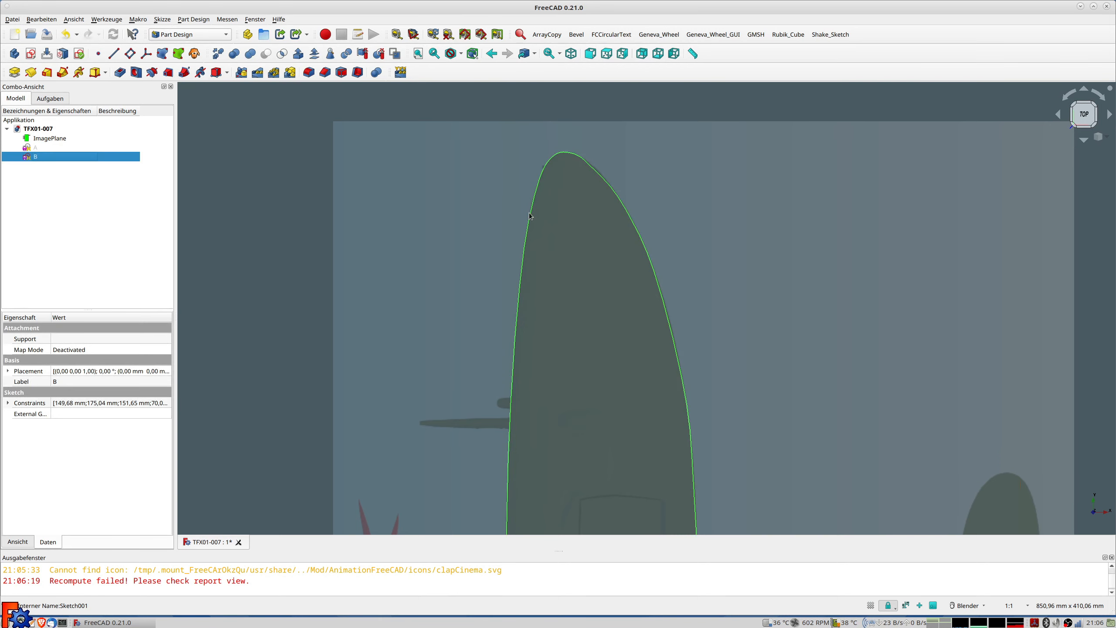
scroll(641, 191, "up", 5)
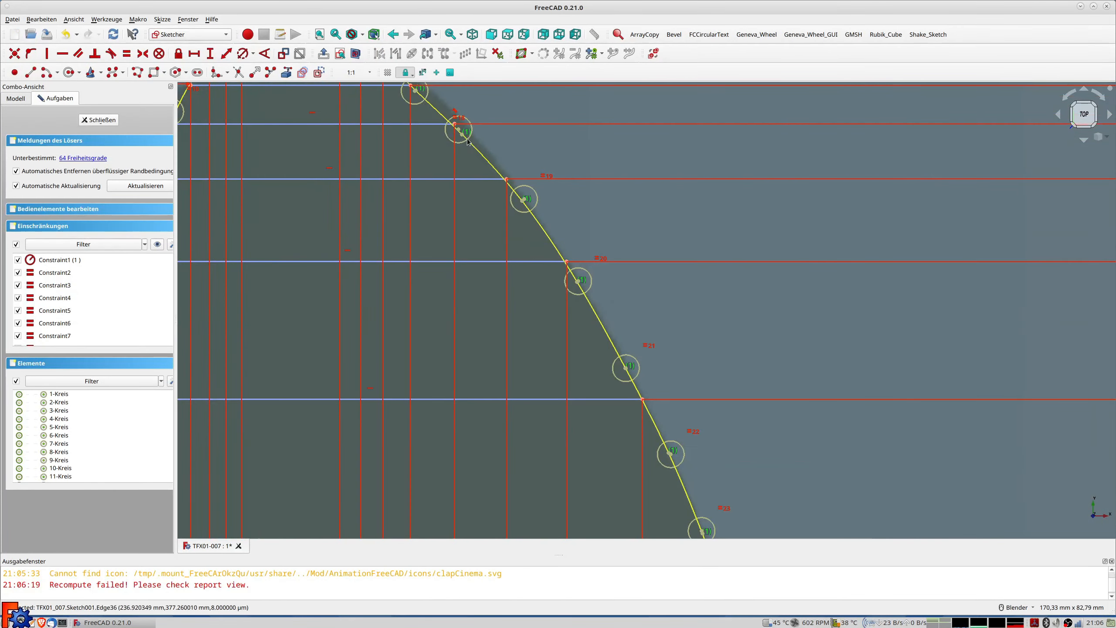
middle_click_drag(469, 140, 606, 290, "shift")
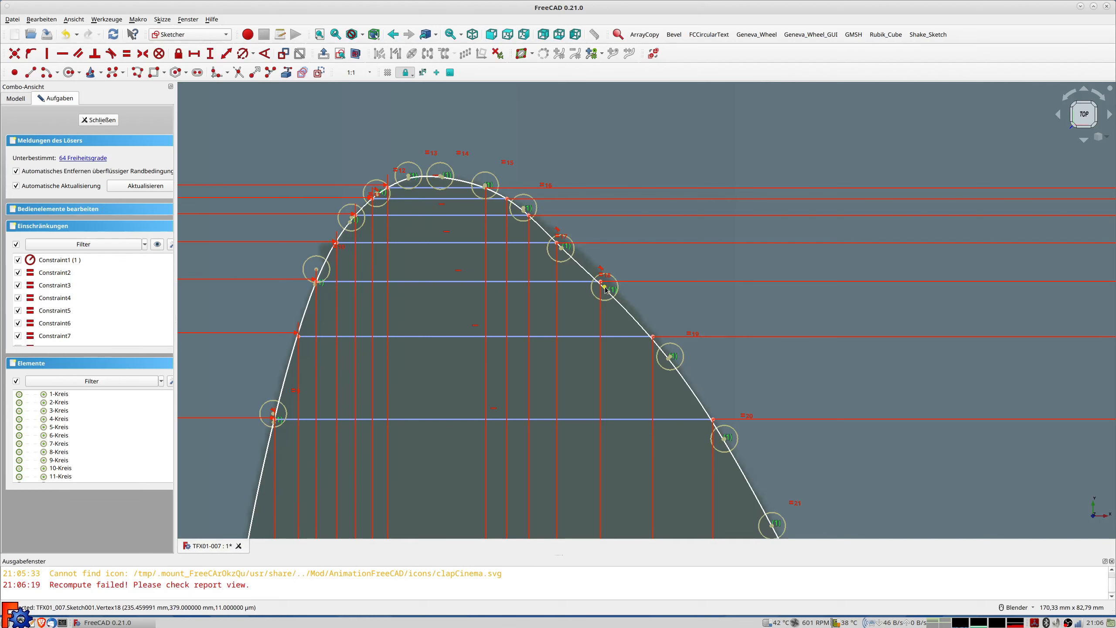
left_click_drag(612, 286, 610, 286)
left_click_drag(561, 249, 579, 232)
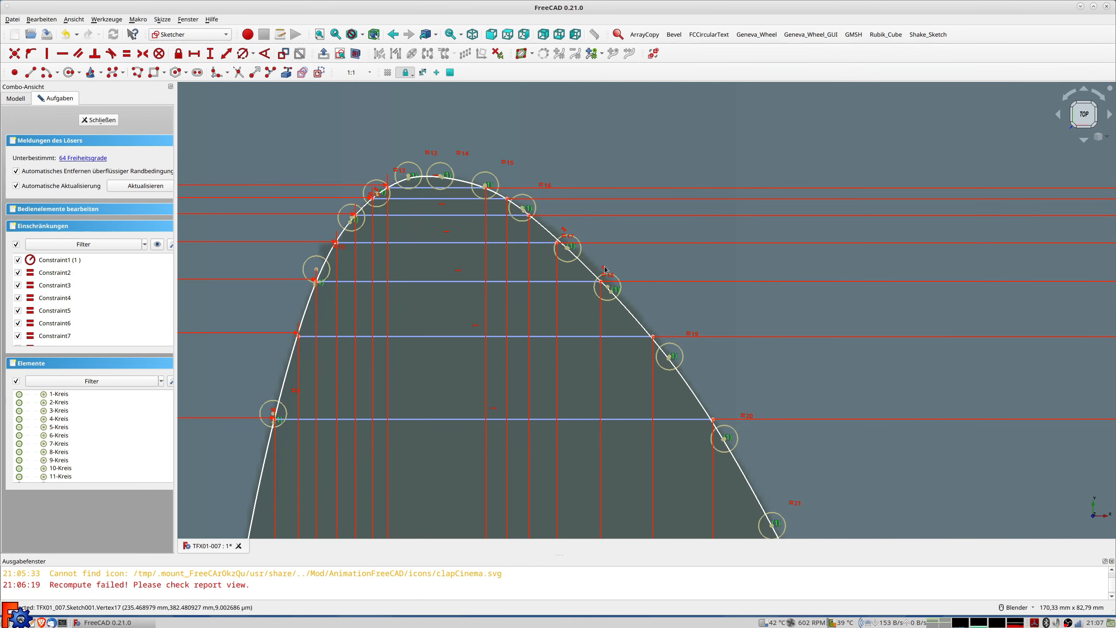
Step: Delete the small constraints at the centres of control points 18 and 17 on the trailing edge near the wing tip
scroll(607, 267, "up", 5)
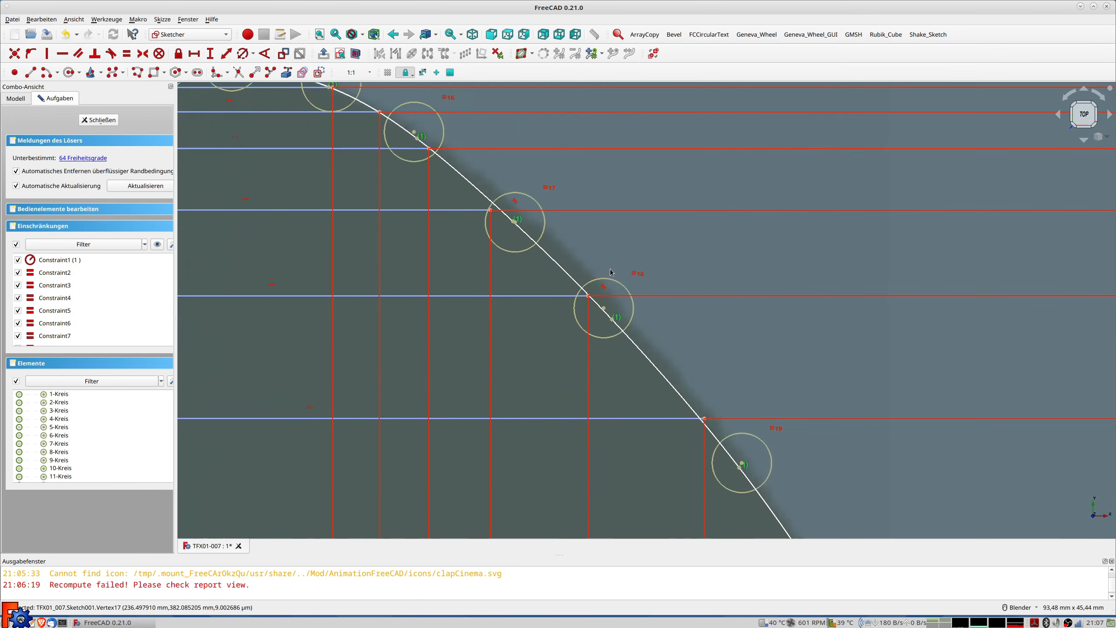
left_click(607, 294)
key("Delete")
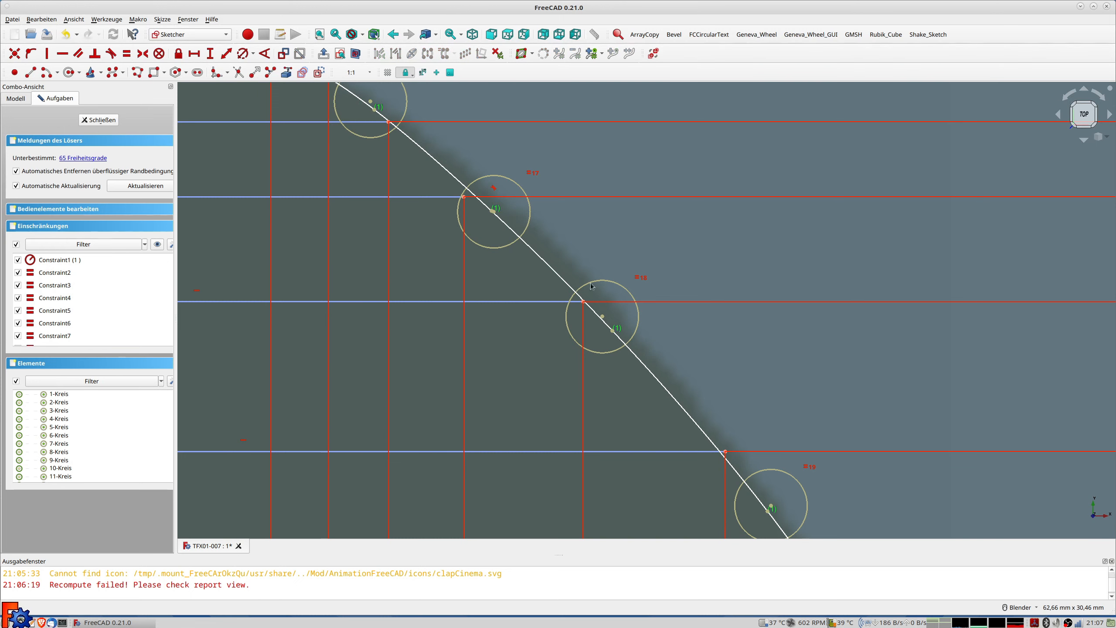
left_click(493, 188)
key("Delete")
scroll(750, 398, "down", 6)
middle_click_drag(750, 398, 639, 233, "shift")
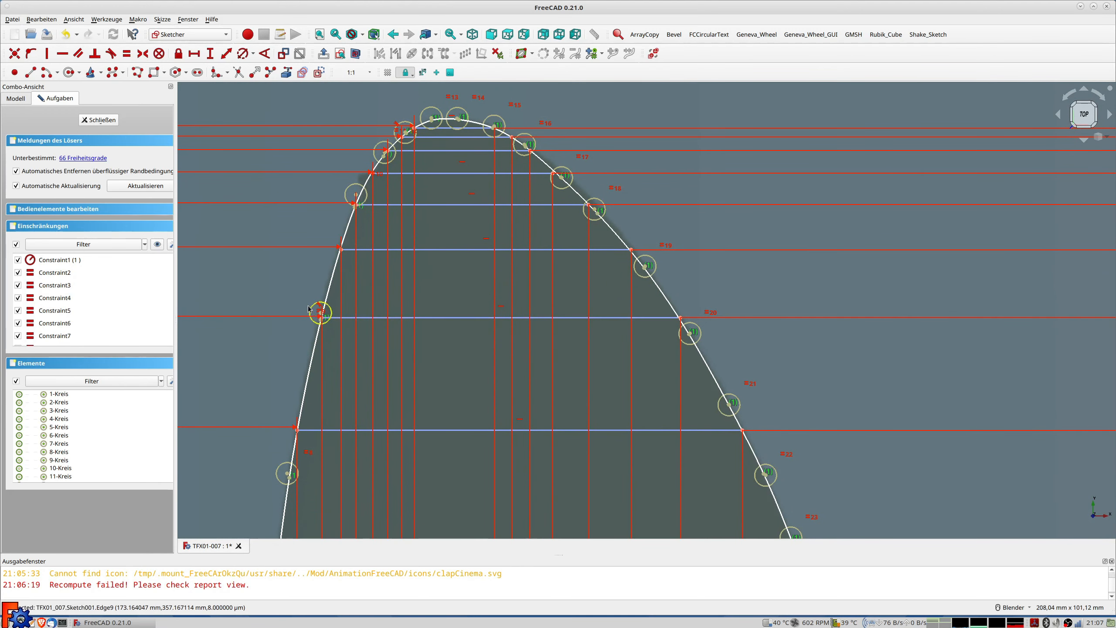
Step: Delete the small constraints tying down two spline control points on the leading edge towards the wing tip
scroll(319, 312, "up", 5)
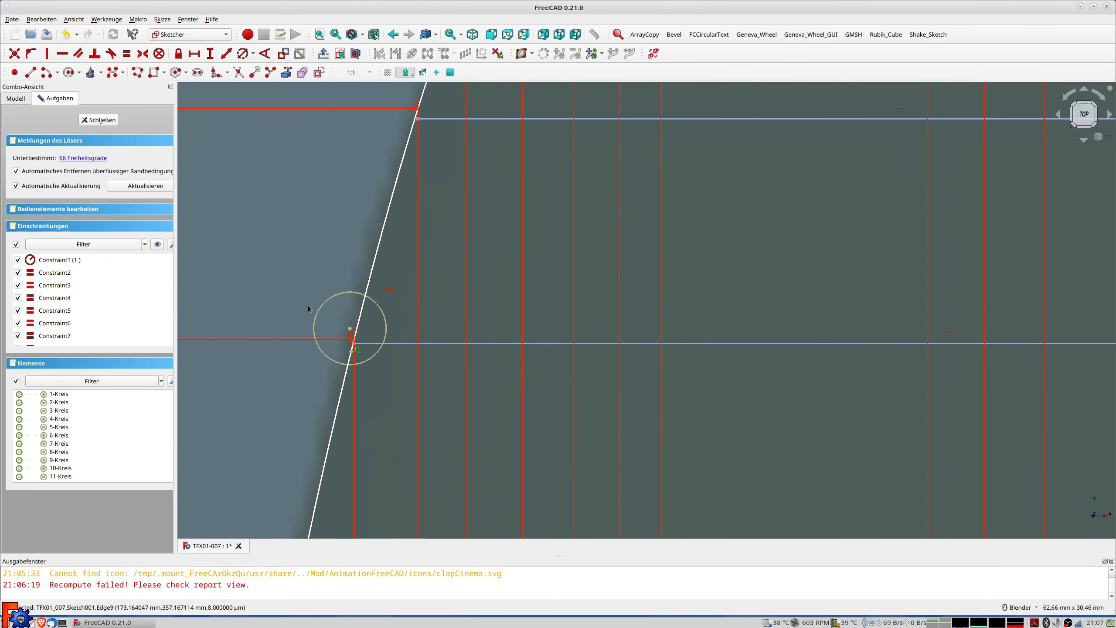
left_click(350, 337)
key("Delete")
scroll(445, 358, "down", 4)
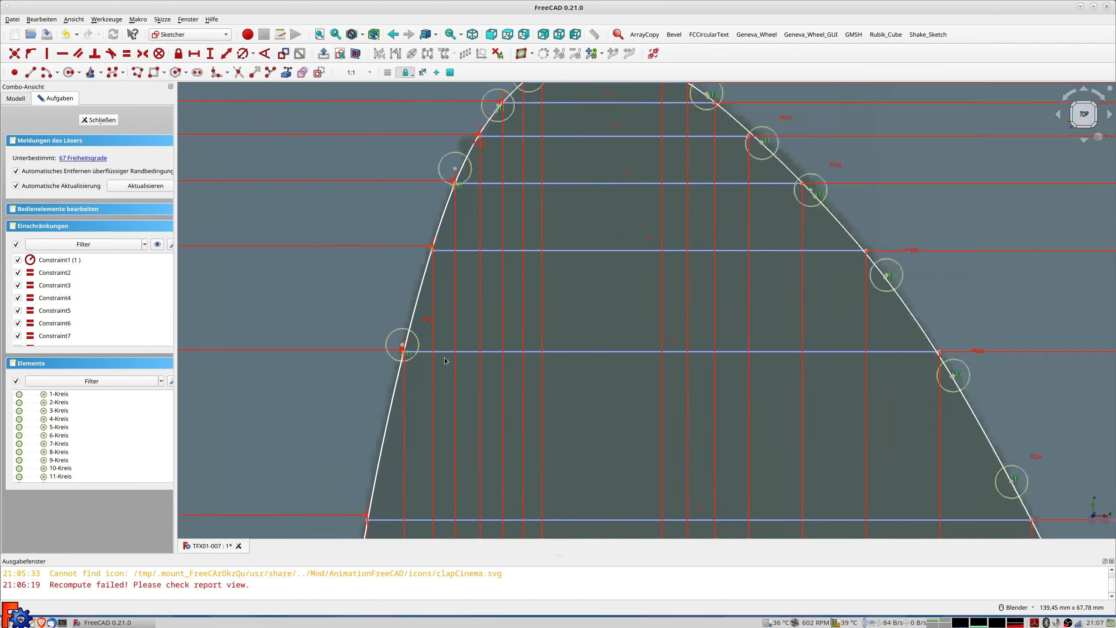
scroll(512, 198, "up", 4)
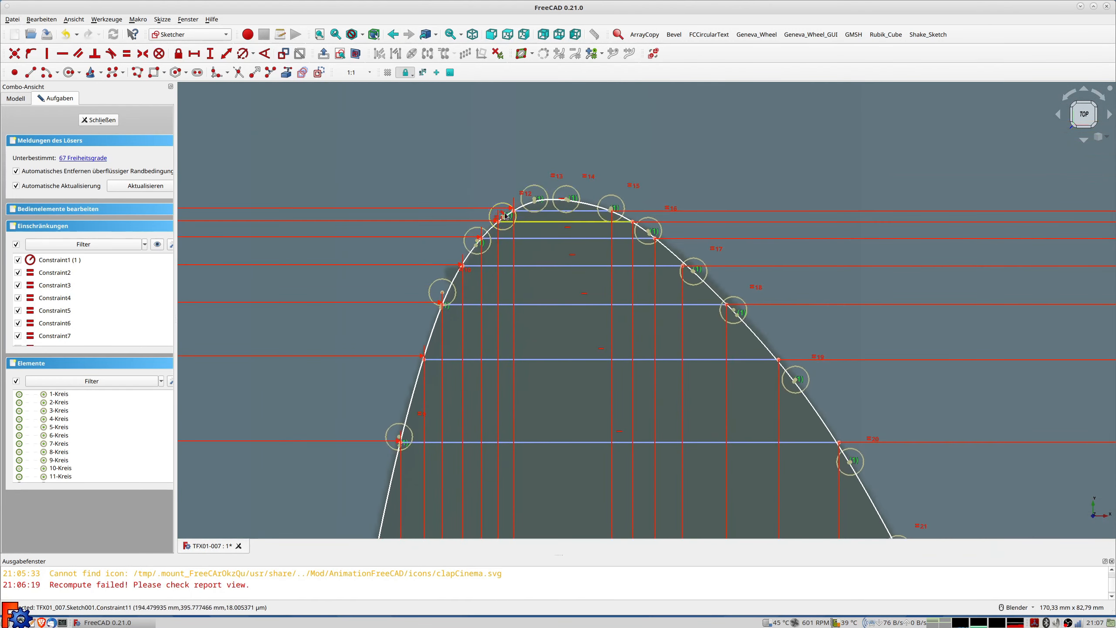
scroll(492, 237, "up", 3)
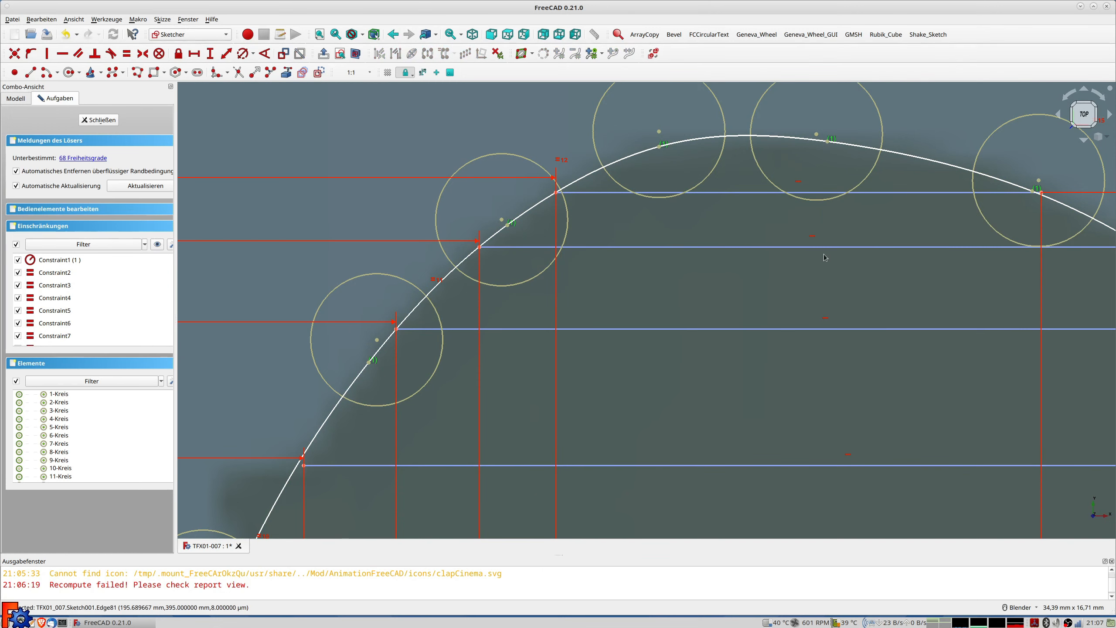
Step: Move trailing-edge control point 19 to about (246.9 mm, 366.5 mm) to match the wing silhouette
scroll(856, 256, "down", 4)
middle_click_drag(915, 323, 899, 314, "shift")
scroll(923, 330, "down", 2)
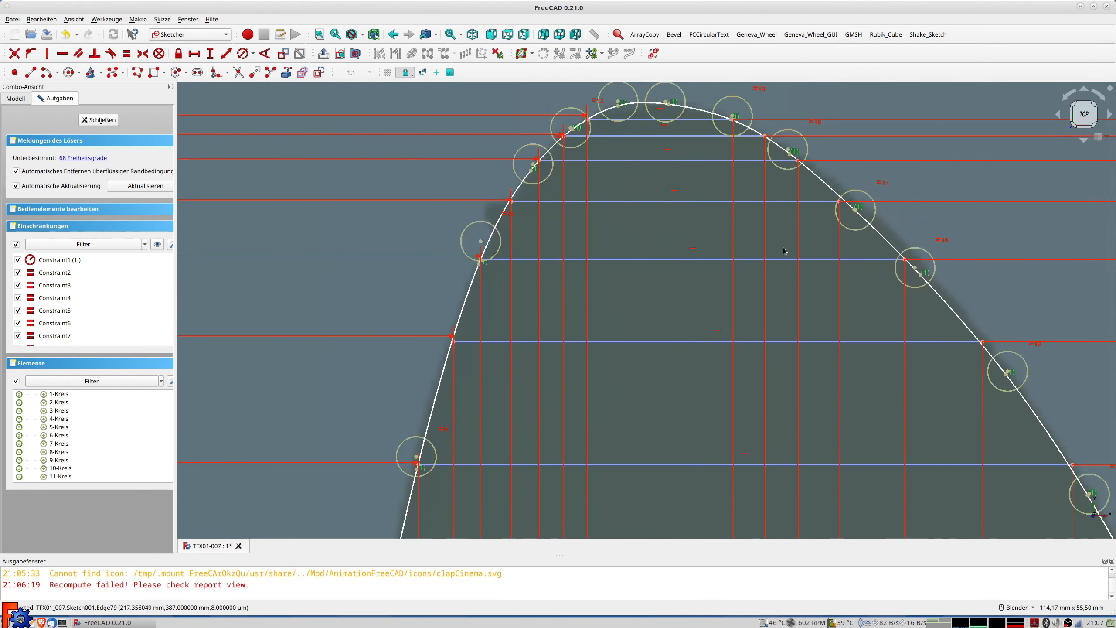
mouse_move(969, 350)
left_mouse_down()
mouse_move(987, 335)
mouse_move(967, 349)
left_mouse_up()
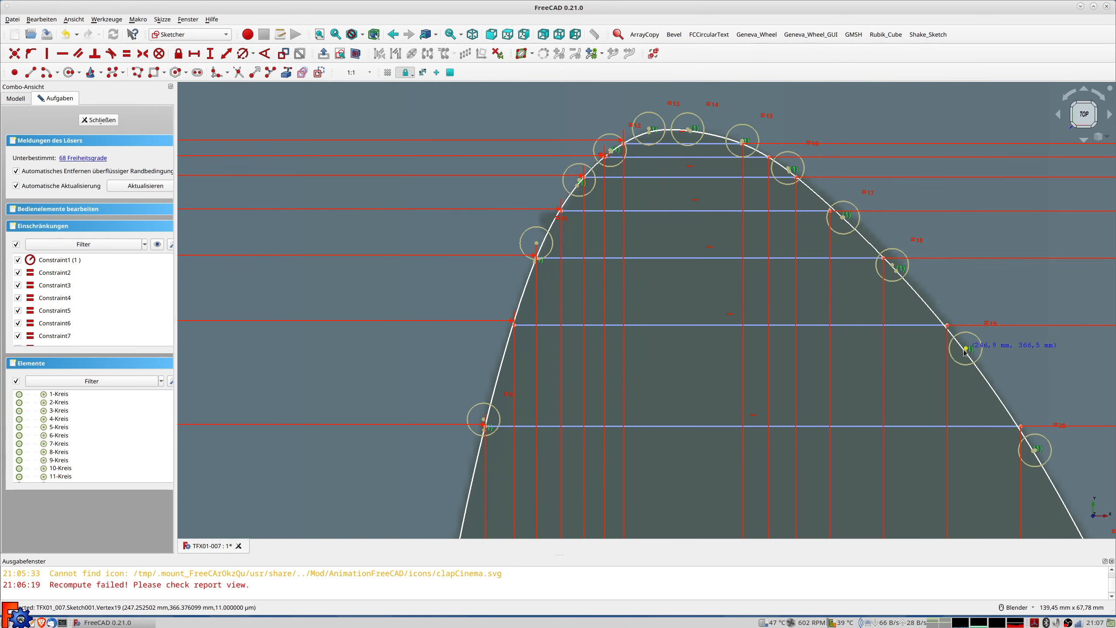
Step: Examine how closely the outline spline follows the wing silhouette from the leading- and trailing-edge root points along the trailing edge to the tip
scroll(584, 420, "down", 3)
scroll(584, 420, "up", 2)
scroll(584, 420, "down", 2)
middle_click_drag(586, 442, 596, 187, "shift")
middle_click_drag(591, 468, 588, 242, "shift")
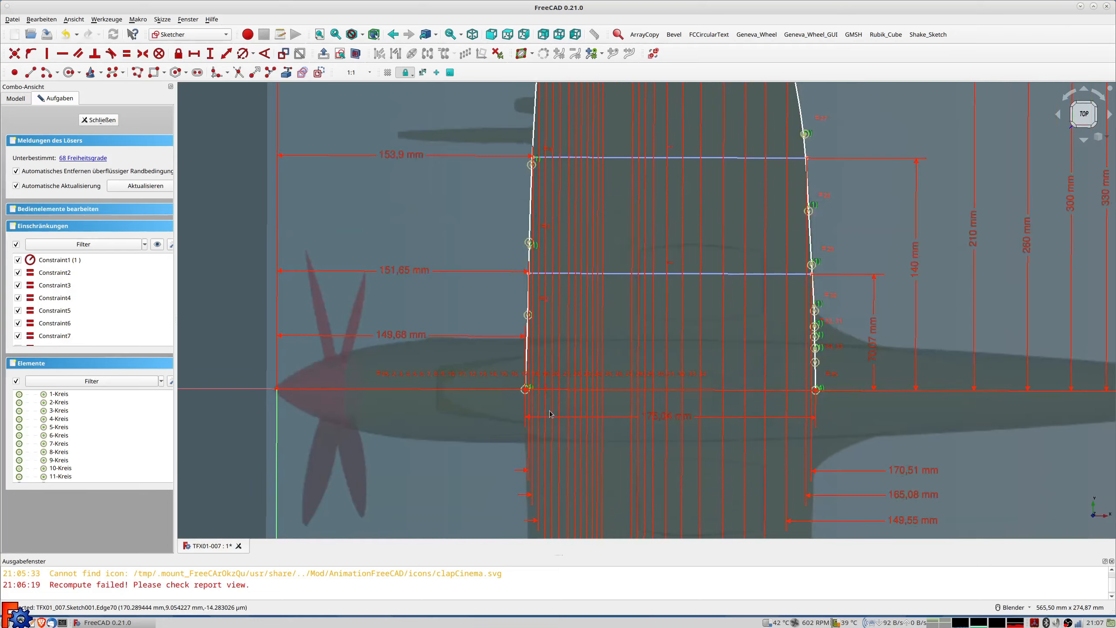
scroll(547, 402, "up", 6)
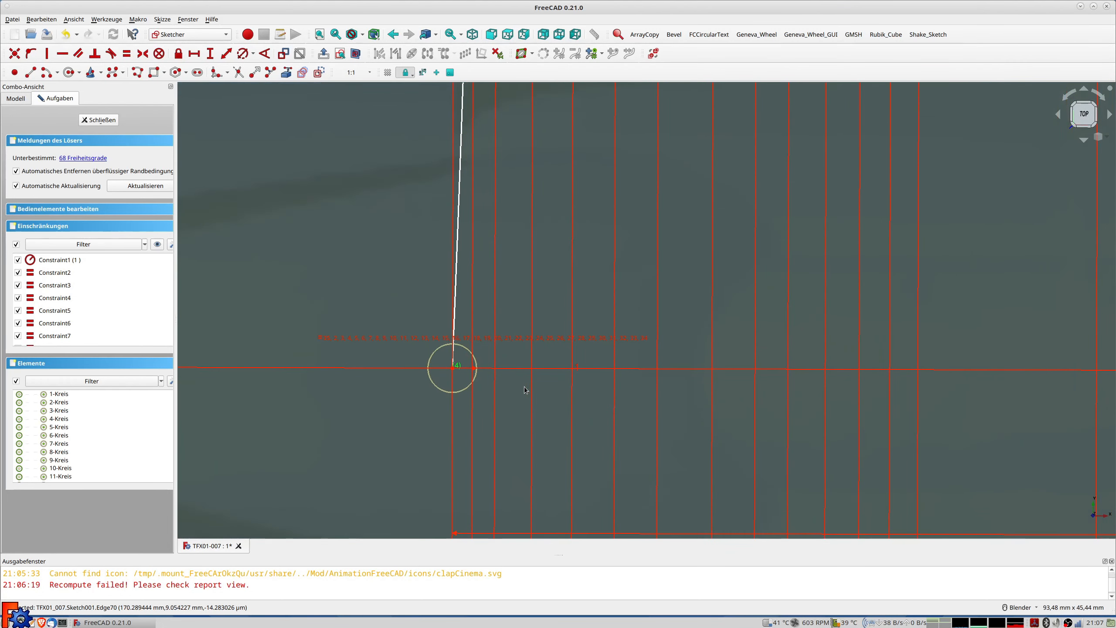
scroll(467, 379, "up", 3)
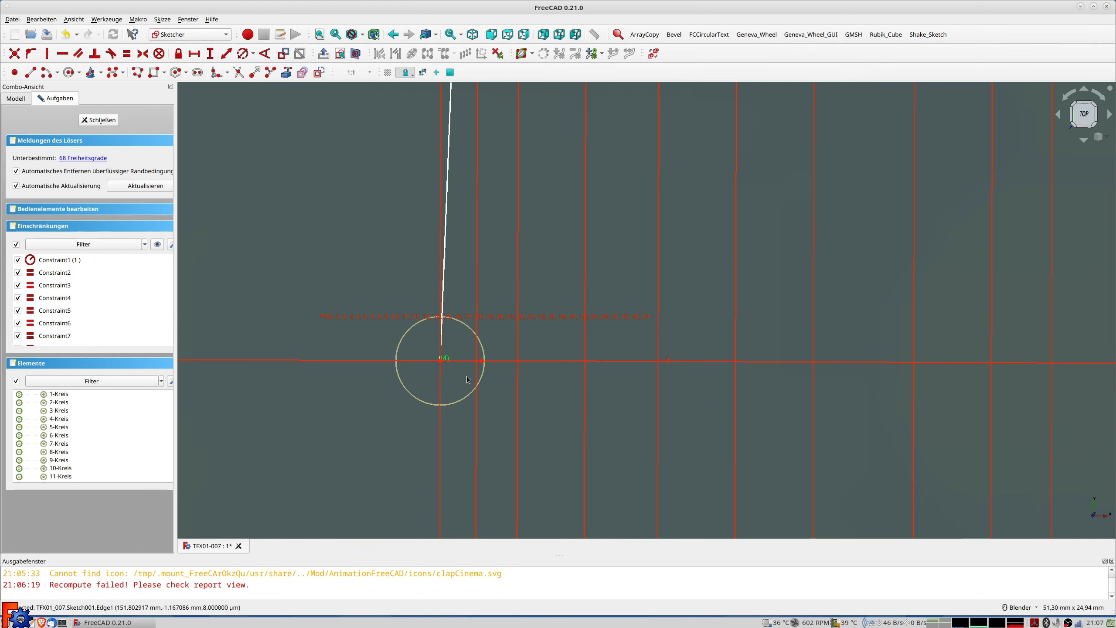
scroll(467, 379, "down", 10)
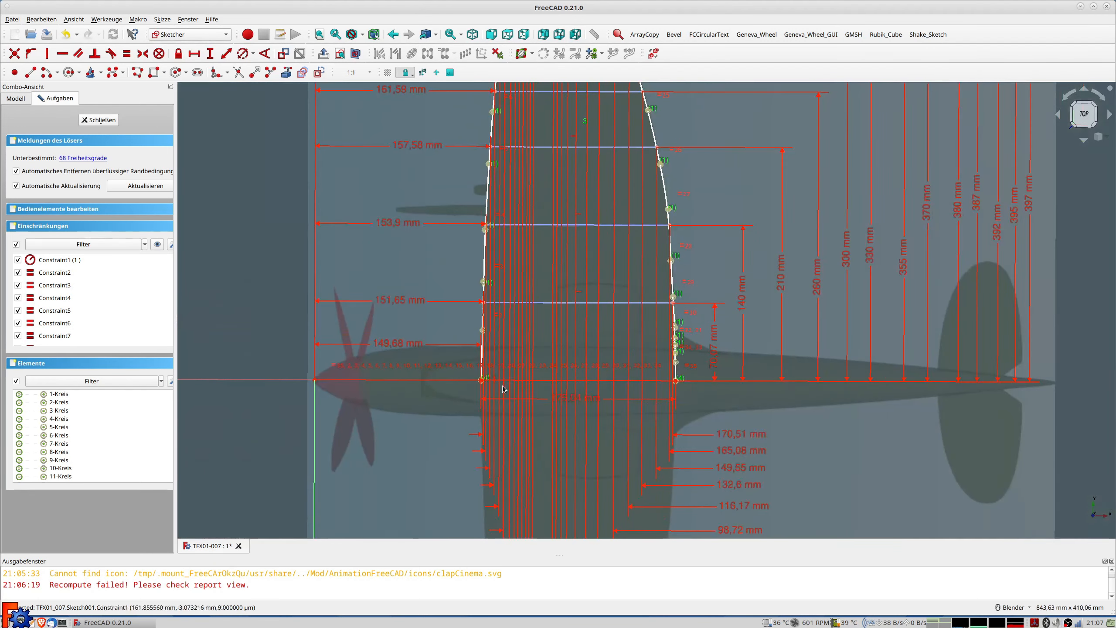
scroll(695, 359, "up", 5)
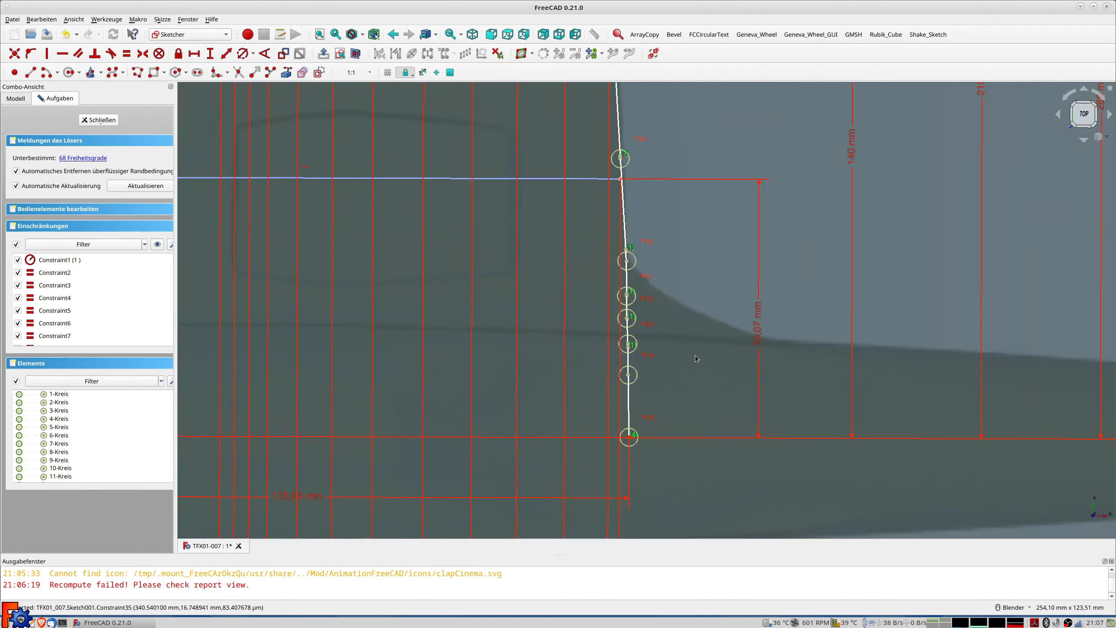
scroll(672, 347, "up", 3)
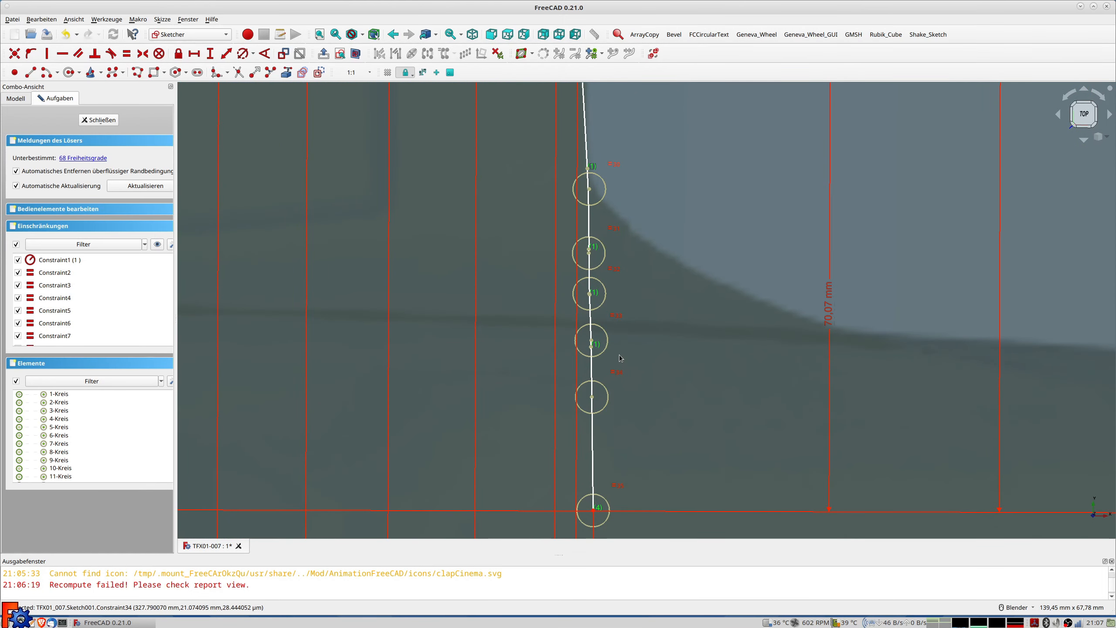
scroll(619, 354, "down", 4)
middle_click_drag(628, 268, 643, 333, "shift")
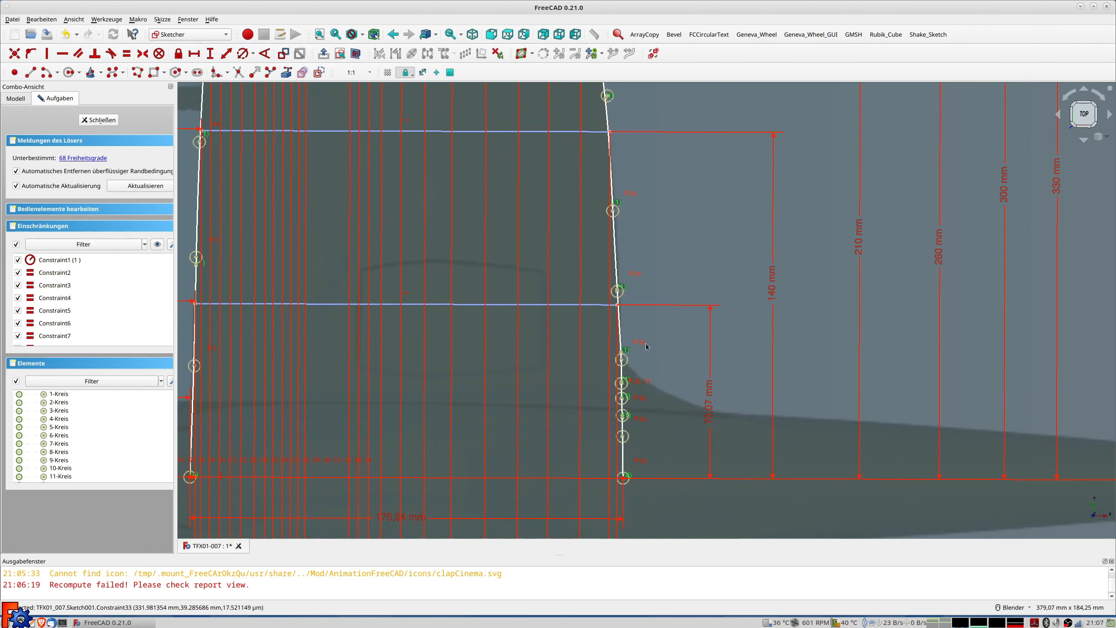
middle_click_drag(634, 247, 663, 353, "shift")
middle_click_drag(676, 258, 690, 391, "shift")
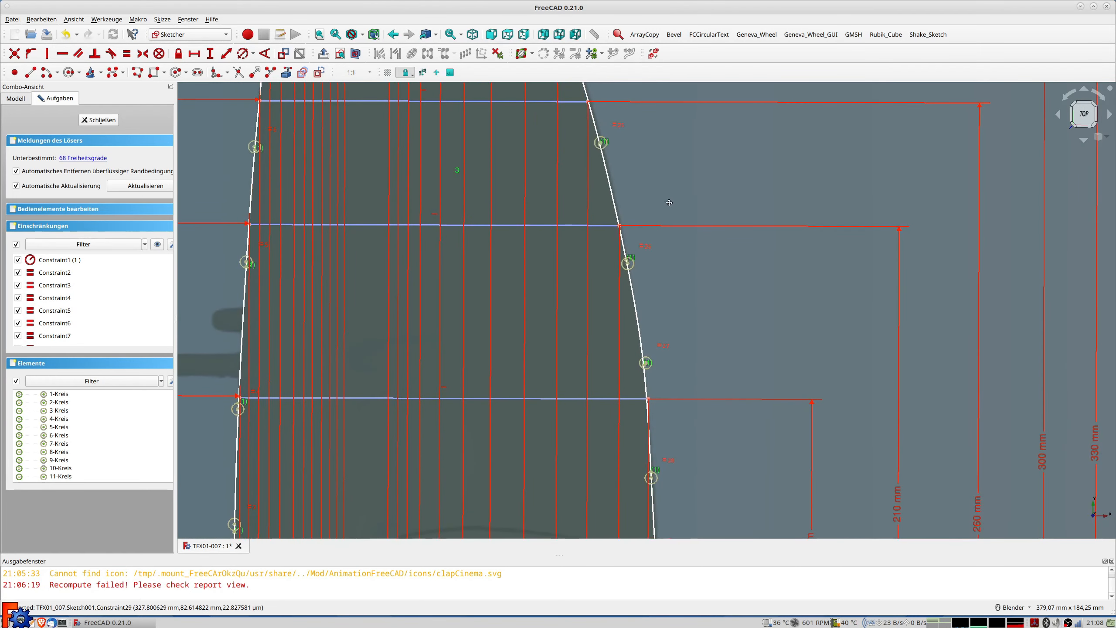
middle_click_drag(667, 199, 732, 404, "shift")
middle_click_drag(695, 266, 675, 369, "shift")
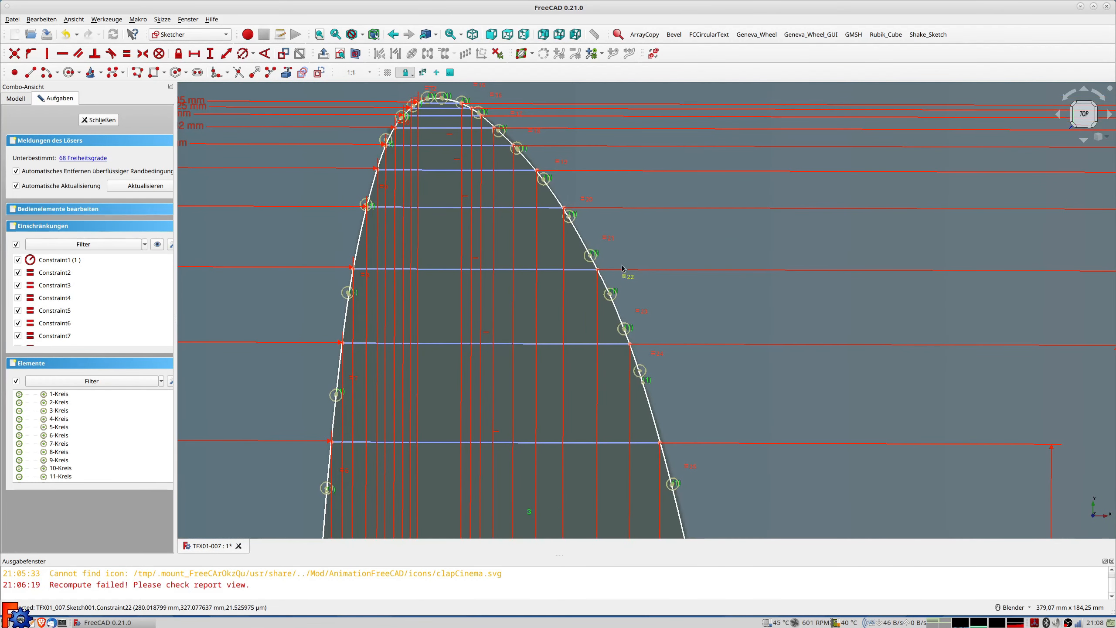
Step: Shift trailing-edge control points 18 and 17 slightly outward, and move point 16 to about (220.6 mm, 393.8 mm)
middle_click_drag(603, 228, 668, 287, "shift")
scroll(668, 286, "up", 6)
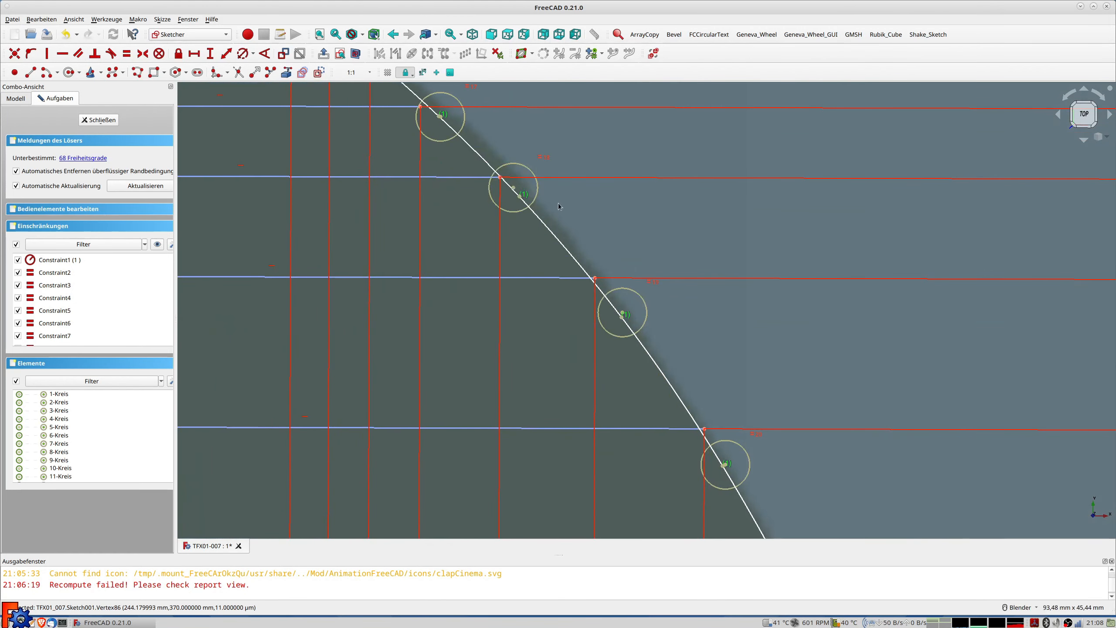
left_click_drag(517, 185, 523, 176)
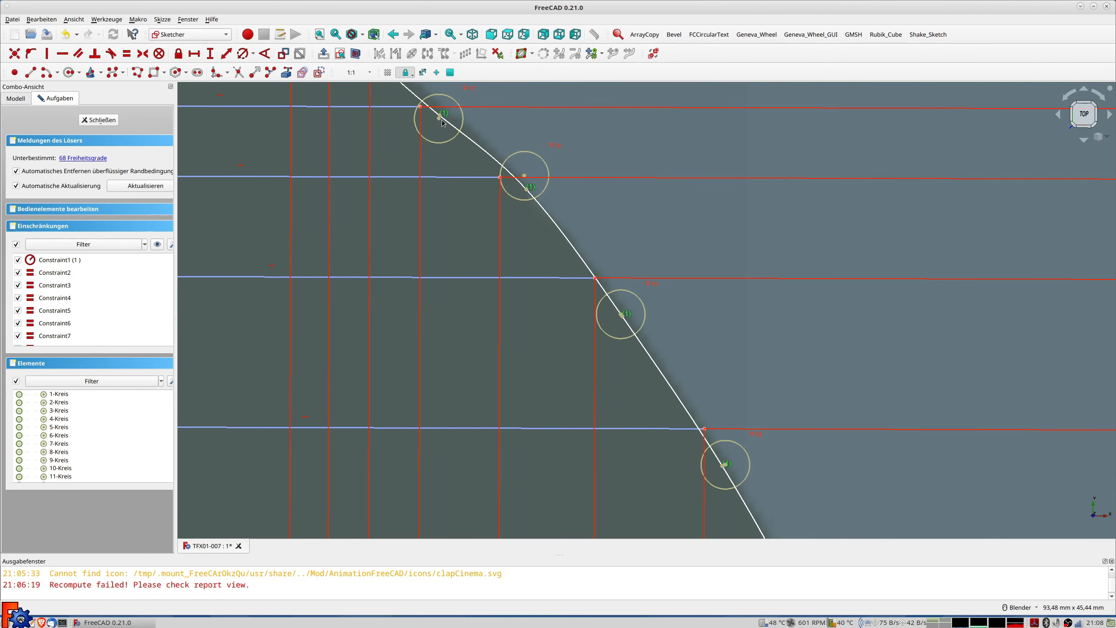
left_click_drag(439, 118, 443, 108)
middle_click_drag(456, 136, 654, 347, "shift")
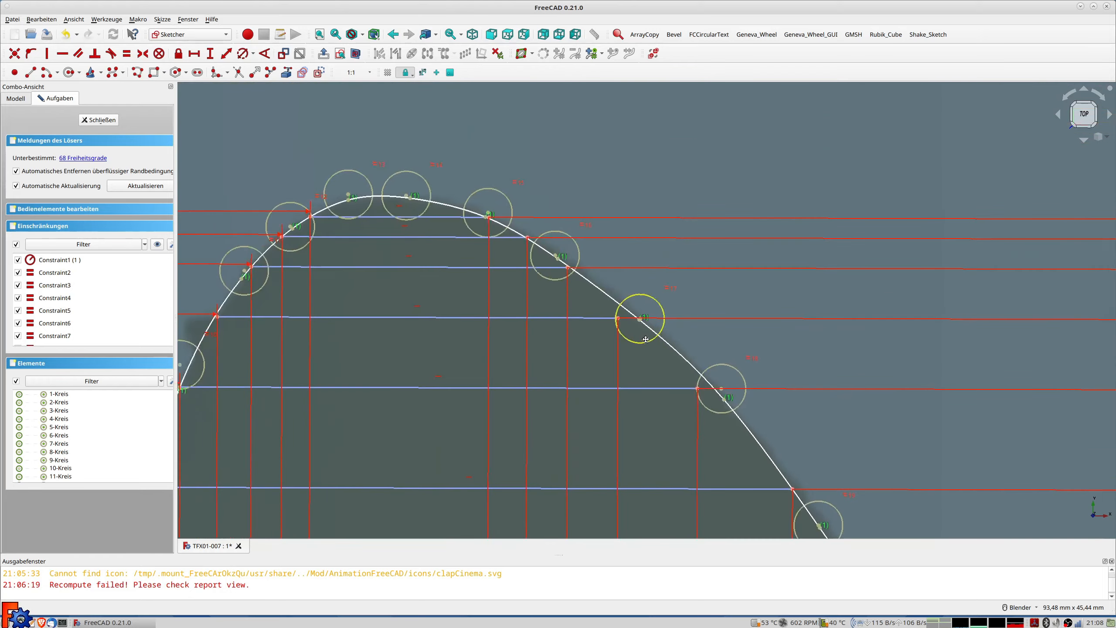
left_click_drag(556, 254, 557, 250)
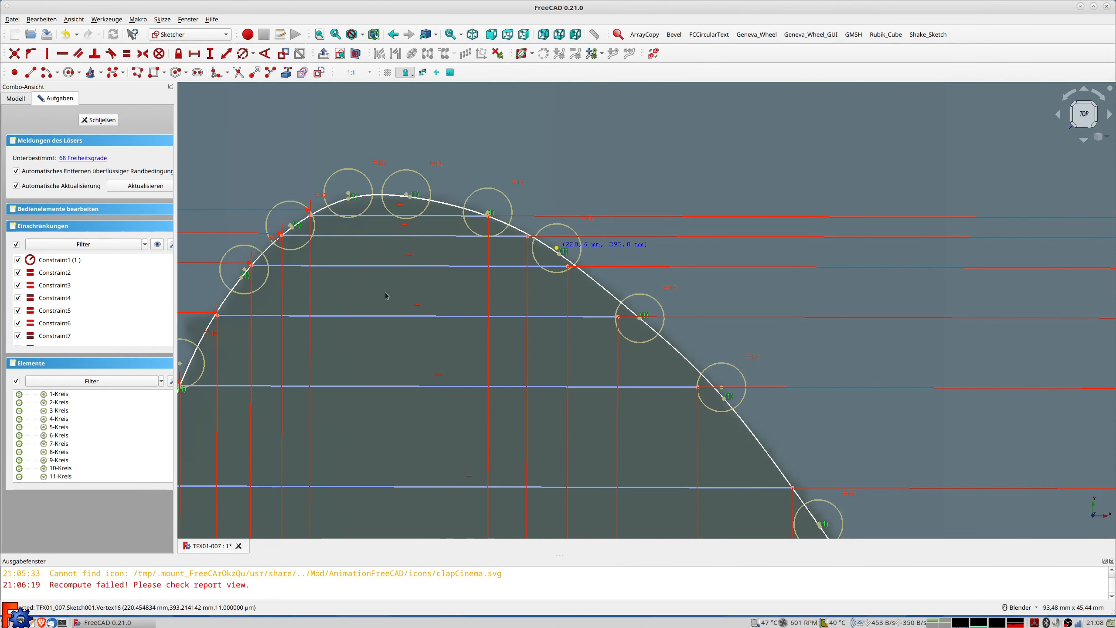
Step: Examine the fit of the trailing-edge spline against the silhouette from the wing tip down towards mid-span
scroll(262, 330, "down", 4)
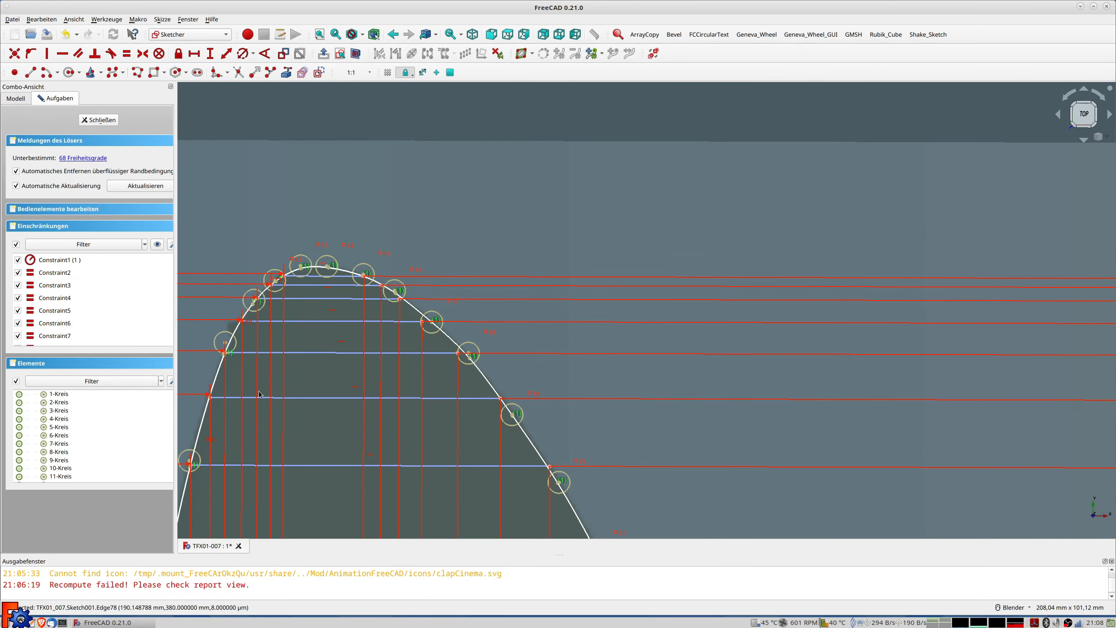
scroll(260, 395, "down", 2)
scroll(461, 412, "up", 5)
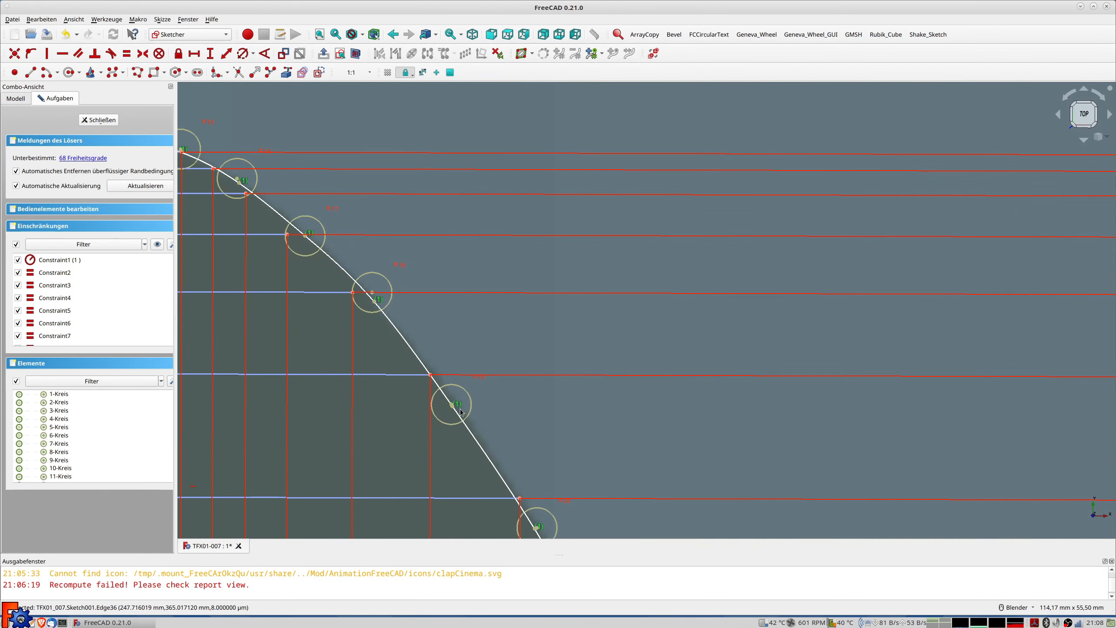
middle_click_drag(537, 450, 421, 202, "shift")
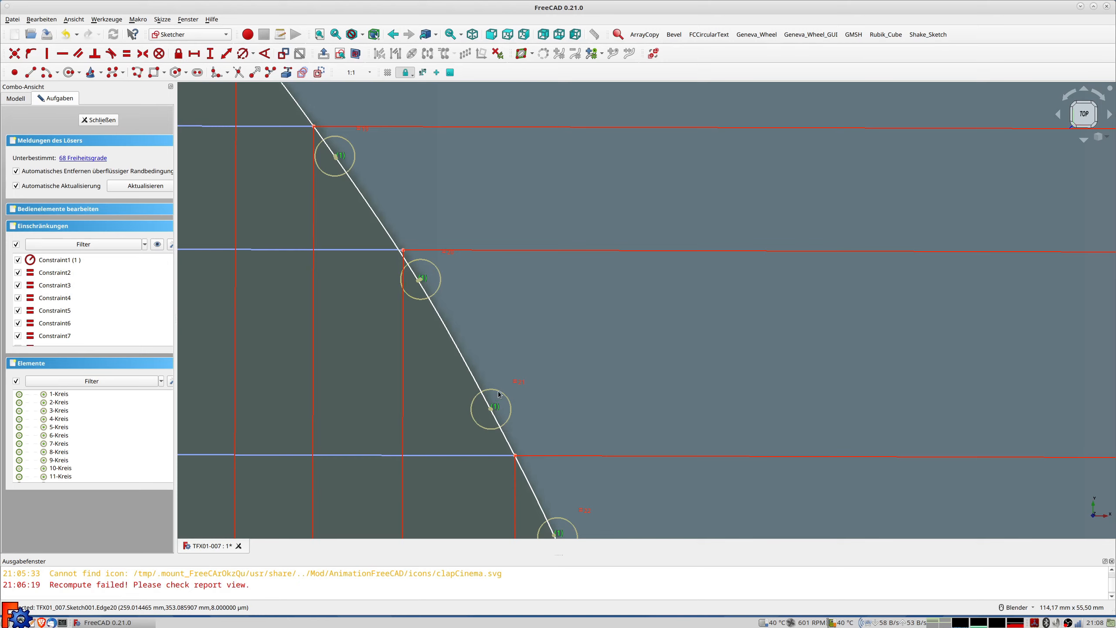
middle_click_drag(496, 415, 407, 195, "shift")
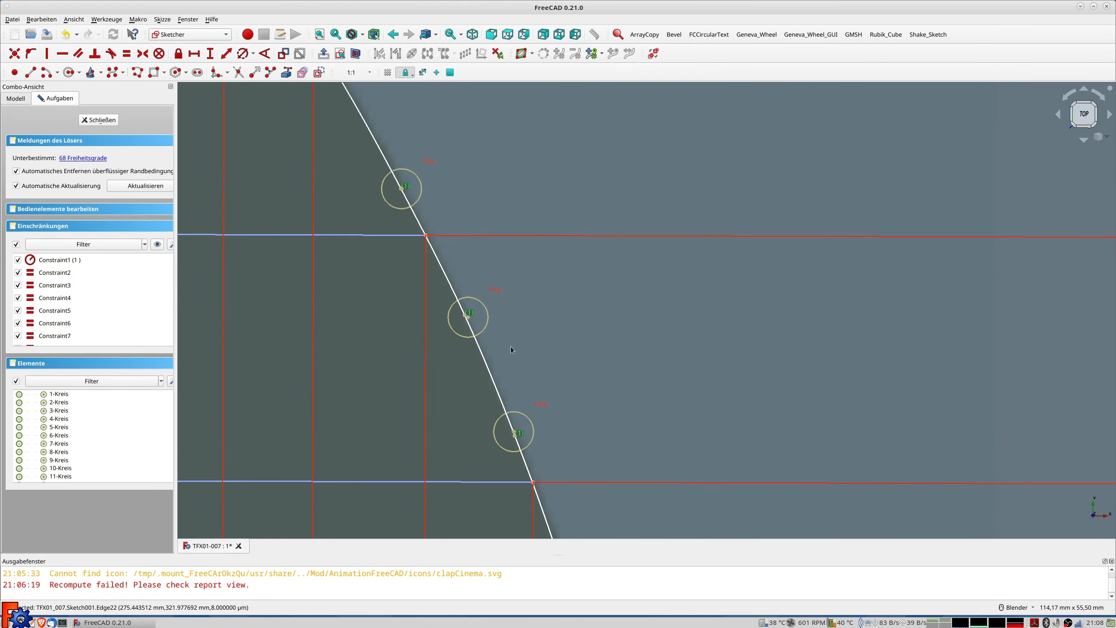
scroll(520, 392, "down", 3)
scroll(452, 270, "up", 2)
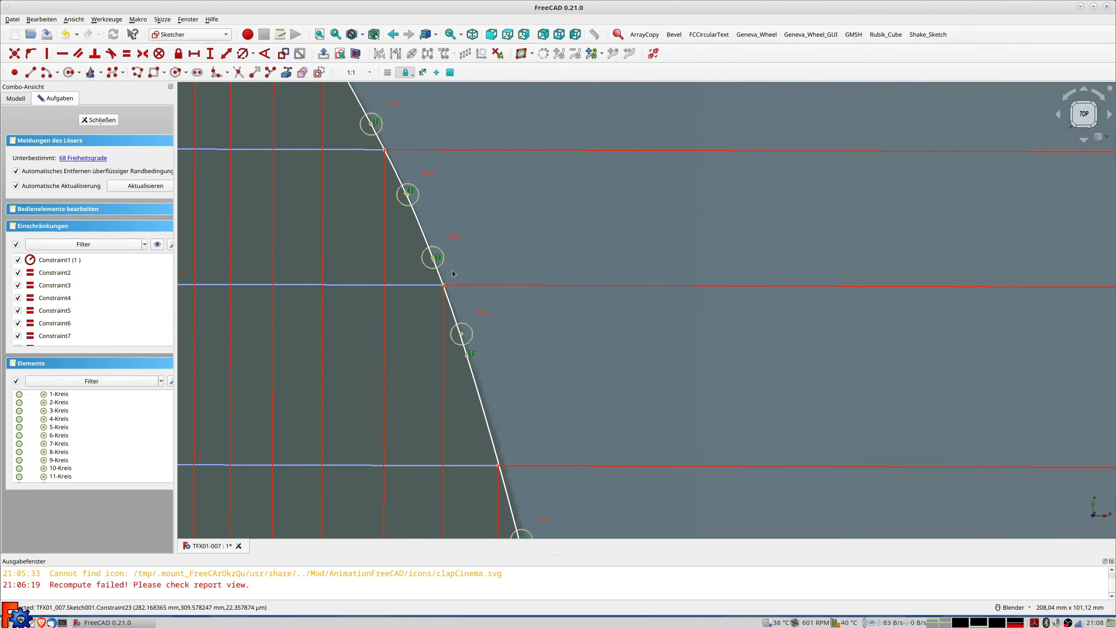
middle_click_drag(493, 408, 443, 259, "shift")
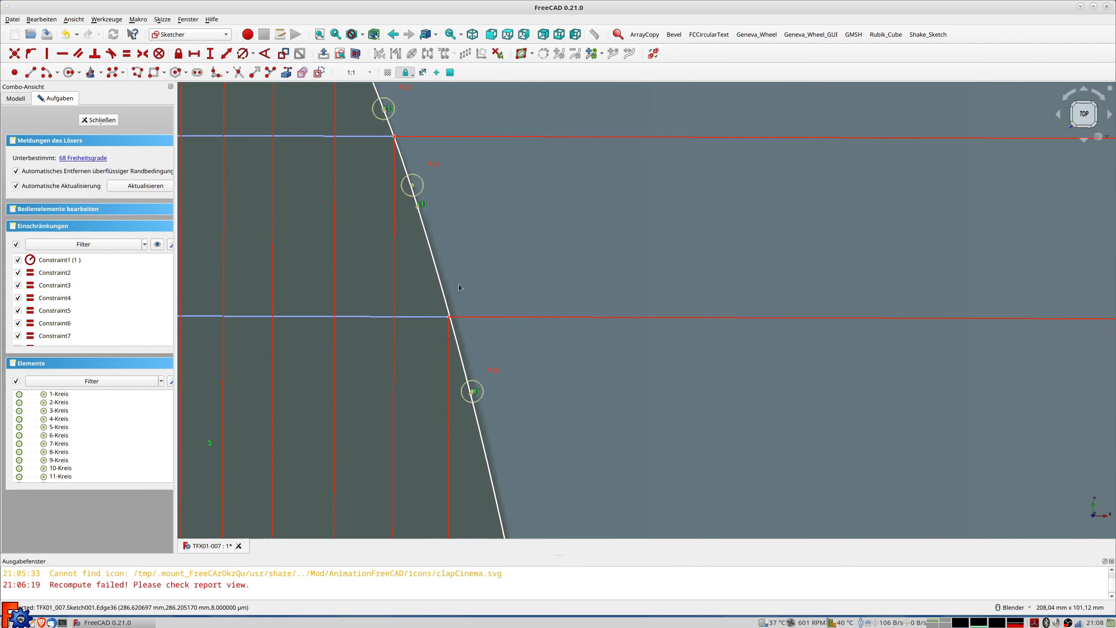
Step: Move the trailing-edge control point just below the 260 mm rib line outward to about (301 mm, 243.3 mm)
scroll(478, 394, "up", 2)
scroll(478, 394, "up", 1)
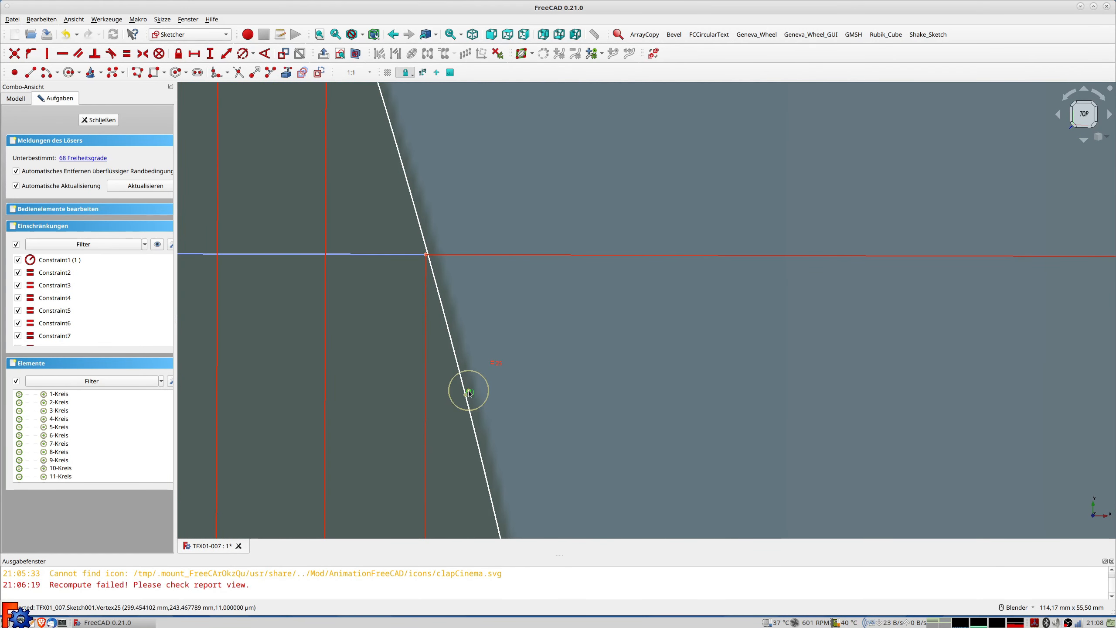
scroll(474, 393, "up", 4)
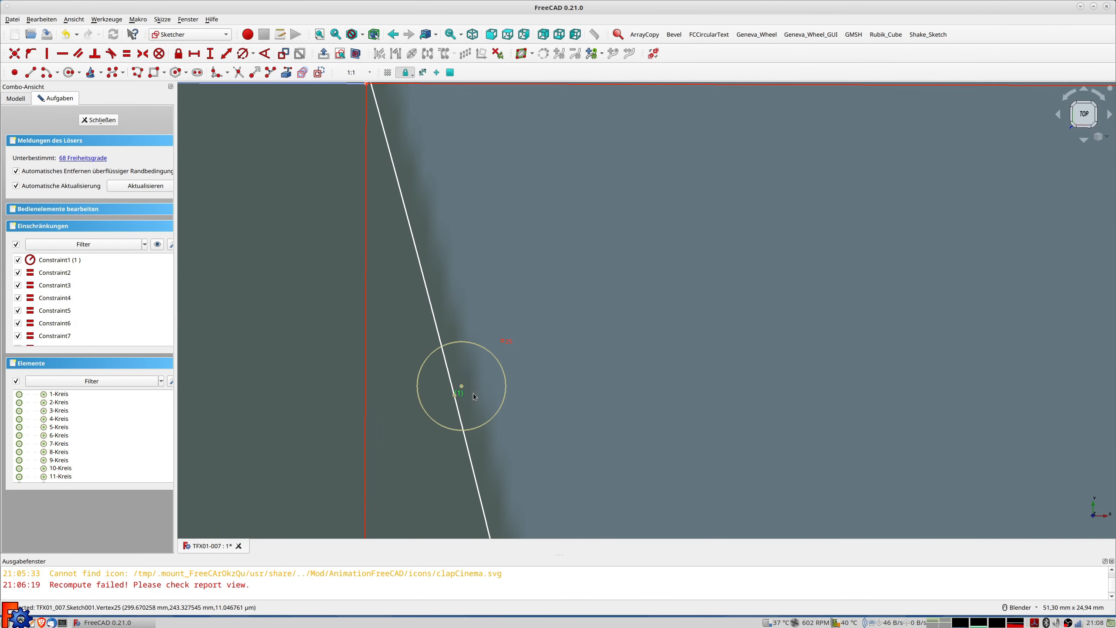
left_click_drag(462, 385, 483, 381)
scroll(484, 381, "down", 8)
middle_click_drag(529, 525, 499, 391, "shift")
scroll(509, 448, "up", 2)
scroll(509, 449, "down", 4)
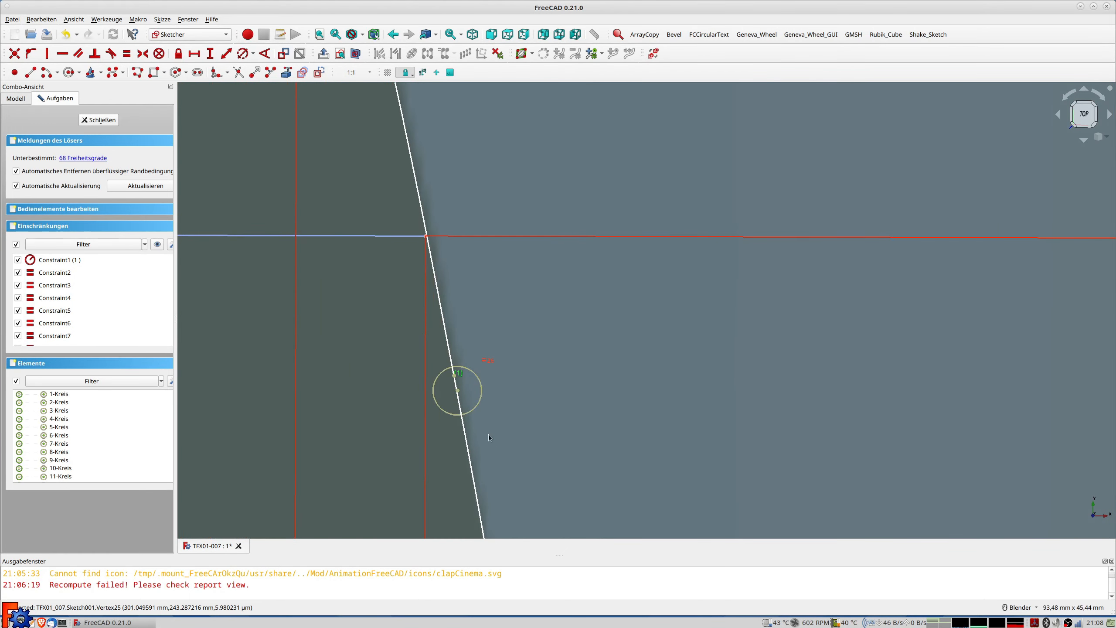
Step: Shift the two trailing-edge control points between the 140 mm and 70.07 mm rib lines slightly outward onto the silhouette edge
scroll(488, 432, "down", 1)
middle_click_drag(488, 430, 477, 199, "shift")
scroll(503, 366, "up", 5)
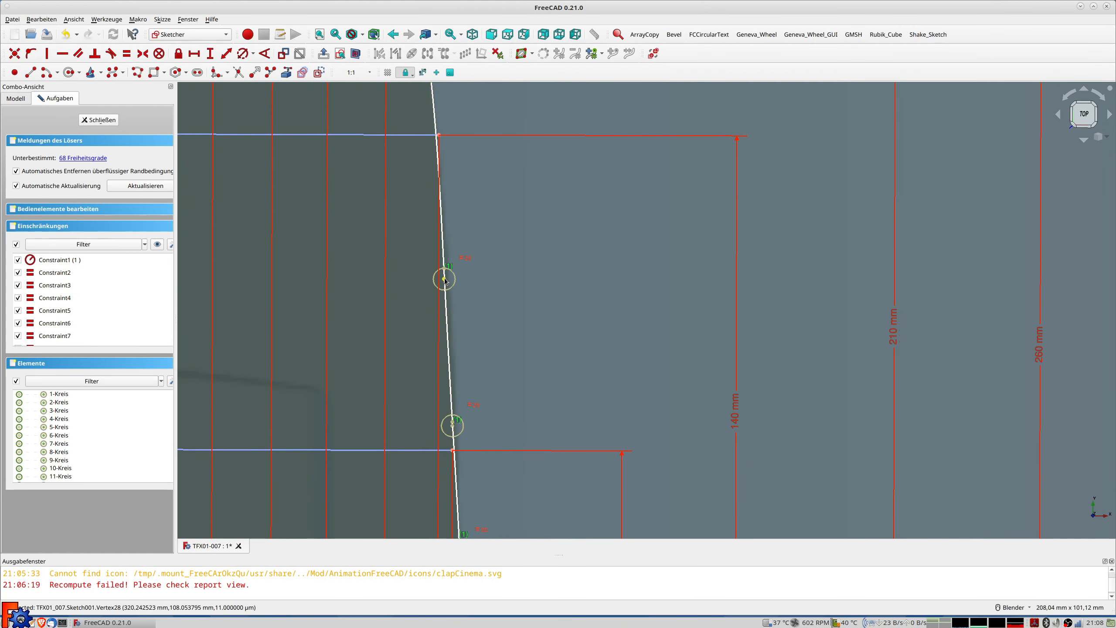
left_click_drag(445, 281, 448, 282)
scroll(465, 420, "up", 5)
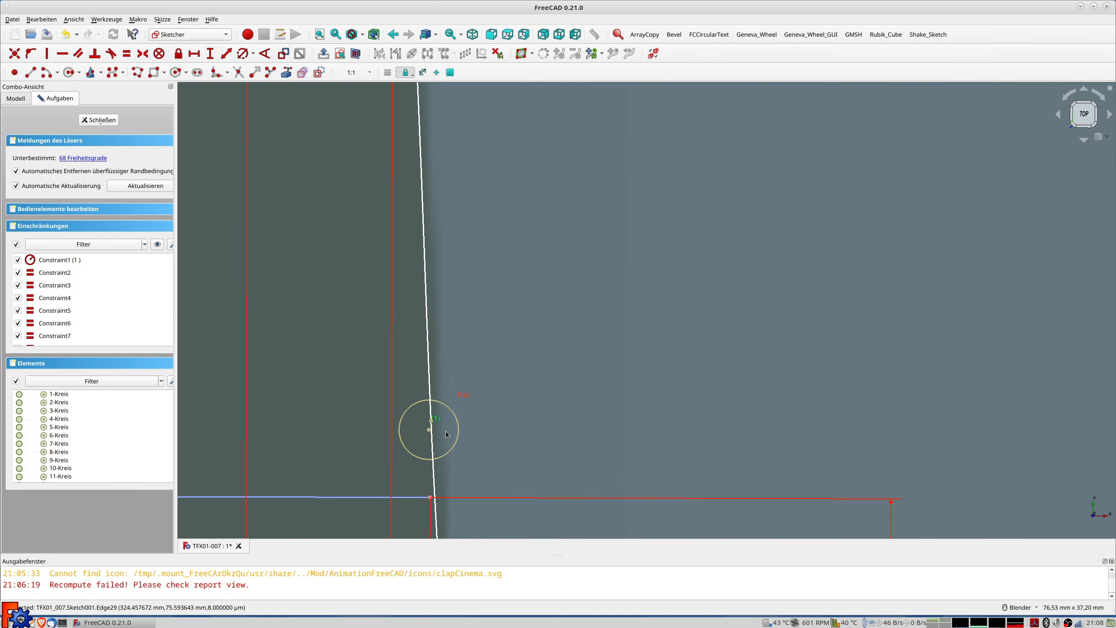
left_click_drag(429, 433, 445, 432)
Step: Examine the spline's fit at the trailing-edge wing root and where the lowest rib line meets the leading edge
scroll(445, 432, "down", 12)
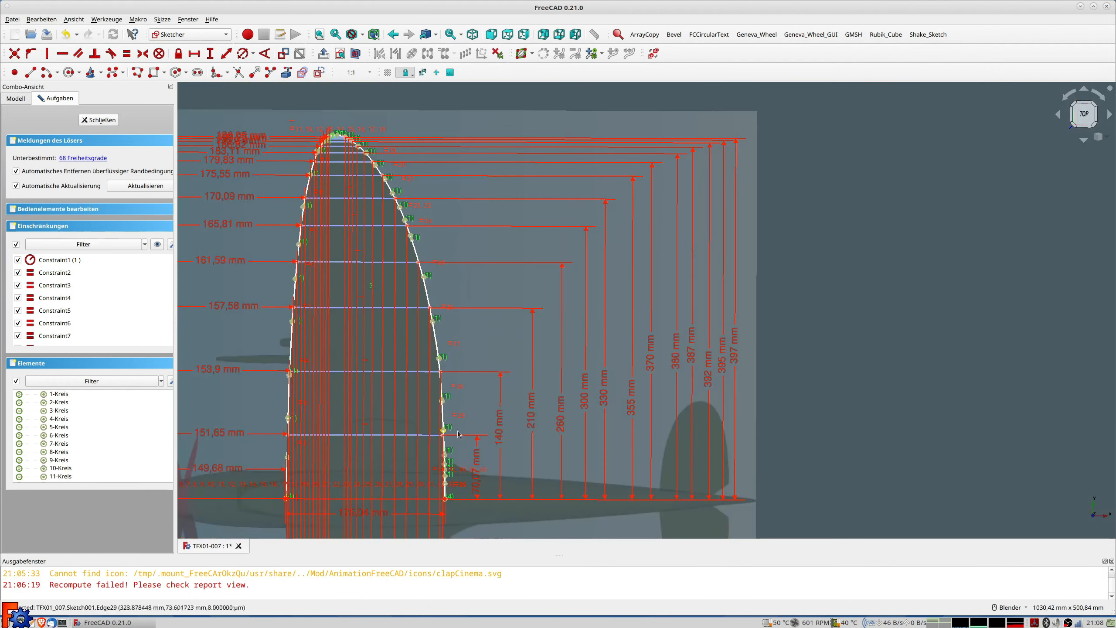
scroll(488, 361, "up", 6)
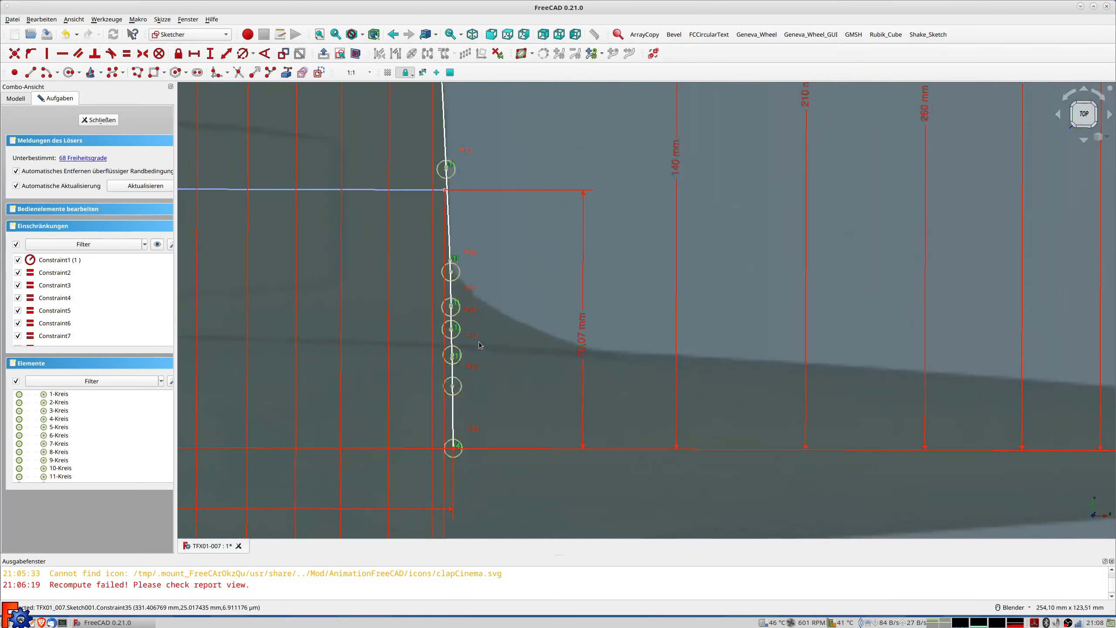
scroll(462, 360, "down", 4)
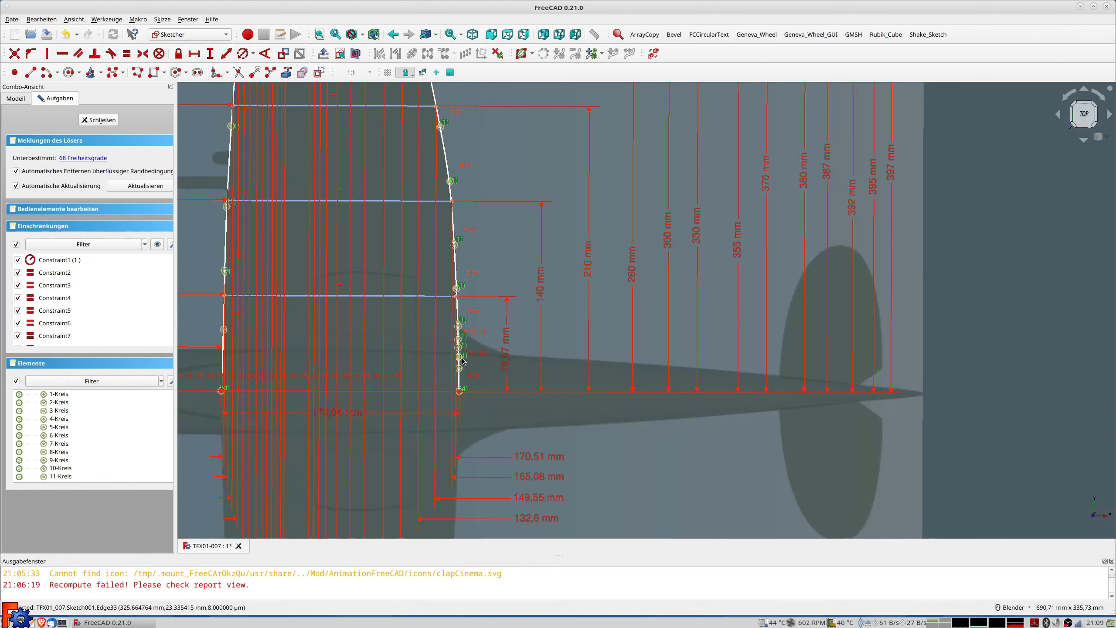
scroll(462, 361, "up", 3)
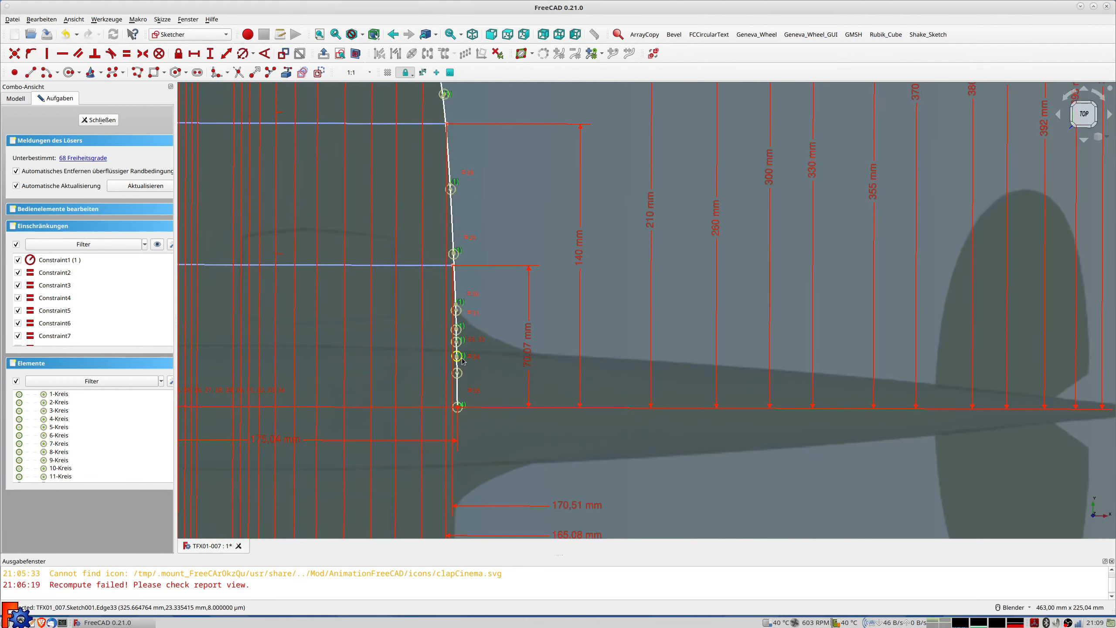
scroll(462, 360, "down", 3)
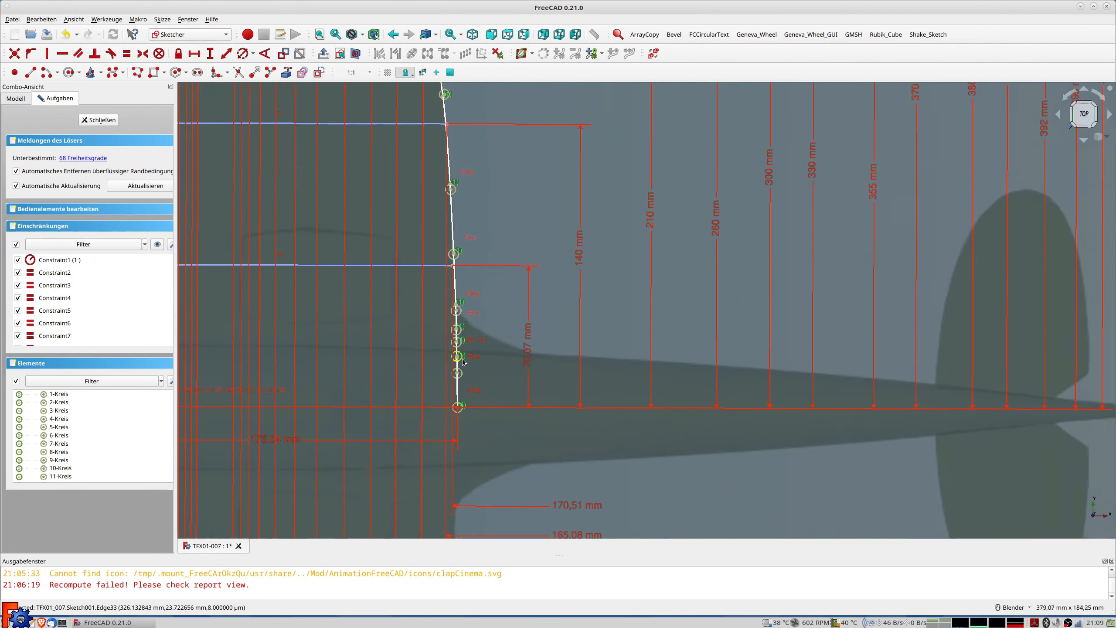
scroll(316, 317, "down", 2)
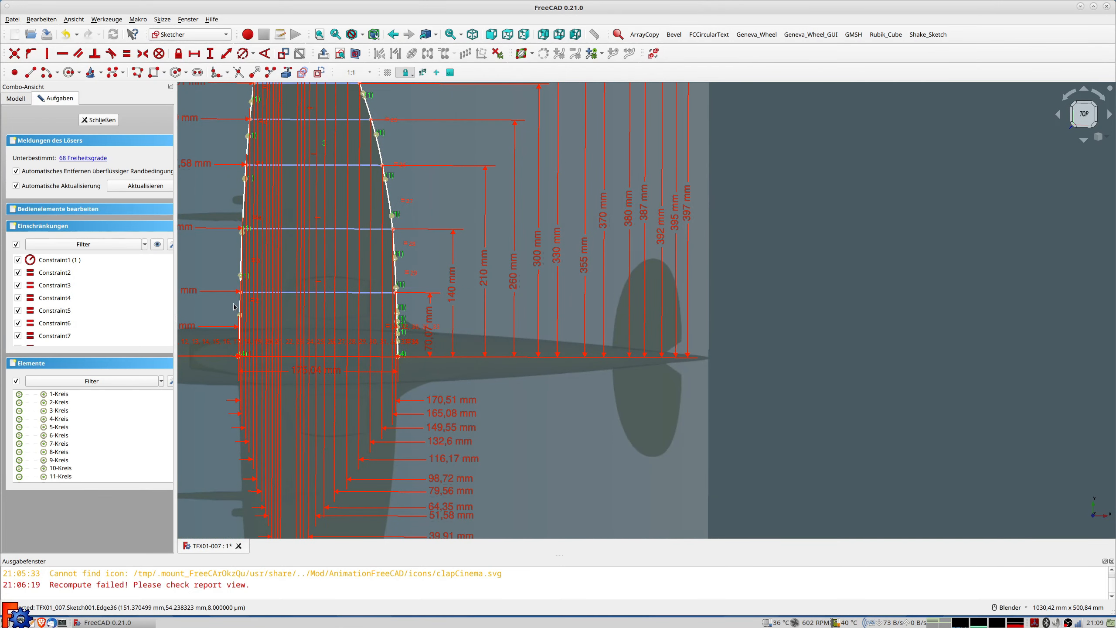
scroll(233, 306, "up", 12)
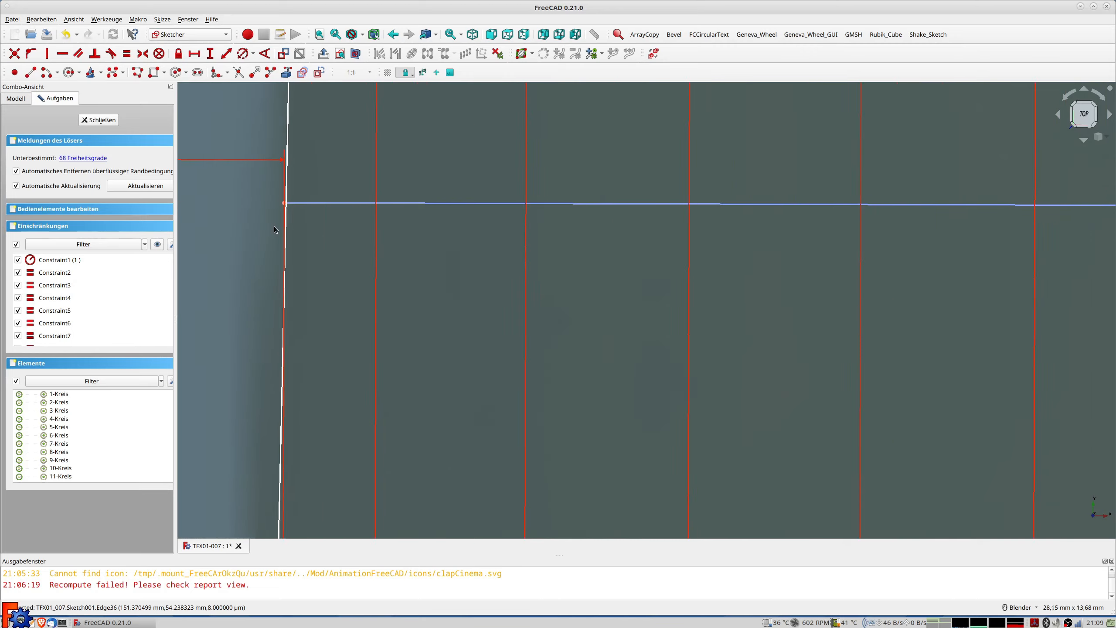
scroll(283, 196, "up", 8)
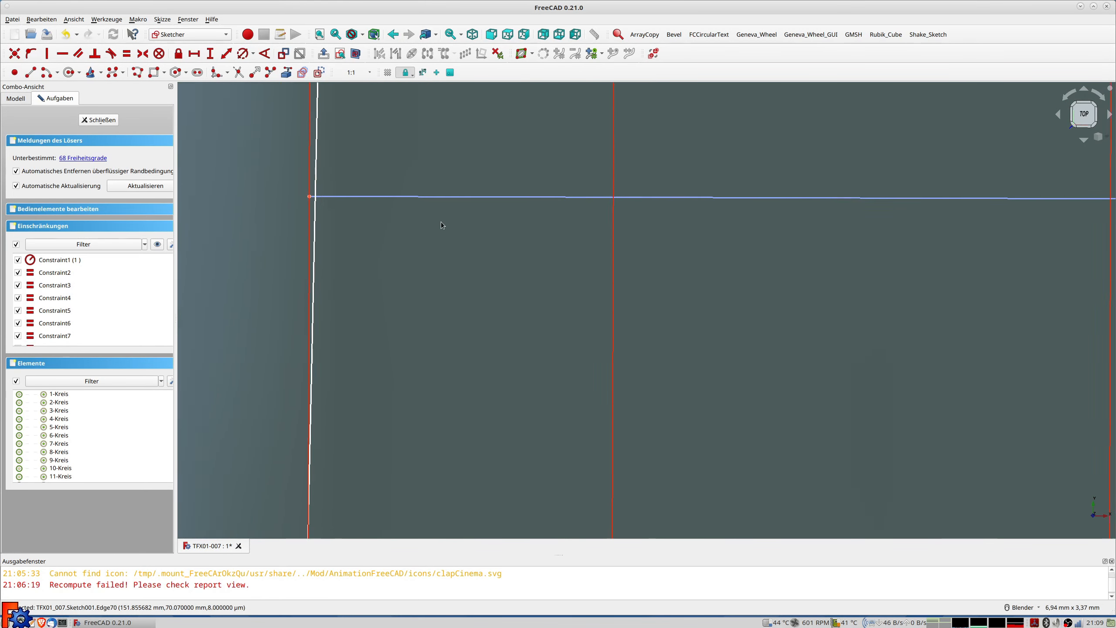
scroll(441, 225, "down", 20)
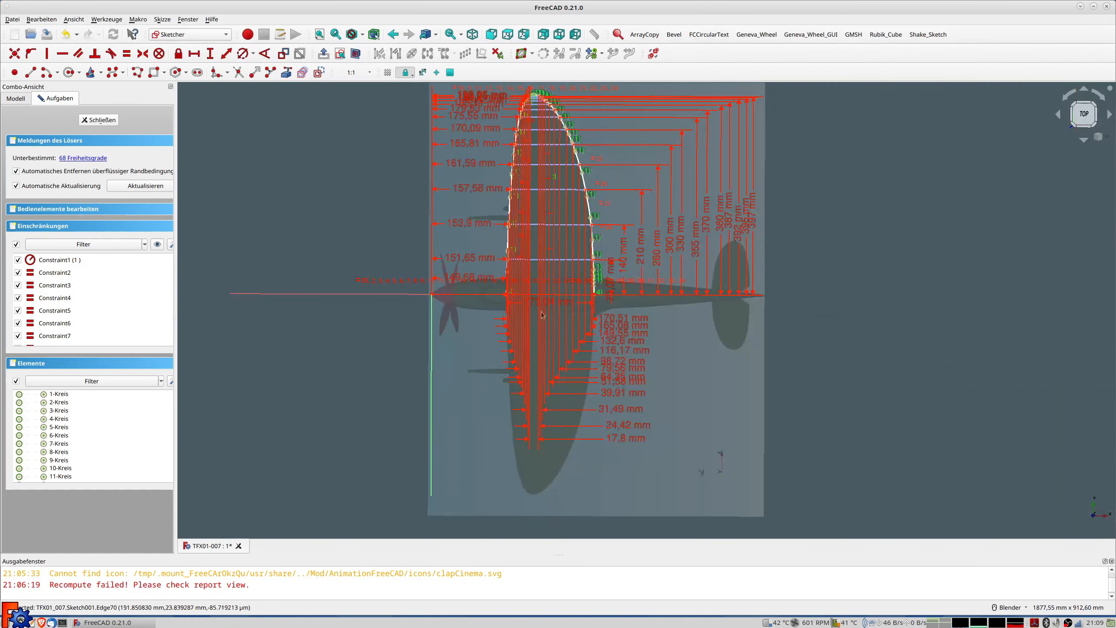
Step: Delete the horizontal distance dimensions of the rib lines, including the remaining one at the wing tip, but not the root chord dimension
left_click_drag(657, 315, 611, 456)
key("Delete")
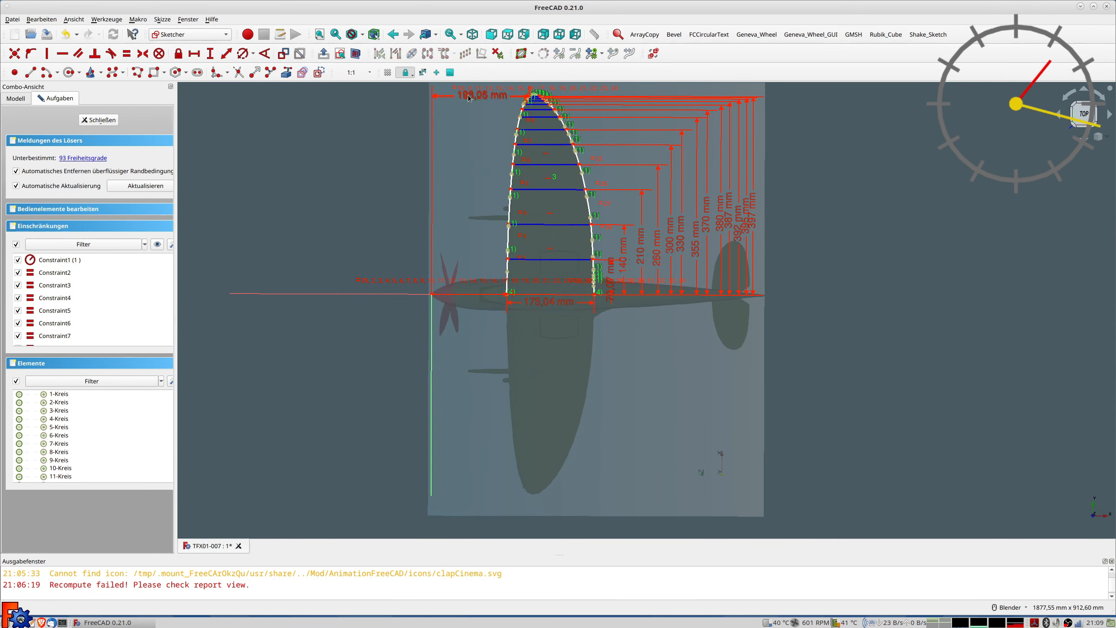
left_click(469, 99)
key("Delete")
middle_click_drag(468, 99, 401, 172, "shift")
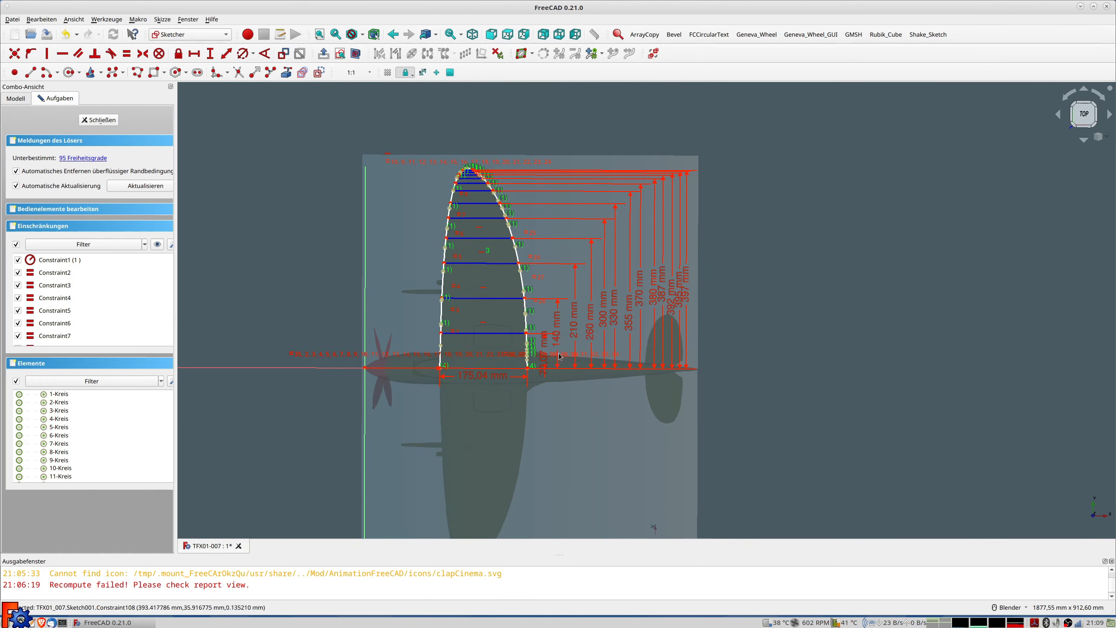
Step: Set the lowest rib line's vertical distance dimension to 70 mm
scroll(549, 368, "up", 4)
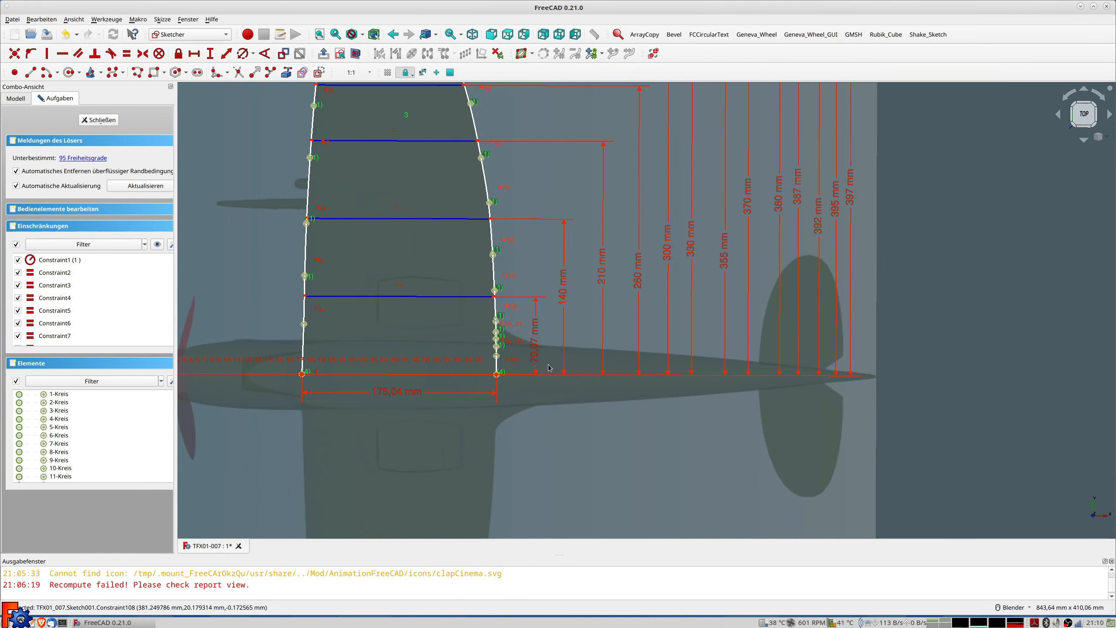
double_click(536, 349)
type("70")
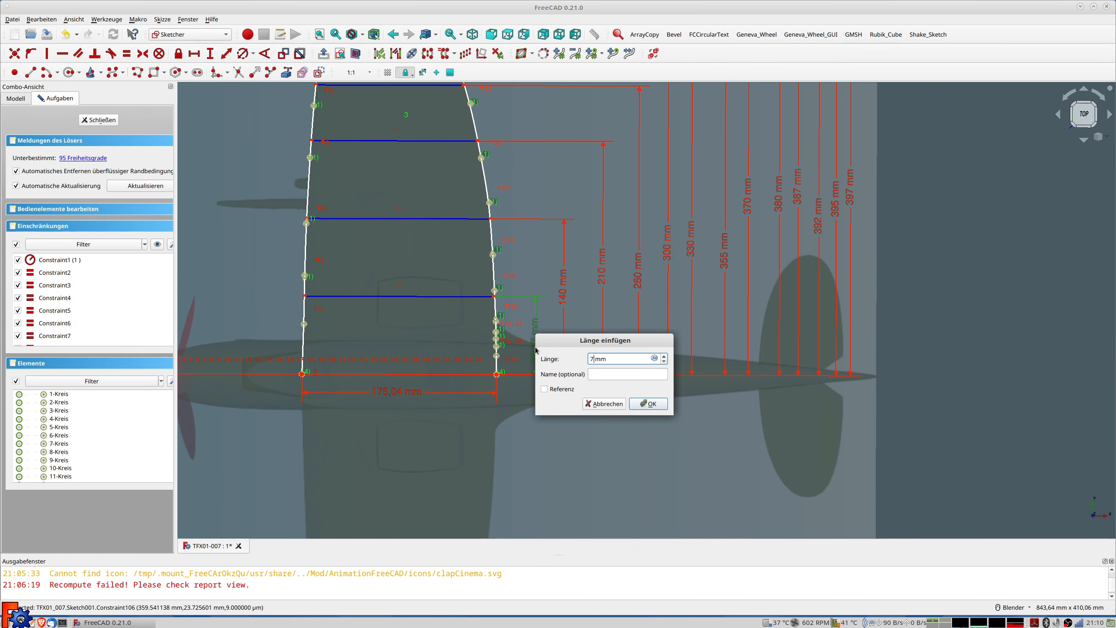
key("Return")
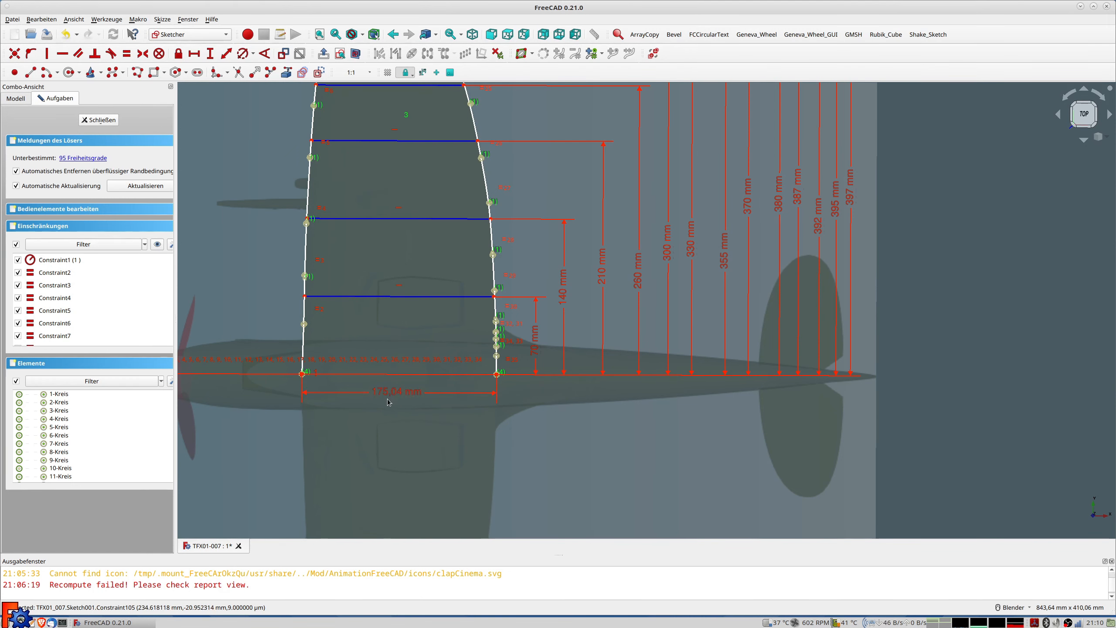
Step: Move the leading-edge end of the 70 mm rib line onto the outline spline
scroll(390, 396, "down", 5)
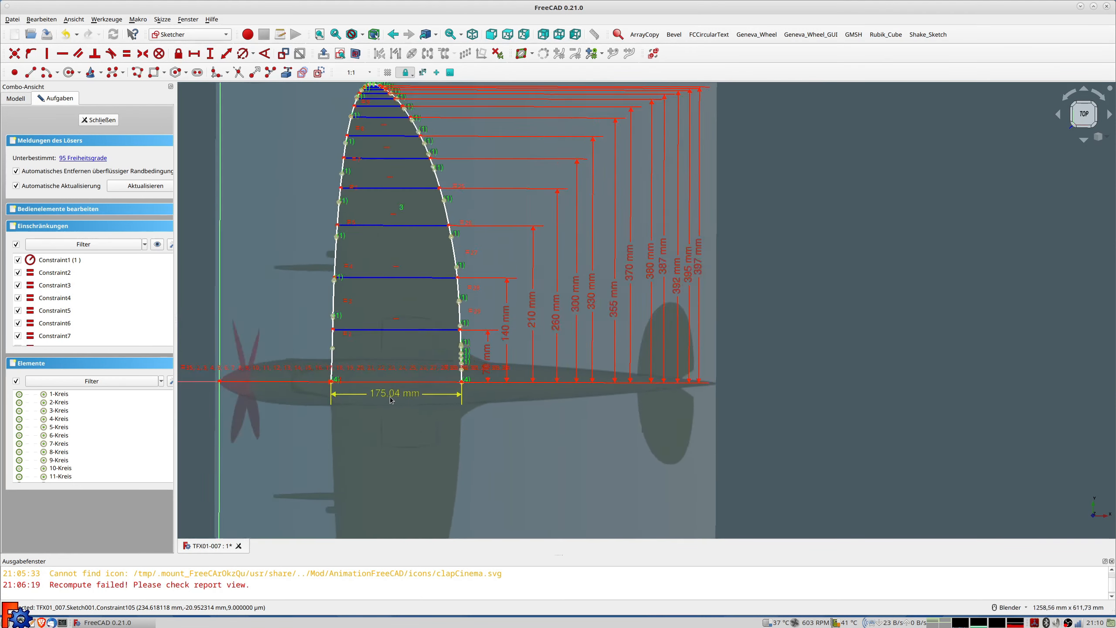
scroll(401, 226, "up", 3)
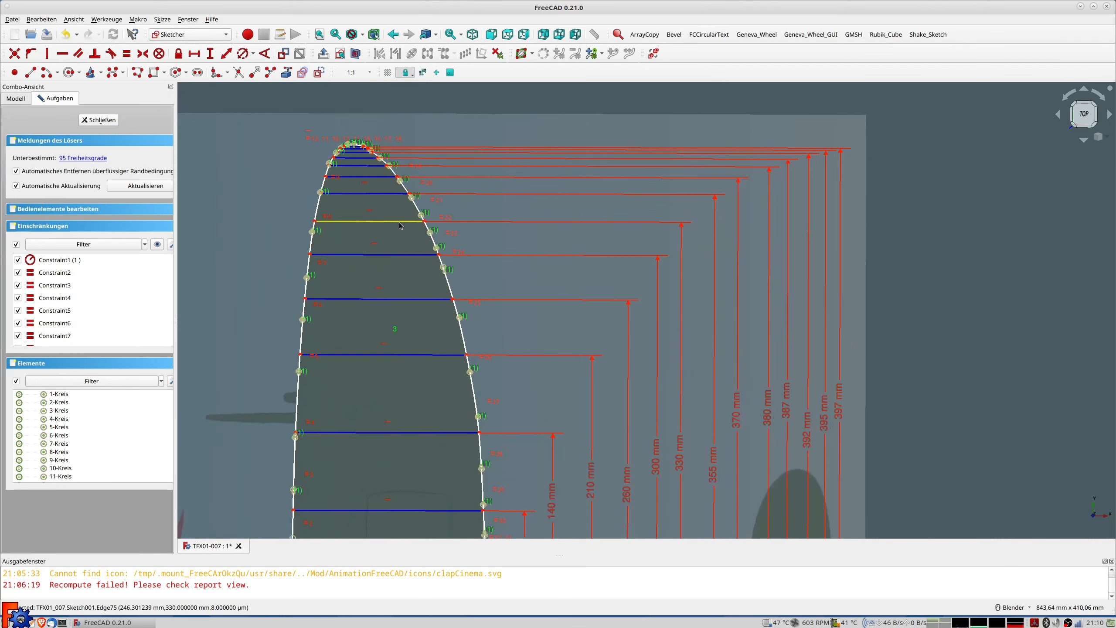
scroll(418, 223, "down", 2)
scroll(366, 241, "up", 6)
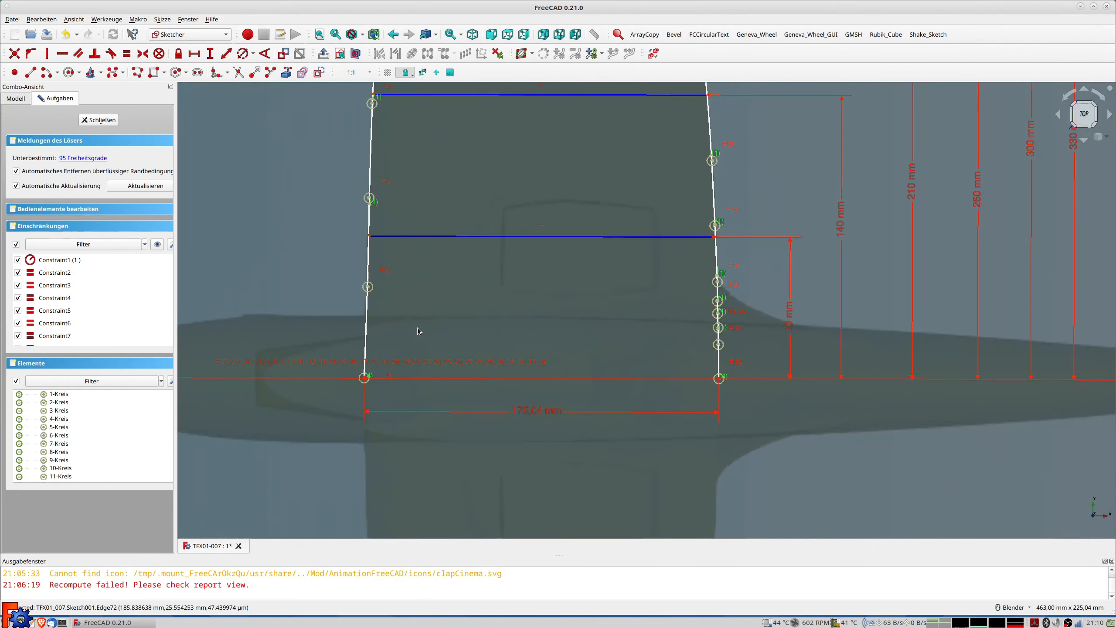
scroll(366, 241, "up", 5)
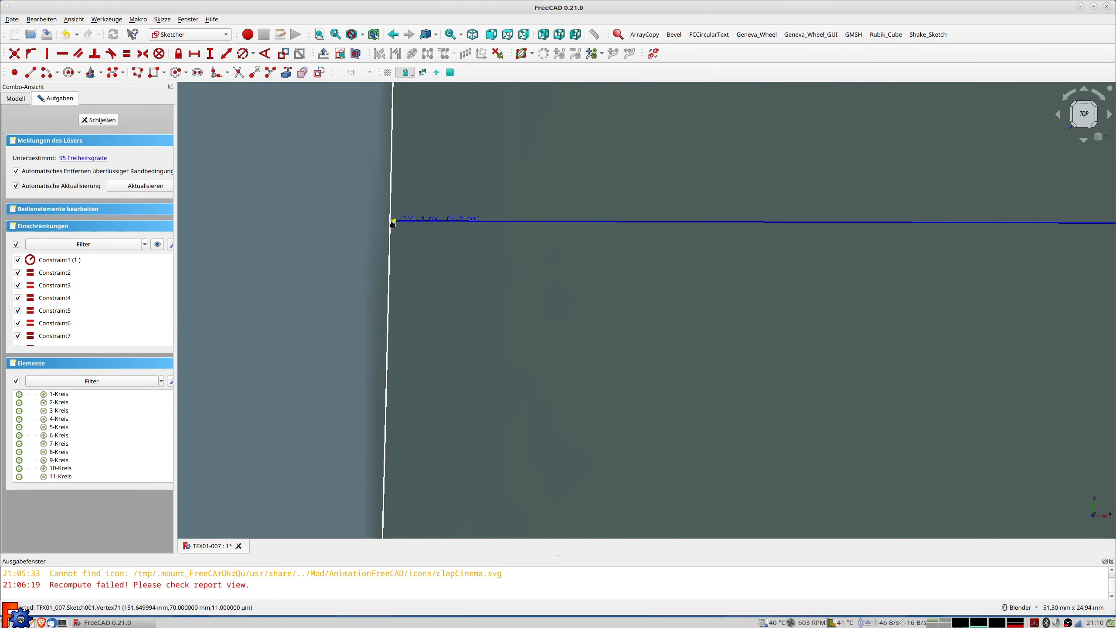
left_click_drag(390, 222, 390, 221)
Step: Fit the leading-edge ends of the rib lines above 70 mm to the outline spline, working up to the wing tip
middle_click_drag(426, 216, 446, 468, "shift")
middle_click_drag(468, 189, 484, 359, "shift")
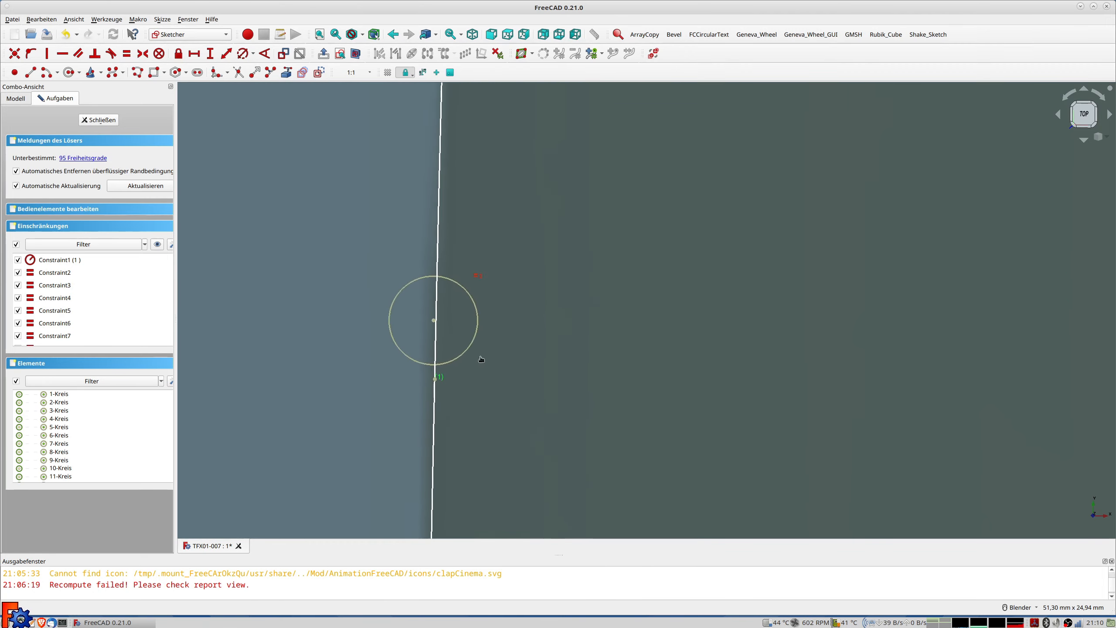
scroll(497, 183, "down", 2)
scroll(428, 253, "up", 5)
scroll(491, 177, "up", 3)
scroll(491, 177, "down", 5)
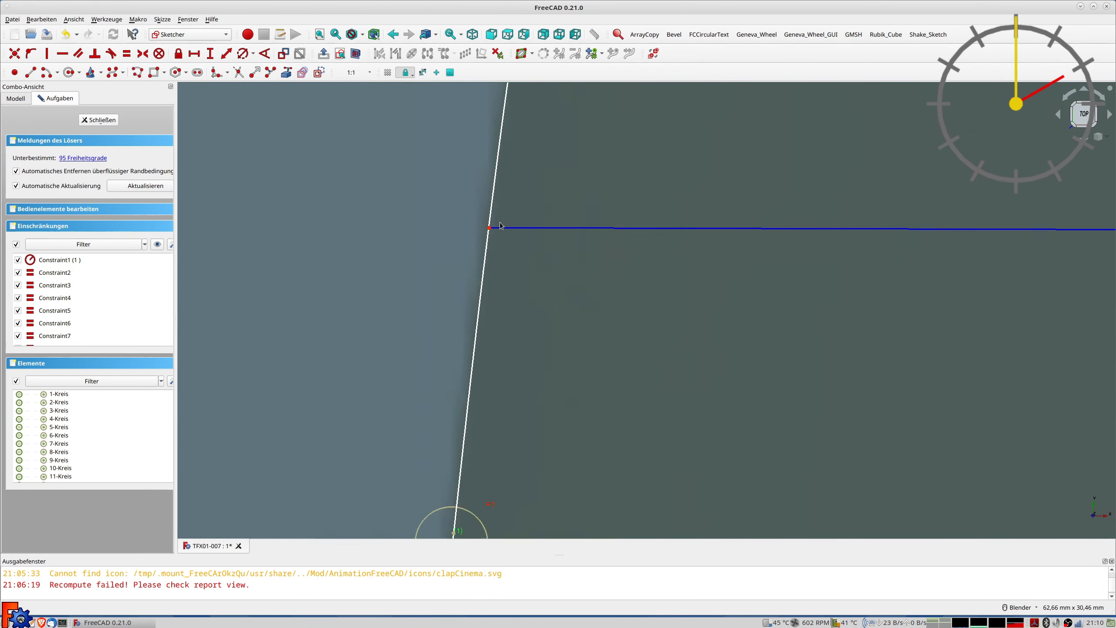
middle_click_drag(488, 211, 472, 378, "shift")
scroll(483, 187, "down", 4)
scroll(488, 176, "up", 10)
scroll(577, 199, "down", 5)
scroll(491, 205, "up", 7)
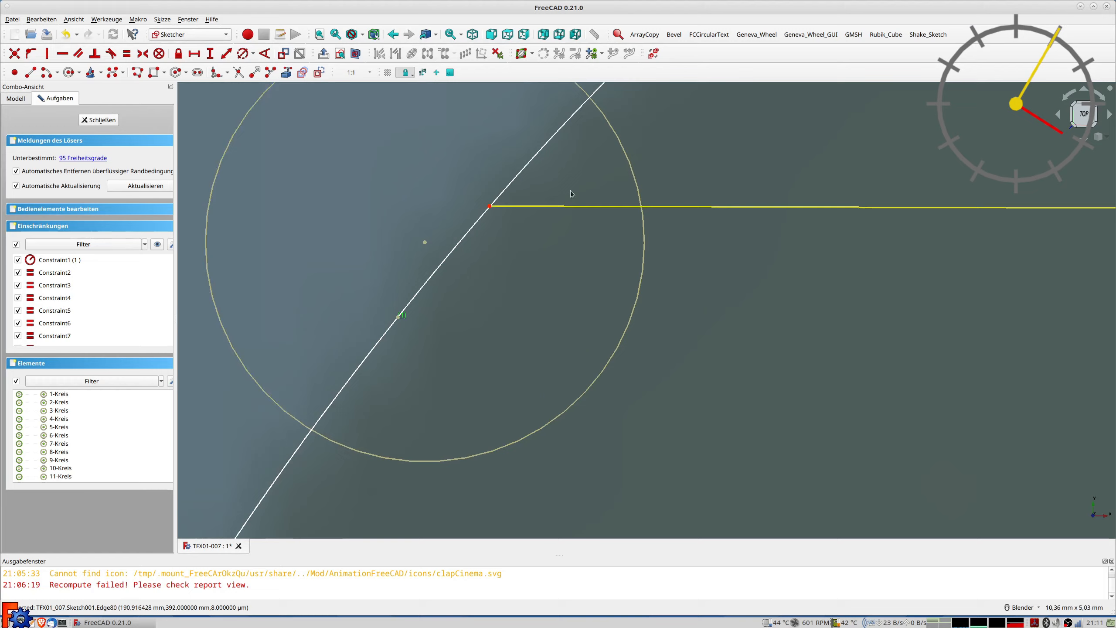
scroll(570, 191, "down", 7)
scroll(690, 259, "up", 7)
Step: Move the trailing-edge ends of the rib lines near the wing tip outward onto the outline spline
middle_click_drag(1039, 442, 677, 272, "shift")
left_click_drag(677, 271, 696, 269)
scroll(626, 242, "down", 7)
middle_click_drag(853, 468, 676, 351, "shift")
scroll(675, 352, "up", 5)
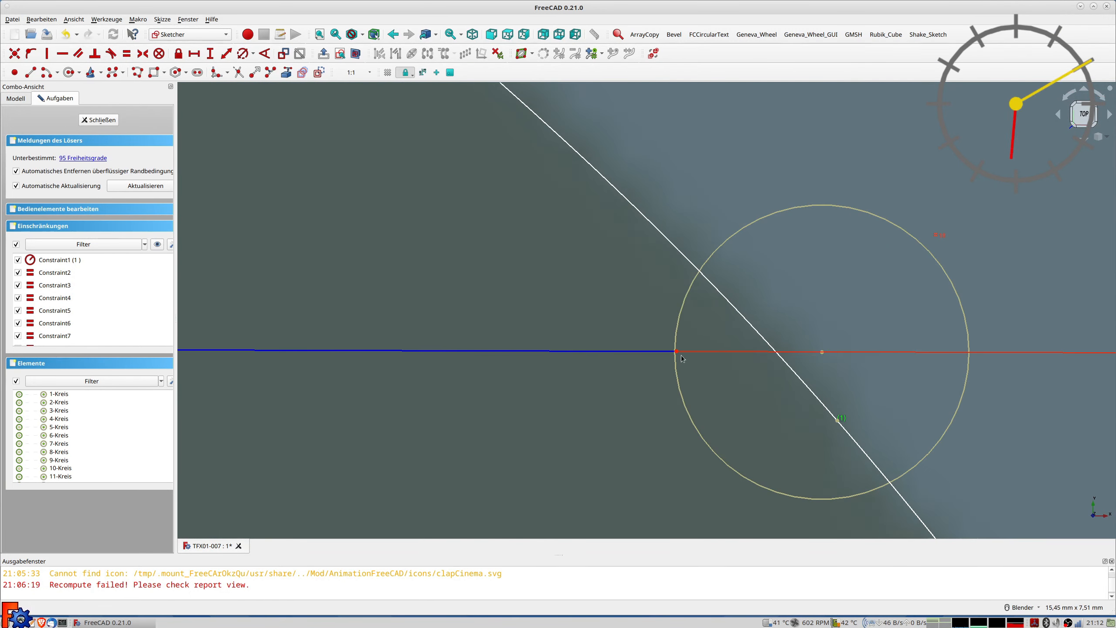
left_click_drag(675, 351, 774, 352)
Step: Continue down the trailing edge, fitting the ends of the middle rib lines to the outline spline
scroll(718, 354, "down", 7)
middle_click_drag(837, 526, 672, 341, "shift")
scroll(672, 340, "up", 8)
scroll(672, 341, "down", 4)
left_click_drag(608, 349, 600, 351)
scroll(600, 350, "down", 6)
middle_click_drag(747, 496, 633, 367, "shift")
scroll(633, 367, "up", 5)
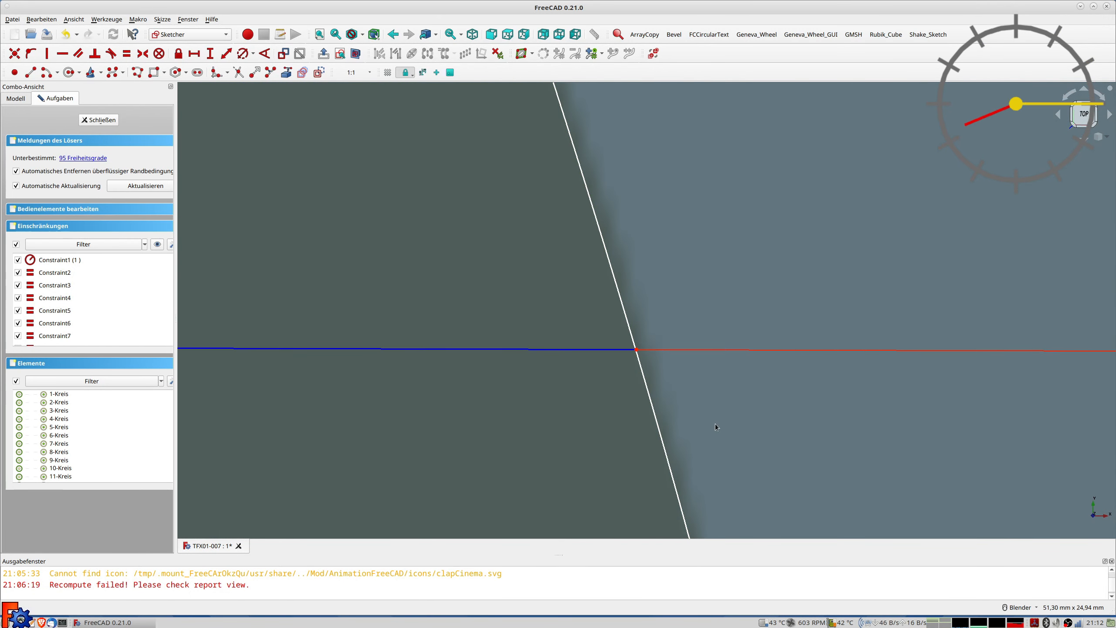
Step: Move the trailing-edge end of the 70 mm rib line inward onto the spline, at about (322.2 mm, 70 mm)
scroll(715, 426, "down", 5)
middle_click_drag(743, 466, 708, 264, "shift")
scroll(628, 282, "down", 4)
scroll(628, 369, "up", 5)
left_click_drag(623, 316, 612, 315)
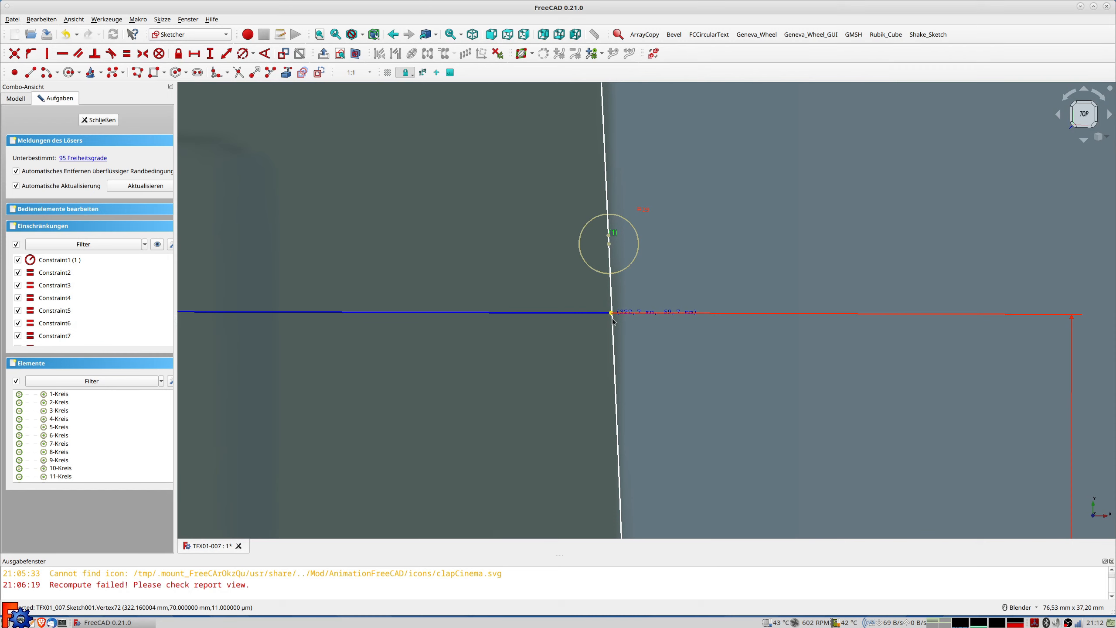
scroll(644, 372, "down", 7)
middle_click_drag(664, 369, 649, 205, "shift")
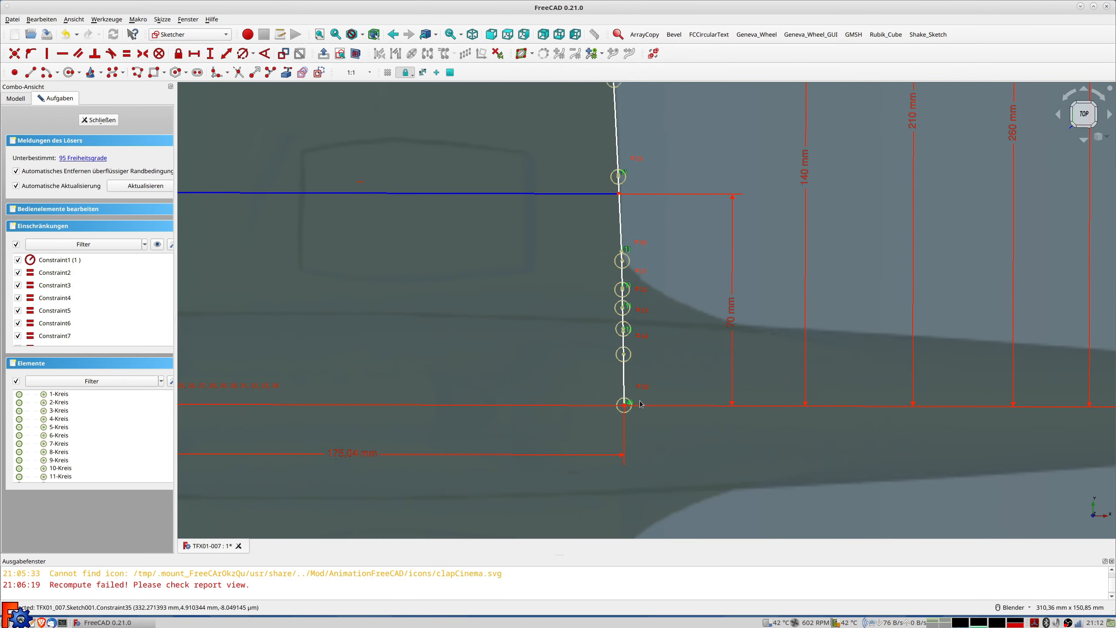
Step: Examine the rib lines' fit within the outline at the wing tip and along the whole wing
scroll(597, 351, "down", 7)
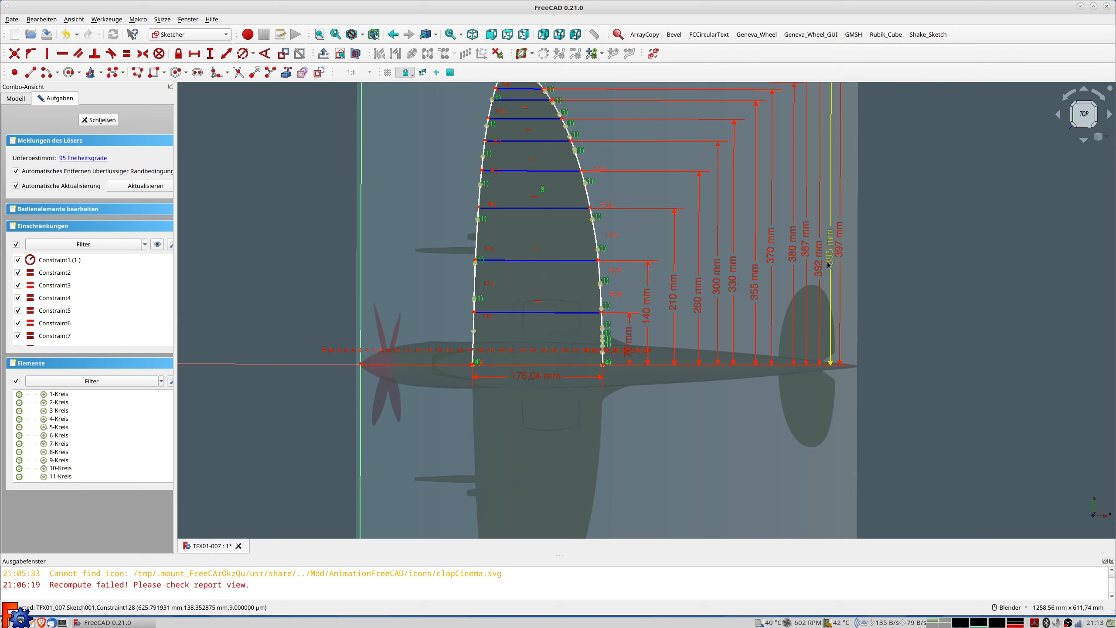
scroll(837, 254, "down", 3)
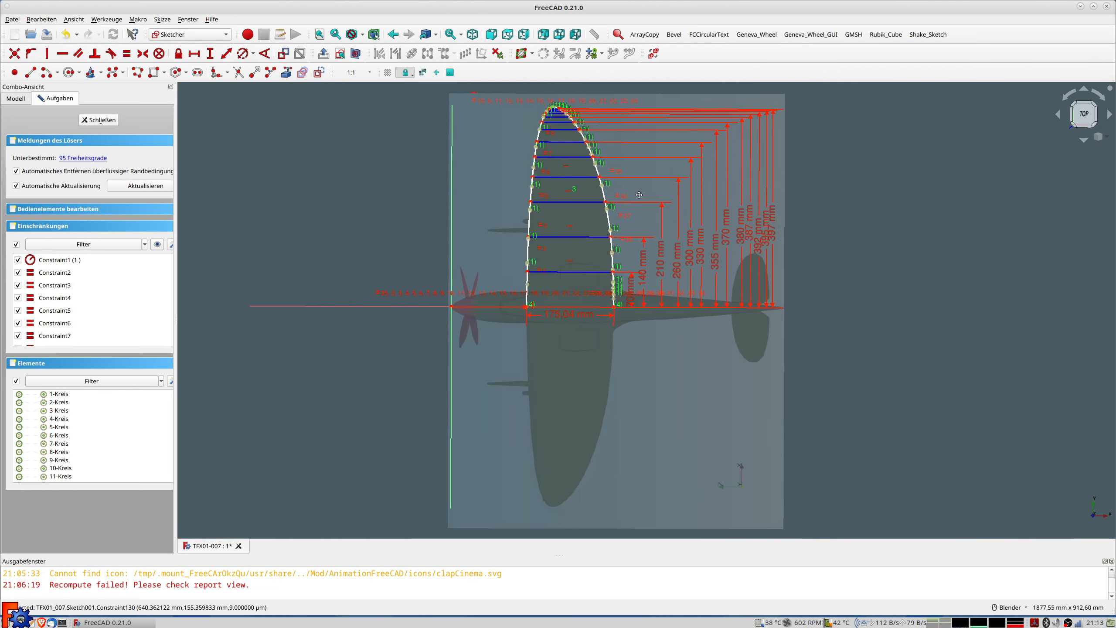
scroll(604, 142, "up", 6)
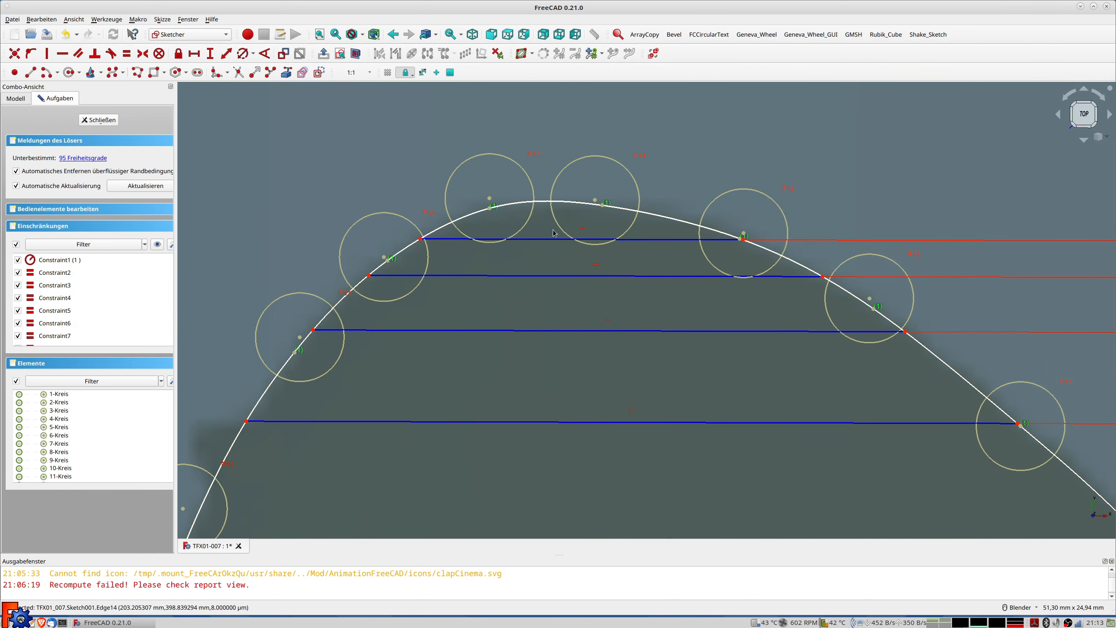
scroll(553, 234, "down", 8)
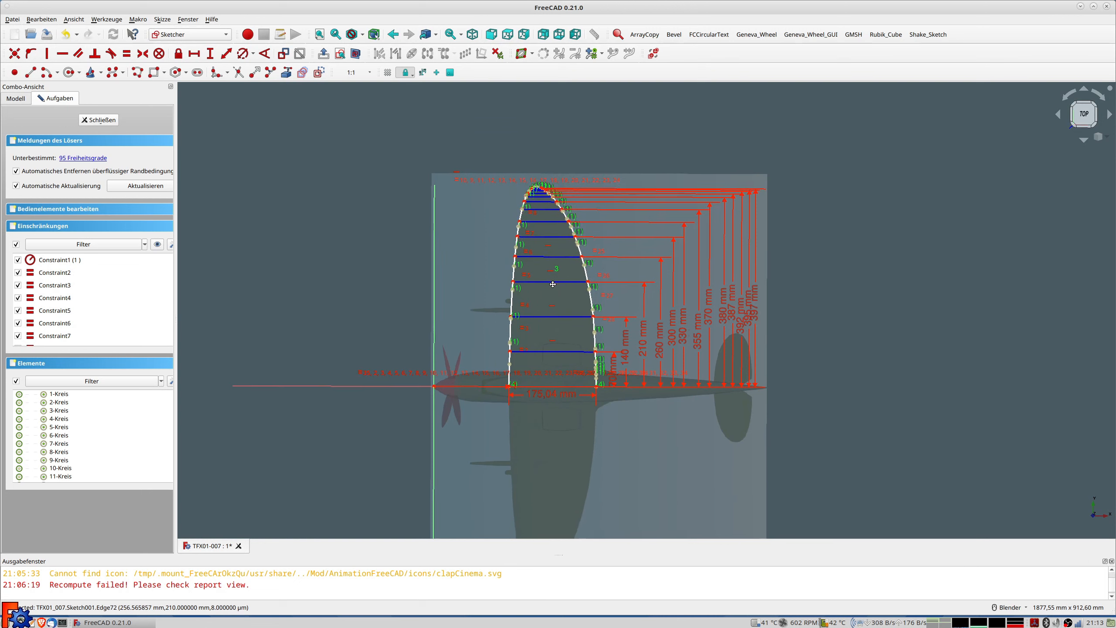
middle_click_drag(553, 283, 552, 280, "shift")
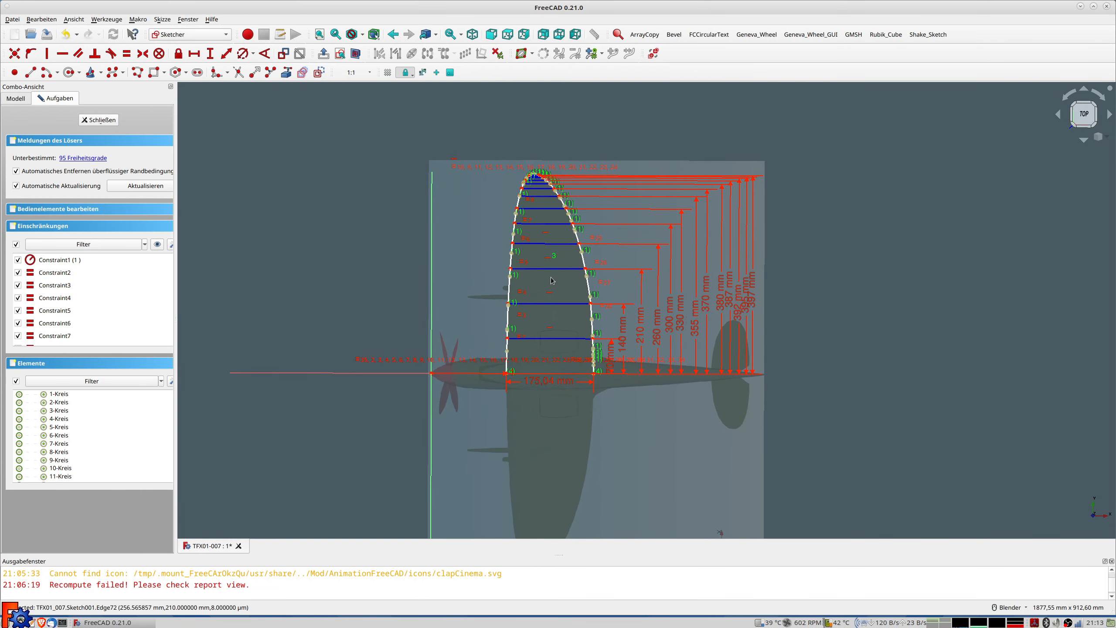
scroll(532, 335, "up", 3)
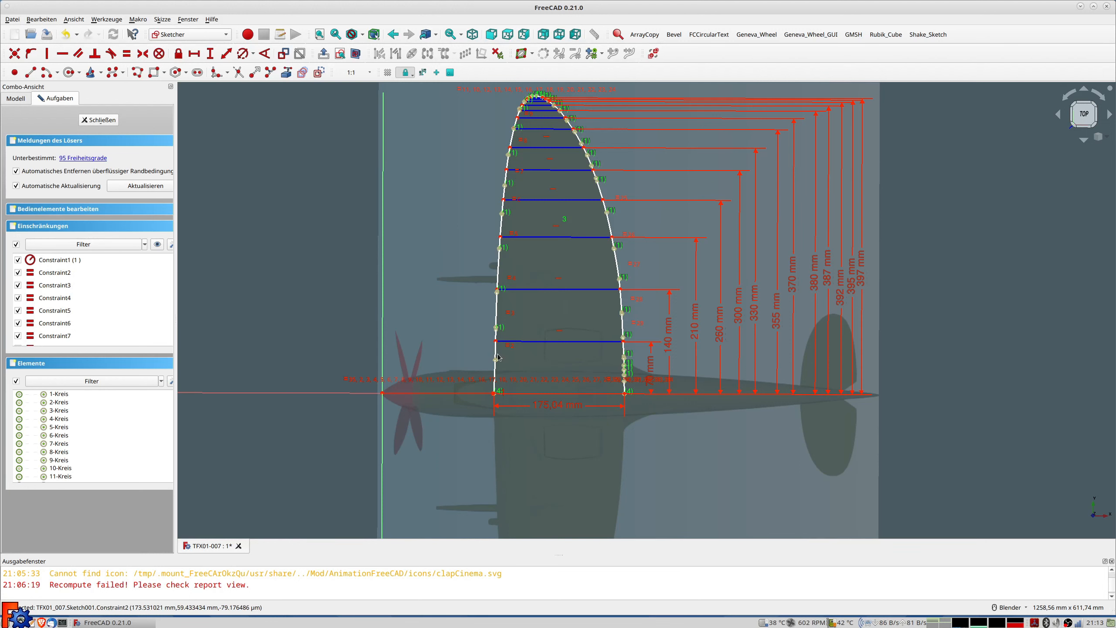
scroll(498, 357, "up", 4)
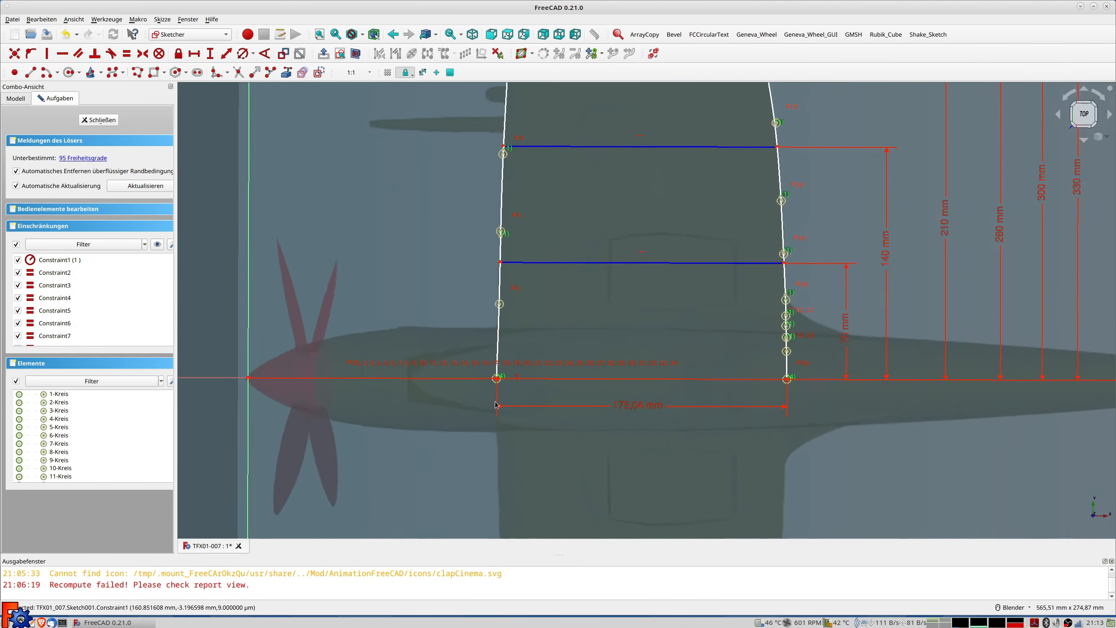
Step: Dimension the horizontal distance from the vertical axis to the leading-edge root point and place it along the fuselage
scroll(496, 396, "up", 5)
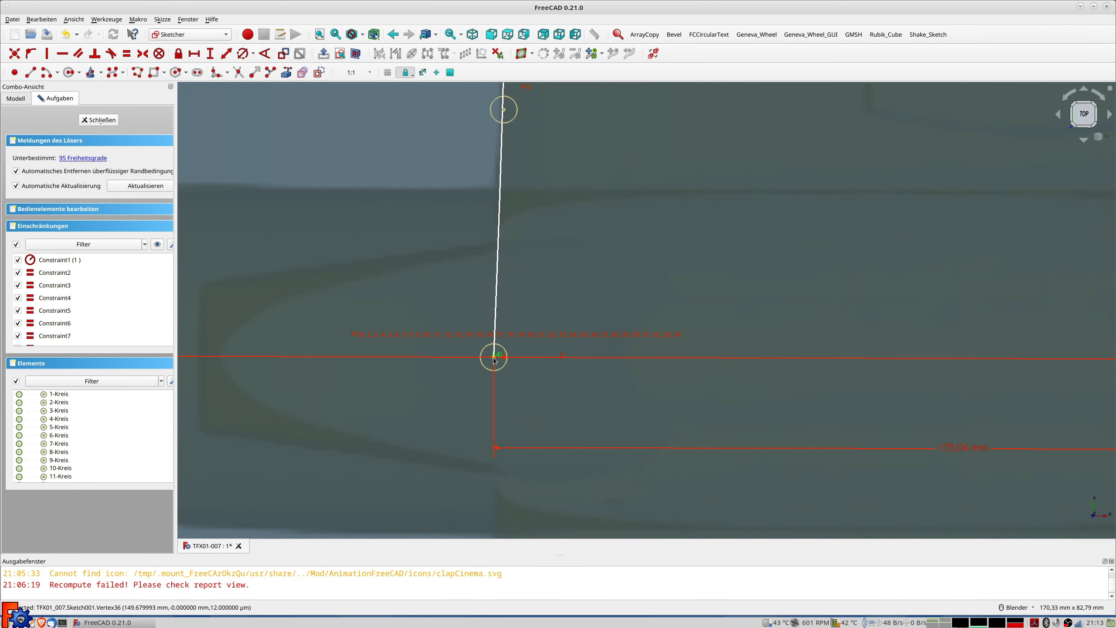
scroll(429, 391, "down", 6)
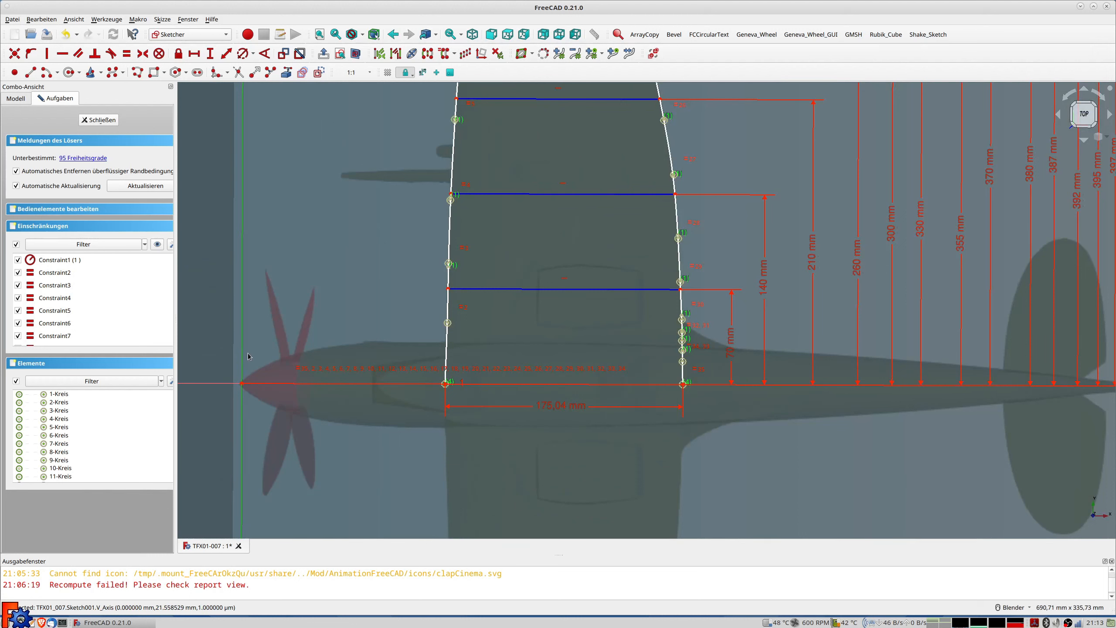
left_click(227, 55)
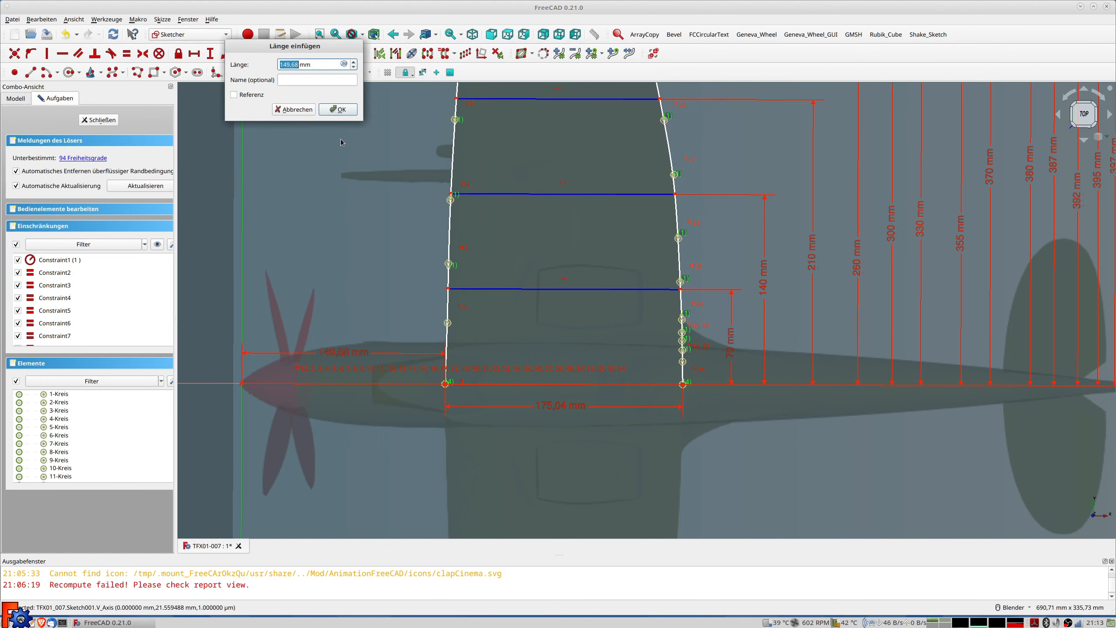
left_click(338, 109)
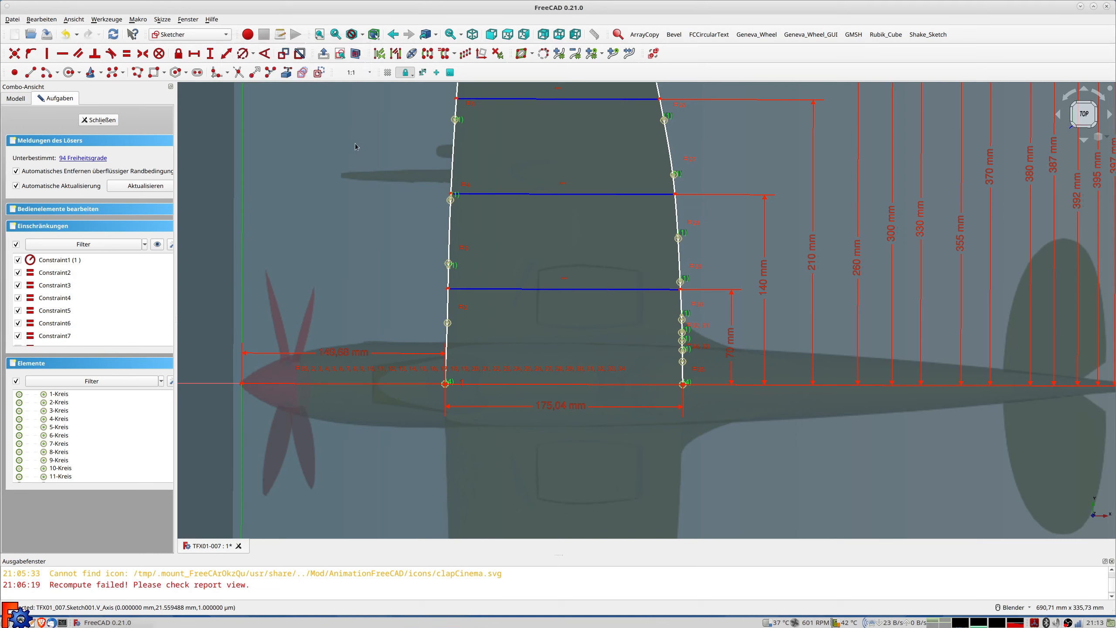
left_click_drag(345, 354, 337, 390)
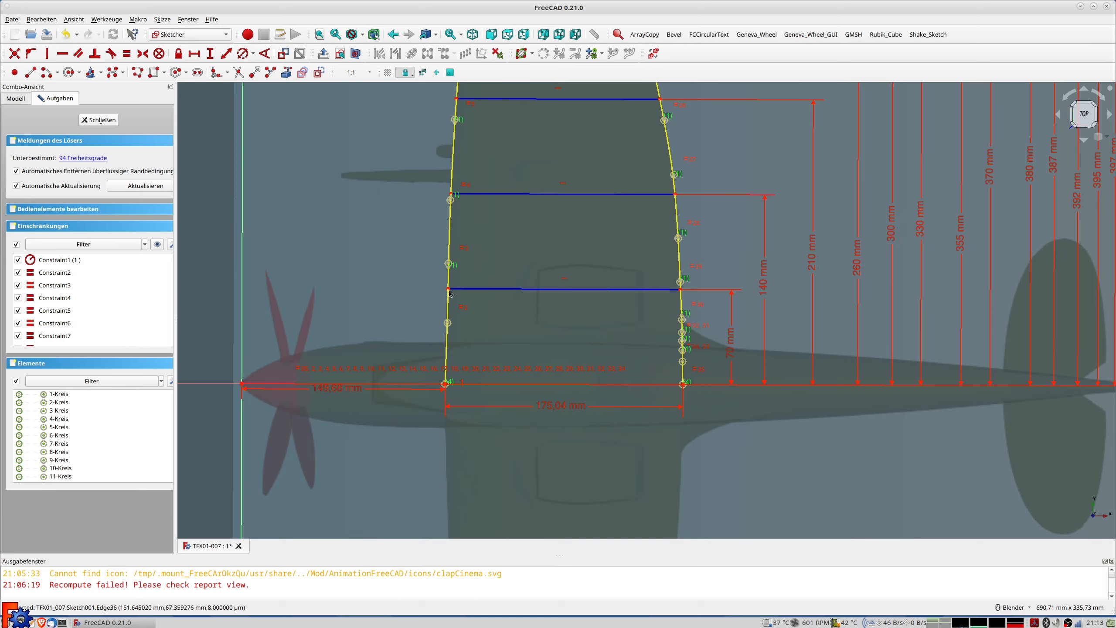
Step: Dimension the horizontal distance from the vertical axis to the leading-edge end of the 70 mm rib line
scroll(449, 293, "up", 4)
scroll(447, 289, "down", 5)
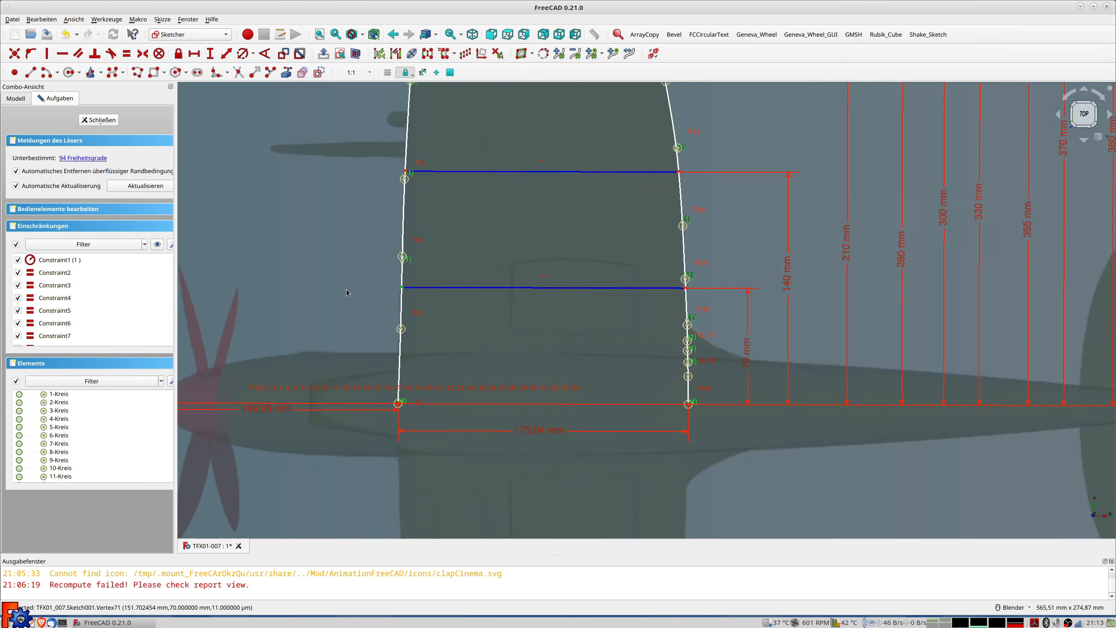
left_click(185, 281)
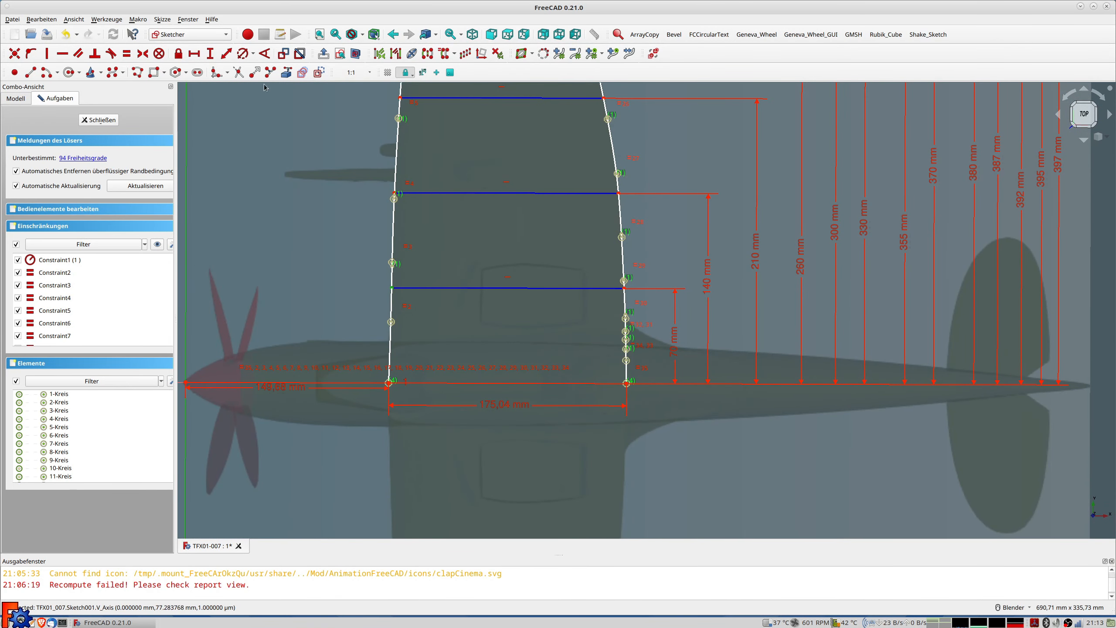
left_click(226, 53)
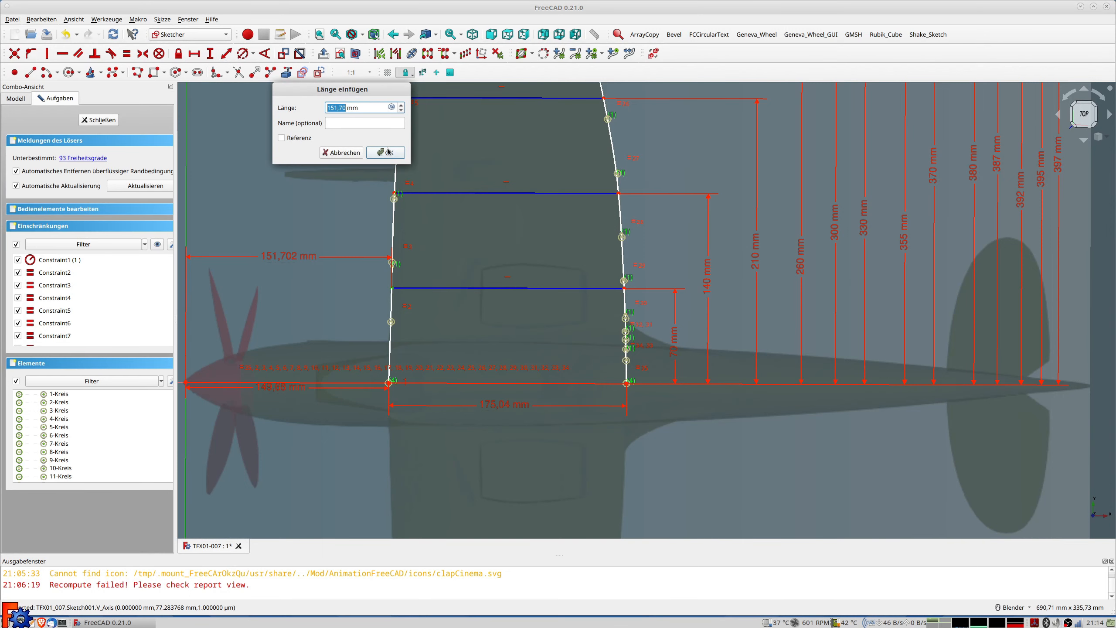
left_click(386, 153)
Step: Dimension the leading-edge end of the 140 mm rib line horizontally from the vertical axis and place the dimension just below that rib
mouse_move(384, 223)
middle_mouse_down("shift")
mouse_move(419, 252)
mouse_move(732, 331)
middle_mouse_up("shift")
scroll(732, 331, "up", 3)
left_click(755, 277)
left_click(374, 273)
left_click(226, 53)
left_click(341, 115)
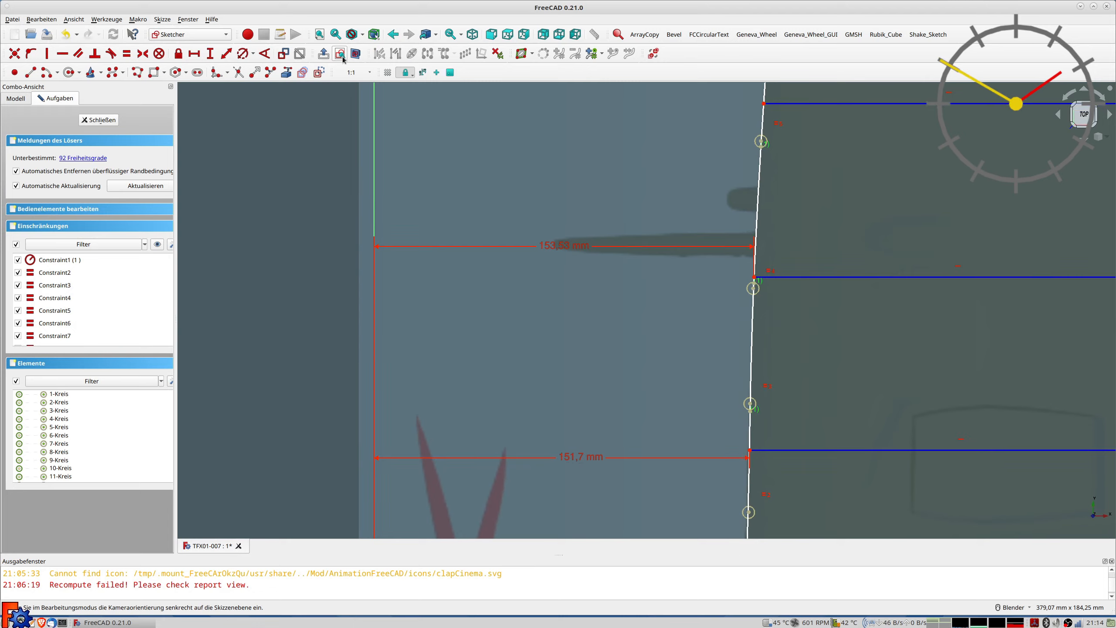
left_click_drag(566, 249, 576, 289)
Step: Add horizontal distance dimensions from the vertical axis to the leading-edge ends of the 210 mm and 260 mm rib lines
middle_click_drag(704, 157, 532, 164, "shift")
scroll(533, 164, "down", 2)
left_click(584, 249)
left_click(226, 53)
left_click(342, 115)
left_click(610, 207)
left_click(226, 53)
left_click(341, 115)
Step: Add horizontal distance dimensions from the vertical axis to the leading-edge ends of the 300 mm and 330 mm rib lines
left_click(617, 141)
left_click(193, 54)
left_click(341, 114)
left_click_drag(480, 109, 481, 145)
left_click(624, 91)
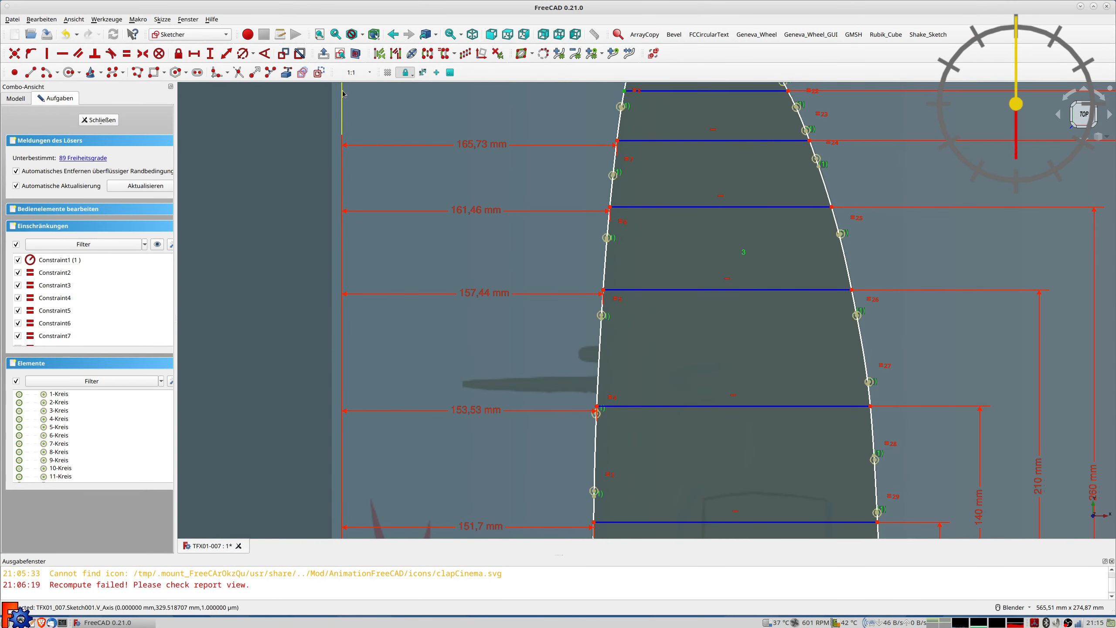
left_click(194, 53)
left_click(341, 113)
Step: Name the horizontal dimension between the vertical axis and the leading-edge root point X0
middle_click_drag(457, 127, 481, 210, "shift")
scroll(504, 146, "down", 3)
scroll(557, 345, "up", 2)
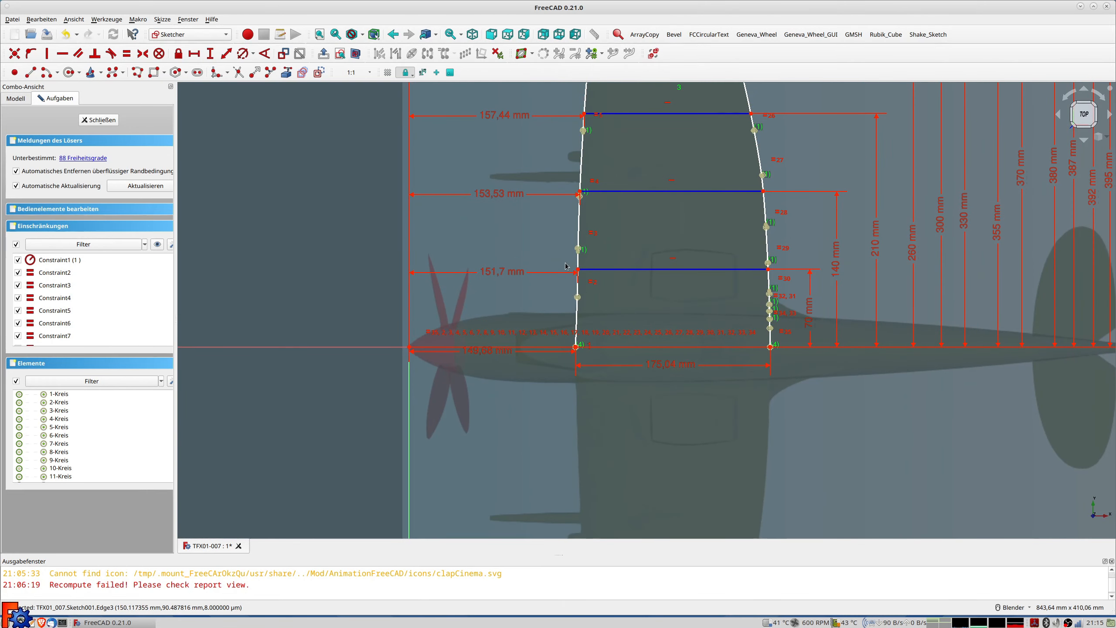
double_click(481, 356)
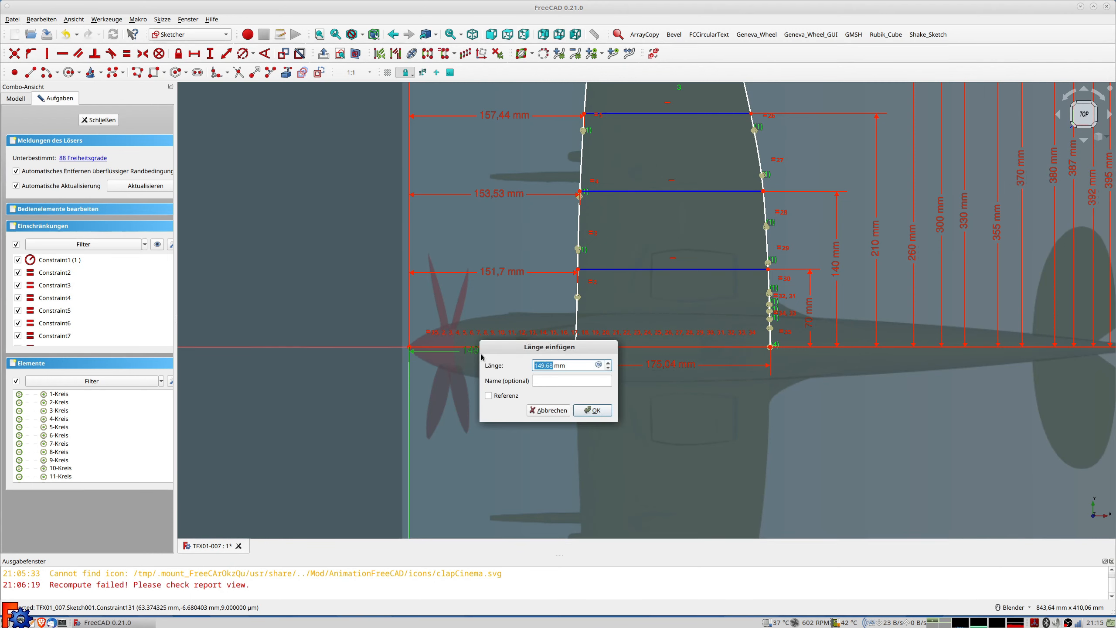
left_click(545, 380)
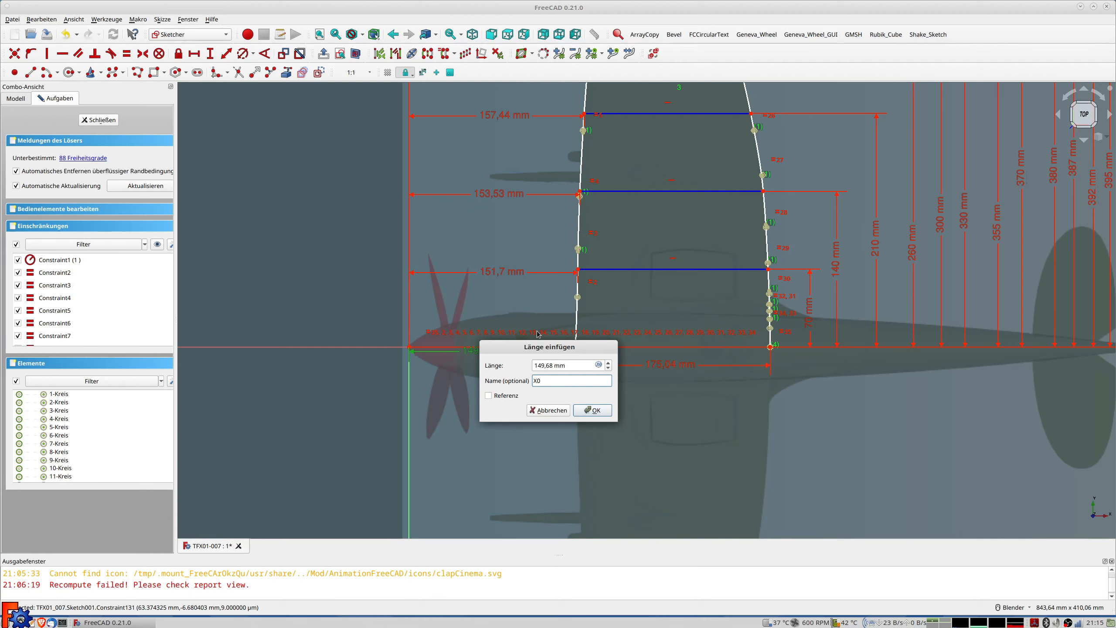
key("Return")
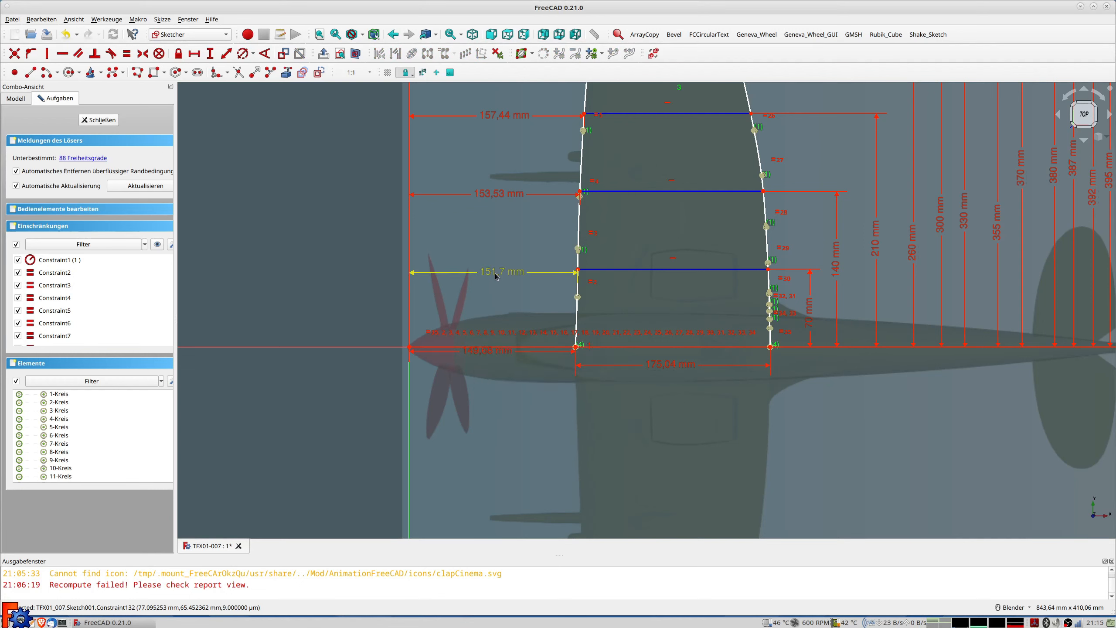
Step: Name the horizontal leading-edge dimensions of the 70 mm, 140 mm and 210 mm rib lines with the X prefix
double_click(496, 276)
left_click(563, 301)
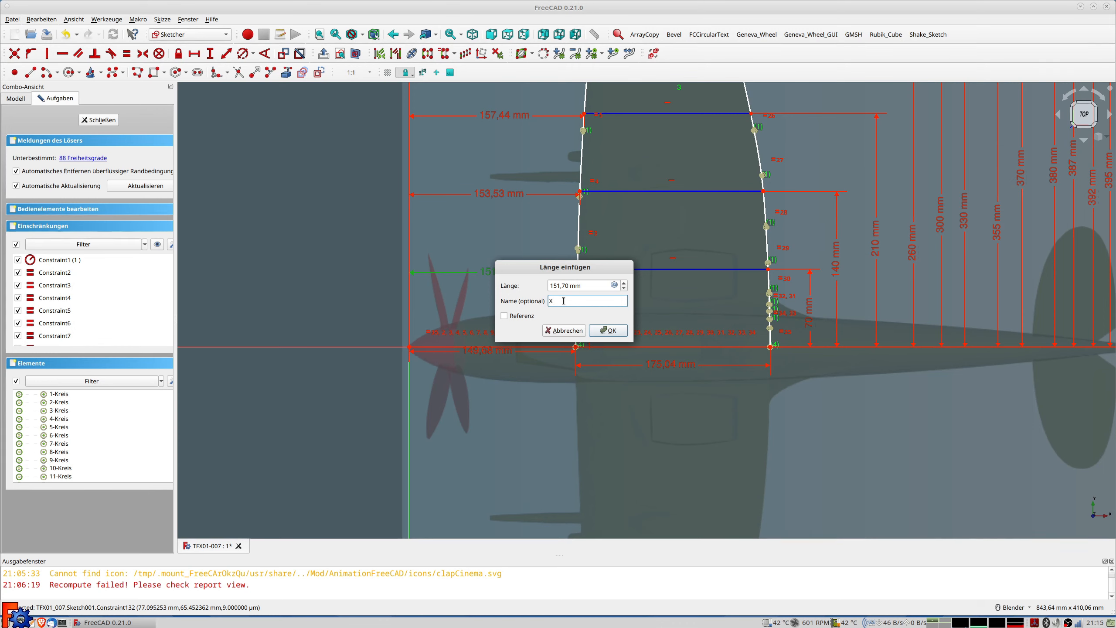
left_click(610, 333)
double_click(499, 194)
left_click(609, 251)
double_click(504, 116)
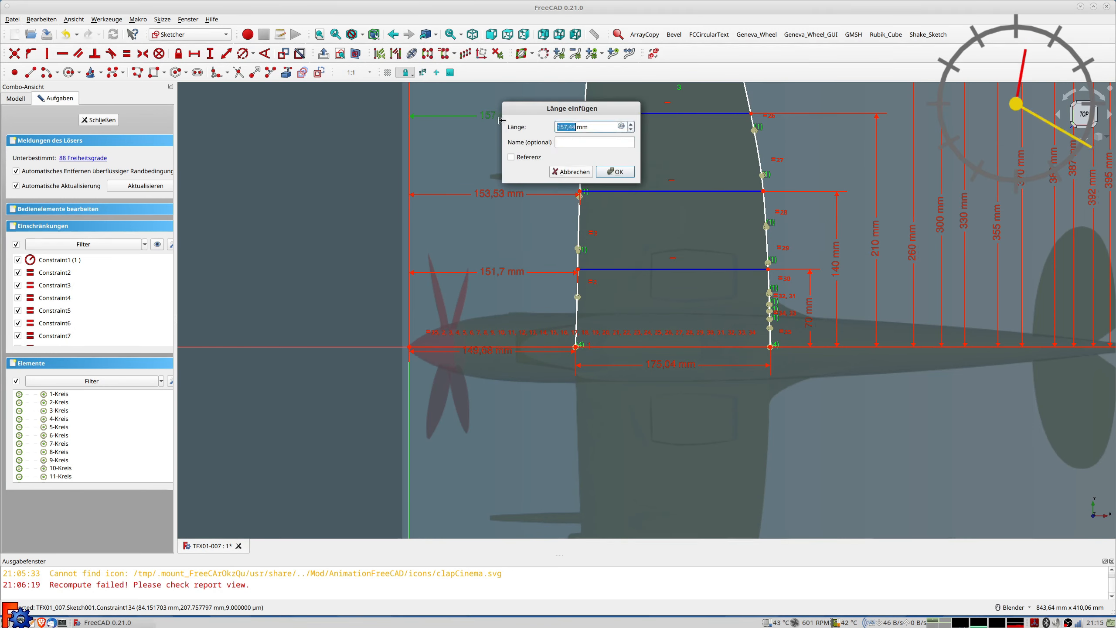
Step: Continue the X naming on the horizontal leading-edge dimensions of the 260 mm, 300 mm and 330 mm rib lines
scroll(591, 175, "down", 2)
double_click(529, 150)
type("X")
double_click(532, 120)
double_click(535, 97)
Step: Add and name horizontal distance dimensions from the vertical axis to the leading-edge ends of the 355 mm and 370 mm rib lines
scroll(526, 167, "up", 5)
left_click(745, 219)
left_click(194, 53)
left_click(755, 189)
left_click(390, 159)
left_click(193, 53)
left_click(352, 86)
key("Return")
Step: Add and name horizontal distance dimensions from the vertical axis to the leading-edge ends of the 380 mm and 387 mm rib lines
scroll(762, 170, "up", 2)
scroll(629, 214, "down", 2)
left_click(194, 54)
key("Return")
scroll(636, 154, "up", 2)
left_click(186, 184)
left_click(194, 54)
left_click(316, 100)
key("Return")
left_click_drag(468, 165, 483, 200)
Step: Dimension the leading-edge ends of the 392 mm and 395 mm rib lines horizontally from the vertical axis, naming the 395 mm rib's dimension XC
left_click(194, 53)
left_click(324, 90)
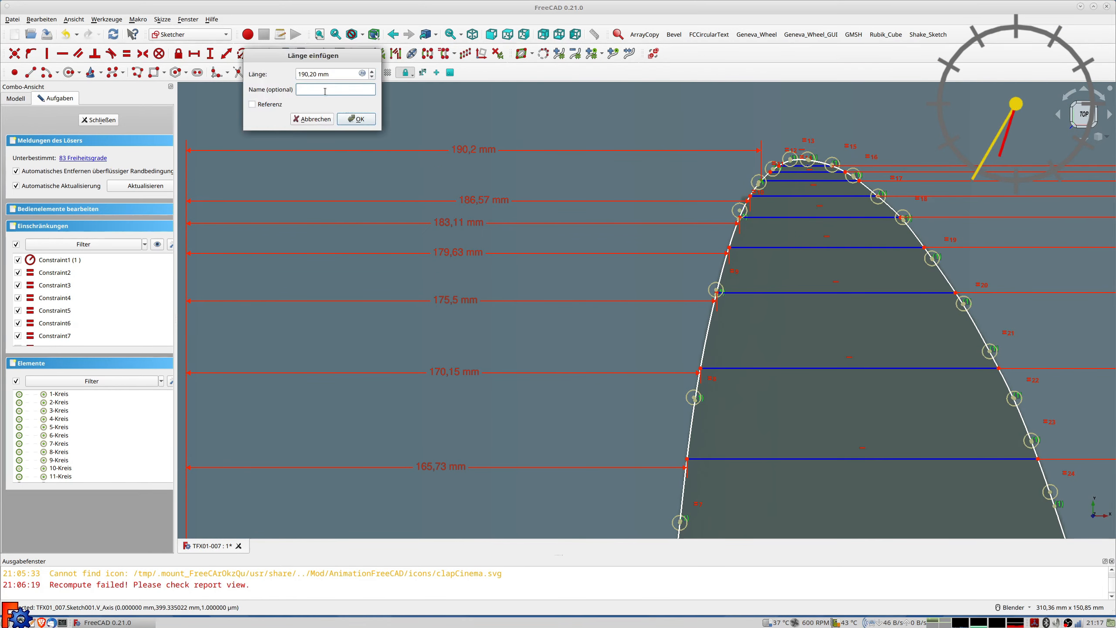
scroll(772, 173, "up", 8)
left_click(193, 53)
left_click(298, 84)
left_click(340, 110)
double_click(718, 221)
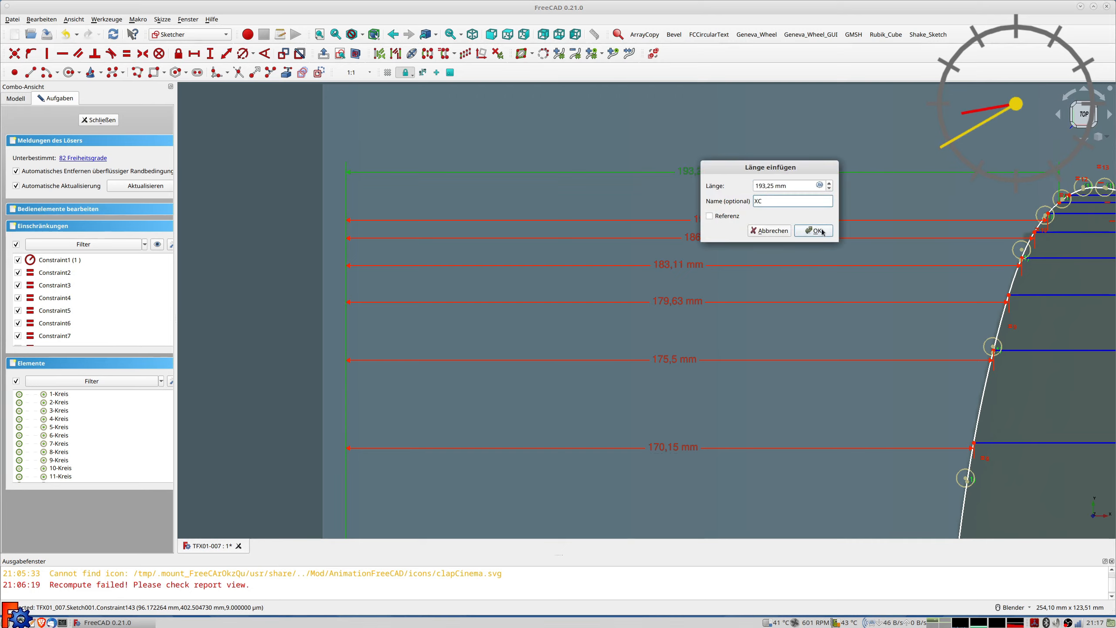
left_click(817, 232)
Step: Add a horizontal dimension named XD to the leading-edge end of the 397 mm rib line and place it just above the others
scroll(818, 232, "down", 3)
left_click(865, 197)
left_click(194, 53)
left_click(370, 107)
type("XD")
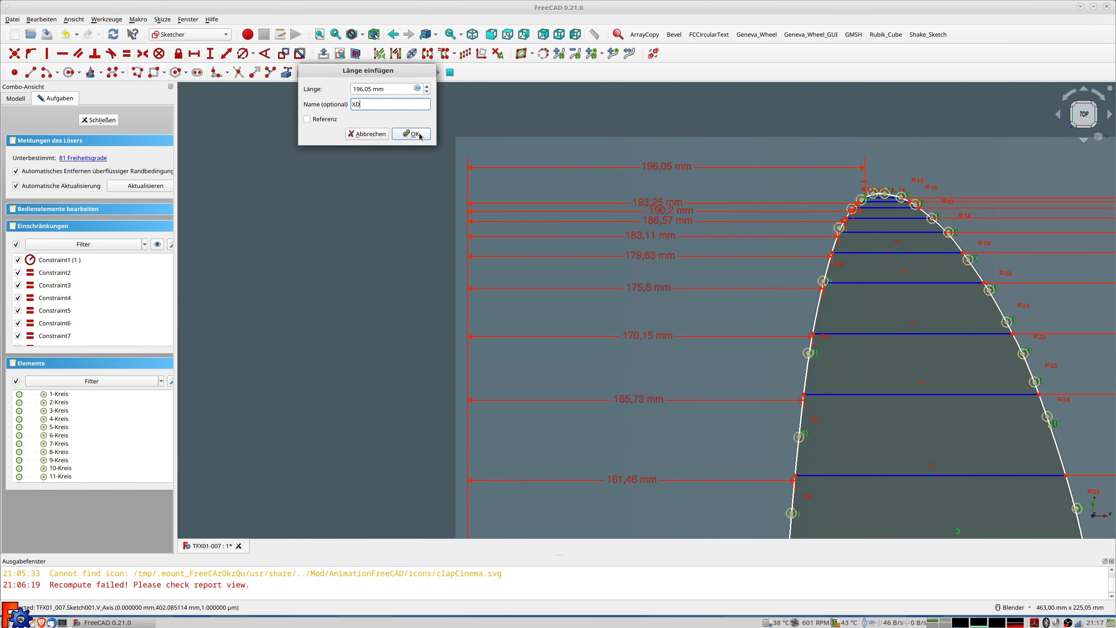
left_click(411, 133)
scroll(721, 161, "up", 2)
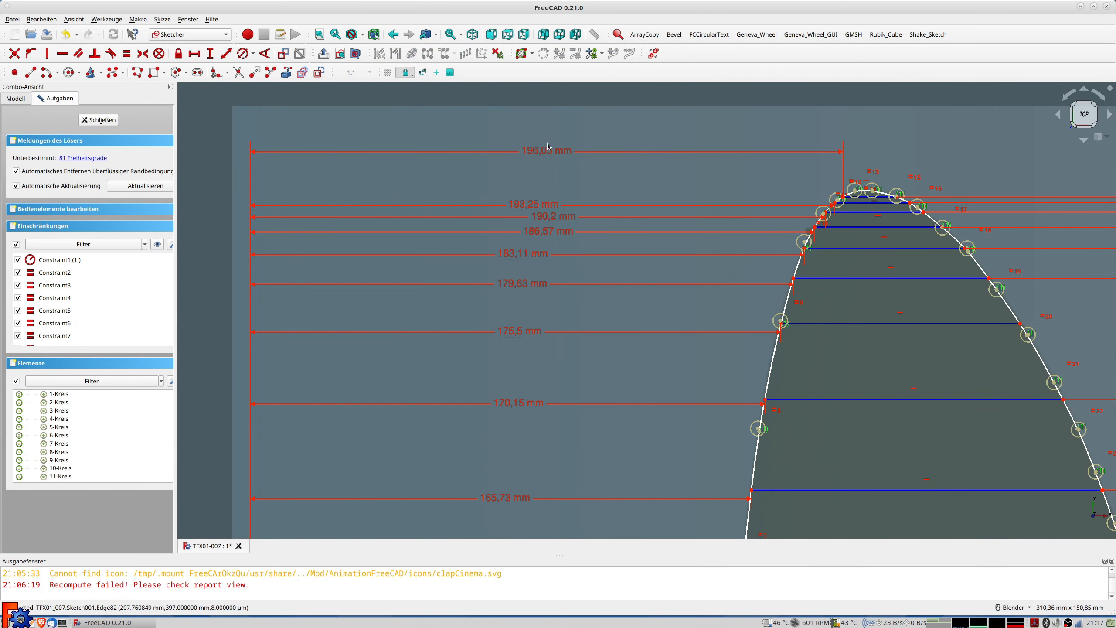
left_click_drag(544, 177, 543, 188)
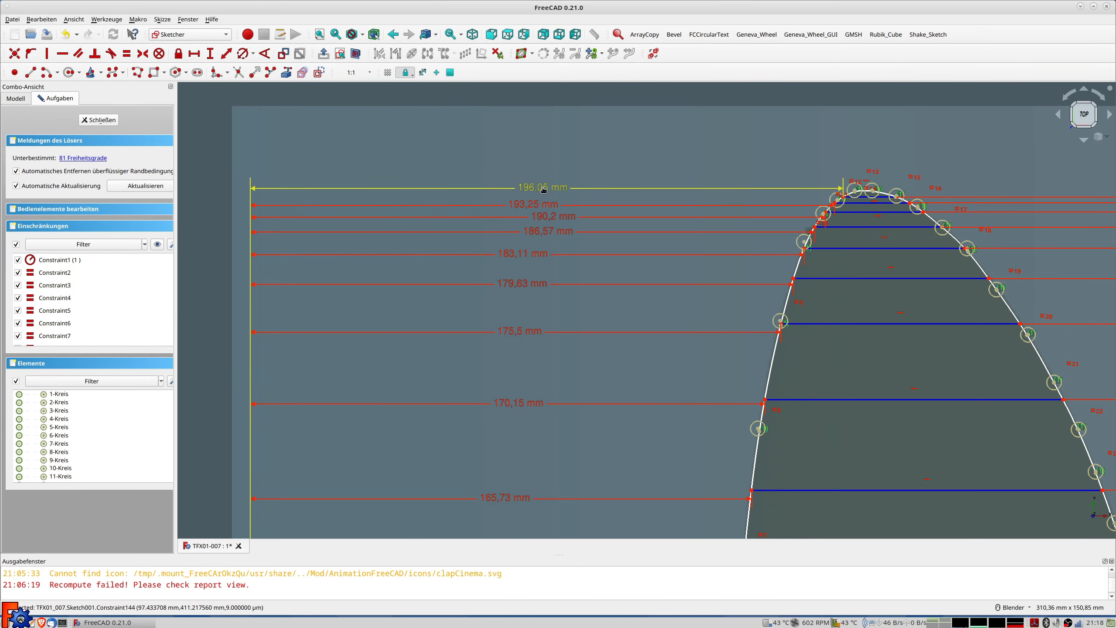
Step: Name the vertical 70 mm dimension of the first rib line Y1
scroll(866, 213, "down", 4)
middle_click_drag(866, 214, 500, 155, "shift")
mouse_move(944, 262)
middle_mouse_down("shift")
mouse_move(882, 214)
mouse_move(827, 135)
middle_mouse_up("shift")
middle_click_drag(727, 379, 750, 205, "shift")
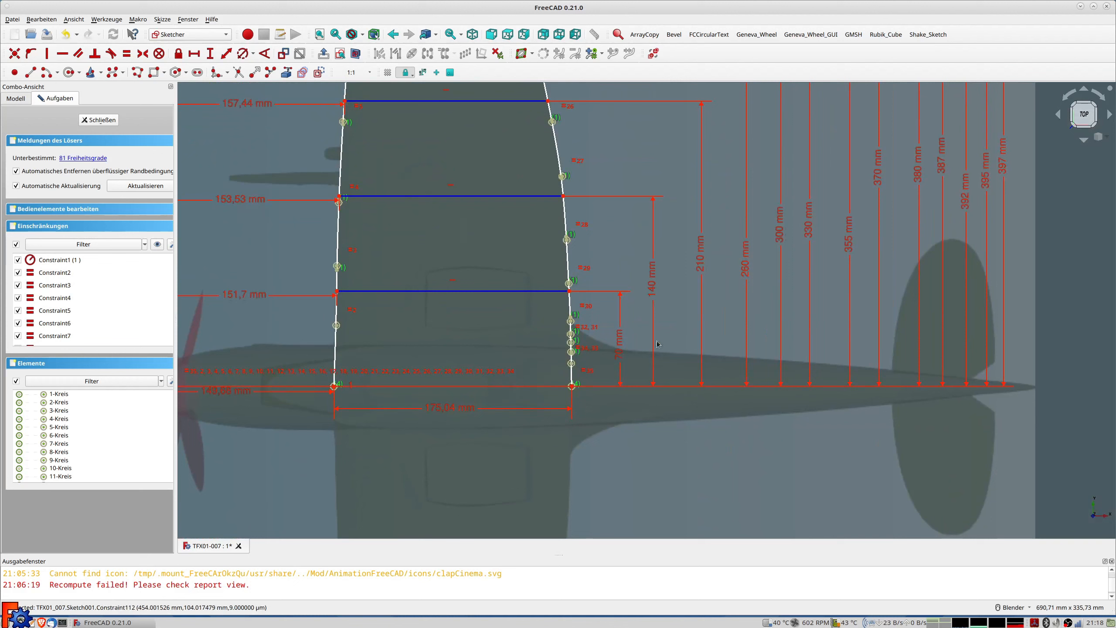
double_click(620, 353)
left_click(684, 377)
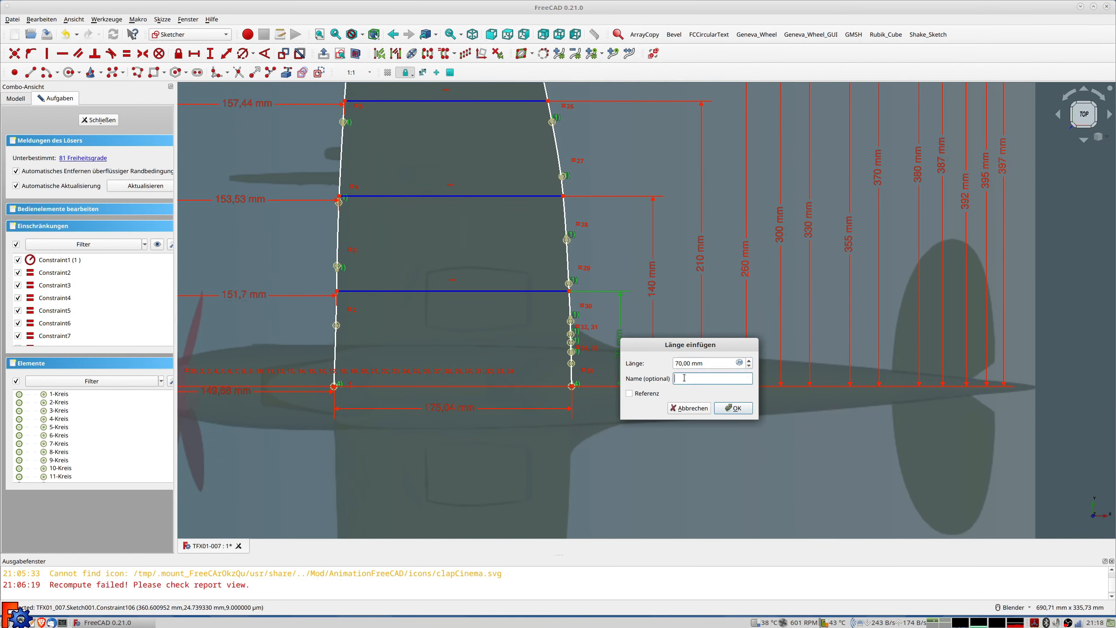
type("Y1")
left_click(721, 408)
Step: Continue the Y naming on the vertical rib dimensions from 140 mm onward, naming the 355 mm dimension Y7
double_click(652, 288)
left_click(714, 315)
left_click(758, 344)
double_click(850, 240)
left_click(910, 265)
type("Y7")
left_click(964, 295)
Step: Name the remaining vertical rib dimensions from 380 mm onward with the Y prefix, naming the 397 mm dimension YD
double_click(919, 165)
double_click(965, 190)
left_click(1035, 224)
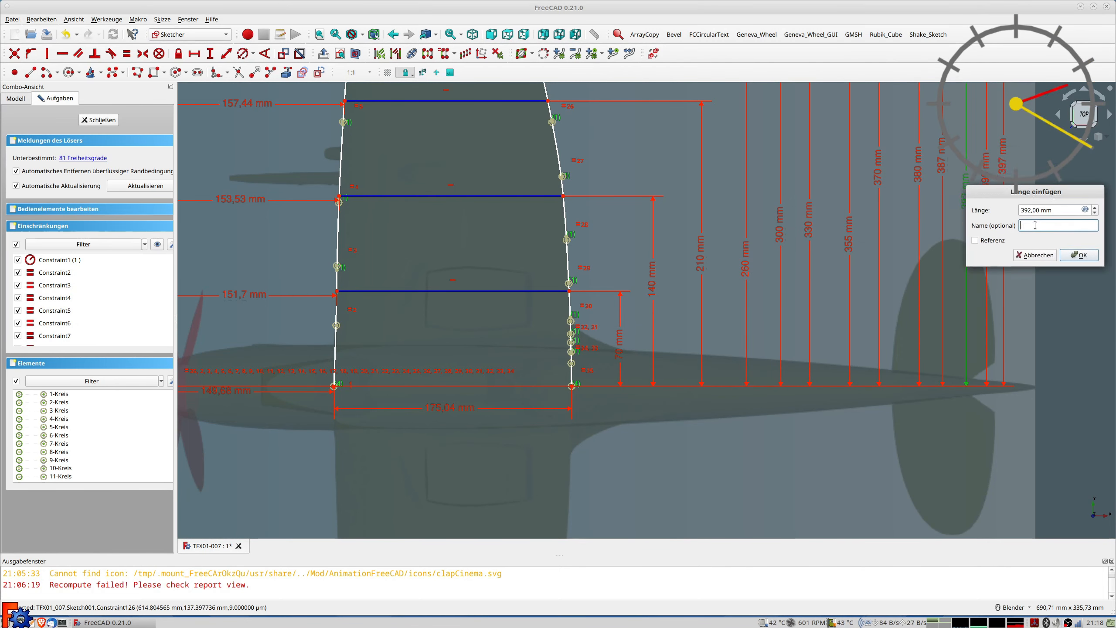
double_click(1003, 156)
left_click(1039, 195)
type("YD")
left_click(1085, 224)
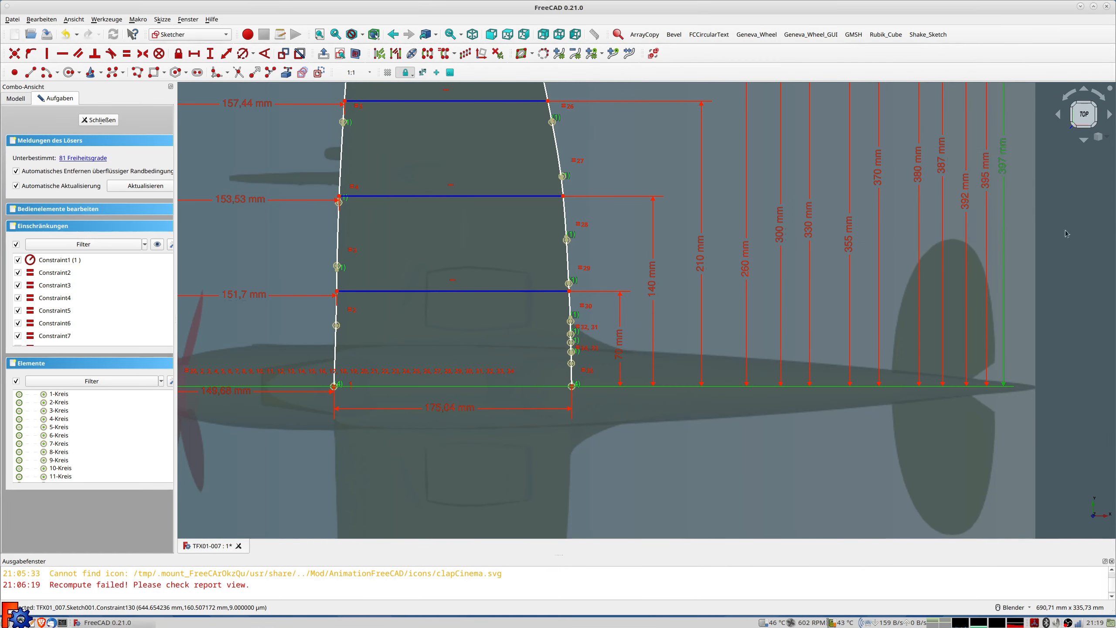
Step: Name the length dimension of the wing root chord with the L prefix
scroll(716, 263, "down", 3)
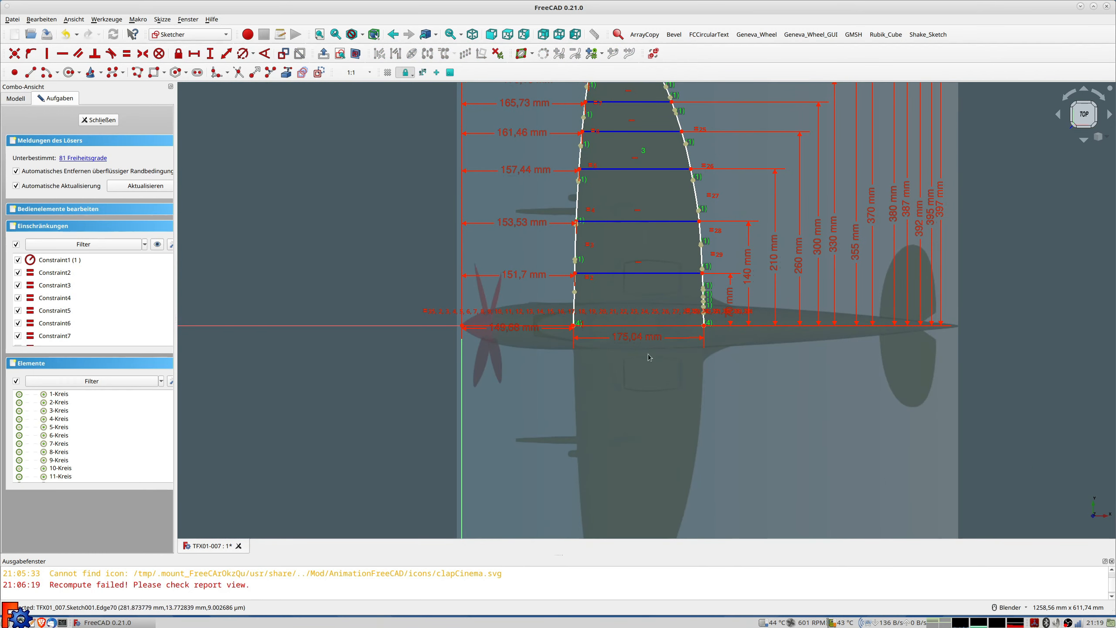
double_click(630, 342)
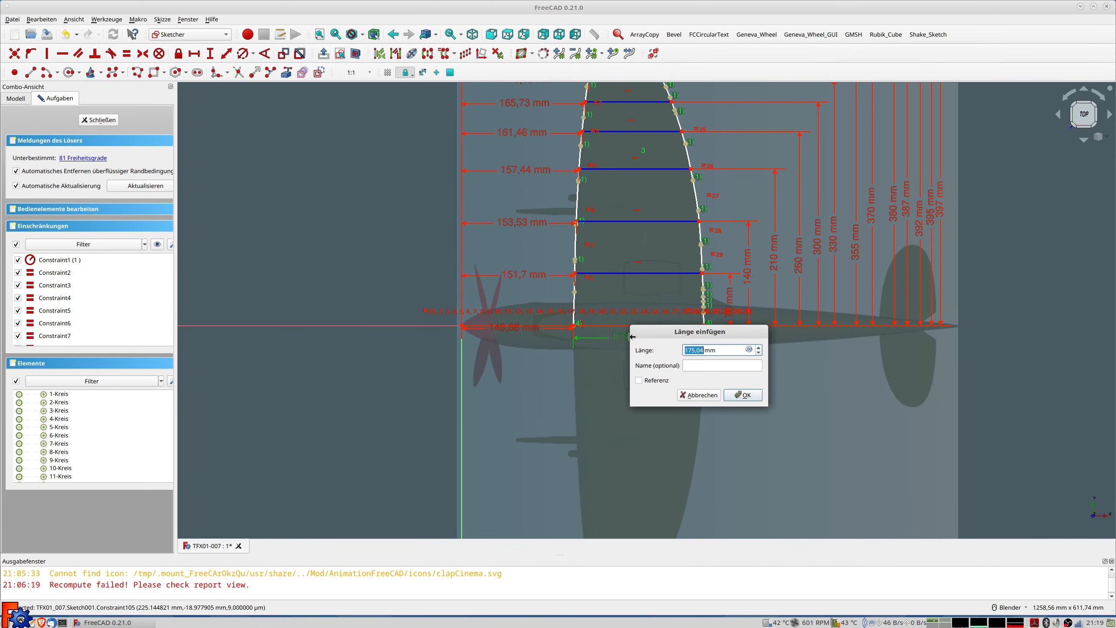
left_click(716, 360)
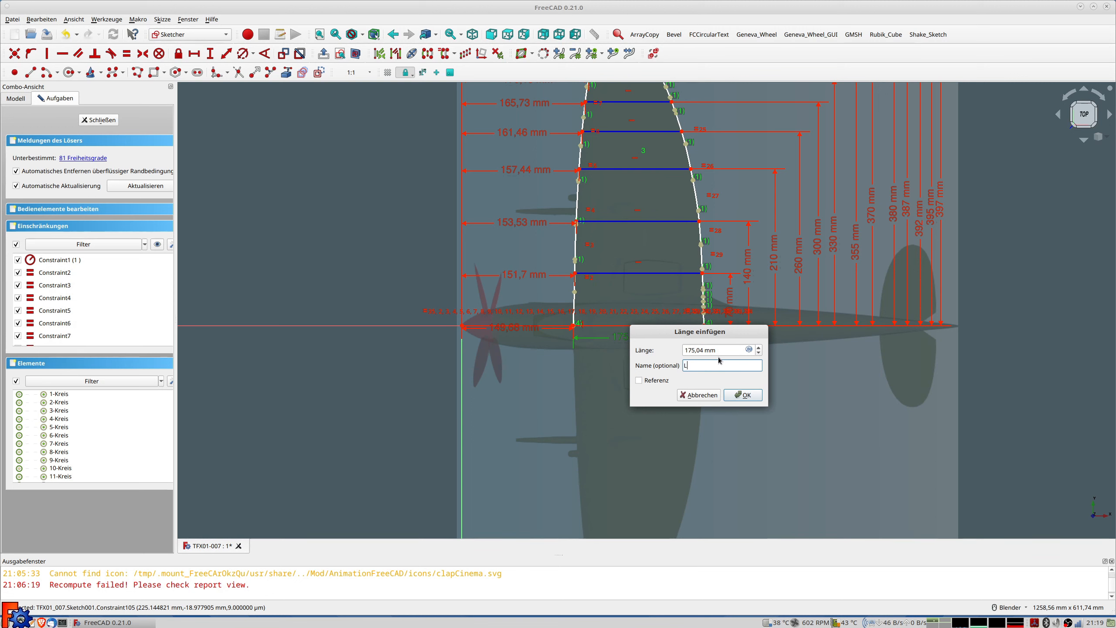
key("Return")
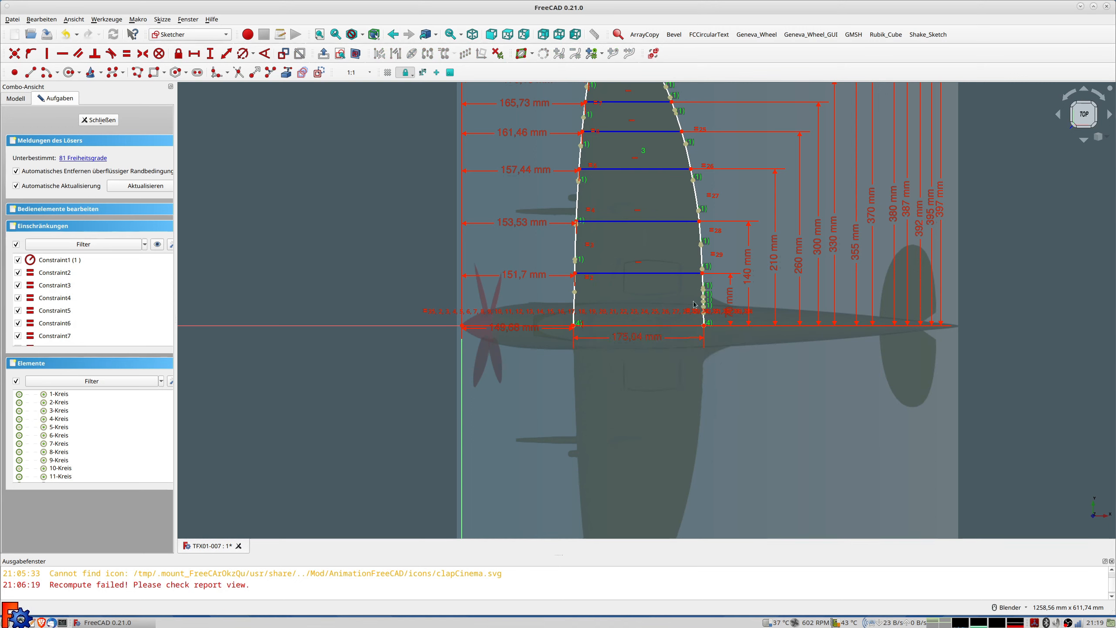
Step: Dimension the length of the 70 mm rib line, place the dimension below the fuselage and name it L1
left_click(636, 273)
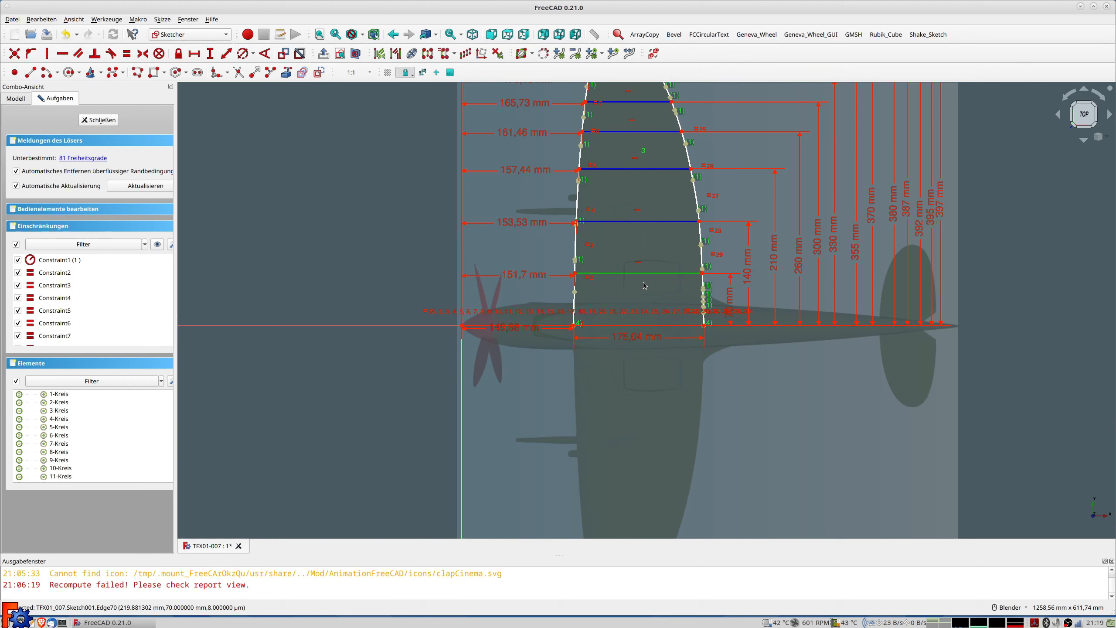
left_click(225, 53)
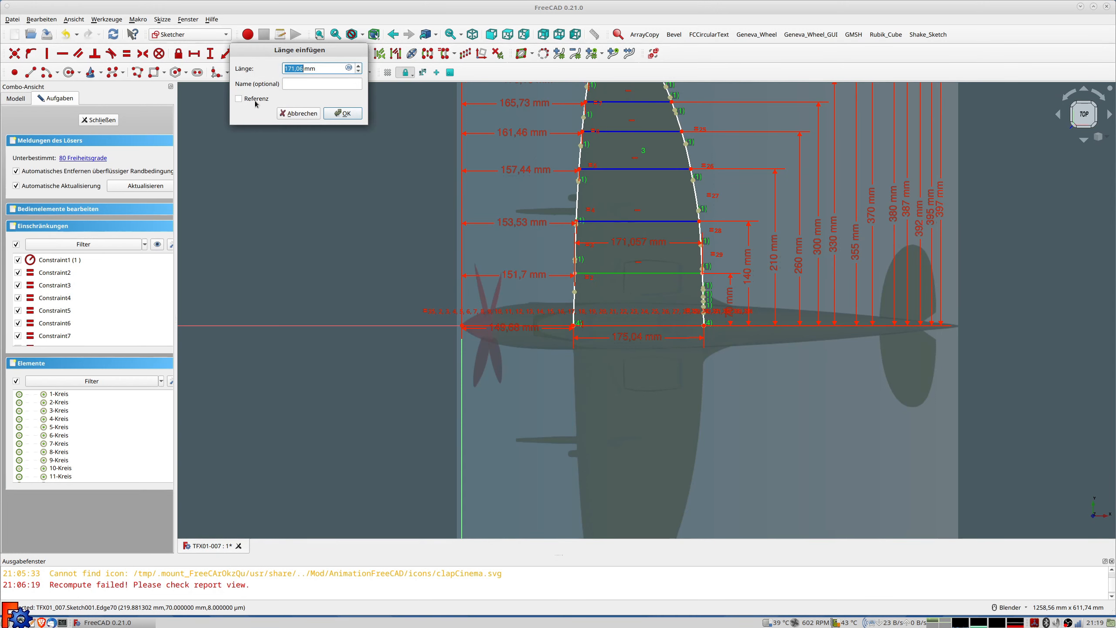
left_click(345, 114)
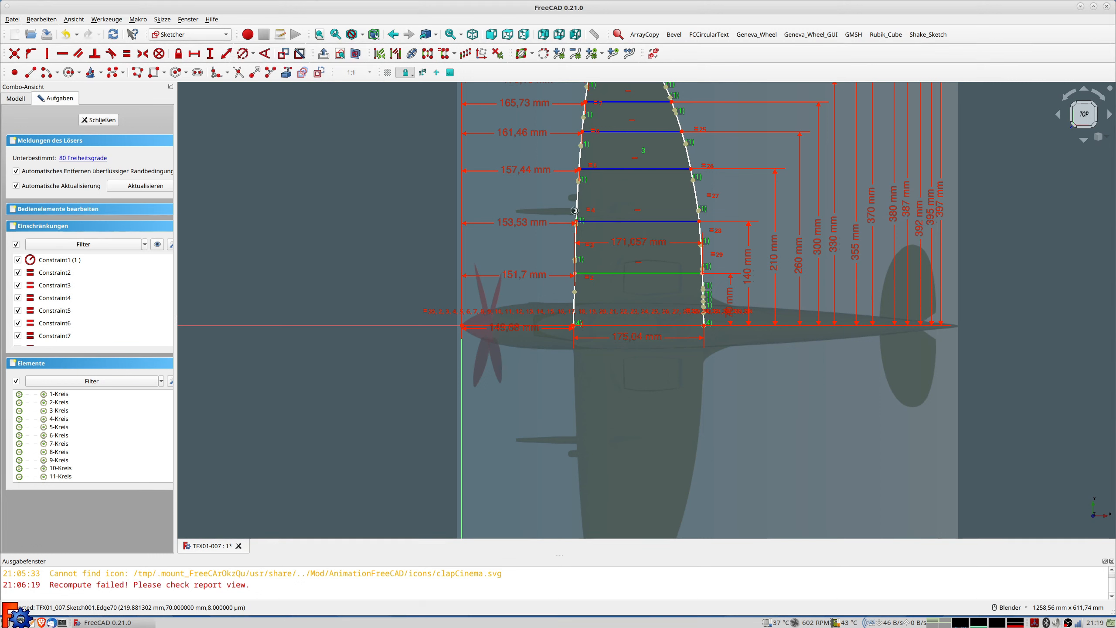
left_click_drag(629, 266, 627, 384)
double_click(627, 384)
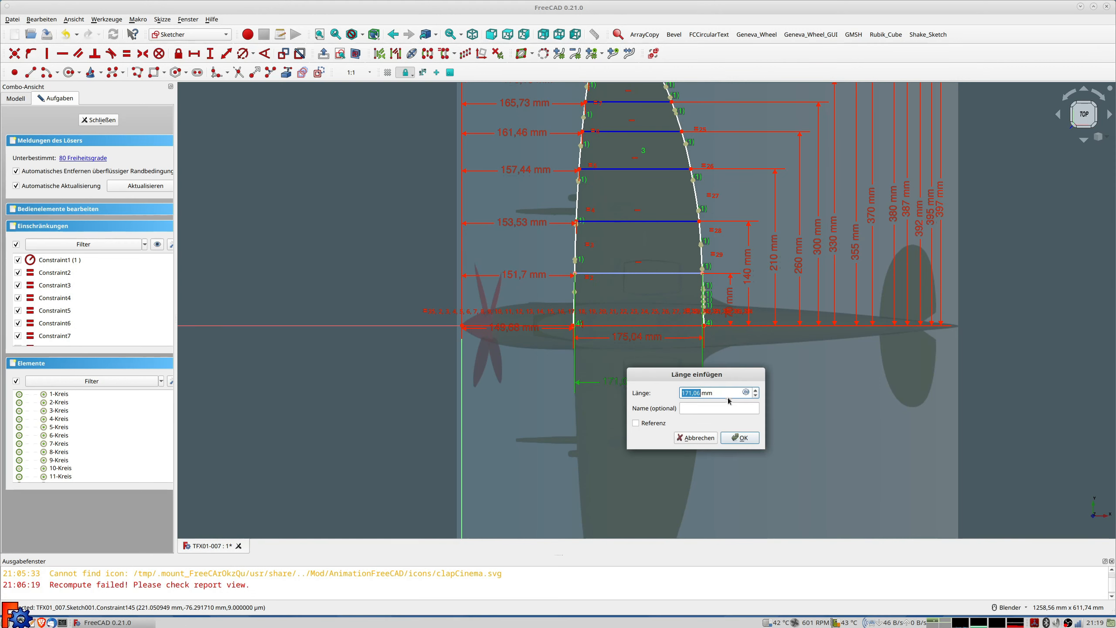
left_click(713, 407)
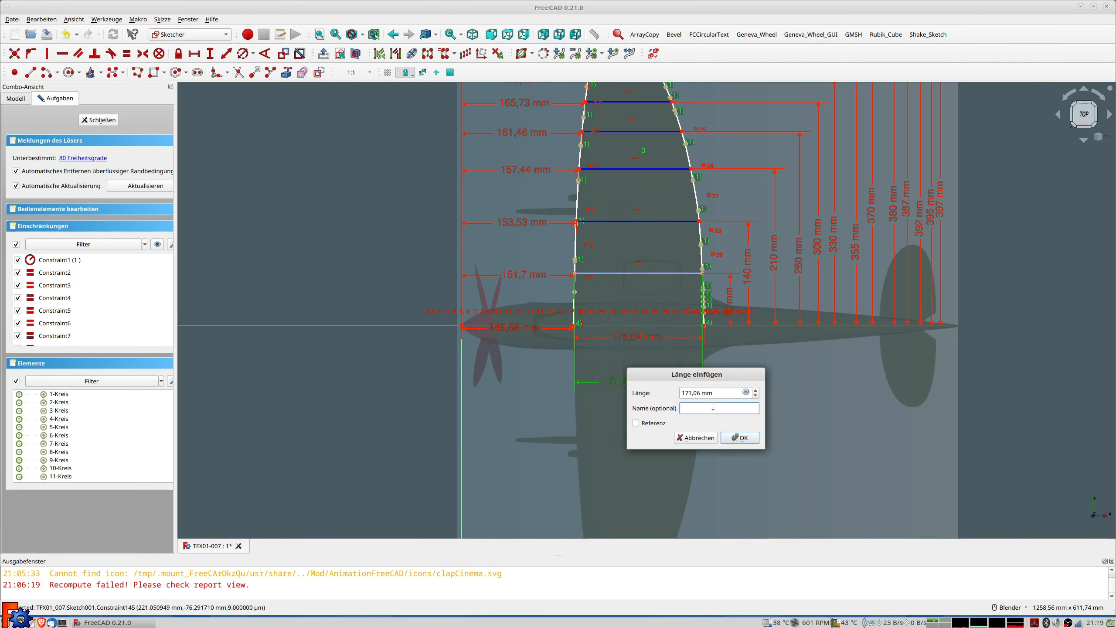
type("L1")
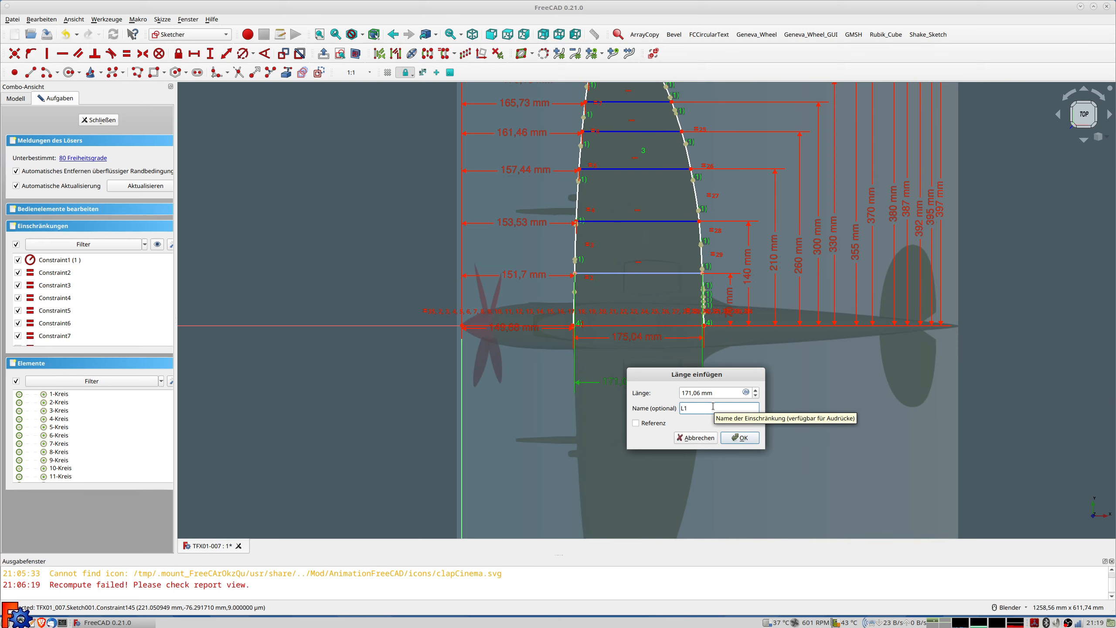
key("Return")
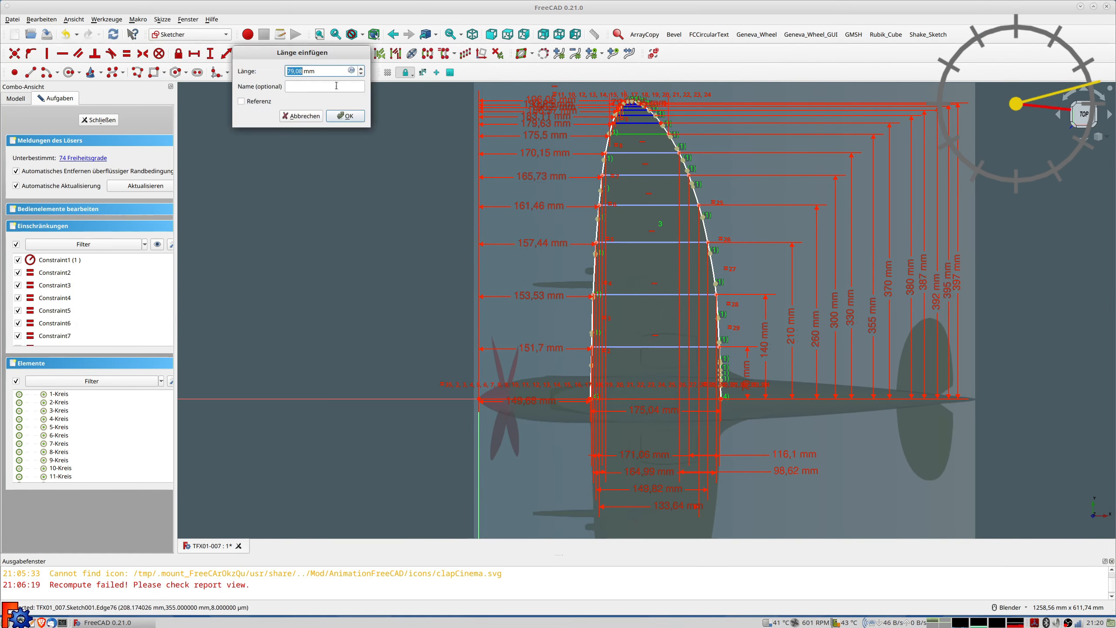
Step: Add length dimensions with L names to the rib lines toward the wing tip, including those at 355 mm, 380 mm and 395 mm
key("Return")
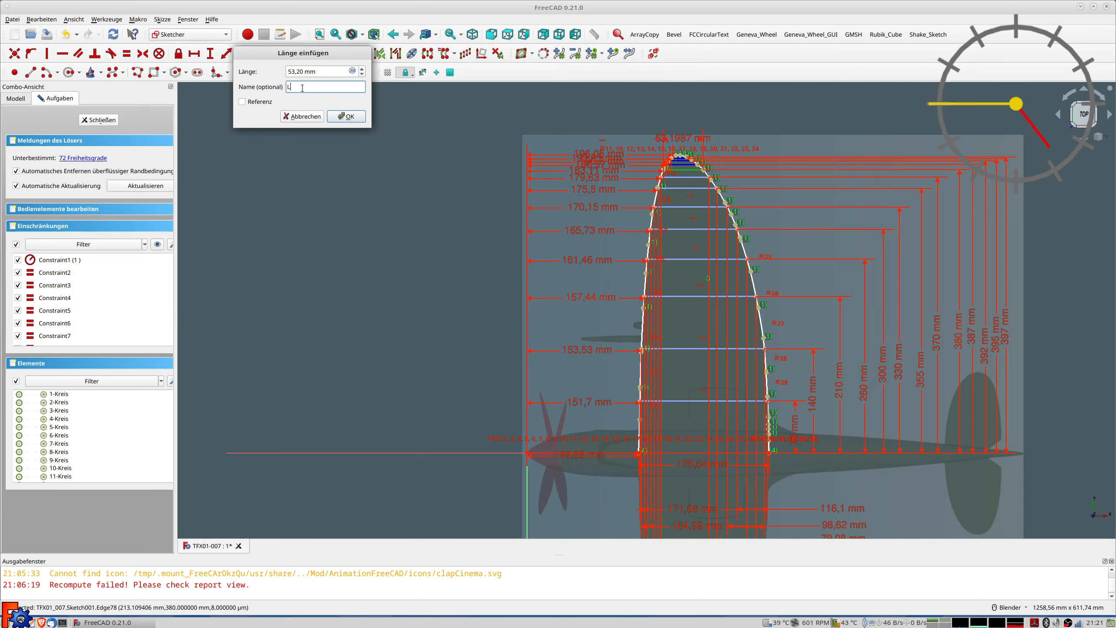
key("Return")
scroll(623, 252, "up", 5)
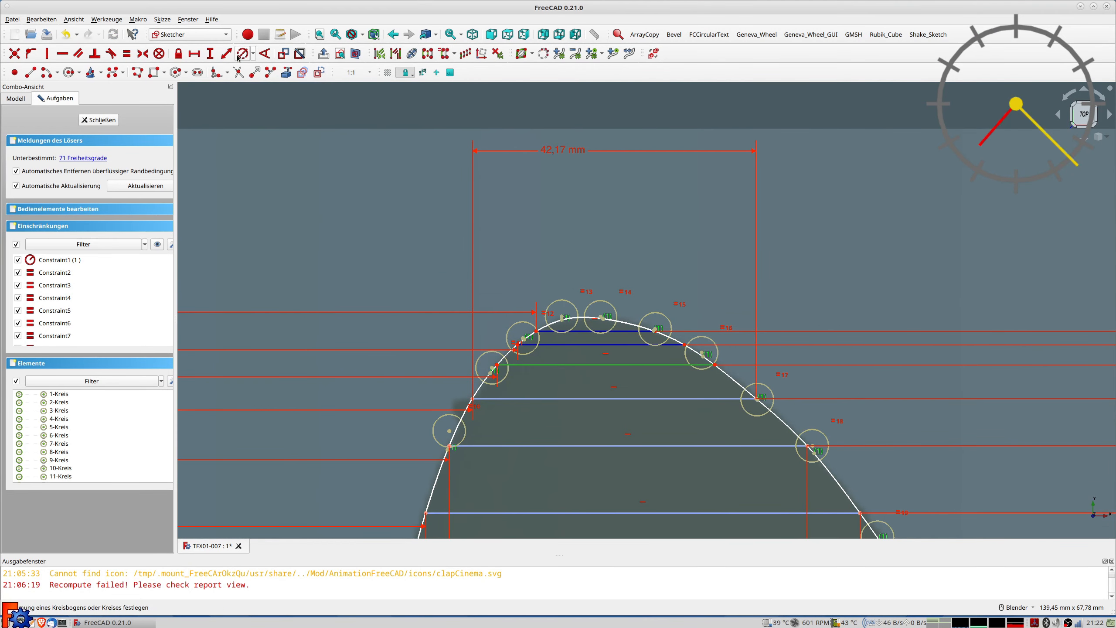
left_click(602, 344)
key("l")
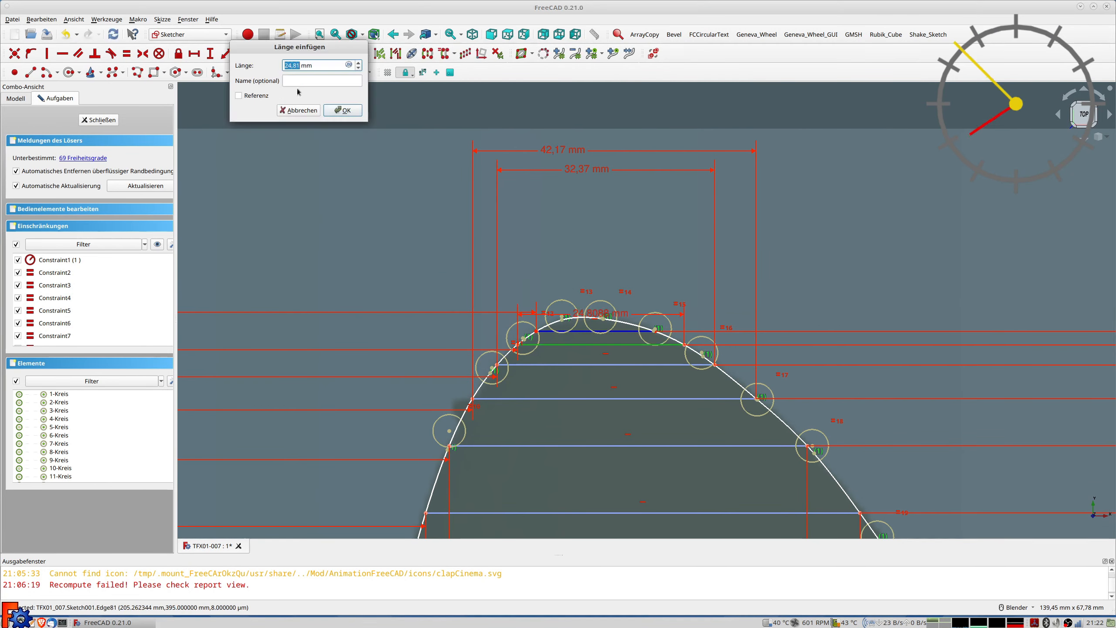
key("Return")
Step: Leave sketch B to check the plain wing outline against the reference image and reopen the sketch for editing
scroll(661, 319, "down", 5)
mouse_move(661, 319)
middle_mouse_down("shift")
mouse_move(538, 159)
mouse_move(503, 139)
middle_mouse_up("shift")
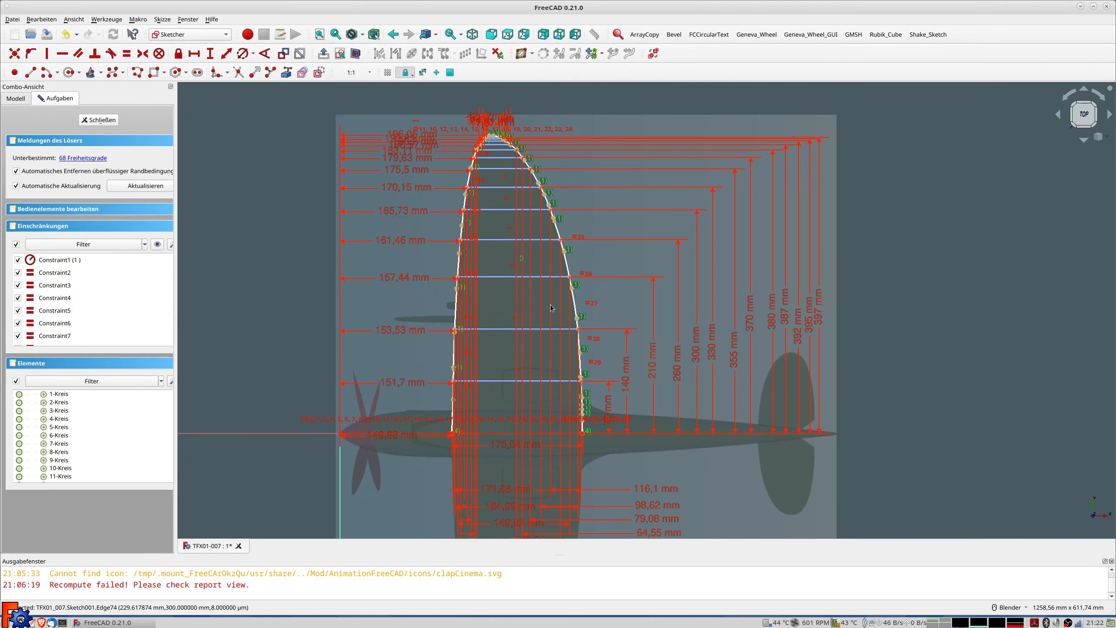
mouse_move(552, 308)
middle_mouse_down("shift")
mouse_move(553, 226)
mouse_move(568, 227)
middle_mouse_up("shift")
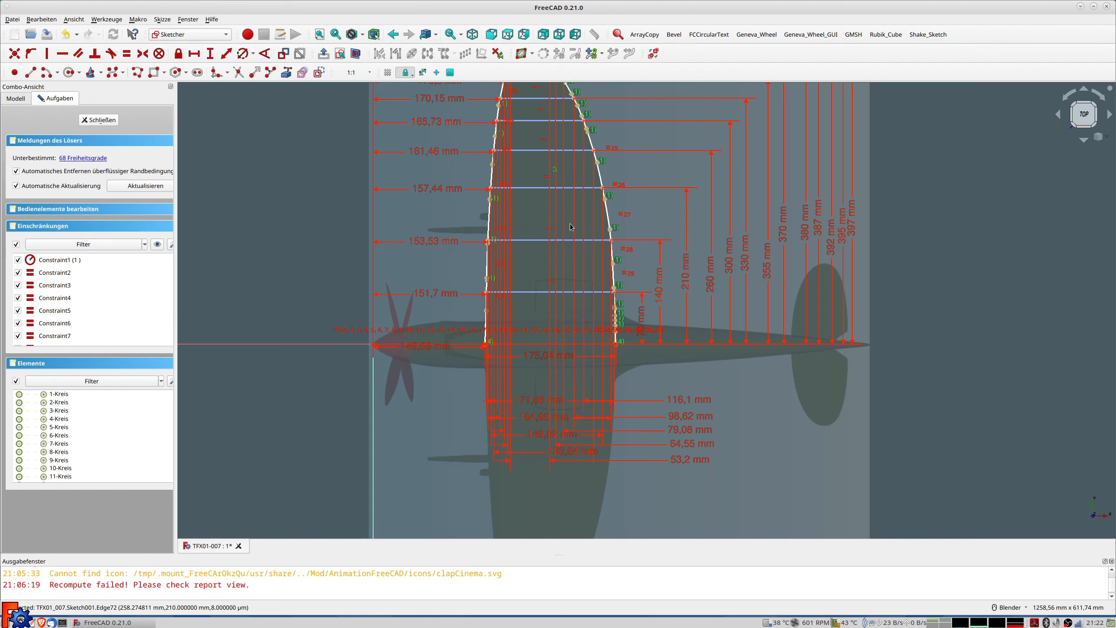
left_click(106, 122)
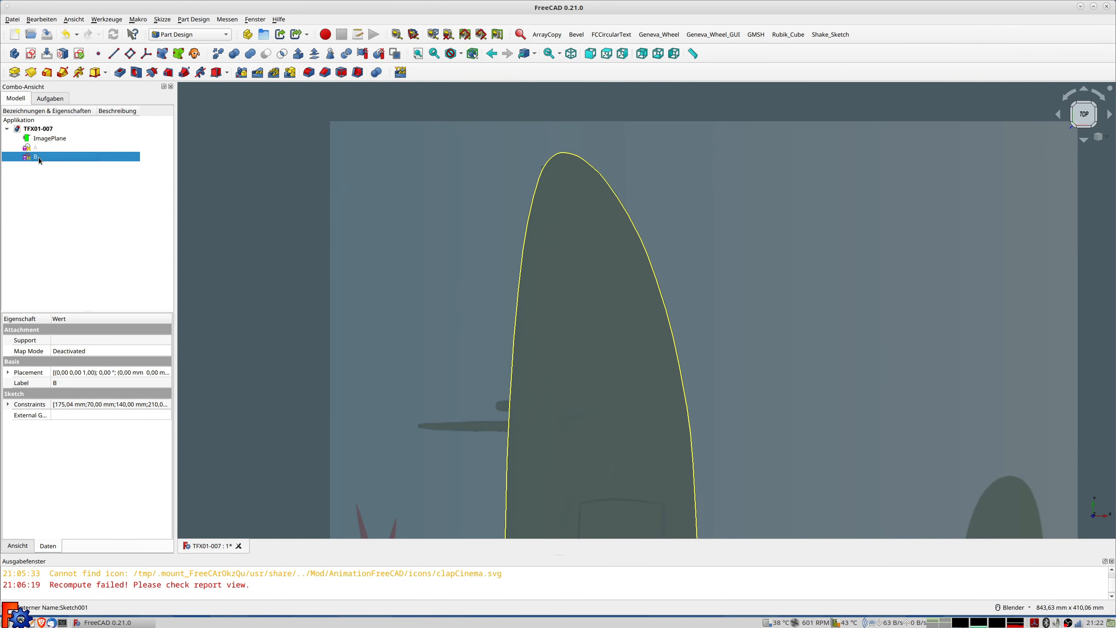
scroll(452, 319, "down", 3)
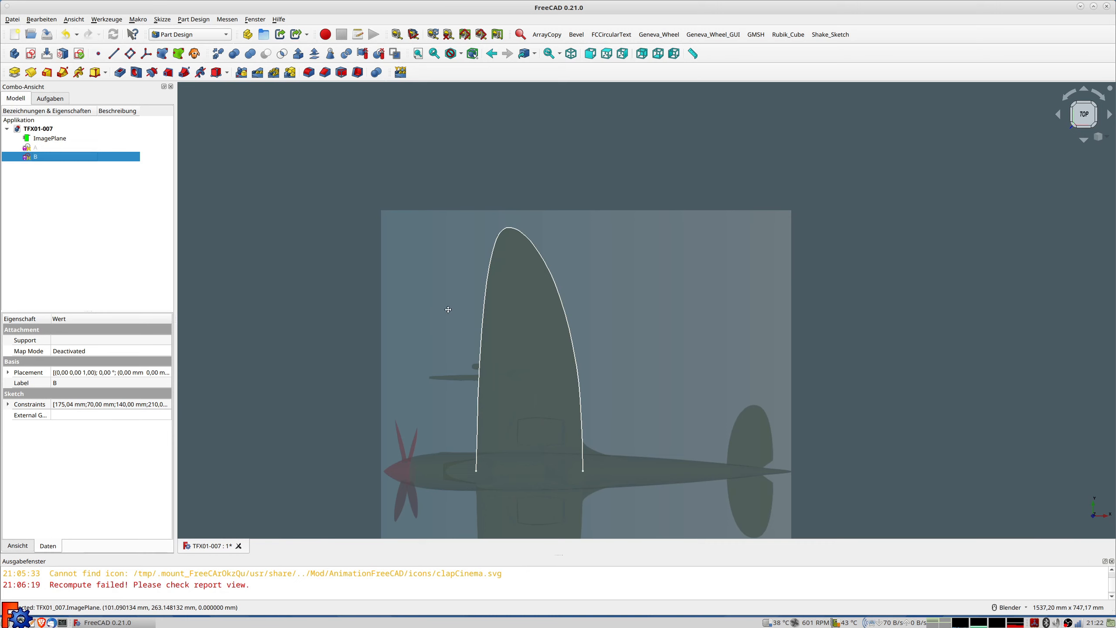
middle_click_drag(447, 314, 559, 255, "shift")
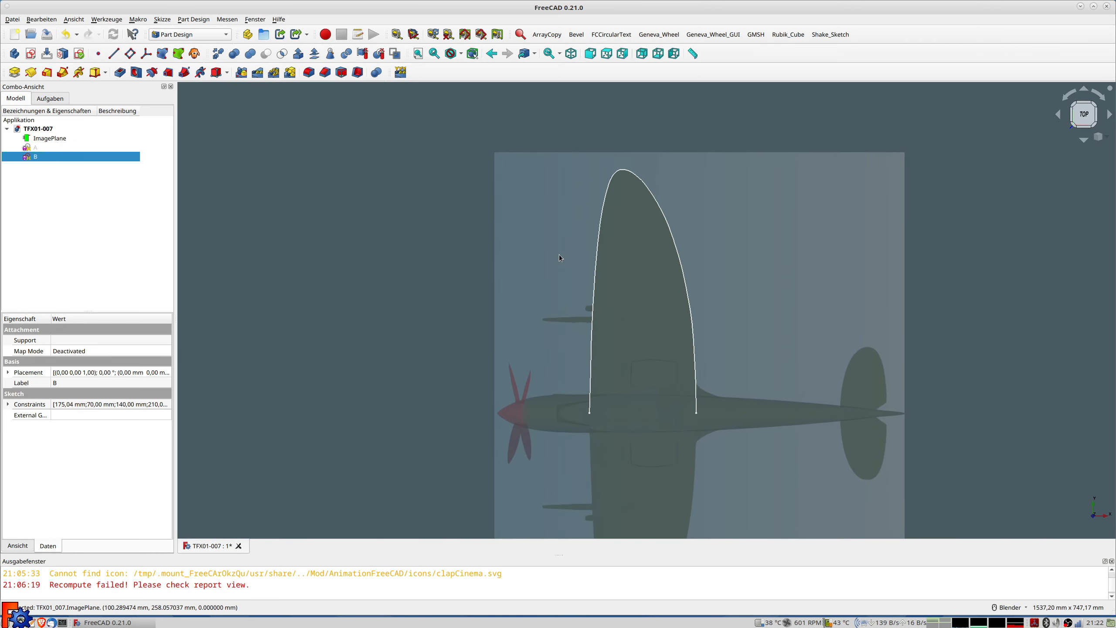
double_click(38, 158)
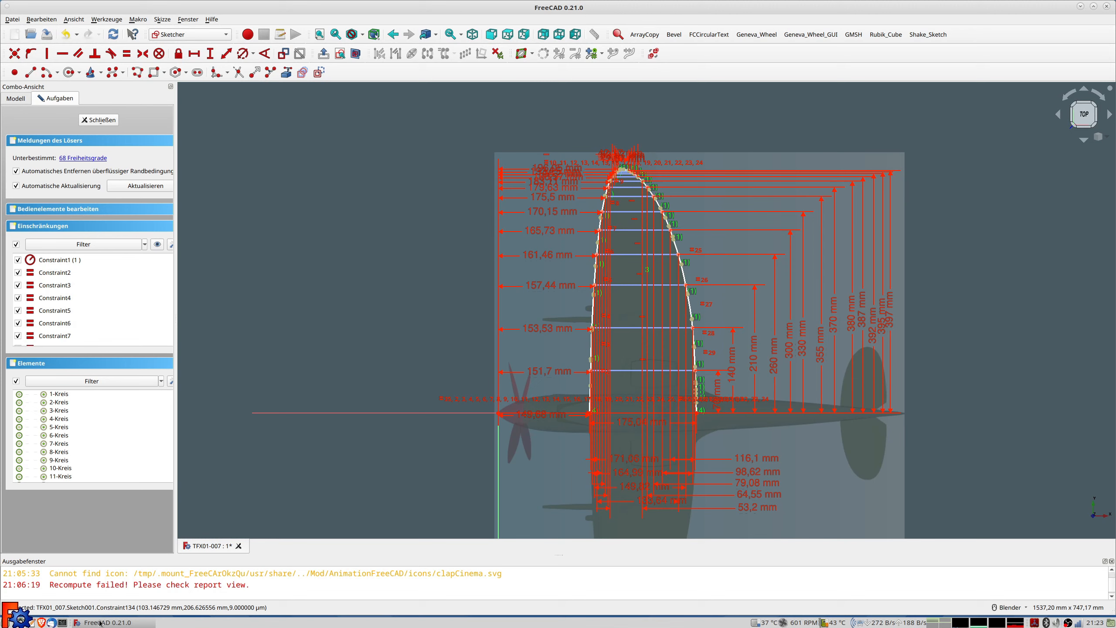
Step: Open an empty text document in Pluma and place it in a small window beside the wing sketch
left_click(31, 622)
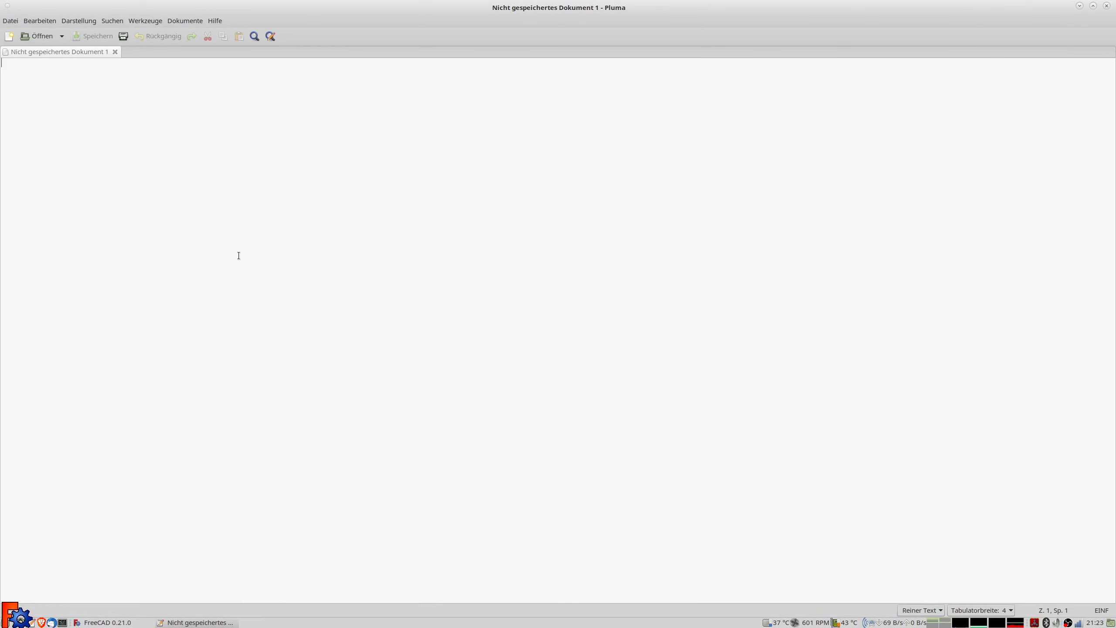
left_click(1093, 6)
mouse_move(643, 198)
left_mouse_down()
mouse_move(343, 156)
mouse_move(365, 113)
left_mouse_up()
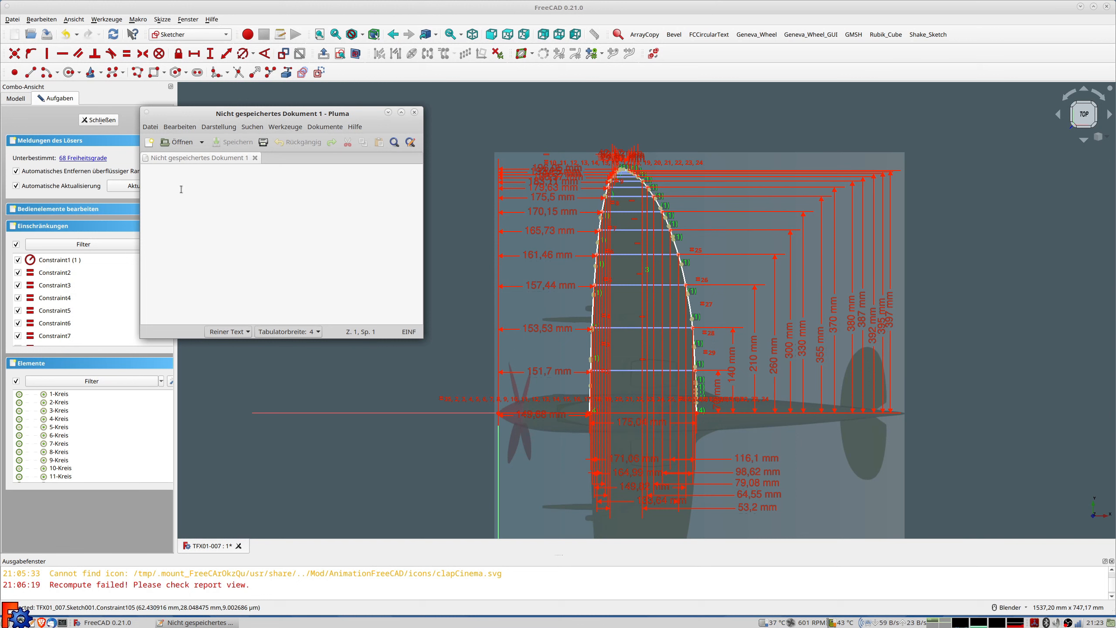
Step: List the rib lengths in the text document, numbered 0 to 9 and A to D, from 175,04 to 17,67, and narrow its window
type("175,04")
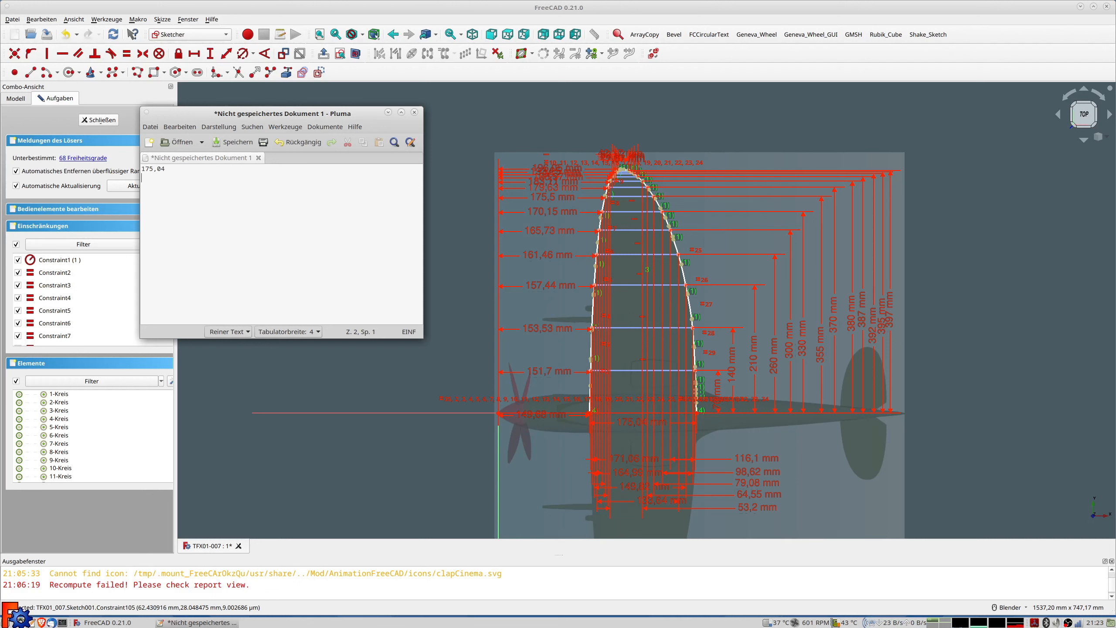
type("171,06")
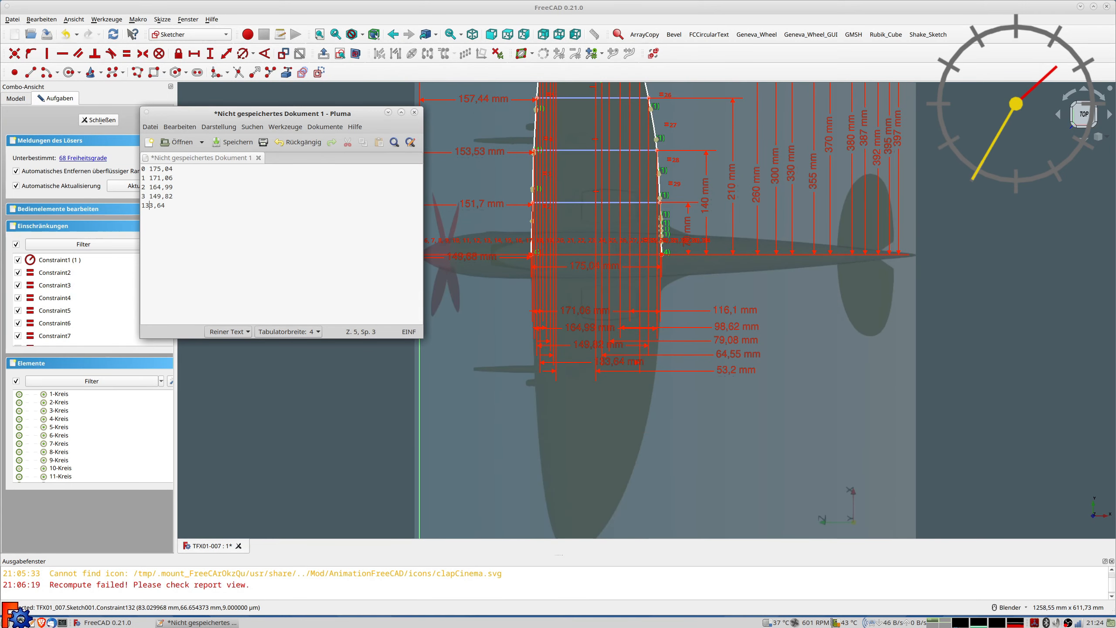
key("Return")
type("116,1")
key("Return")
type("98,62")
key("Return")
type("79,08")
key("Return")
type("64,55")
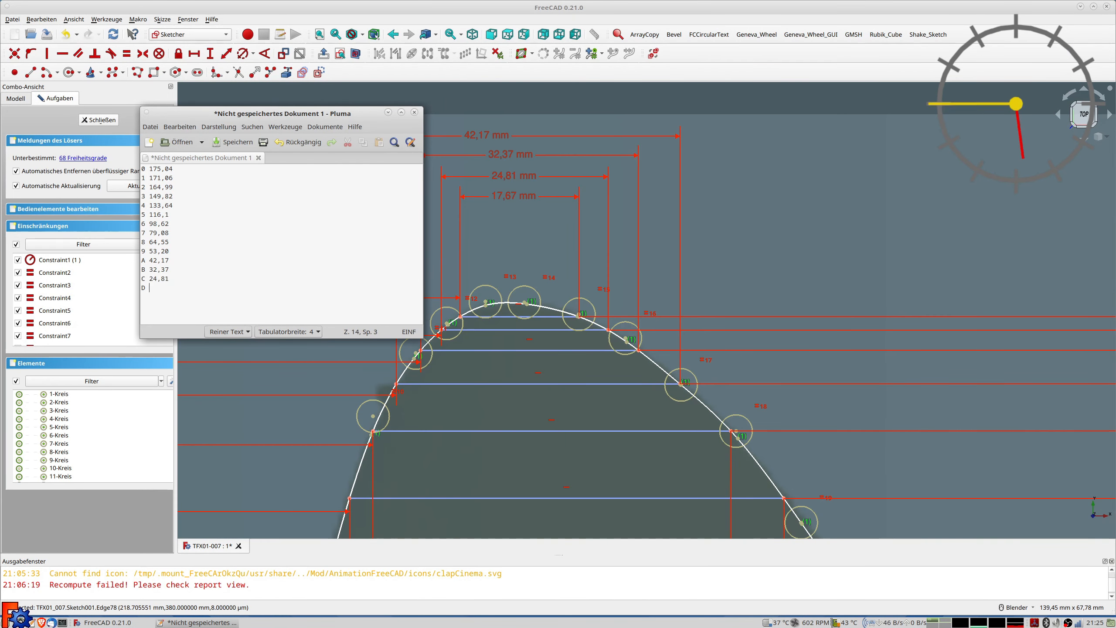
type("17,67")
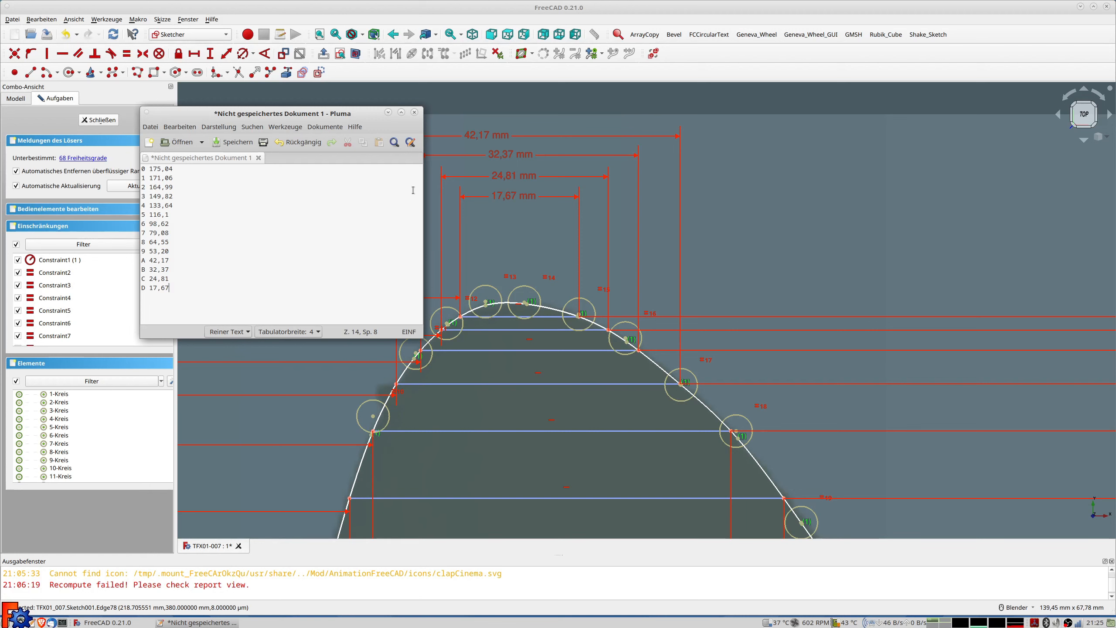
left_click_drag(420, 194, 367, 210)
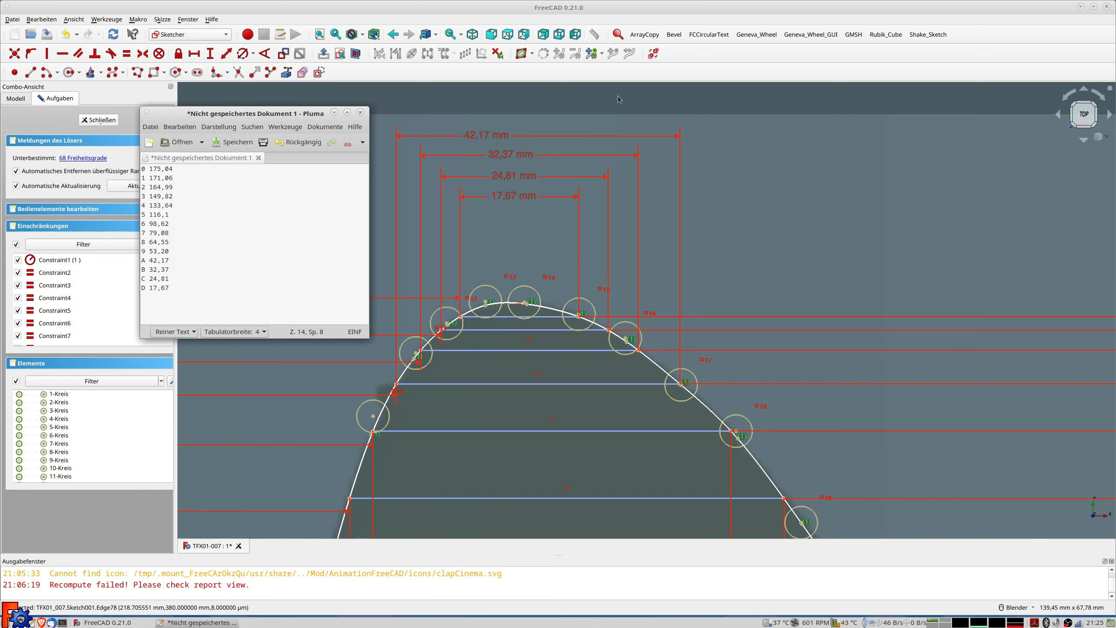
left_click(12, 19)
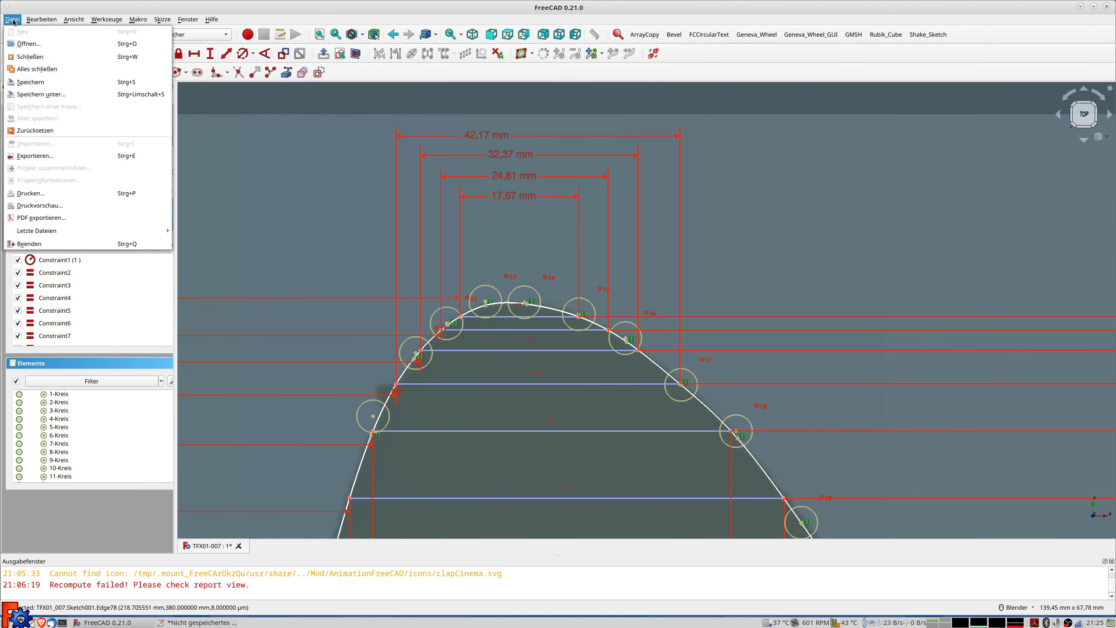
left_click(38, 83)
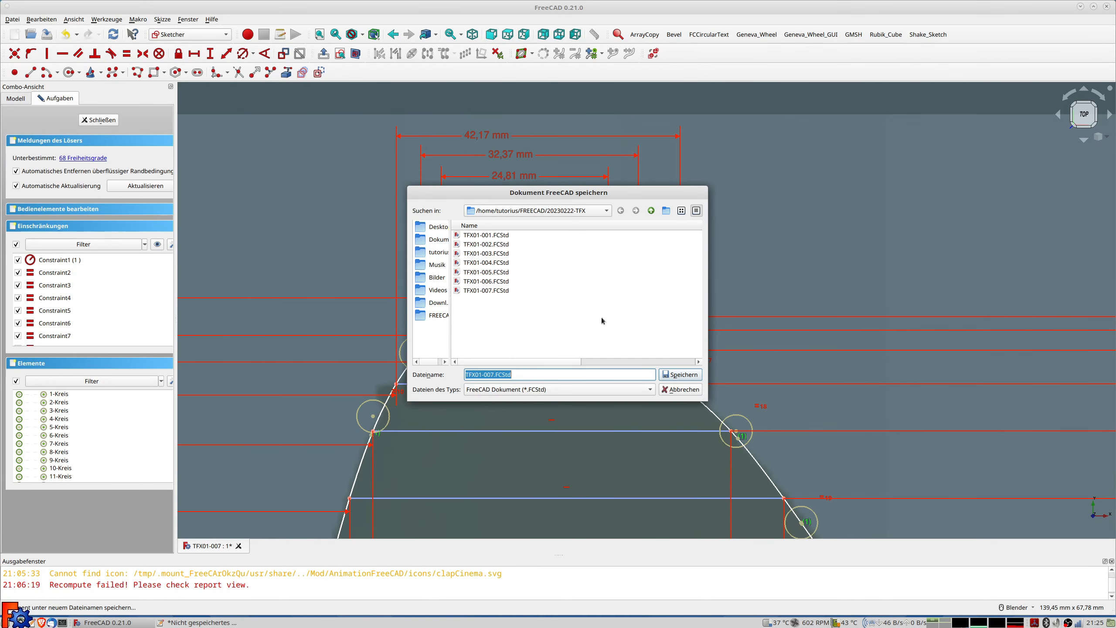
left_click(684, 389)
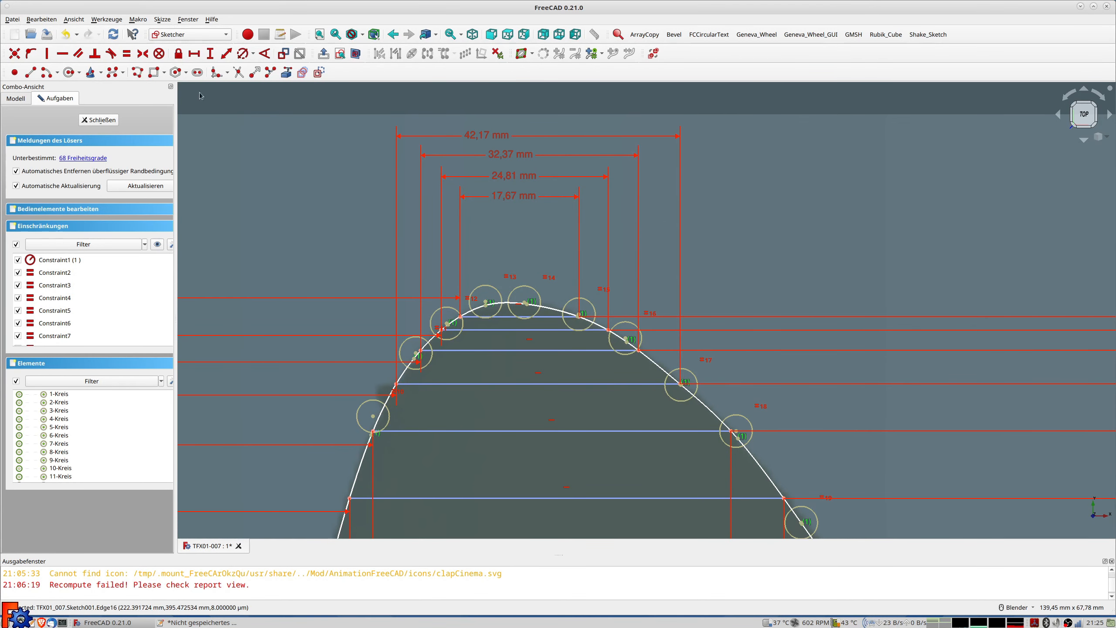
Step: Leave sketch B and save the FreeCAD document under the new name TFX02-001
left_click(92, 121)
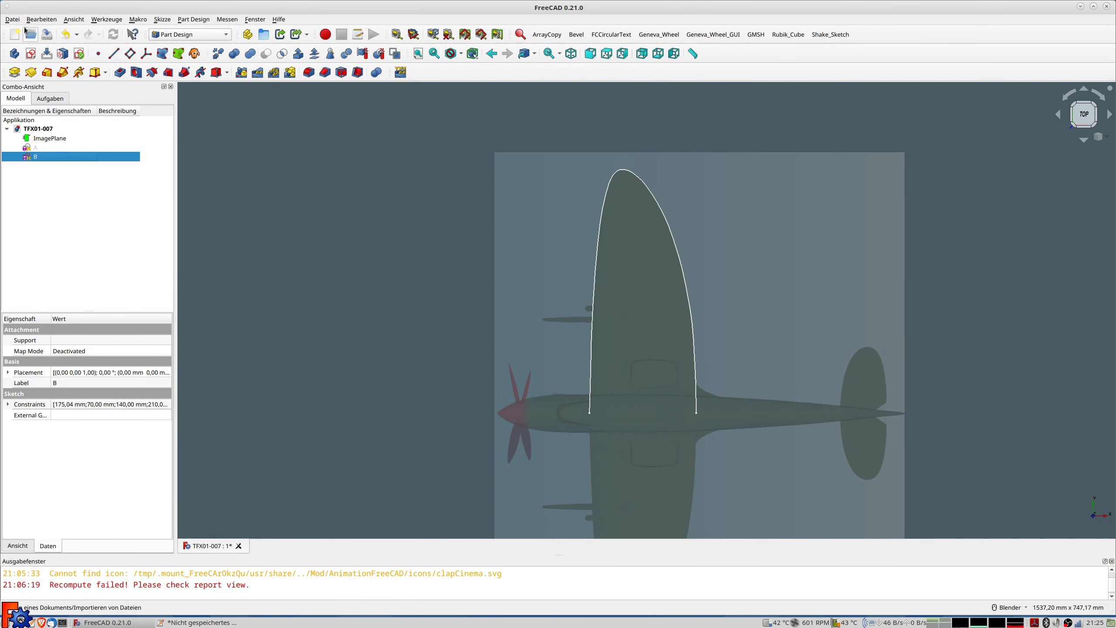
left_click(12, 19)
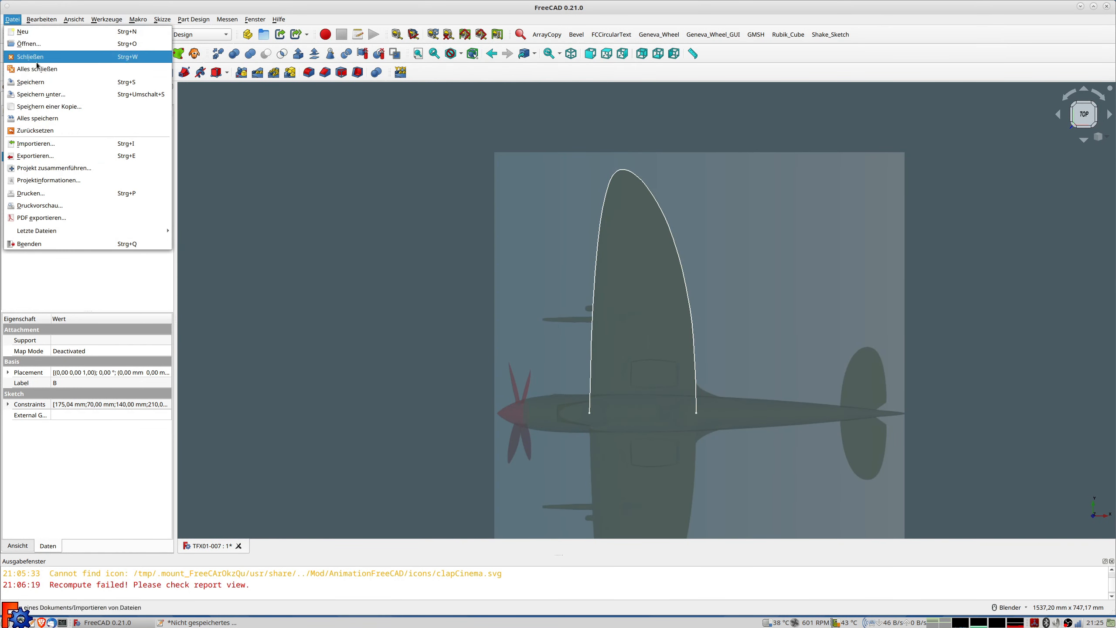
left_click(48, 100)
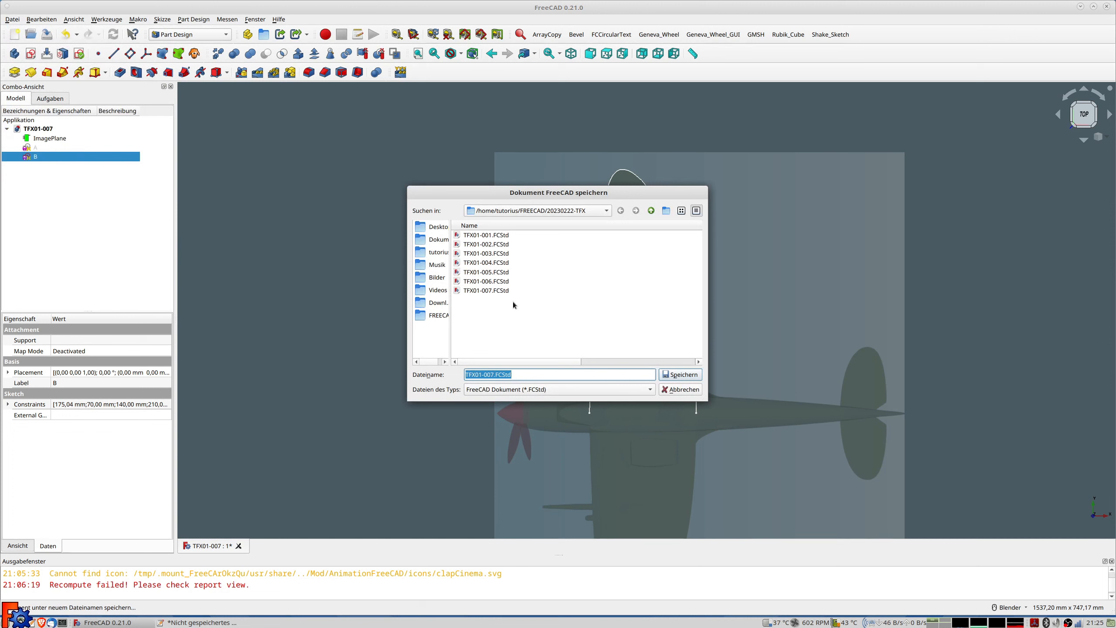
type("F")
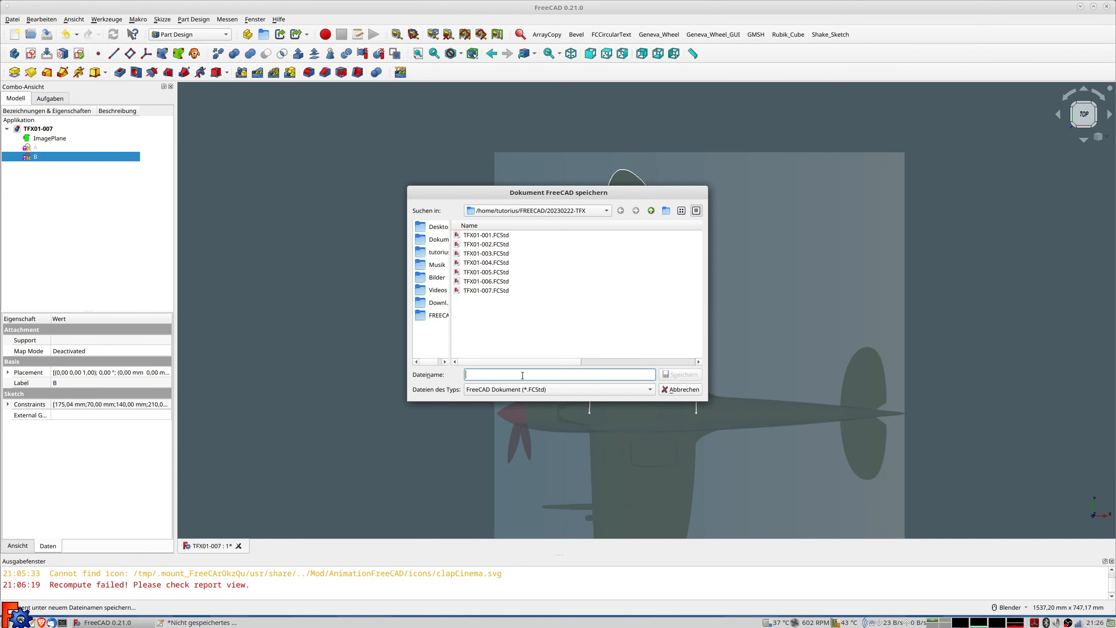
type("FX")
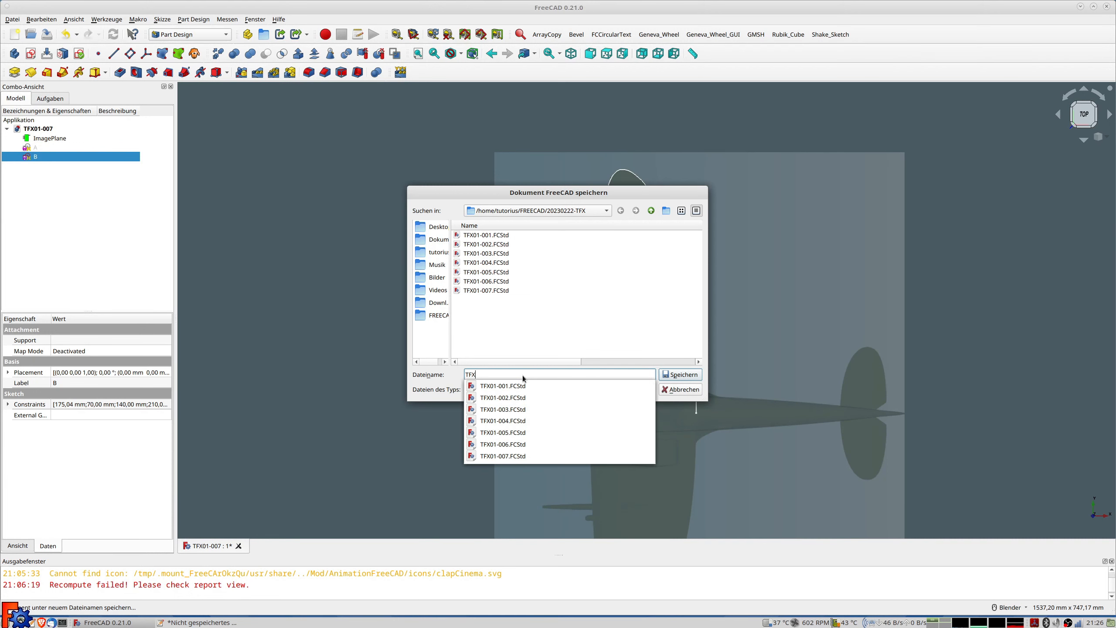
type("02-001")
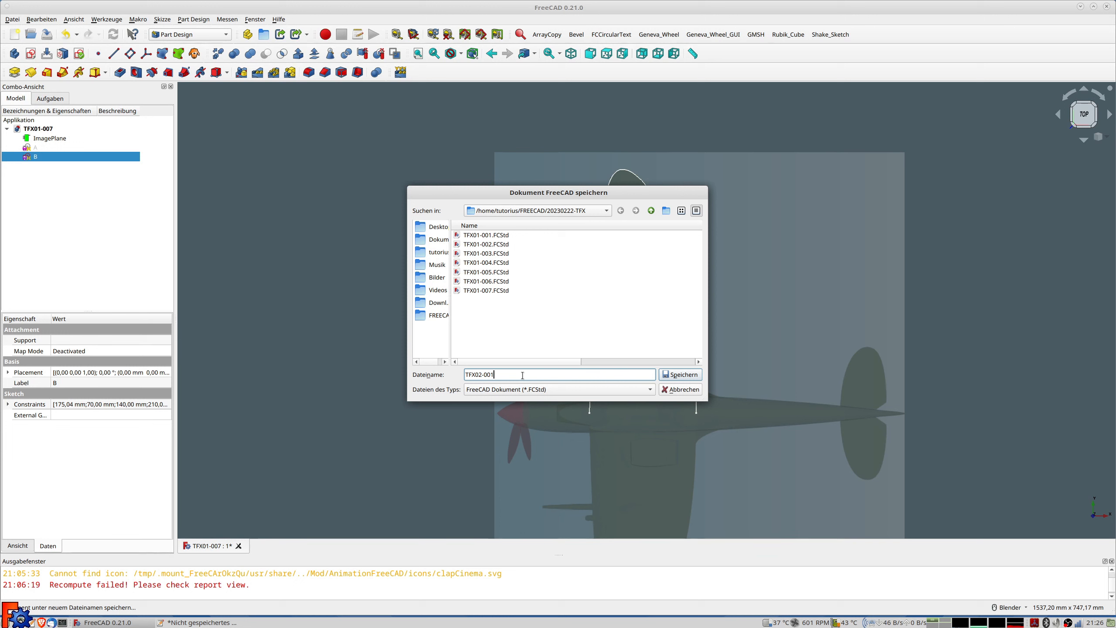
key("Return")
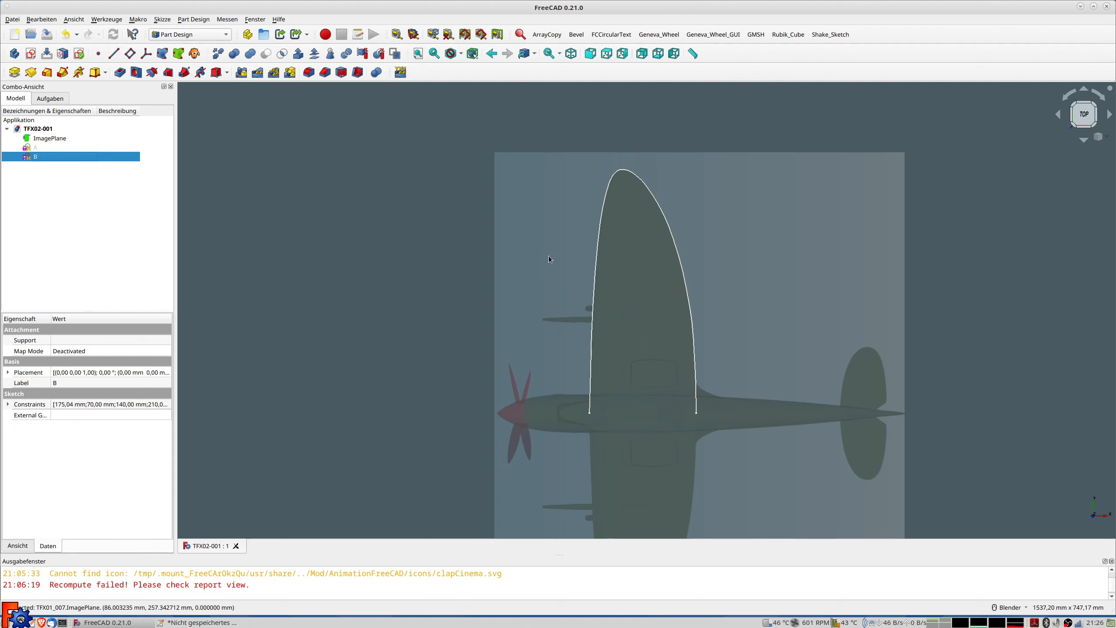
Step: Switch to the Draft workbench and browse to the ProfDAT/coord_seligFmt folder in the home directory for an airfoil file to import
left_click(183, 34)
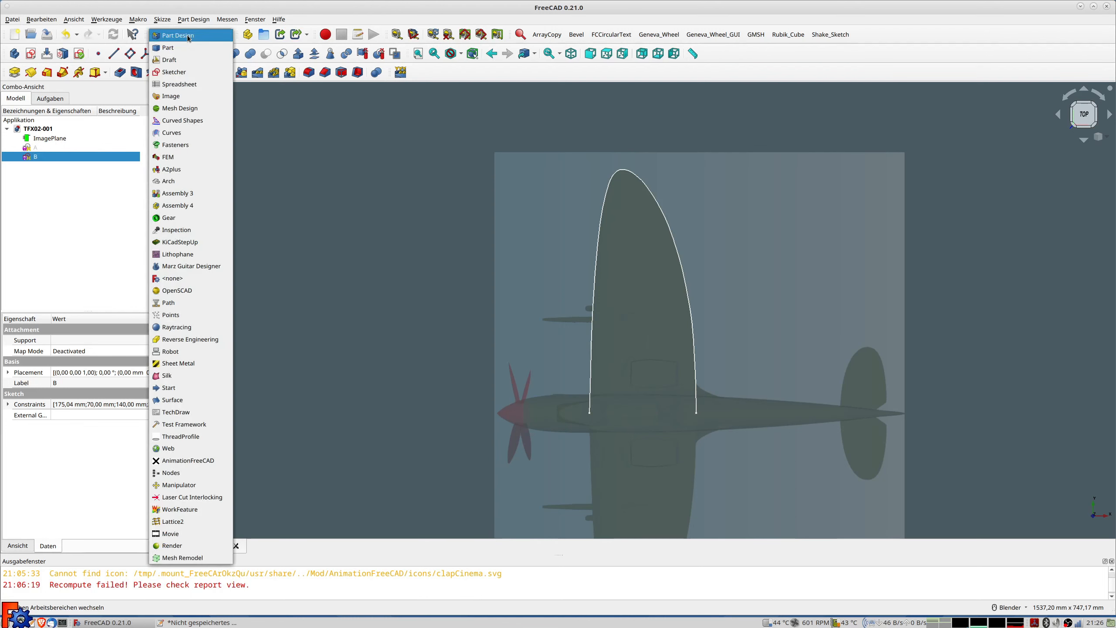
left_click(176, 49)
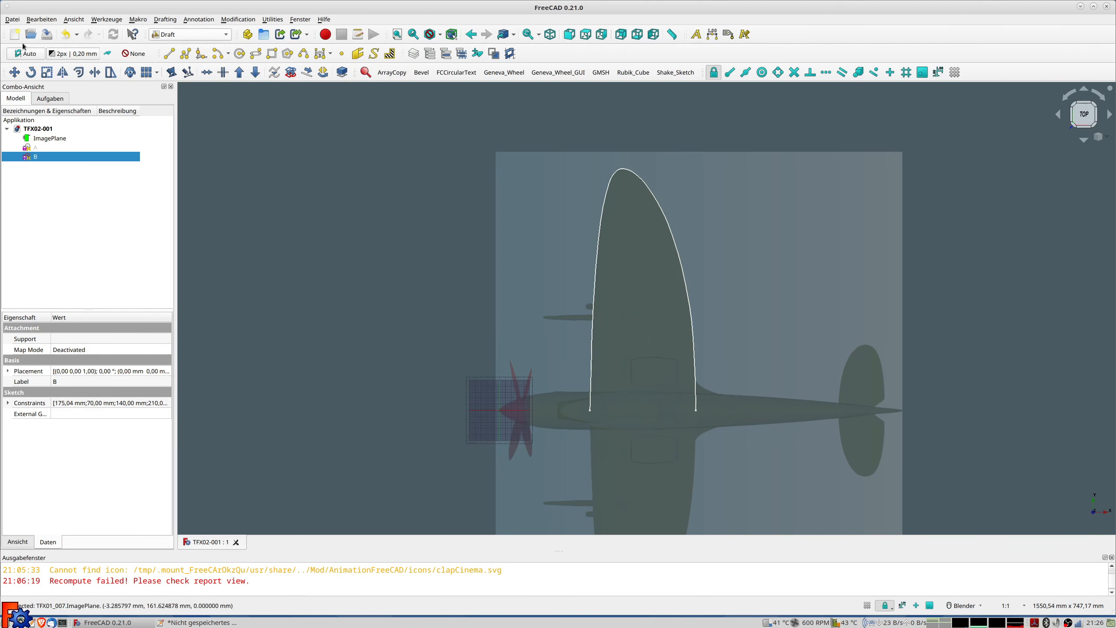
left_click(12, 19)
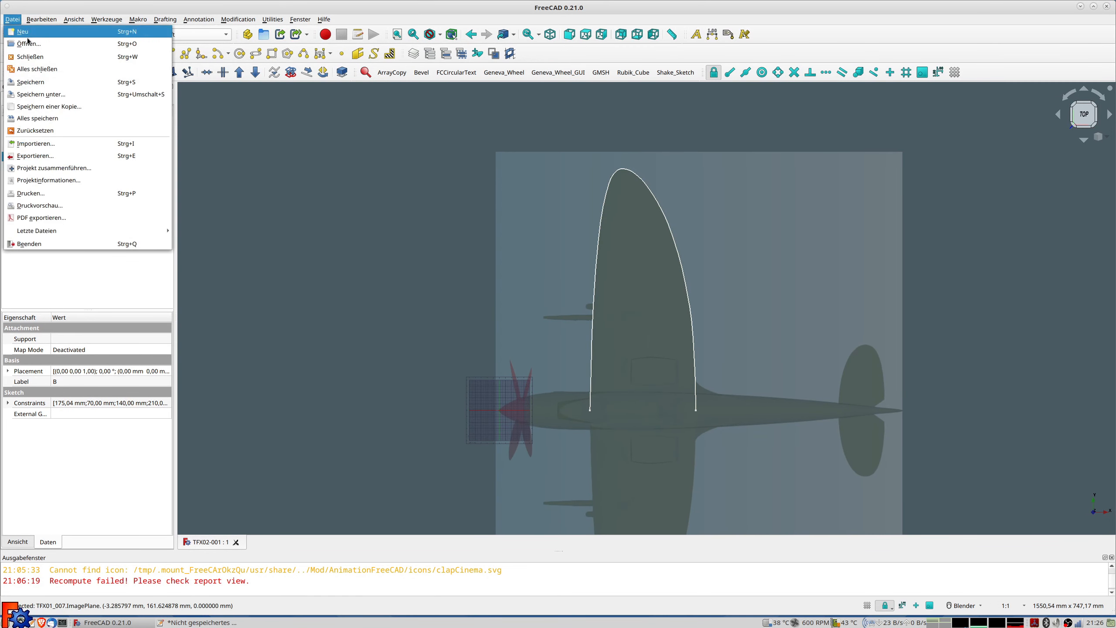
left_click(56, 143)
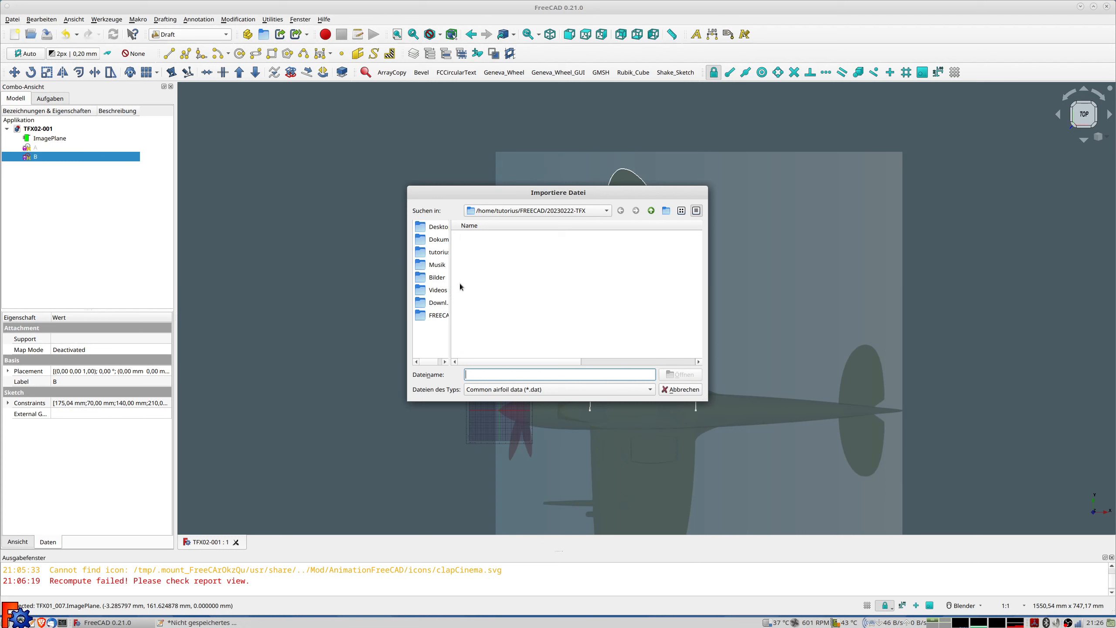
left_click(438, 252)
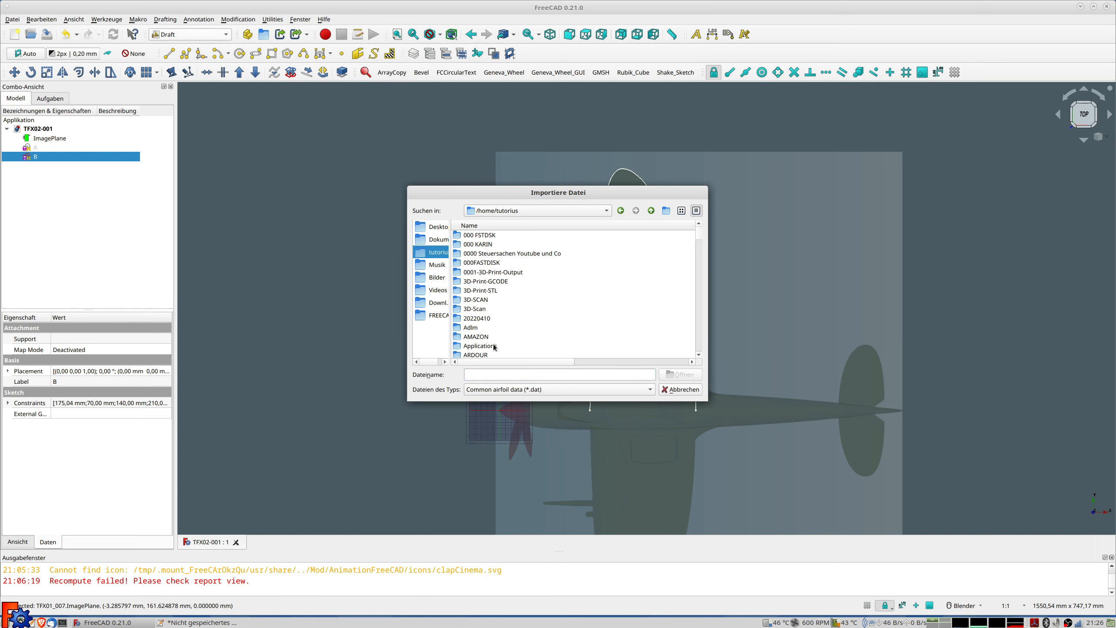
scroll(475, 317, "down", 15)
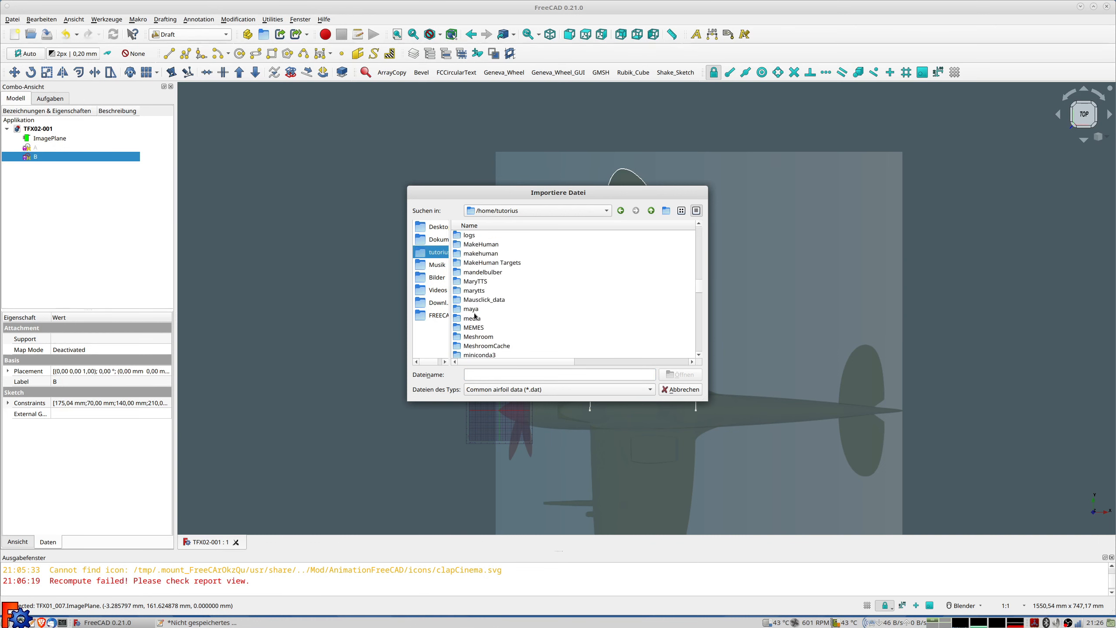
scroll(475, 315, "down", 6)
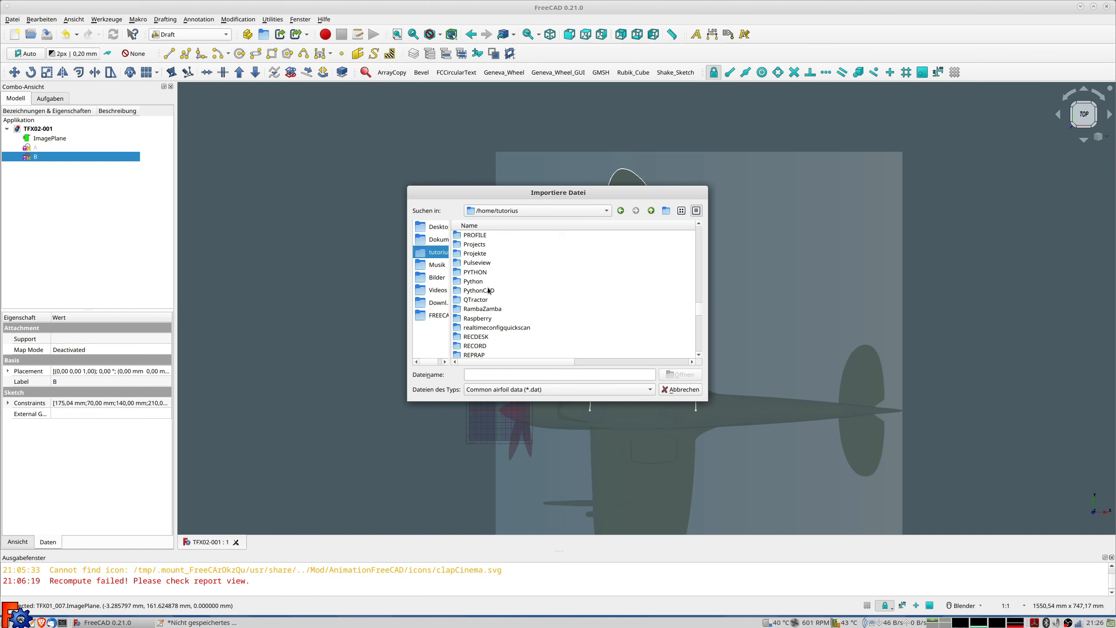
scroll(484, 275, "up", 1)
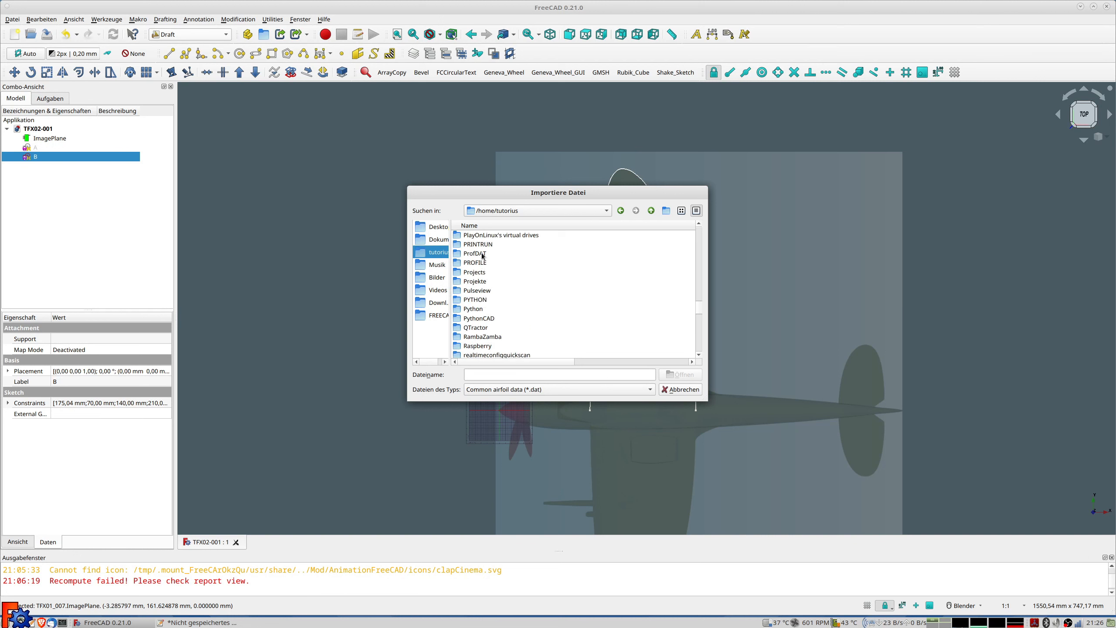
double_click(482, 254)
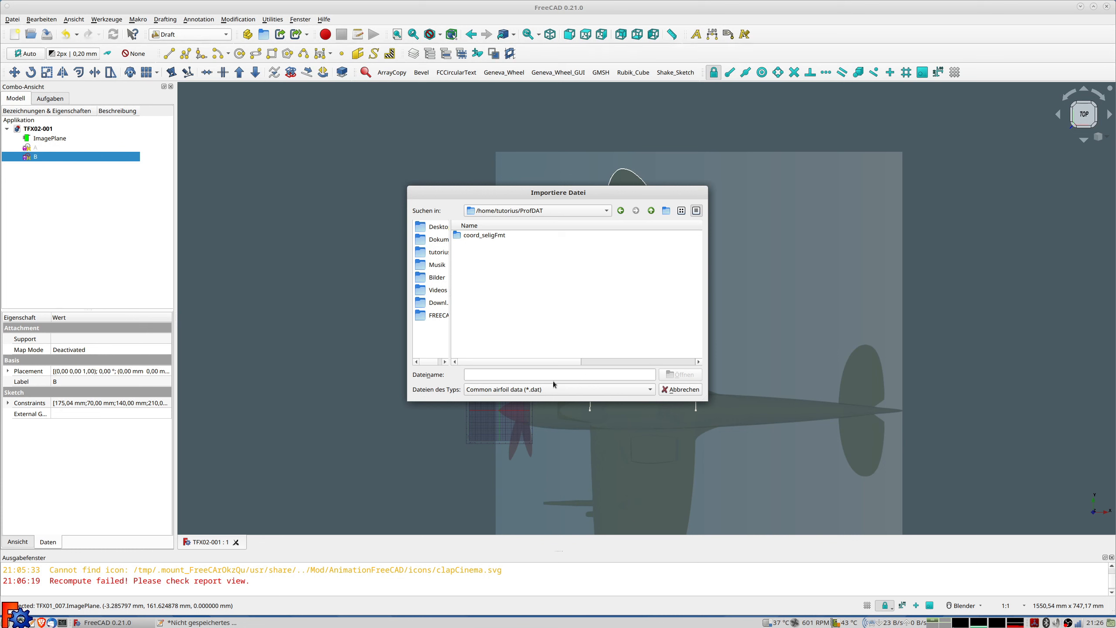
double_click(475, 235)
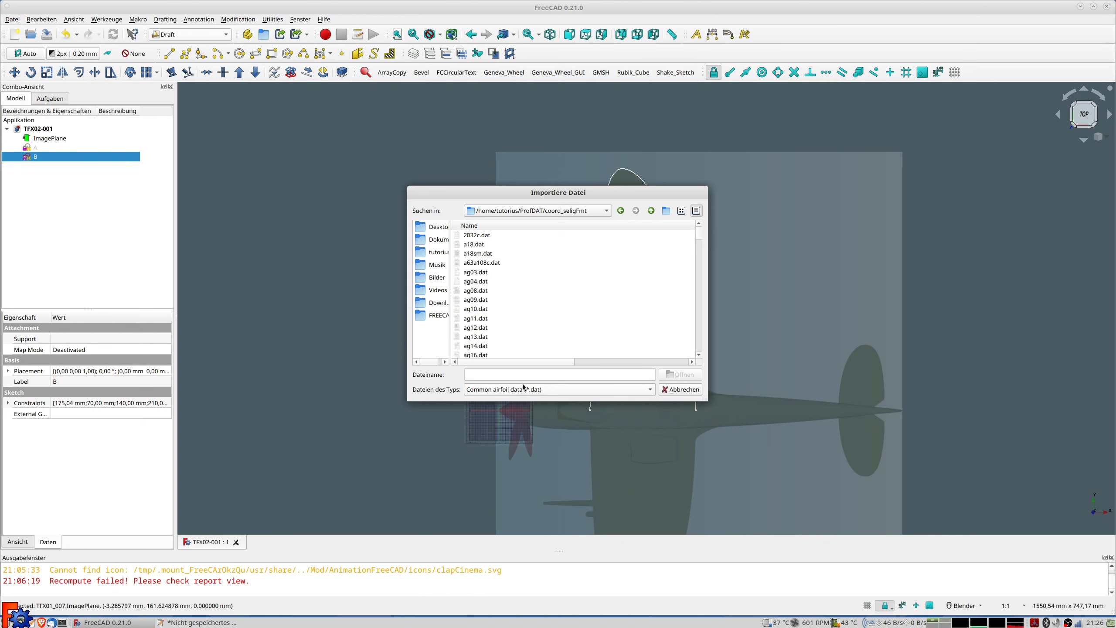
Step: Import the airfoil profile clarky.dat from the coord_seligFmt folder
left_click(486, 373)
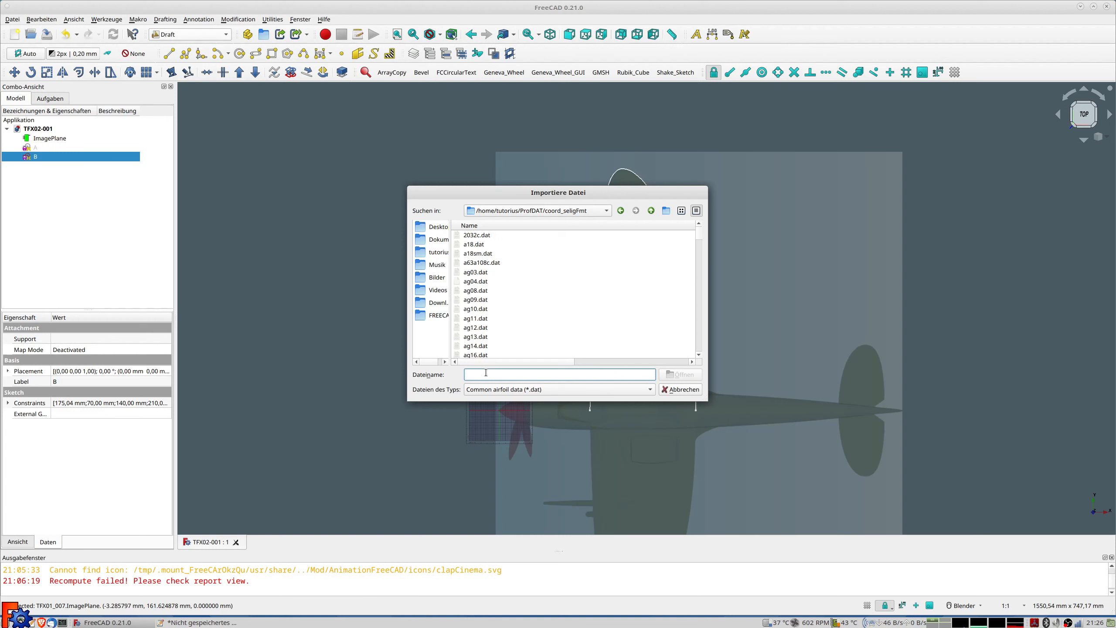
type("clark")
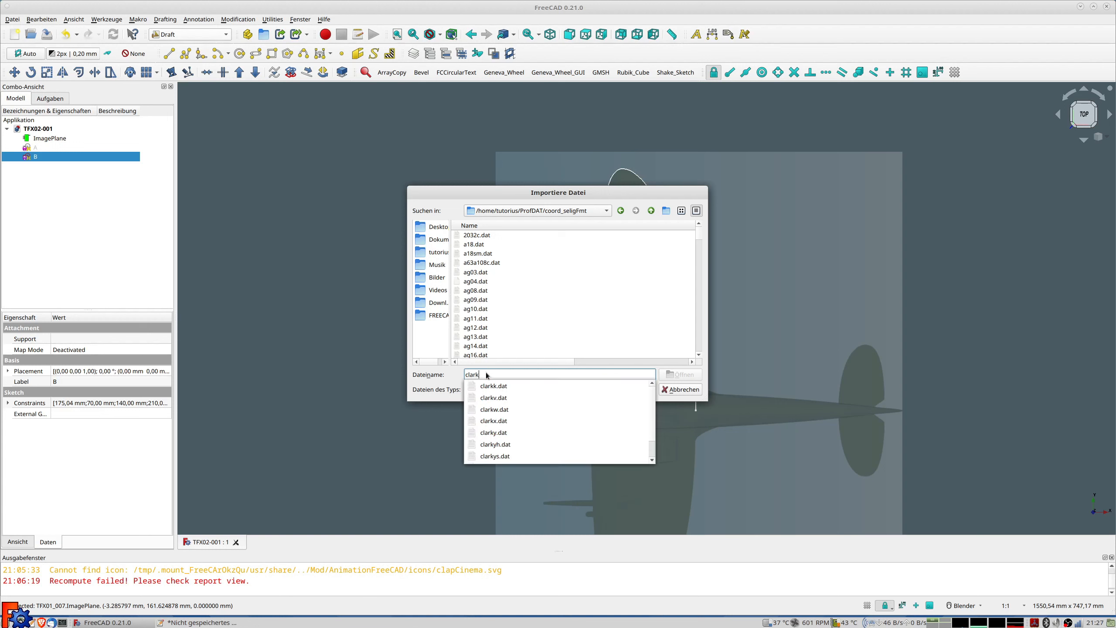
type("y")
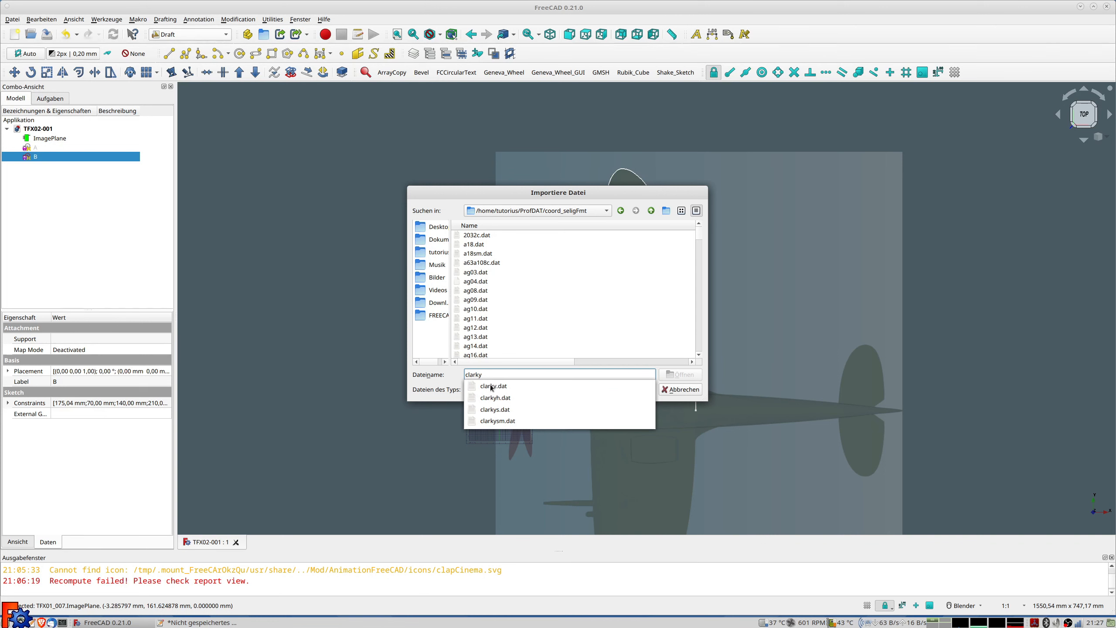
left_click(490, 389)
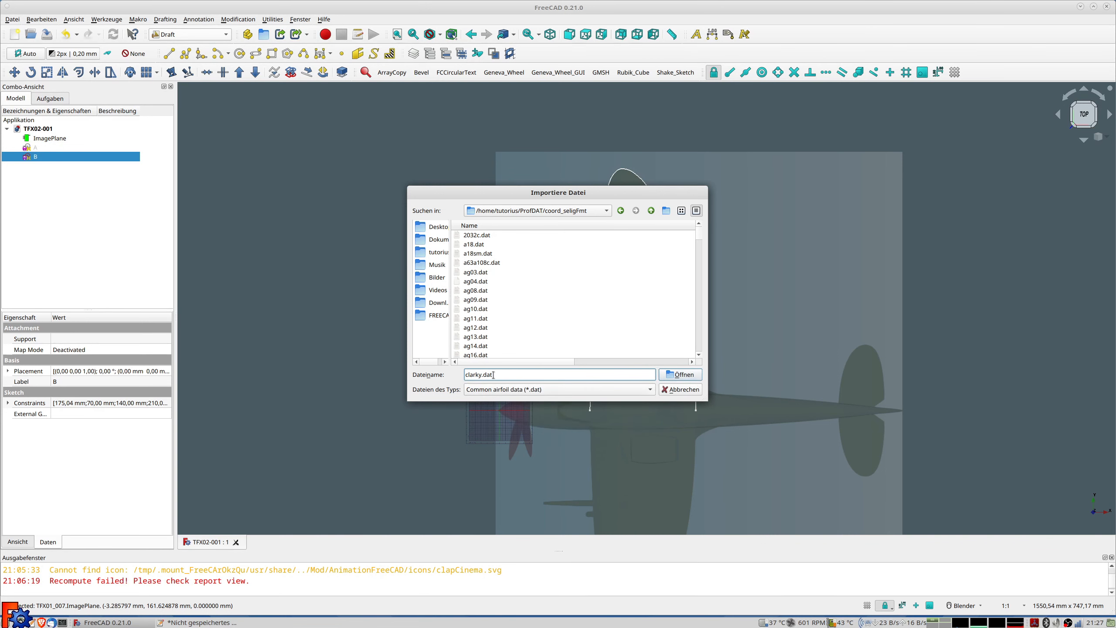
left_click(682, 375)
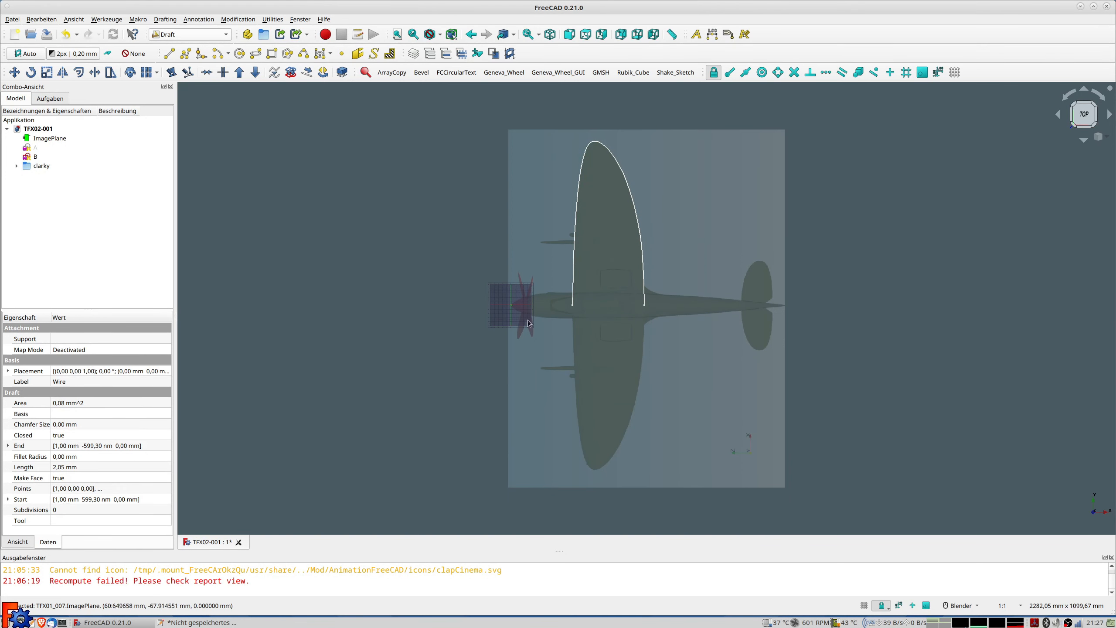
Step: Examine the imported clarky profile at the origin and the shape of its trailing edge up close
scroll(501, 310, "up", 5)
scroll(522, 309, "up", 10)
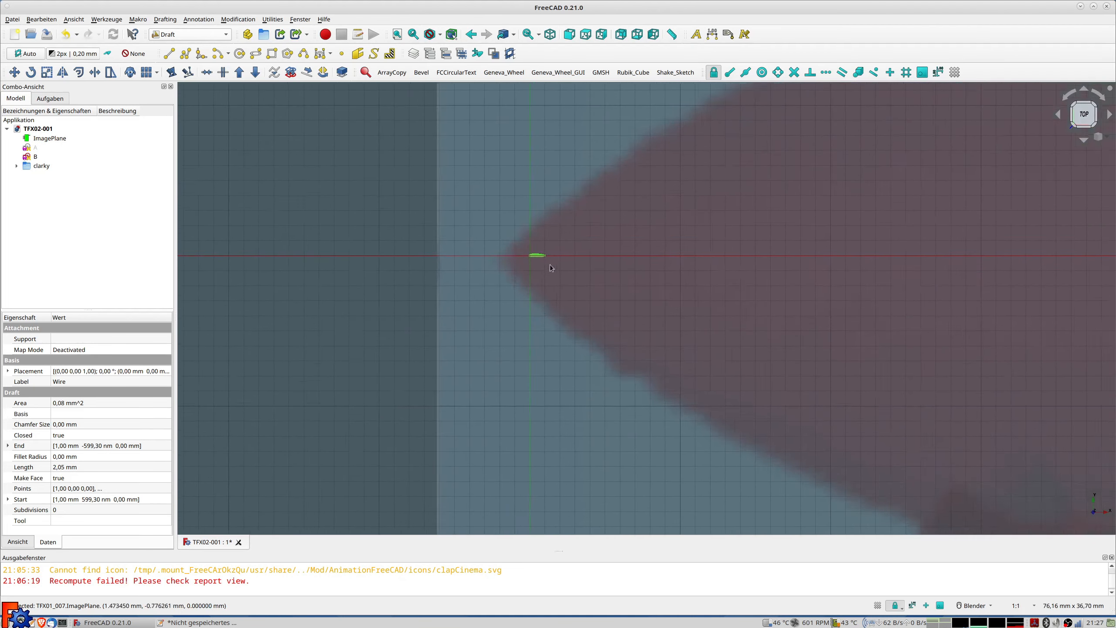
scroll(540, 248, "up", 4)
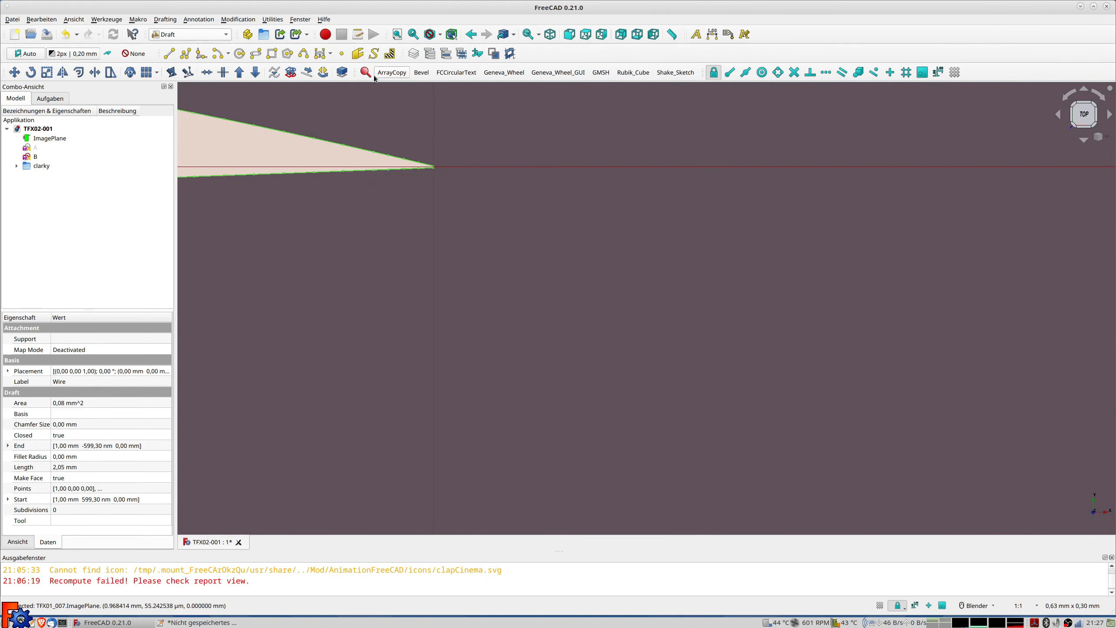
scroll(443, 148, "down", 5)
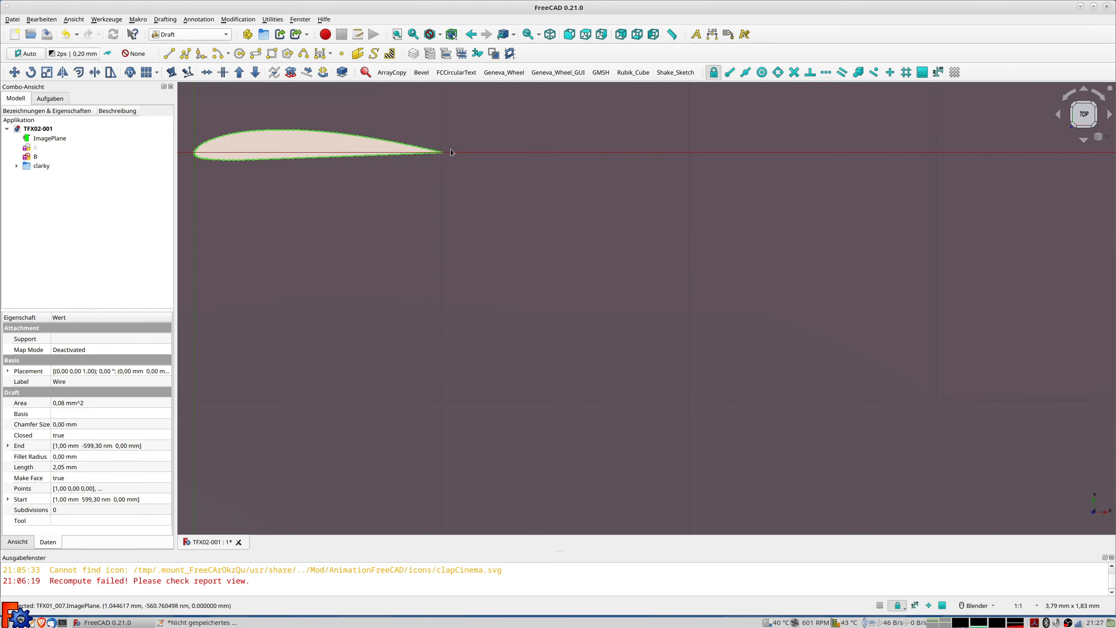
scroll(446, 150, "up", 4)
scroll(387, 174, "up", 3)
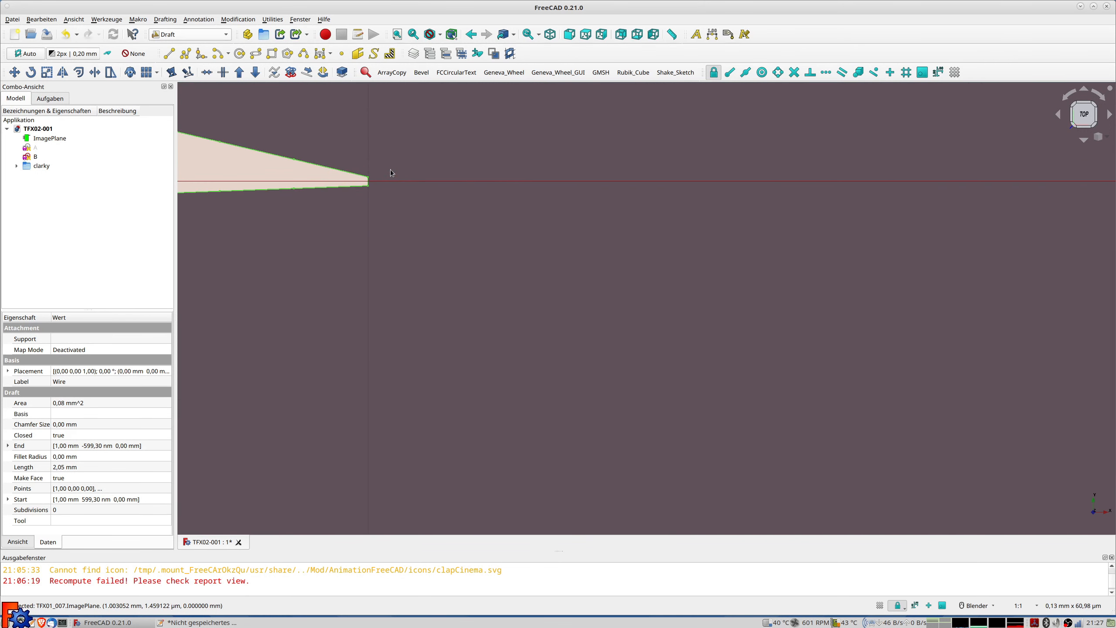
scroll(392, 173, "up", 2)
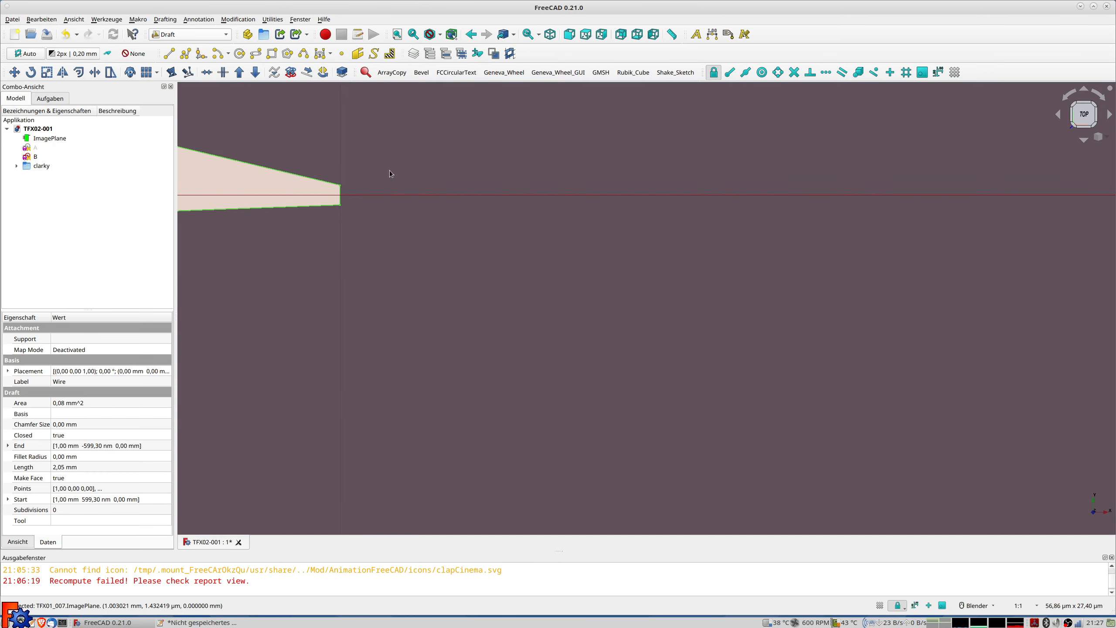
Step: Convert the Wire in the clarky group from a Draft object into a sketch
scroll(390, 173, "down", 10)
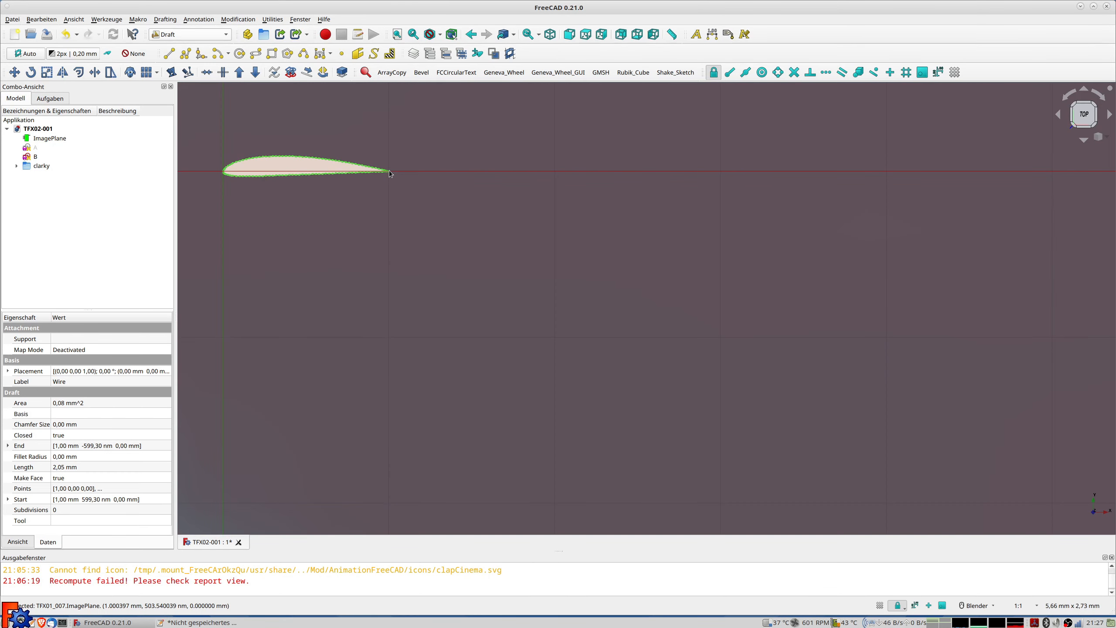
scroll(382, 175, "up", 3)
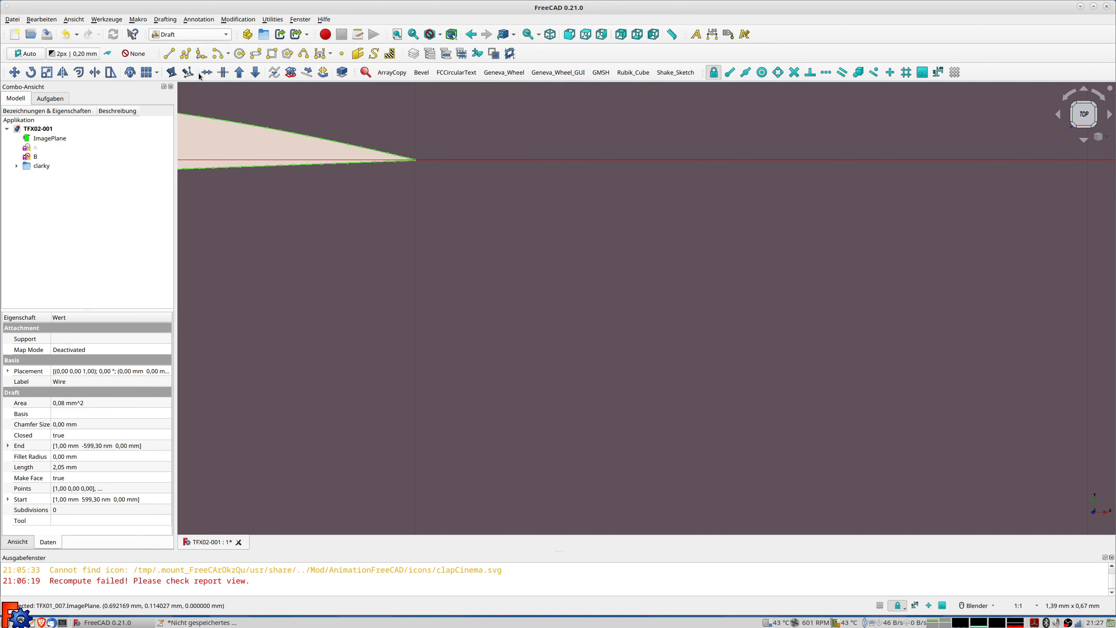
scroll(455, 176, "up", 7)
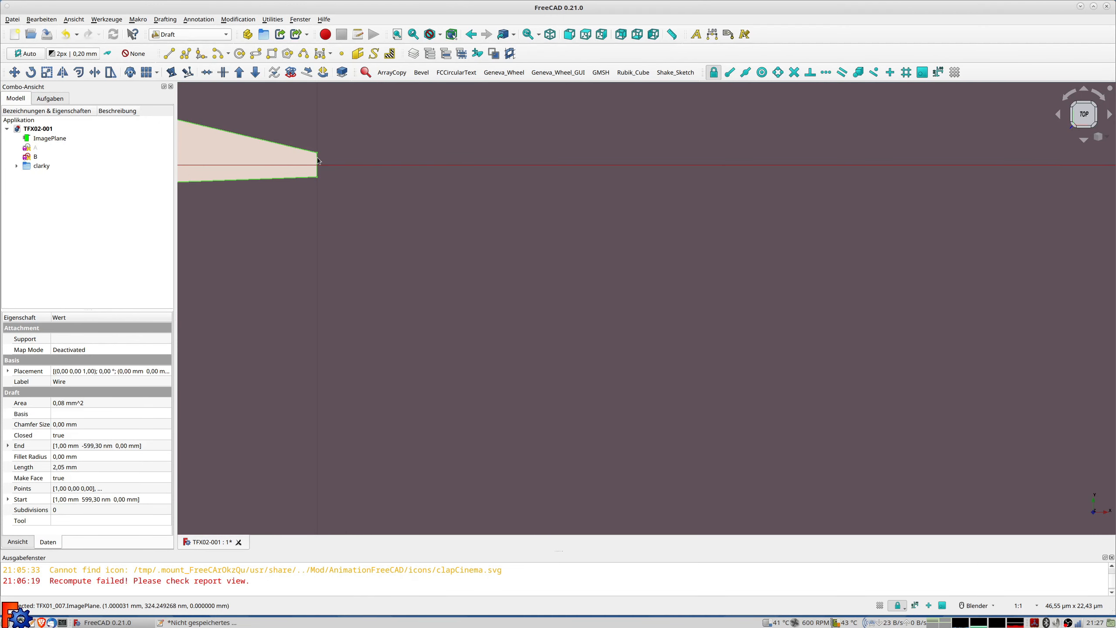
left_click(324, 162)
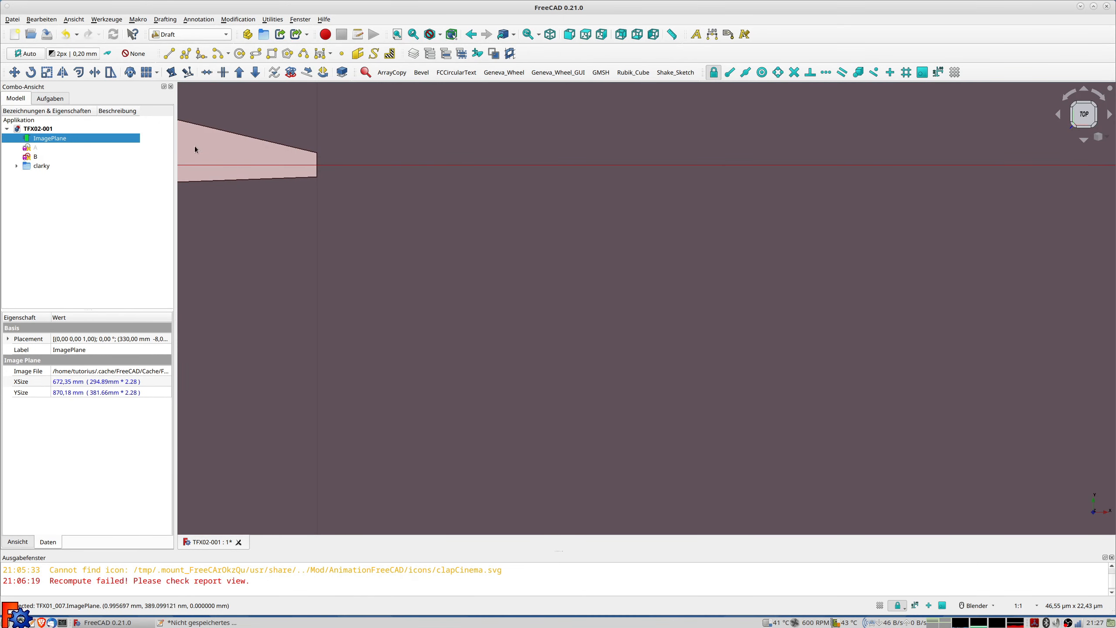
left_click(16, 166)
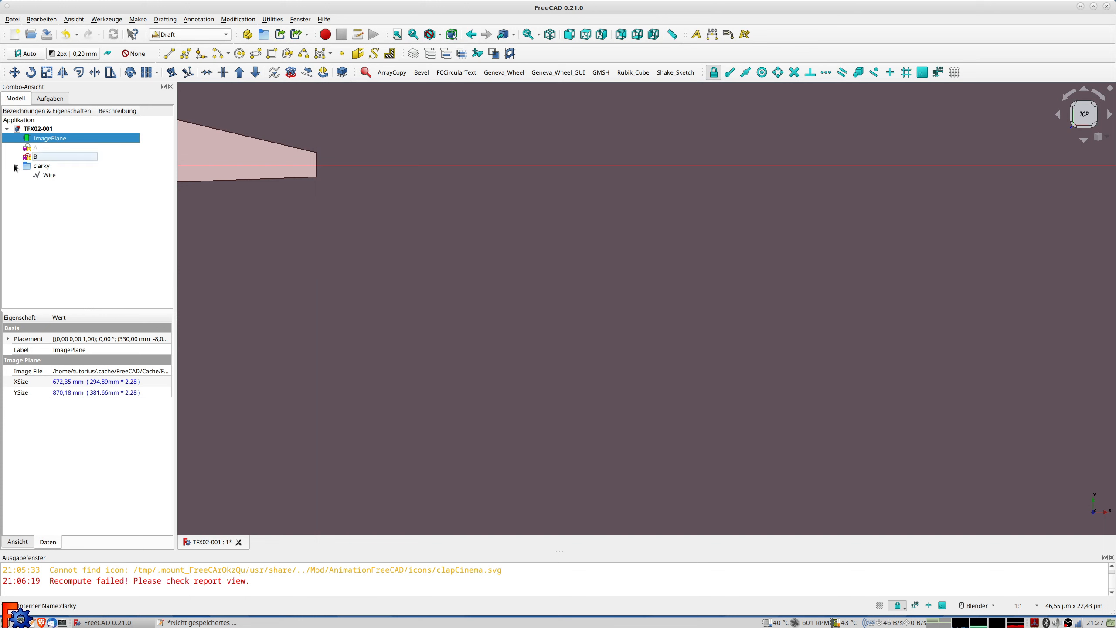
left_click(48, 174)
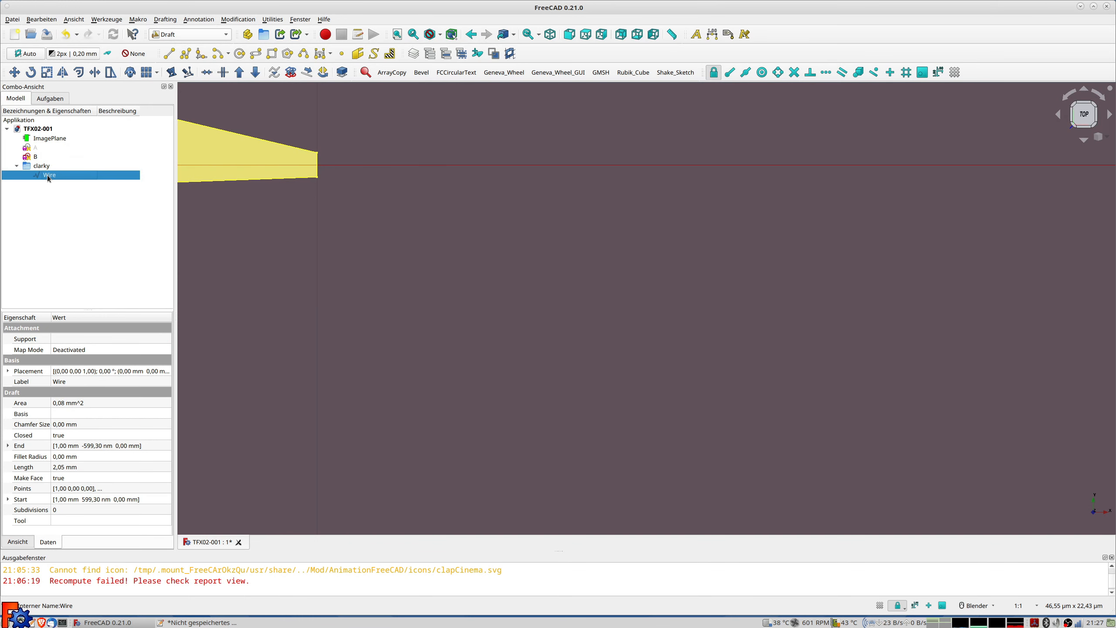
left_click(290, 76)
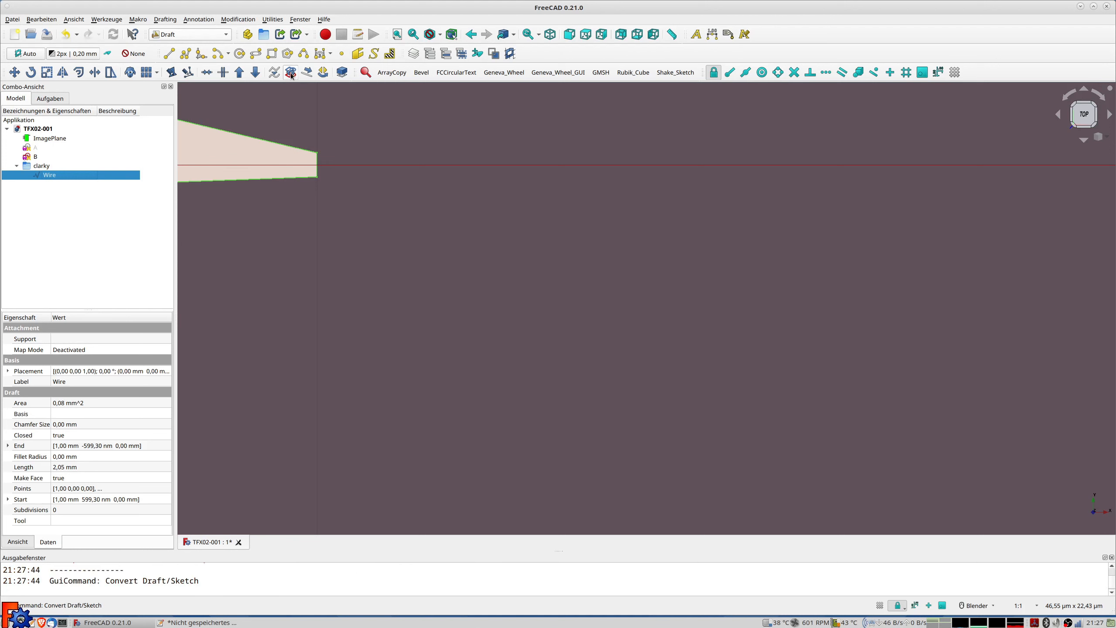
Step: Delete the short vertical line closing the trailing edge in the converted airfoil sketch, and leave the sketch
left_click(42, 166)
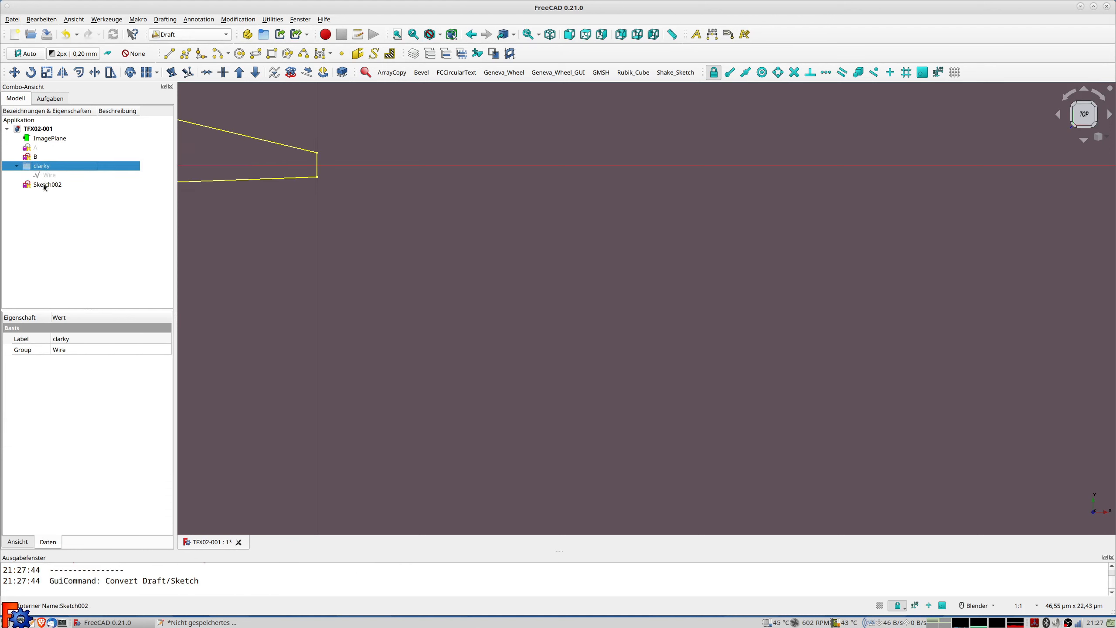
double_click(45, 185)
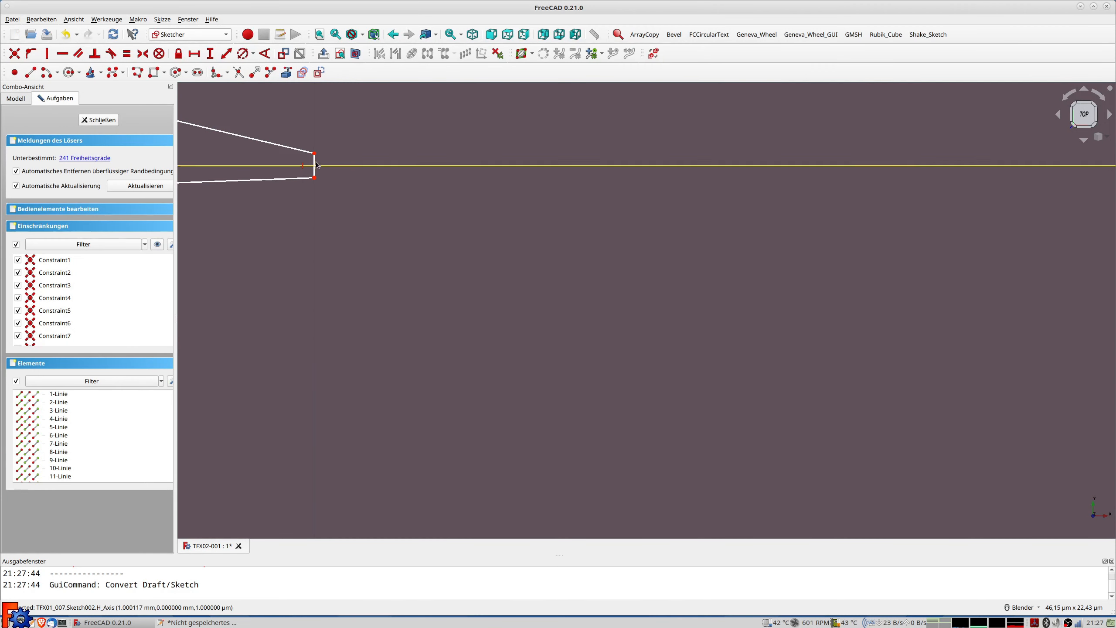
left_click(315, 164)
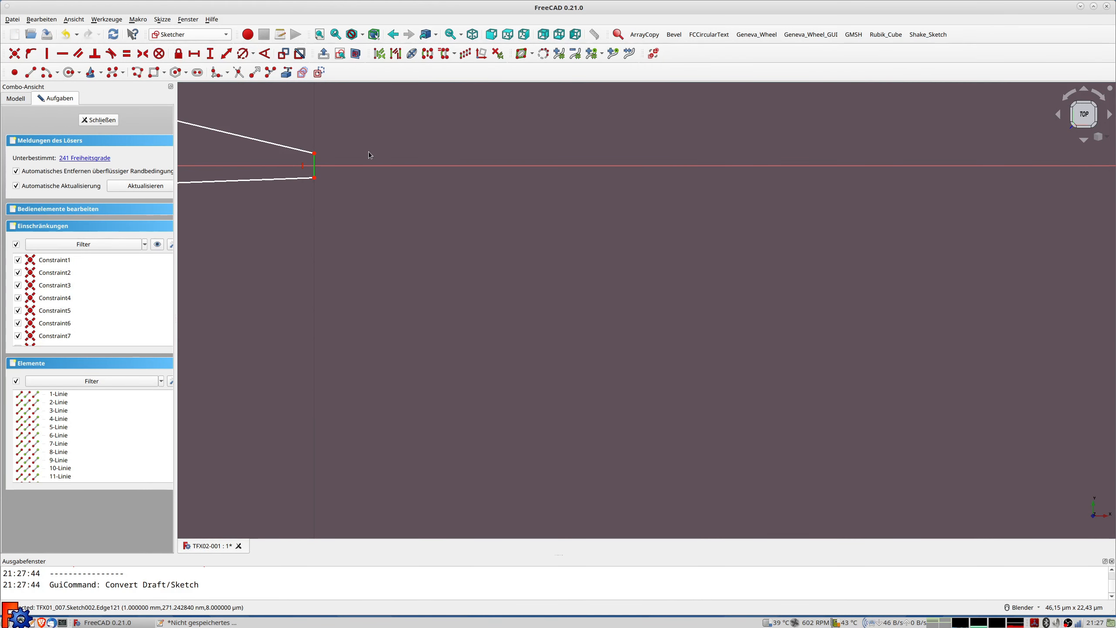
key("Delete")
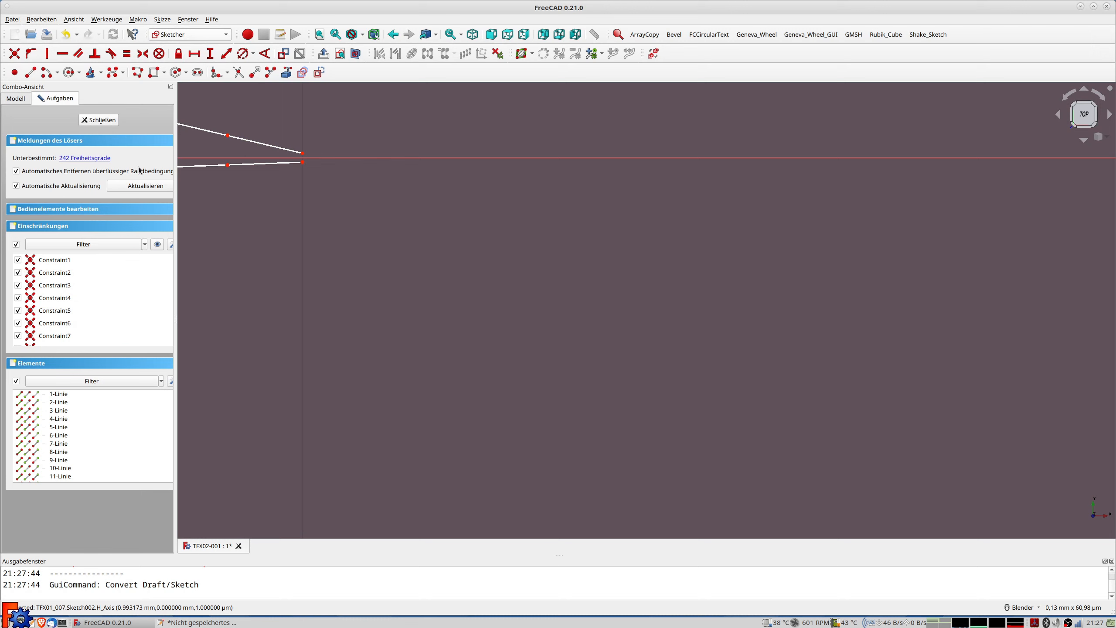
left_click(98, 120)
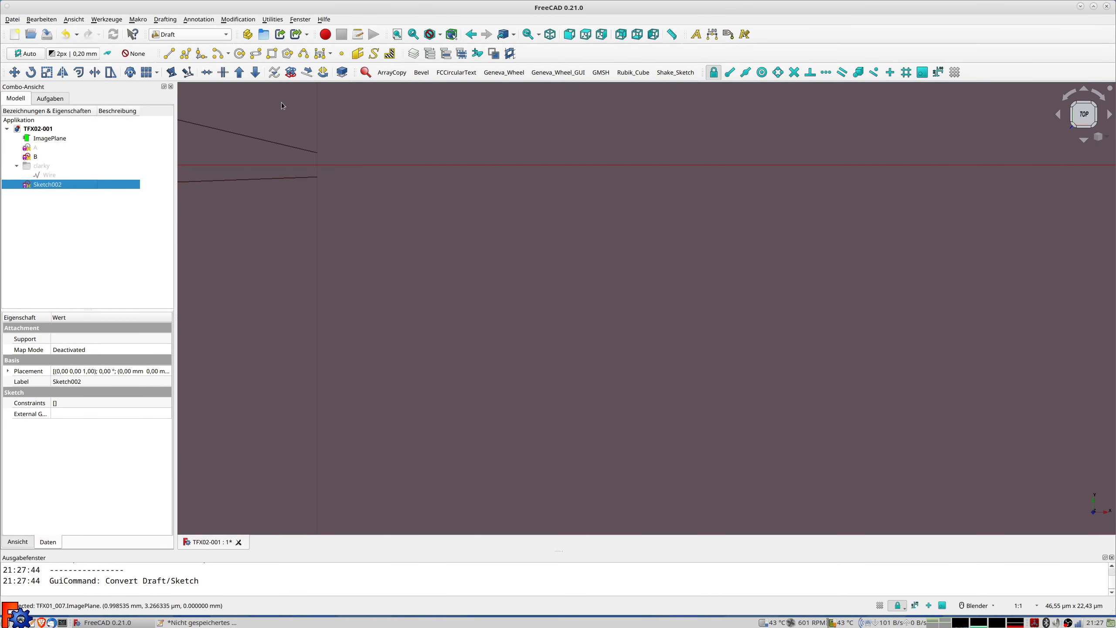
Step: Convert the edited airfoil sketch back into a Draft wire and hide the sketch
left_click(288, 77)
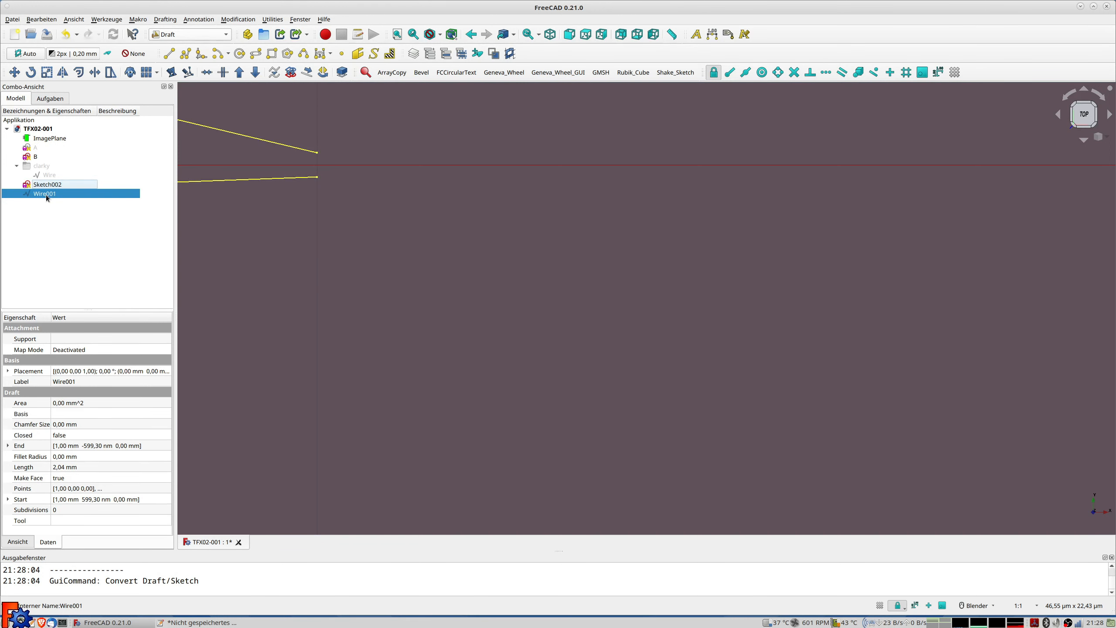
scroll(292, 195, "down", 13)
middle_click_drag(380, 202, 877, 263, "shift")
scroll(651, 259, "down", 6)
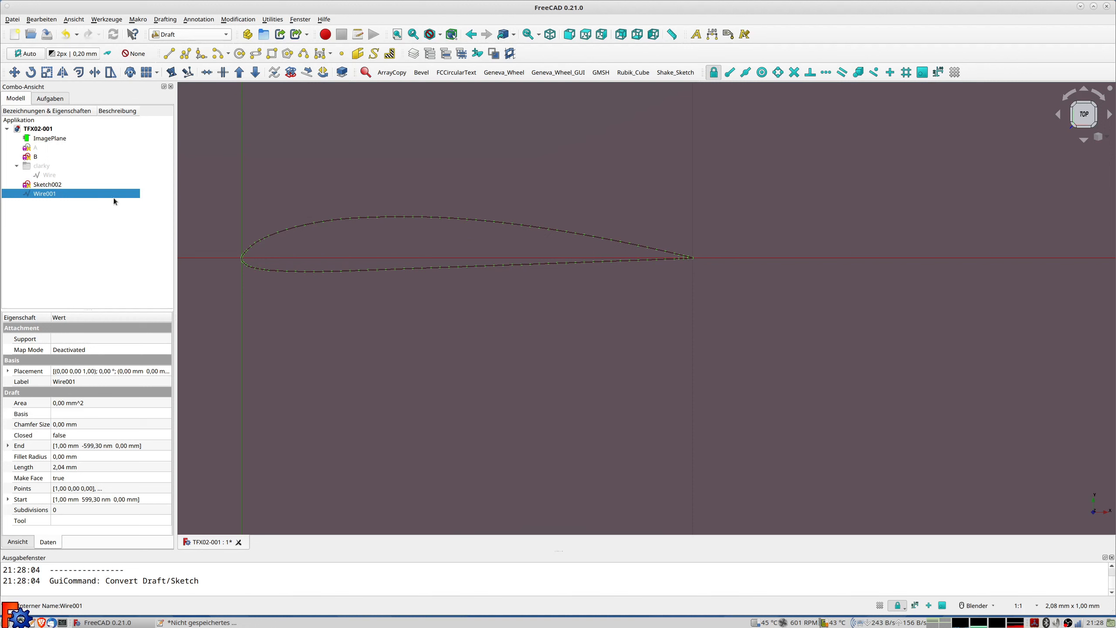
left_click(44, 189)
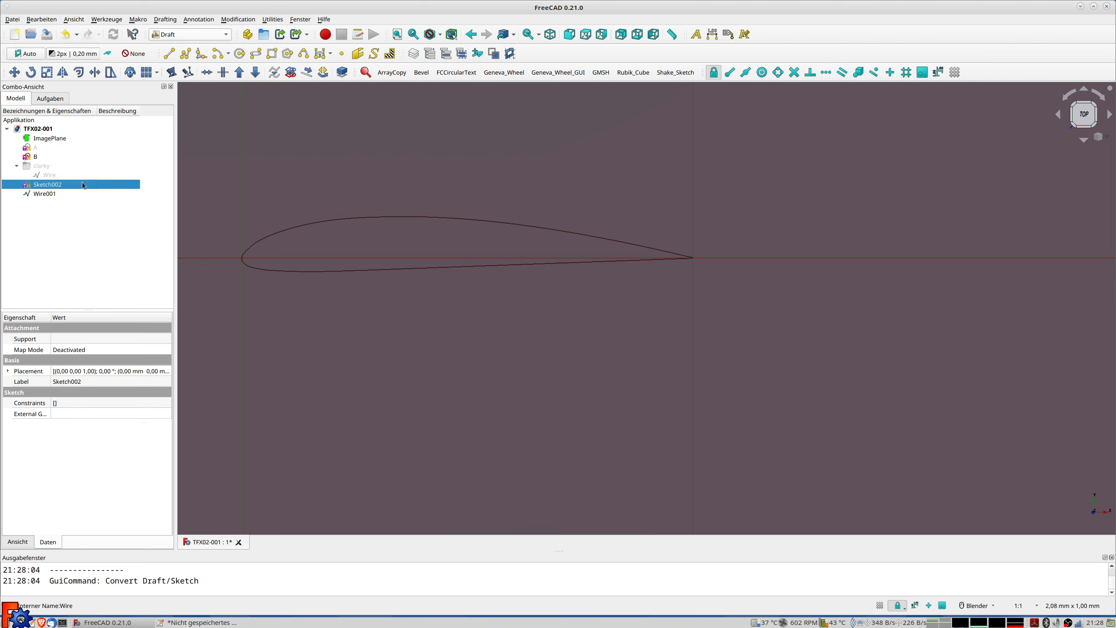
Step: Convert the open airfoil wire Wire001 into a B-spline and hide the wire
left_click(48, 193)
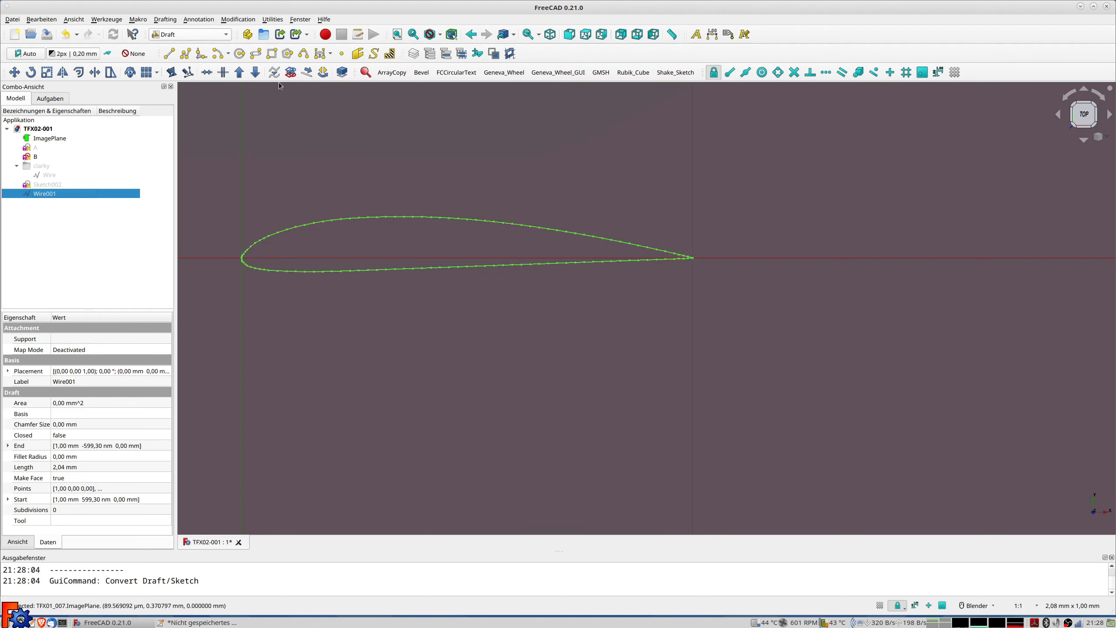
left_click(275, 75)
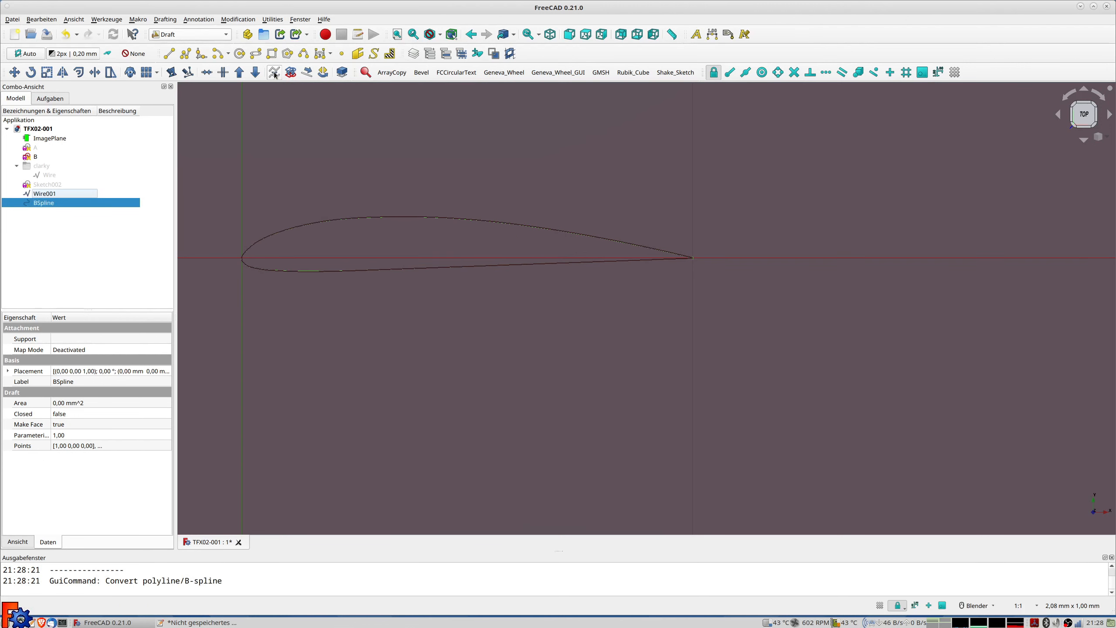
left_click(44, 197)
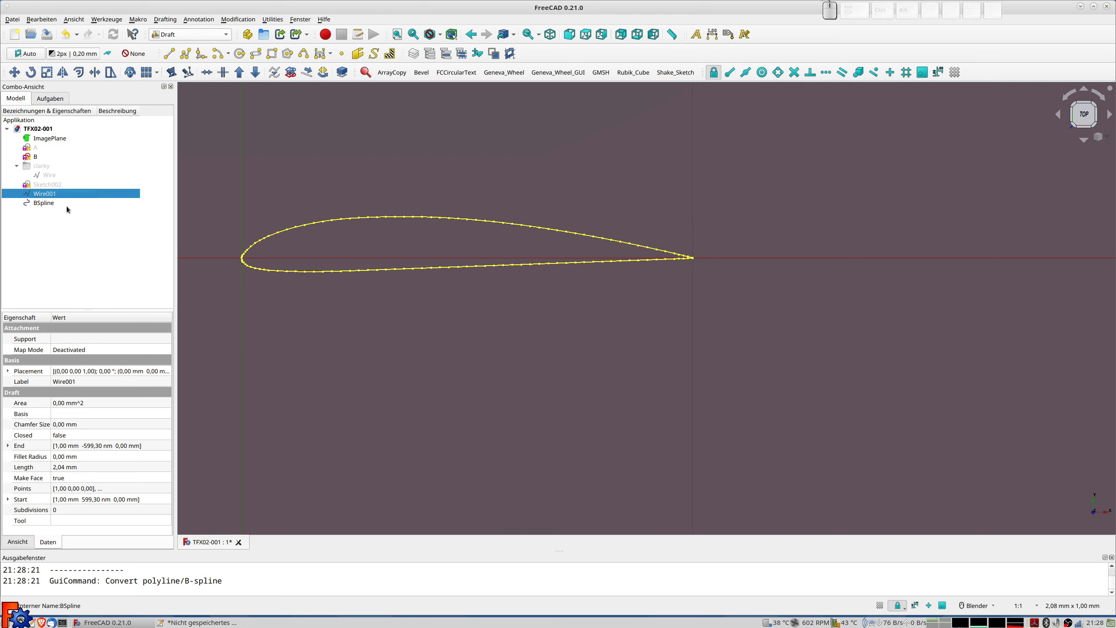
key("space")
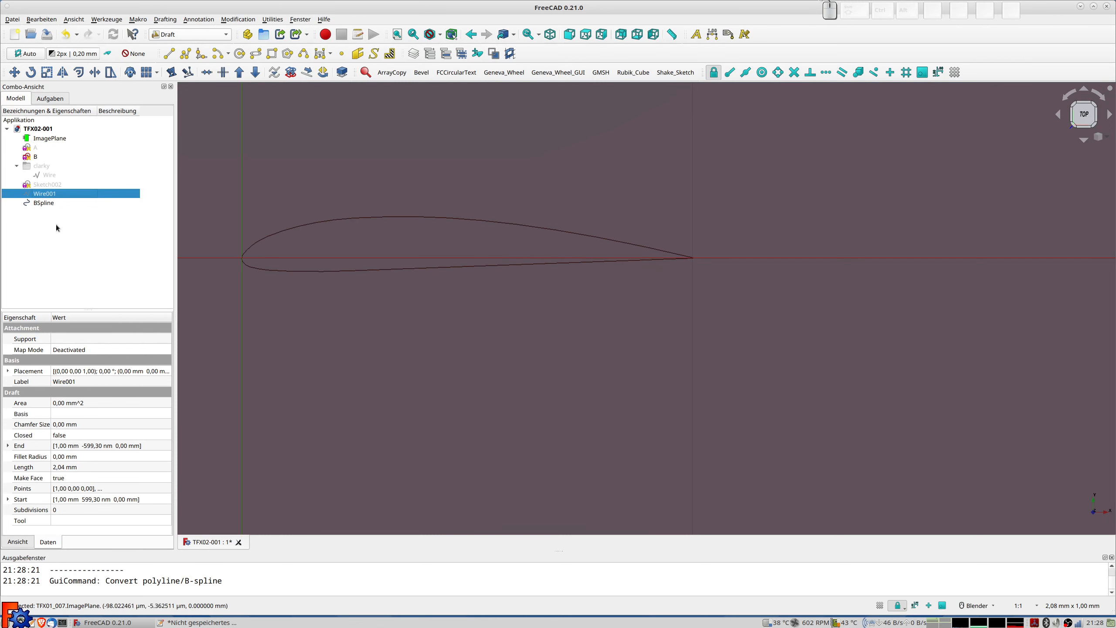
scroll(685, 268, "up", 5)
scroll(656, 268, "down", 5)
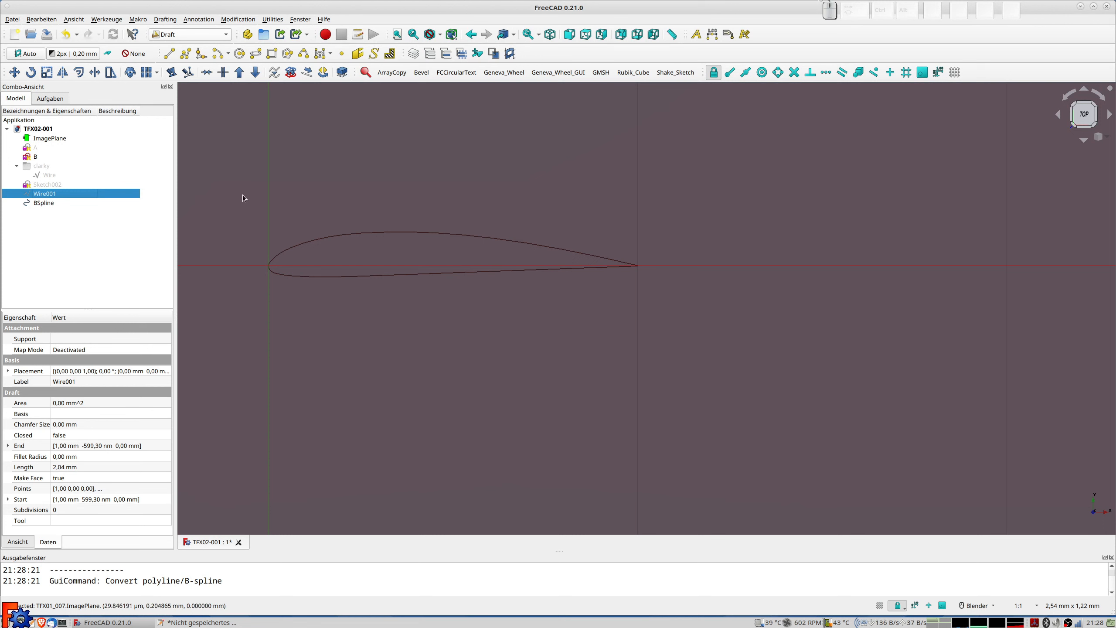
scroll(405, 197, "down", 1)
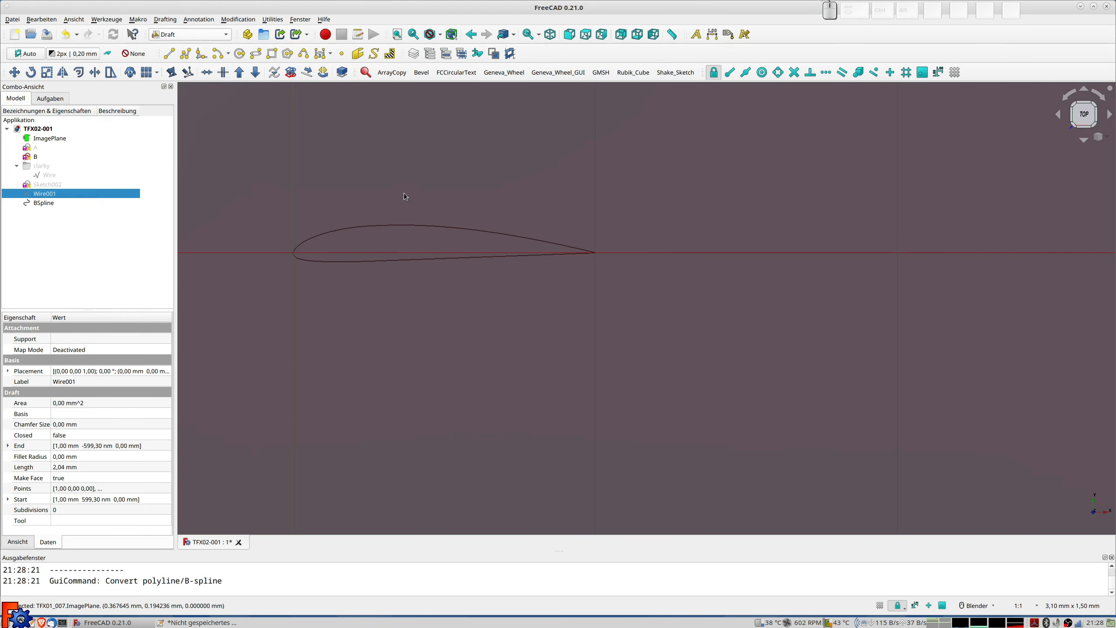
Step: Bring up the Pluma rib length list and place it beside a narrowed FreeCAD window so the lengths stay readable
key("alt+Tab")
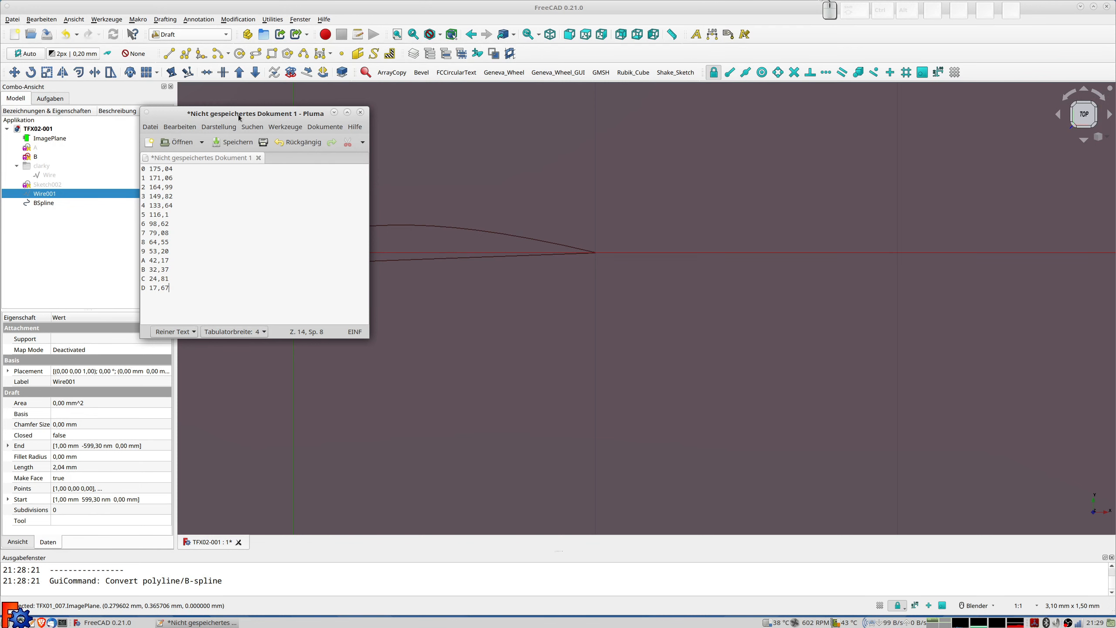
left_click_drag(244, 116, 986, 182)
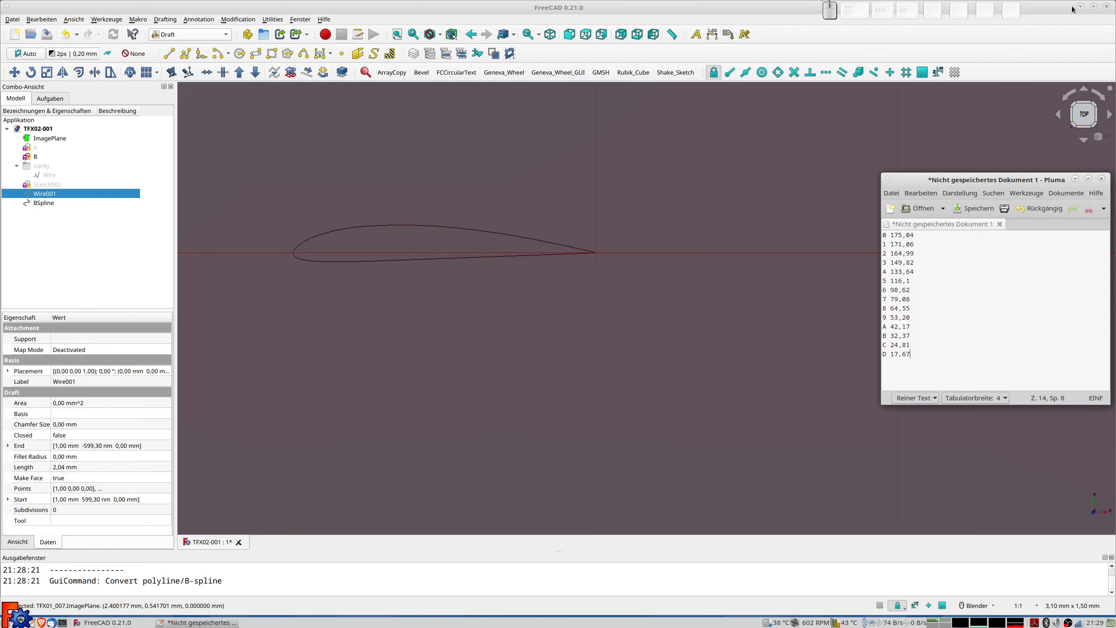
left_click_drag(1112, 478, 916, 469)
left_click_drag(976, 179, 1103, 186)
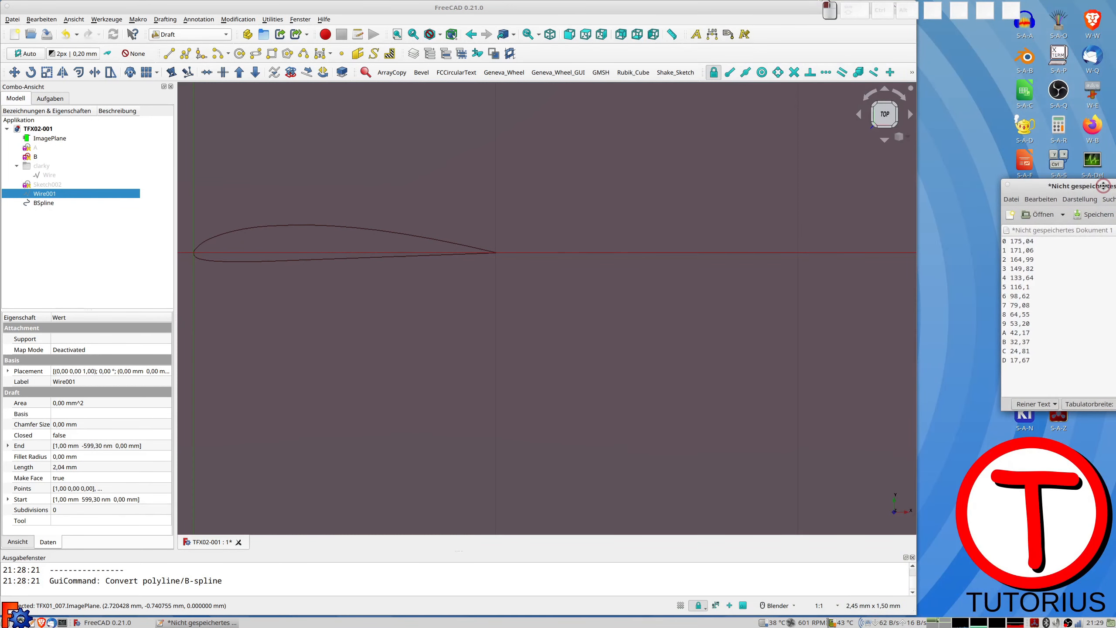
left_click_drag(916, 211, 1002, 223)
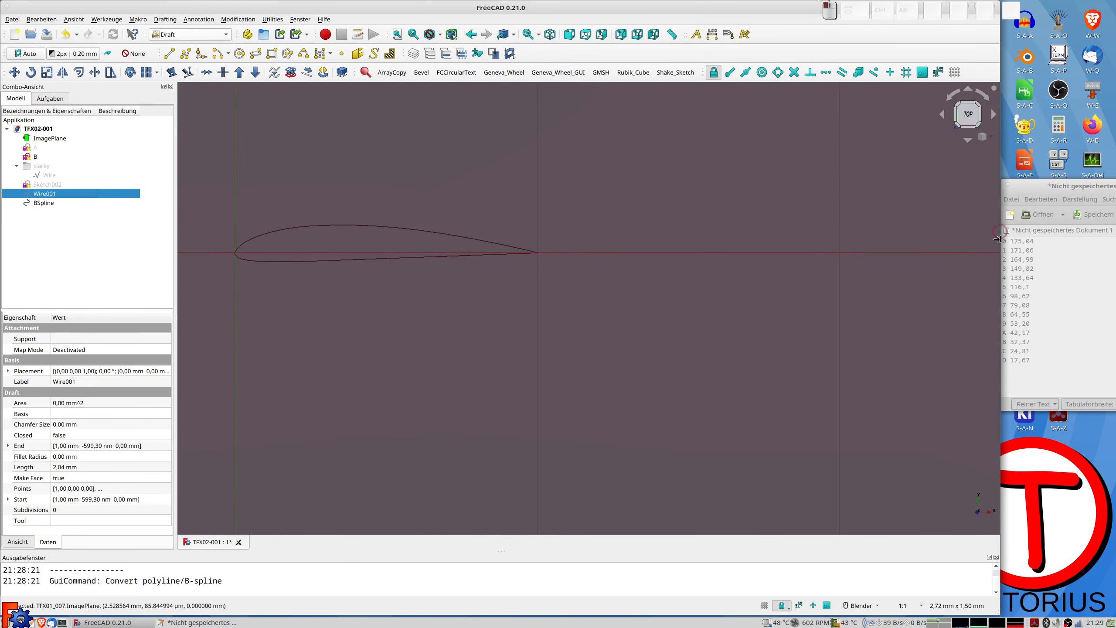
left_click_drag(1057, 187, 1115, 185)
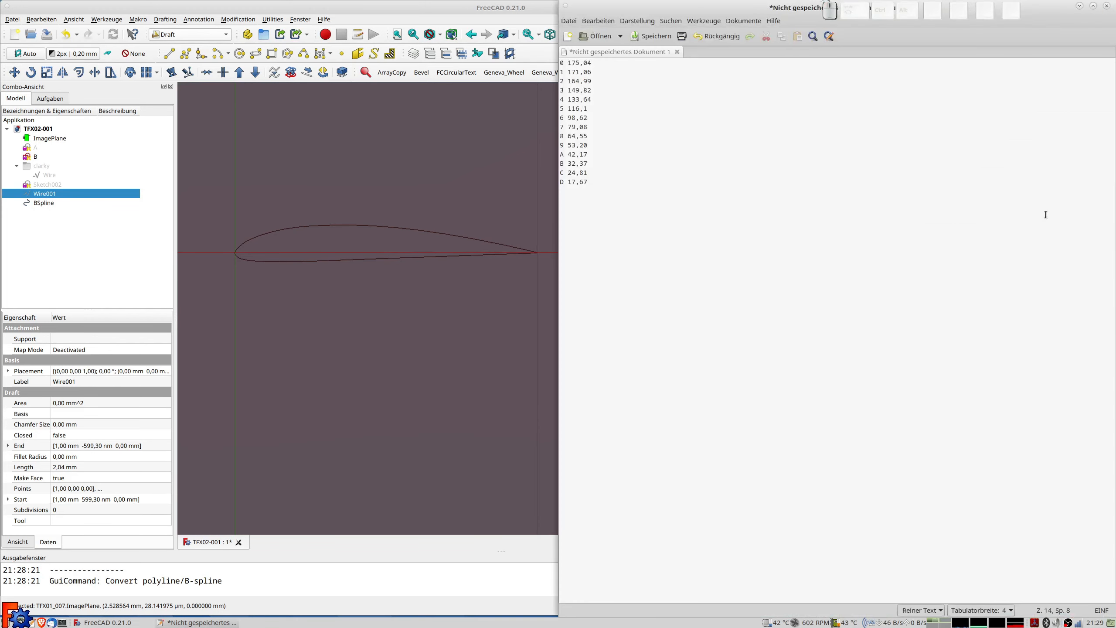
left_click_drag(1048, 13, 1115, 231)
double_click(1035, 7)
left_click_drag(775, 21, 1084, 226)
left_click_drag(999, 252, 1059, 268)
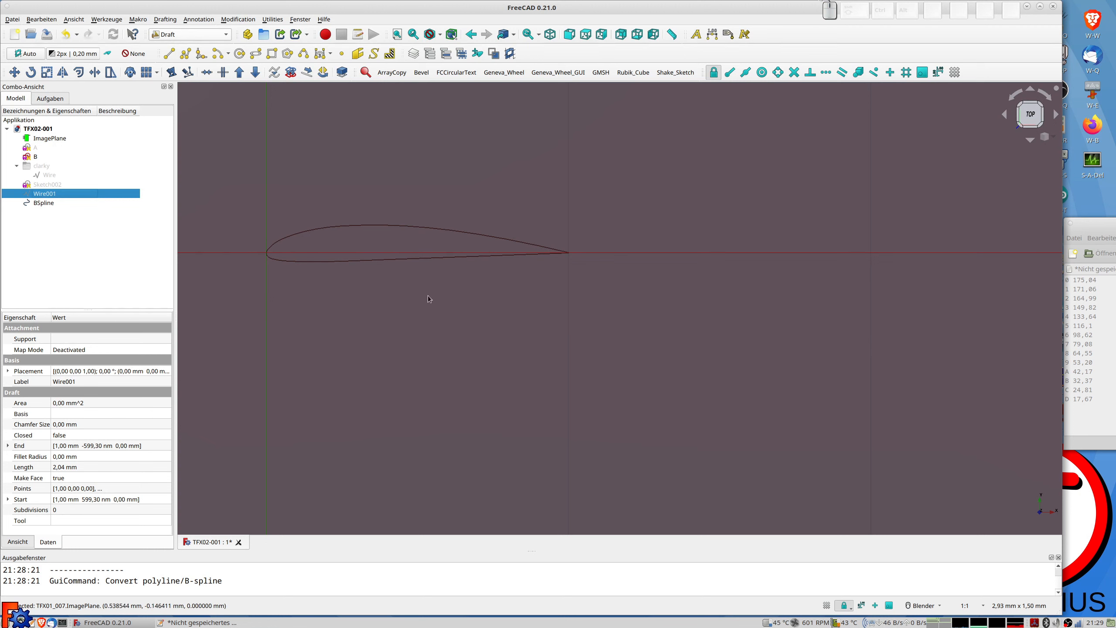
Step: Rename the airfoil B-spline as Original and hide it
left_click(42, 203)
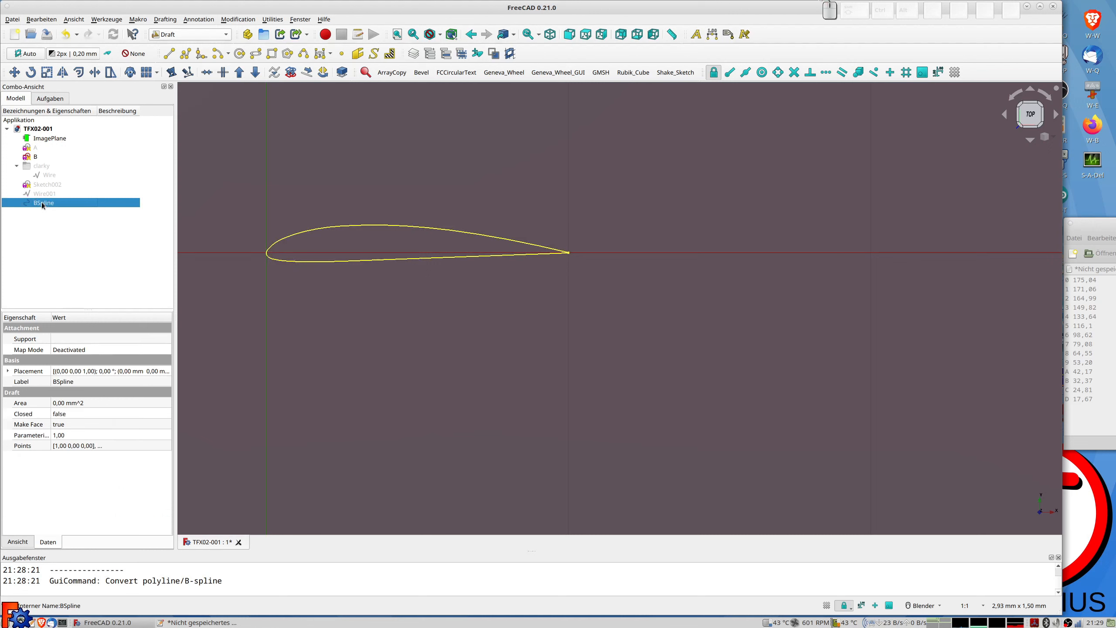
key("F2")
type("Original")
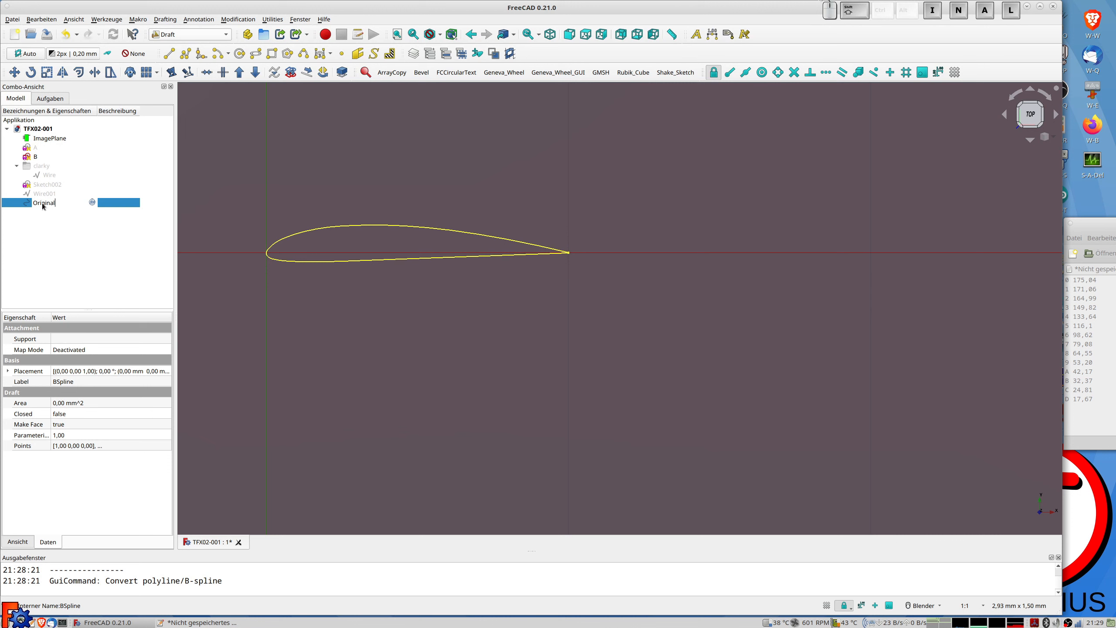
key("Return")
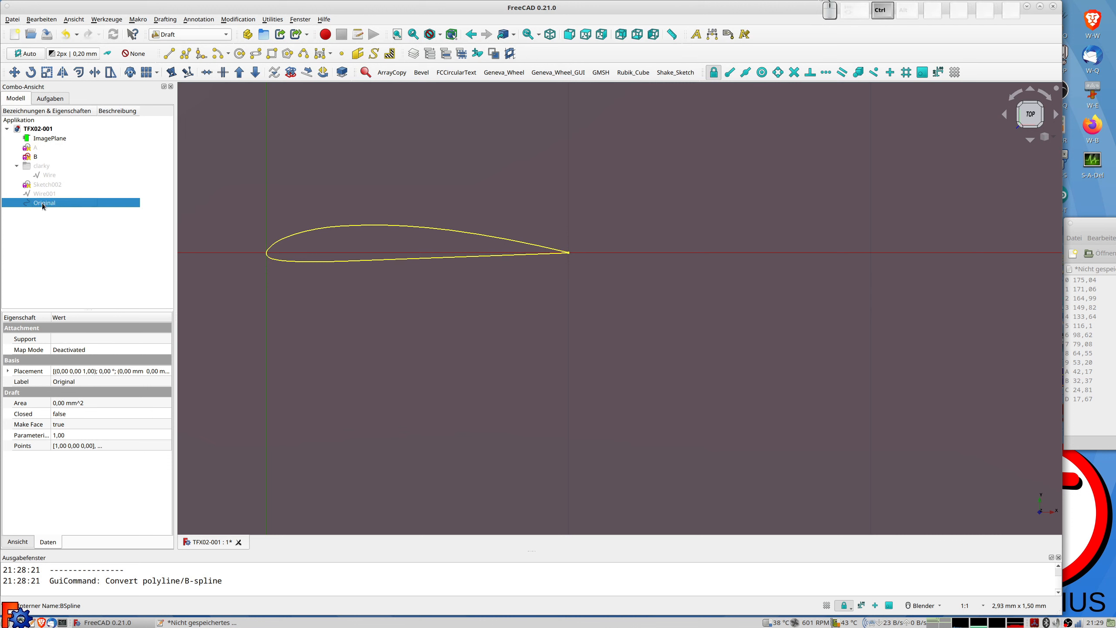
key("space")
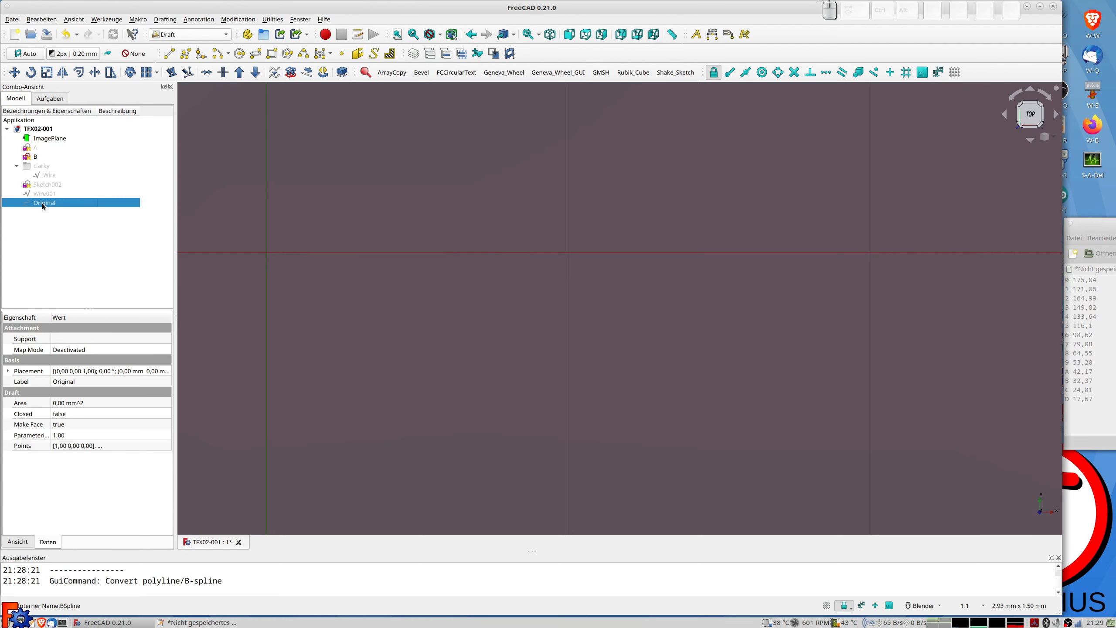
Step: Paste a copy of the Original B-spline and rename the copy P0-175.04 for rib 0
key("ctrl+v")
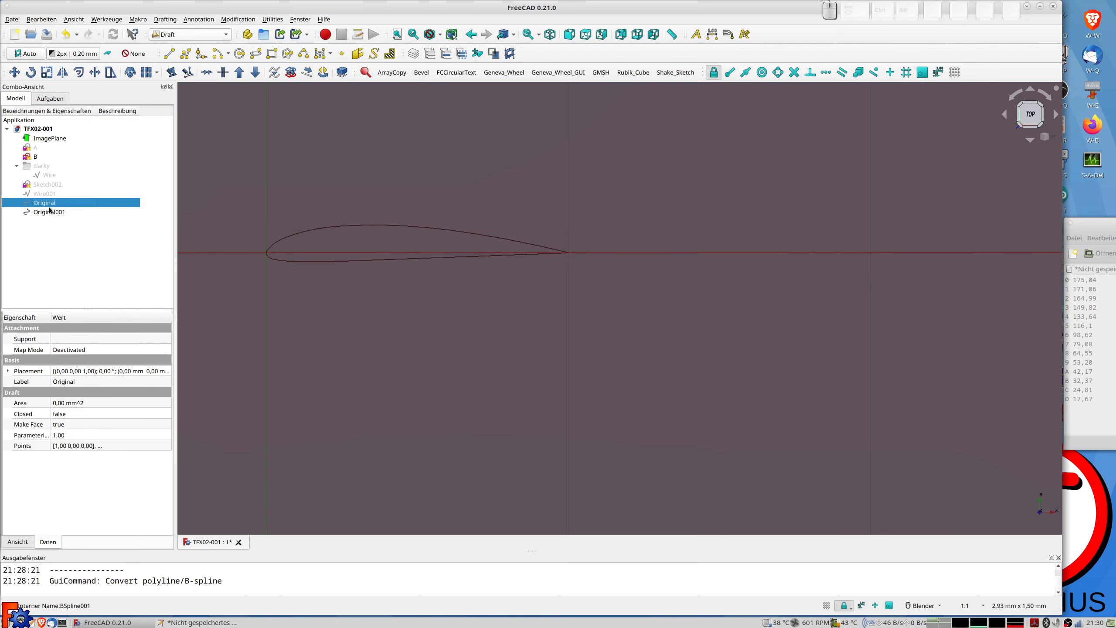
left_click(47, 213)
left_click(51, 215)
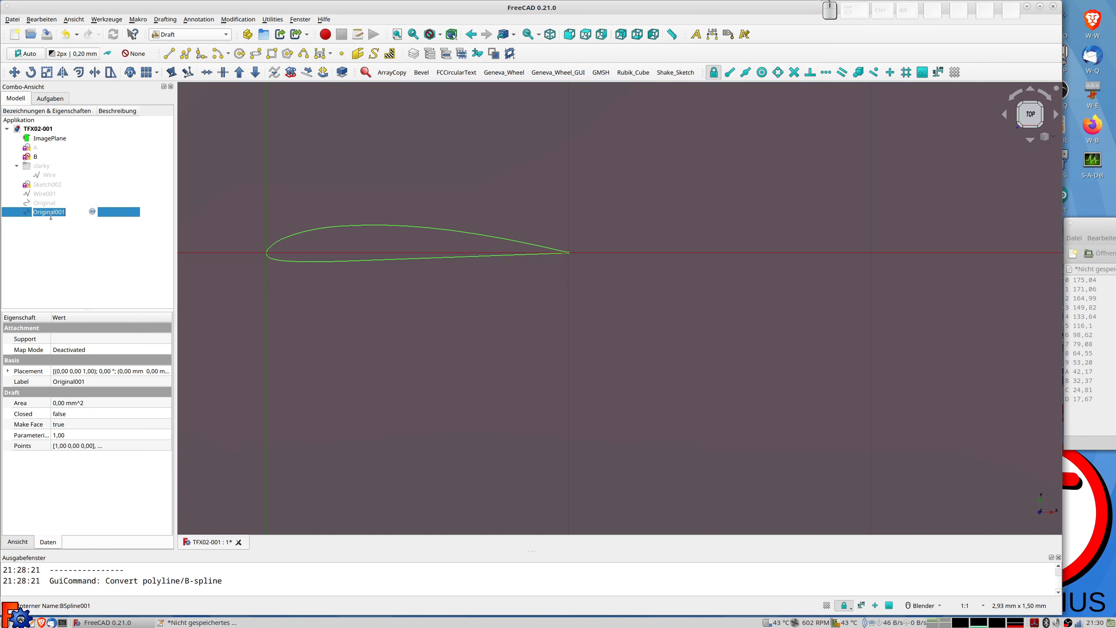
key("shift")
type("P0-17")
type(".04")
key("Return")
Step: Scale the P0-175.04 airfoil uniformly by a factor of 175,04 from the origin and hide it
left_click(47, 72)
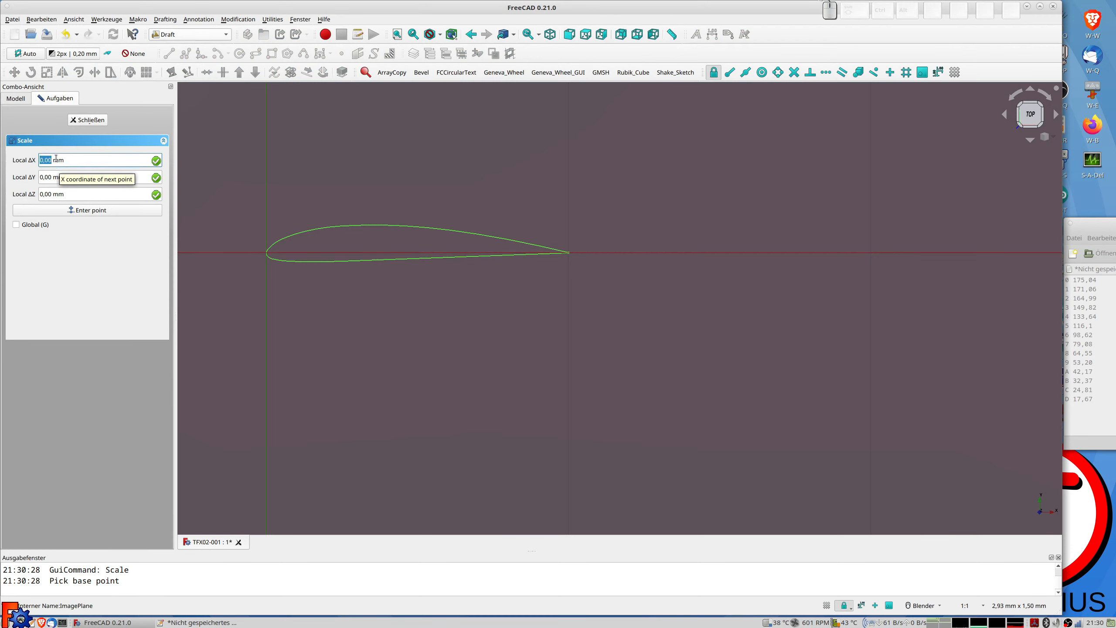
key("Return")
key("Return")
key("Return")
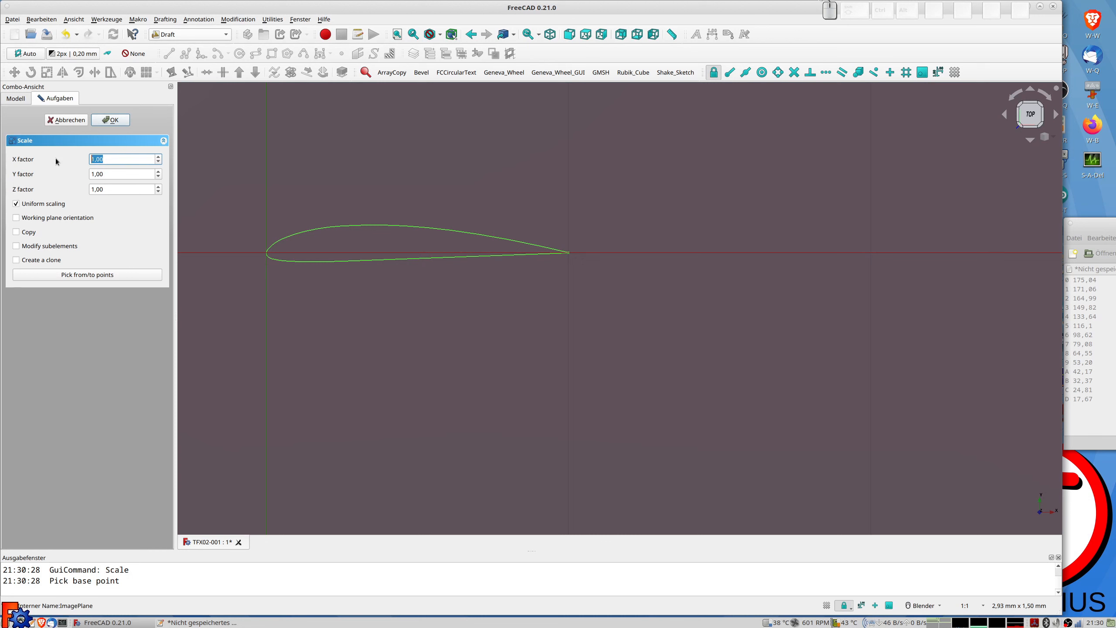
type("175,0")
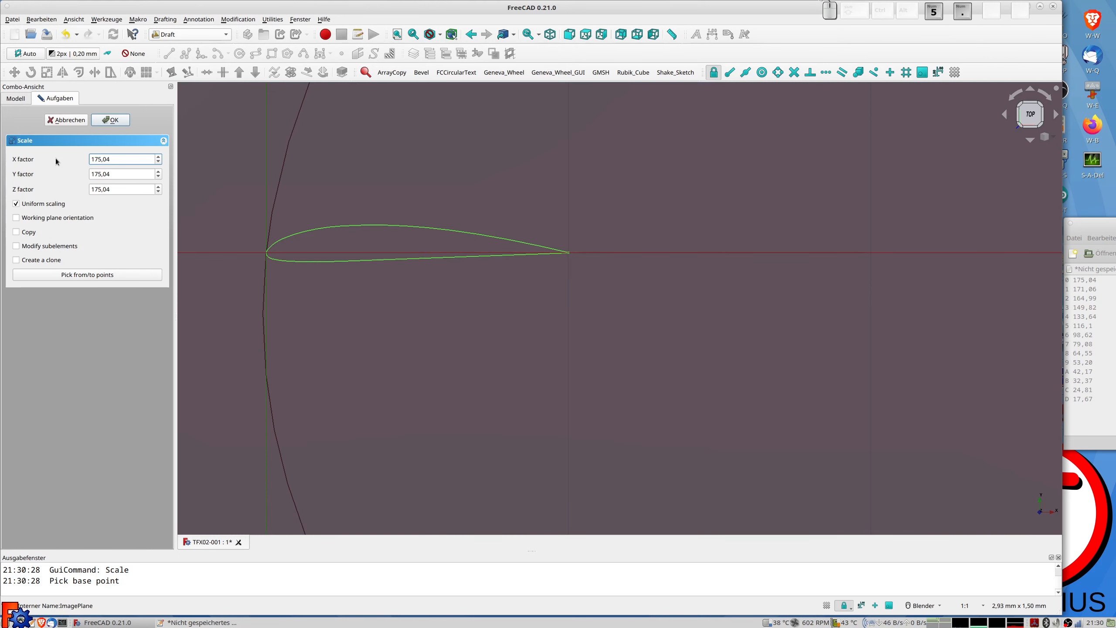
key("Return")
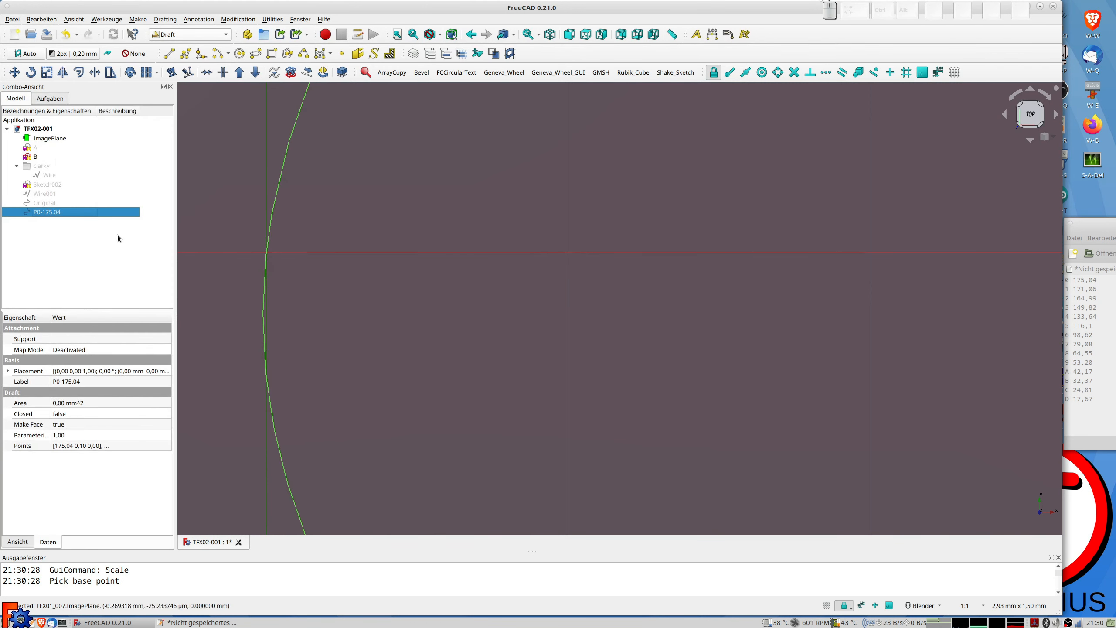
key("space")
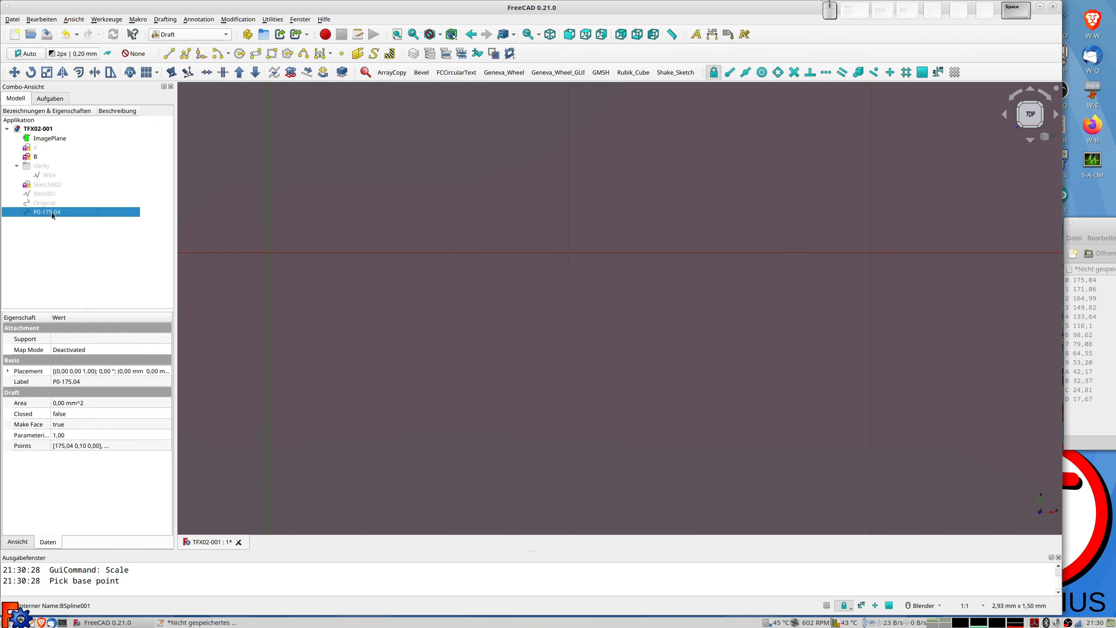
Step: Paste another copy of the Original B-spline and rename it P1-171,06 for rib 1
key("ctrl+v")
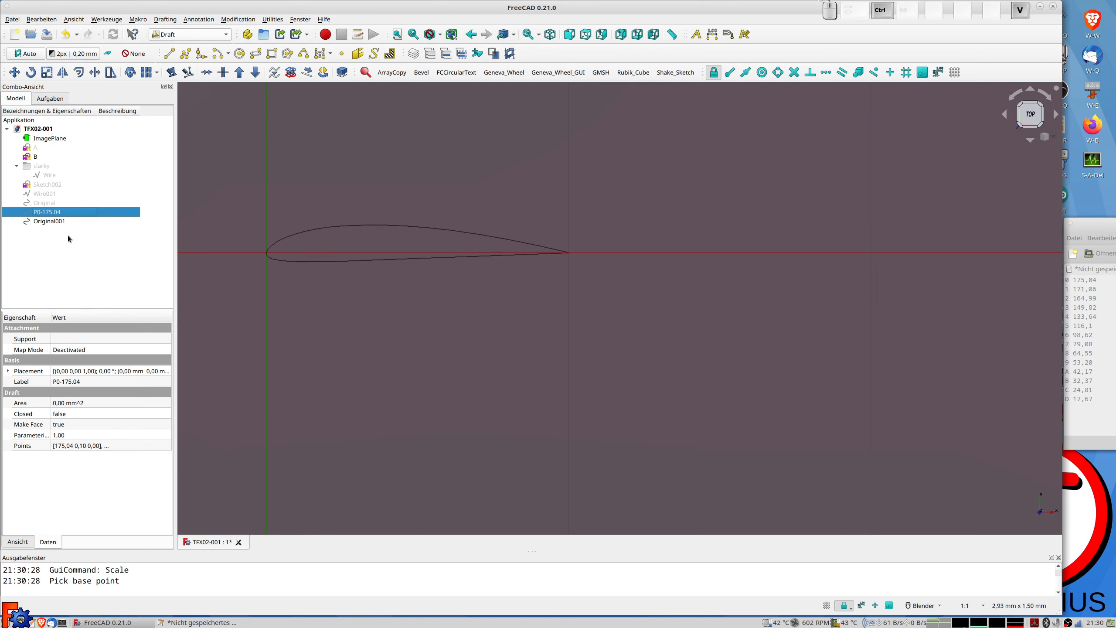
left_click(47, 220)
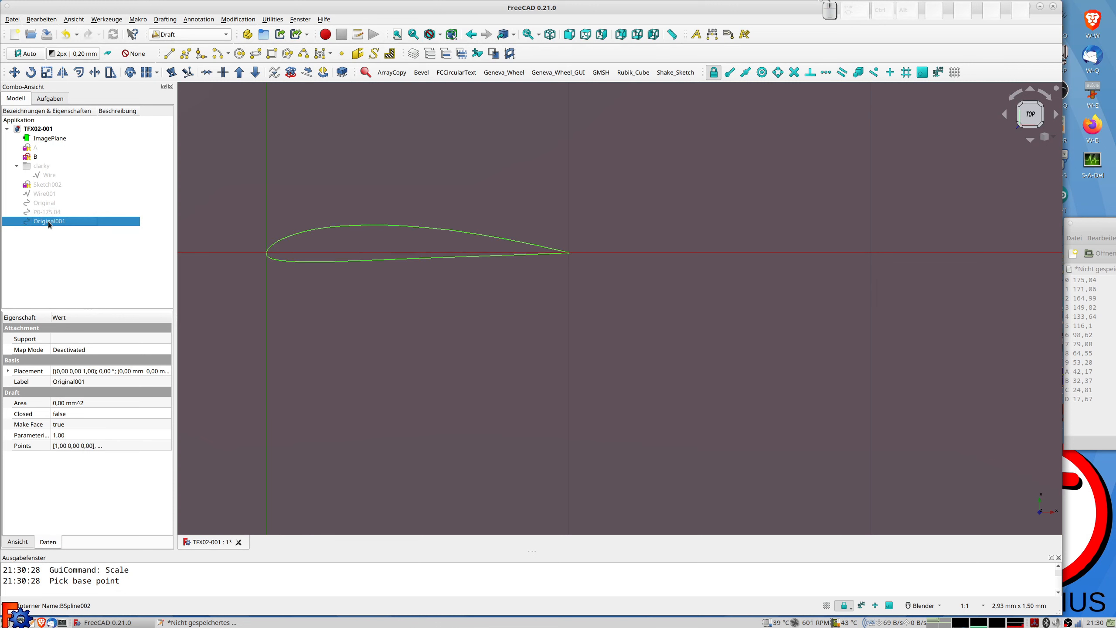
key("F2")
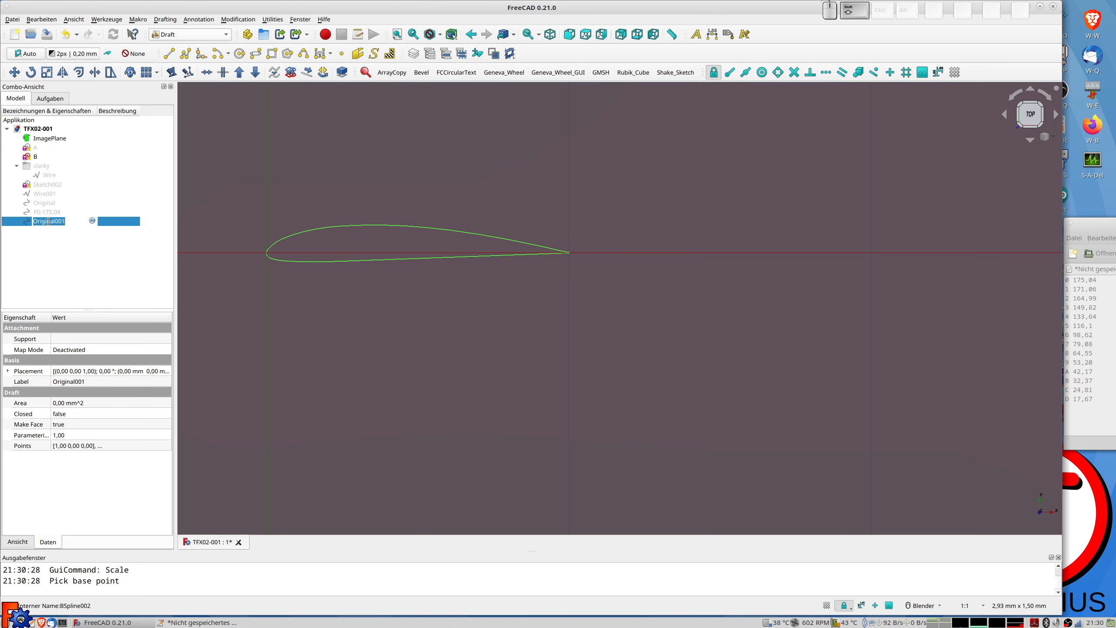
type("P1-")
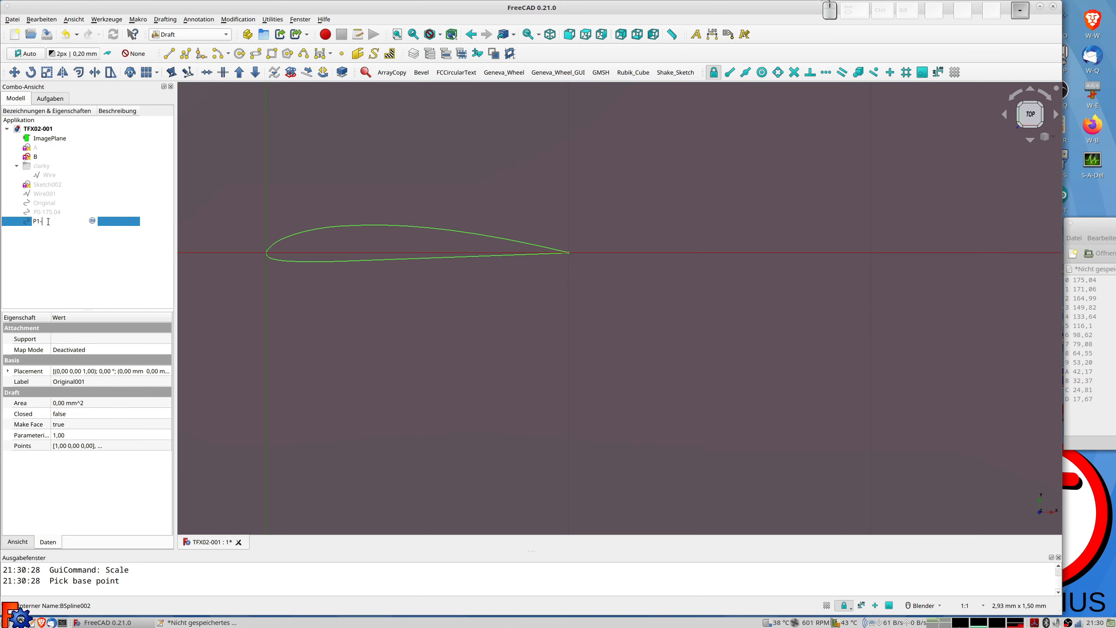
type("171,")
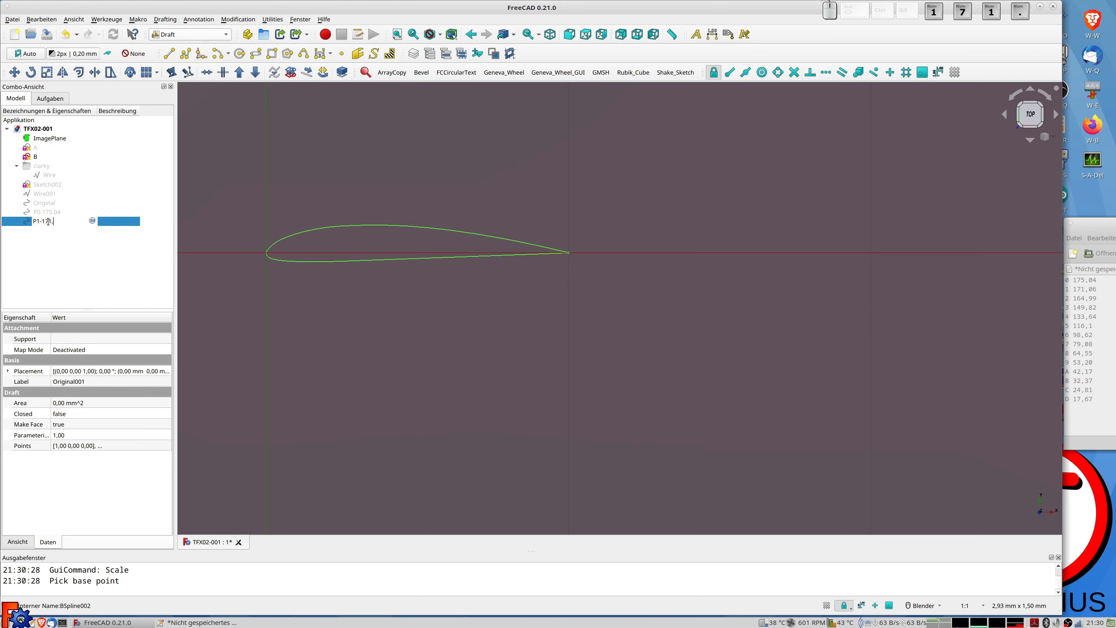
type("06")
key("Return")
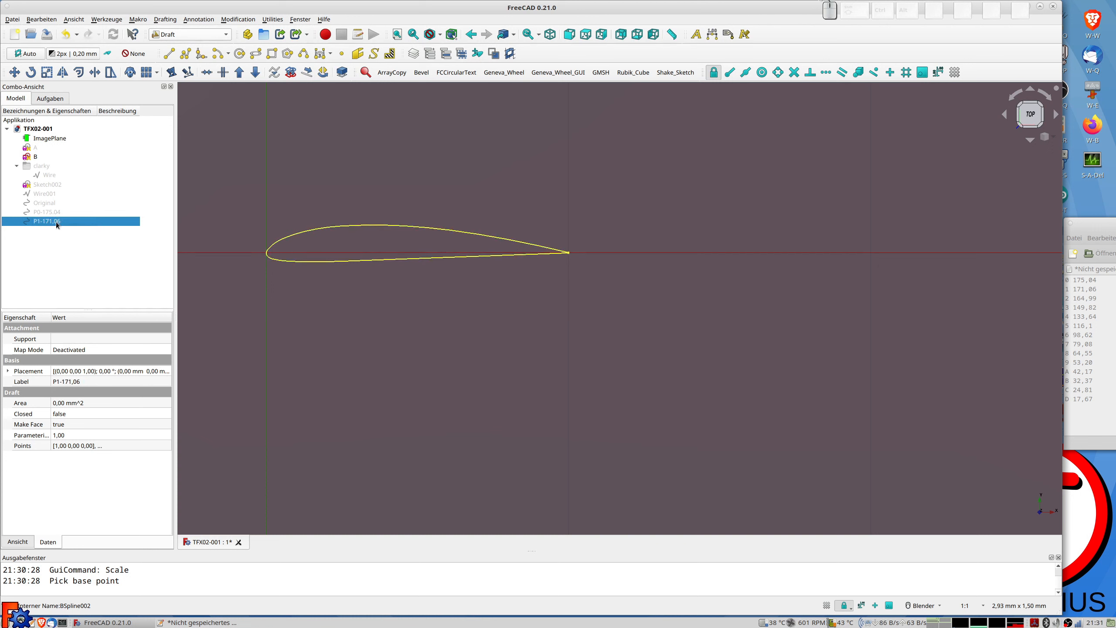
Step: Correct the rib 1 copy's name to P1-171.06 by replacing its comma with a point
left_click(59, 221)
key("End")
key("Left")
key("Left")
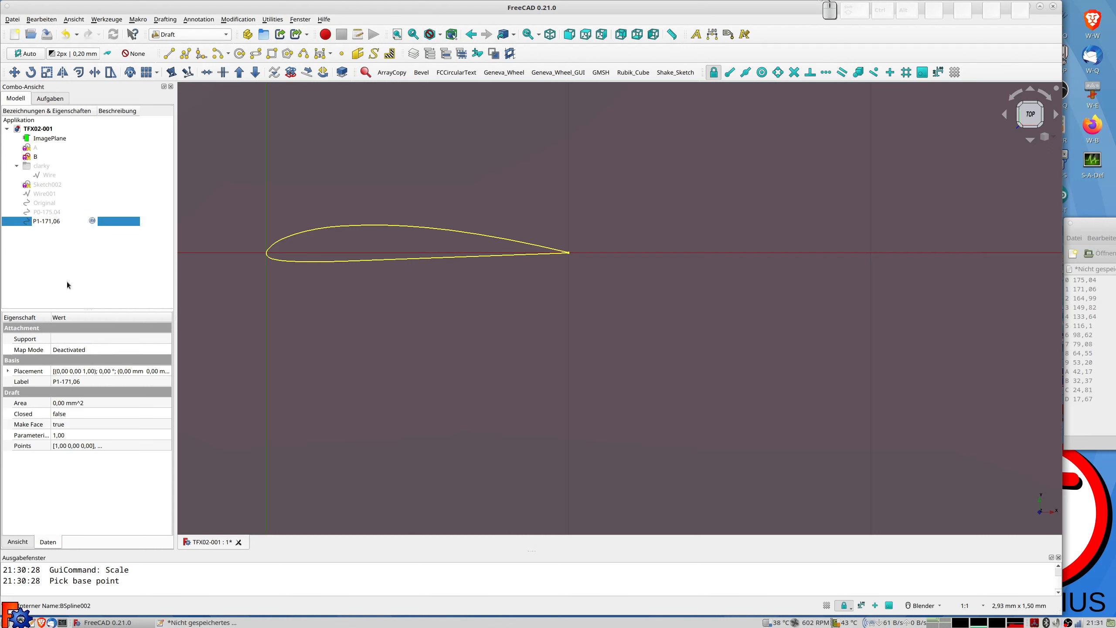
key("BackSpace")
type(".")
key("Return")
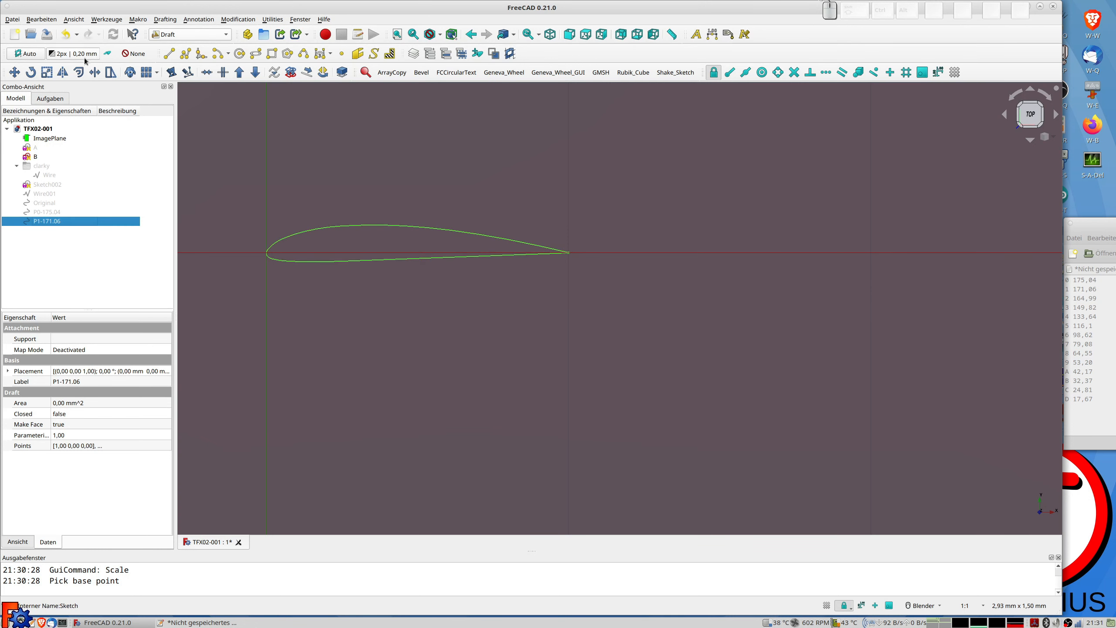
Step: Scale the P1-171.06 airfoil uniformly by a factor of 171,06 from the origin and hide it
left_click(47, 72)
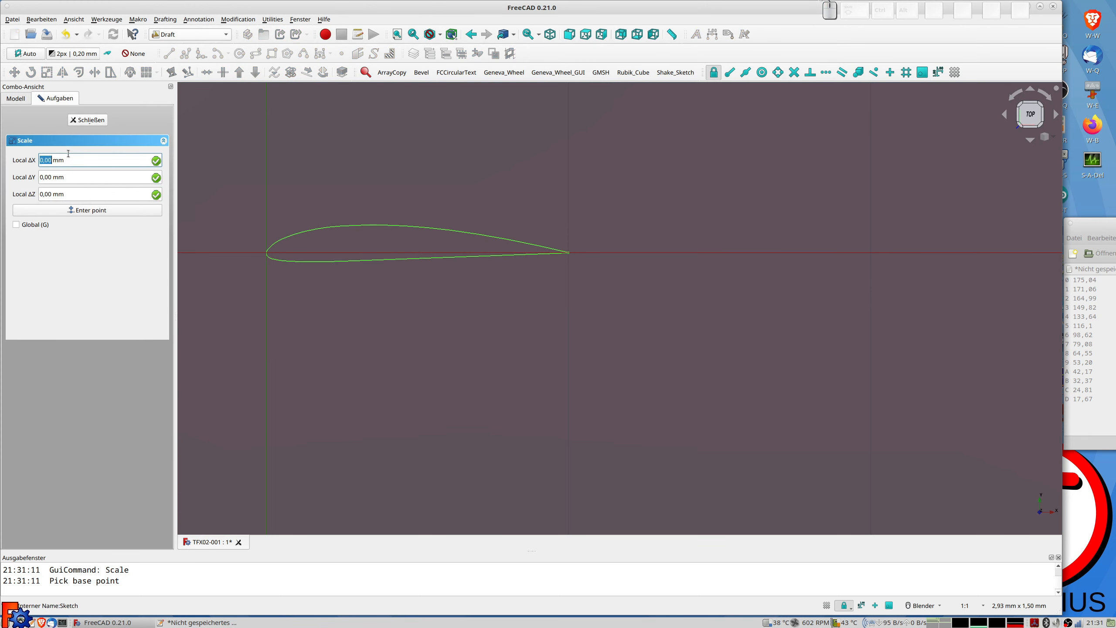
key("Return")
key("Return")
key("Return")
type("1")
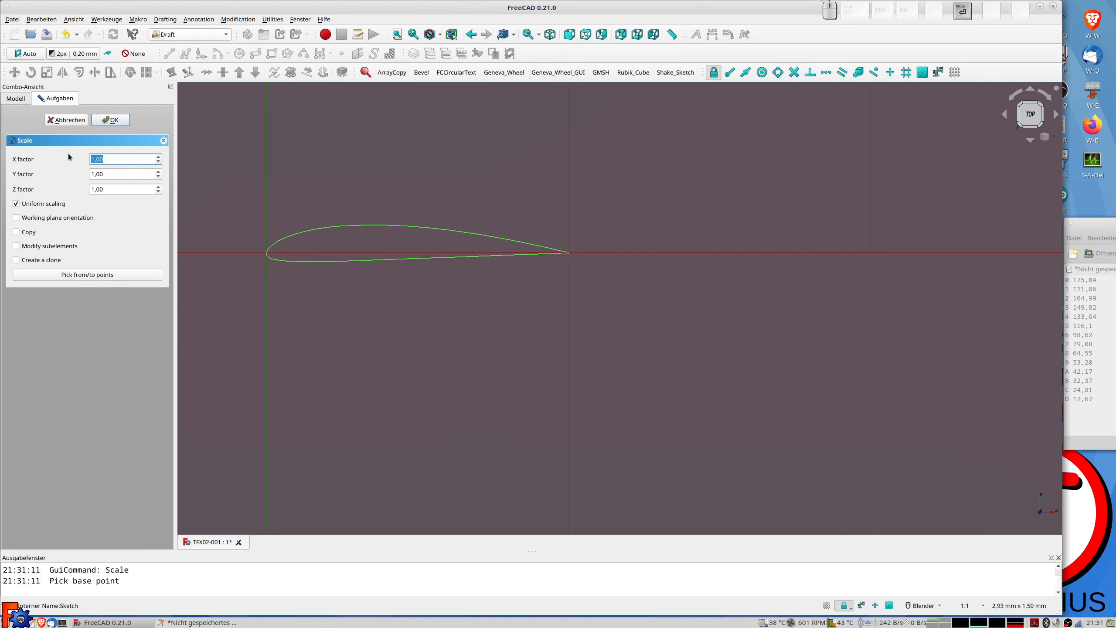
type("7")
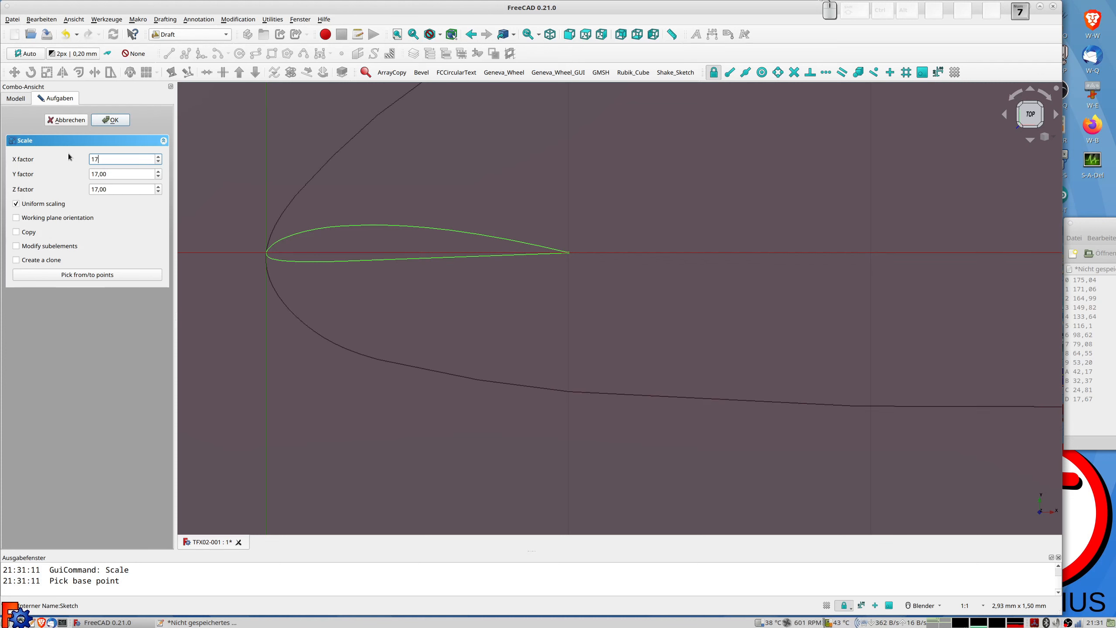
type("1,06")
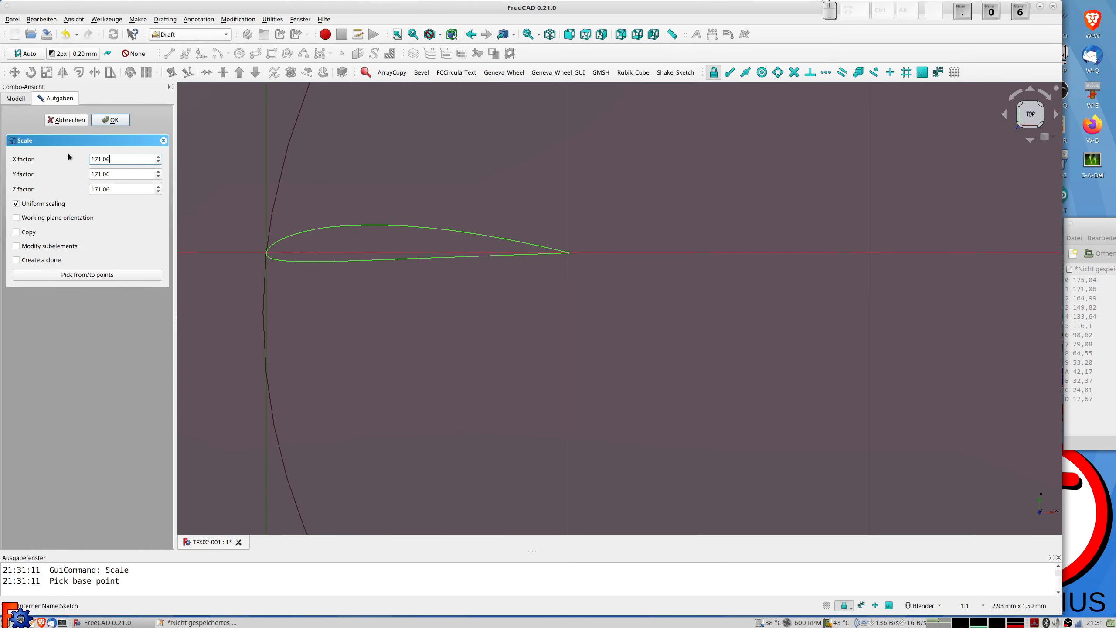
key("Return")
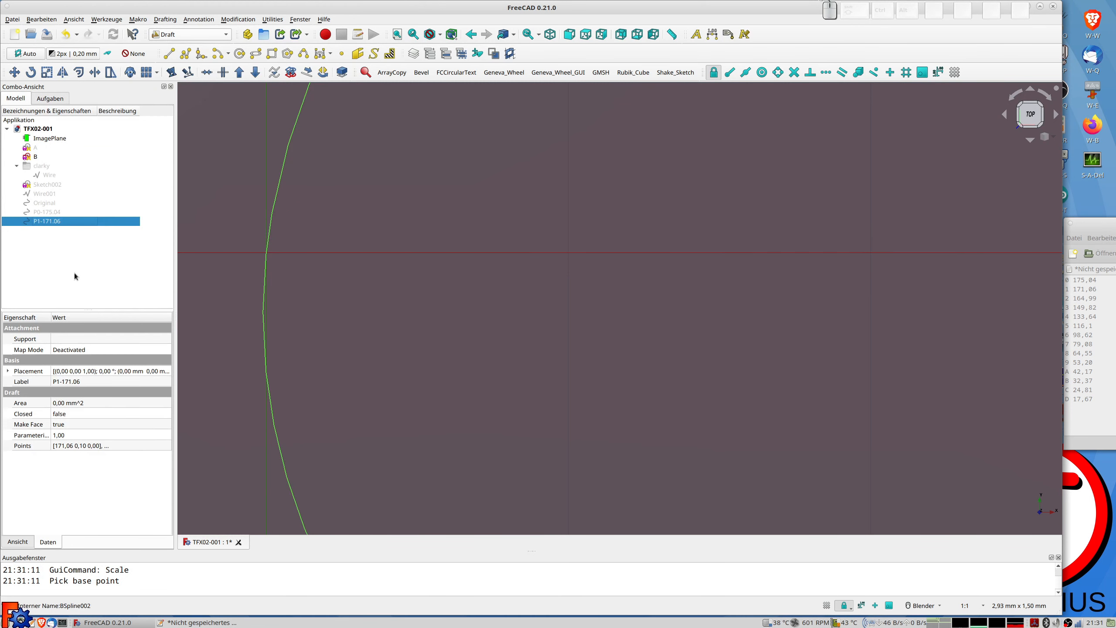
key("space")
Step: Paste a further copy of the Original B-spline and rename it P2-164.99 for rib 2
key("ctrl+v")
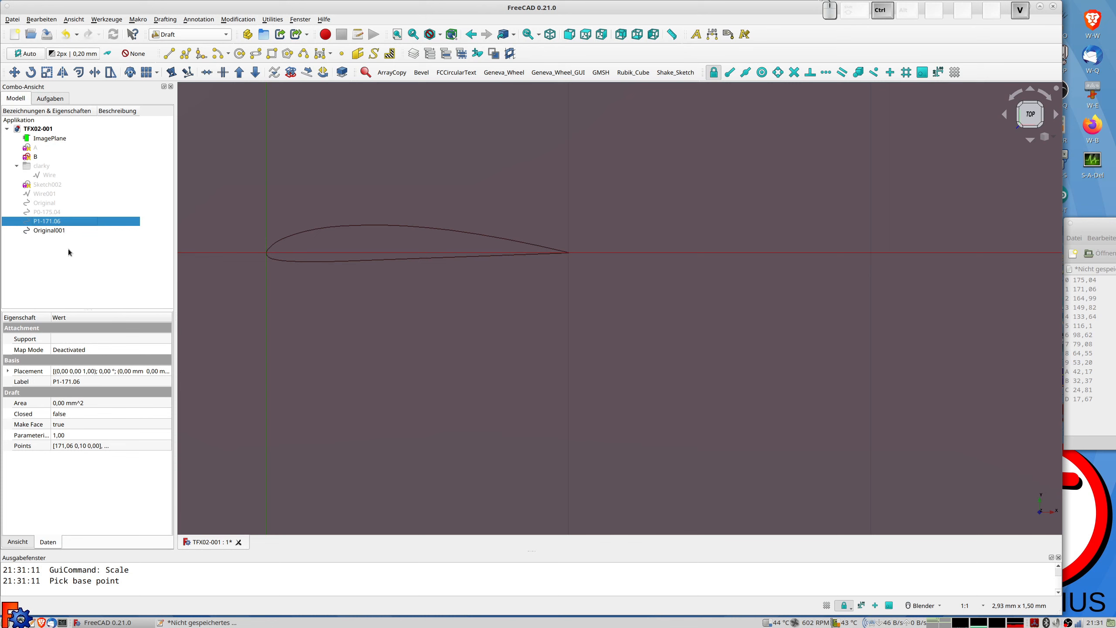
left_click(53, 230)
key("F2")
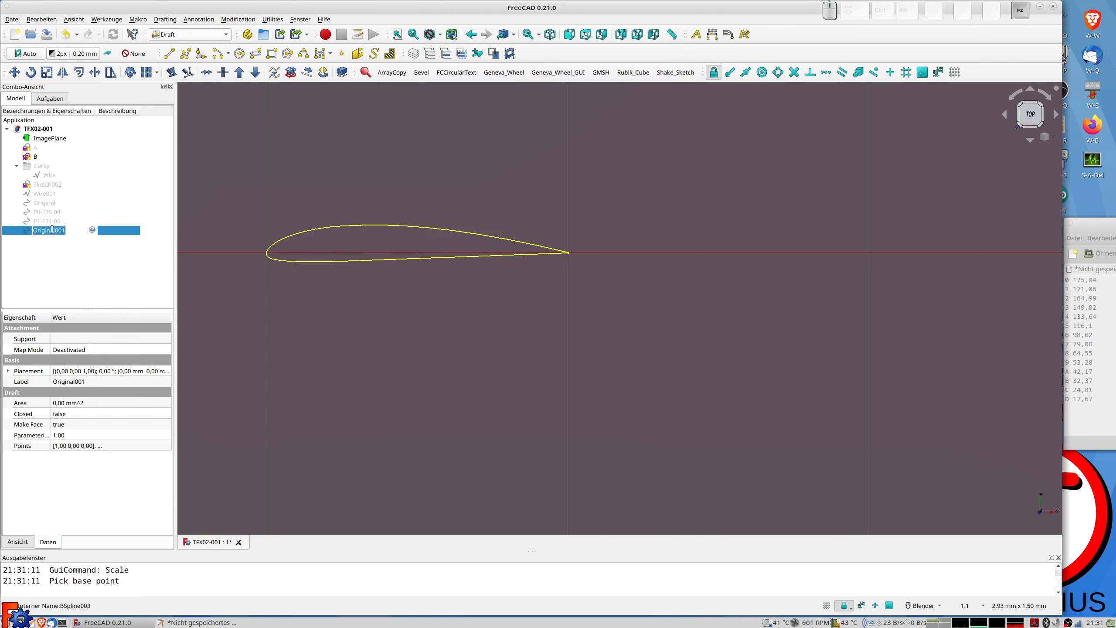
type("P2-164.99")
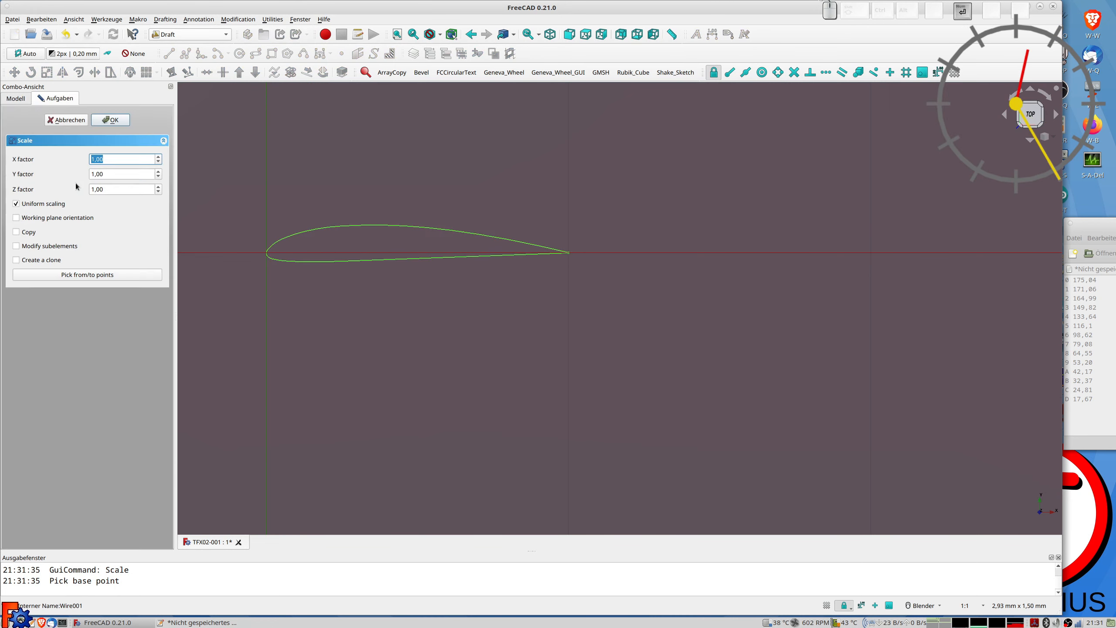
Step: Scale P2-164.99 to its listed length, and likewise create named, scaled and hidden airfoil copies for ribs P3-149.82 through PC-24.81
left_click(44, 74)
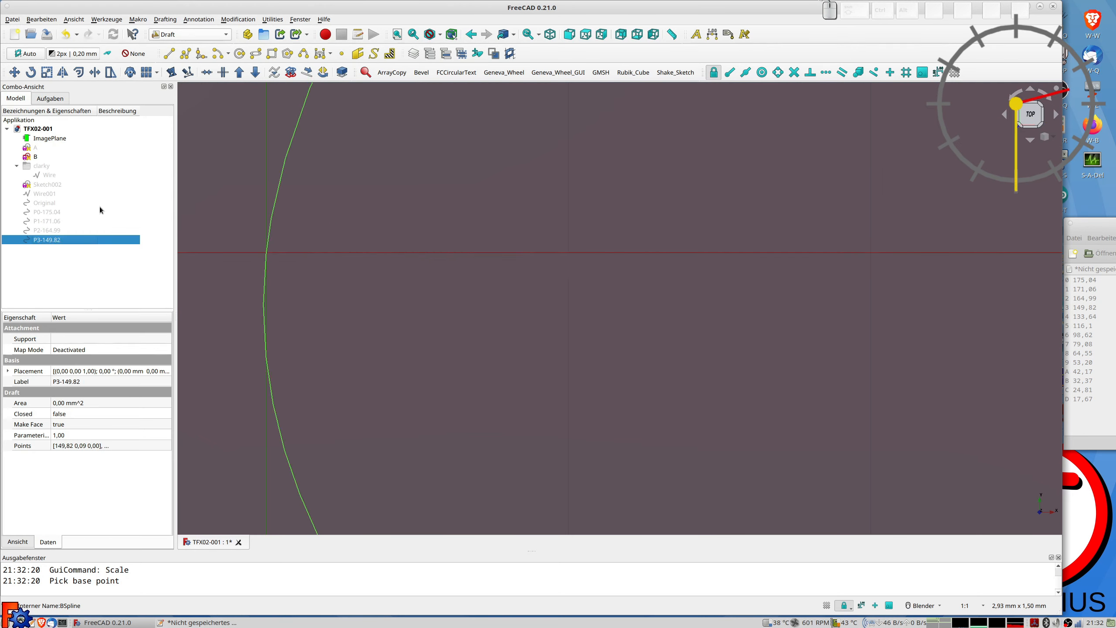
left_click(72, 249)
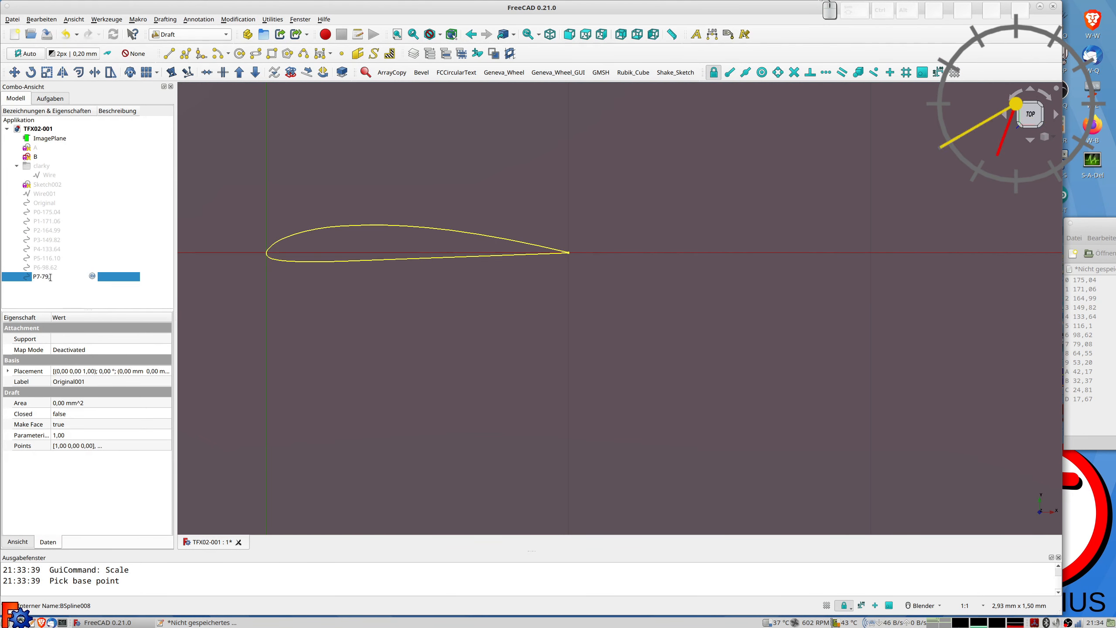
left_click(46, 73)
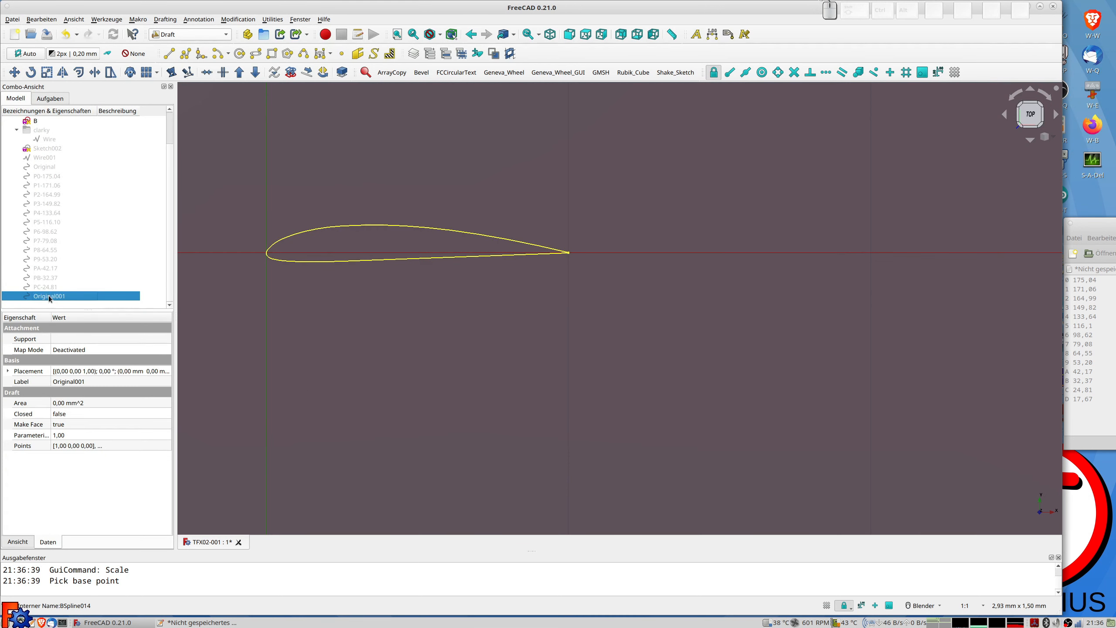
Step: Rename the last pasted copy of the Original B-spline as PD-17.67
key("F2")
type("P")
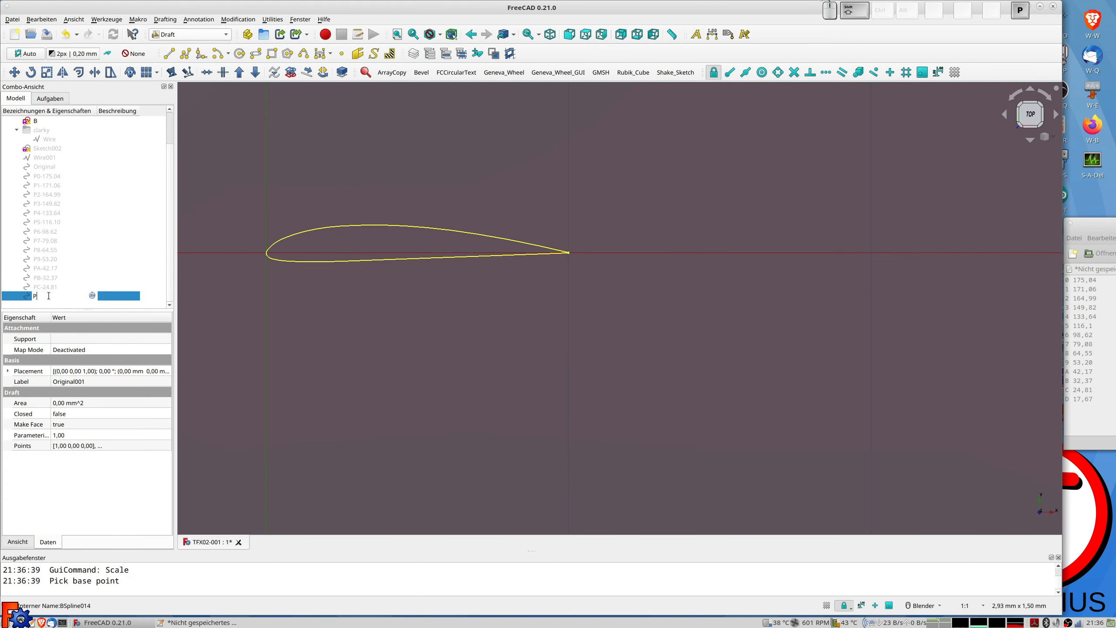
type("D-17.67")
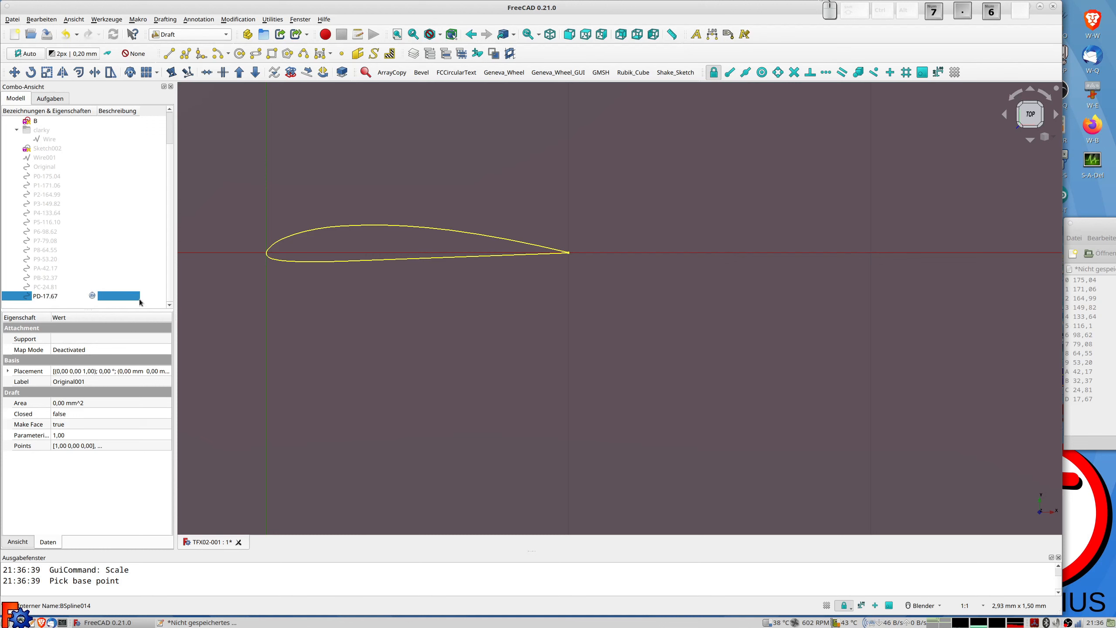
Step: Scale the PD-17.67 airfoil uniformly by a factor of 17,67 from the origin
left_click(47, 72)
key("Return")
key("Return")
key("Return")
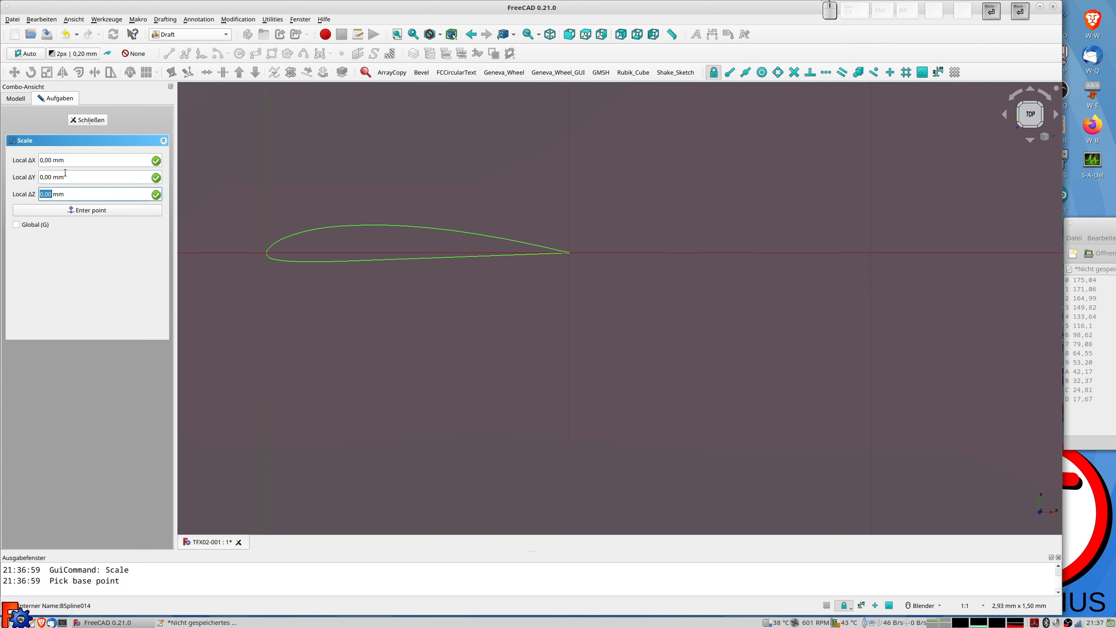
type("17.67")
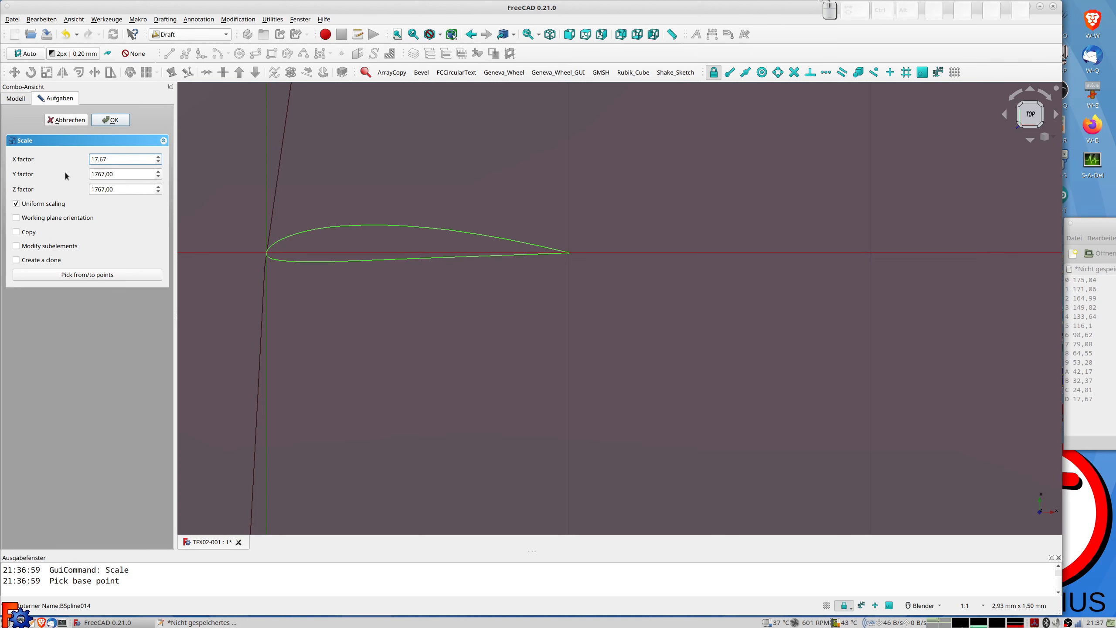
key("BackSpace")
key("BackSpace")
key("BackSpace")
type(",67")
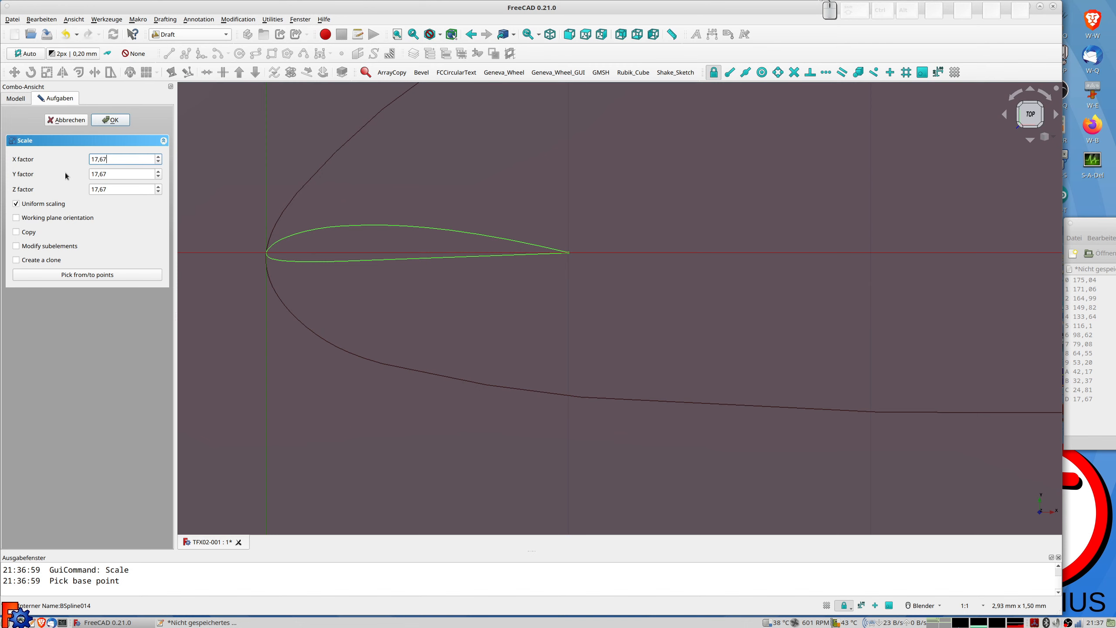
key("Return")
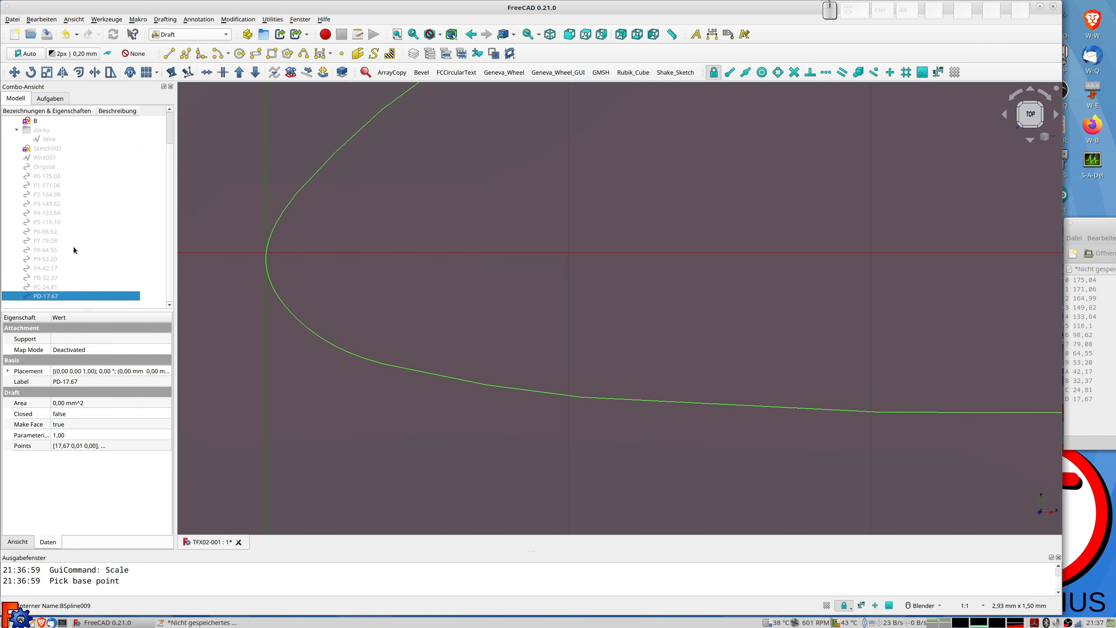
Step: Show all the hidden rib airfoils from P0-175.04 through PC-24.81 together
left_click(45, 177)
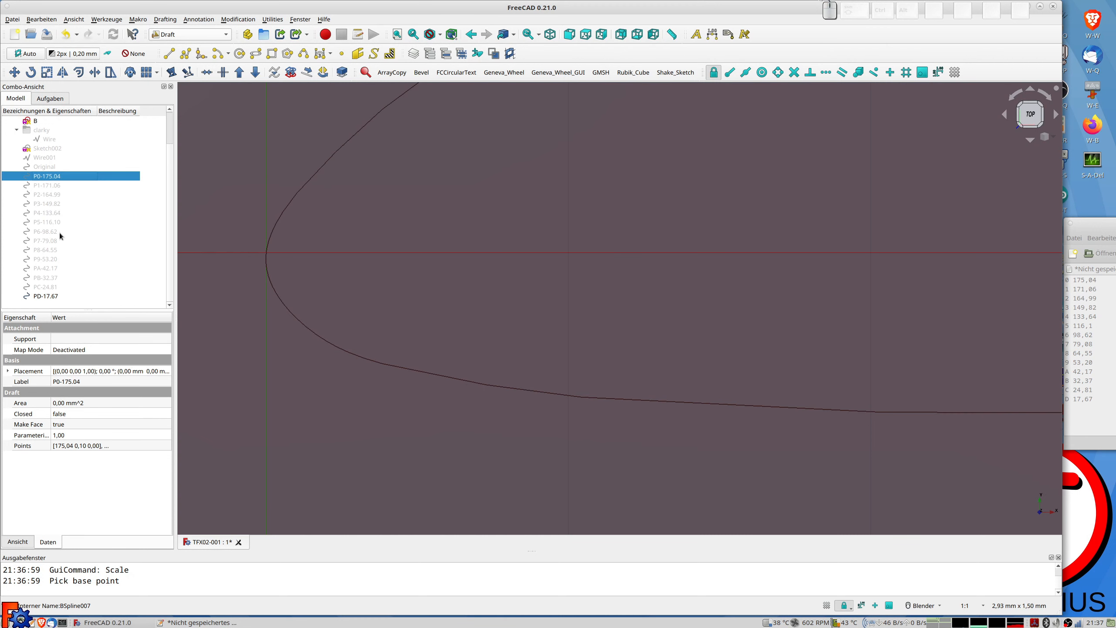
left_click(46, 288, "shift")
key("space")
scroll(466, 286, "down", 10)
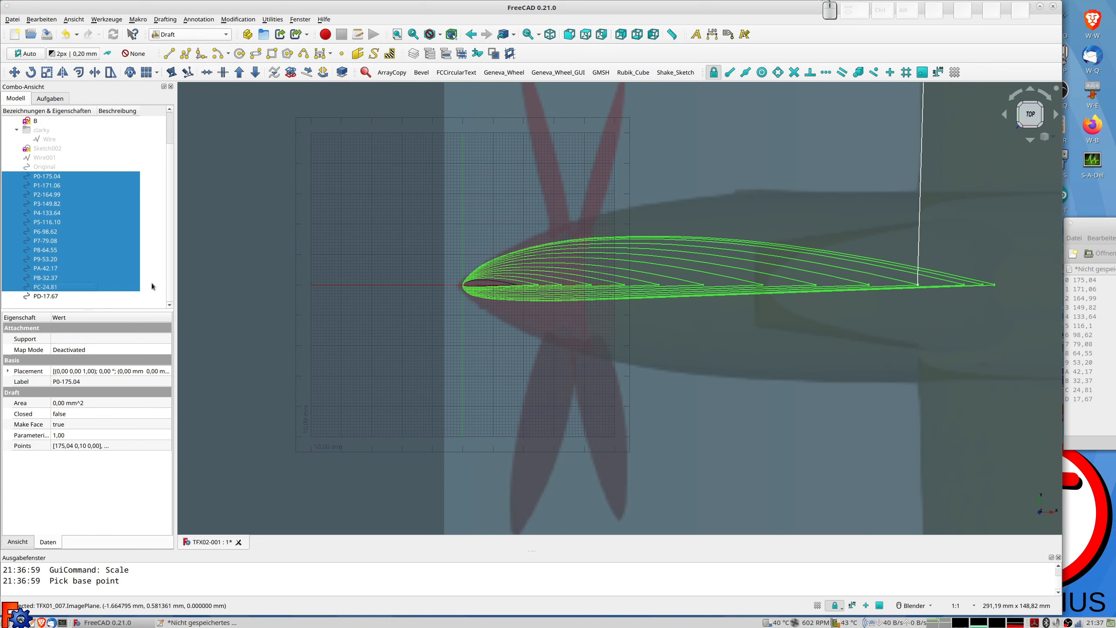
Step: Convert the P0-175.04 airfoil B-spline into a sketch with Draft to Sketch
left_click(47, 176)
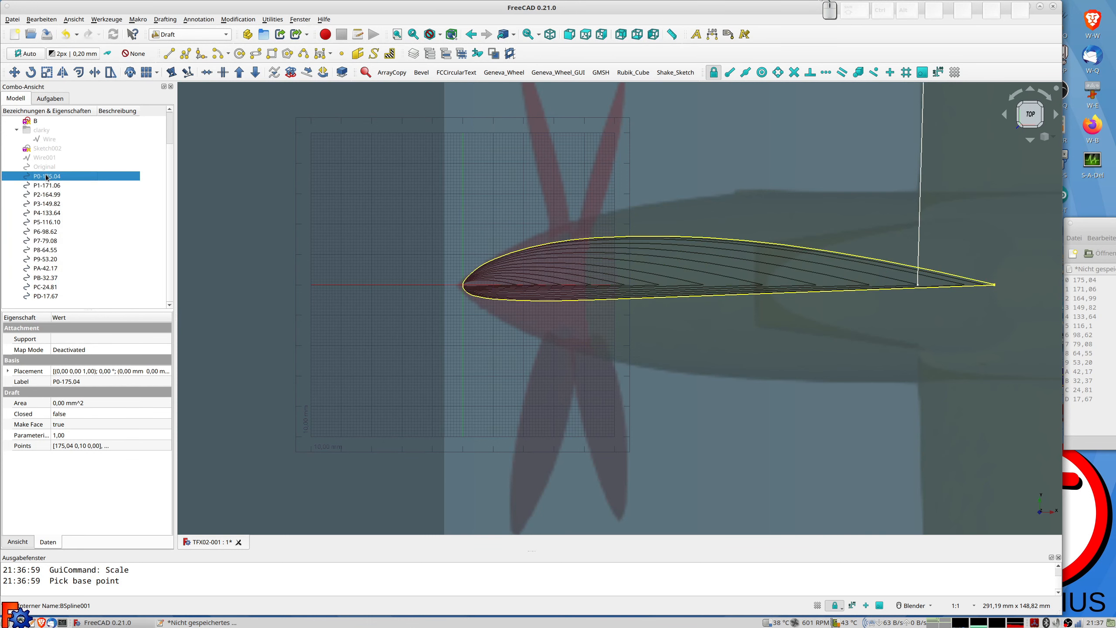
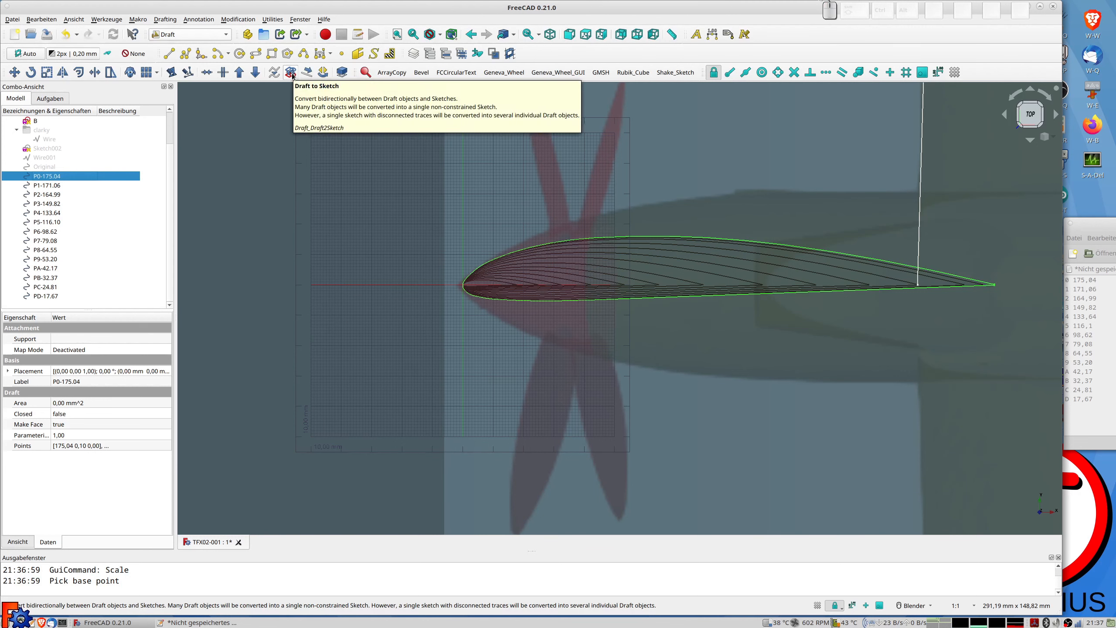
left_click(291, 73)
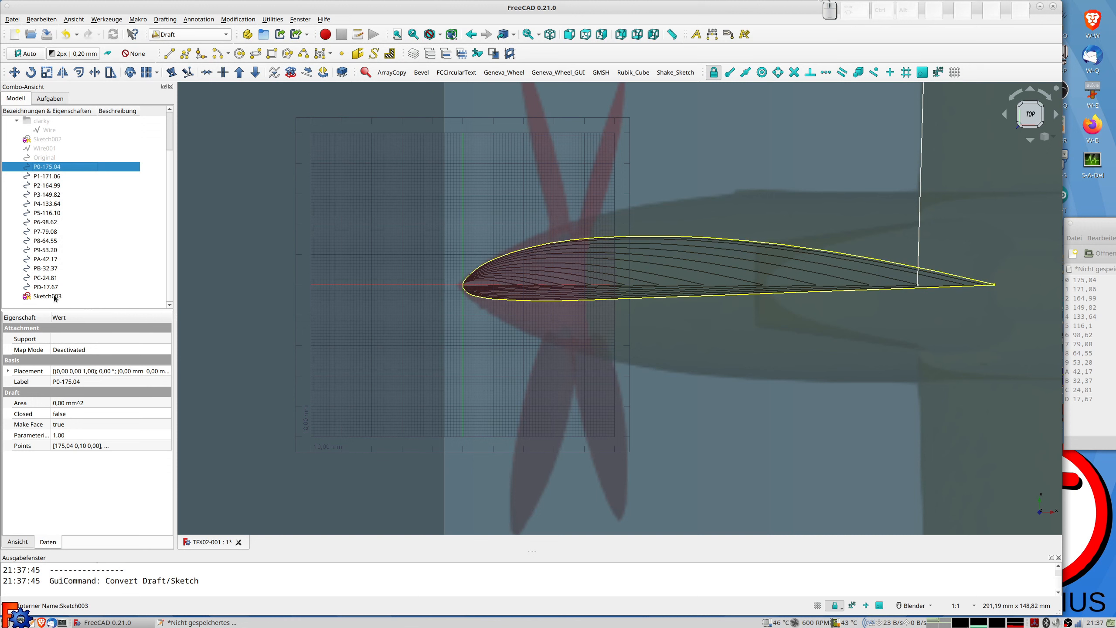
Step: Rename the new sketch converted from the P0-175.04 B-spline as P
left_click(45, 296)
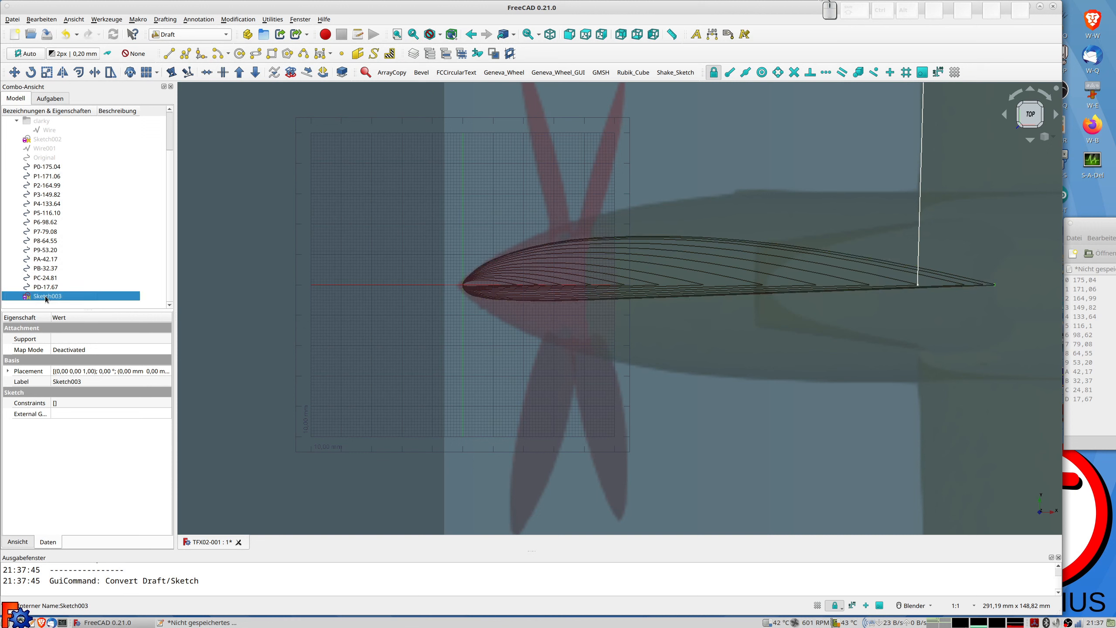
key("F2")
type("P")
key("Return")
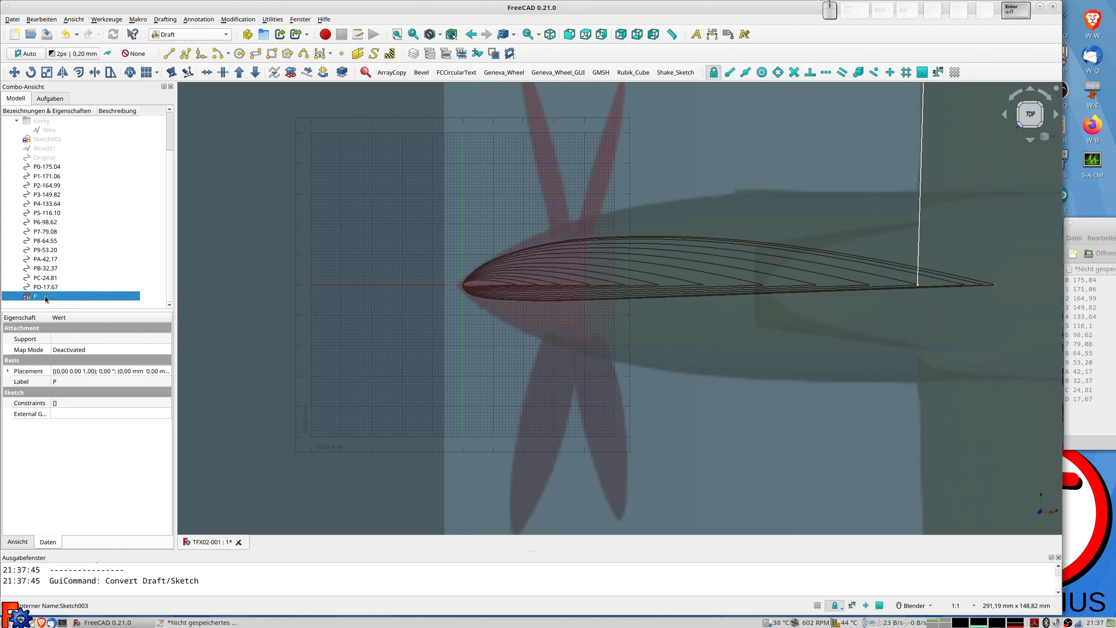
Step: Hide the P0-175.04 B-spline and convert the P1-171.06 B-spline into a sketch
left_click(52, 167)
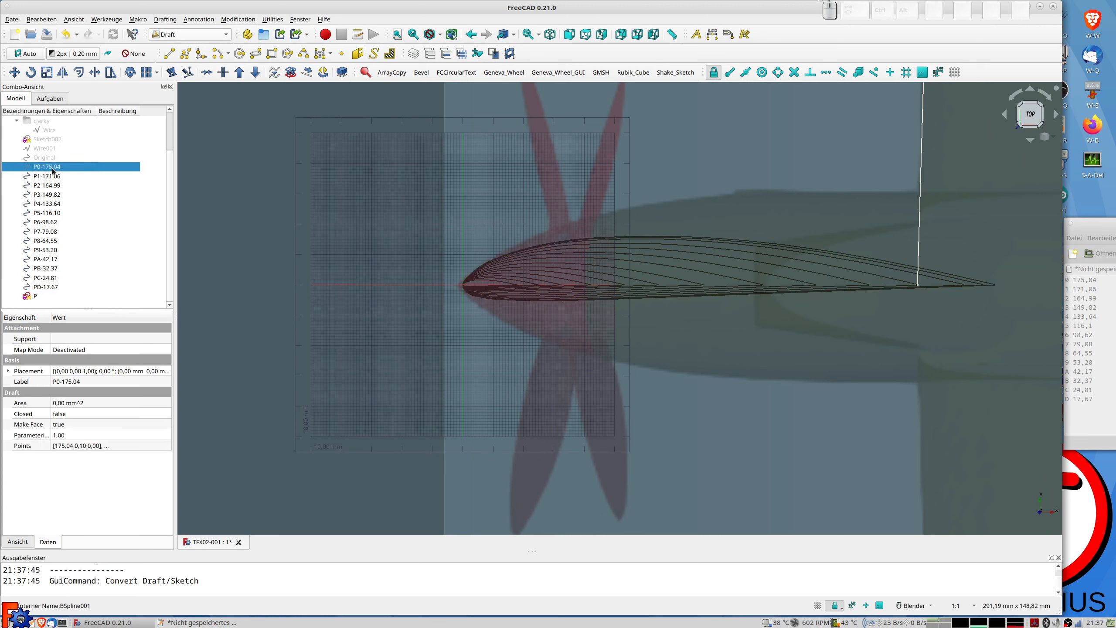
key("d")
key("s")
left_click(51, 176)
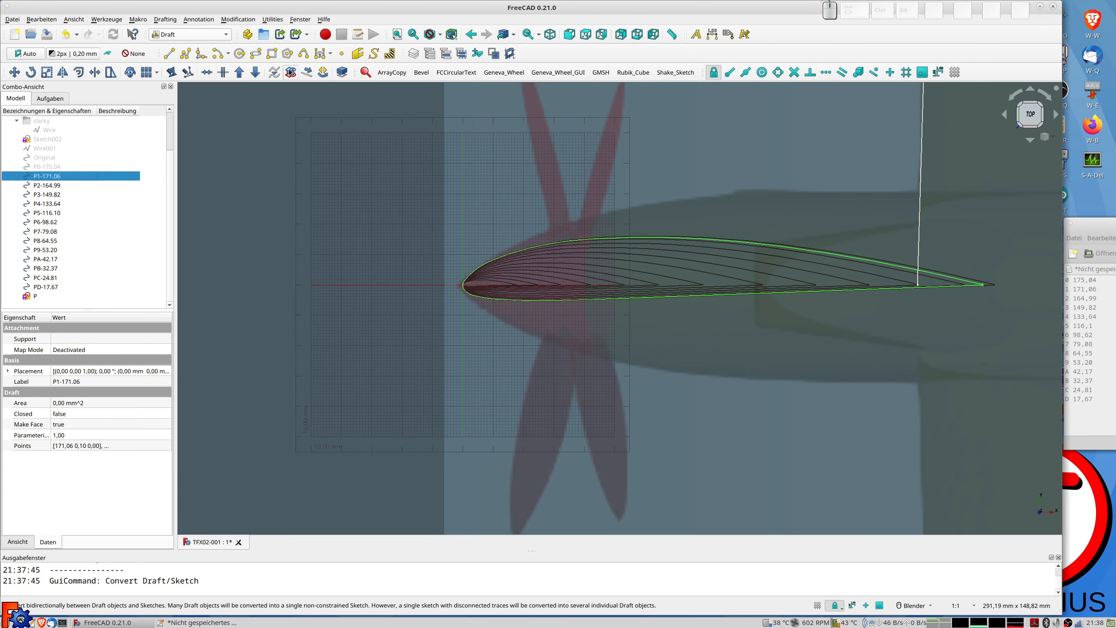
Step: Rename the new sketch converted from the P1-171.06 B-spline as P001
left_click(51, 306)
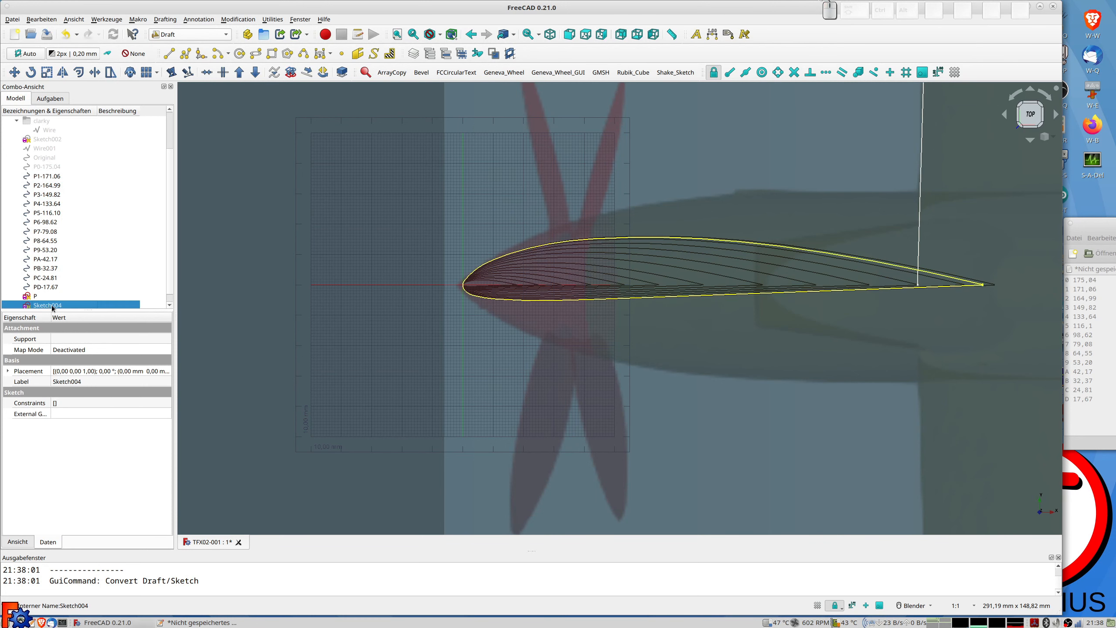
key("F2")
type("P001")
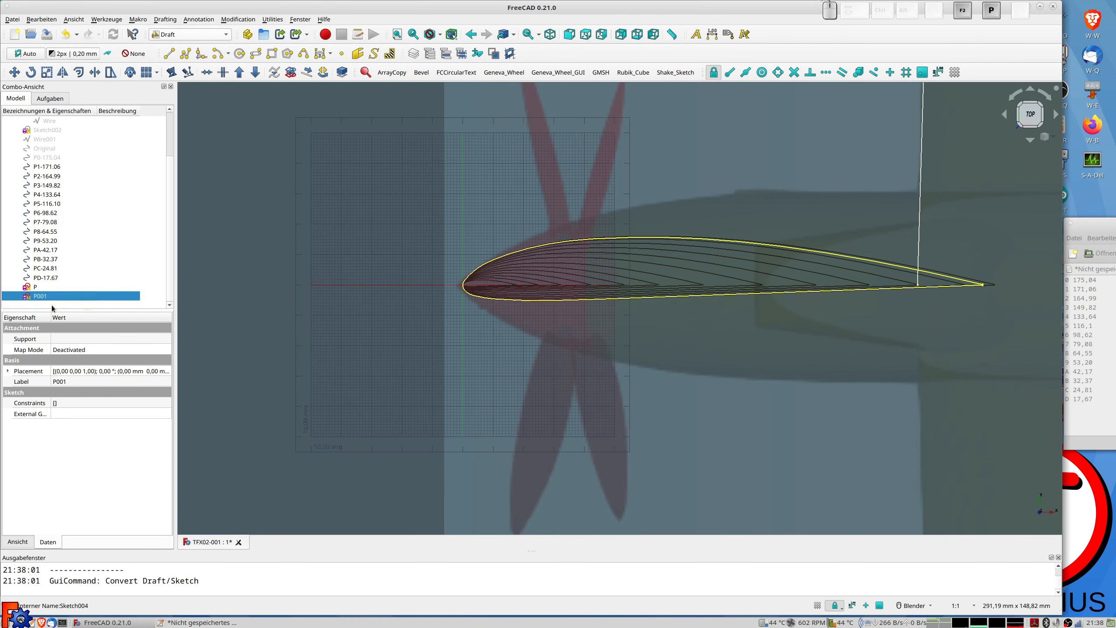
key("Return")
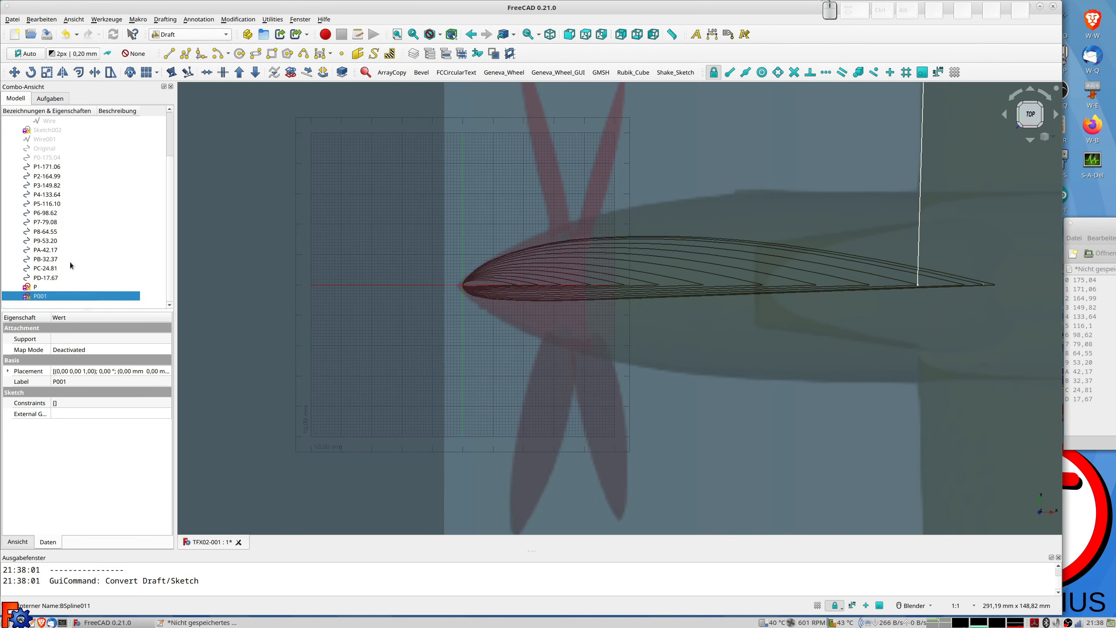
Step: Rename the converted sketch P as P0 and the converted sketch P001 as P1
left_click(40, 288)
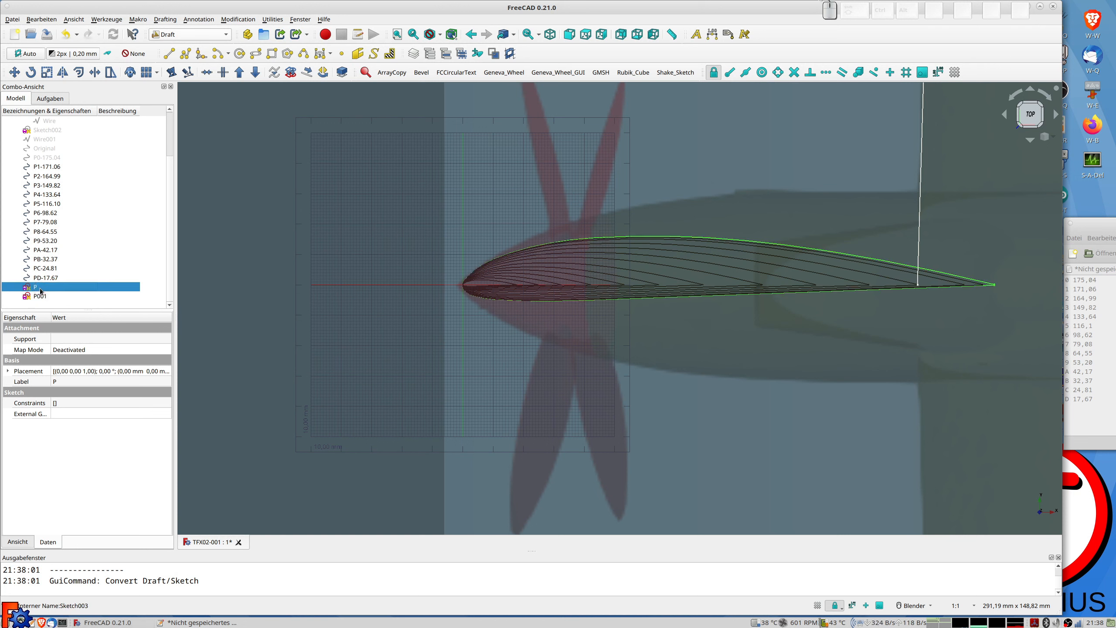
key("F2")
type("P")
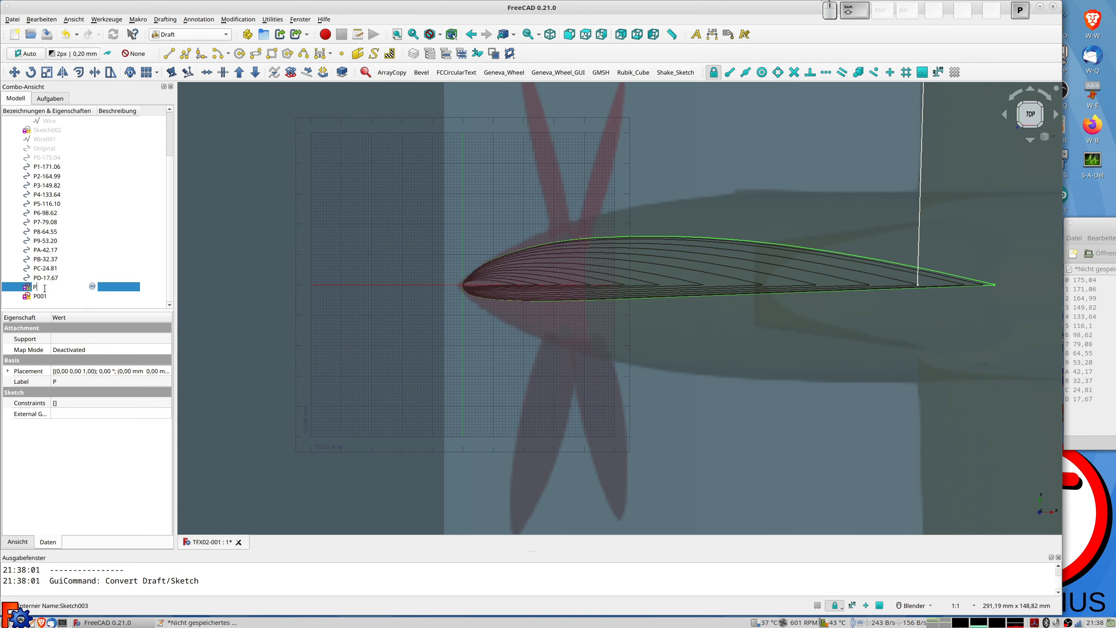
type("0")
key("Return")
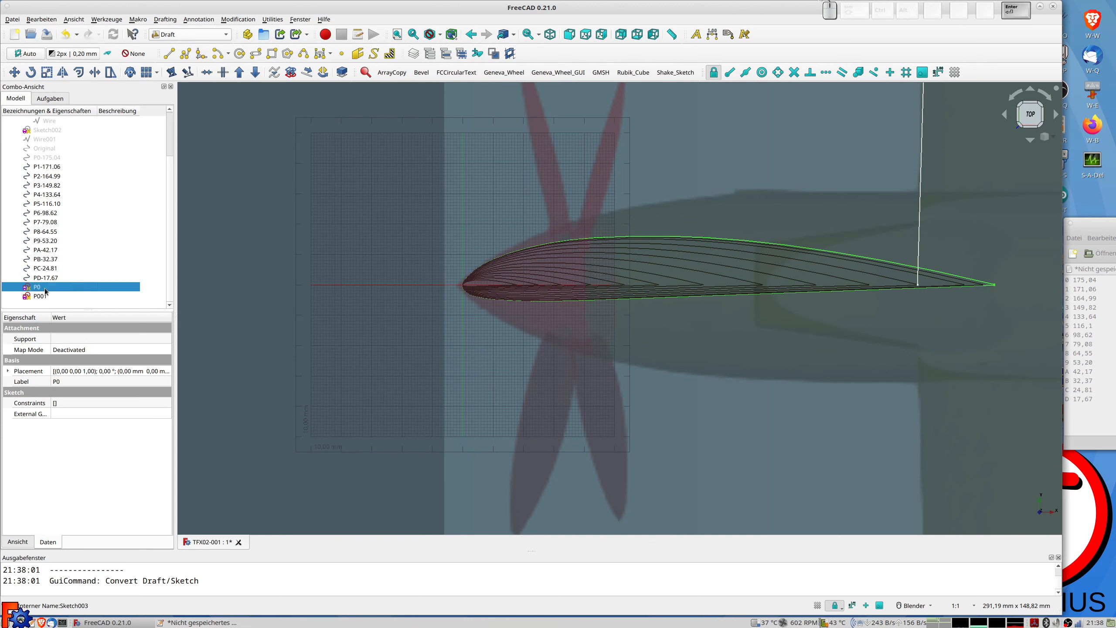
left_click(44, 297)
key("F2")
type("P1")
key("Return")
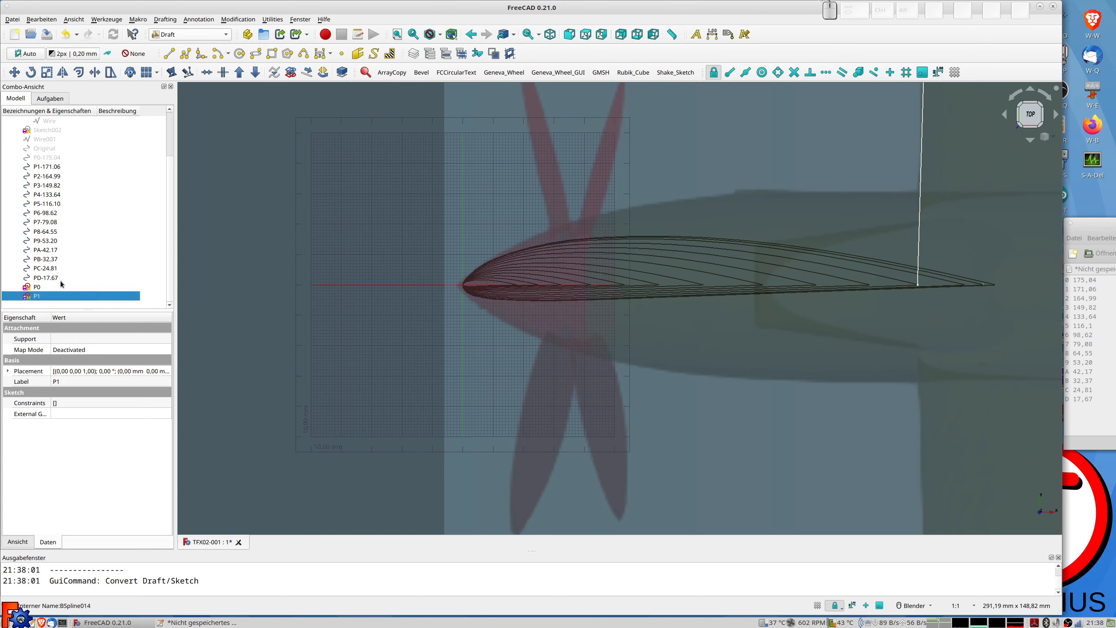
Step: Hide the P1-171.06 B-spline and convert P2-164.99 into a sketch named P2
left_click(48, 165)
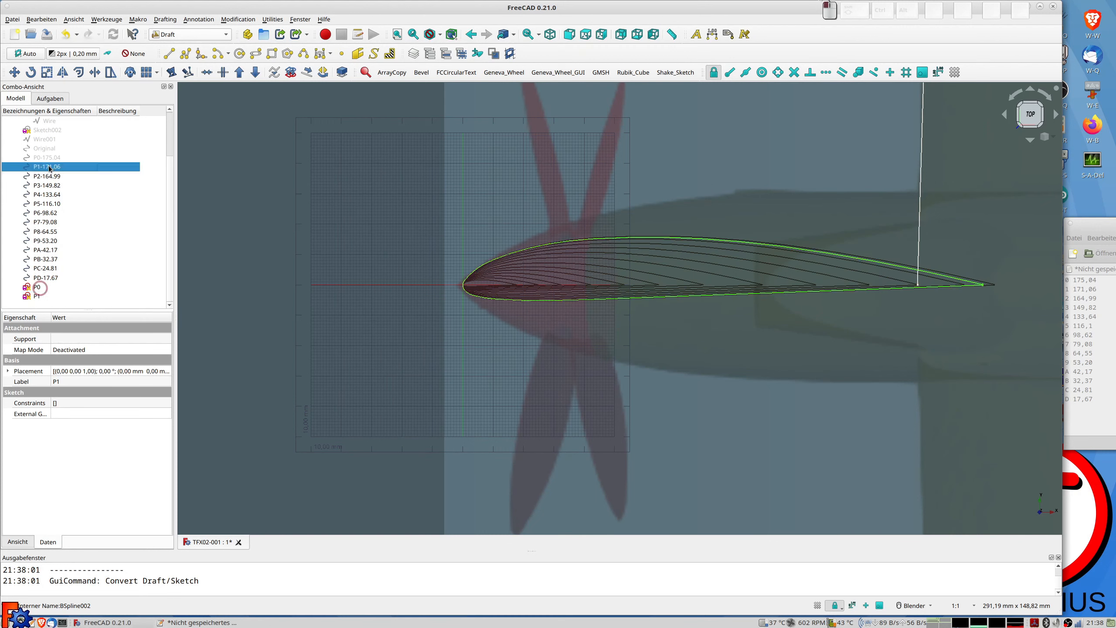
left_click(53, 177)
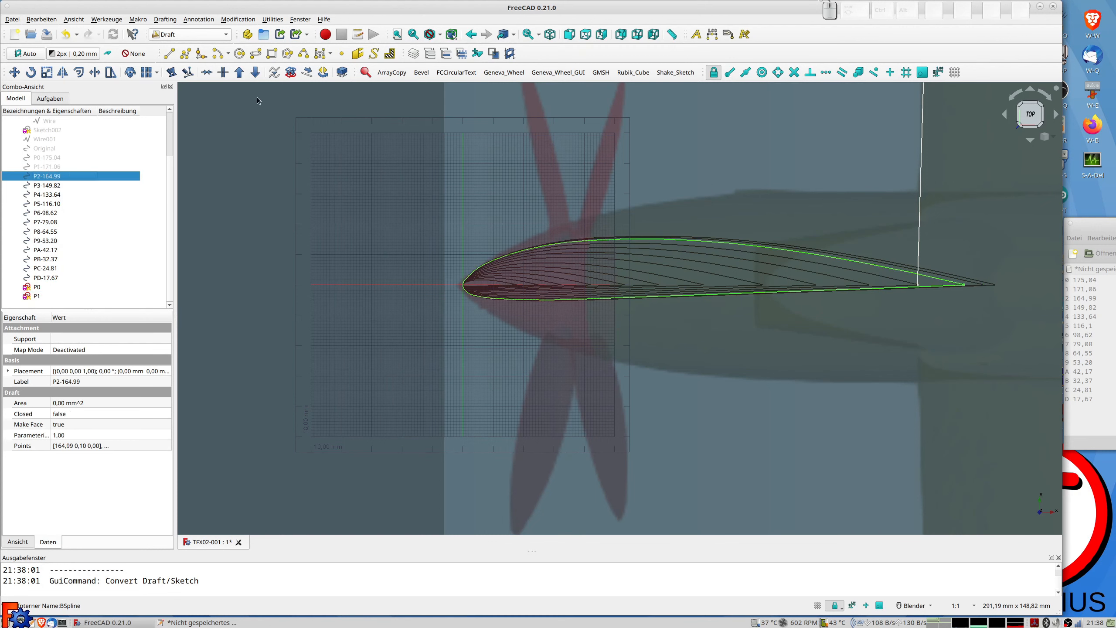
left_click(291, 73)
left_click(50, 305)
key("F2")
type("P2")
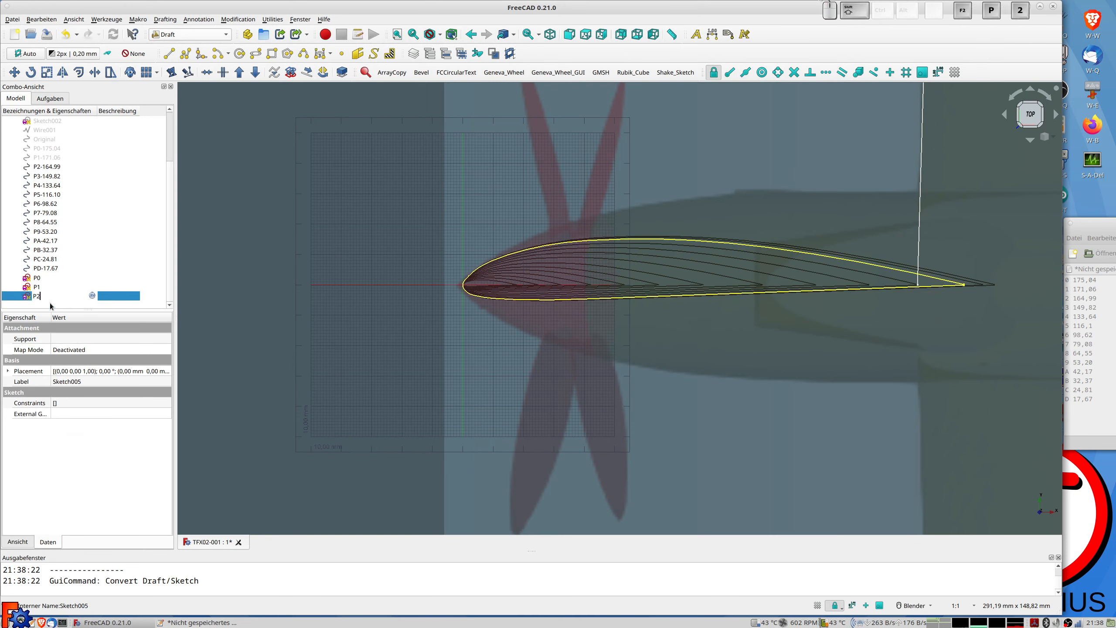
key("Return")
Step: Hide the P2-164.99 B-spline and convert P3-149.82 into a sketch named P3
left_click(49, 169)
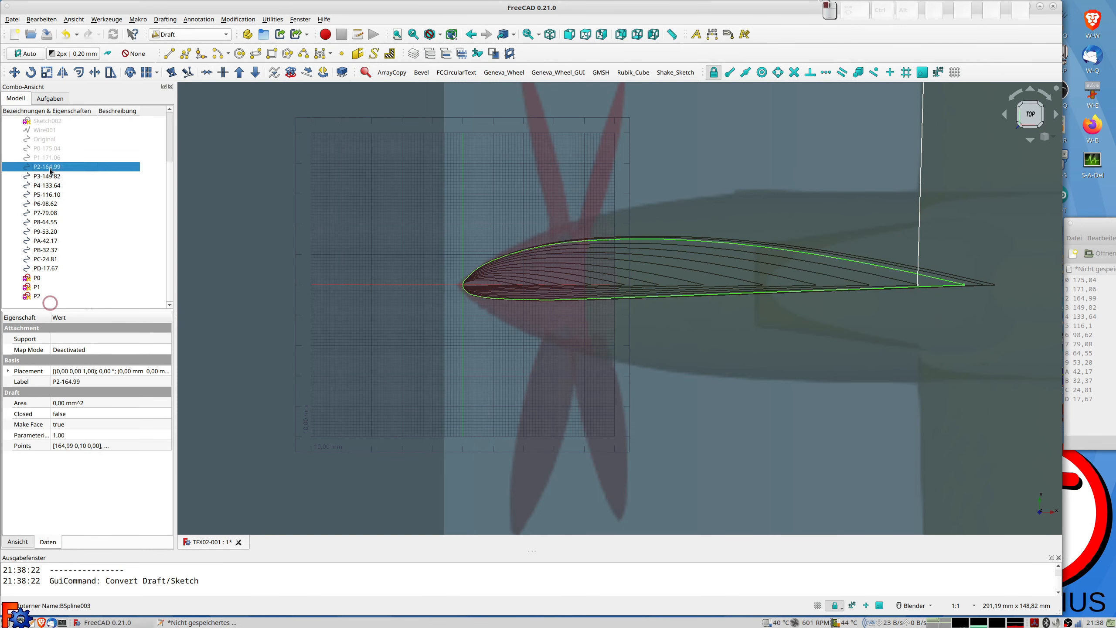
key("space")
left_click(49, 176)
left_click(291, 72)
left_click(47, 304)
key("F2")
type("P3")
key("Return")
Step: Convert the P6-98.62 B-spline into a sketch named P6
left_click(45, 176)
left_click(290, 73)
left_click(47, 305)
key("F2")
type("P6")
key("Return")
Step: Hide the already converted rib B-splines and convert P9-53.20 into a sketch named P9
left_click(45, 167)
key("space")
left_click(45, 167)
key("space")
left_click(45, 176)
left_click(291, 73)
left_click(47, 304)
key("F2")
type("P9")
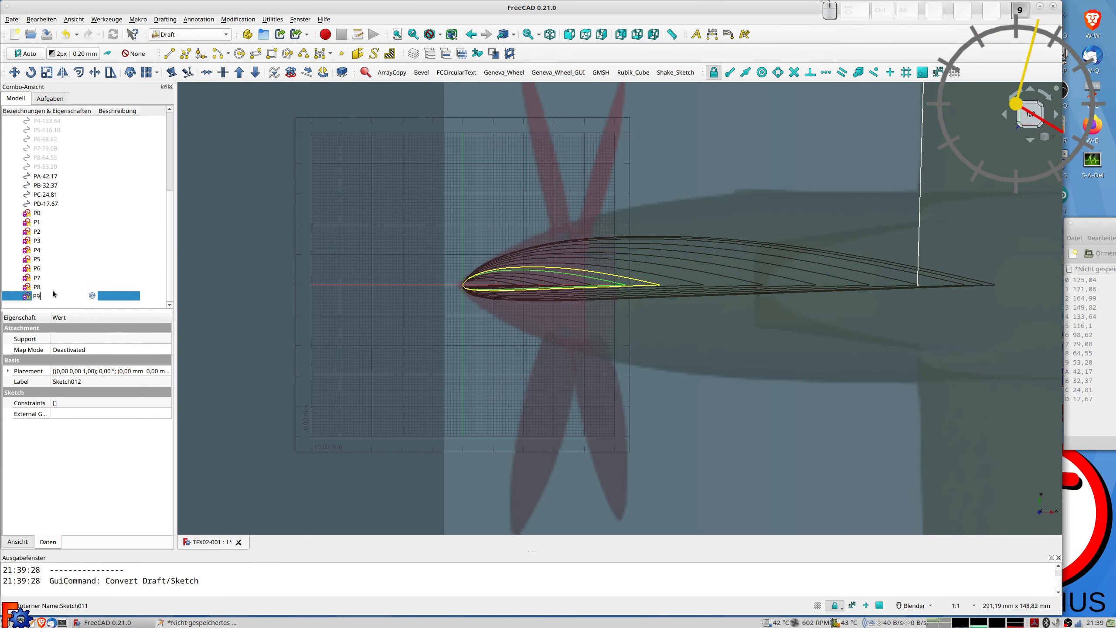
key("Return")
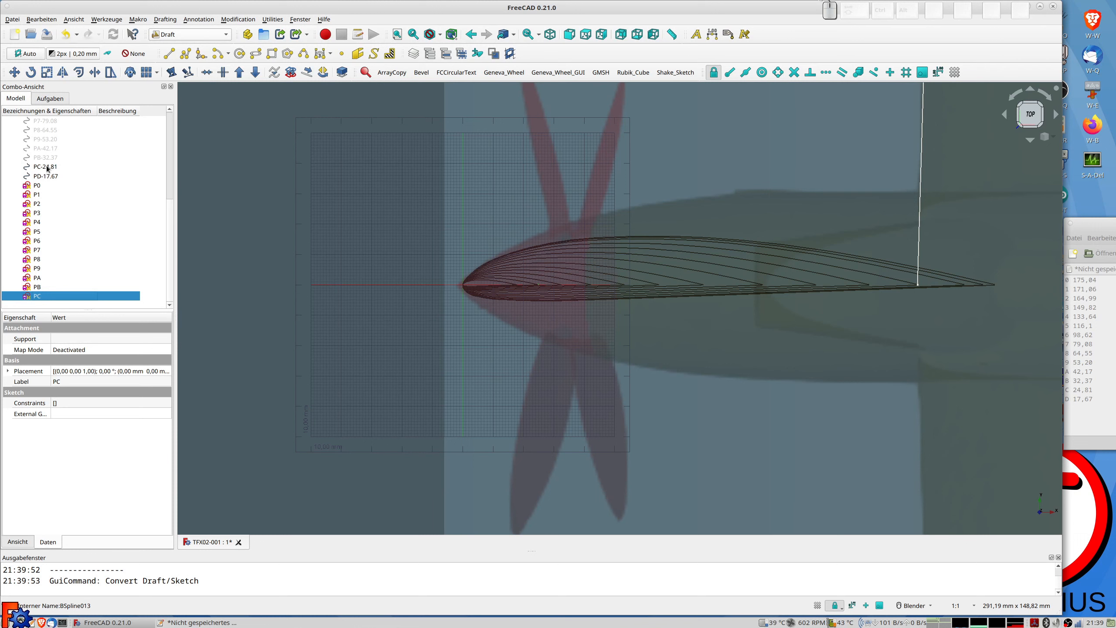
Step: Convert the PD-17.67 B-spline into a sketch named PD, and hide the PC-24.81 and PD-17.67 B-splines
left_click(46, 166)
key("space")
left_click(46, 176)
left_click(291, 73)
key("space")
scroll(75, 262, "down", 1)
left_click(49, 297)
key("F2")
type("PD")
key("Return")
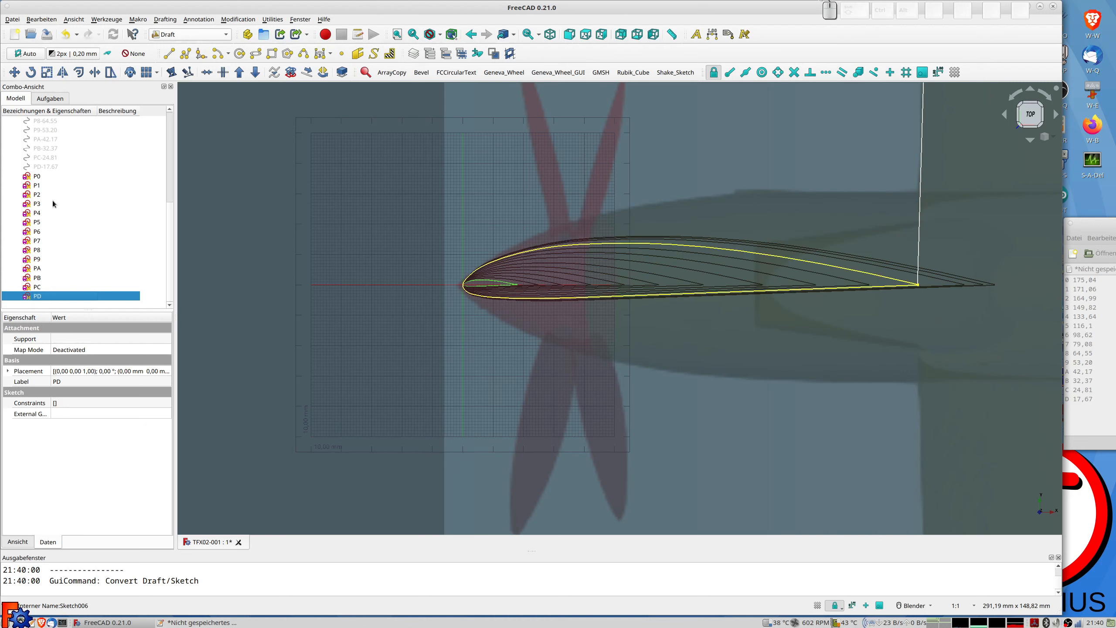
Step: In the P0 sketch, draw a short line at the open trailing edge and make its upper end coincident with the spline's upper endpoint
left_click(38, 177)
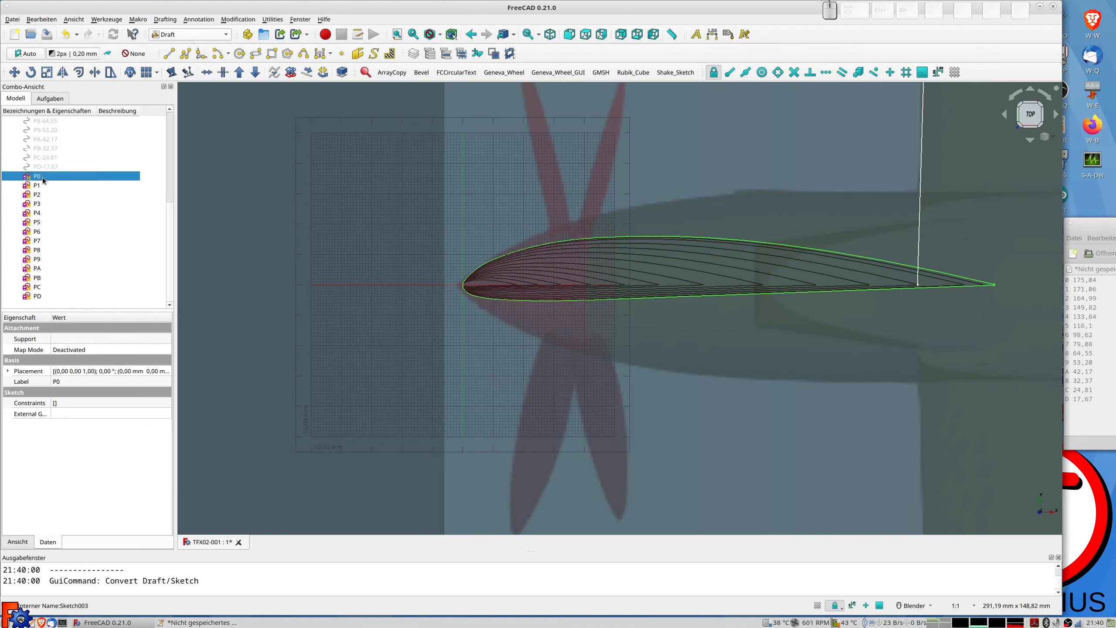
double_click(42, 177)
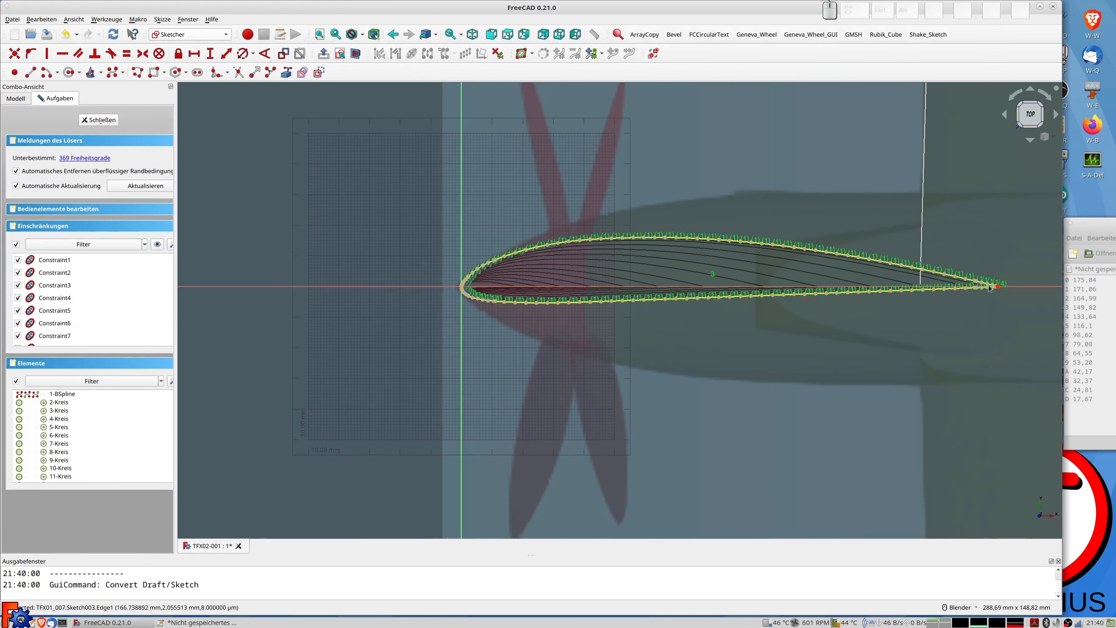
scroll(989, 288, "up", 12)
scroll(593, 266, "up", 10)
scroll(592, 262, "up", 1)
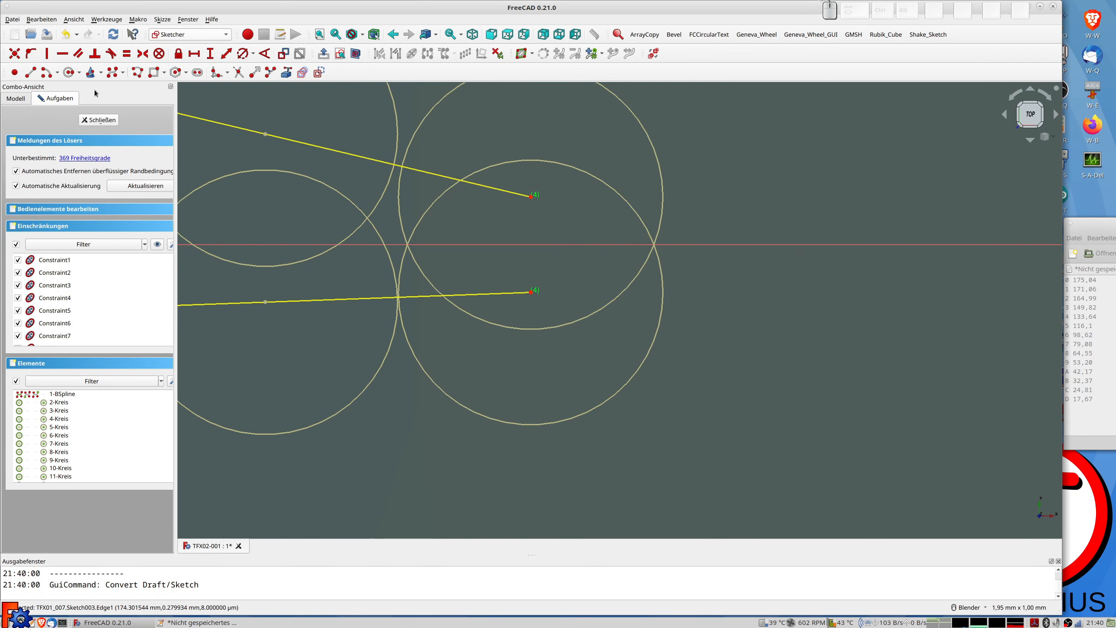
left_click(30, 72)
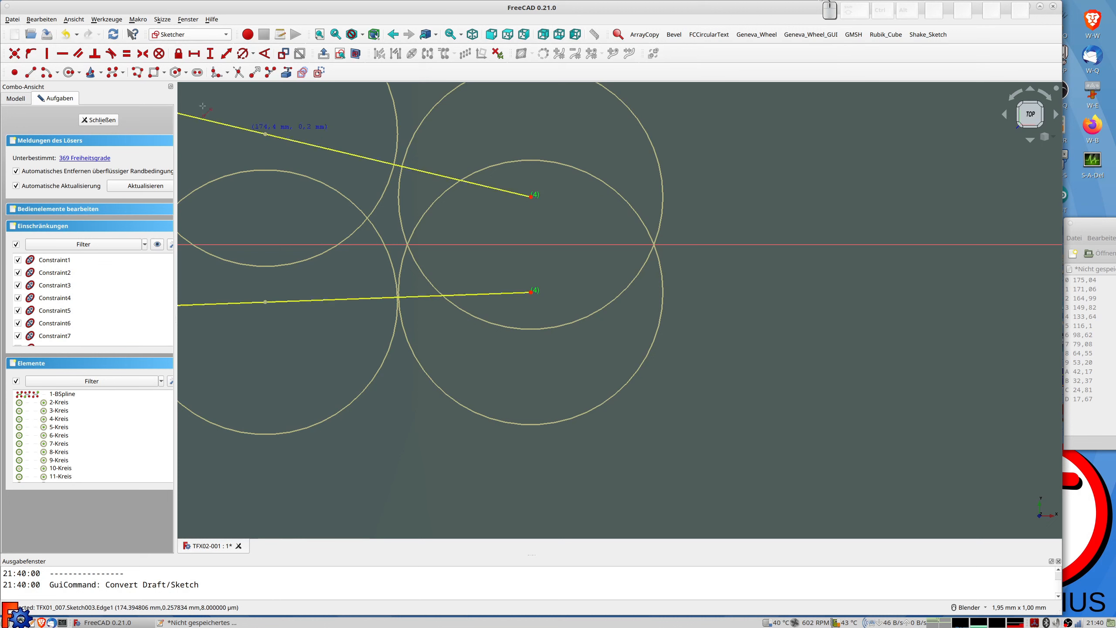
left_click(541, 207)
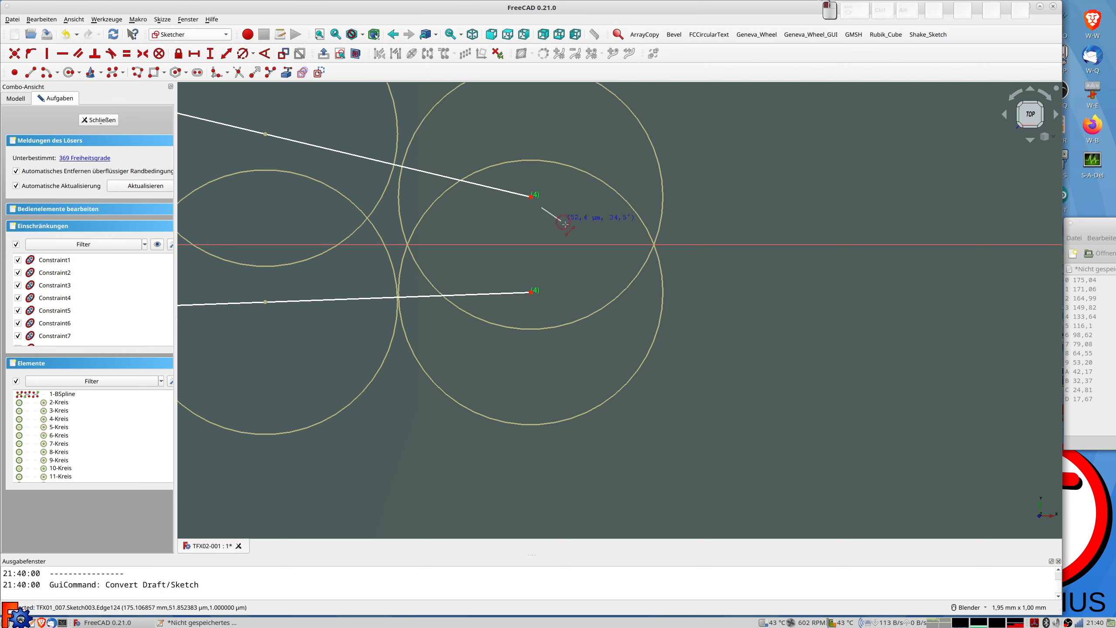
left_click(562, 280)
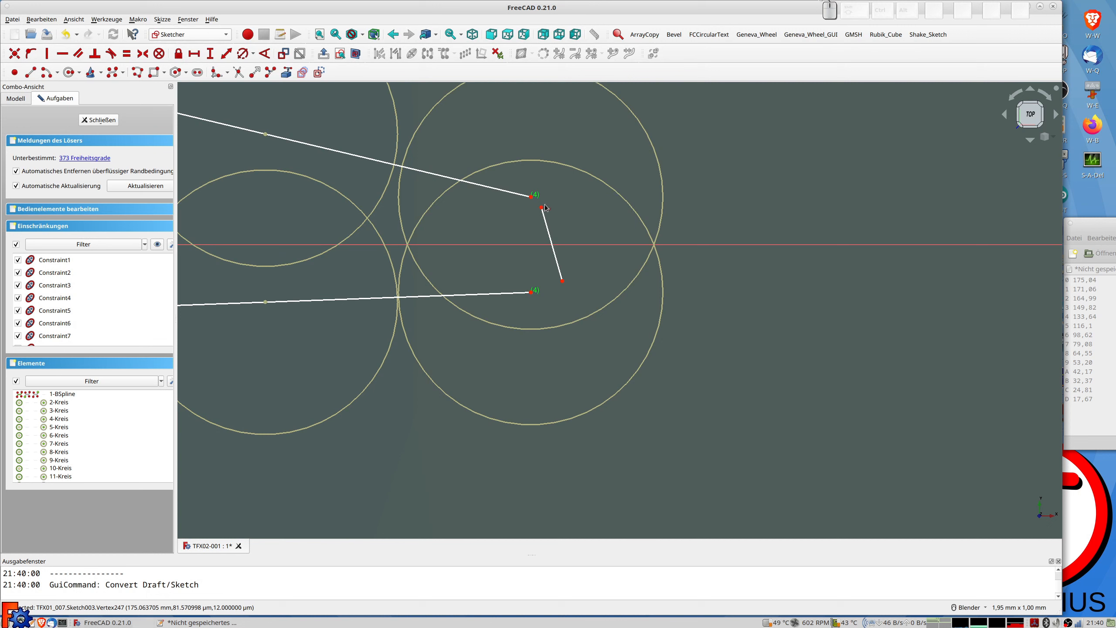
key("Escape")
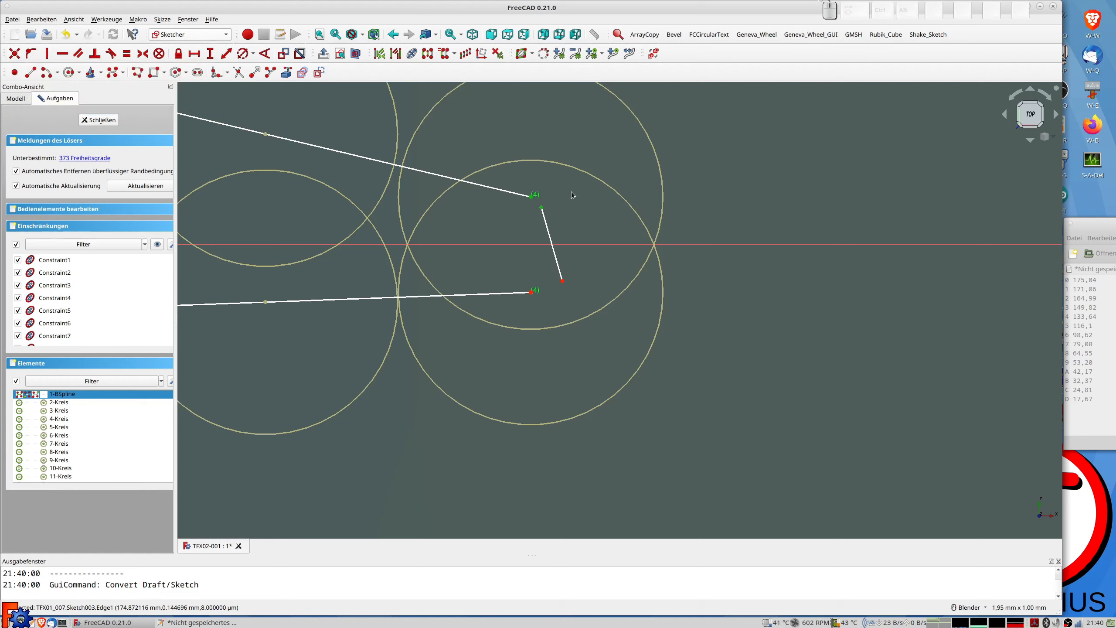
key("c")
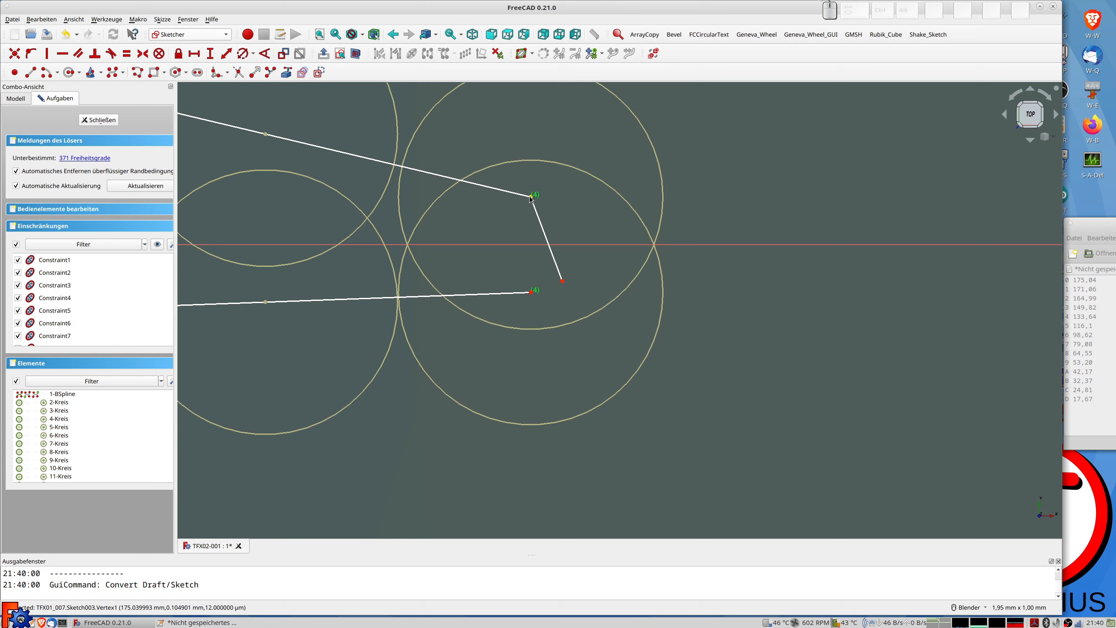
Step: Try to make the trailing-edge line's lower end coincident with the spline's lower endpoint, then undo the constraint
left_click(563, 281)
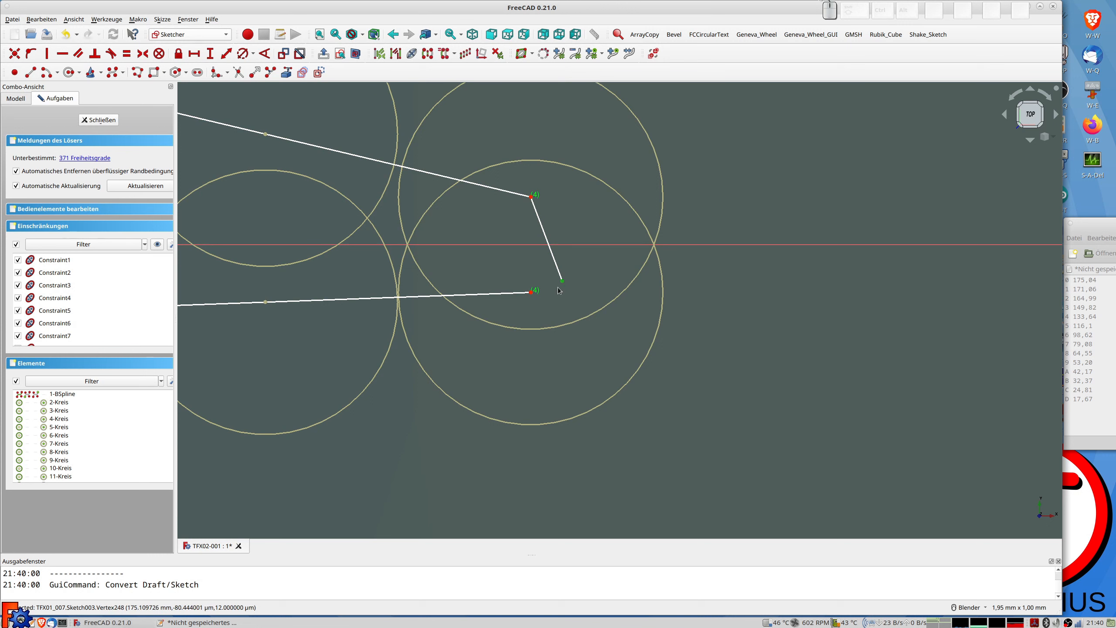
left_click(531, 293)
key("c")
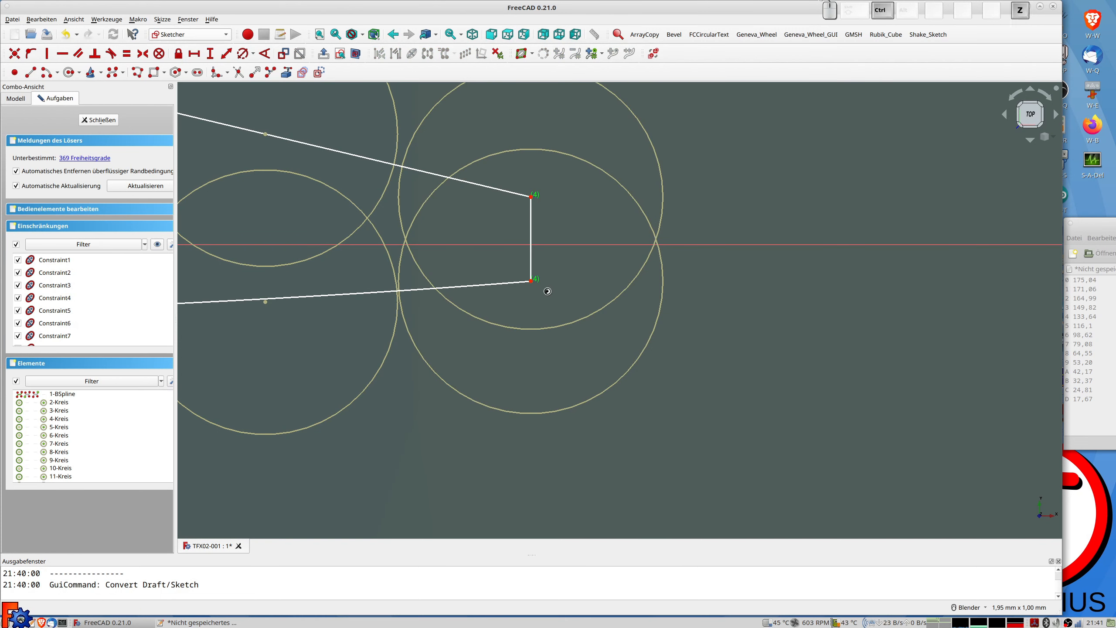
key("ctrl+z")
Step: Move the line's lower end close to the spline's lower endpoint, try the coincident constraint again, and undo it
left_click_drag(563, 281, 525, 280)
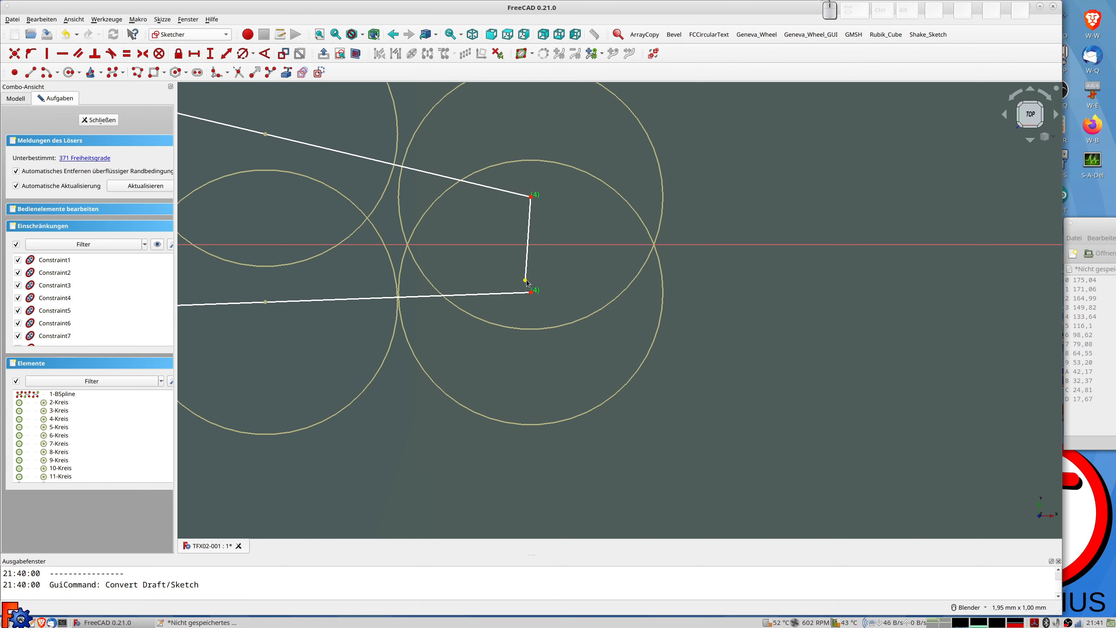
left_click(531, 293)
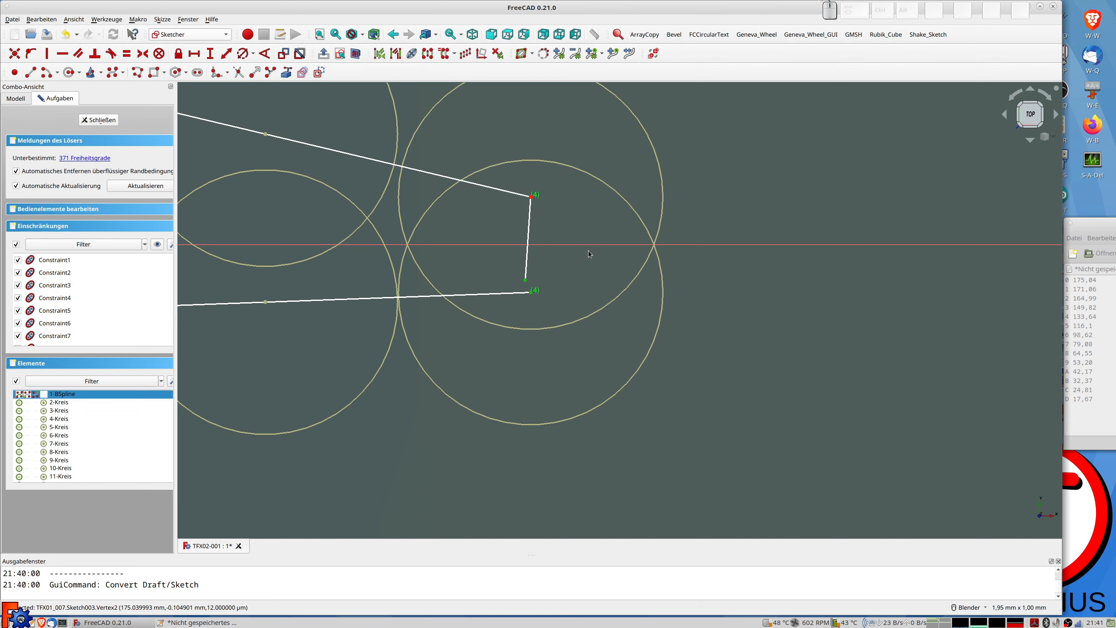
key("c")
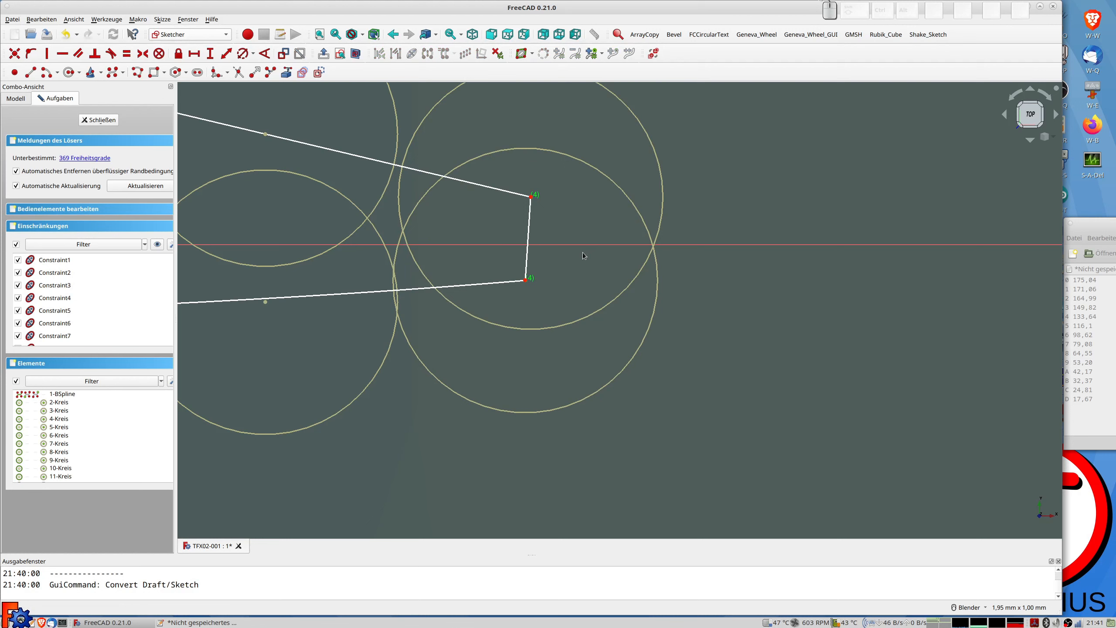
key("ctrl+z")
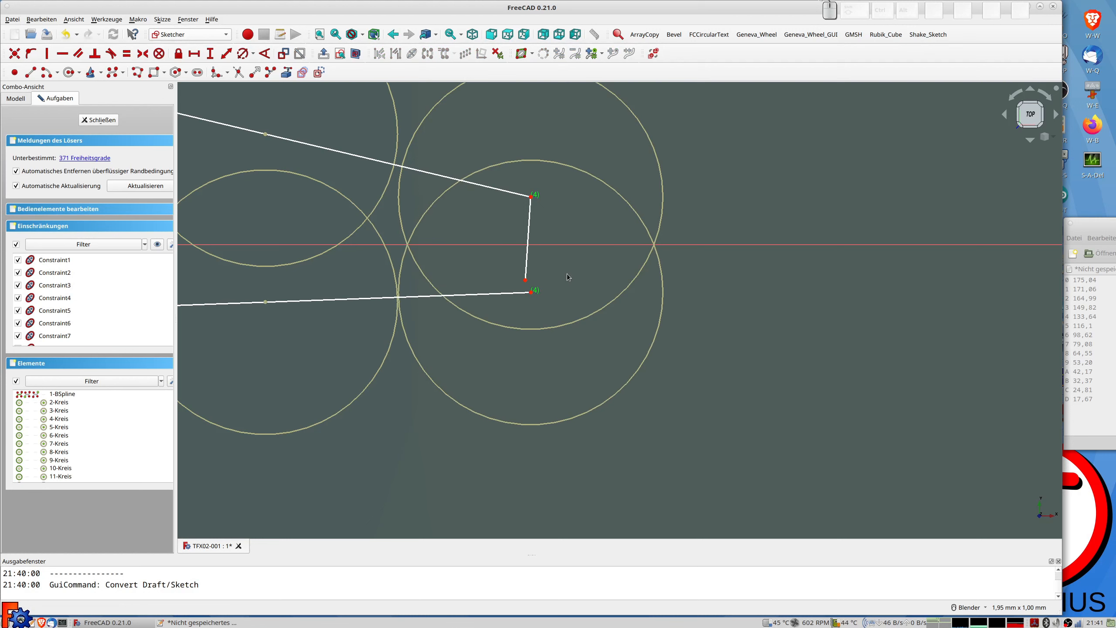
Step: Lock the spline's lower endpoint, make the line's lower end coincident with it, and close the P0 sketch
left_click(531, 293)
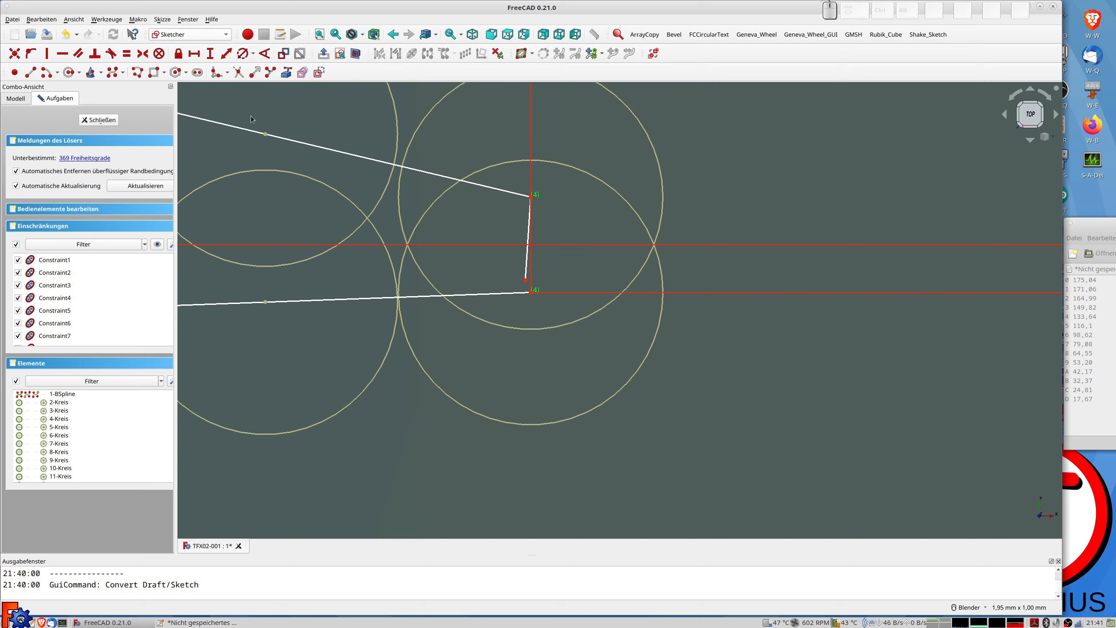
scroll(525, 263, "down", 5)
scroll(525, 263, "up", 5)
scroll(523, 263, "up", 2)
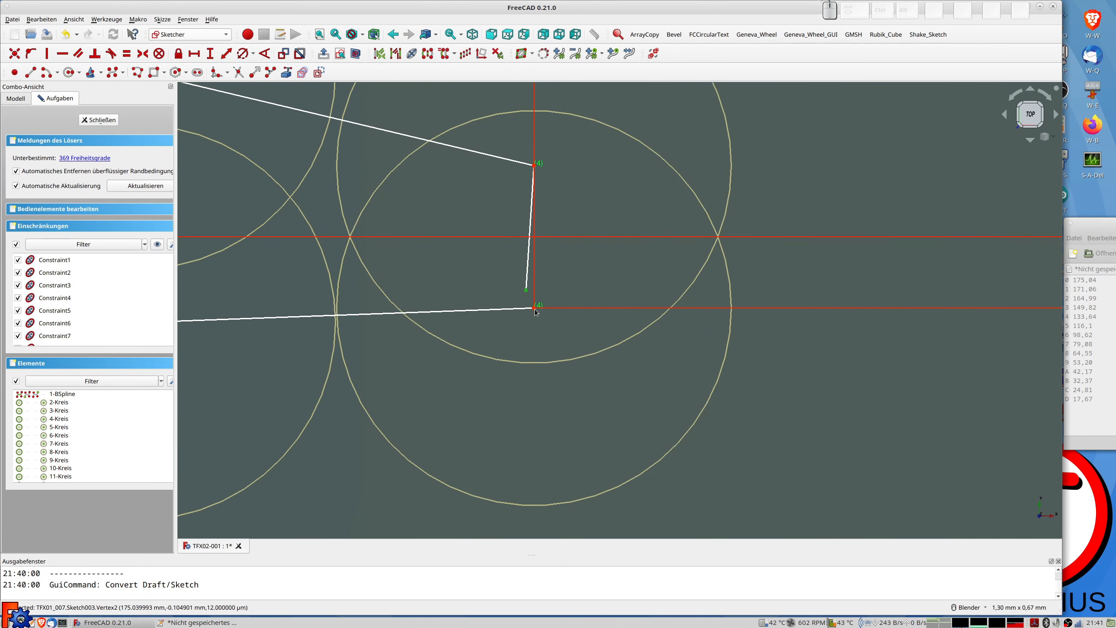
left_click(584, 262)
left_click(99, 119)
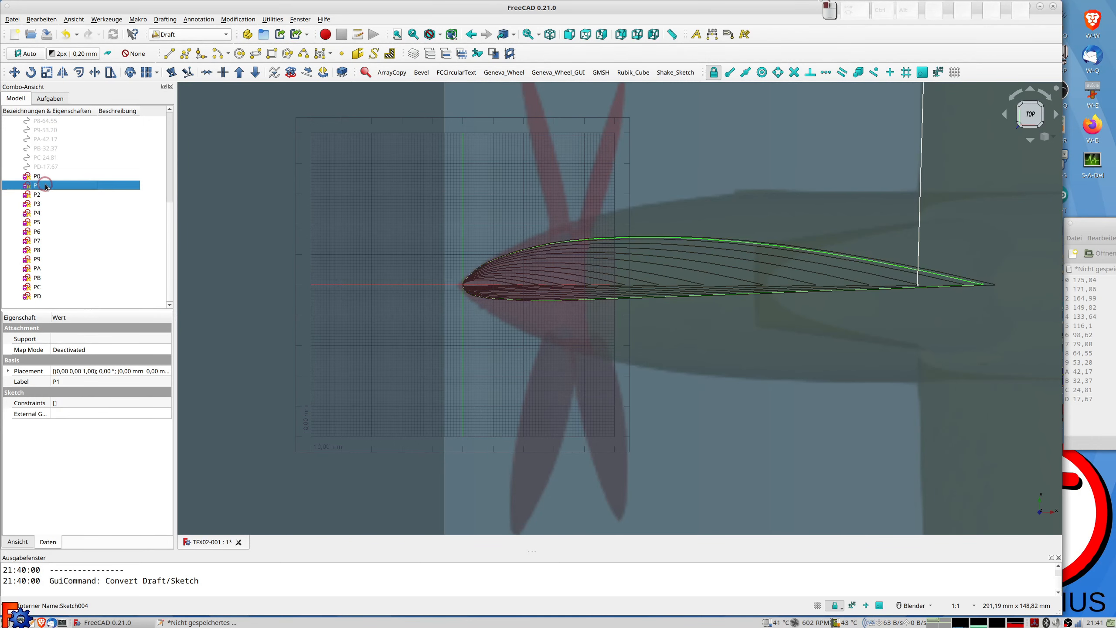
Step: Open sketch P1 for editing and lock the upper and lower spline endpoints at its trailing edge
double_click(42, 177)
scroll(954, 277, "up", 10)
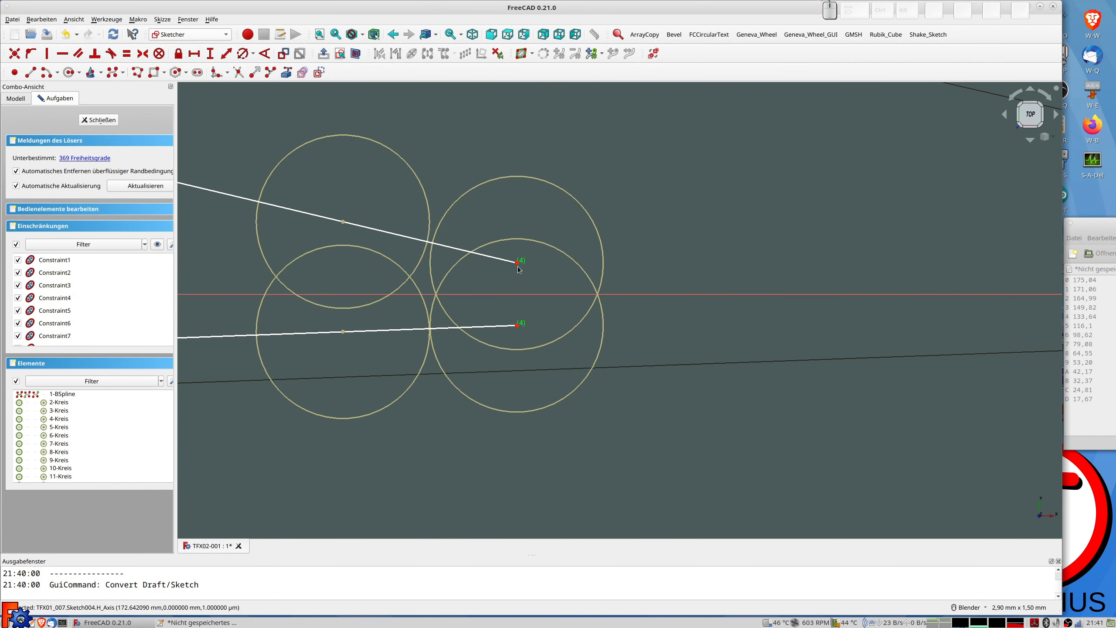
left_click(517, 262)
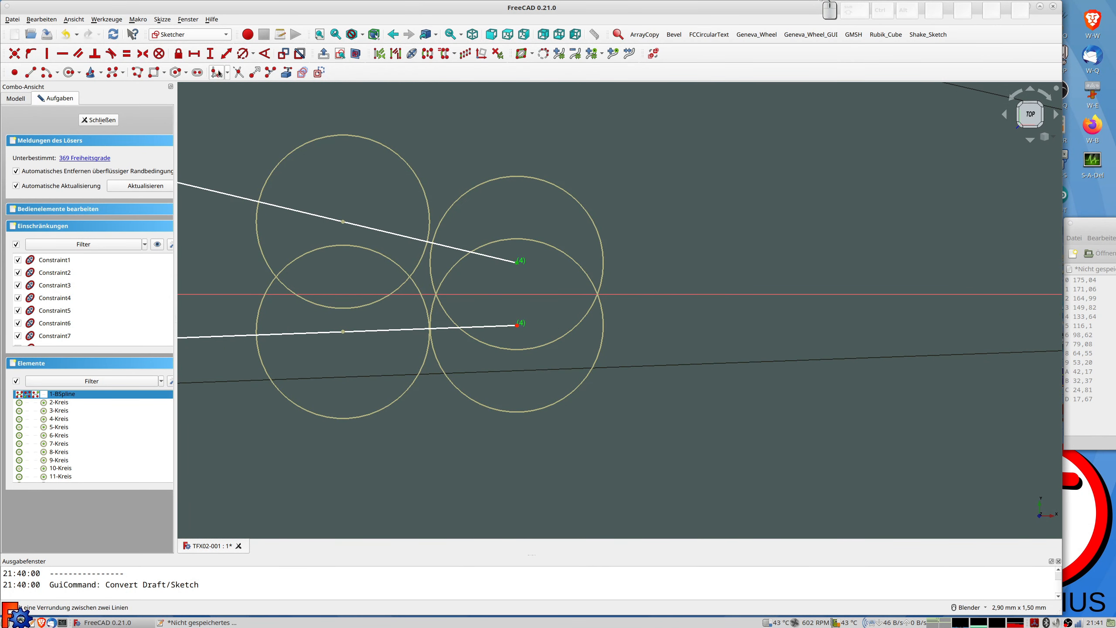
left_click(178, 54)
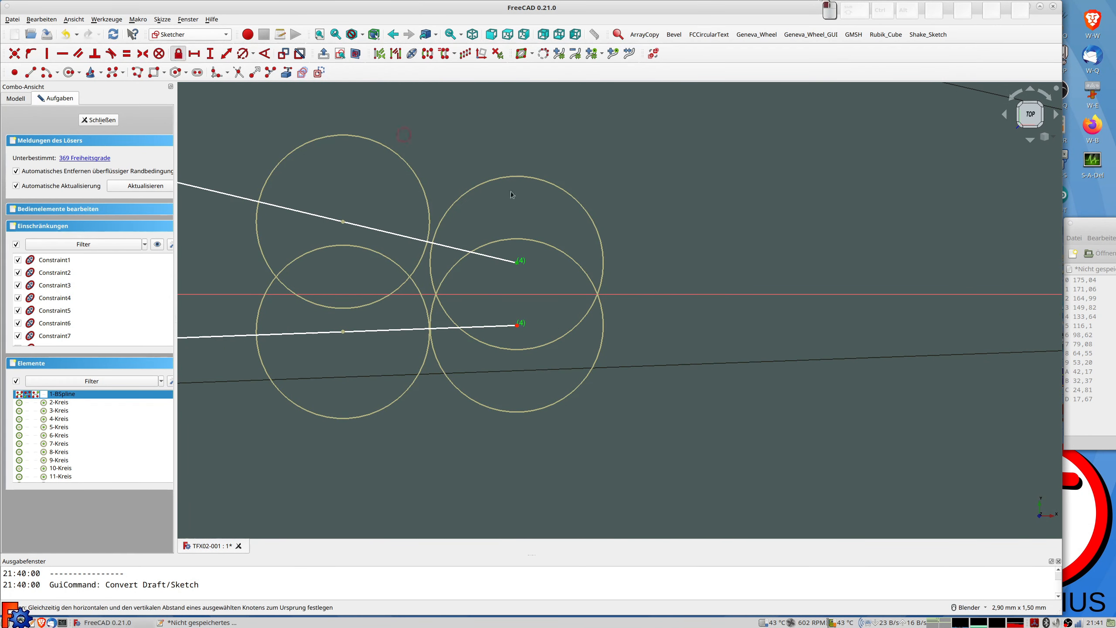
left_click(517, 326)
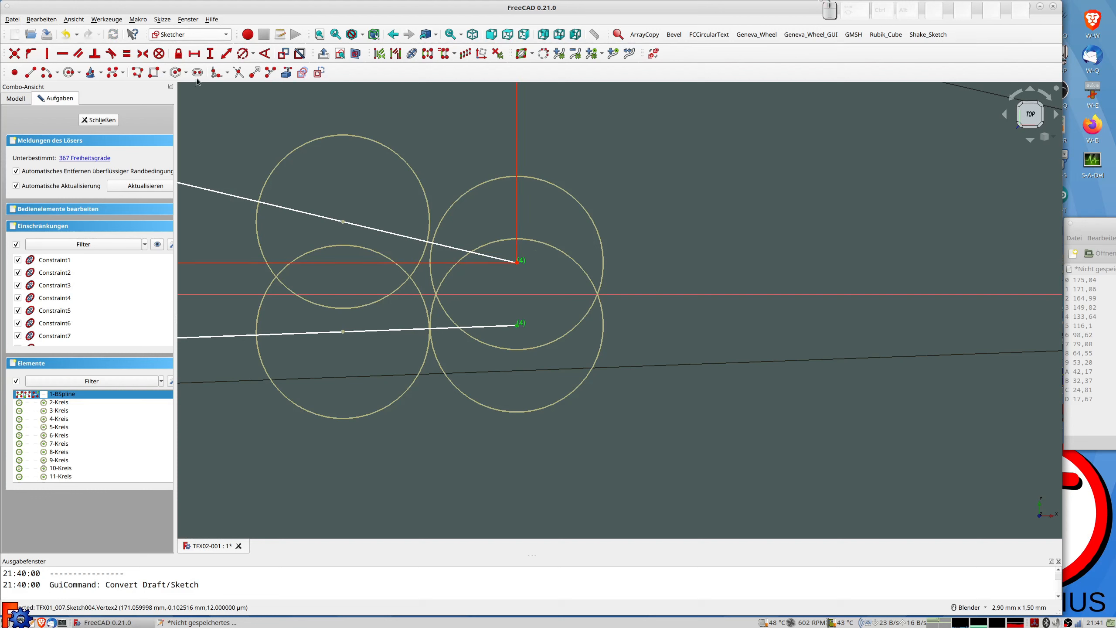
left_click(179, 55)
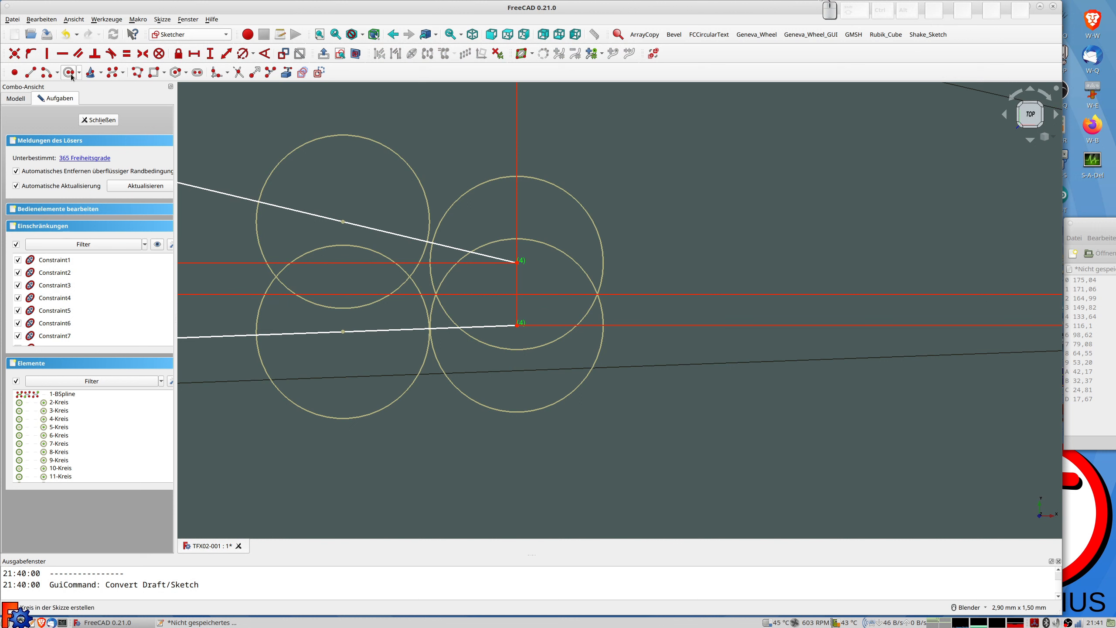
Step: Draw a short line at P1's open trailing edge and make its upper end coincident with the spline's upper endpoint
left_click(40, 58)
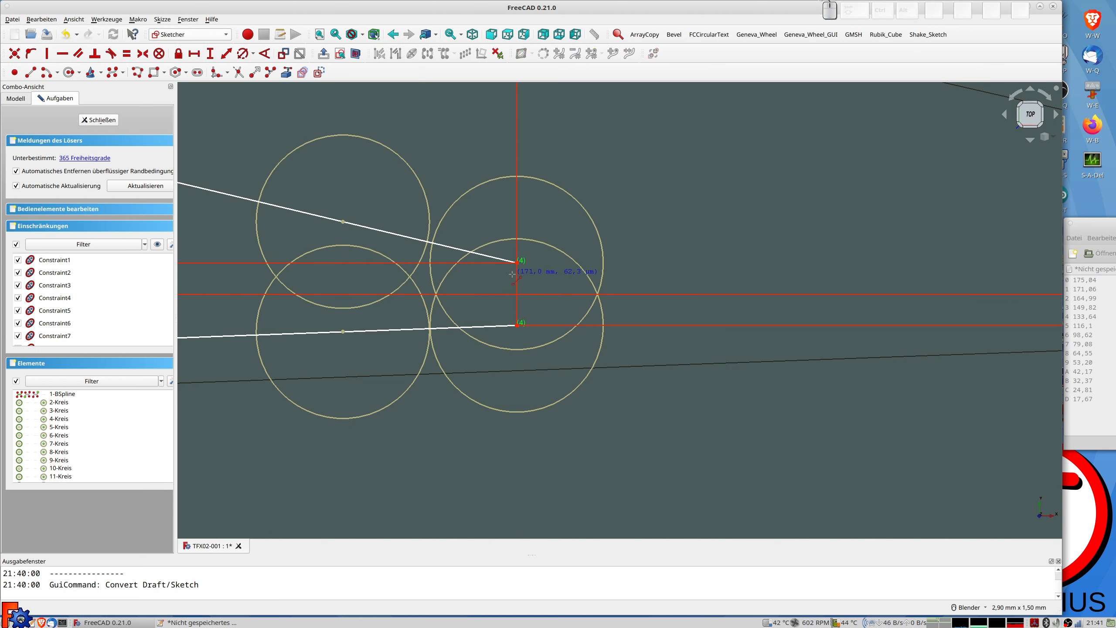
left_click(528, 305)
scroll(537, 276, "up", 5)
left_click(500, 261)
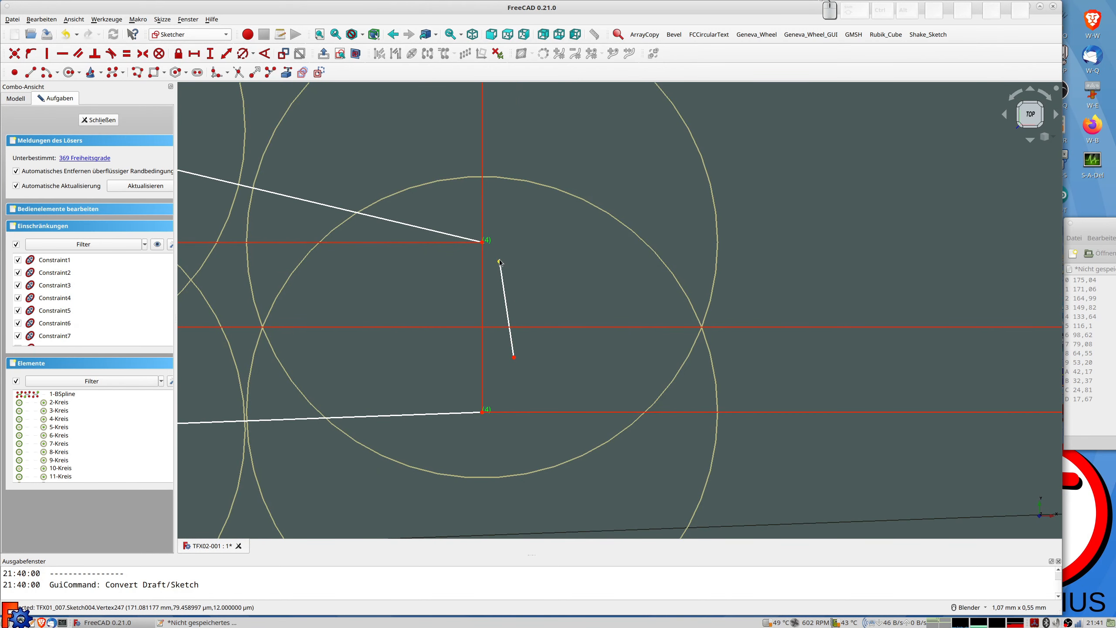
left_click(482, 242)
key("c")
Step: Make the line's lower end coincident with the spline's lower endpoint and close the P1 sketch
left_click(514, 358)
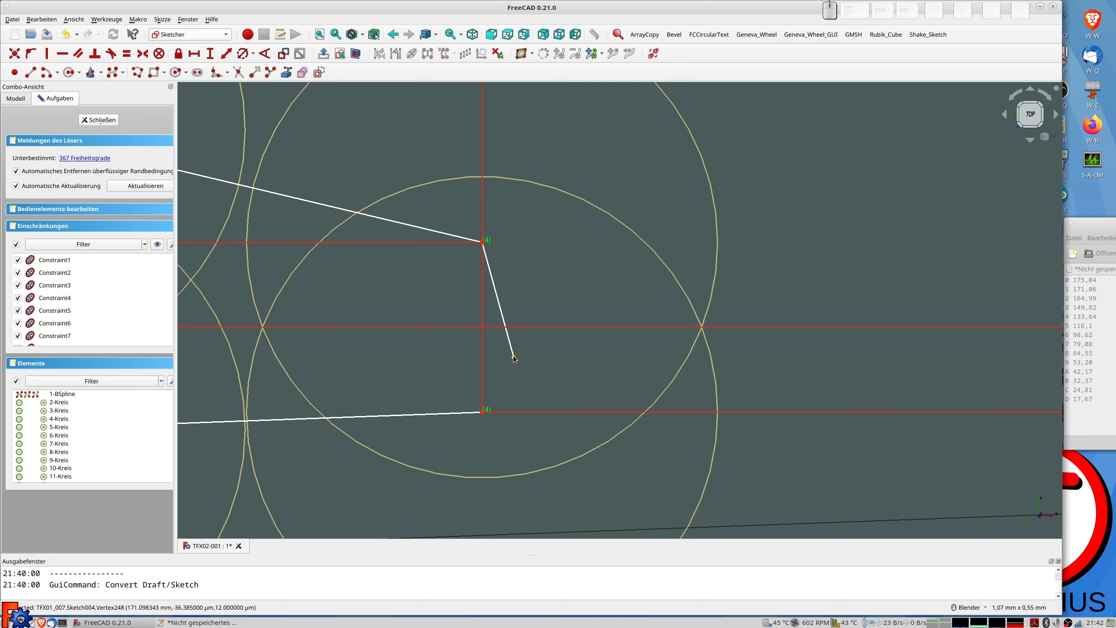
left_click(483, 412)
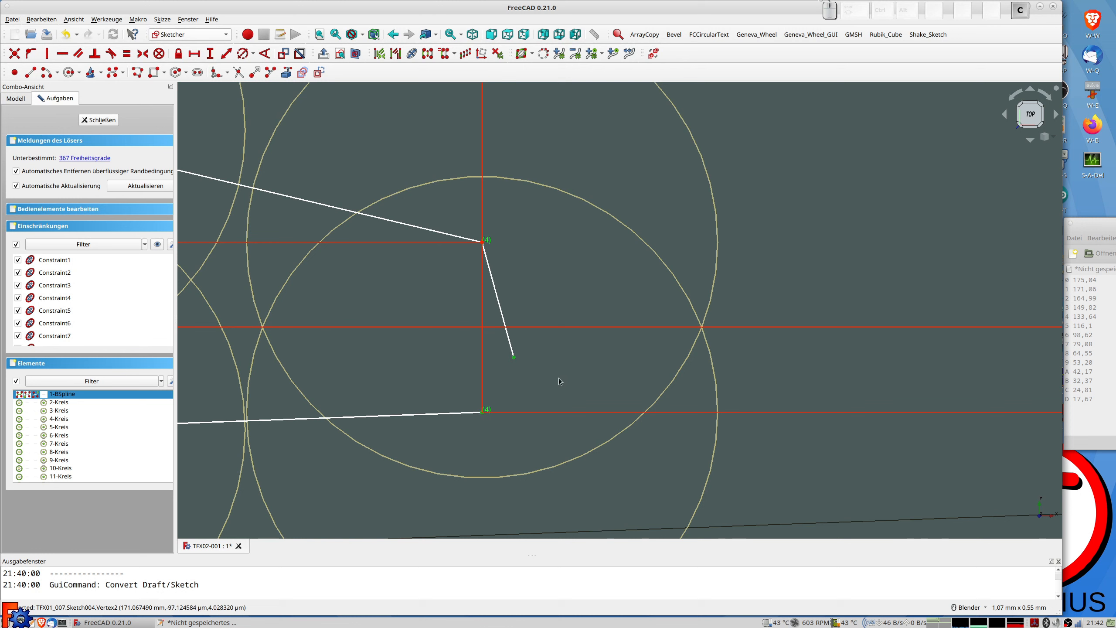
key("c")
left_click(99, 119)
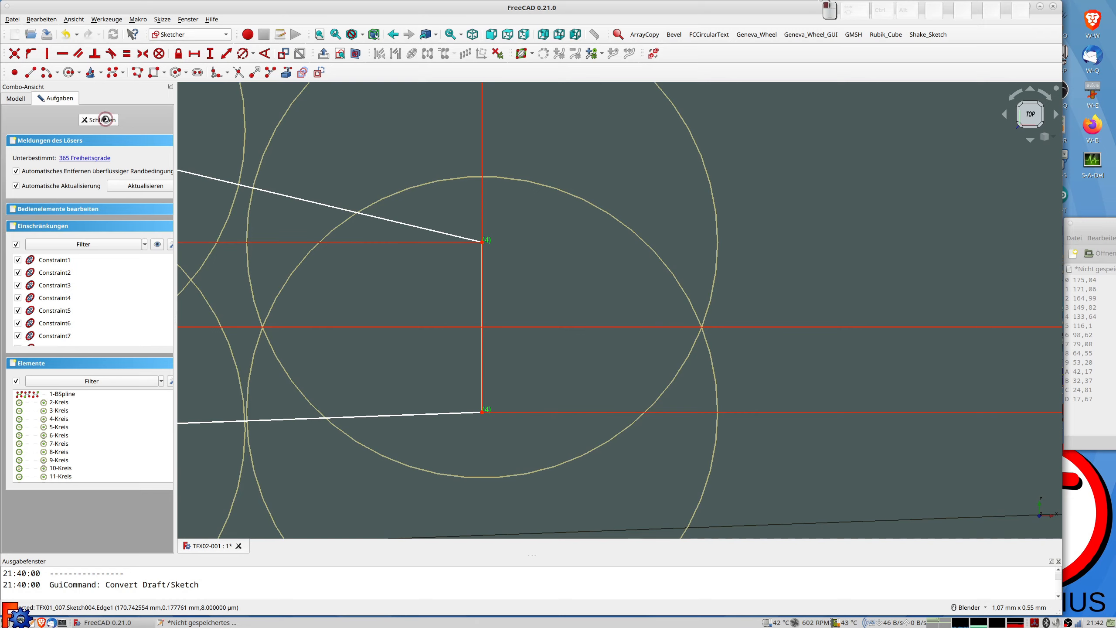
Step: In sketches P2 and P3, lock the spline endpoints and join them with a coincident line across the trailing edge
double_click(39, 197)
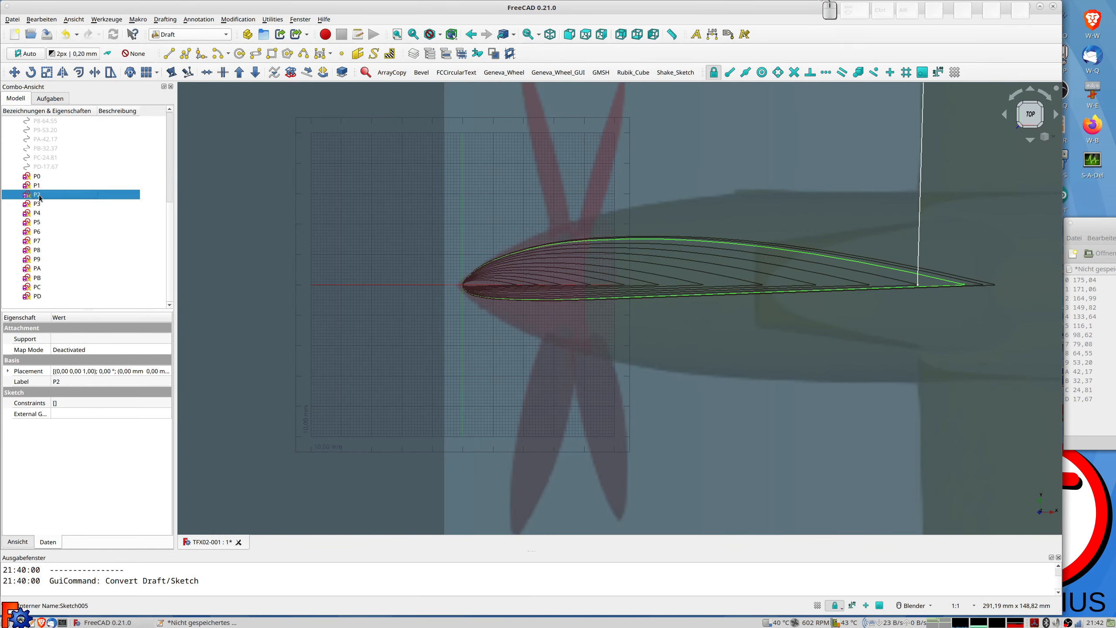
scroll(946, 306, "up", 10)
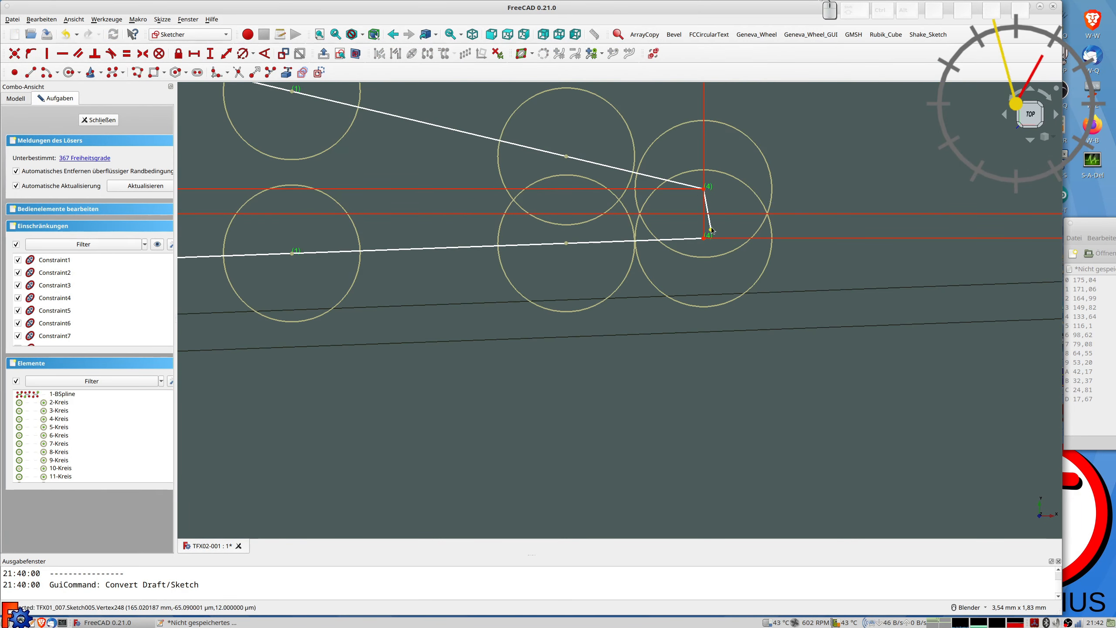
scroll(665, 258, "up", 2)
key("c")
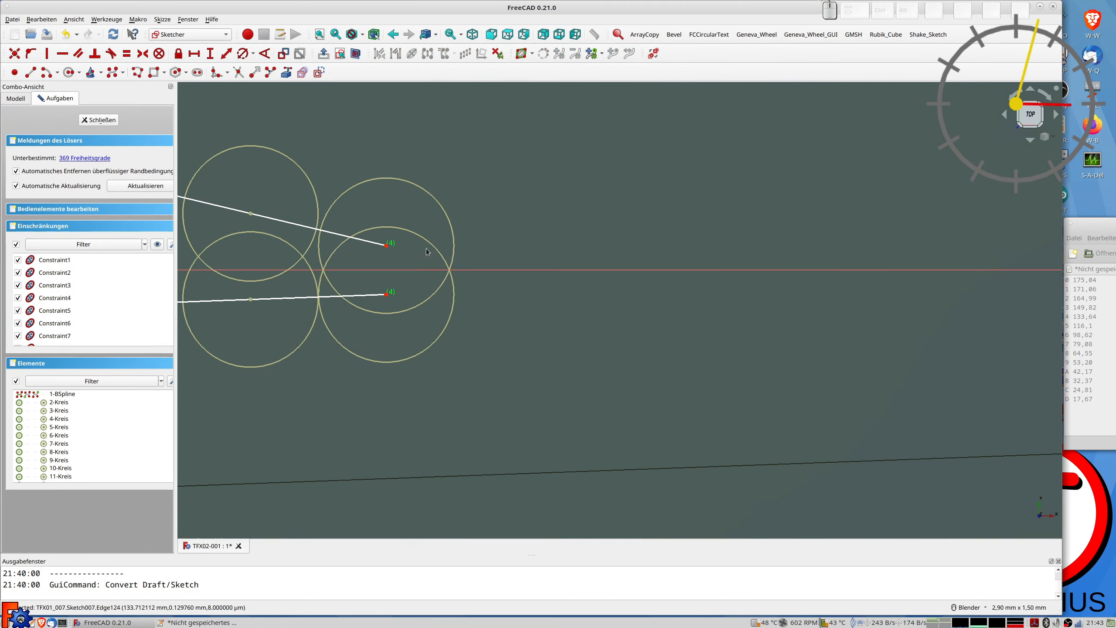
left_click(99, 120)
Step: Close the trailing edges of sketches P4 through PC with lines coincident with their locked spline endpoints
double_click(37, 213)
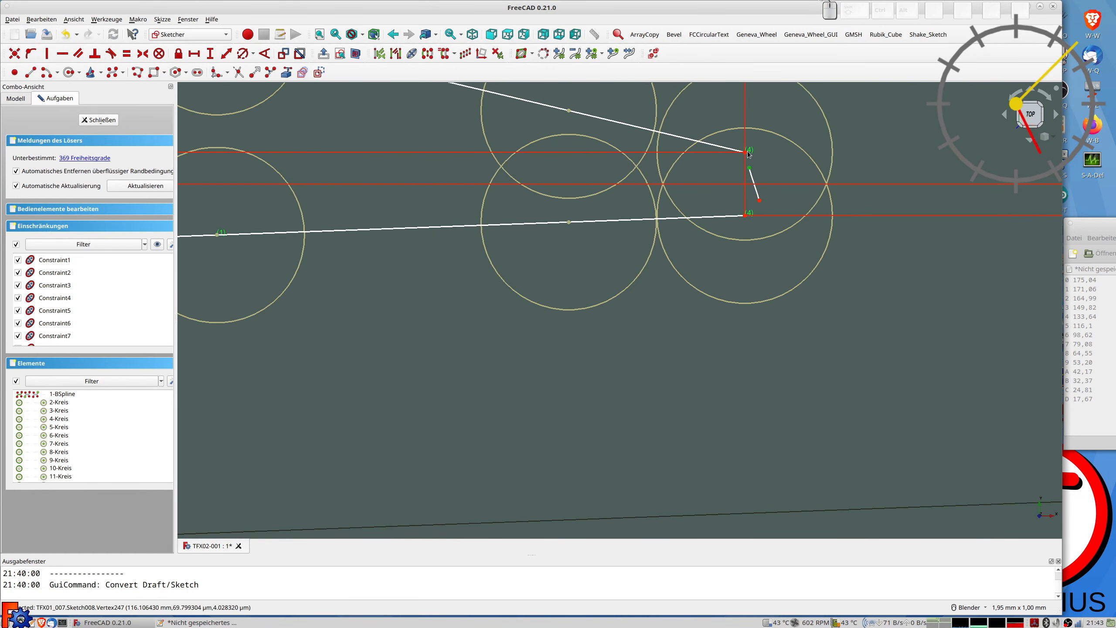
scroll(605, 280, "down", 10)
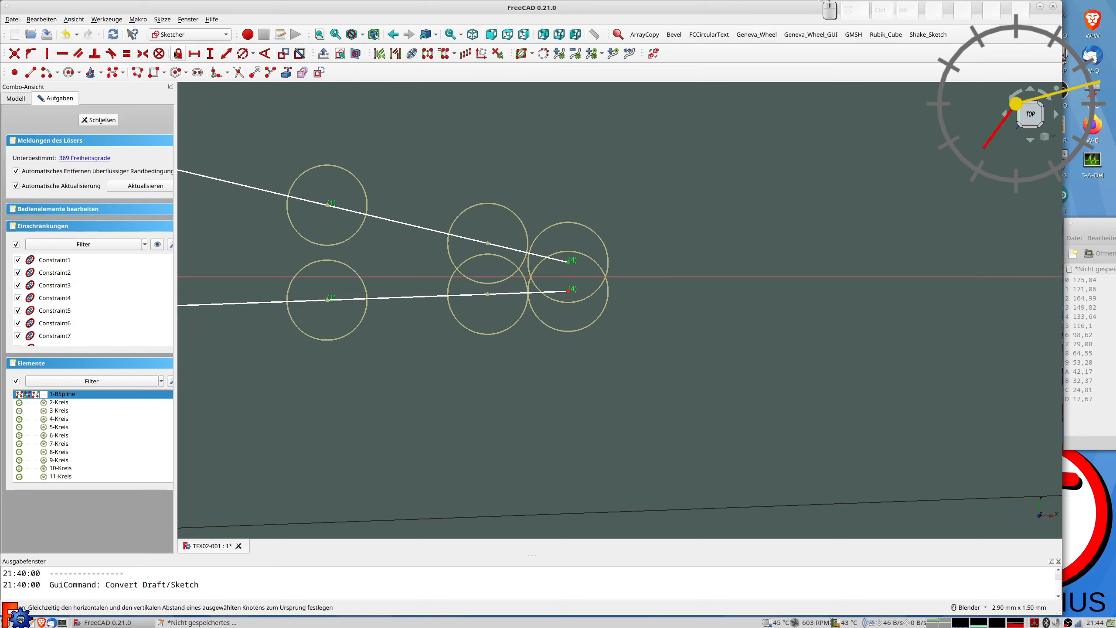
scroll(605, 280, "up", 10)
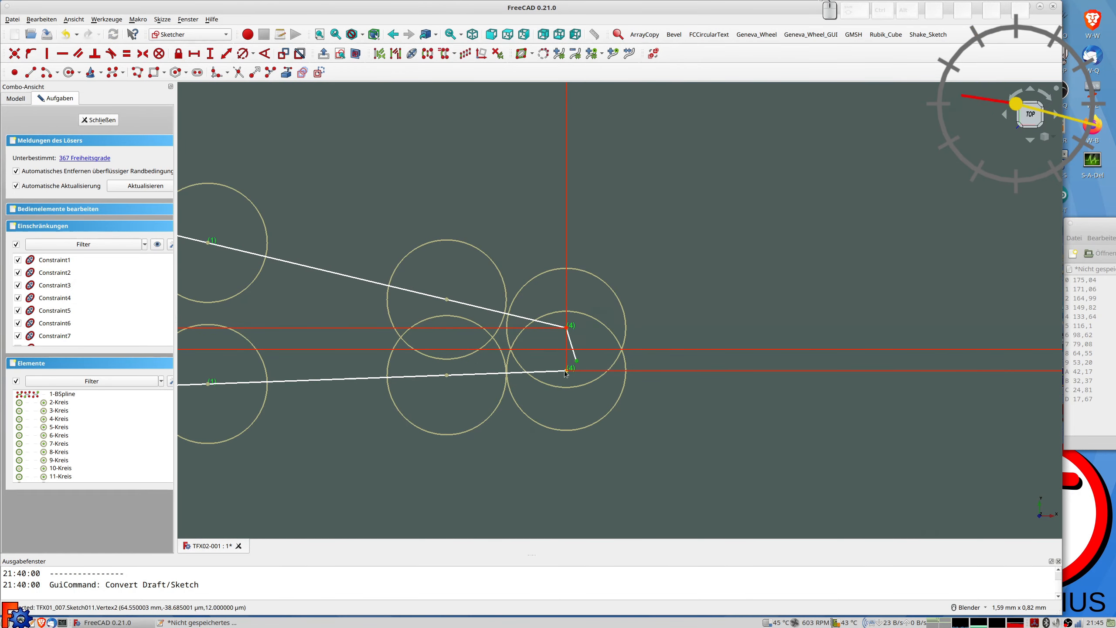
middle_click_drag(622, 322, 507, 177, "shift")
key("c")
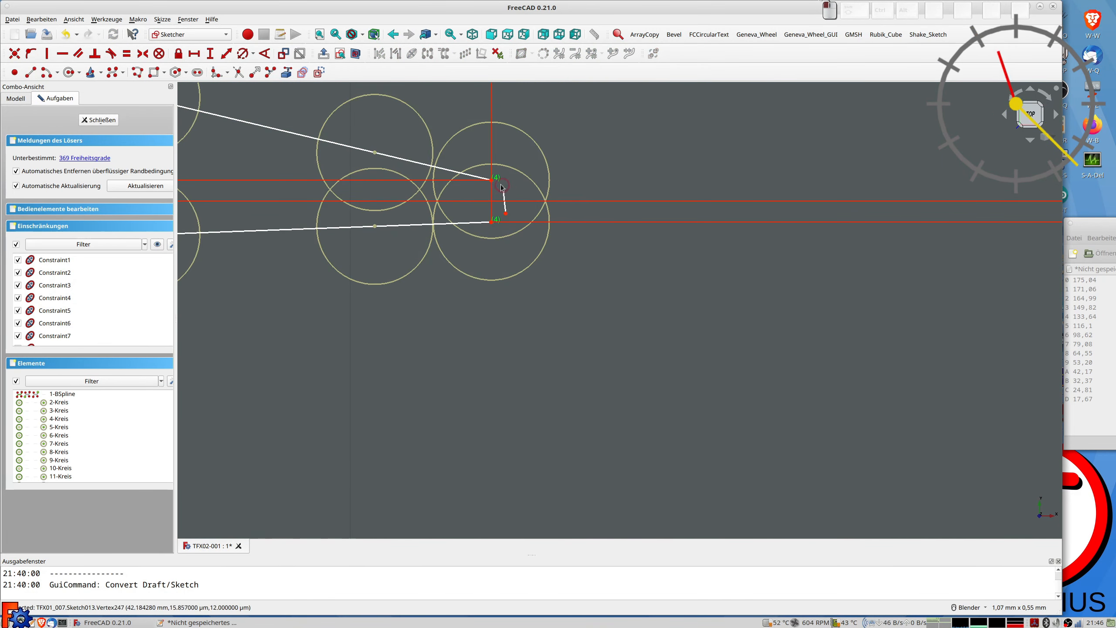
scroll(569, 317, "down", 5)
scroll(624, 279, "up", 5)
scroll(404, 256, "down", 5)
scroll(439, 246, "up", 6)
key("ctrl+z")
key("Escape")
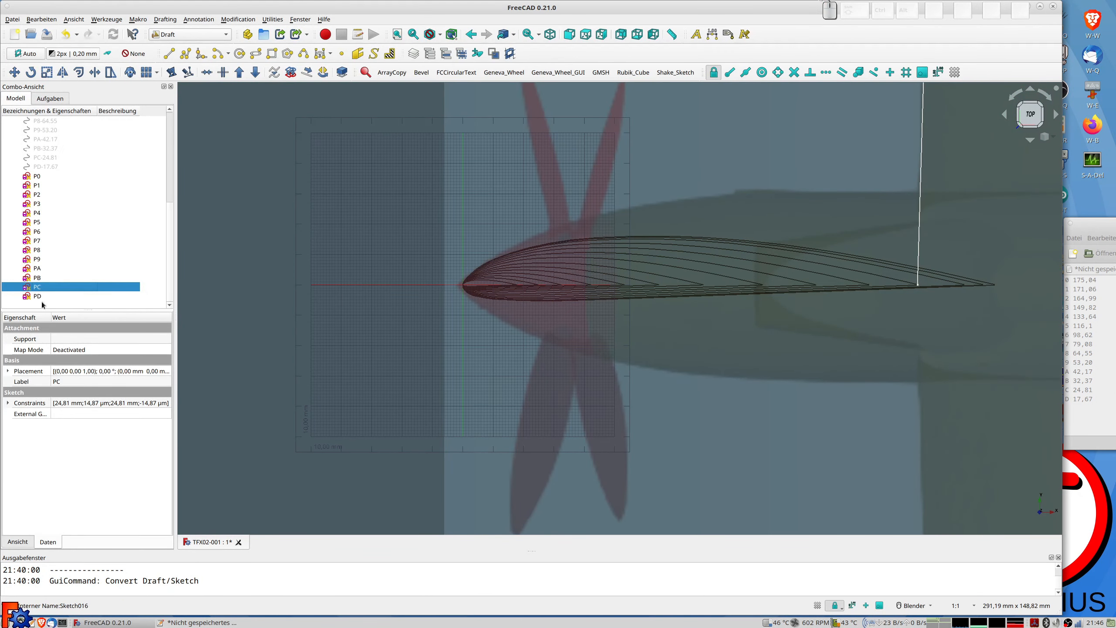
Step: Open sketch PD for editing and lock both spline endpoints at its trailing edge
double_click(37, 296)
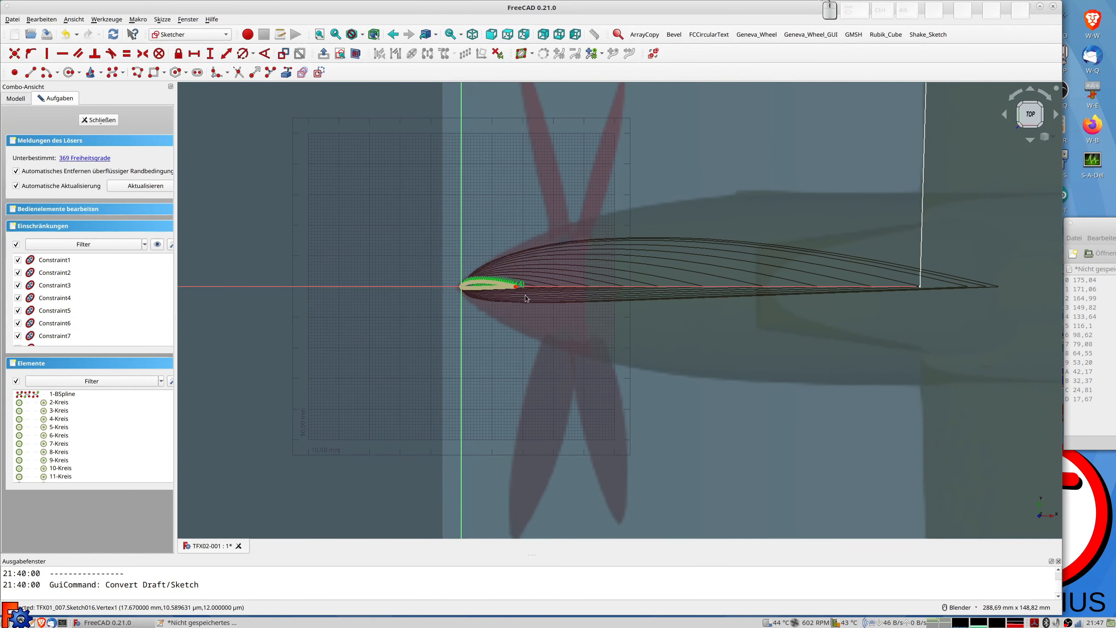
scroll(526, 298, "up", 10)
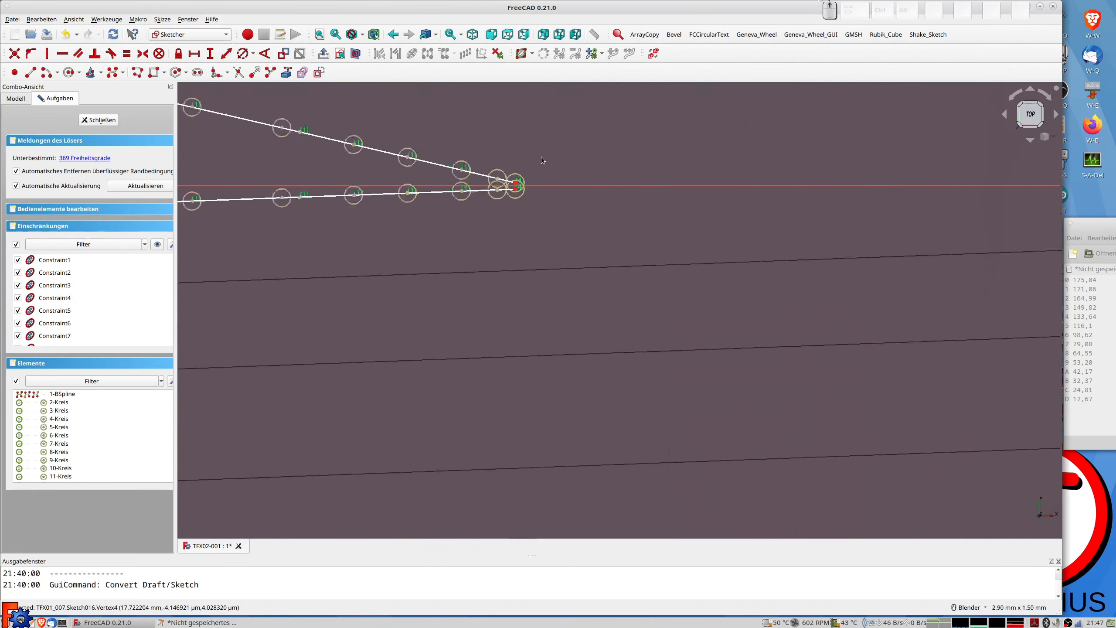
scroll(516, 174, "up", 3)
scroll(499, 220, "up", 3)
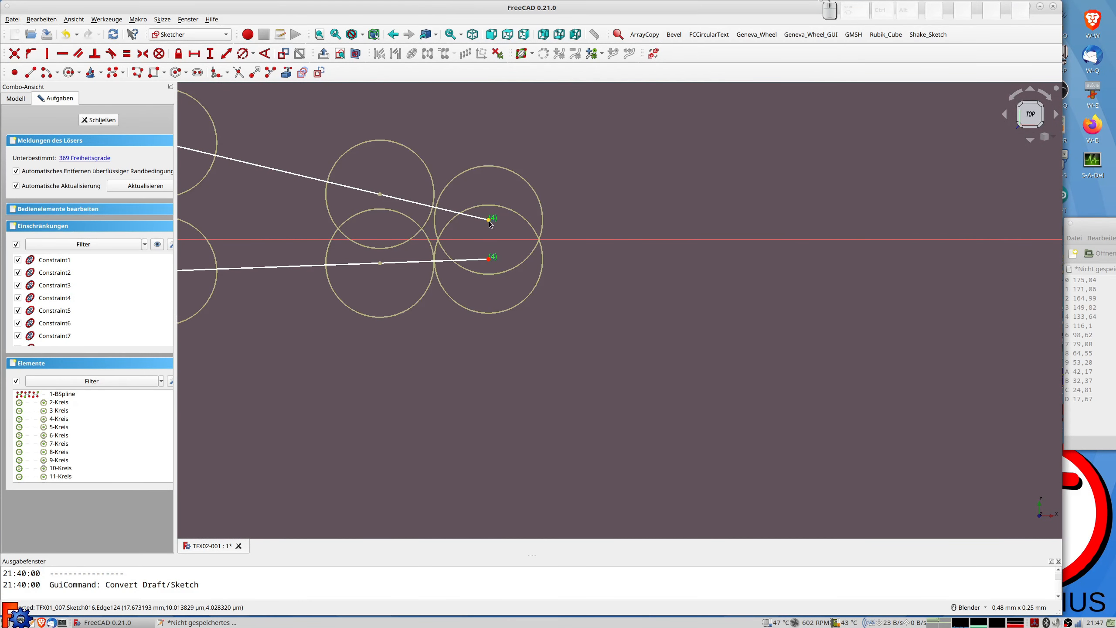
left_click(490, 219)
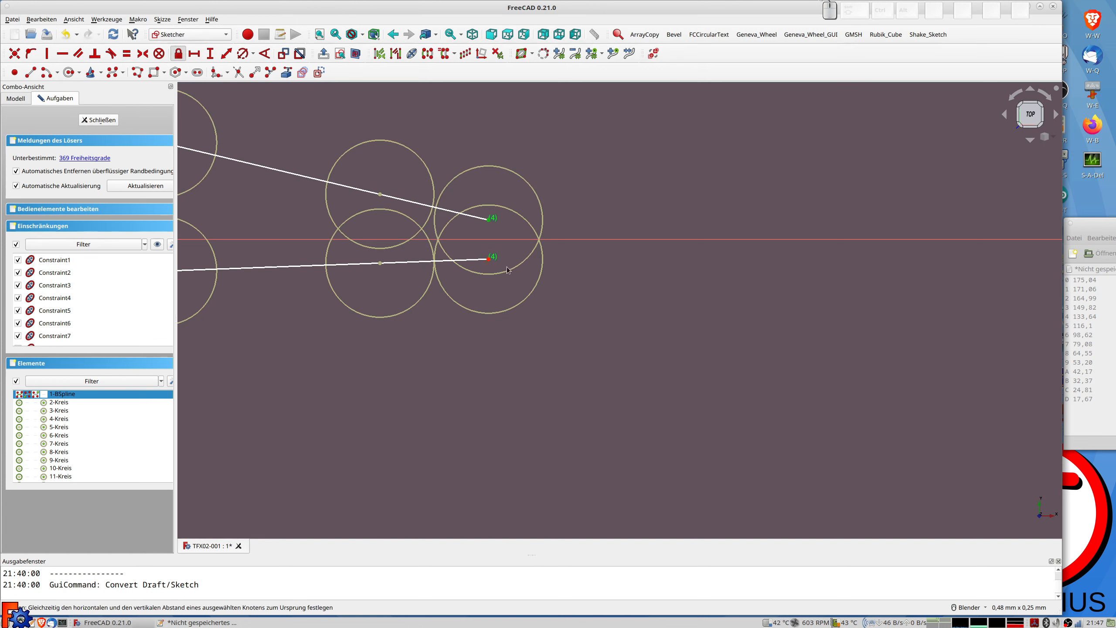
key("k")
key("l")
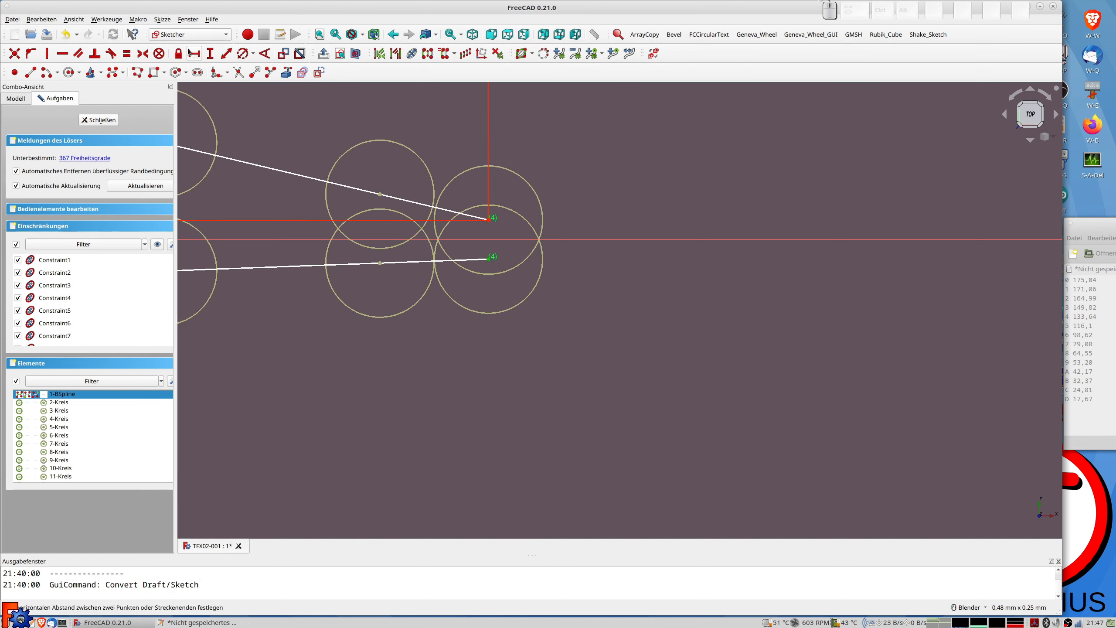
key("k")
key("l")
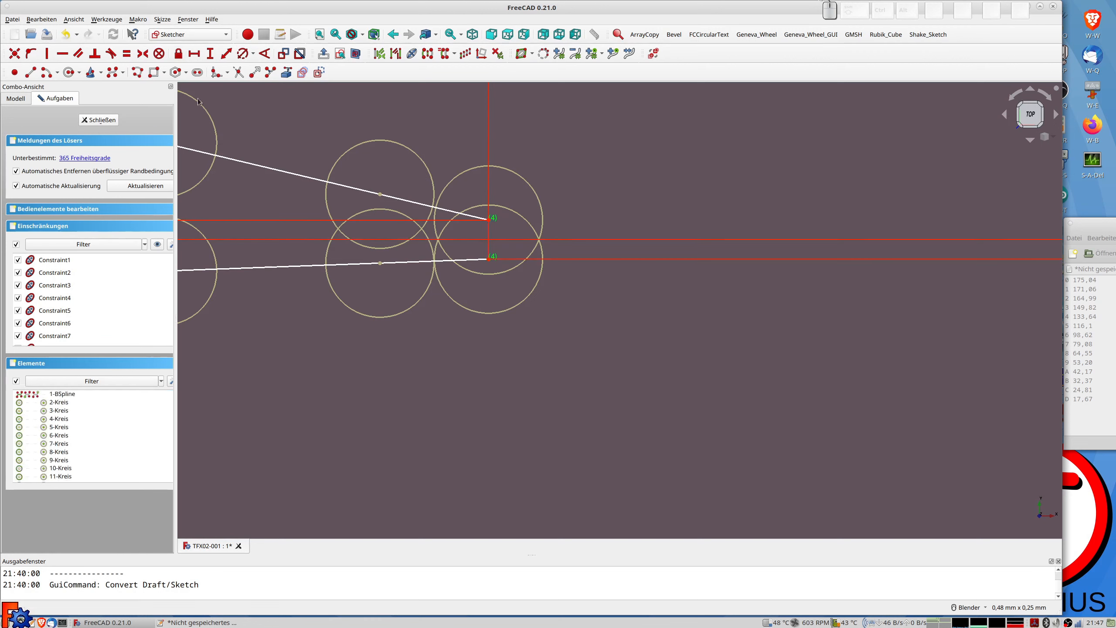
Step: Draw a short line at PD's trailing edge and make its upper end coincident with the spline's upper endpoint
left_click(499, 227)
left_click(503, 251)
right_click(503, 228)
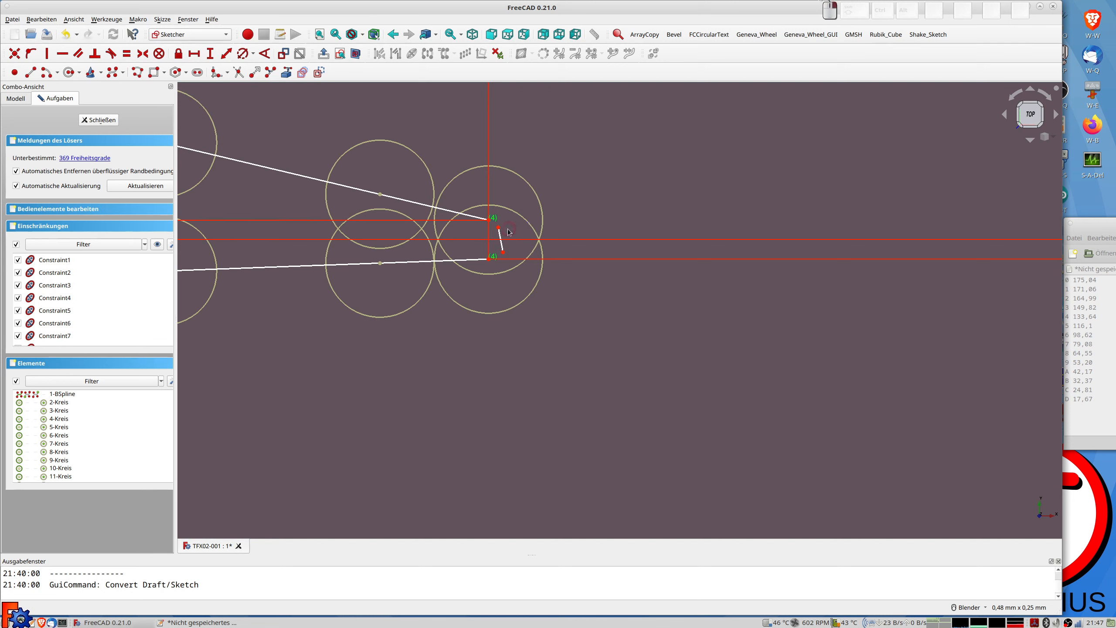
left_click(498, 227)
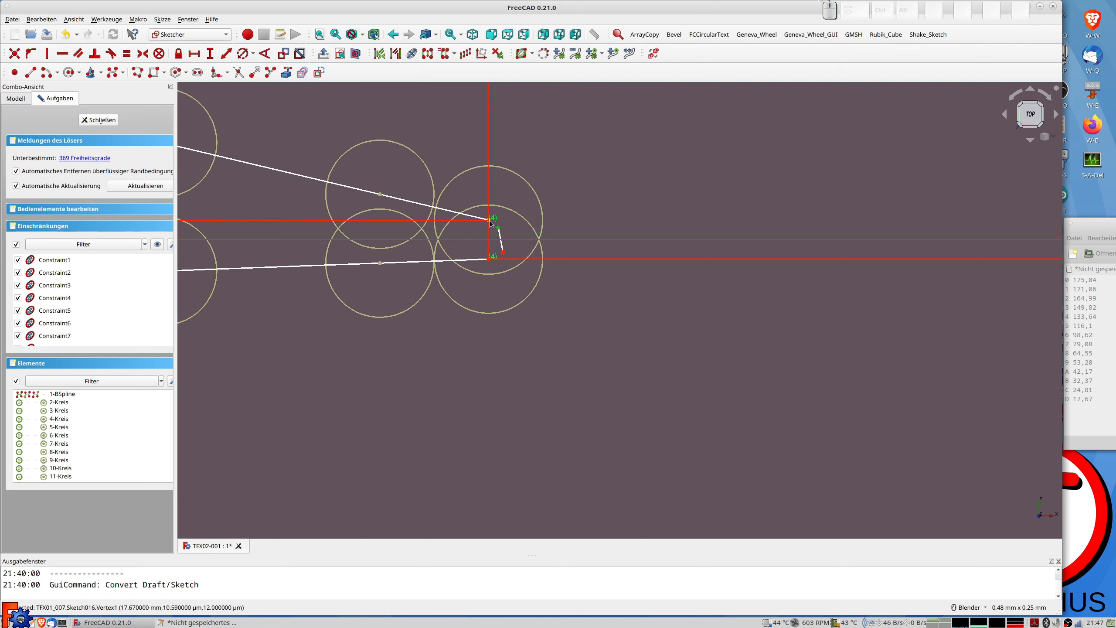
left_click(490, 219)
key("c")
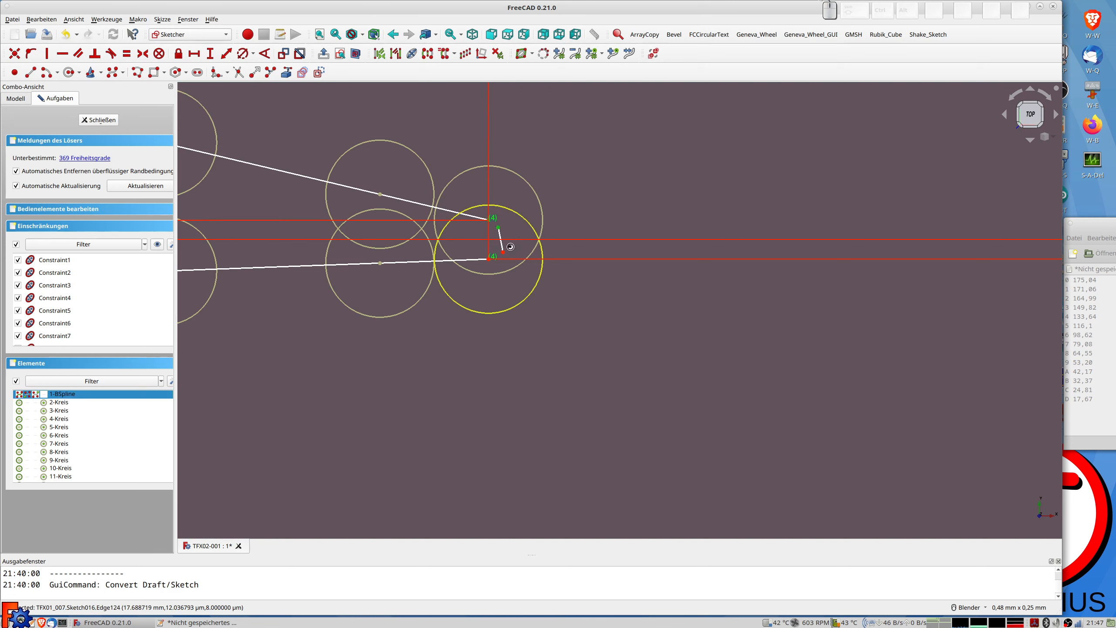
Step: Make the line's lower end coincident with the spline's lower endpoint and close the PD sketch
left_click(503, 252)
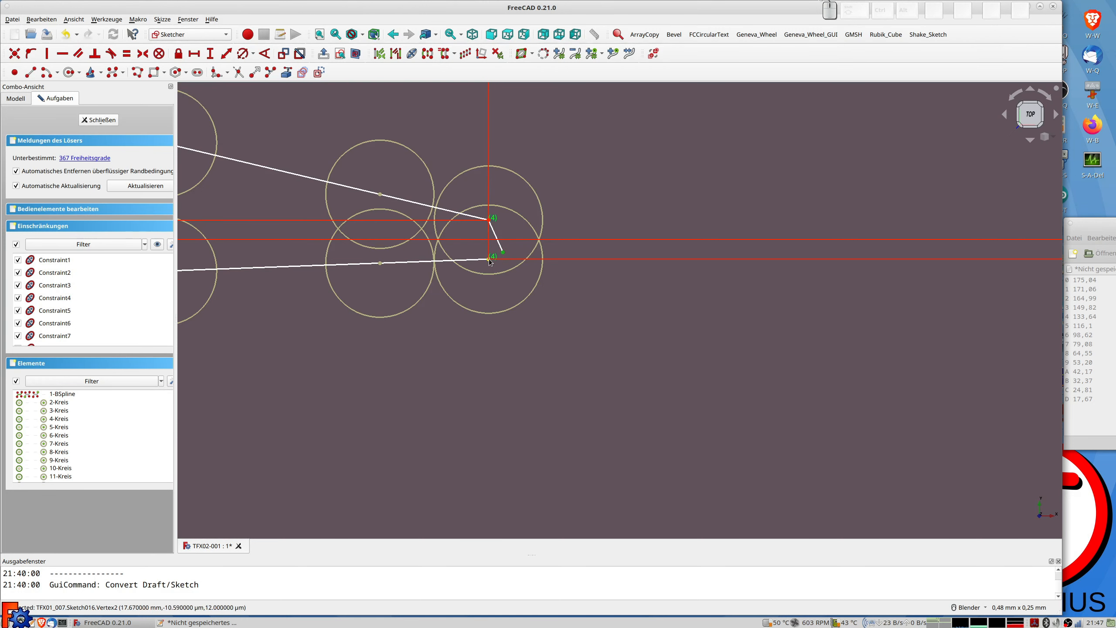
left_click(490, 260)
key("c")
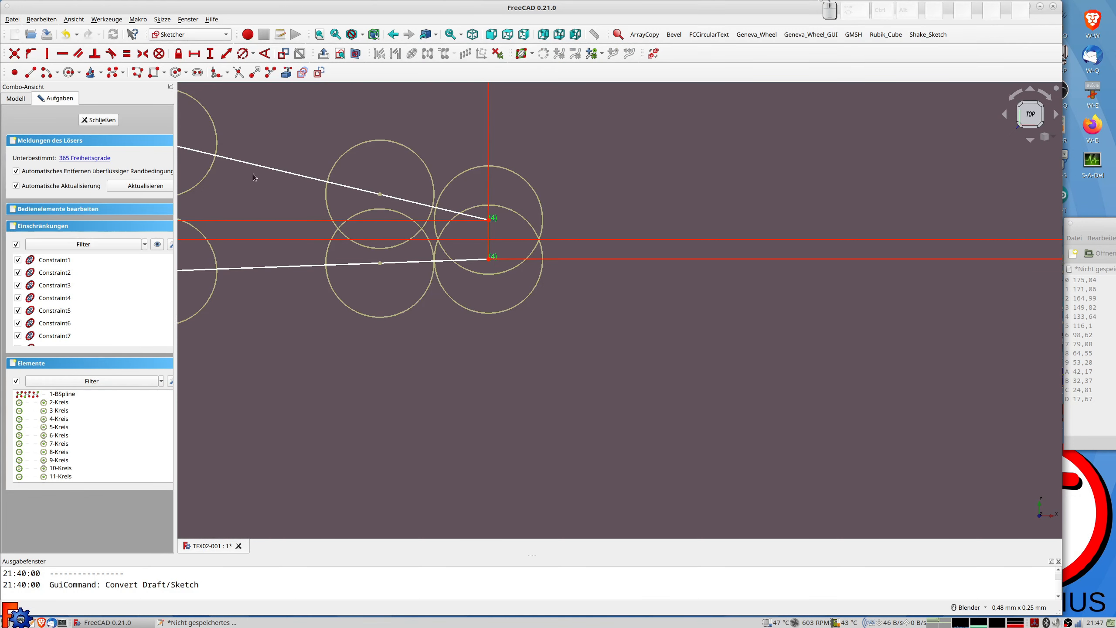
left_click(98, 119)
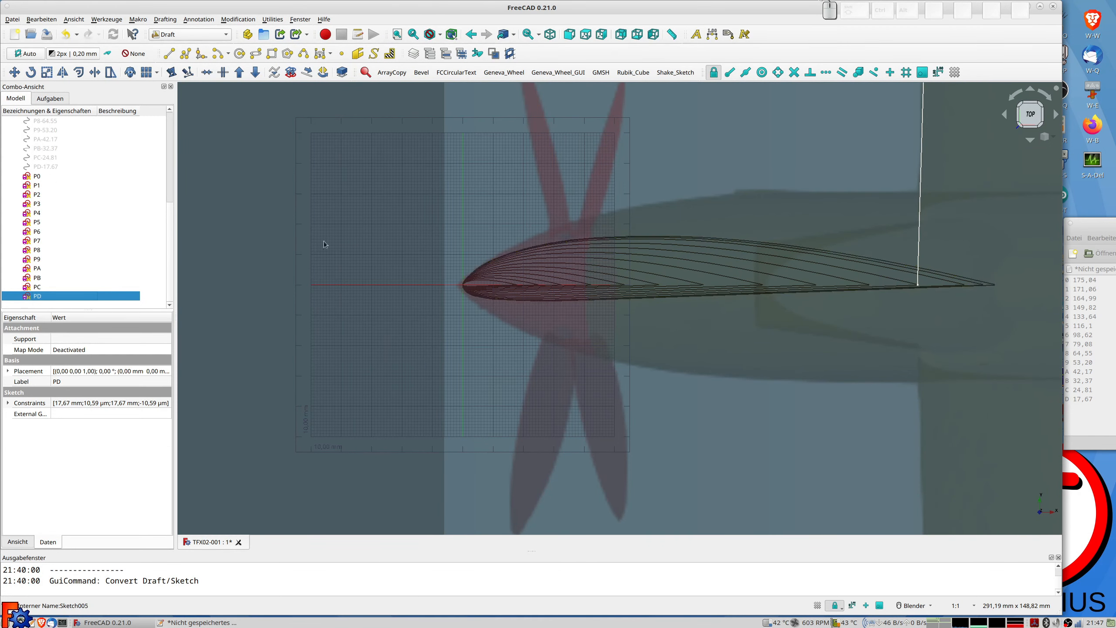
Step: Select the P0 sketch, switch to the Part Design workbench, and show the model tree
scroll(679, 280, "down", 5)
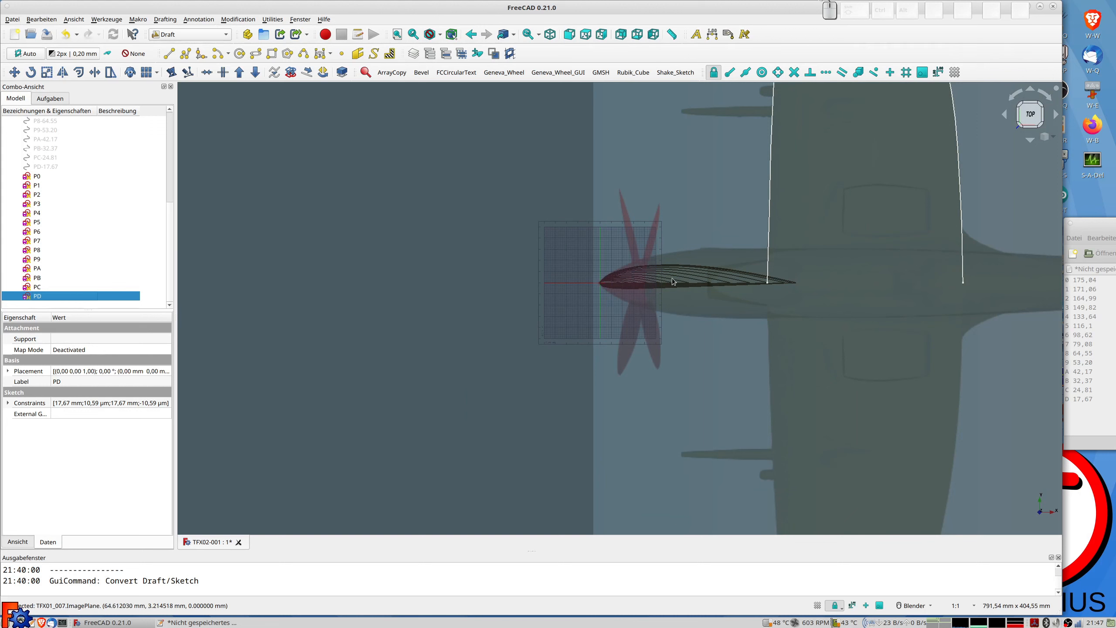
left_click(40, 176)
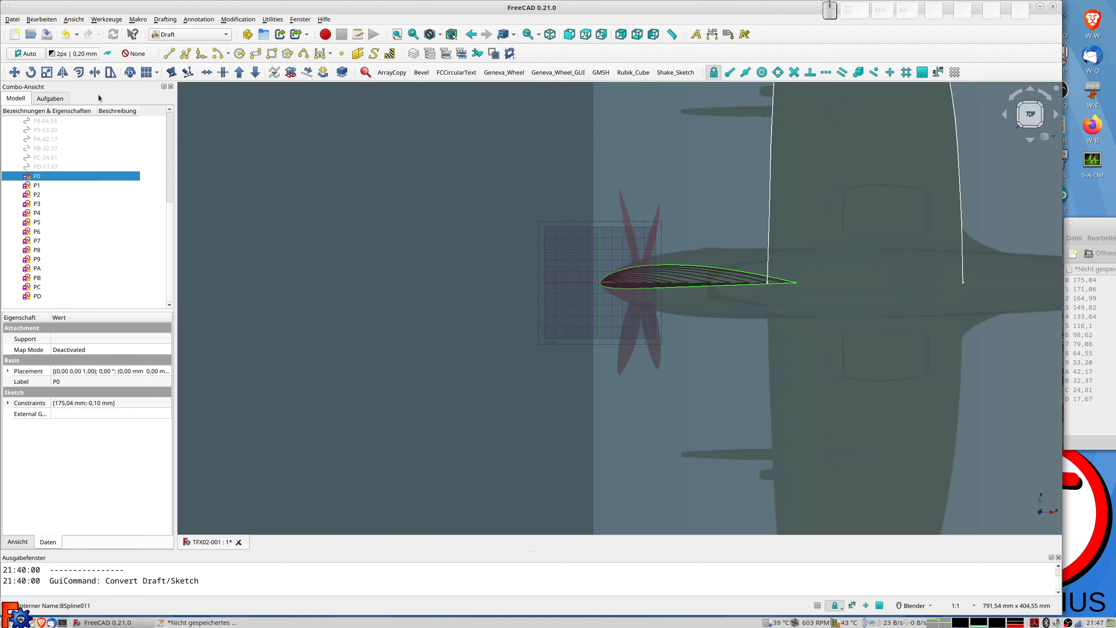
left_click(197, 35)
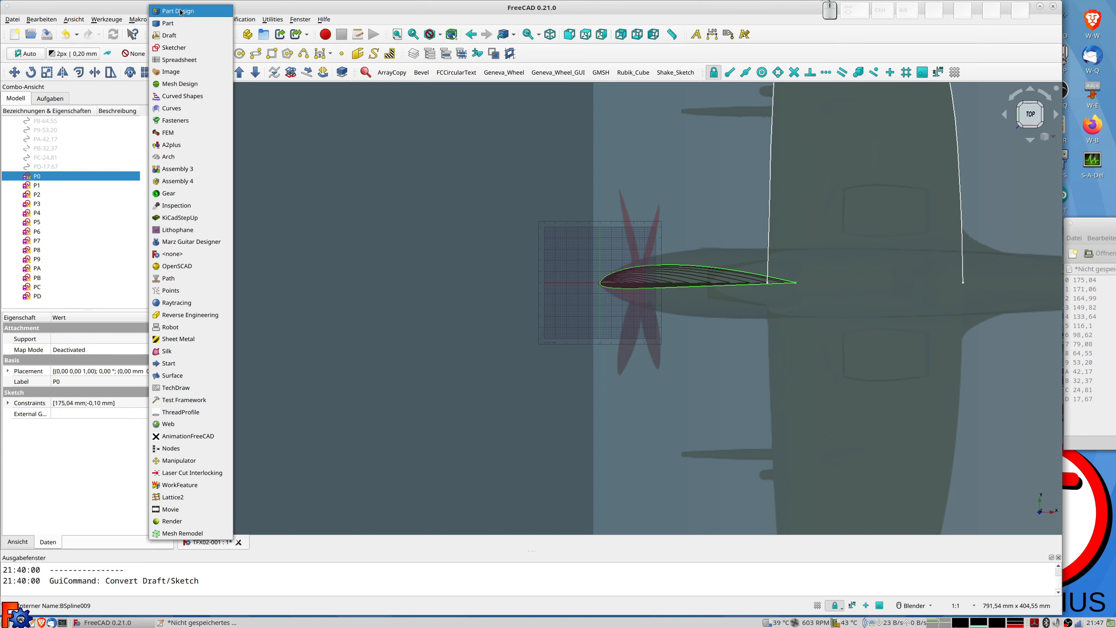
left_click(178, 11)
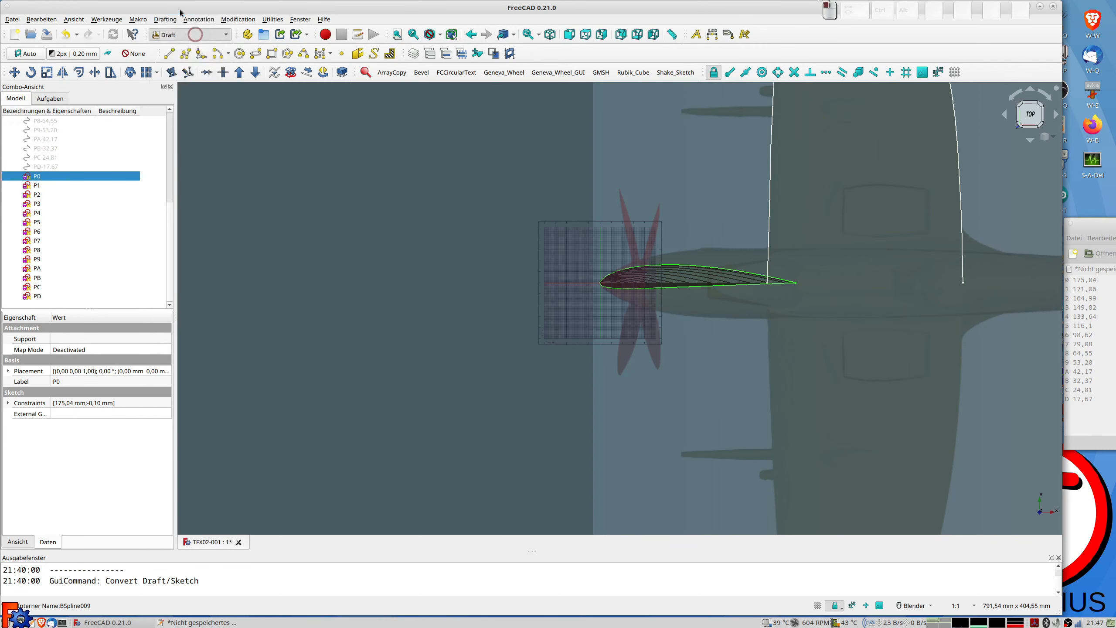
left_click(17, 99)
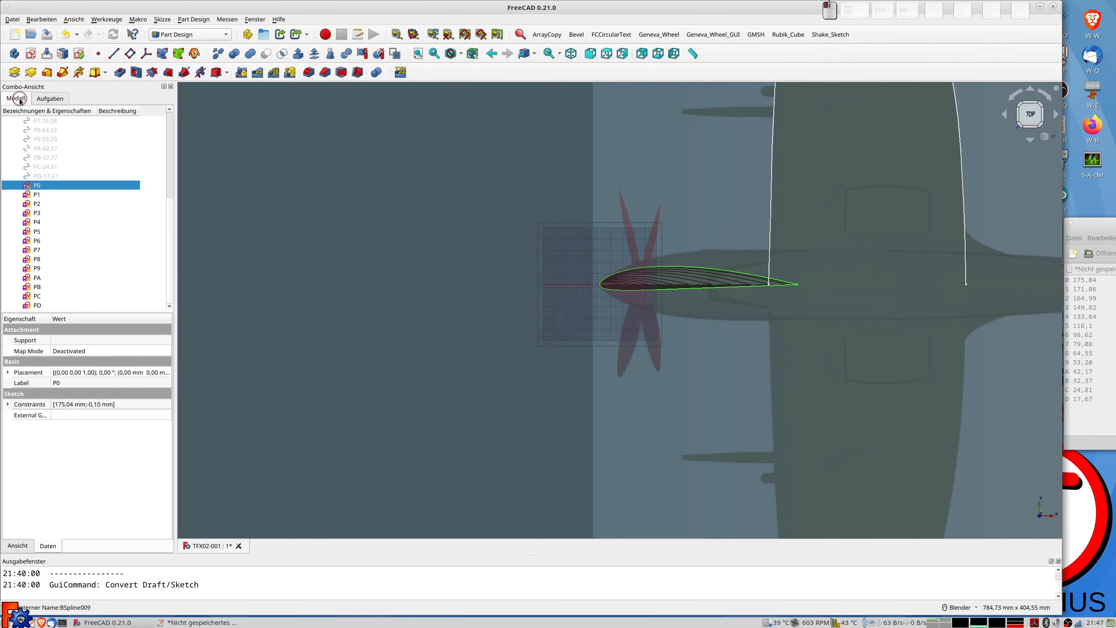
Step: Create a new Part Design body and rename it TF-R
left_click(269, 214)
left_click(14, 54)
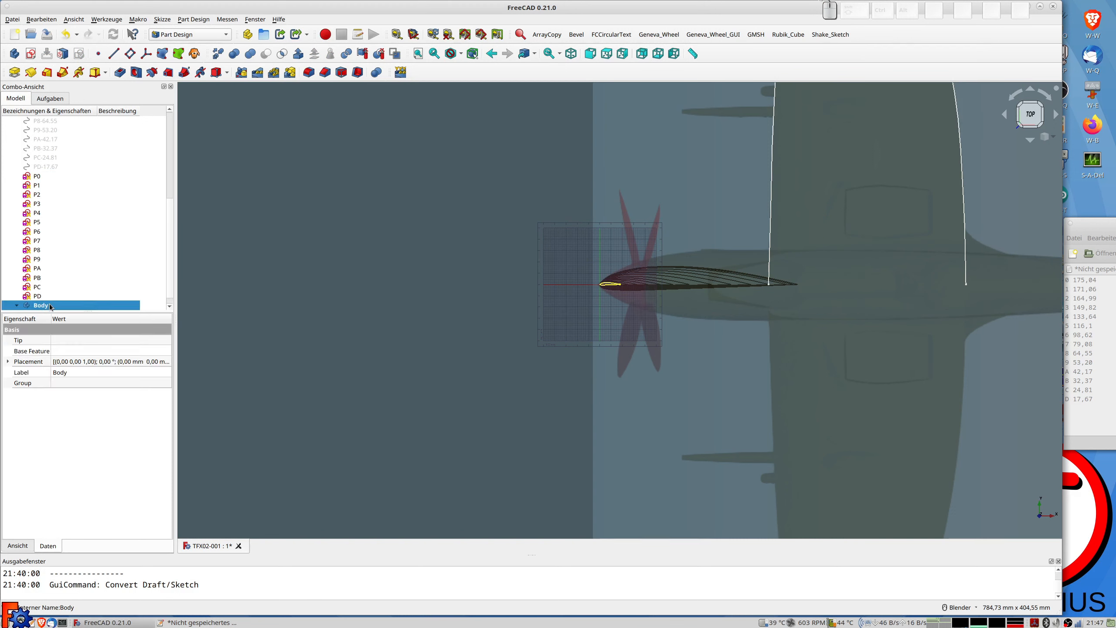
left_click(50, 306)
type("TF-R")
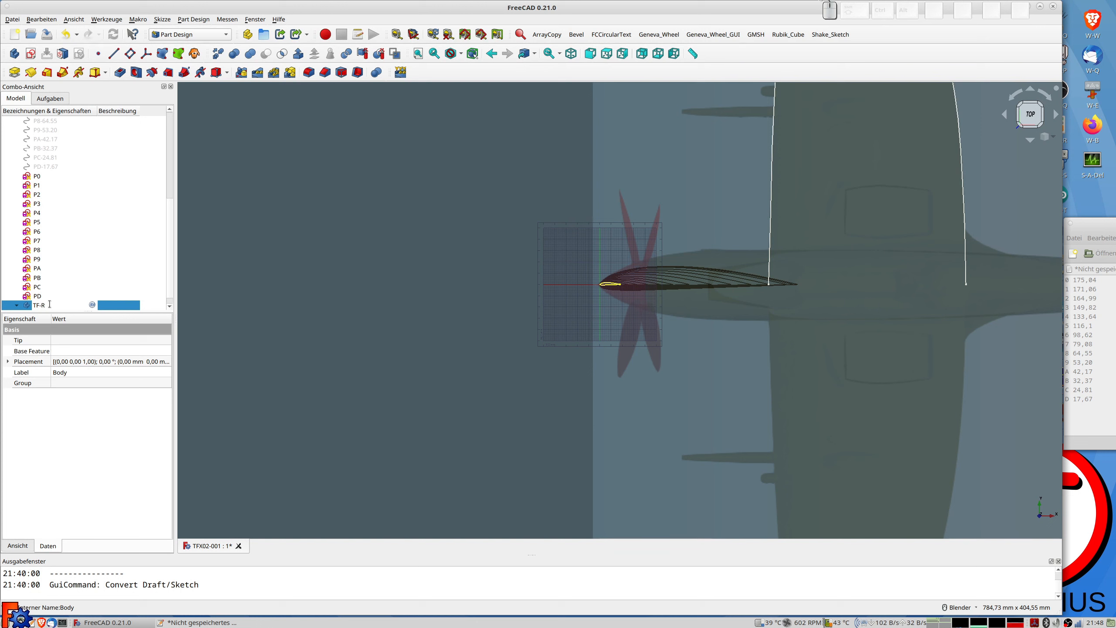
key("Return")
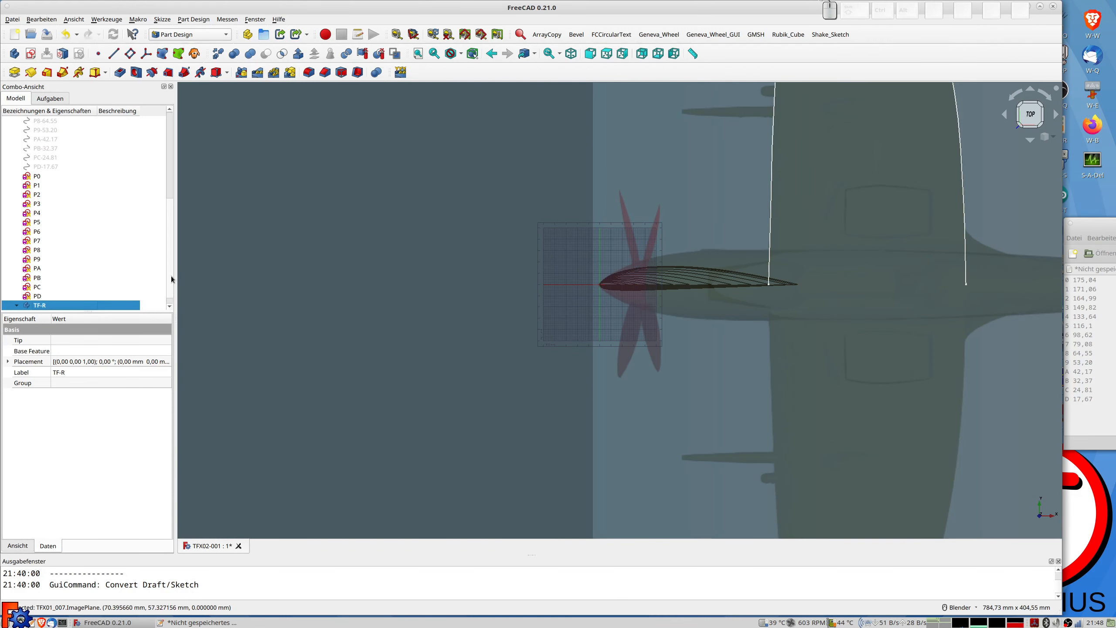
Step: Select all rib sketches from P0 to PD and move them into the TF-R body
scroll(670, 290, "up", 3)
scroll(670, 290, "down", 3)
scroll(669, 288, "down", 2)
middle_click_drag(669, 286, 683, 309)
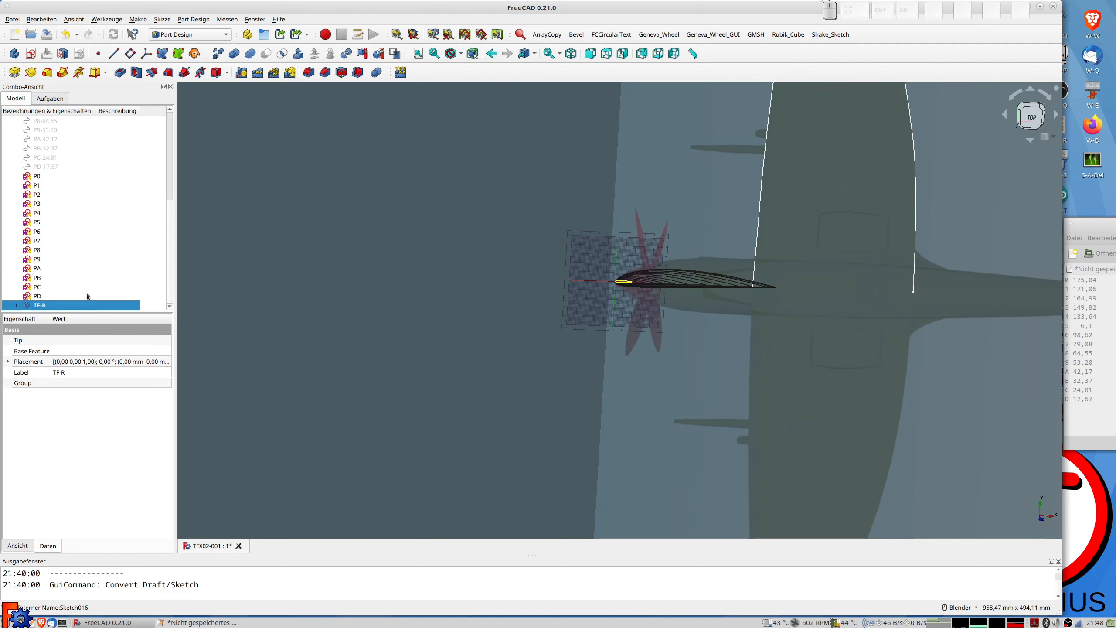
left_click(16, 305)
scroll(103, 280, "down", 1)
left_click(37, 167)
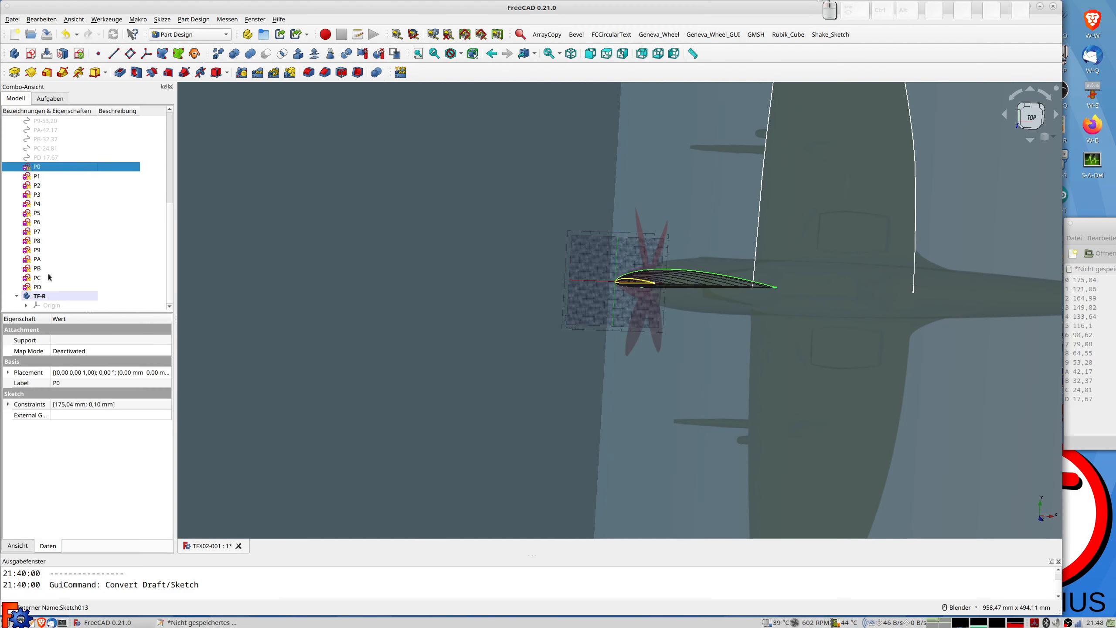
left_click(39, 288, "shift")
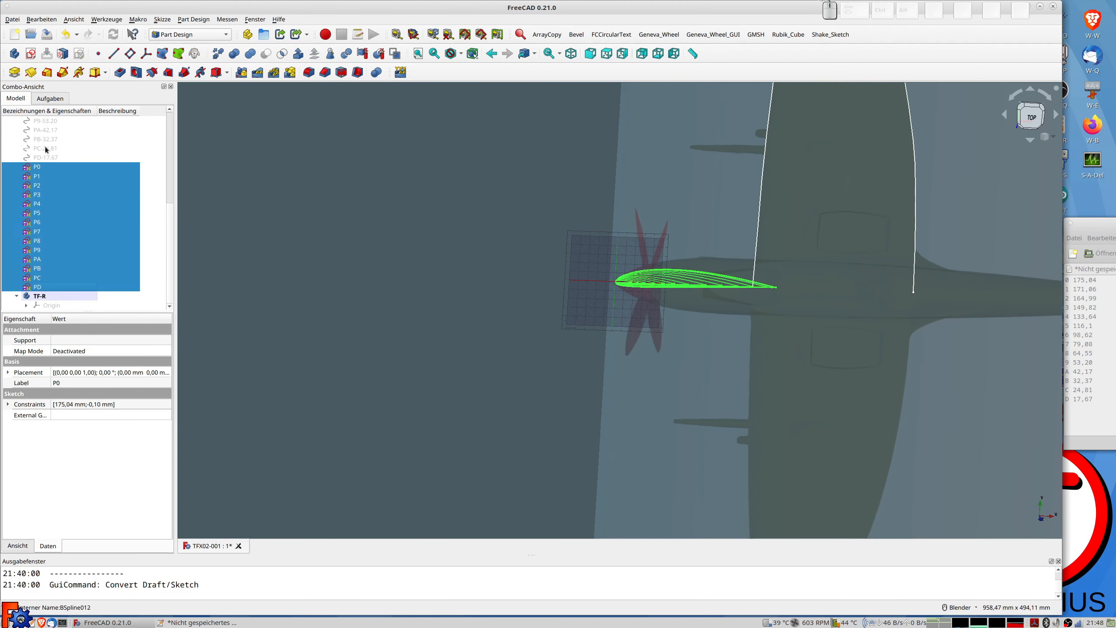
left_click_drag(37, 168, 48, 297)
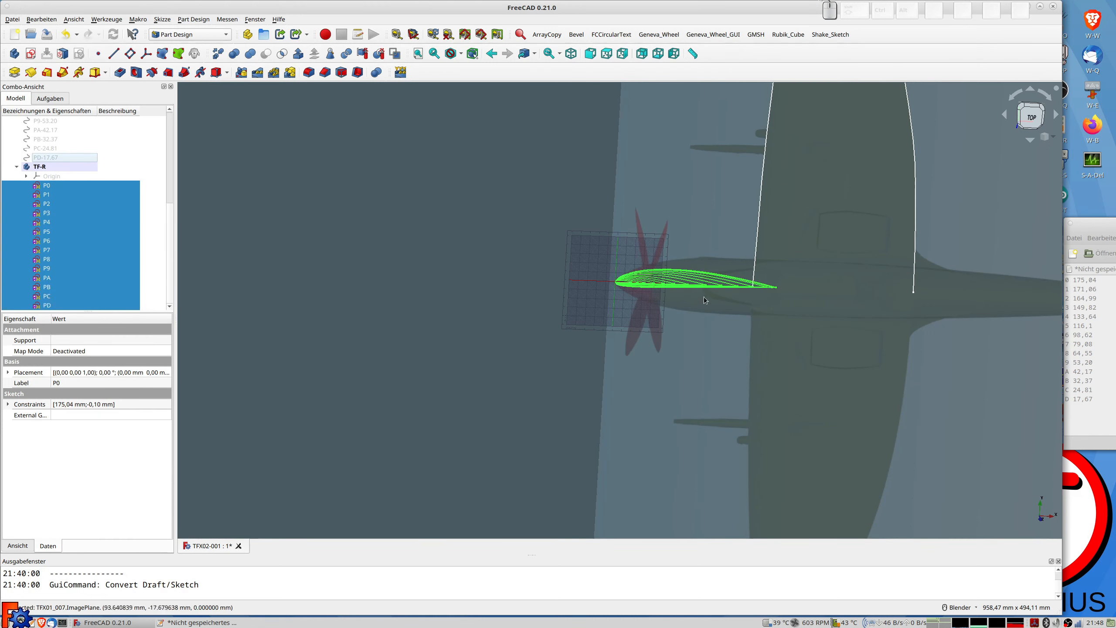
left_click(59, 188)
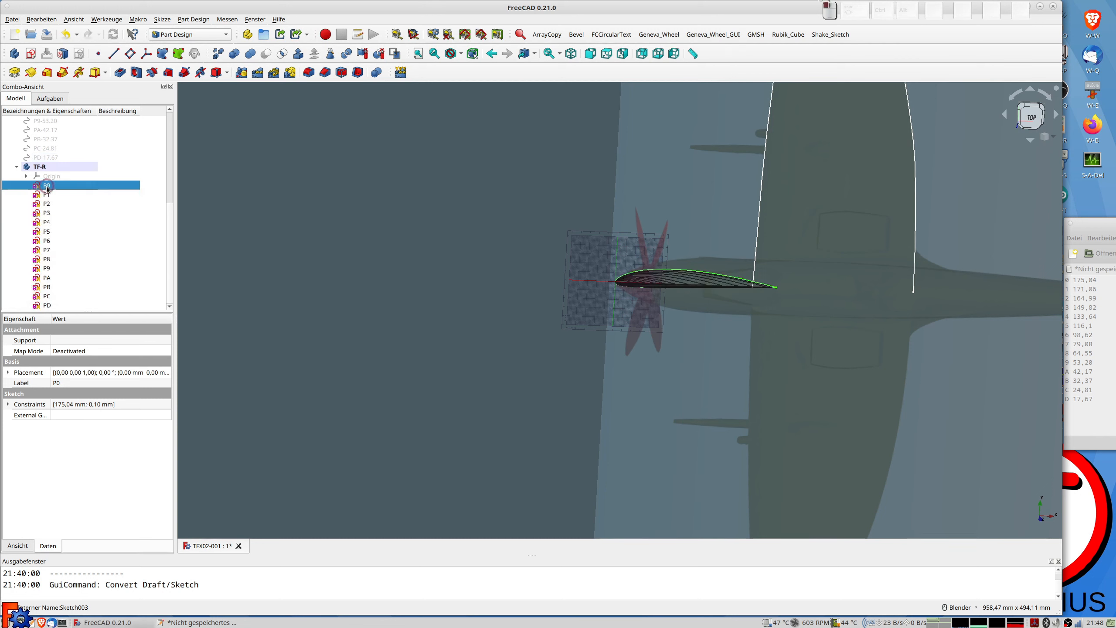
left_click(14, 72)
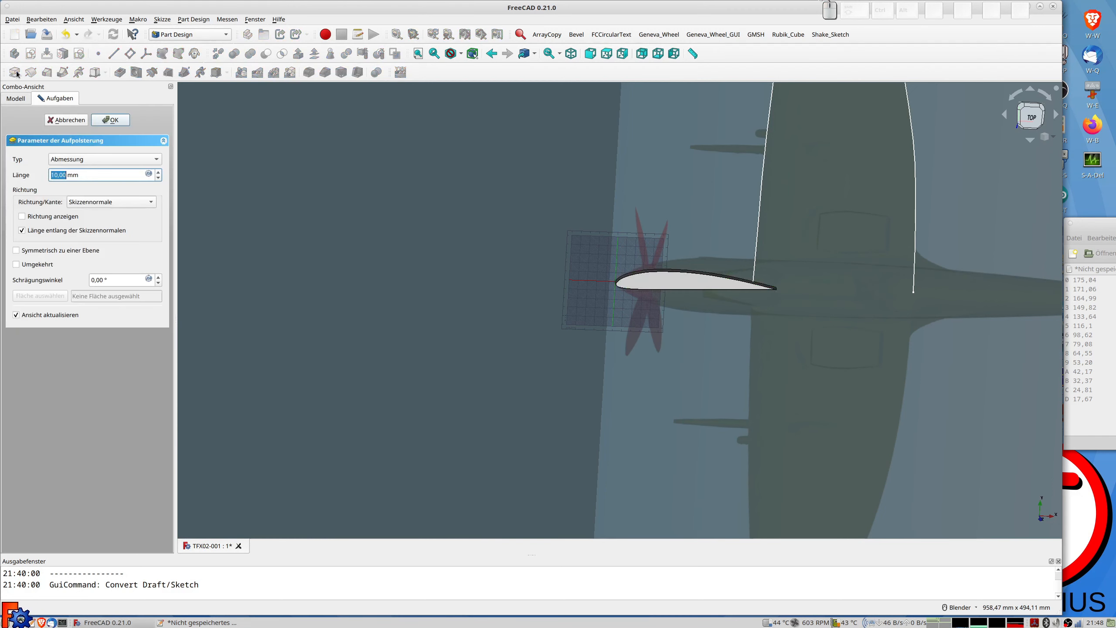
middle_click_drag(659, 321, 678, 311)
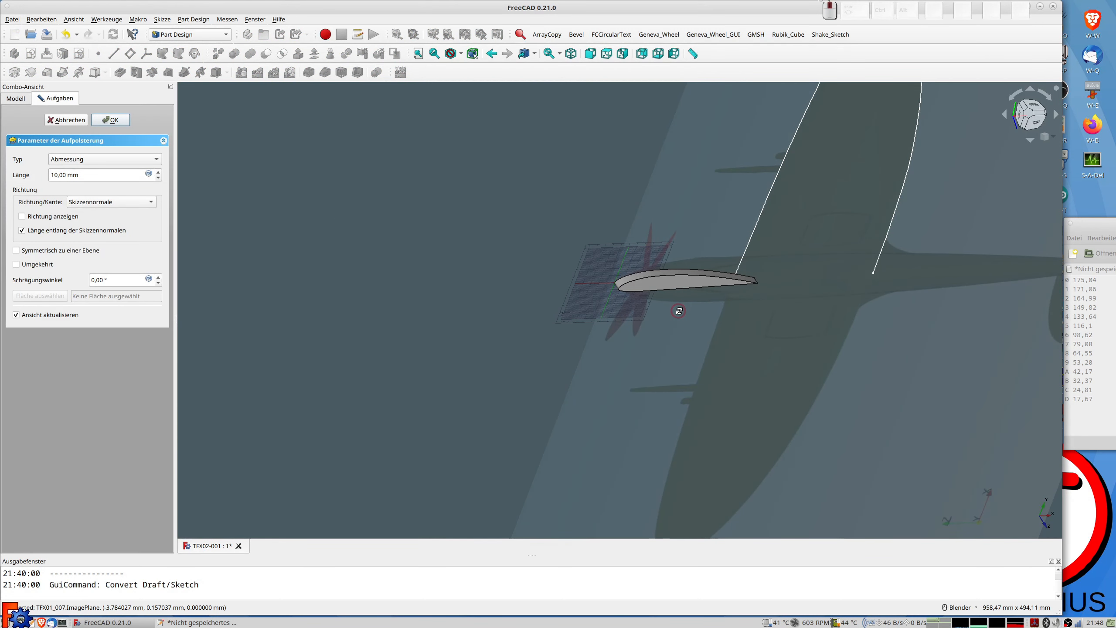
scroll(666, 279, "up", 3)
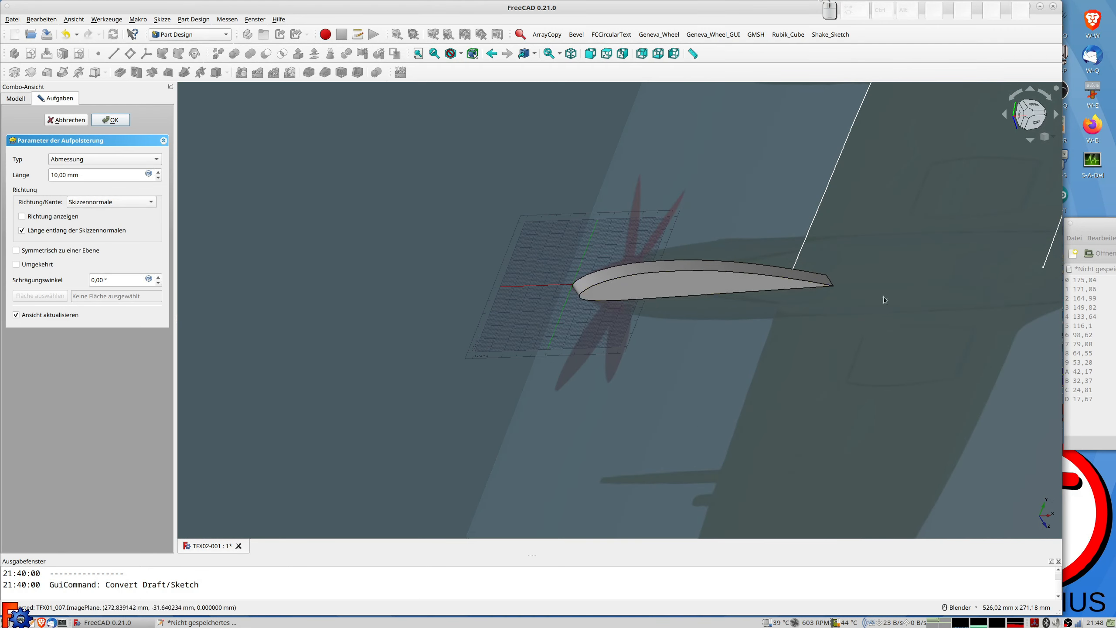
scroll(833, 288, "up", 4)
scroll(833, 288, "down", 4)
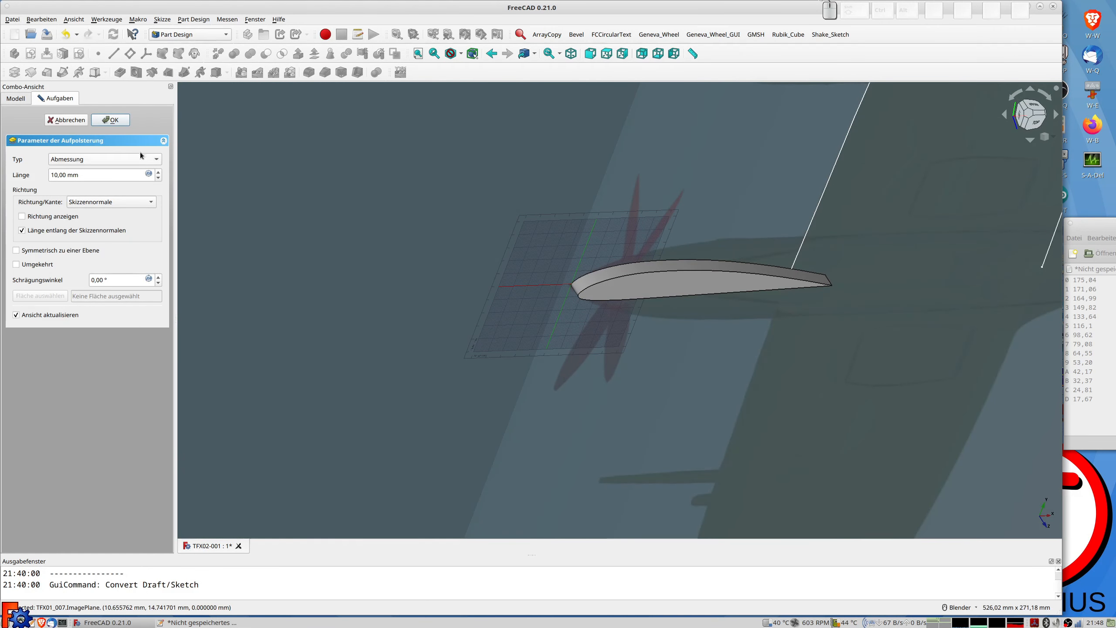
left_click(76, 119)
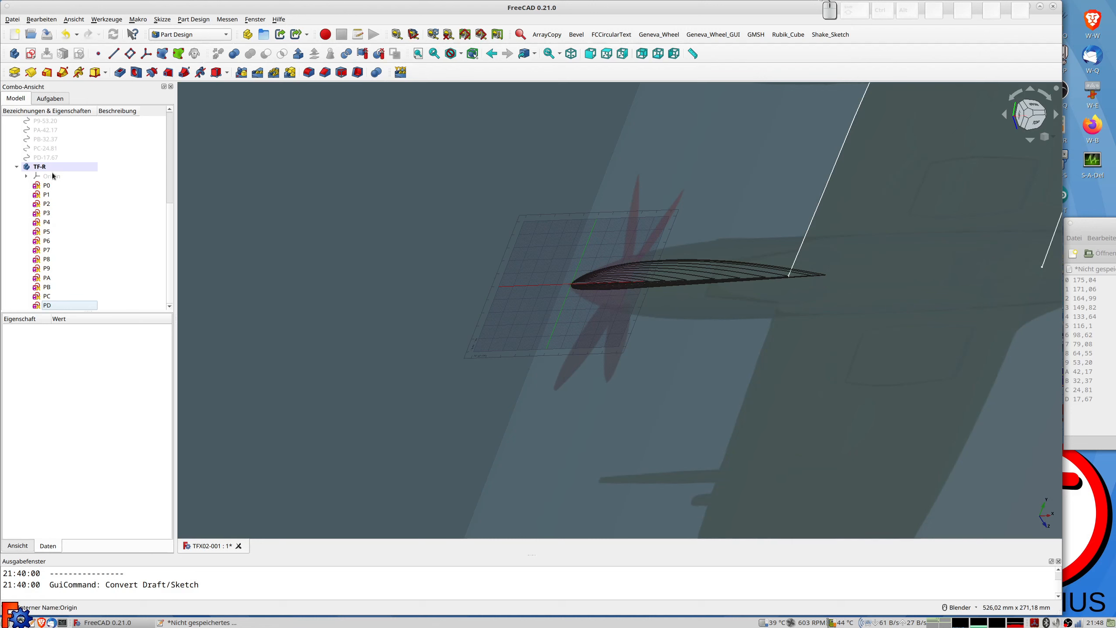
Step: Rotate the TF-R body 91° about its X axis with the Transform tool
left_click(44, 168)
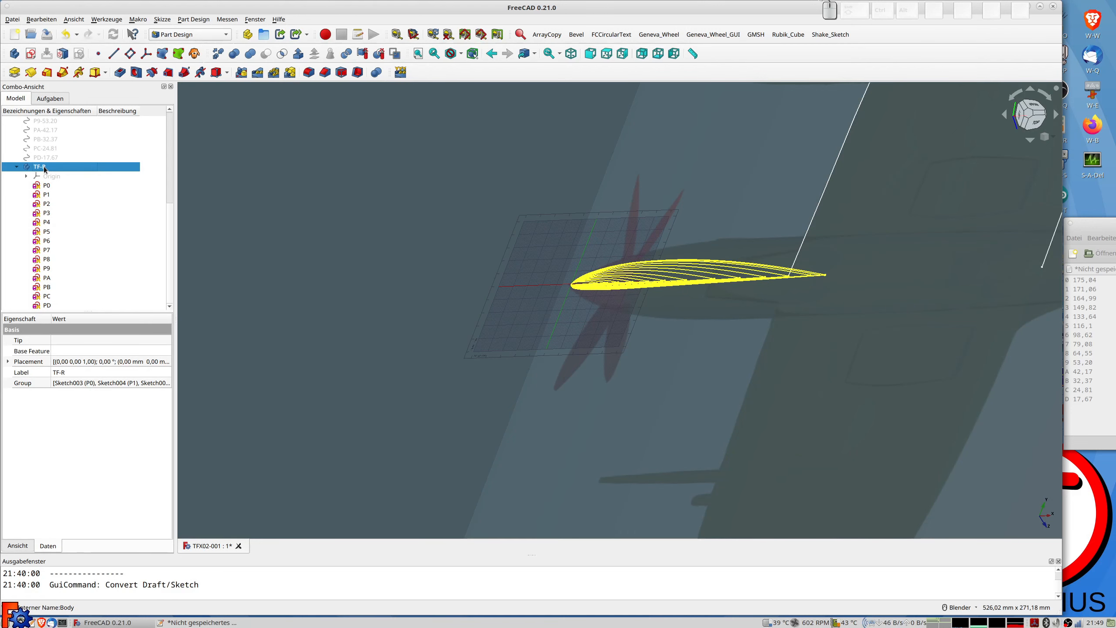
right_click(45, 168)
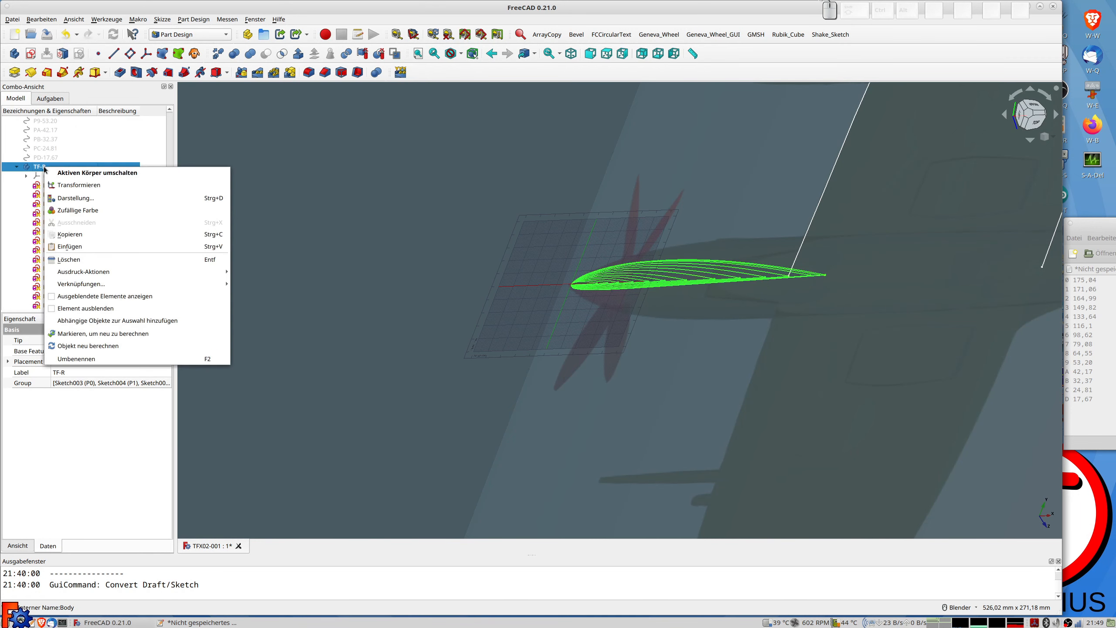
left_click(82, 185)
scroll(442, 272, "down", 2)
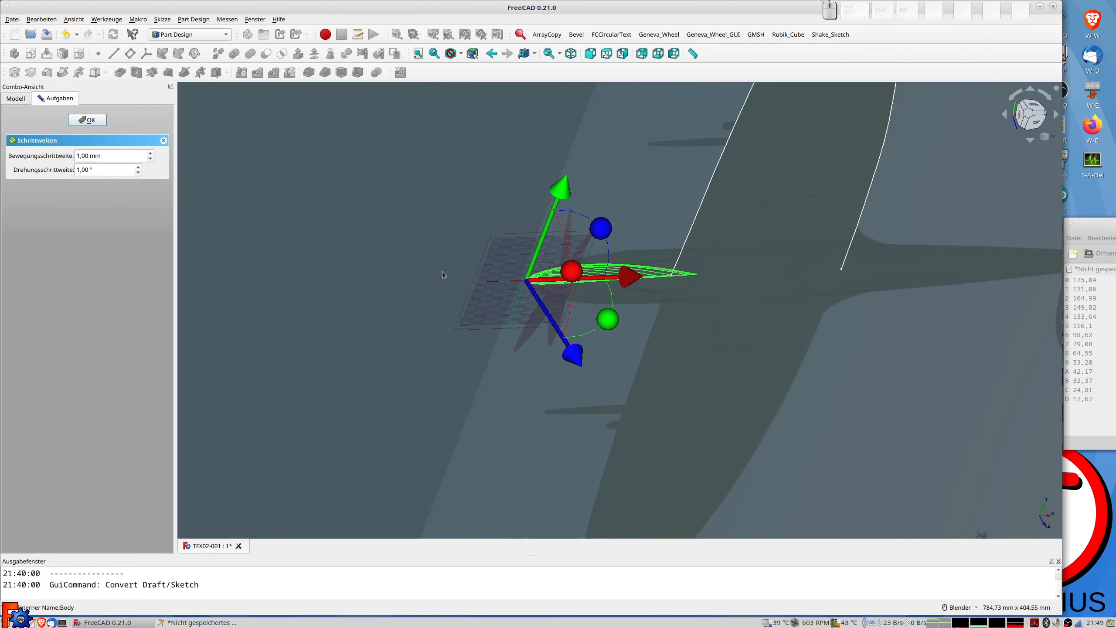
key("1")
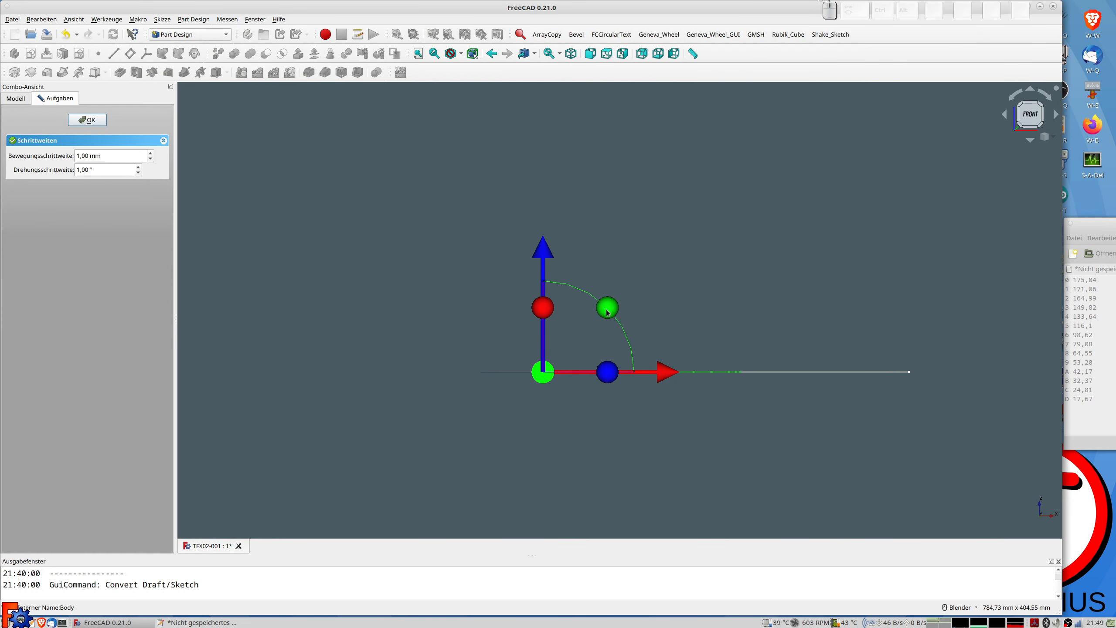
mouse_move(608, 313)
middle_mouse_down()
mouse_move(578, 379)
mouse_move(670, 368)
mouse_move(765, 376)
mouse_move(667, 324)
mouse_move(698, 318)
mouse_move(704, 328)
middle_mouse_up()
mouse_move(533, 306)
left_mouse_down()
mouse_move(624, 296)
mouse_move(652, 349)
left_mouse_up()
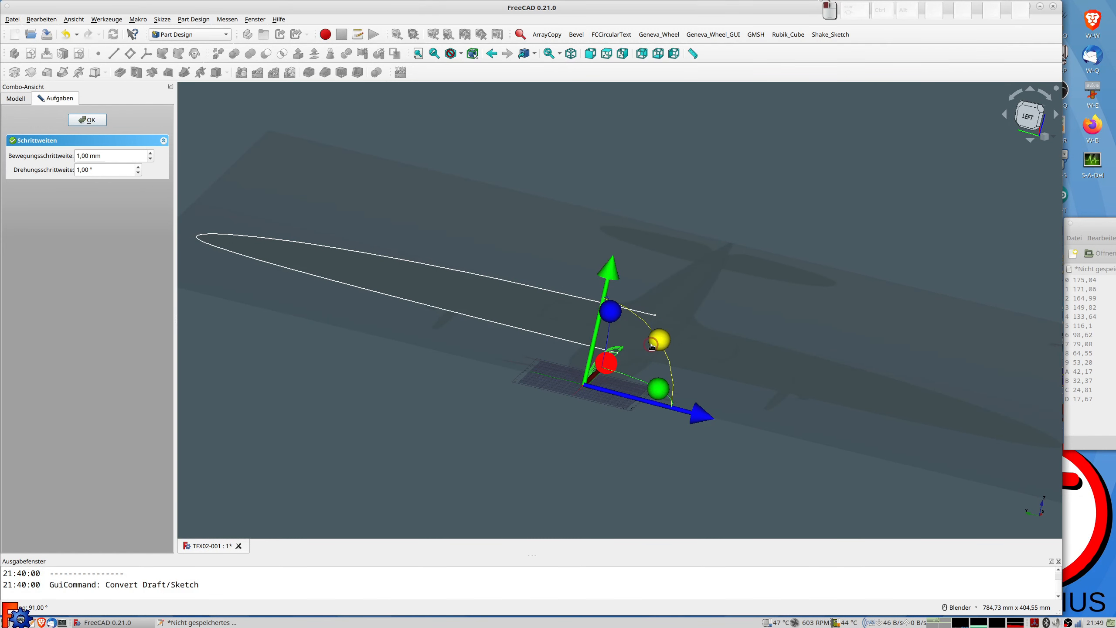
Step: Turn the TF-R body back by 1° about its X axis and finish the transform
key("KP_3")
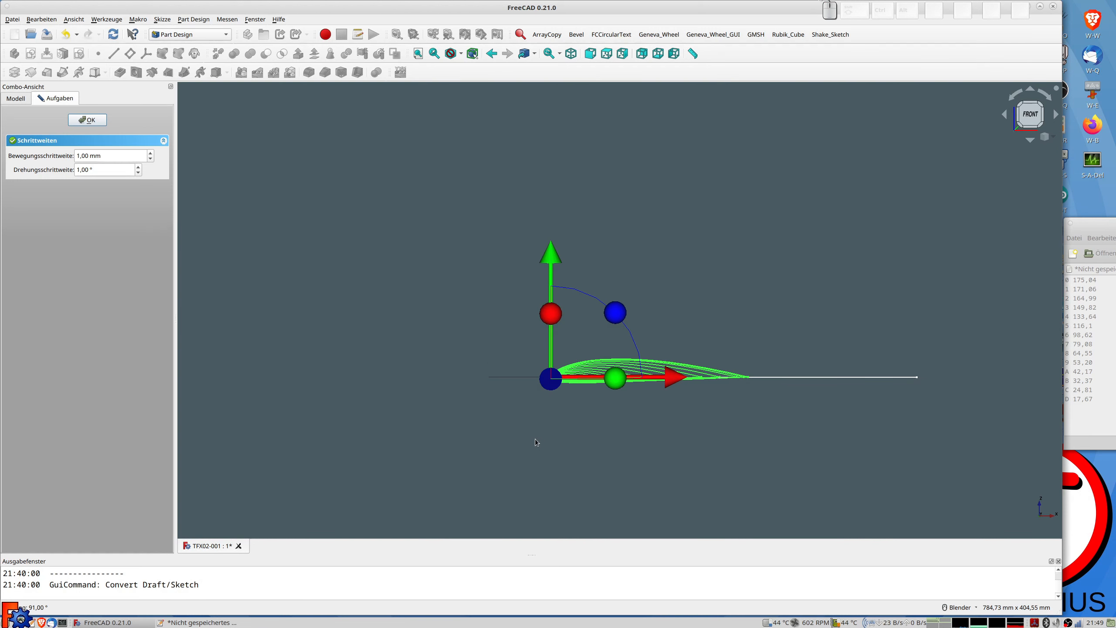
scroll(601, 373, "down", 2)
mouse_move(600, 365)
middle_mouse_down("shift")
mouse_move(574, 361)
mouse_move(660, 363)
mouse_move(661, 373)
middle_mouse_up("shift")
left_click_drag(628, 317, 625, 308)
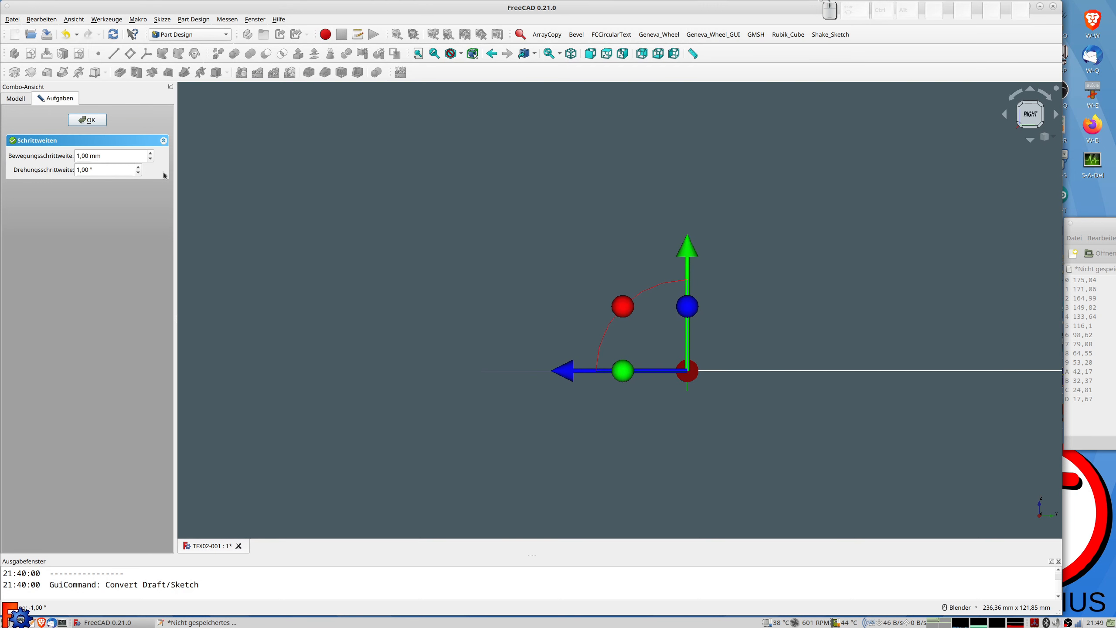
left_click(98, 120)
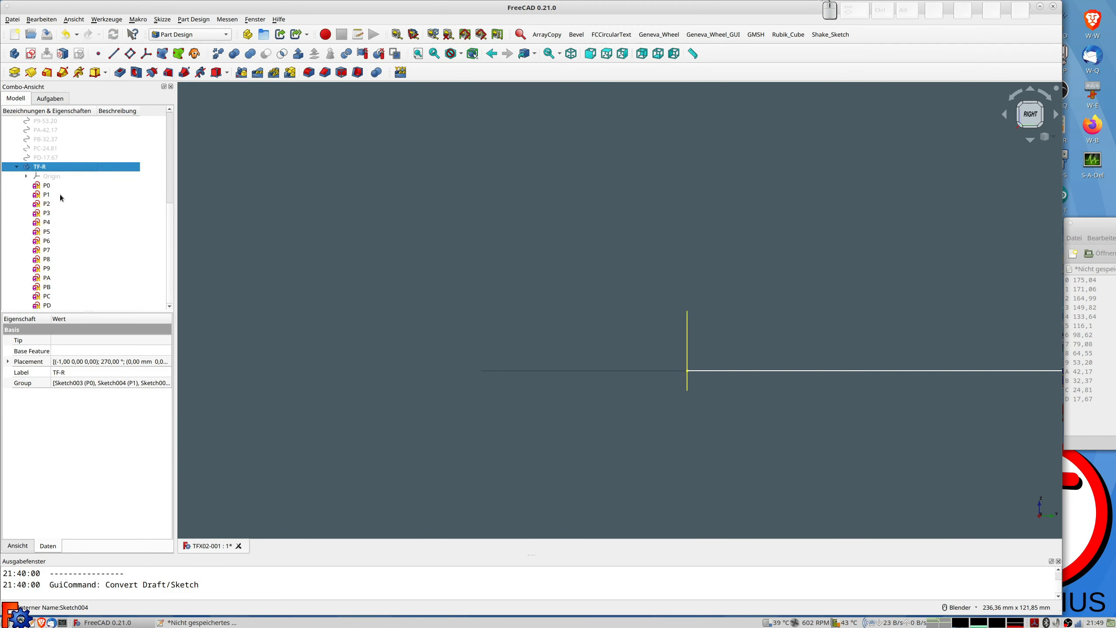
Step: Select the P0 sketch inside TF-R and expand its placement to the individual x, y and z position values
mouse_move(400, 255)
middle_mouse_down()
mouse_move(476, 304)
mouse_move(486, 279)
mouse_move(473, 267)
mouse_move(568, 272)
mouse_move(580, 302)
mouse_move(639, 317)
mouse_move(638, 354)
middle_mouse_up()
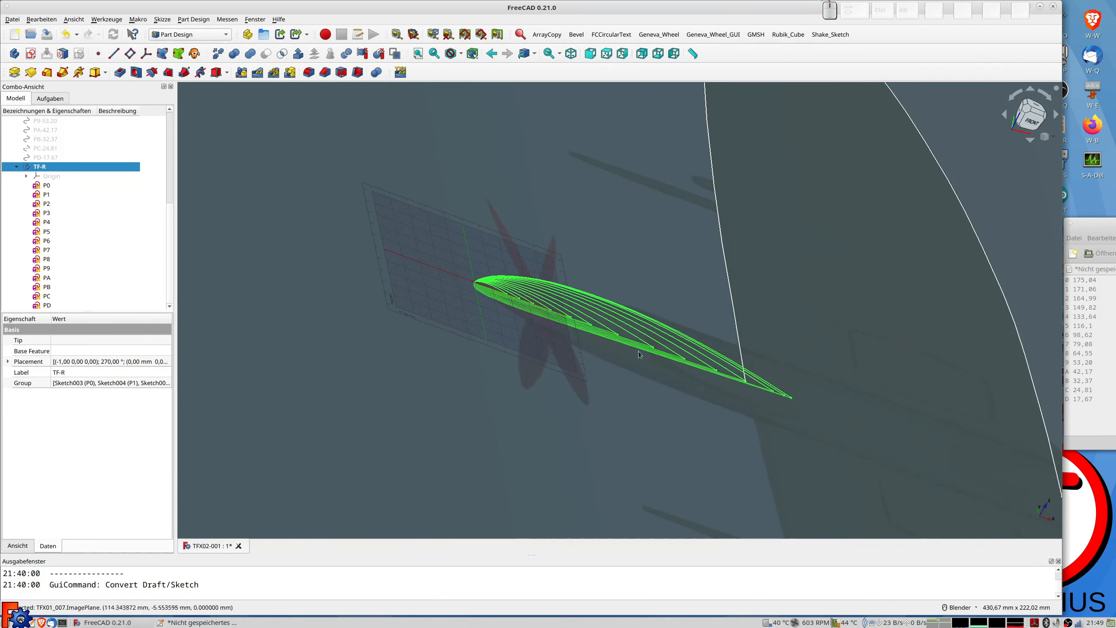
left_click(47, 186)
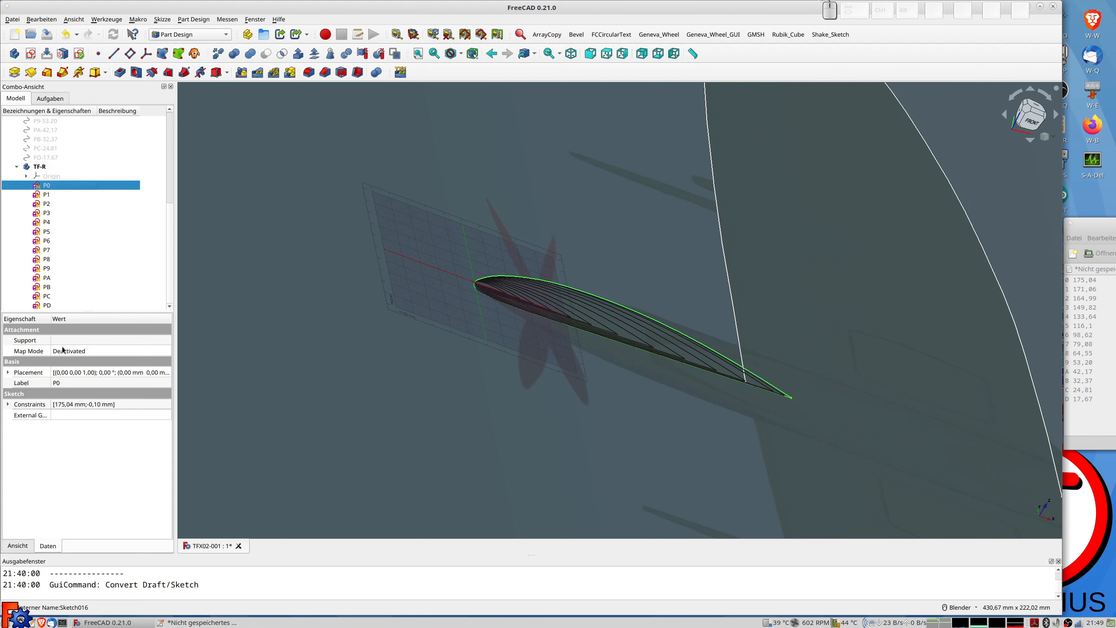
left_click(8, 373)
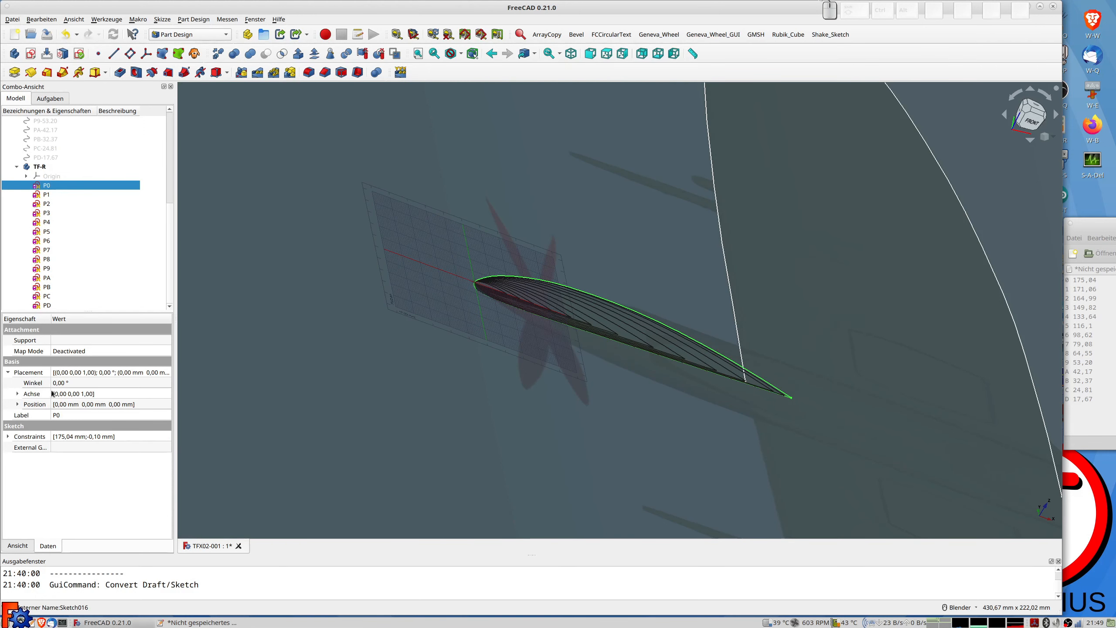
left_click(18, 405)
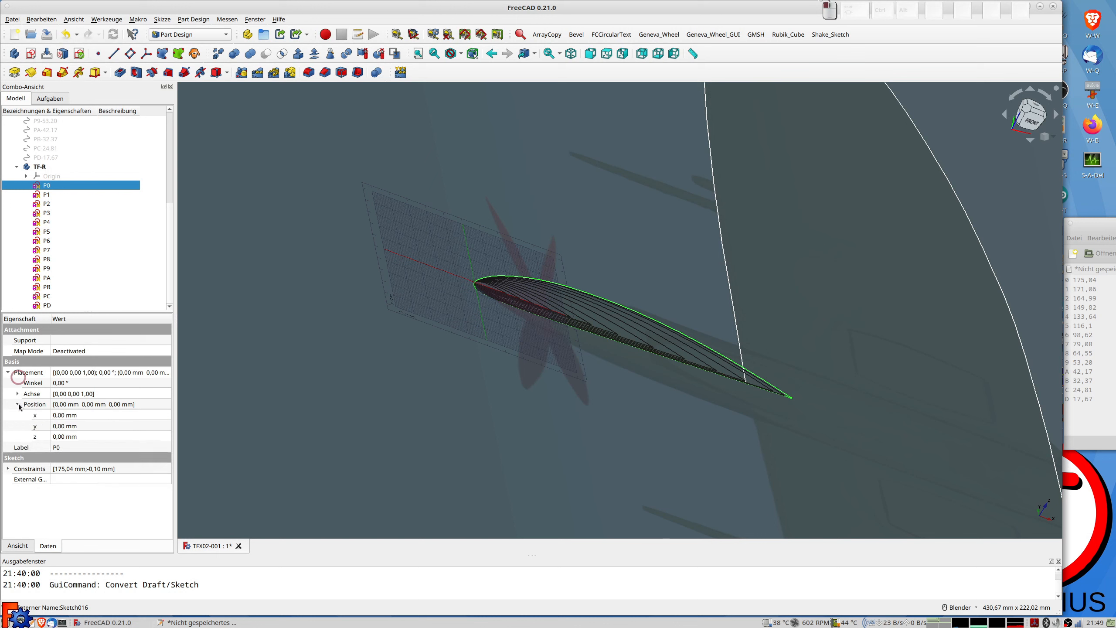
left_click(62, 415)
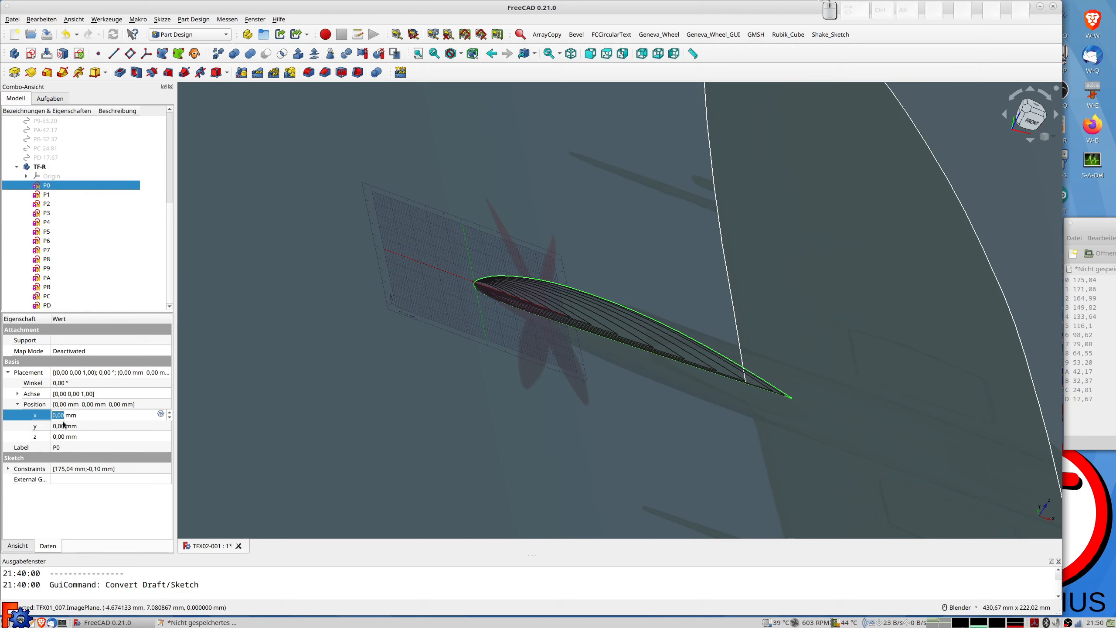
left_click(161, 414)
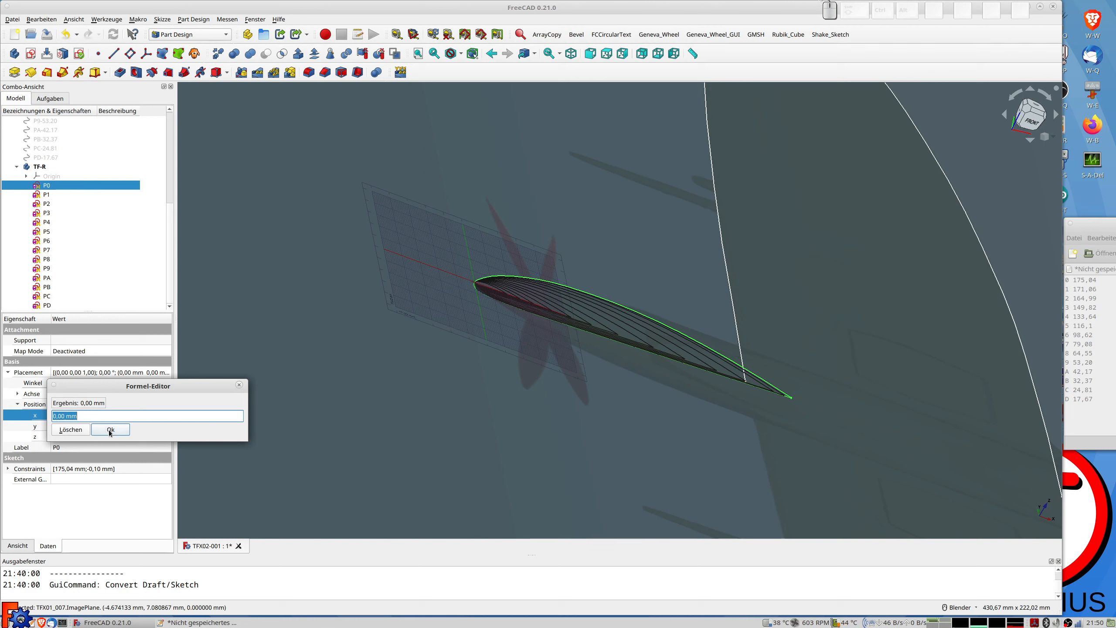
left_click(87, 433)
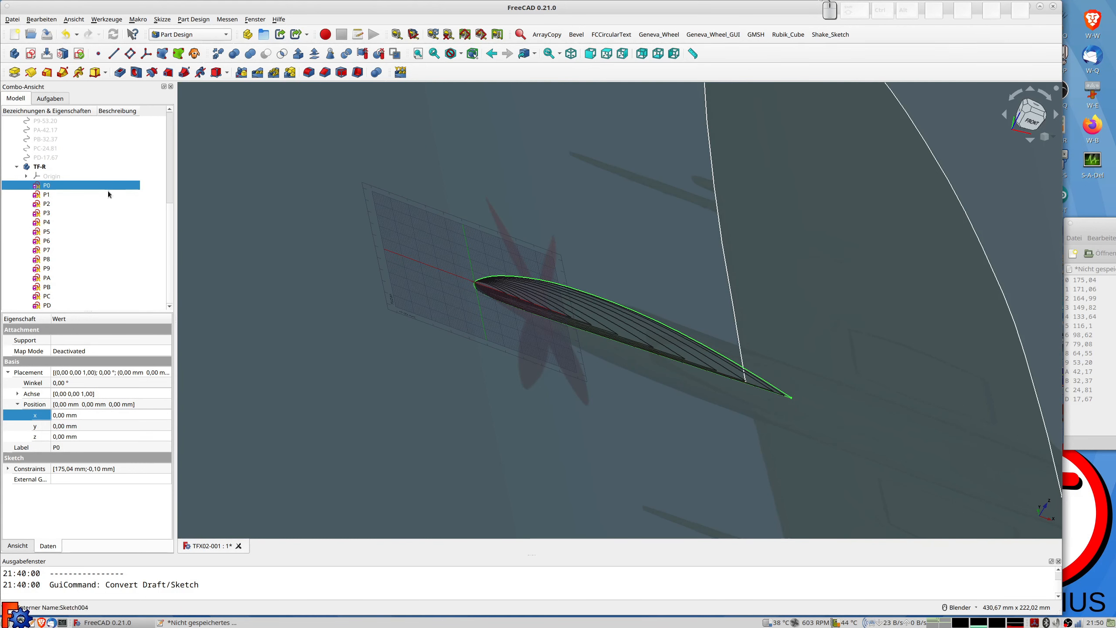
scroll(106, 191, "up", 7)
left_click(34, 156)
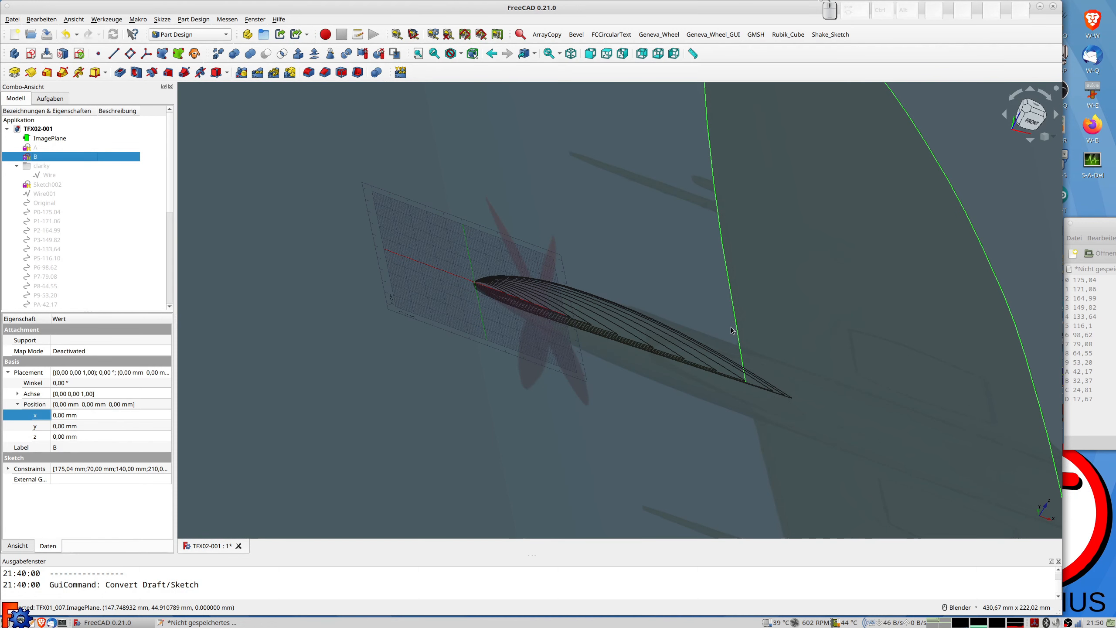
scroll(731, 329, "down", 3)
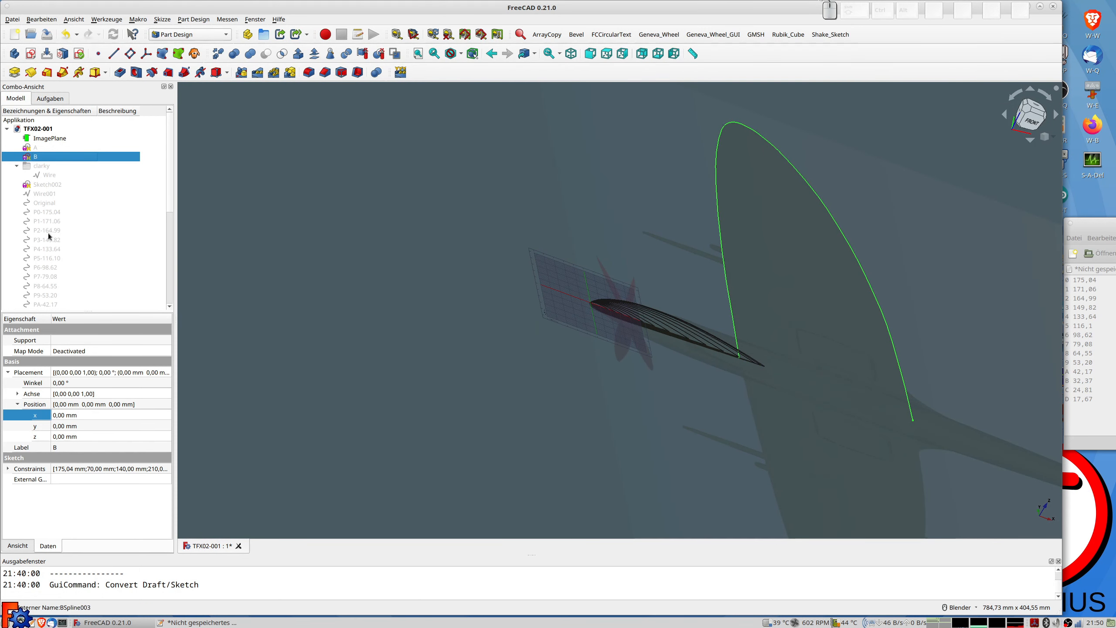
scroll(50, 236, "down", 6)
left_click(46, 186)
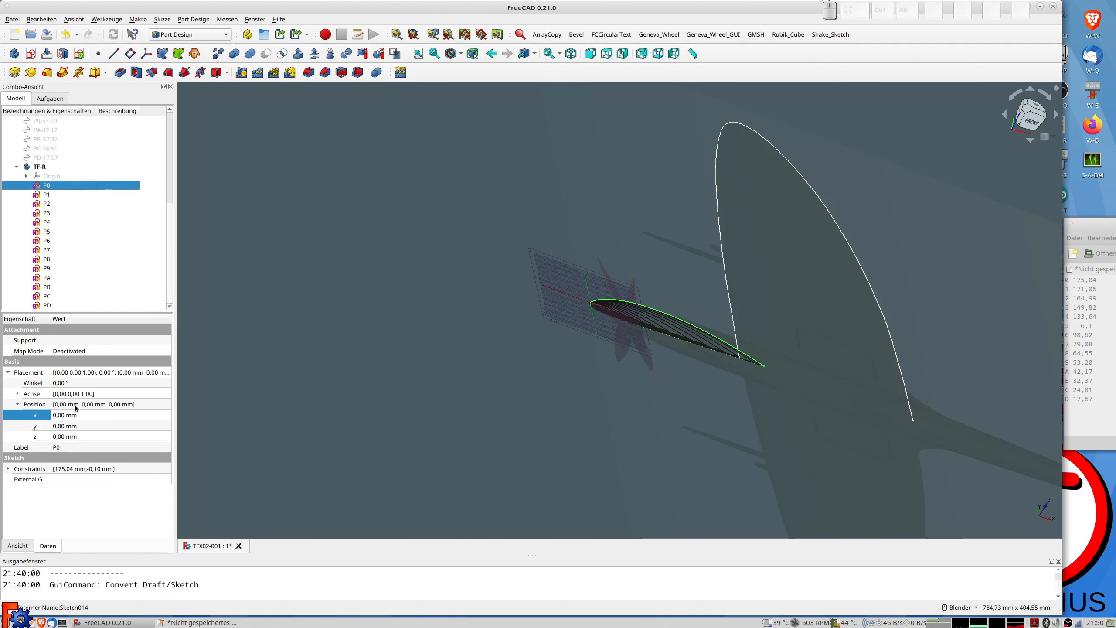
left_click(58, 415)
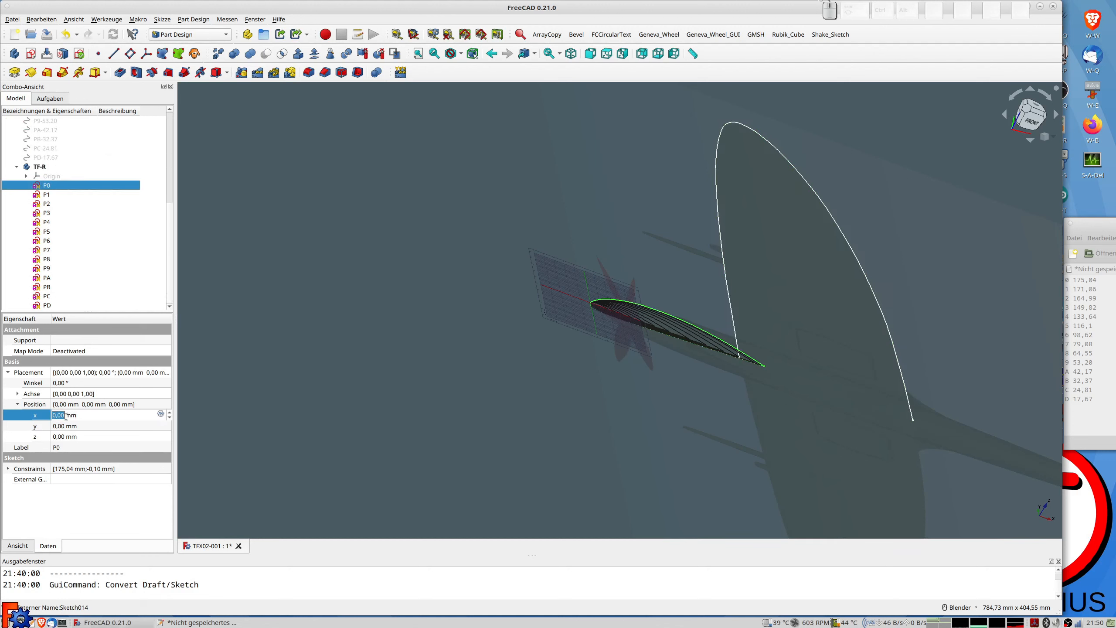
left_click(161, 414)
key("BackSpace")
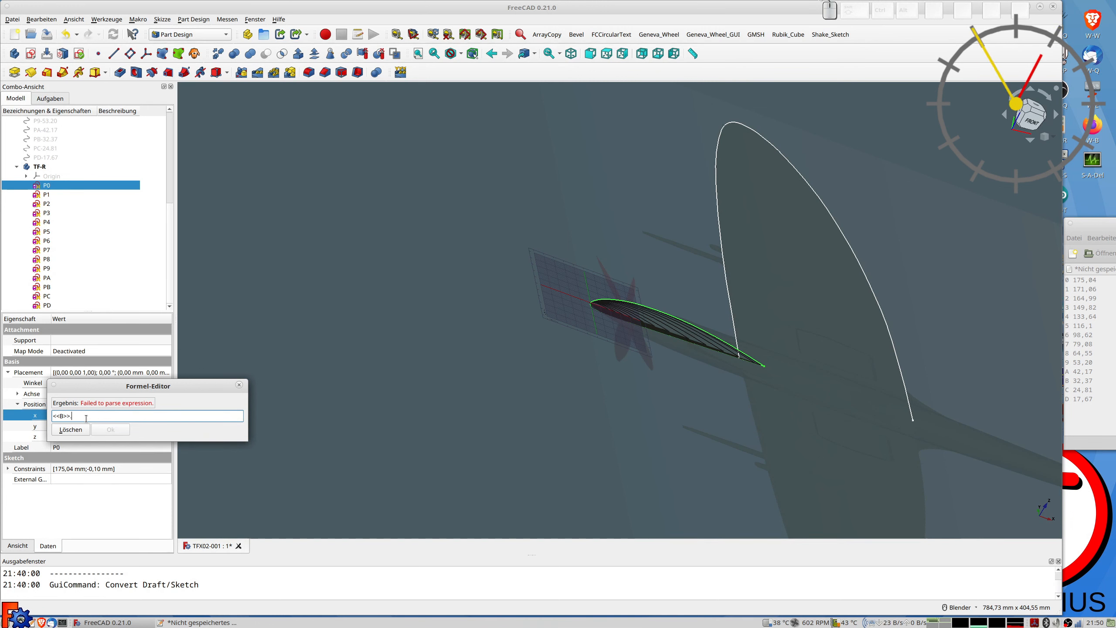
key("Escape")
Step: Open sketch B for editing, switch to the Pluma rib list, move it over the FreeCAD window and place the cursor after rib 0's chord value
double_click(110, 254)
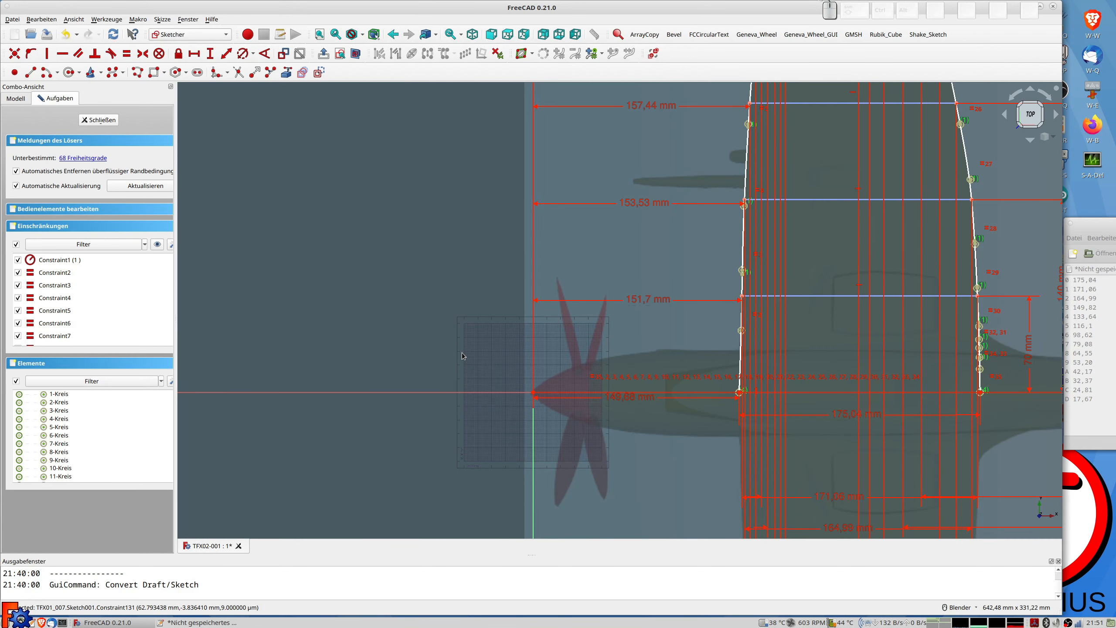
left_click_drag(1096, 226, 188, 201)
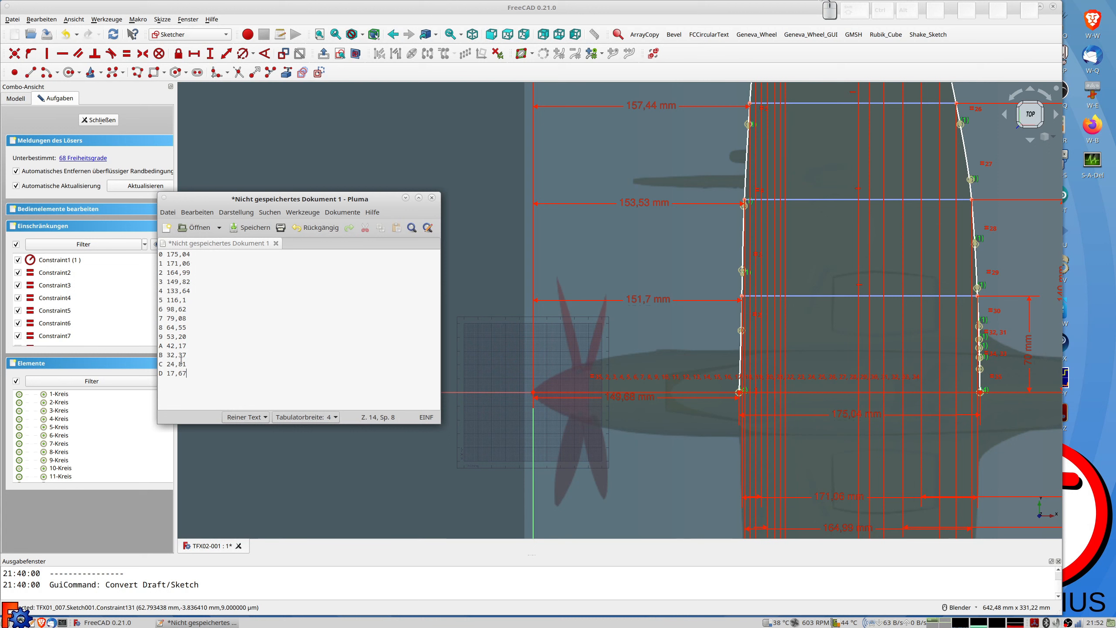
key("Return")
left_click(204, 254)
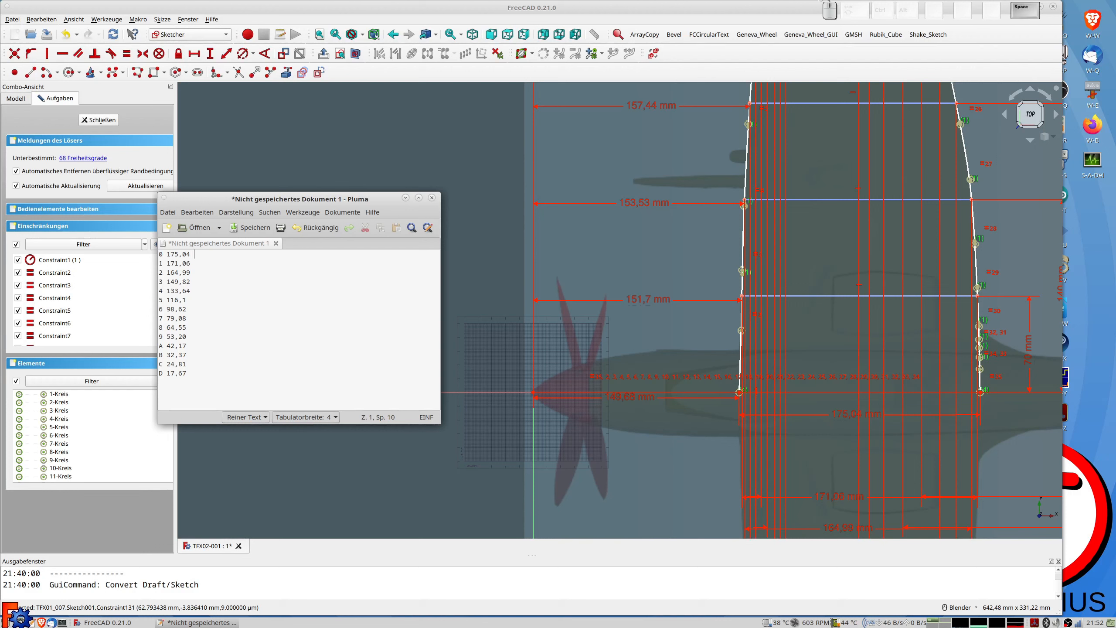
Step: Add sketch B's leading-edge distances to the rib list: 149,68, 151,70, 153,53 and 157,44 for ribs 0 to 3, continuing to 196,05 for rib D
type("149,68")
key("Down")
type("151,70")
key("Down")
type("153,53")
key("Down")
type("157,4")
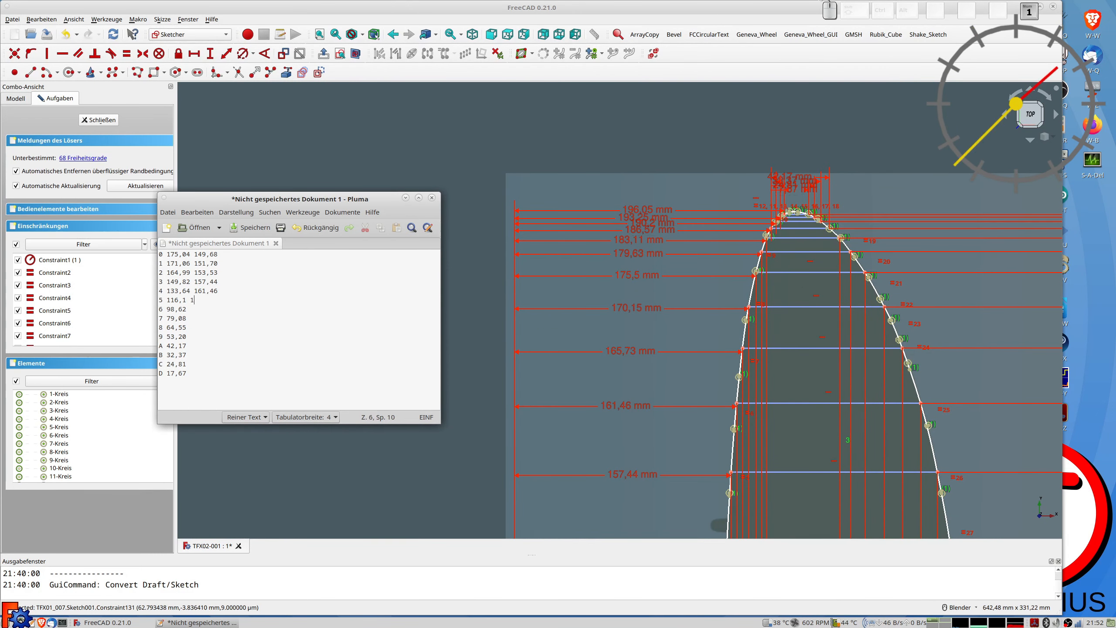
key("Down")
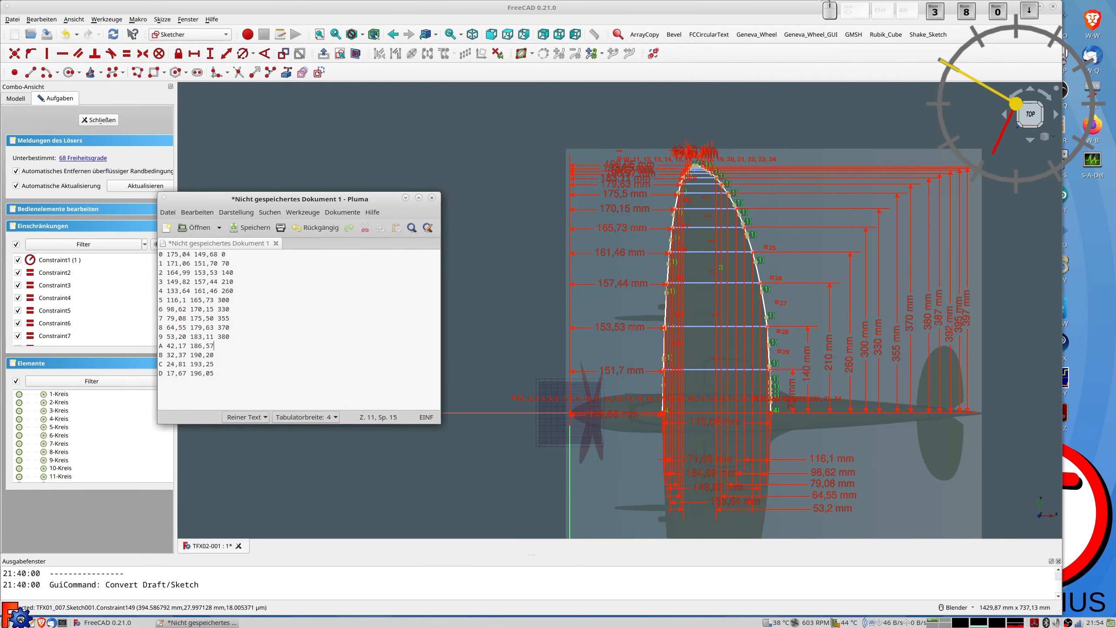
Step: Complete the list's spanwise distance column with 387, 392, 395 and 397 for ribs A to D
type("387")
key("Down")
type("392")
key("Down")
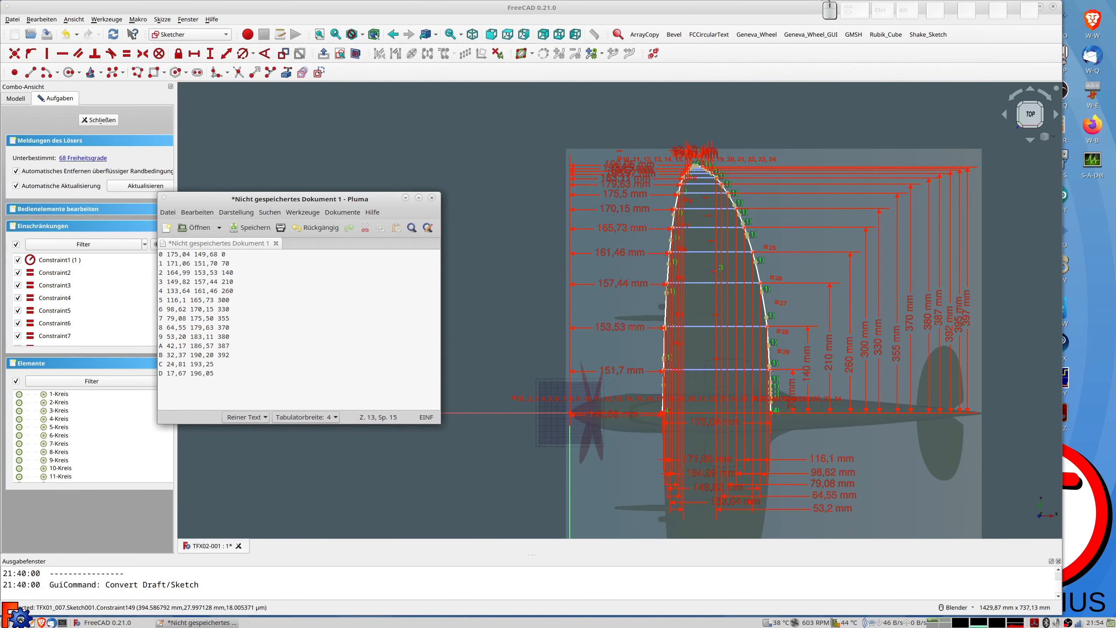
type("395")
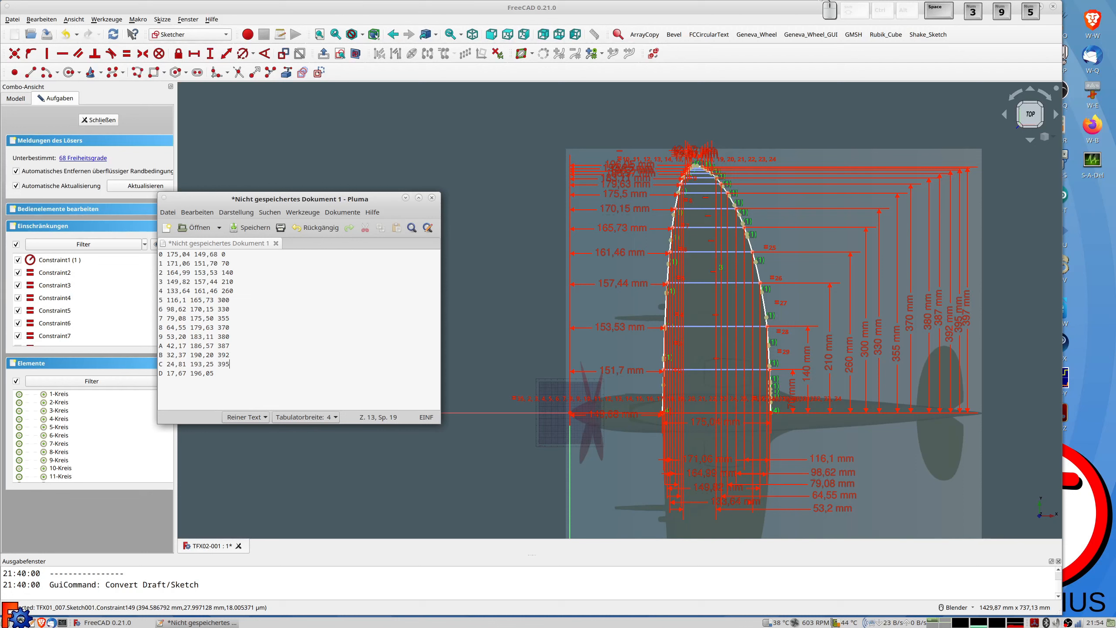
key("Down")
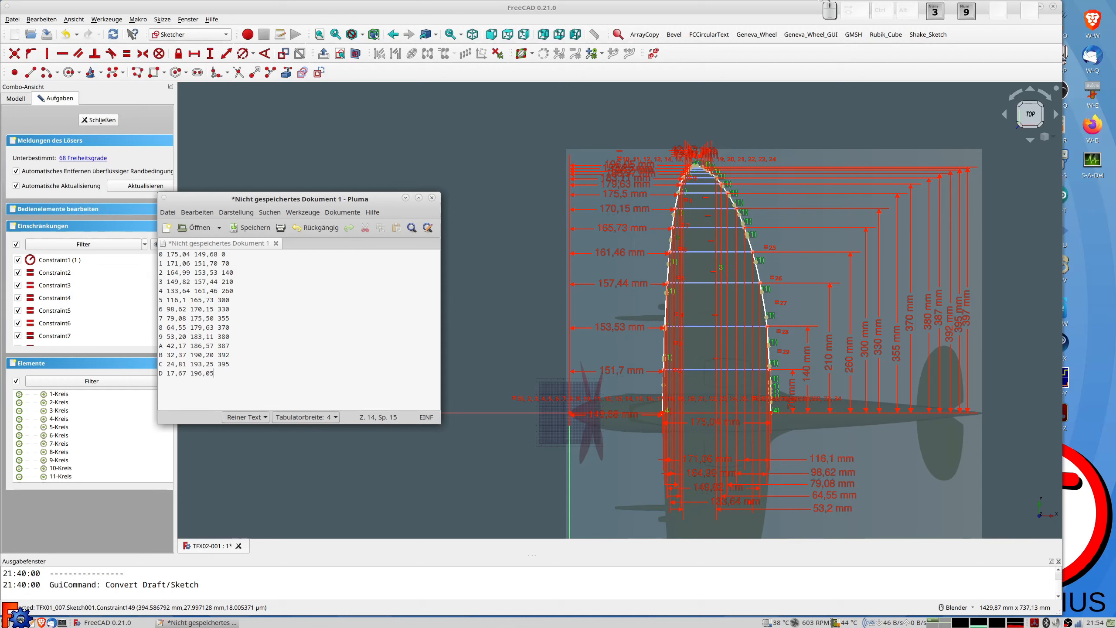
type("397")
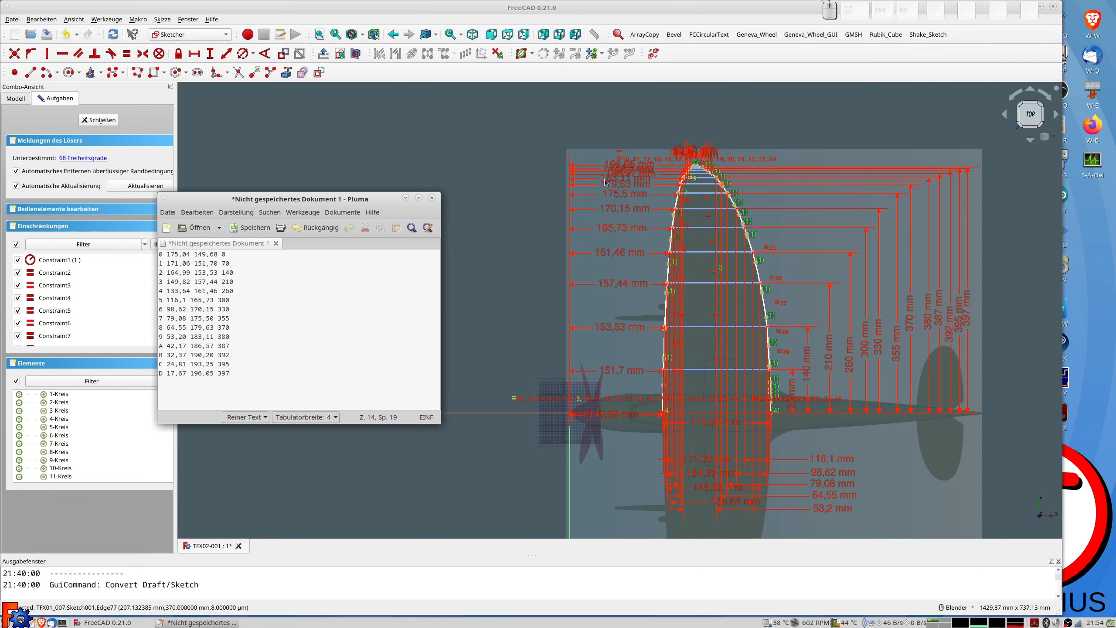
Step: Move the rib list to the screen's edge and narrow the FreeCAD window so all list values stay readable beside it
left_click_drag(348, 200, 1115, 202)
mouse_move(1064, 9)
left_mouse_down()
mouse_move(936, 11)
mouse_move(966, 94)
mouse_move(1086, 113)
left_mouse_up()
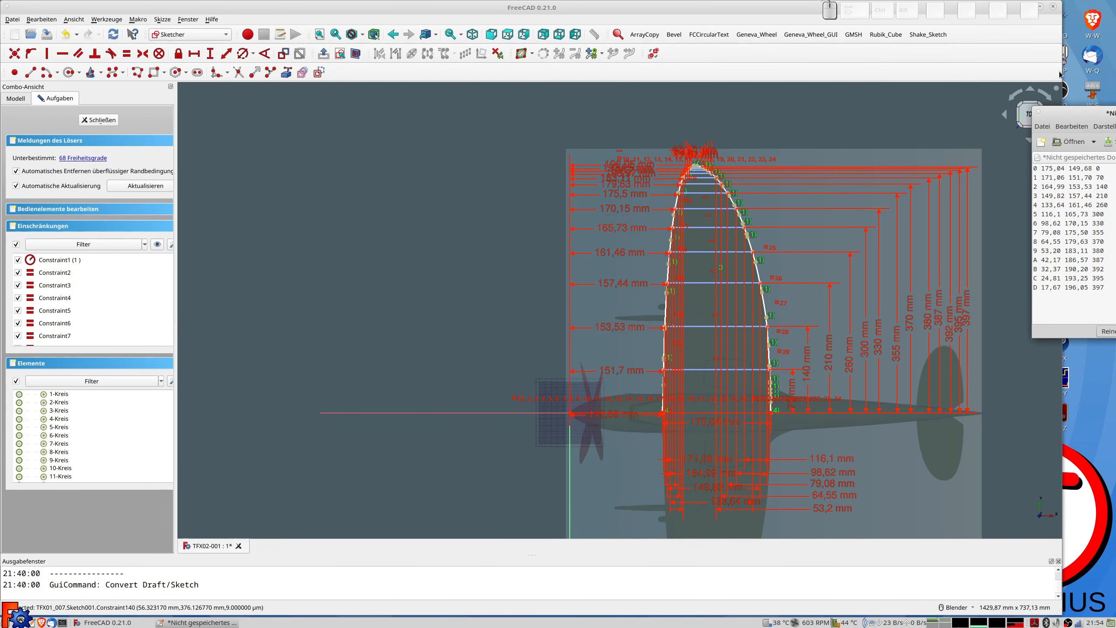
left_click_drag(1062, 74, 1031, 86)
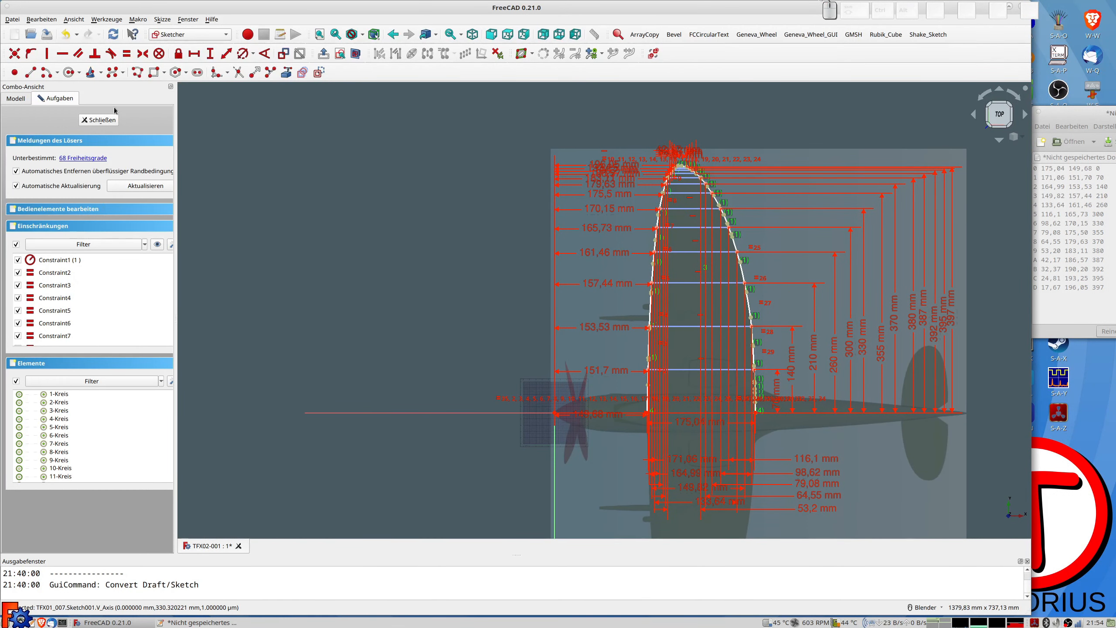
Step: Close the open sketch and set the x position of profile P0 in body TF-R to 149.68 mm
left_click(108, 119)
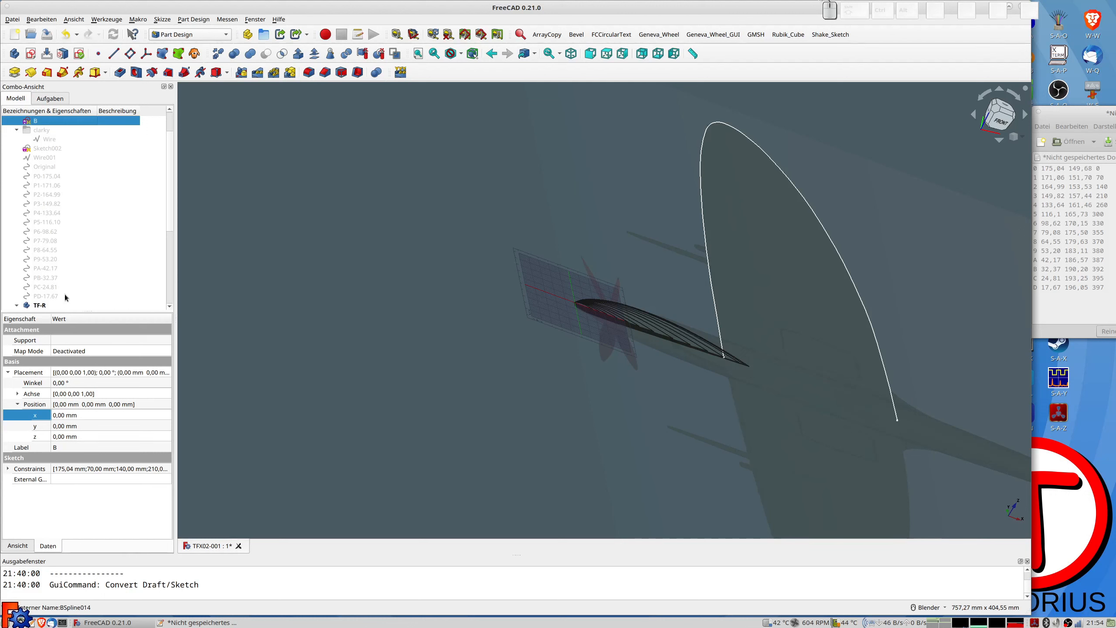
scroll(64, 294, "down", 5)
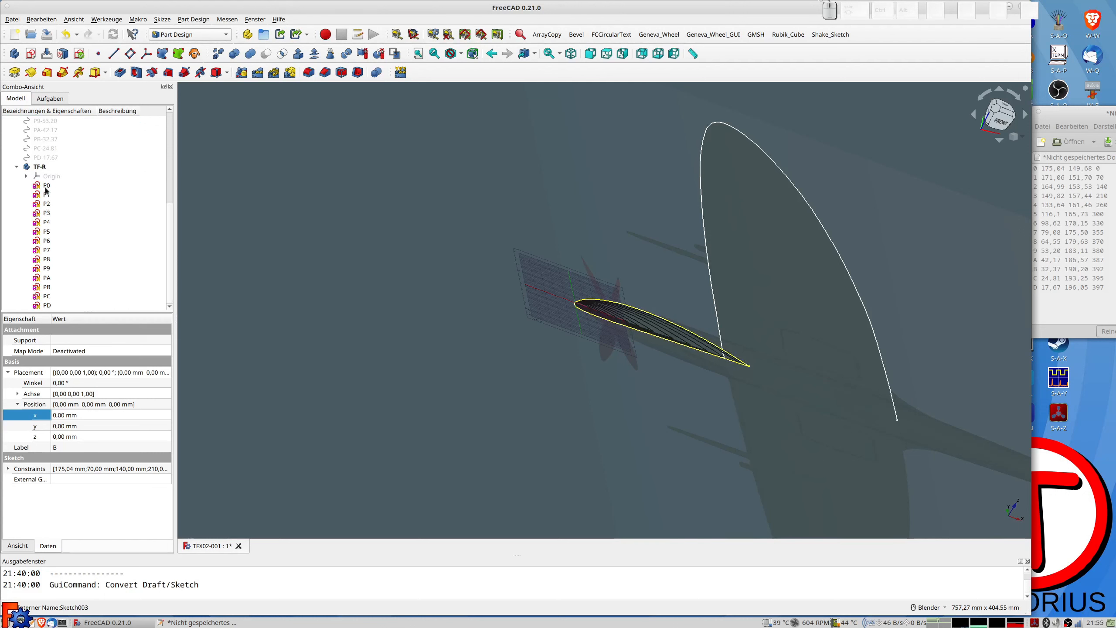
left_click(46, 187)
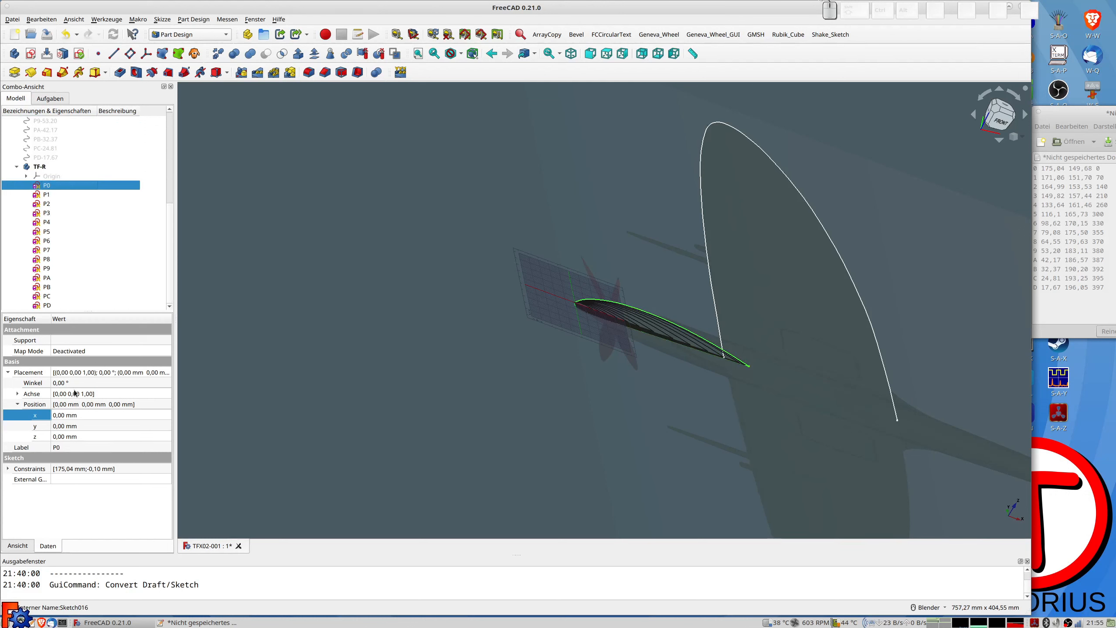
left_click(64, 416)
type("149,6")
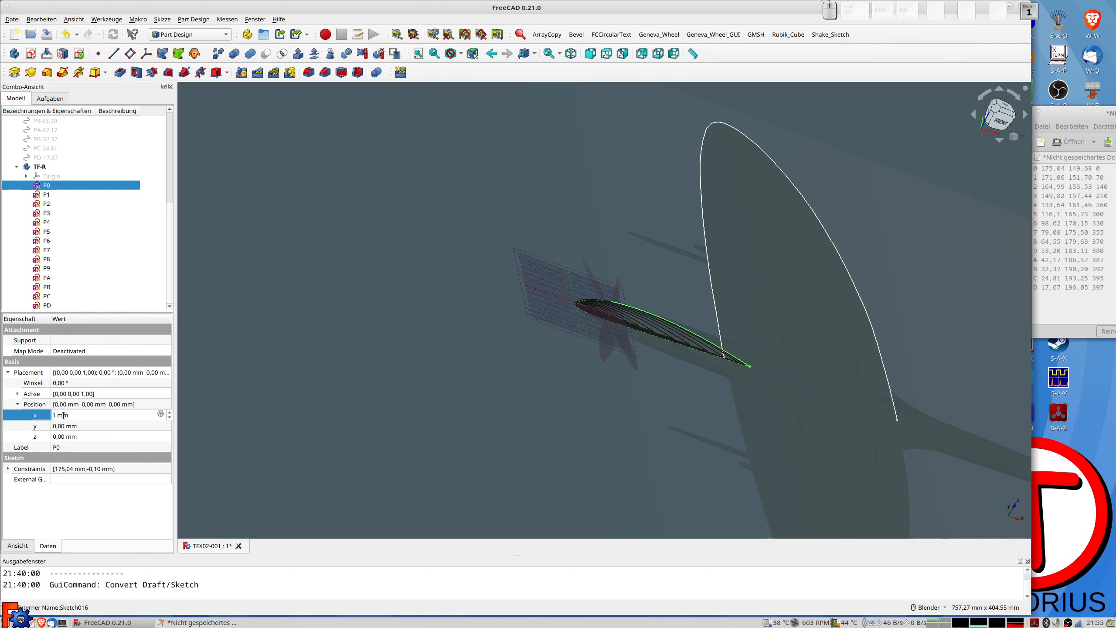
type("8")
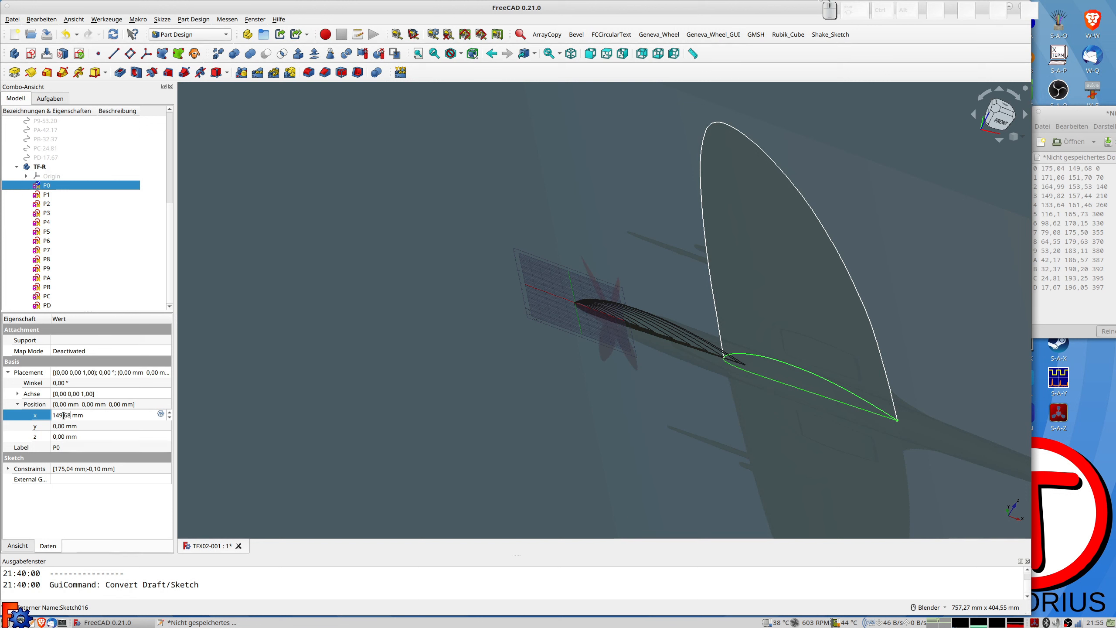
key("Tab")
Step: Set the x position of profile P1 to 171.05 mm
left_click(46, 194)
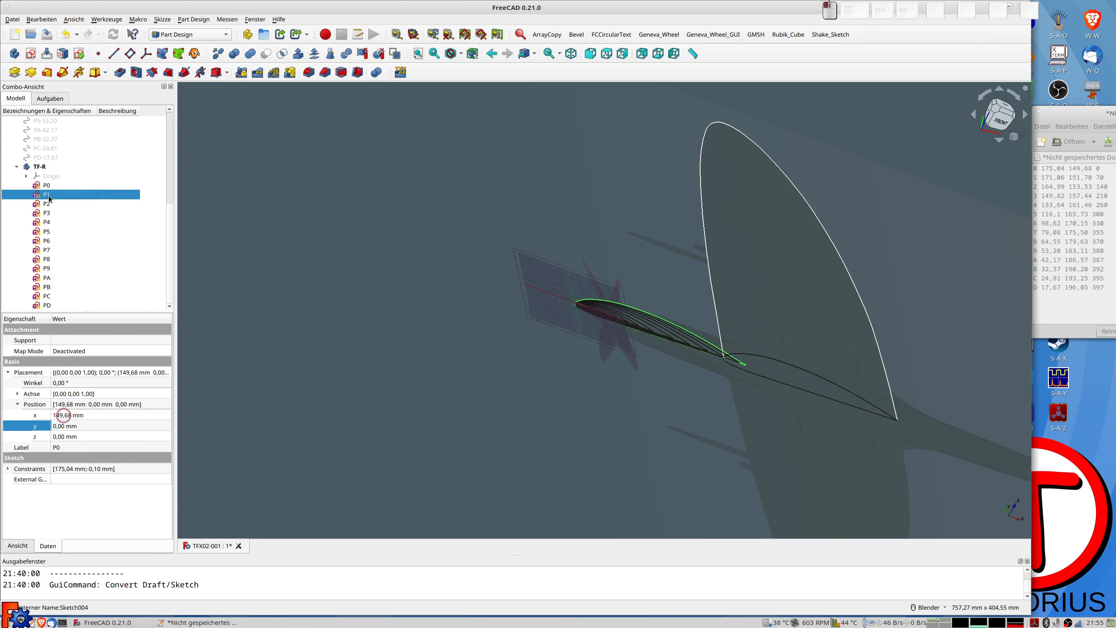
left_click(61, 416)
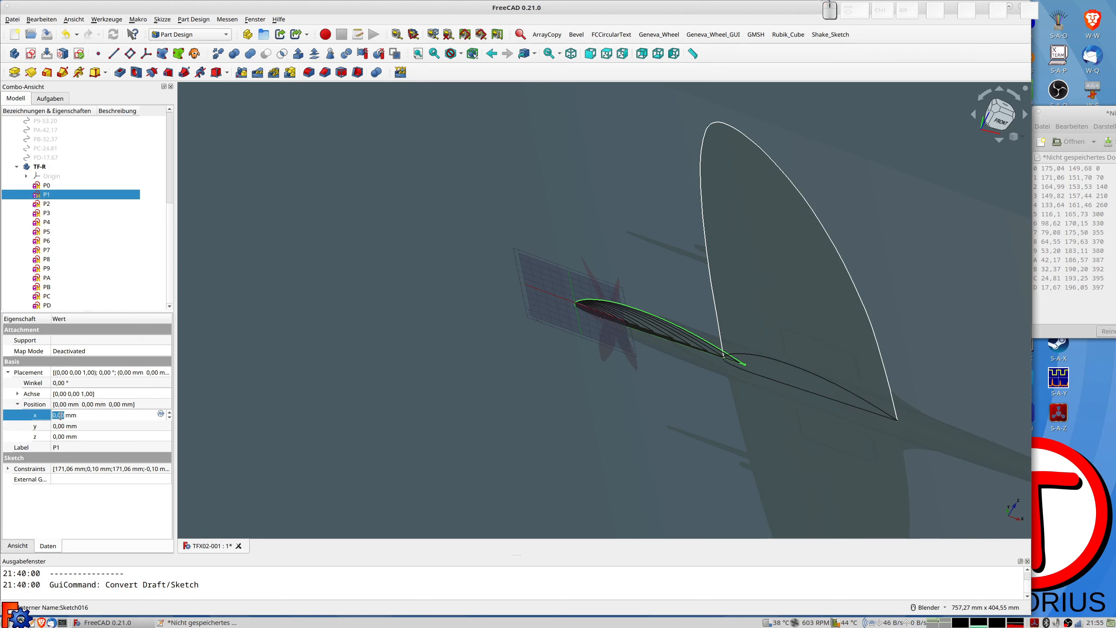
type("17")
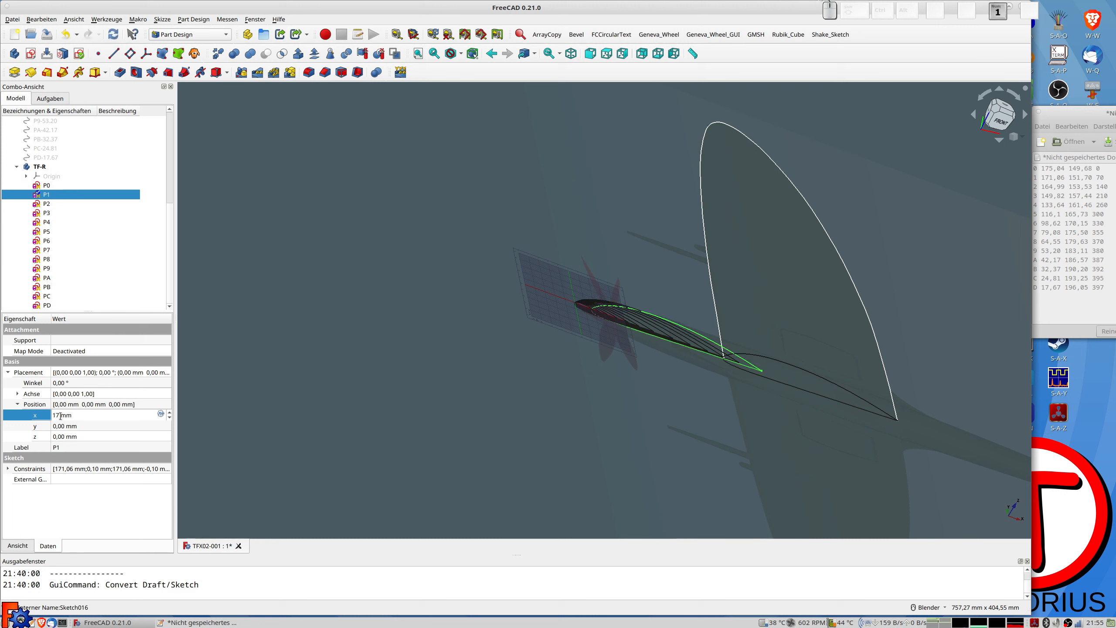
type("1,05")
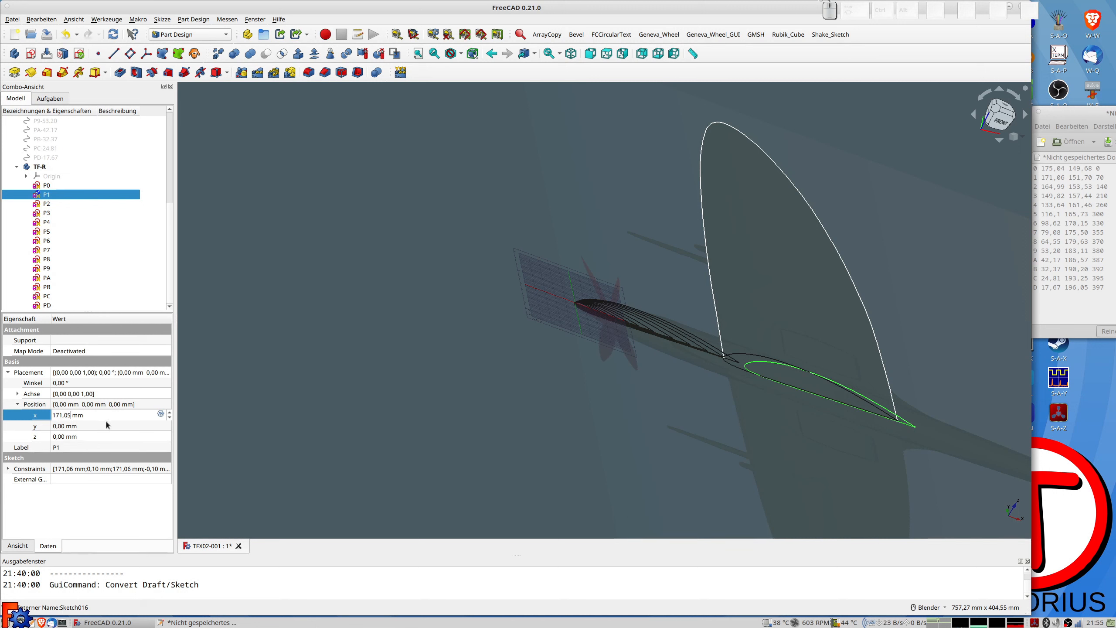
key("Tab")
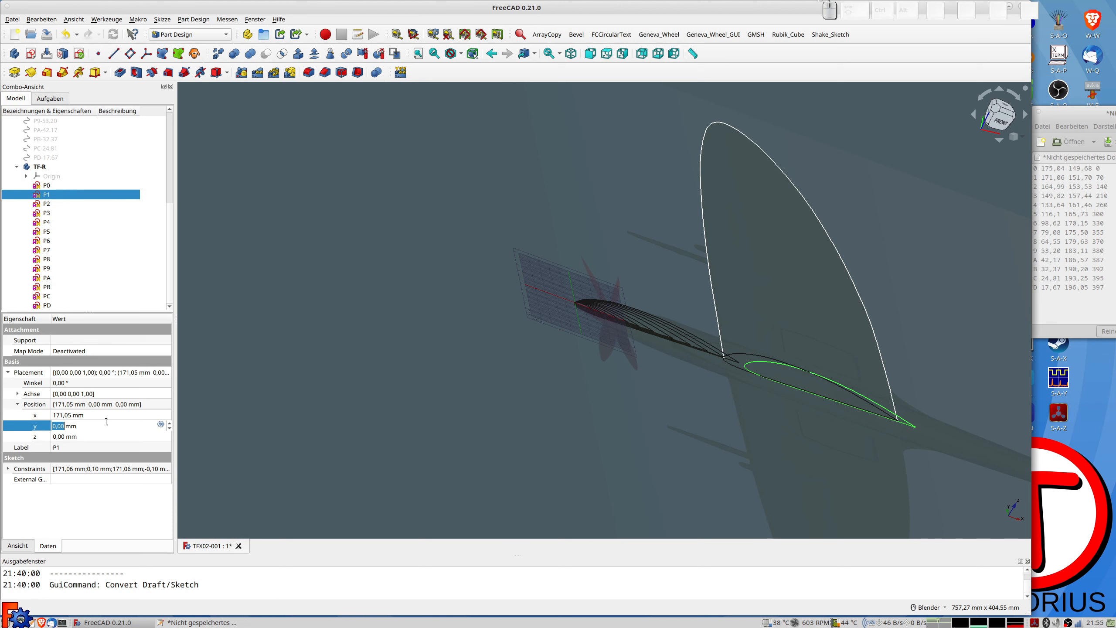
Step: Try a y position of 20 mm for profile P1 and return it to 0 mm
type("20")
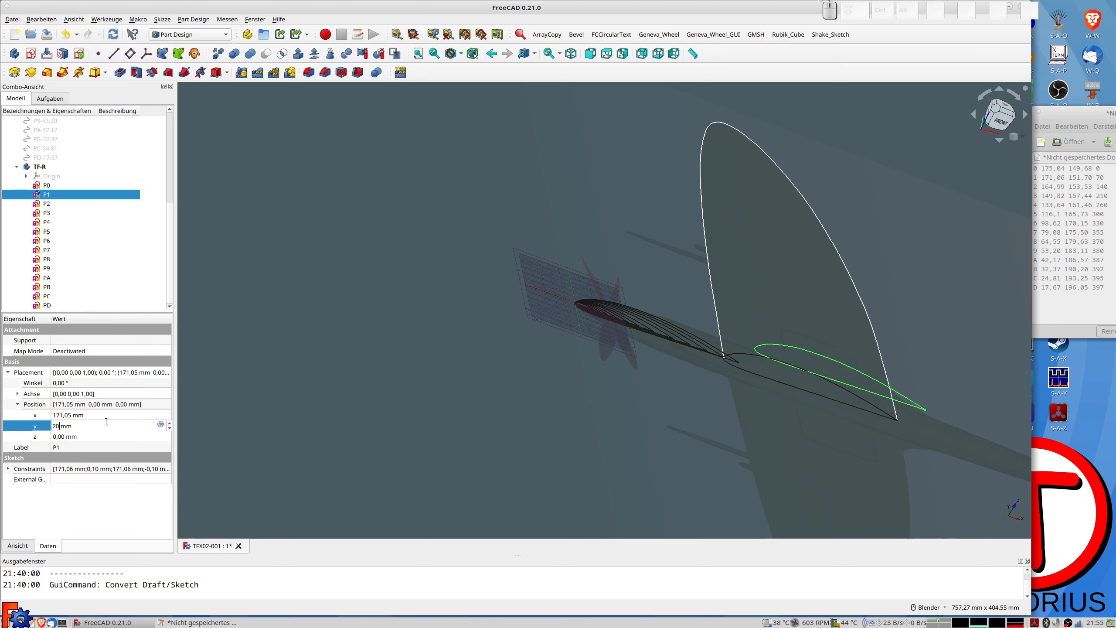
key("BackSpace")
key("BackSpace")
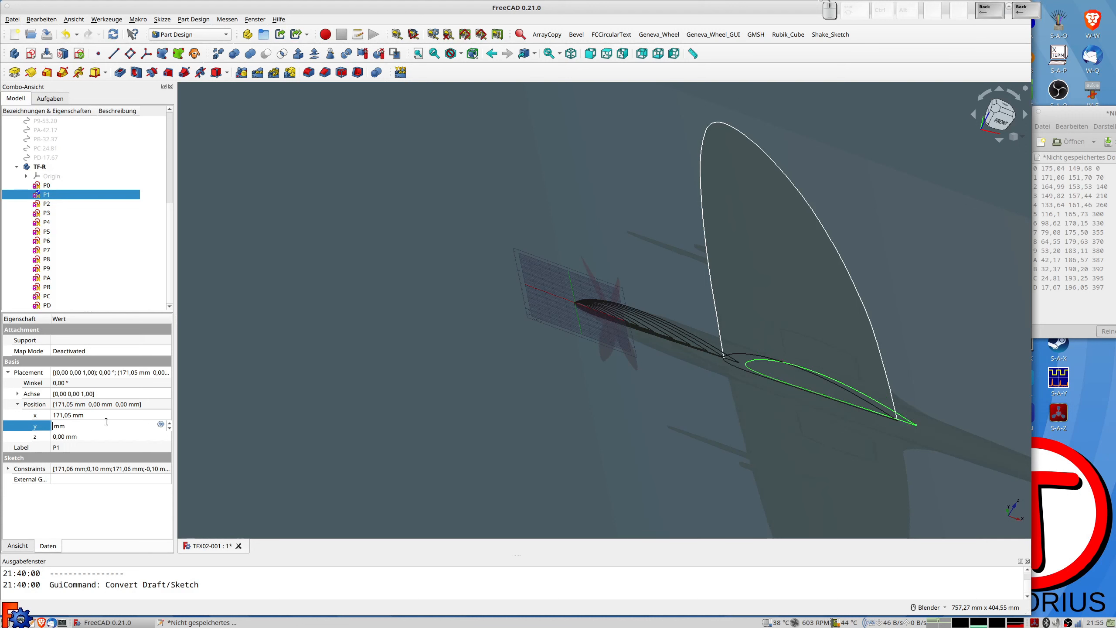
type("0")
key("Tab")
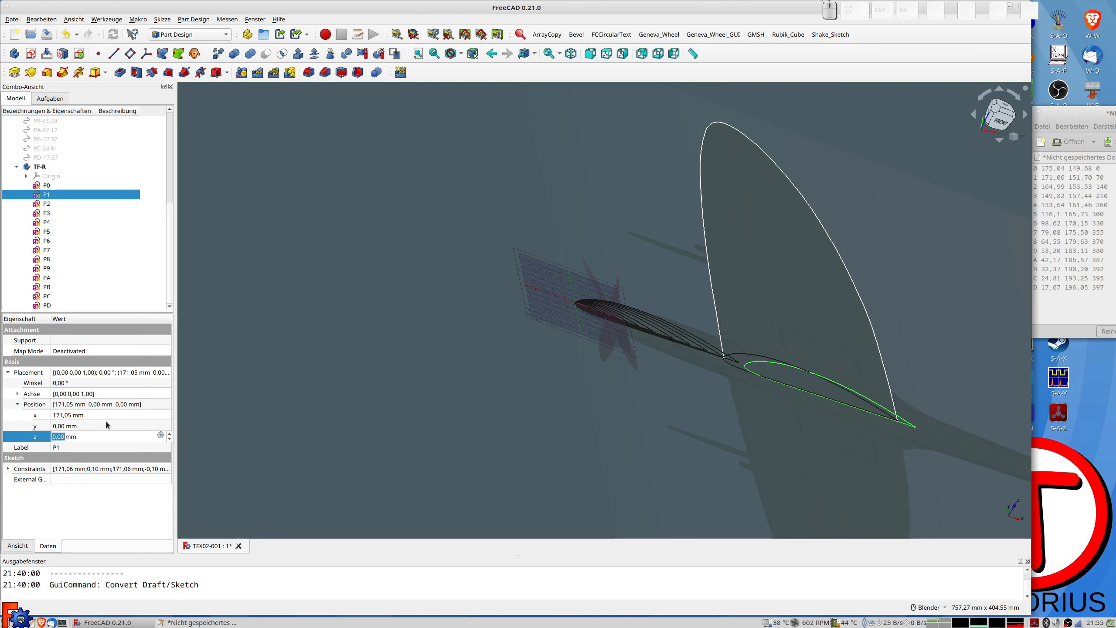
Step: Try profile P1 at a z position of 50 mm and set it to -70 mm instead
type("50")
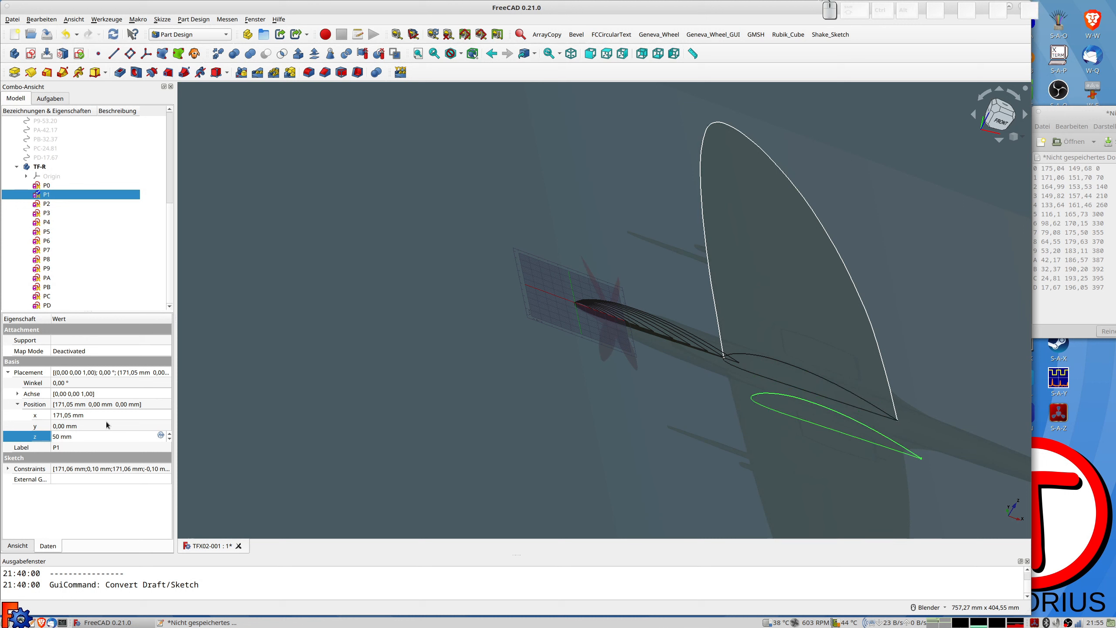
key("BackSpace")
key("BackSpace")
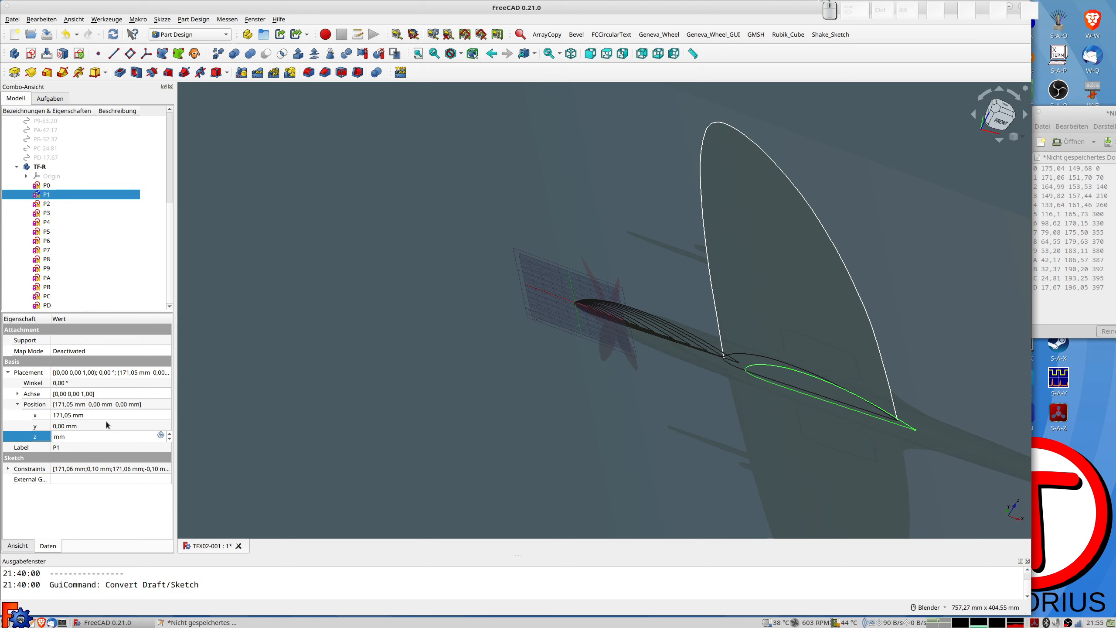
type("-70")
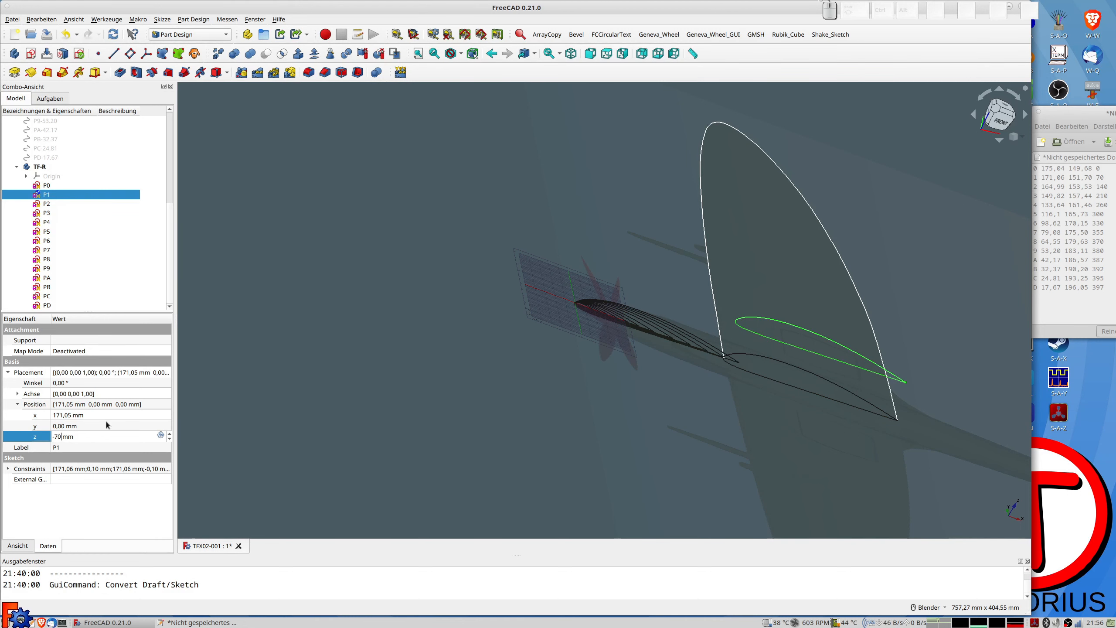
Step: Examine P1's placement against the wing outline and check the leading-edge offset dimensions in sketch B, closing the sketch again
mouse_move(615, 316)
middle_mouse_down()
mouse_move(792, 374)
mouse_move(730, 319)
mouse_move(703, 332)
mouse_move(738, 361)
middle_mouse_up()
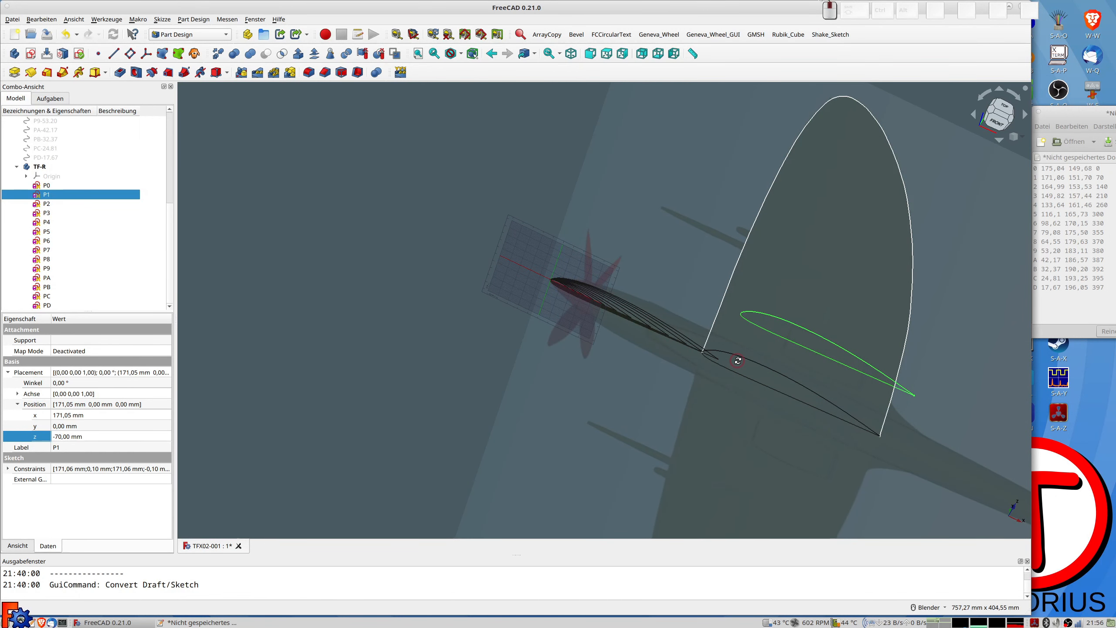
middle_click_drag(739, 361, 739, 374)
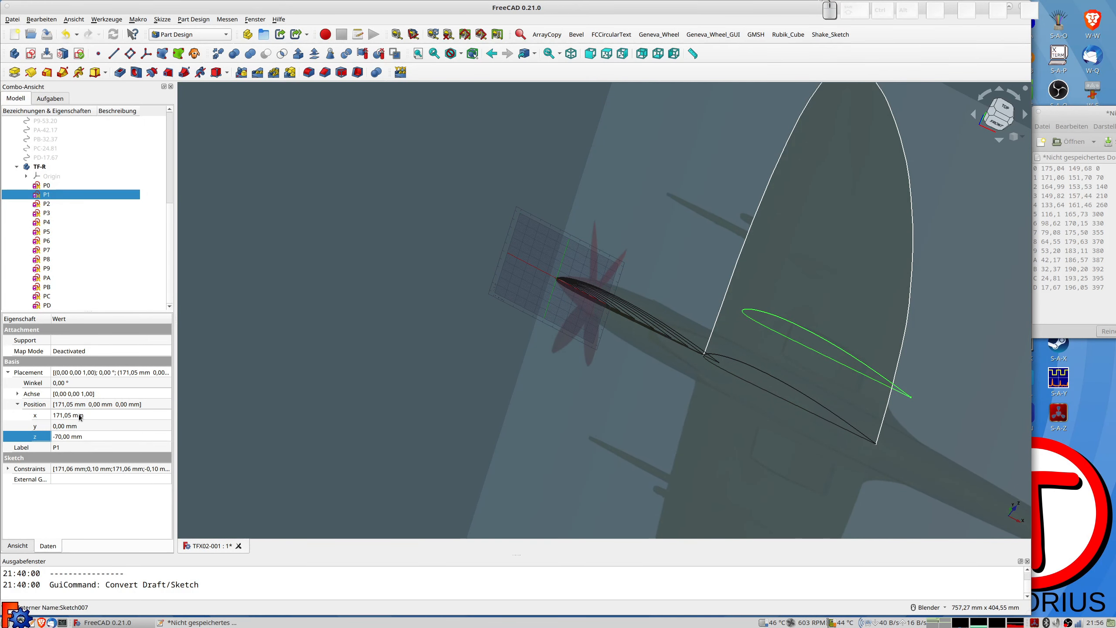
middle_click_drag(536, 409, 672, 398)
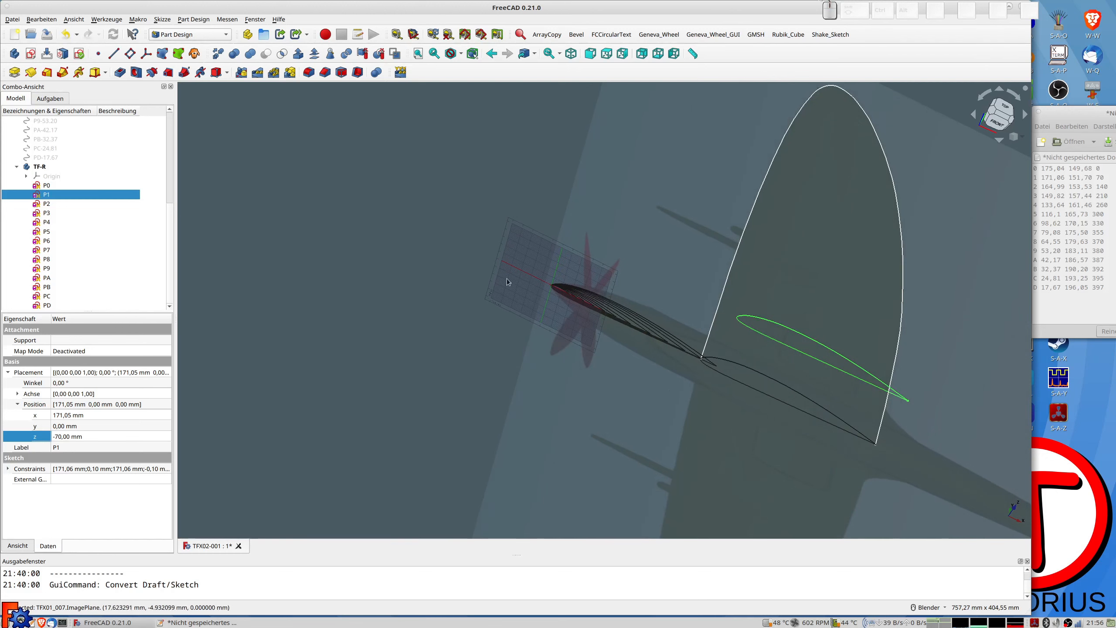
scroll(85, 141, "up", 1)
scroll(85, 142, "up", 5)
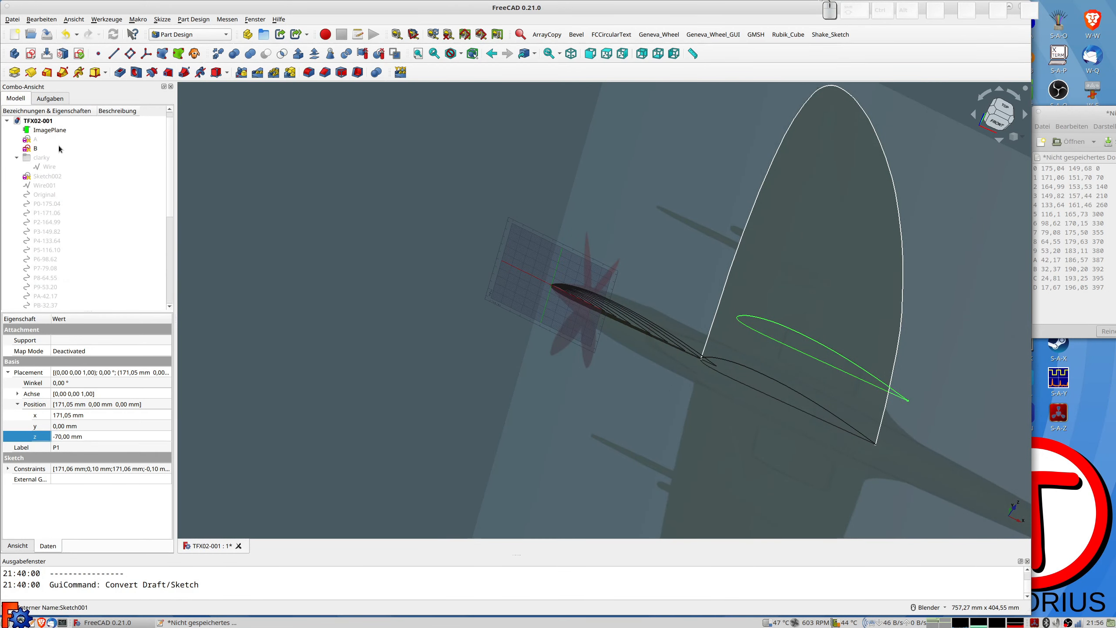
left_click(38, 148)
double_click(38, 148)
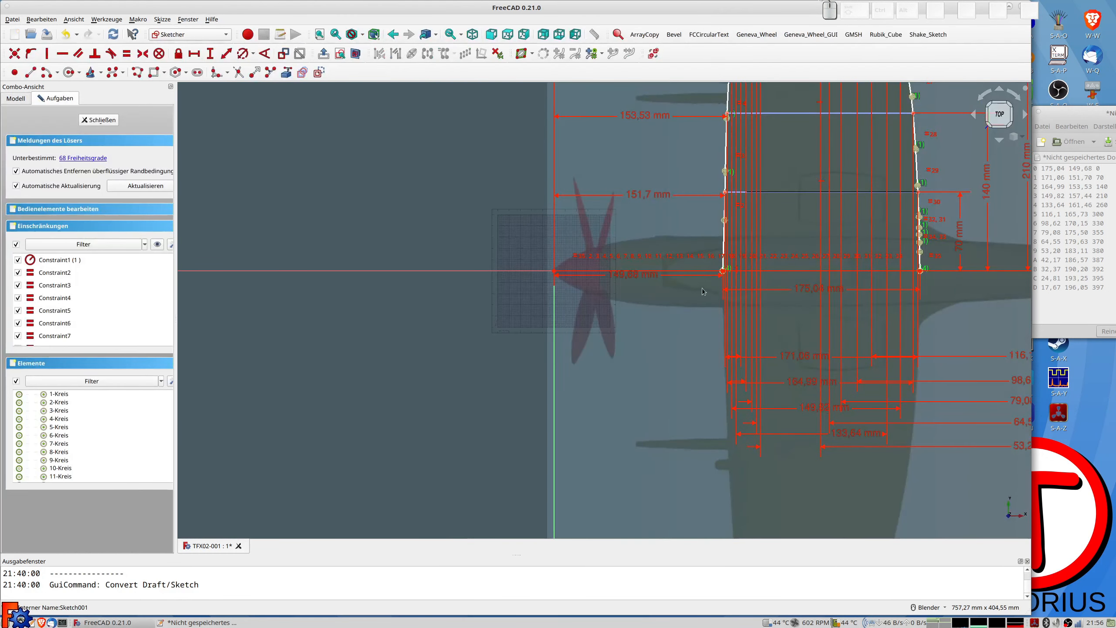
mouse_move(811, 219)
middle_mouse_down()
mouse_move(807, 160)
mouse_move(807, 173)
middle_mouse_up()
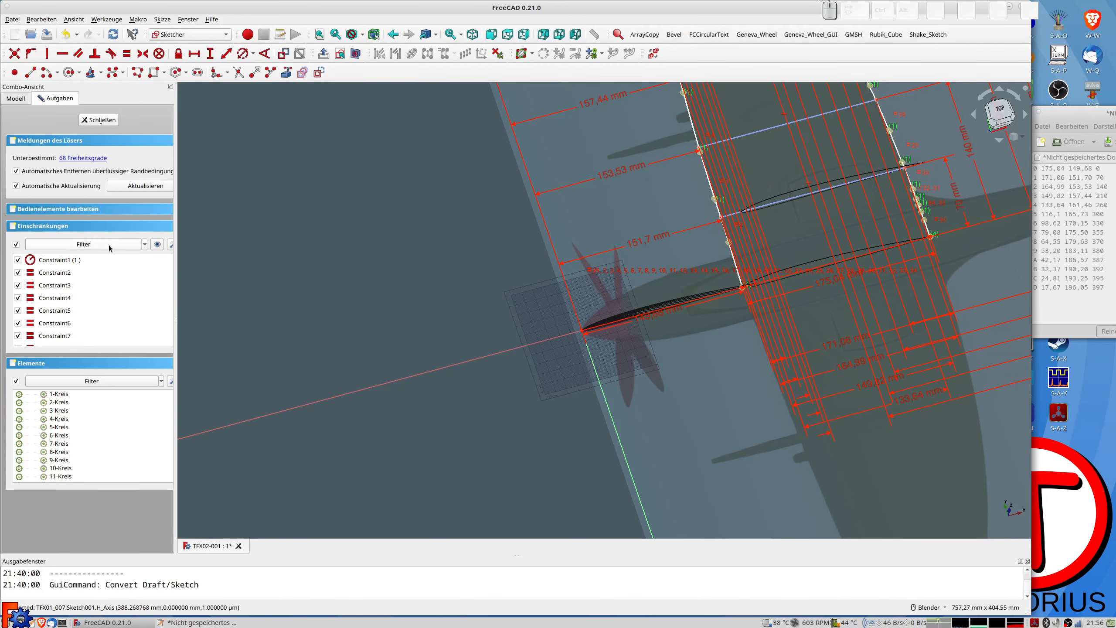
left_click(99, 119)
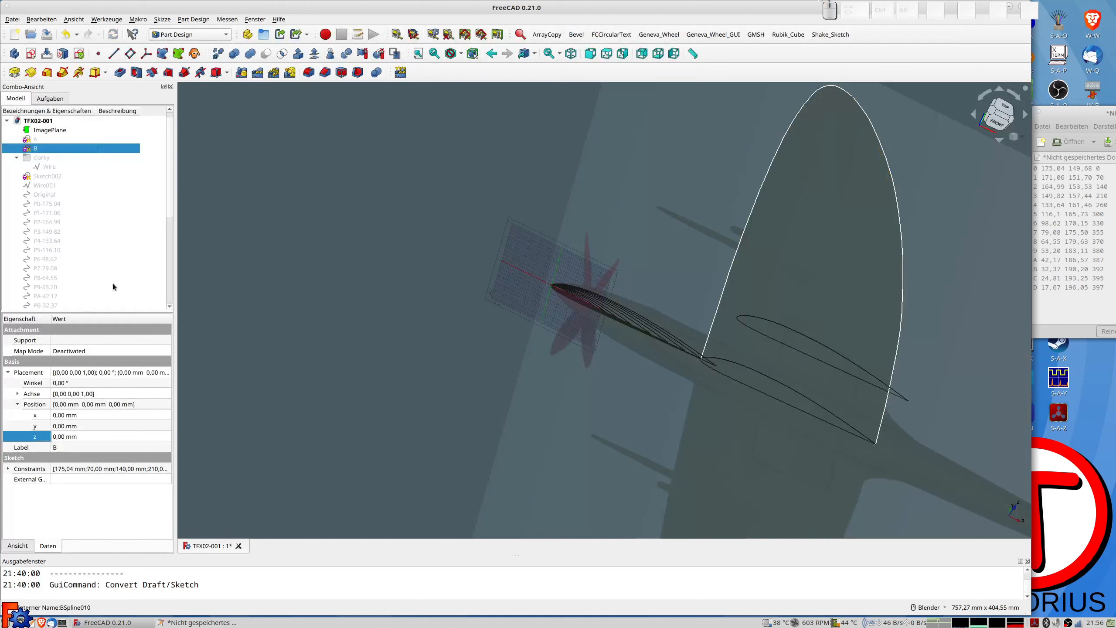
Step: Correct the x position of profile P1 to 151.70 mm
scroll(70, 231, "down", 6)
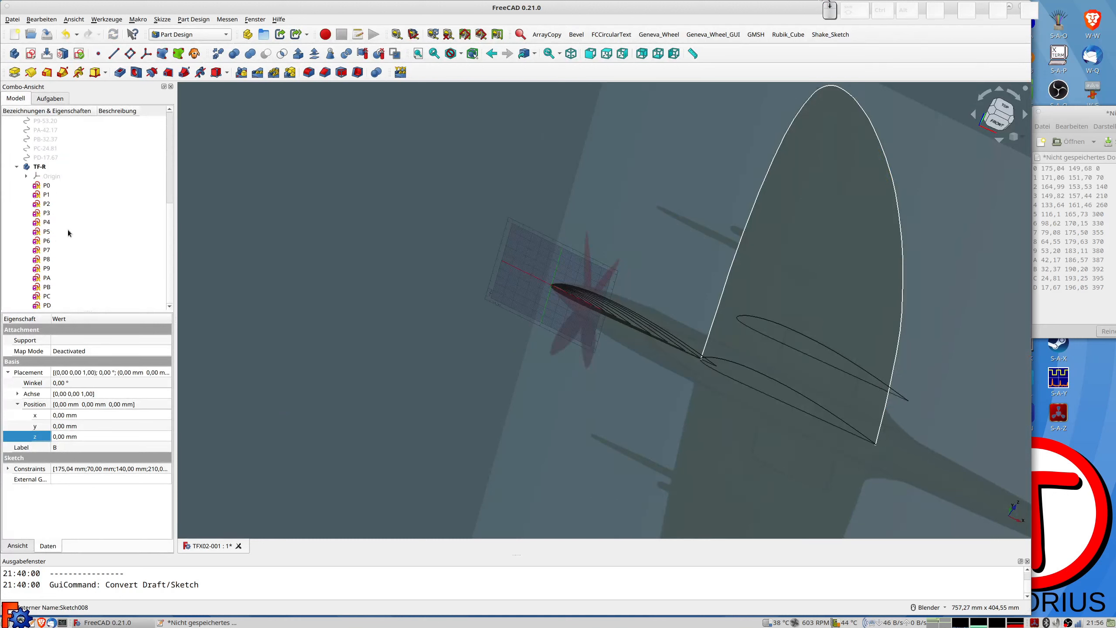
left_click(47, 195)
left_click(66, 415)
type("151,70")
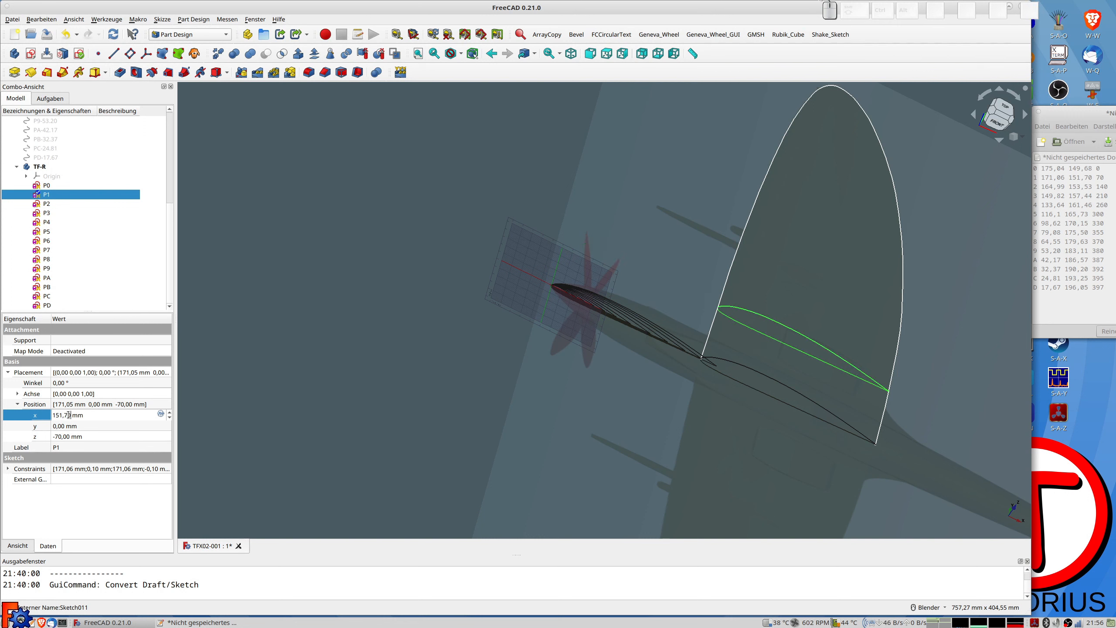
Step: Position profile P2 at x 153.53 mm and z -140 mm
left_click(48, 205)
left_click(66, 414)
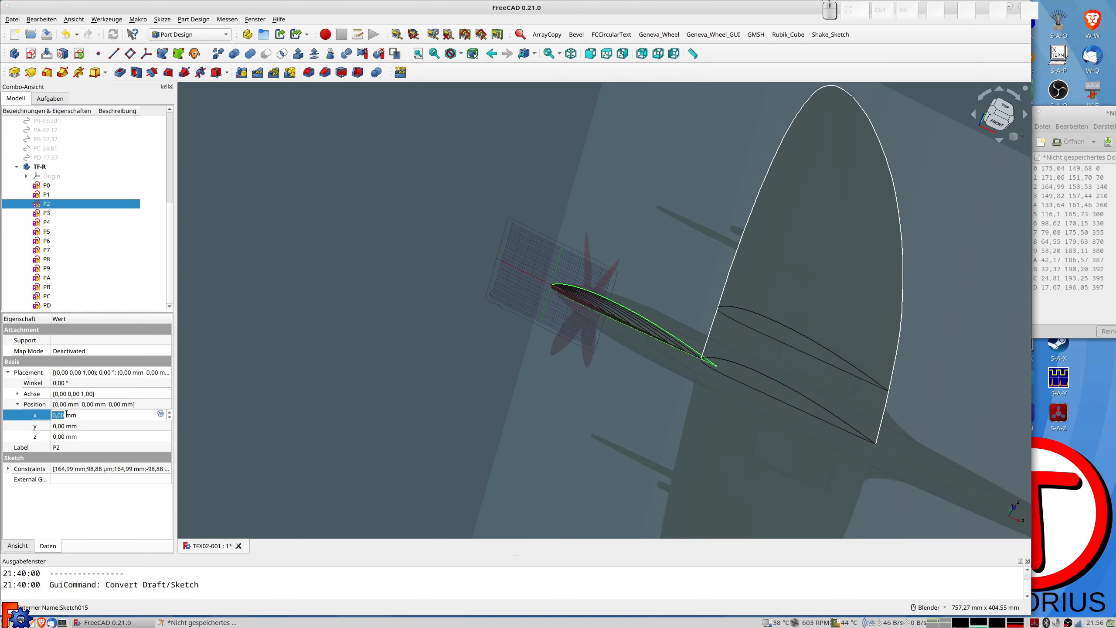
type("153,53")
key("Tab")
key("Tab")
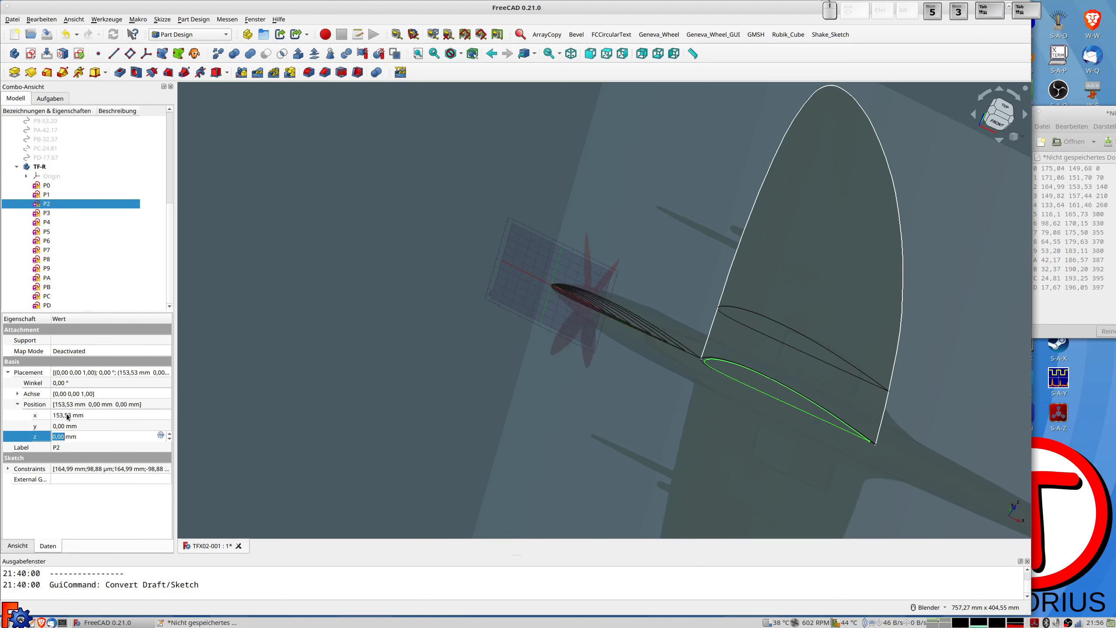
type("140")
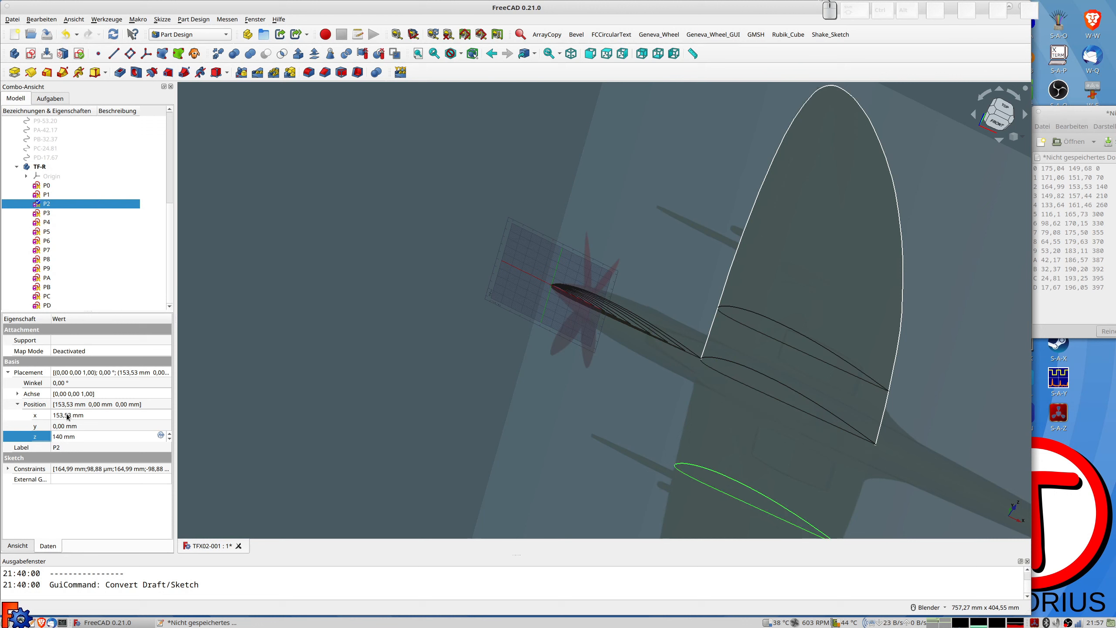
key("Home")
type("-")
key("Return")
Step: Position profile P3 at x 157.44 mm, z -210 mm and profile P4 at x 161.46 mm, z -260 mm
key("Down")
key("Down")
key("Down")
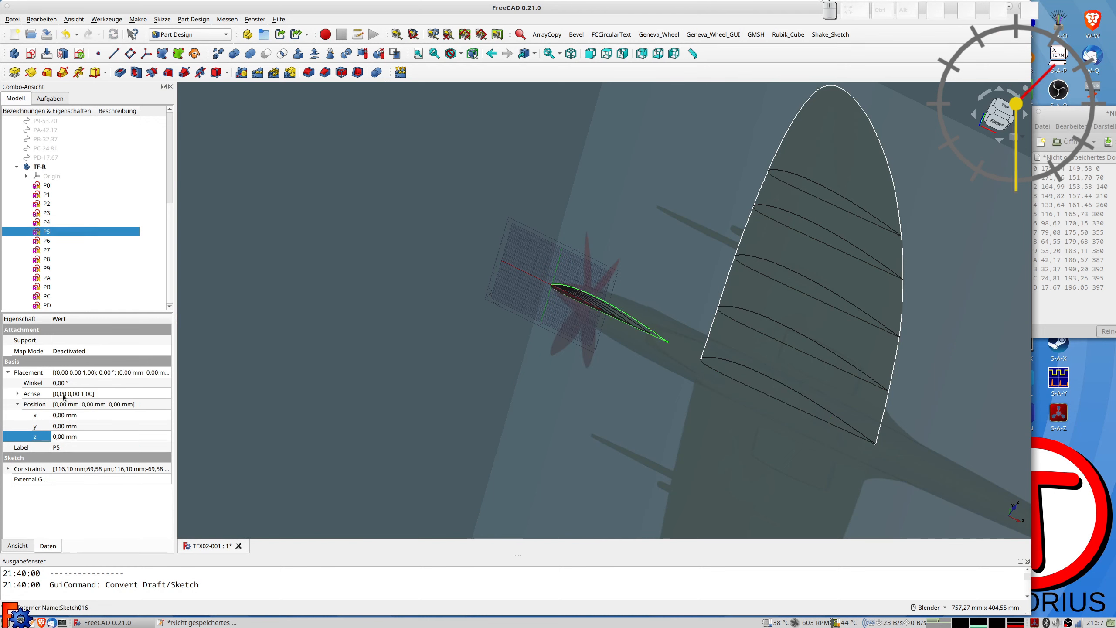
Step: Position profiles P5 at x 165.73, z -300 mm, P6 at x 170.15, z -330 mm and P7 at x 175.50, z -355 mm
key("Down")
key("Down")
scroll(597, 271, "up", 5)
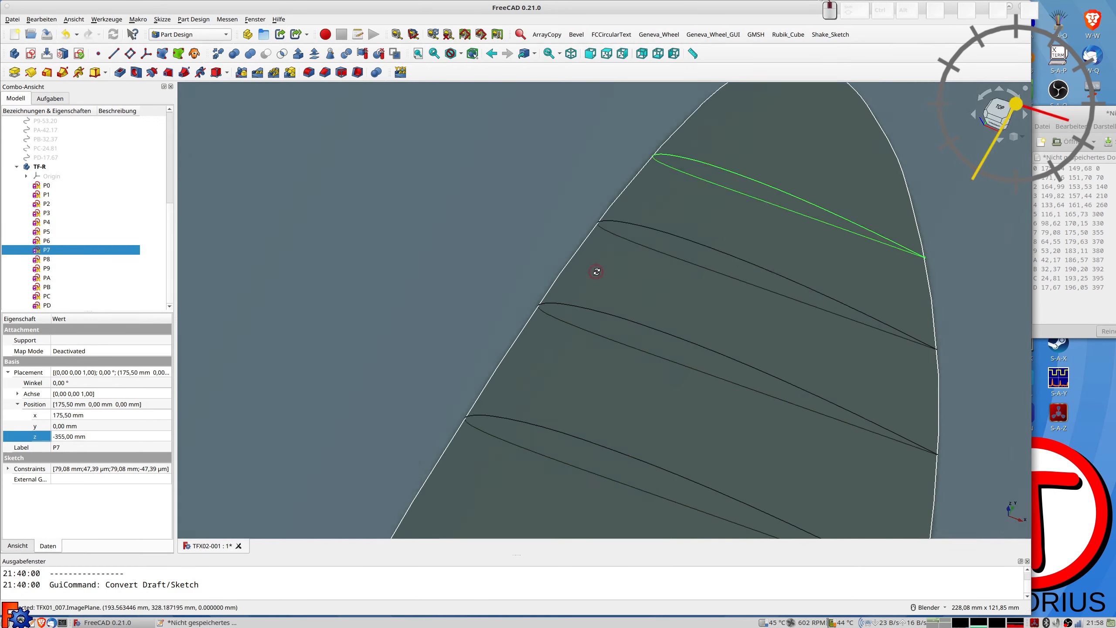
scroll(596, 271, "down", 3)
Step: Position profile P8 at x 179.63 mm, z -370 mm and profile P9 at x 183.11 mm, z -380 mm
key("Down")
key("Down")
key("Down")
Step: Position profile PA at x 186.57 mm and z -387 mm
left_click(66, 414)
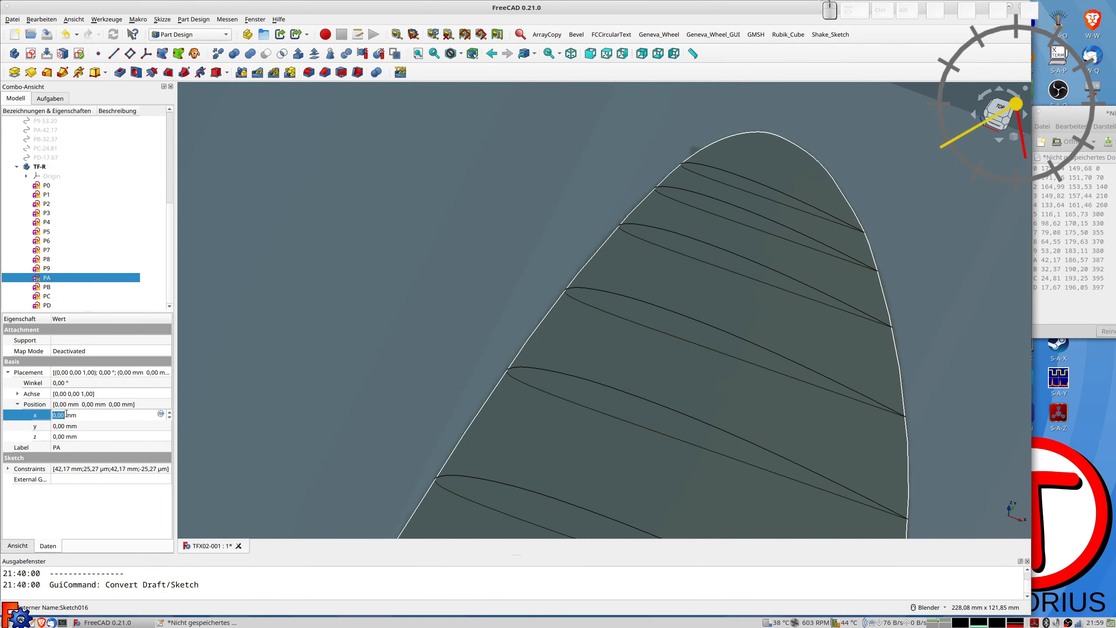
type("186,57")
key("Tab")
key("Tab")
type("-387")
key("Return")
Step: Position profile PB at x 190.20 mm, z -392 mm and profile PC at x 193.25 mm, z -395 mm
left_click(47, 287)
left_click(68, 416)
type("190,20")
key("Tab")
key("Tab")
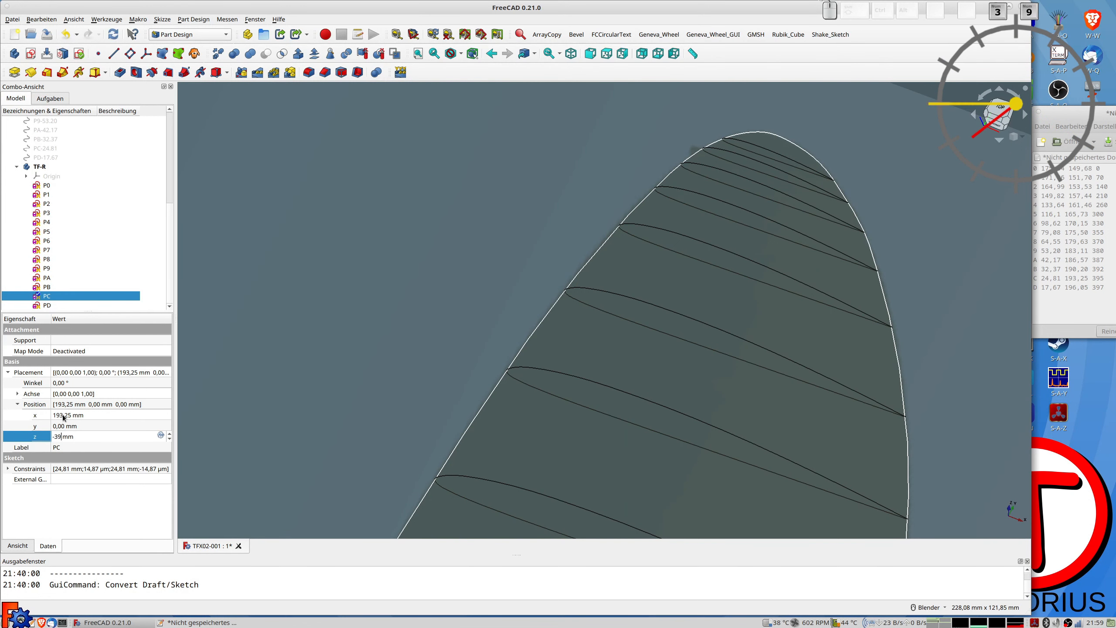
type("5")
key("Return")
Step: Position profile PD at x 196.05 mm and z -397 mm
left_click(46, 305)
left_click(68, 415)
type("196")
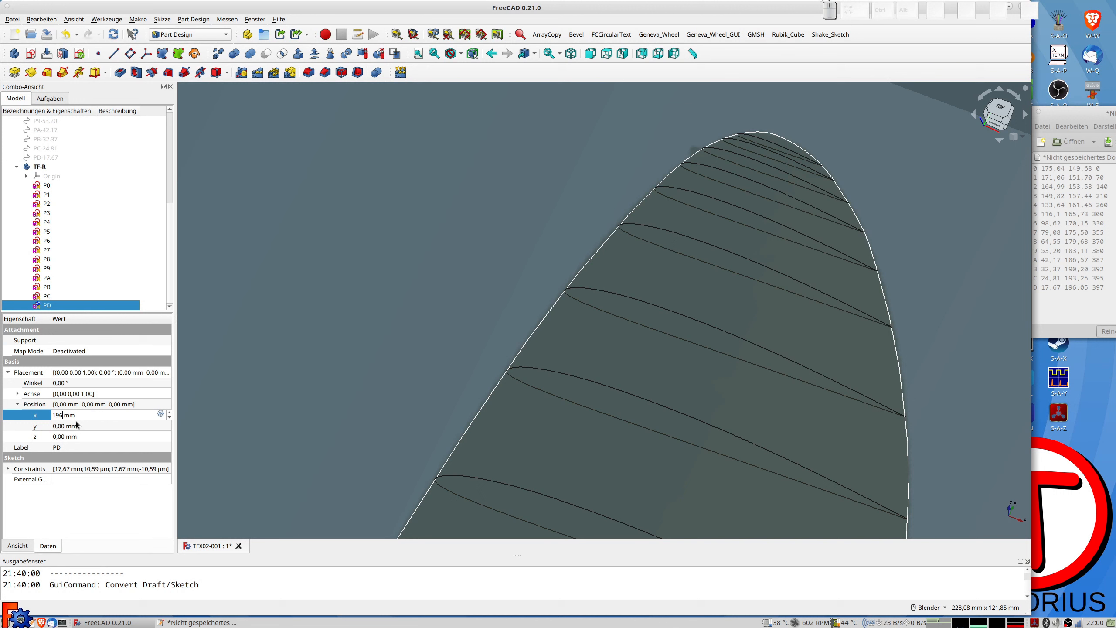
type(",05")
key("Tab")
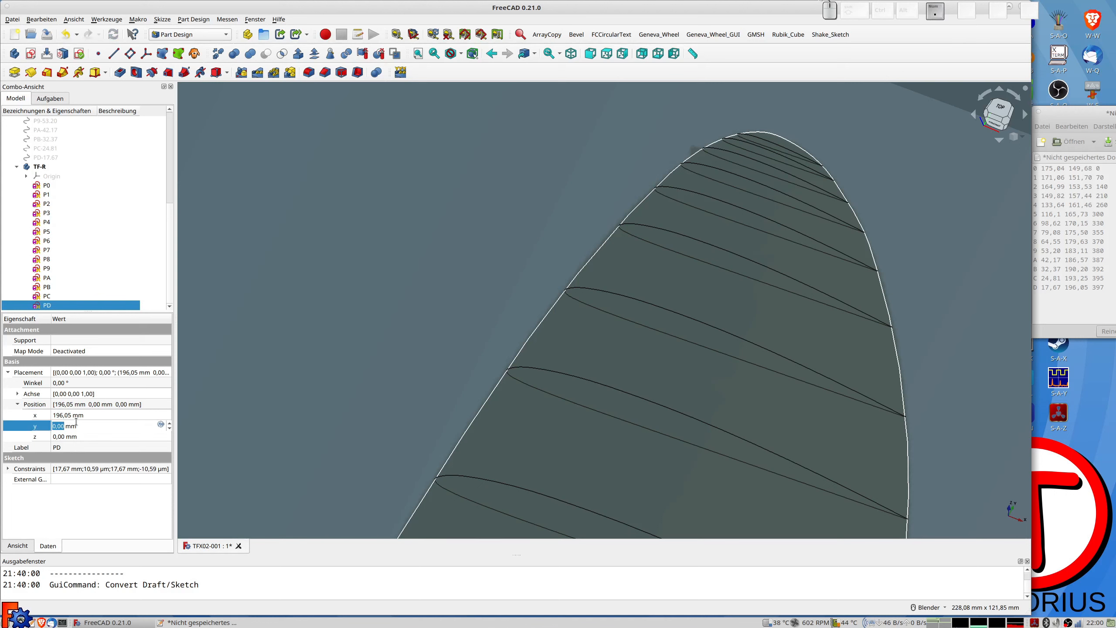
key("Tab")
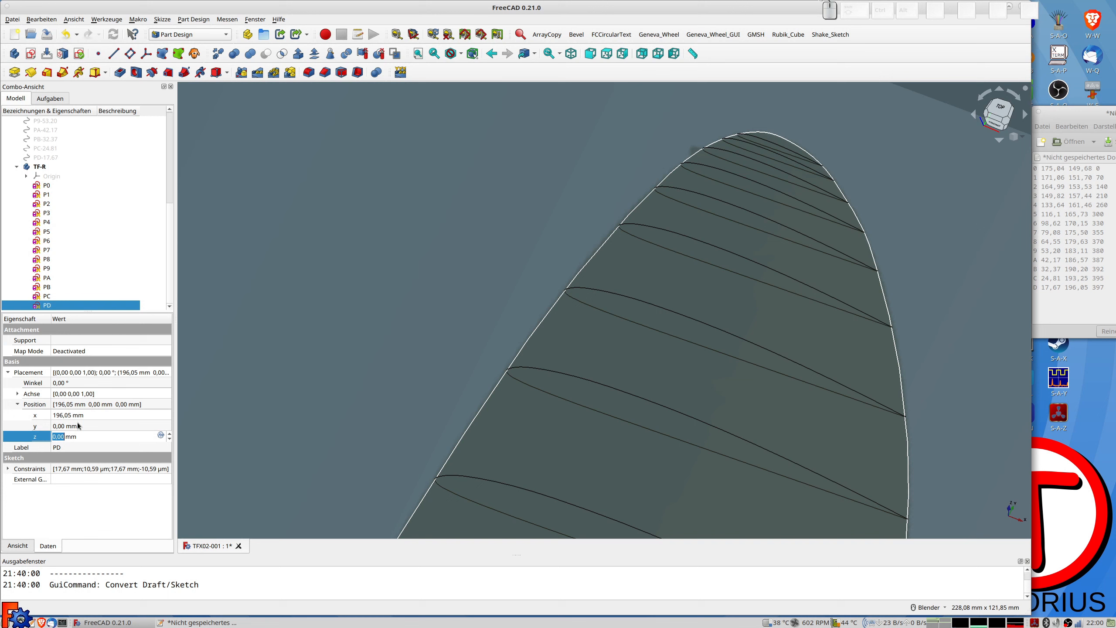
type("-397")
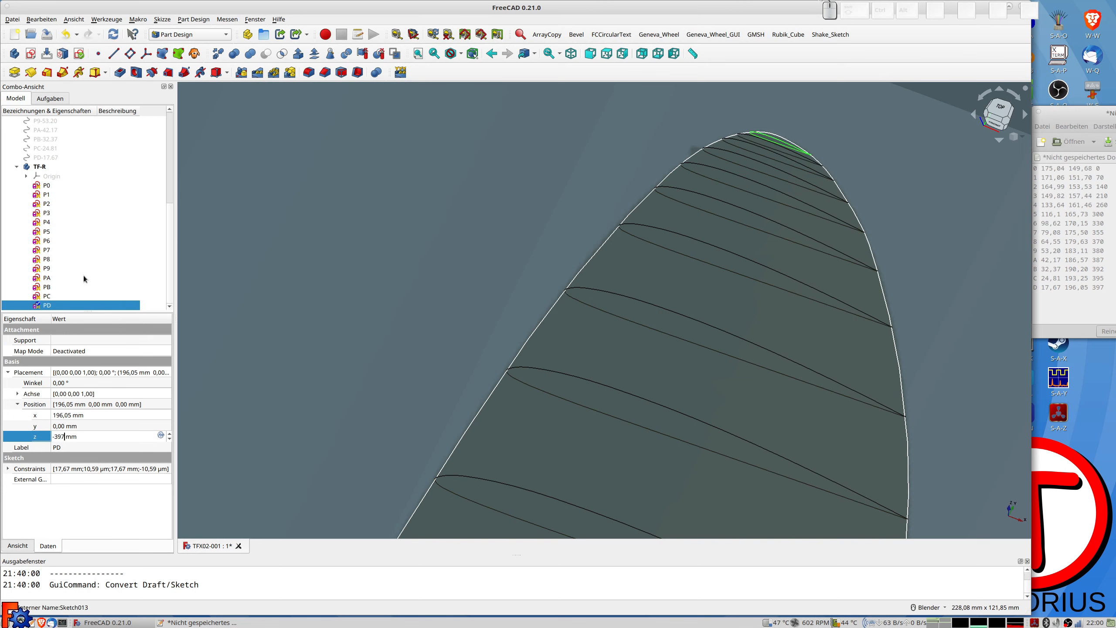
Step: Examine the positioned airfoil profiles against the elliptical wing outline from several angles, from the whole wing to its tip
scroll(696, 163, "down", 4)
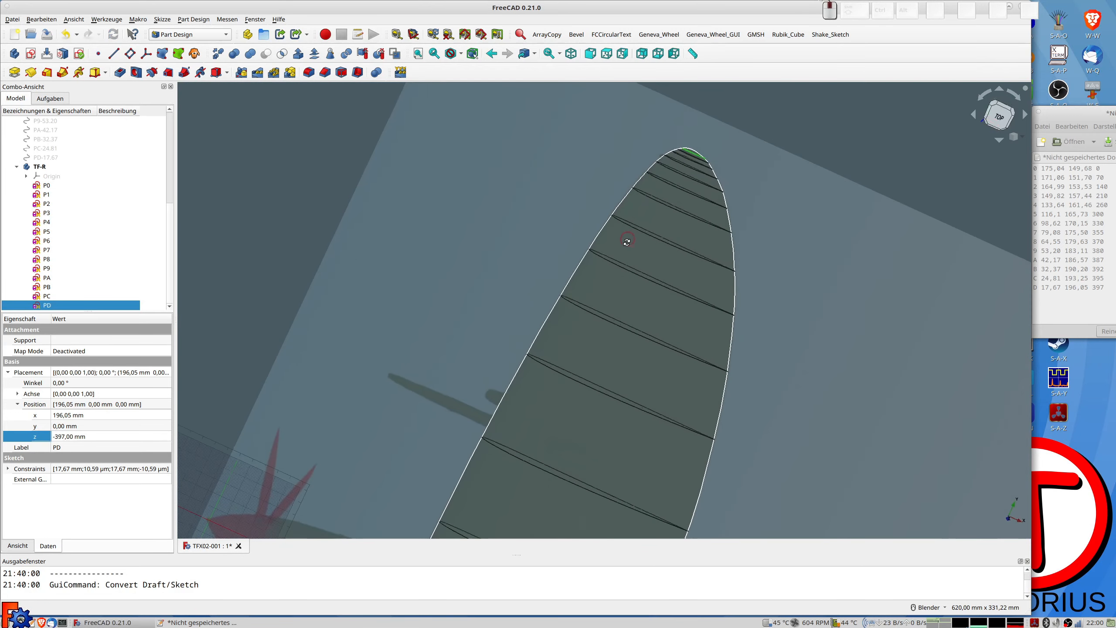
middle_click_drag(692, 163, 677, 270)
scroll(672, 242, "down", 10)
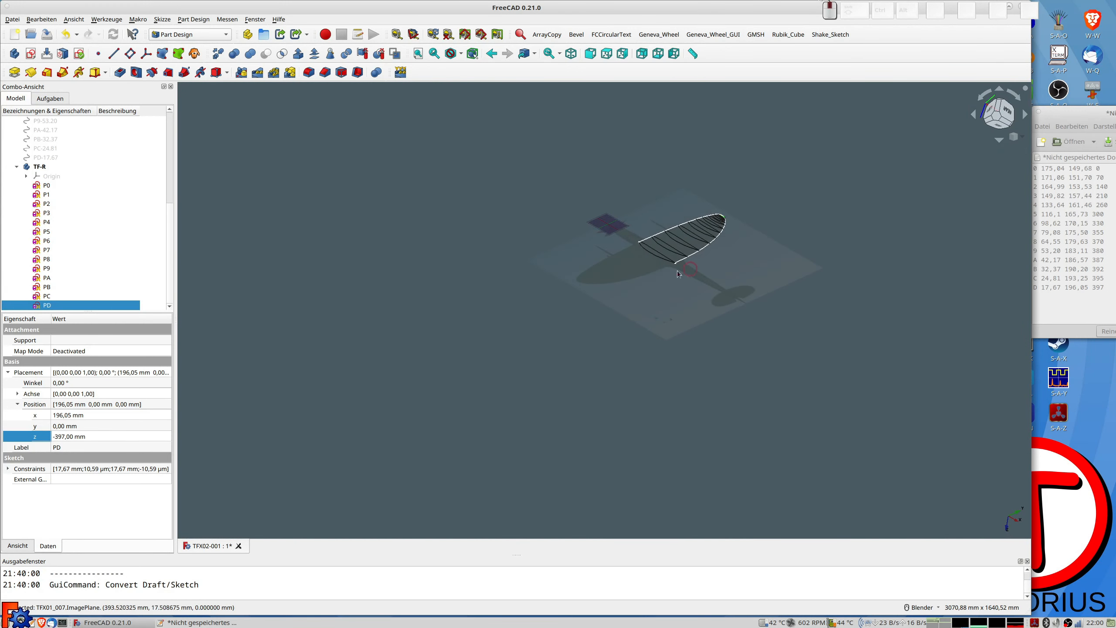
key("2")
middle_click_drag(570, 283, 548, 216)
scroll(603, 228, "up", 6)
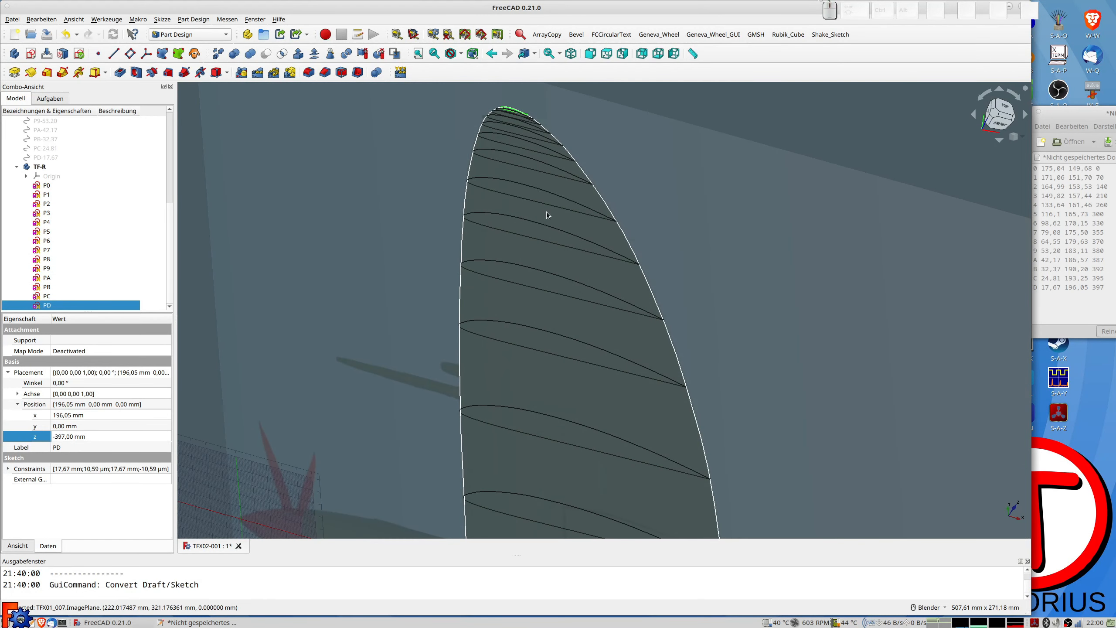
scroll(547, 215, "down", 4)
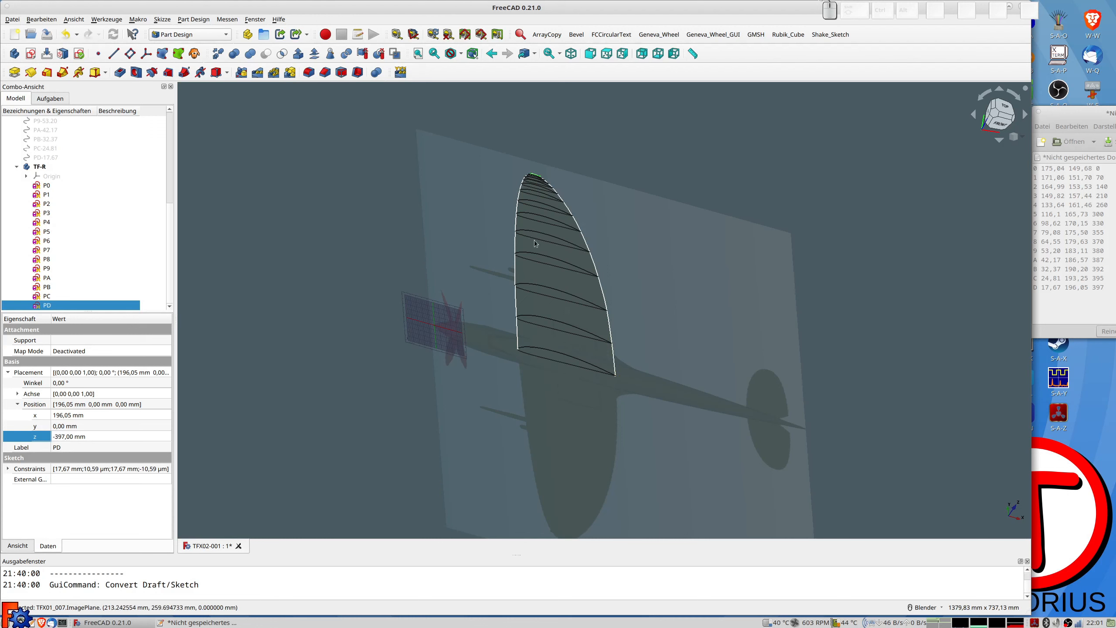
Step: Start an additive loft from profile P0 and add profile P1 as its first section
left_click(46, 186)
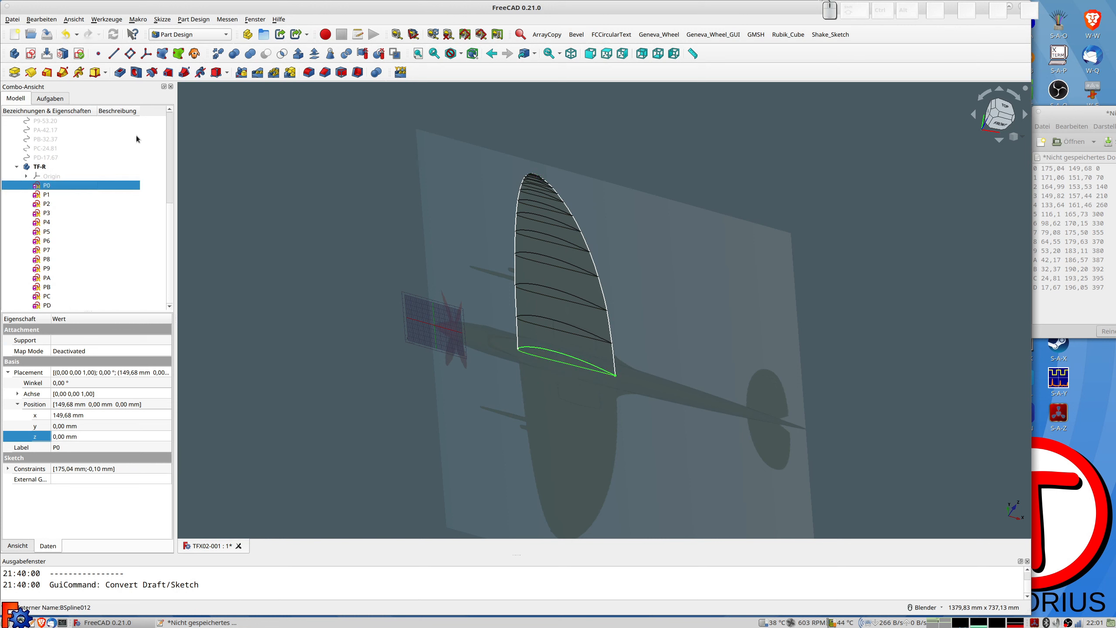
left_click(48, 72)
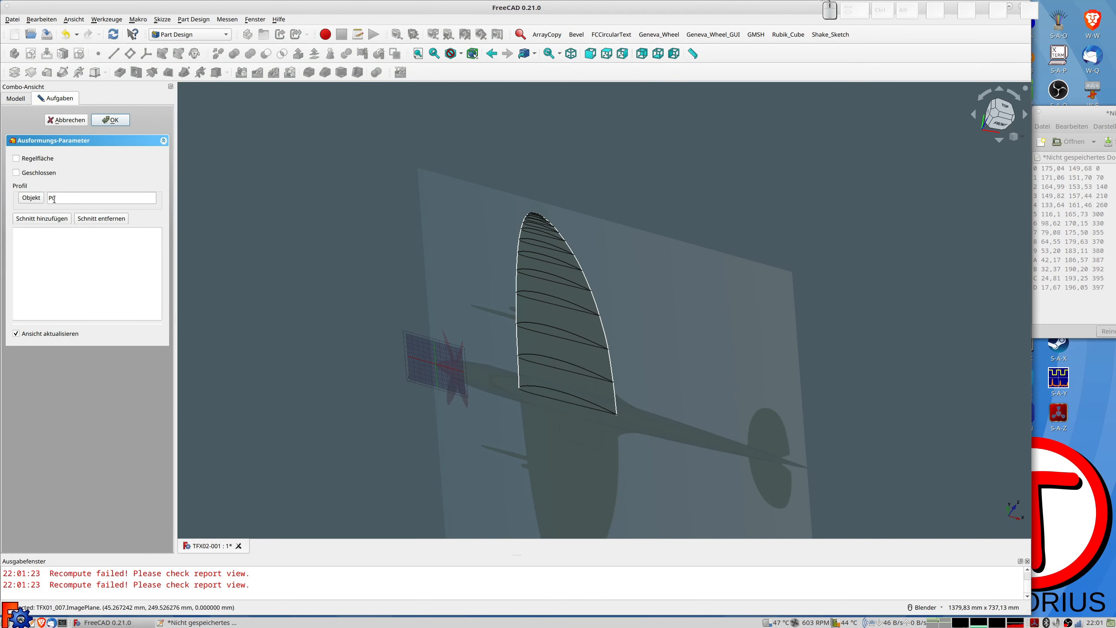
left_click(37, 217)
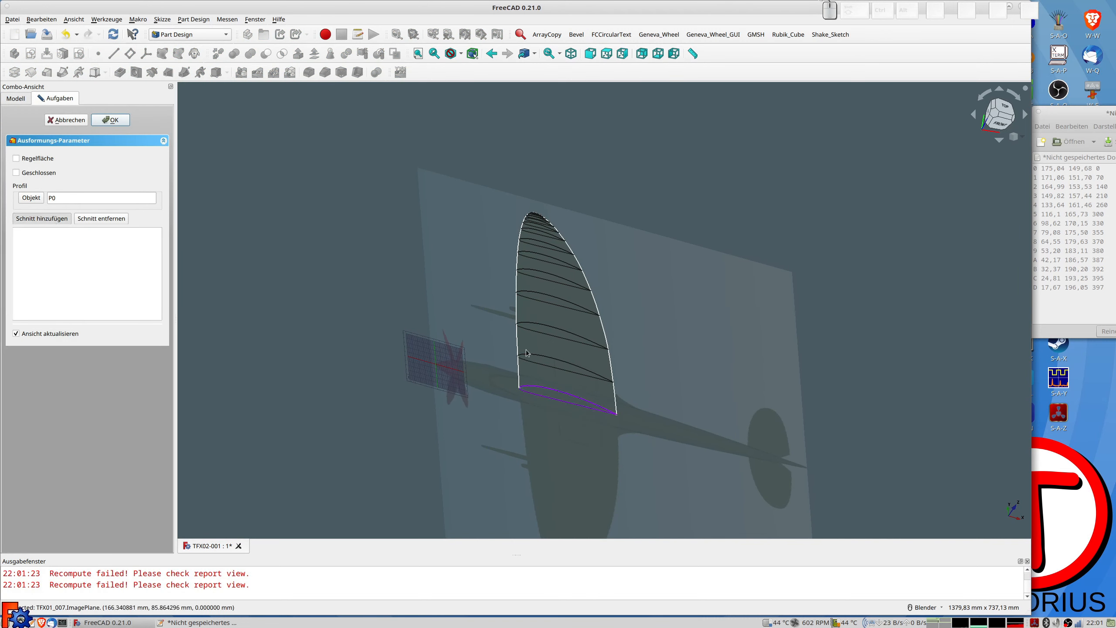
left_click(544, 360)
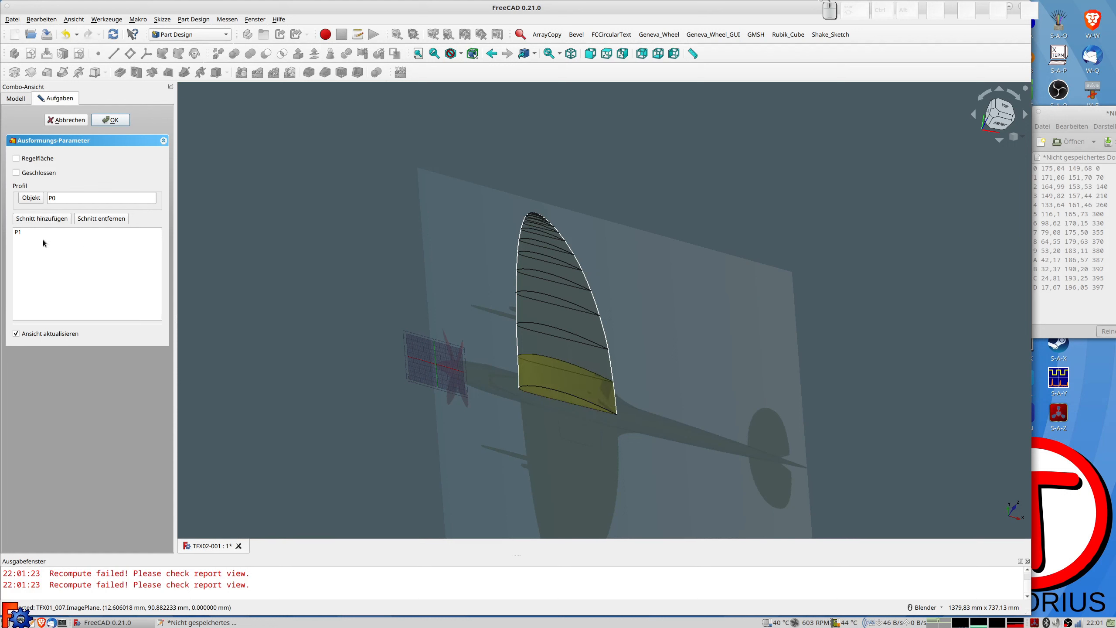
Step: Make the loft closed and add profiles P2 and P3 as further sections
left_click(17, 173)
left_click(51, 219)
left_click(540, 324)
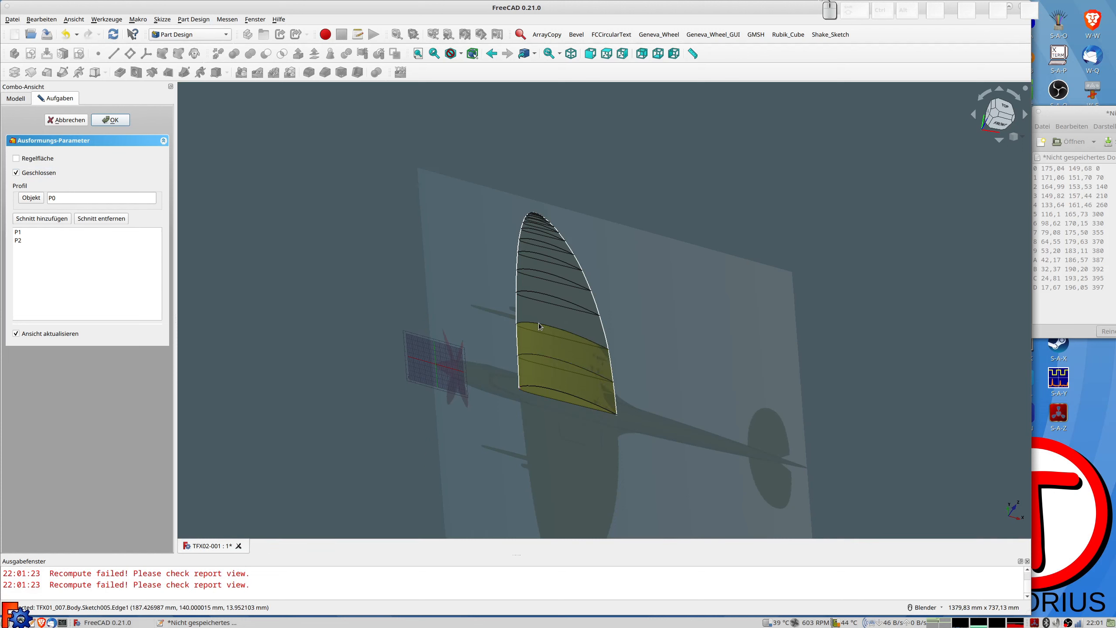
left_click(45, 219)
left_click(565, 303)
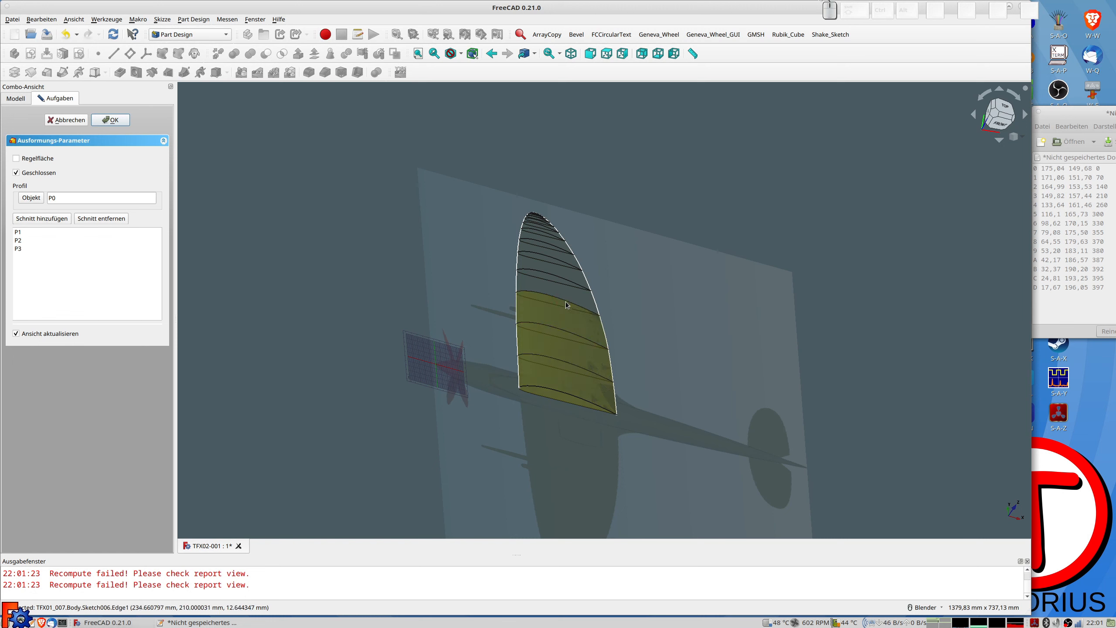
Step: Add profiles P4 and P5 to the loft sections
middle_click_drag(555, 316, 503, 353)
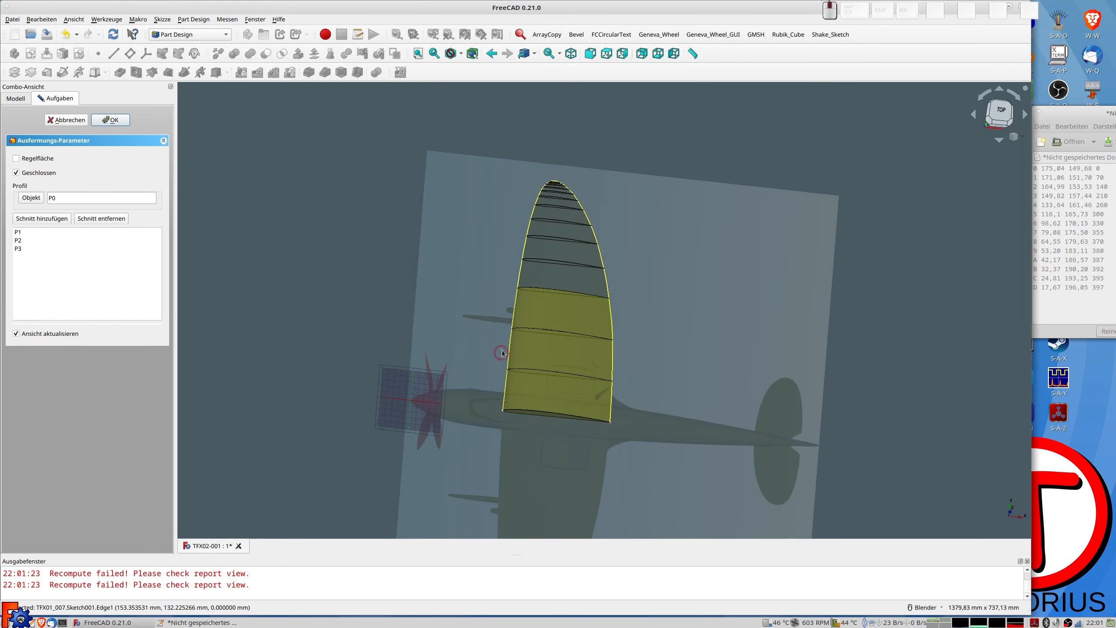
key("2")
scroll(653, 360, "up", 5)
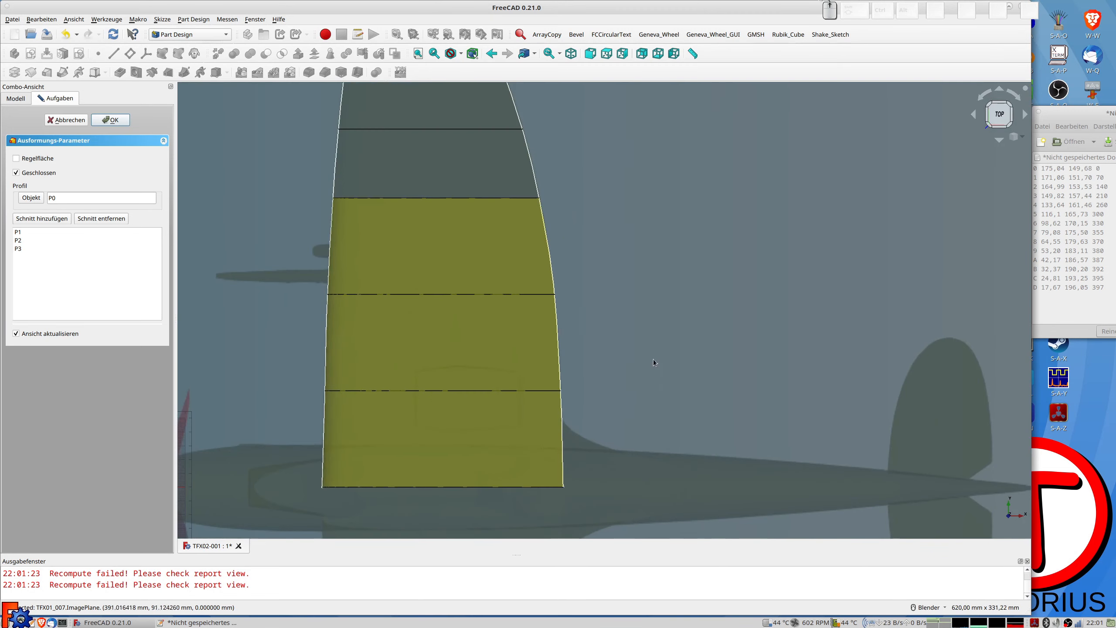
scroll(519, 353, "up", 2)
scroll(519, 353, "down", 3)
middle_click_drag(520, 356, 580, 407, "shift")
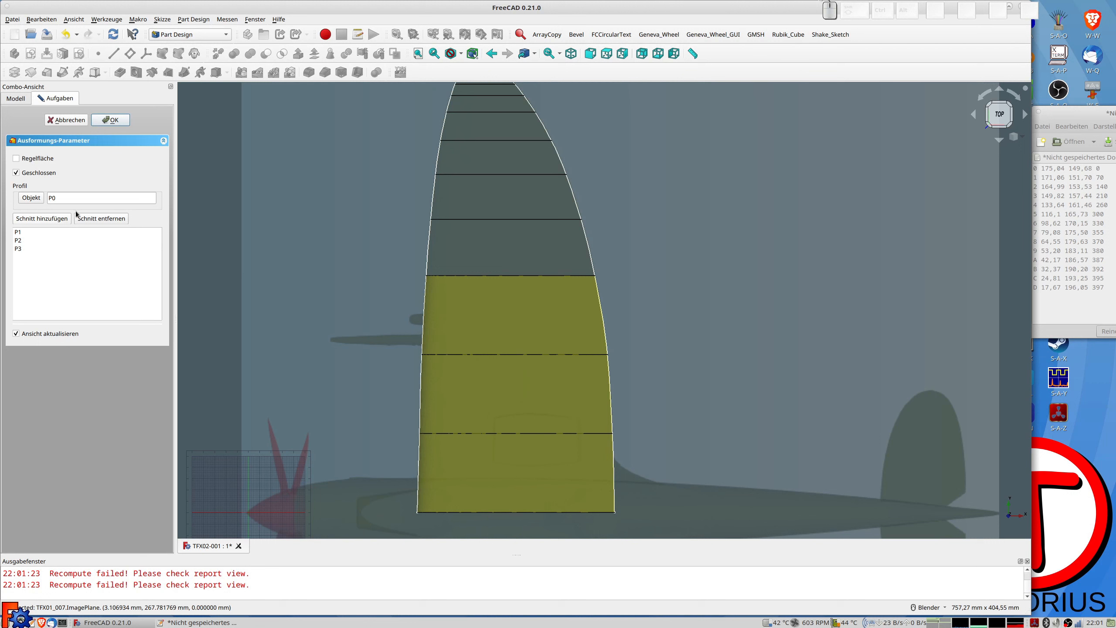
left_click(37, 219)
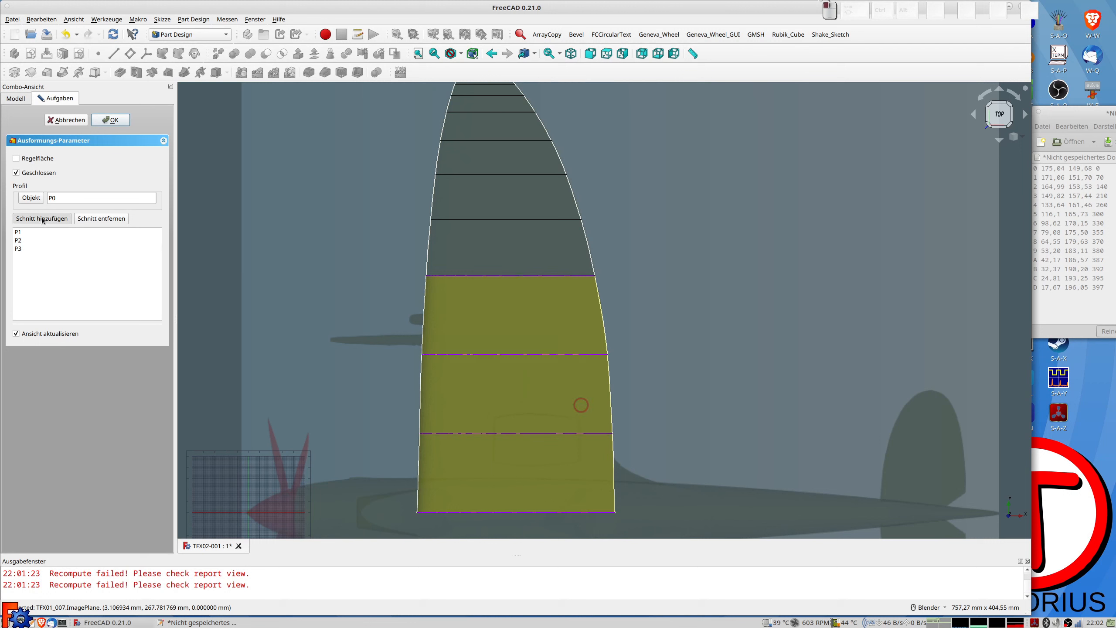
left_click(478, 220)
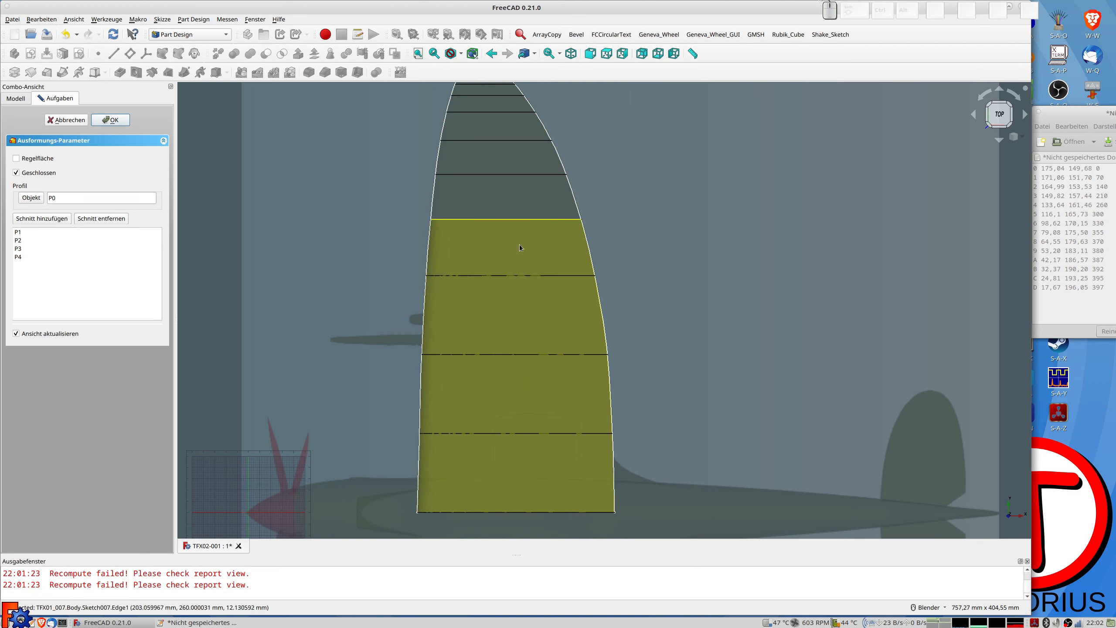
left_click(47, 219)
left_click(491, 175)
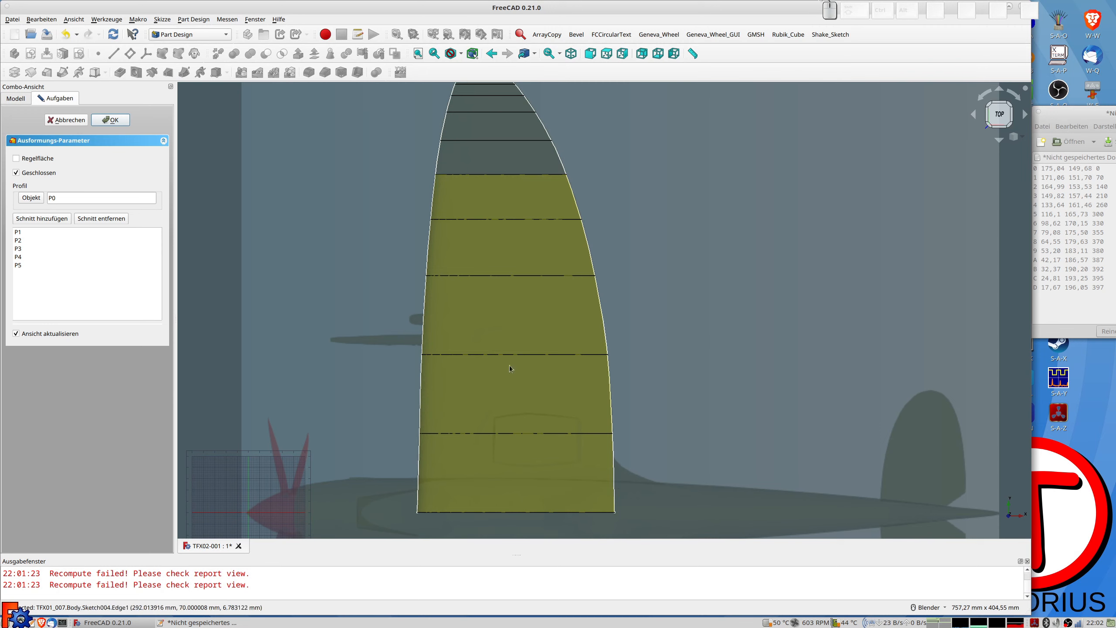
Step: Extend the loft towards the wing tip with profiles P6 and P7
middle_click_drag(538, 386, 555, 364)
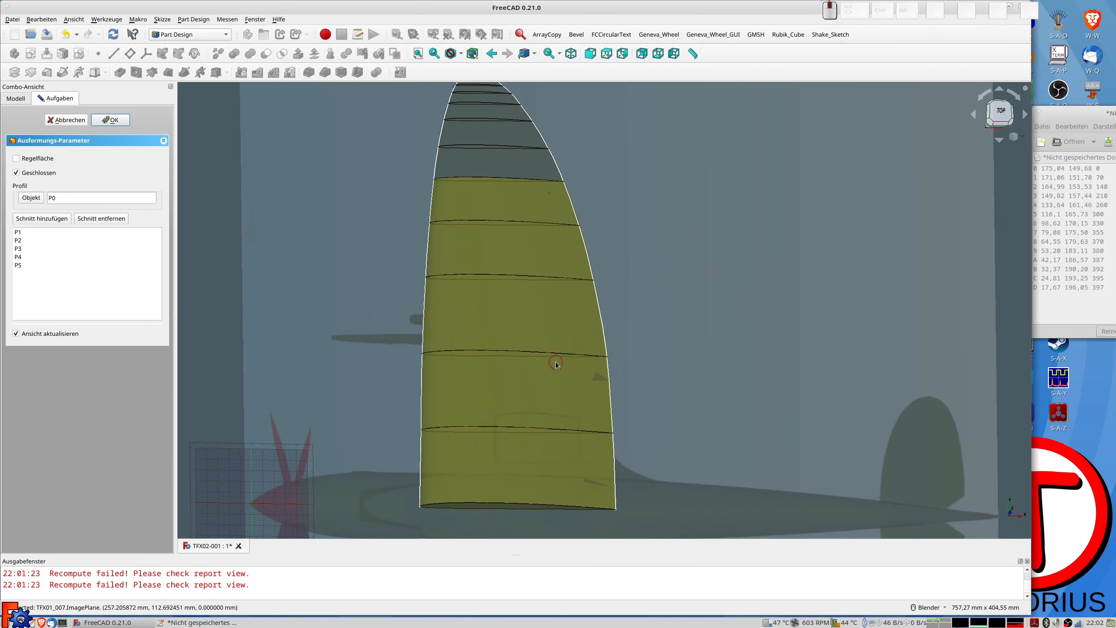
key("2")
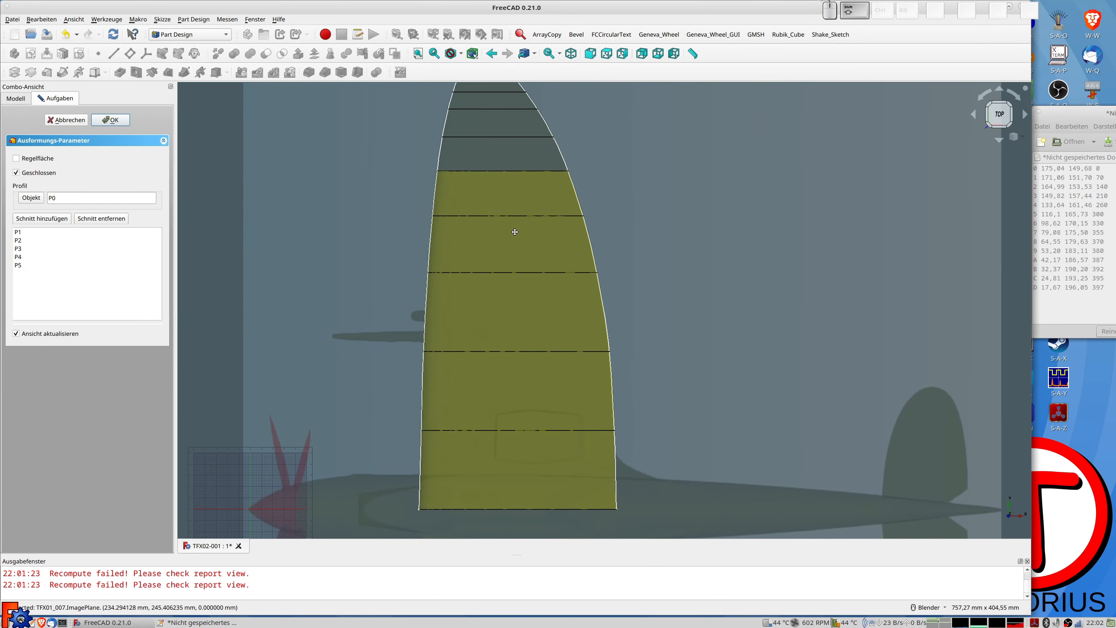
middle_click_drag(515, 231, 521, 252, "shift")
left_click(37, 220)
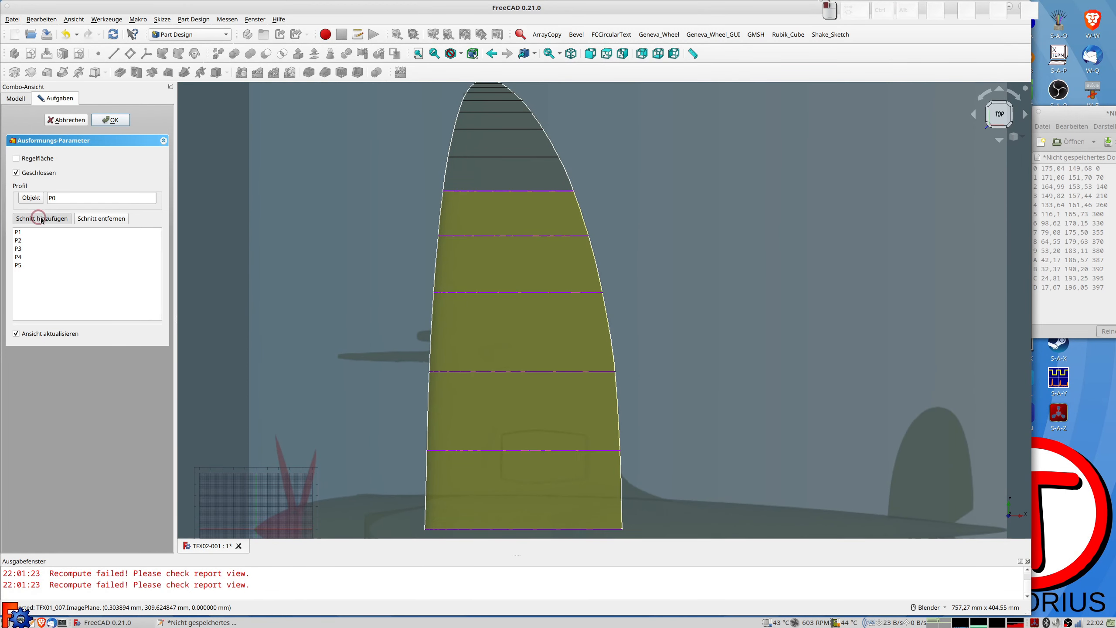
left_click(491, 157)
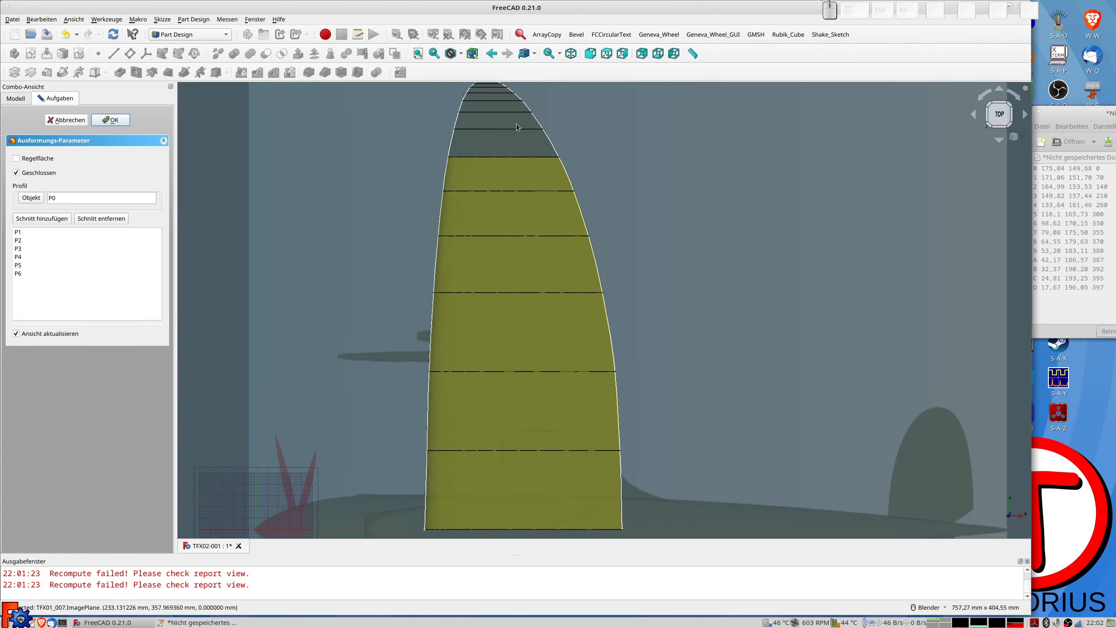
left_click(38, 218)
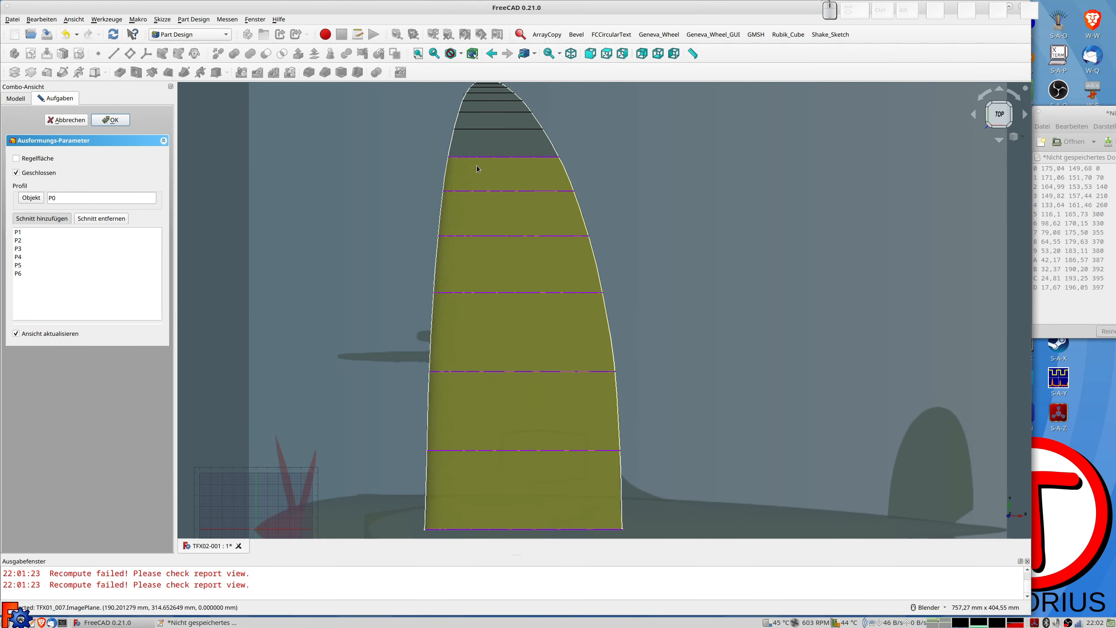
left_click(510, 129)
Step: Examine how closely the loft preview follows the wing outline along the trailing edge near the root
scroll(635, 494, "up", 4)
scroll(629, 508, "up", 1)
scroll(626, 506, "down", 1)
middle_click_drag(626, 506, 608, 379, "shift")
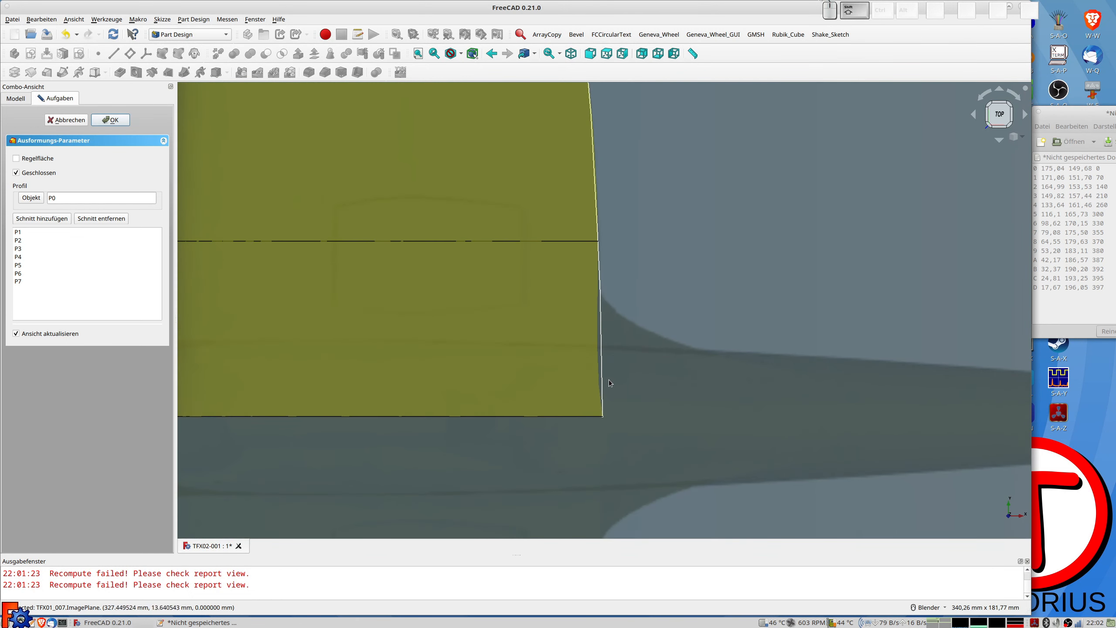
scroll(605, 368, "up", 5)
scroll(605, 368, "down", 5)
scroll(605, 373, "down", 2)
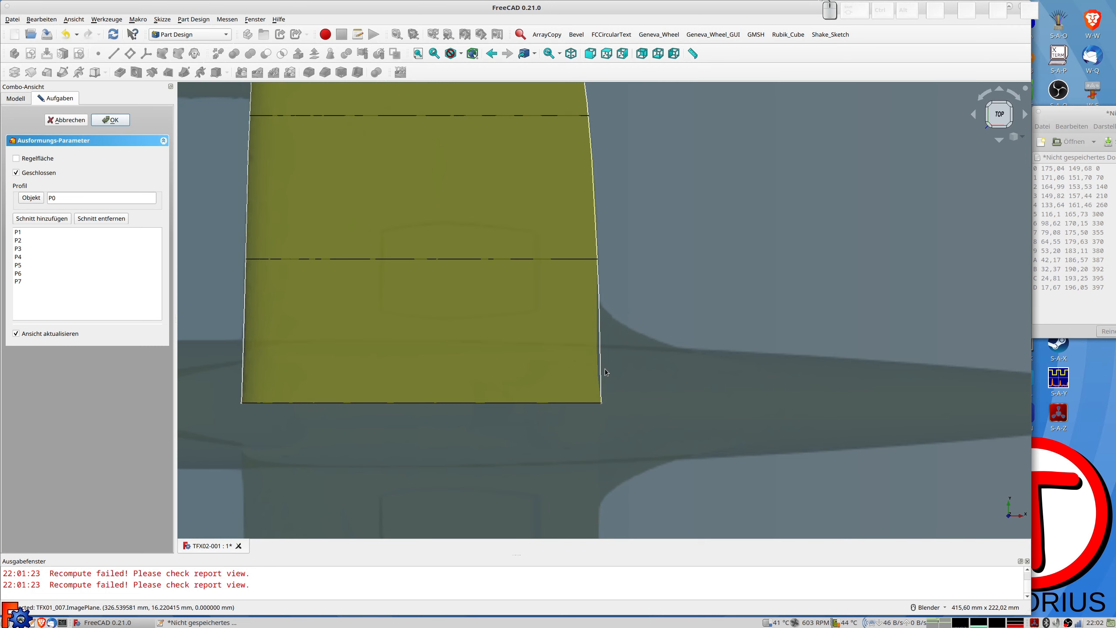
scroll(605, 369, "down", 6)
middle_click_drag(601, 318, 605, 365, "shift")
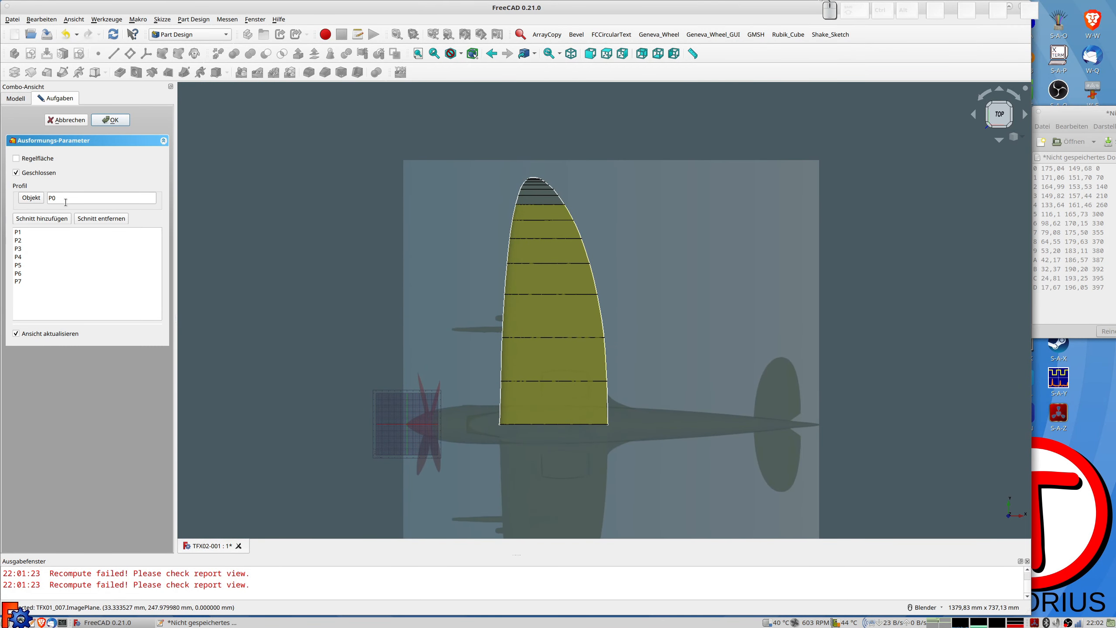
Step: Remove profile P7 from the loft sections and finish the loft from P0 to P6
left_click(92, 218)
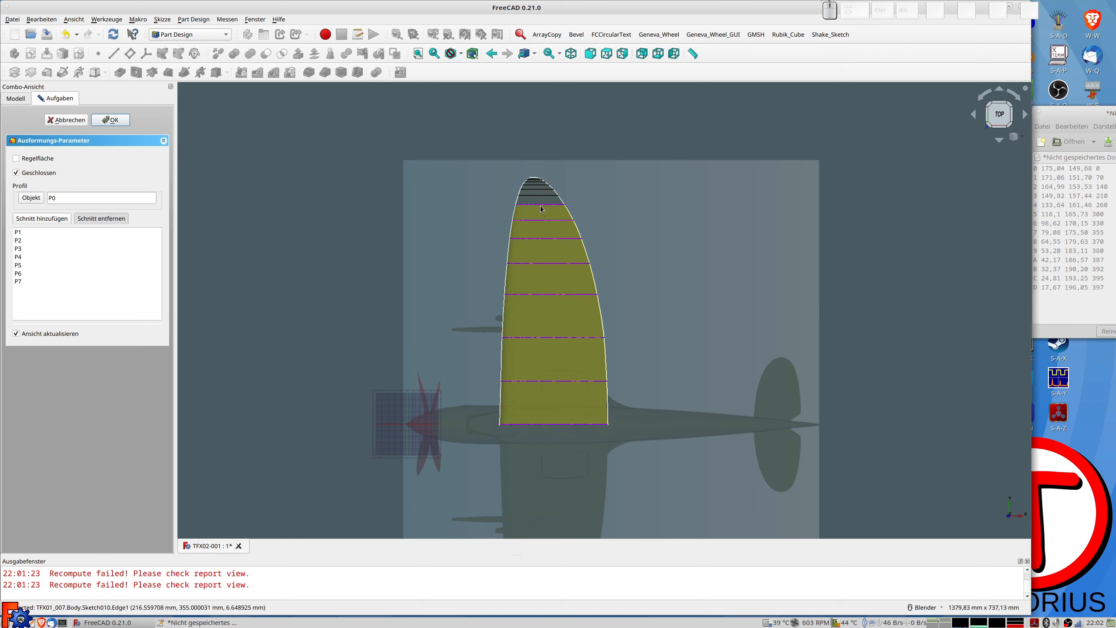
left_click(541, 208)
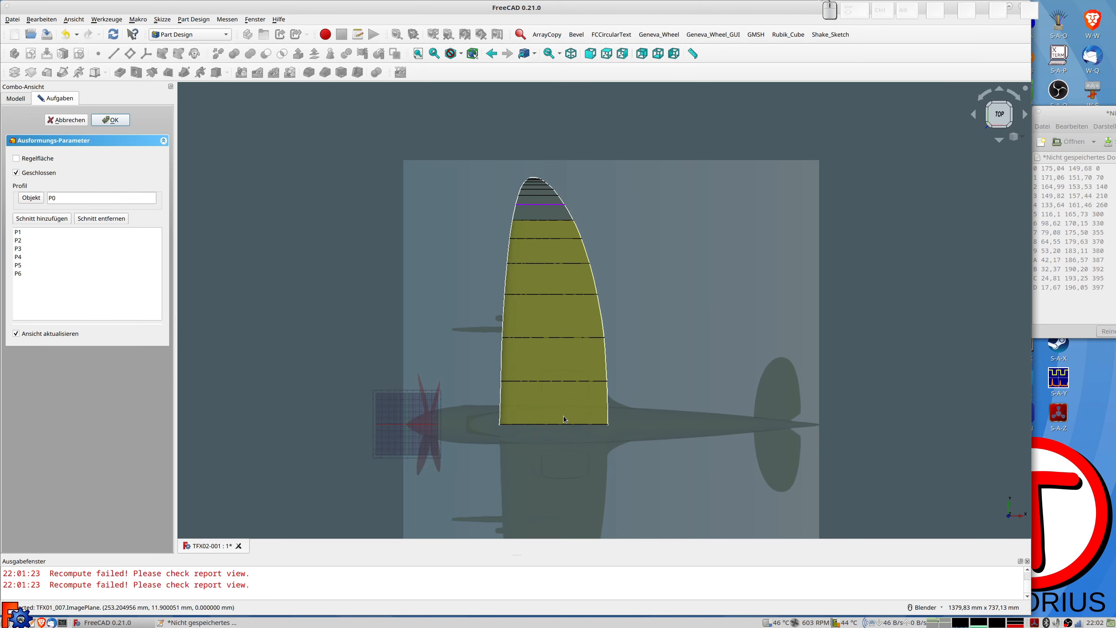
left_click(112, 122)
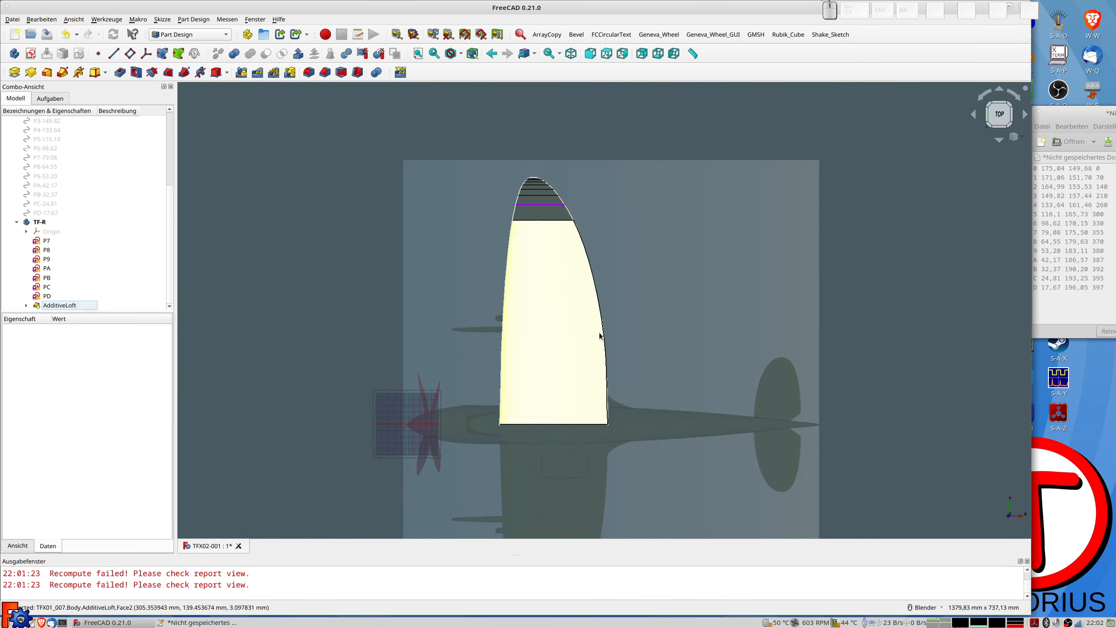
Step: Hide the additive loft in the TF-R body
middle_click_drag(600, 335, 637, 275)
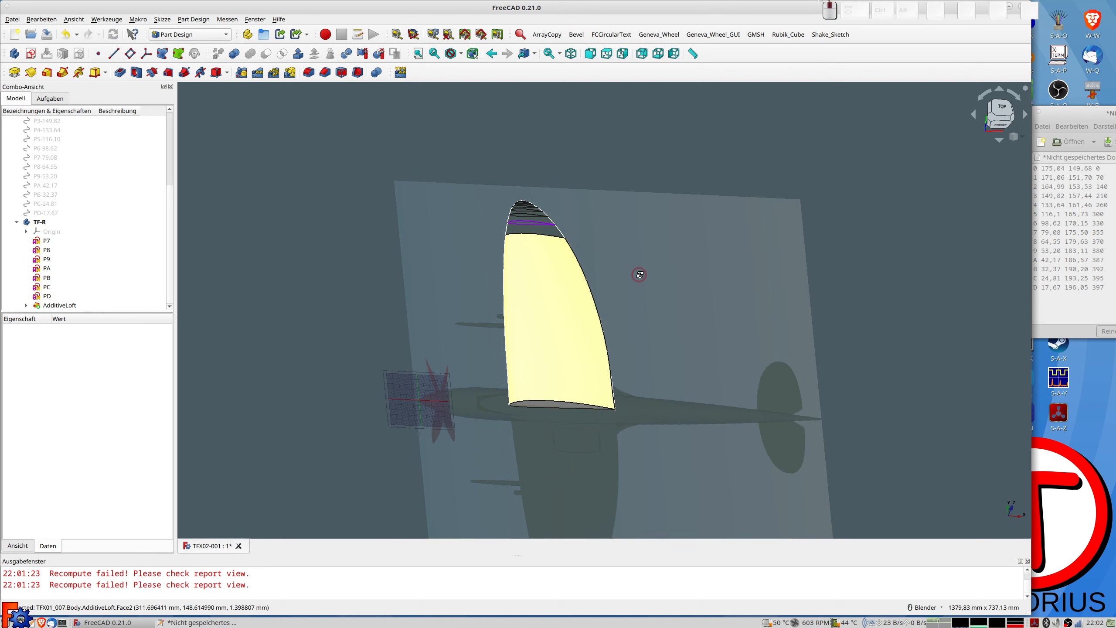
left_click(62, 306)
key("space")
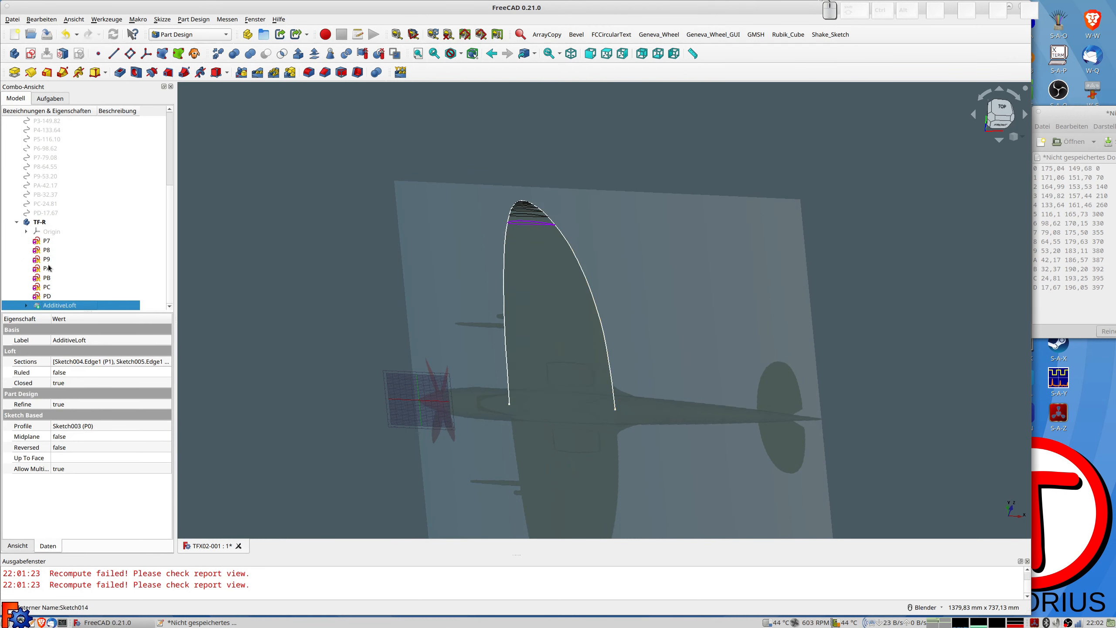
Step: Rename the wing body TF-R as TF-R1
left_click(47, 241)
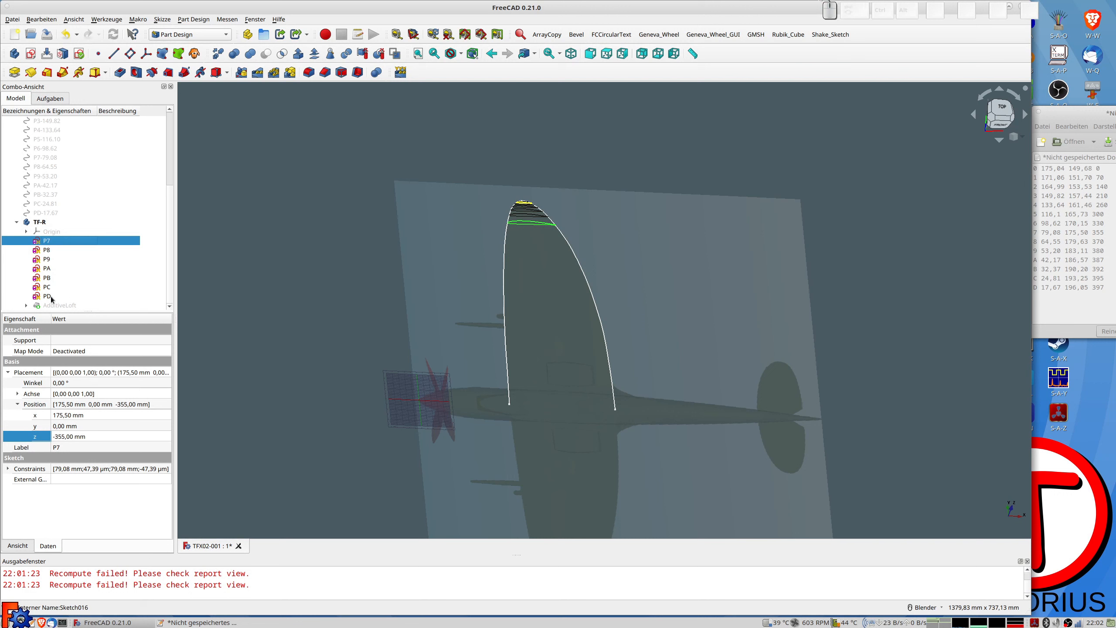
left_click(42, 223)
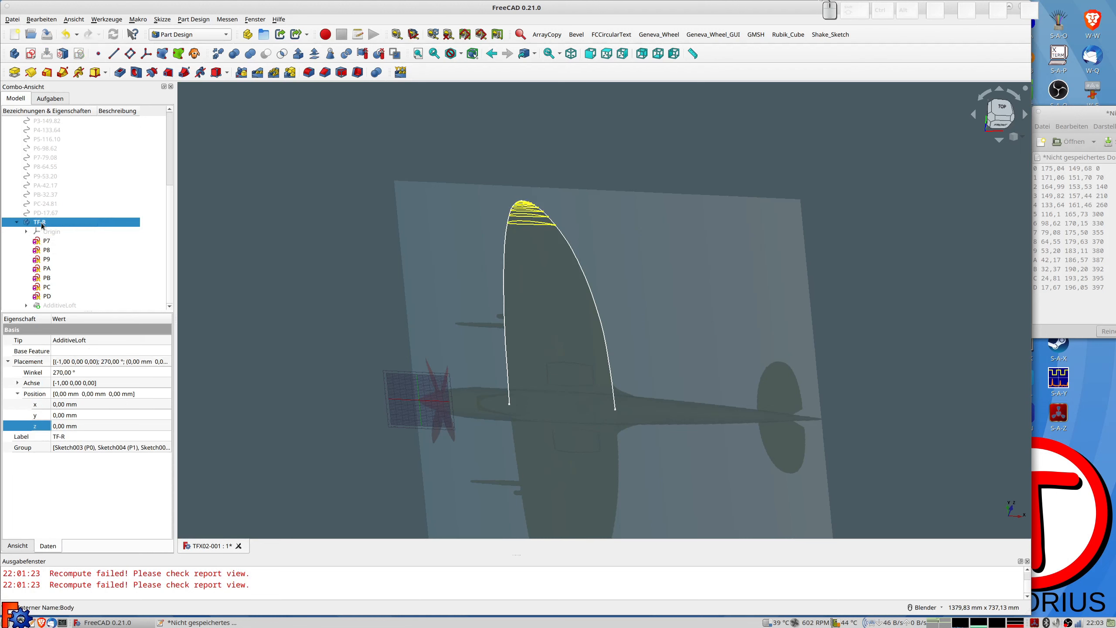
left_click(42, 223)
type("1")
key("Return")
left_click(291, 217)
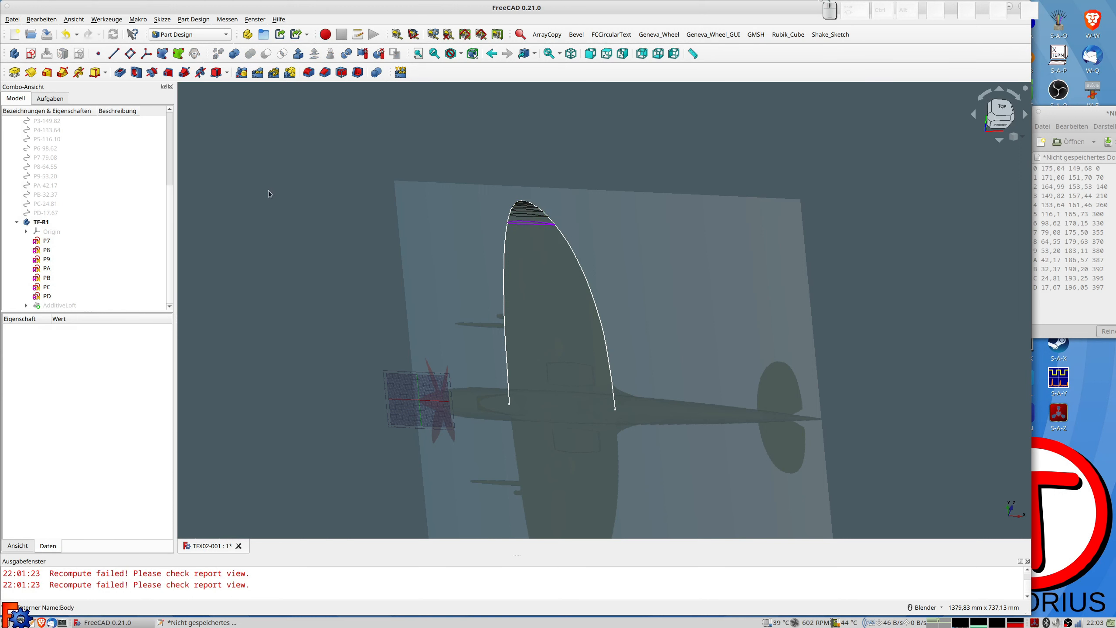
Step: Create a new body and name it TF-R2
left_click(14, 53)
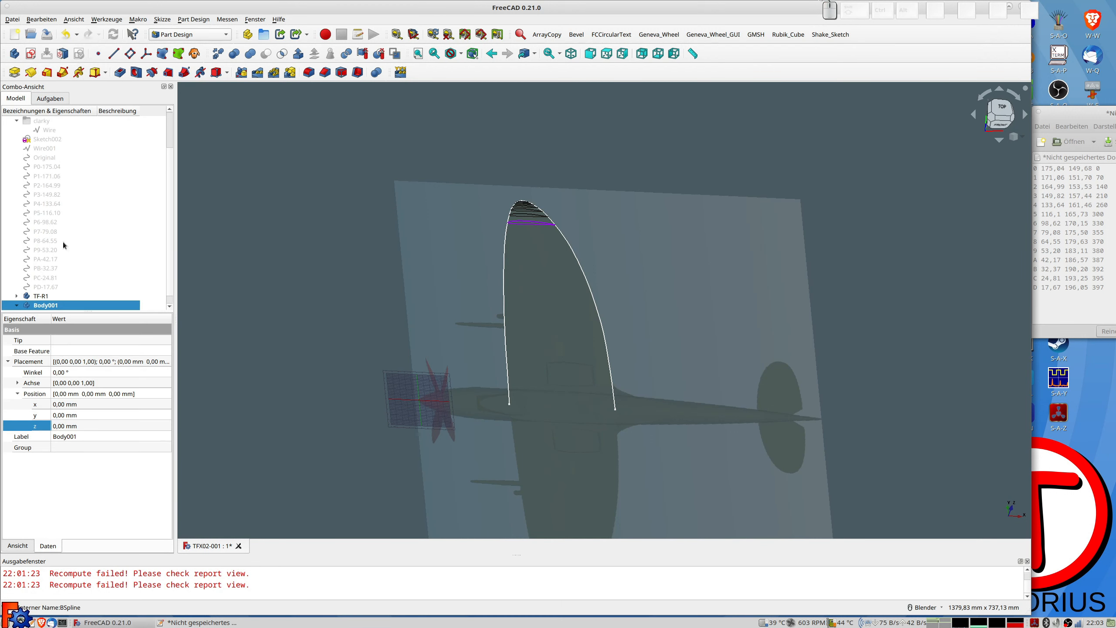
left_click(56, 304)
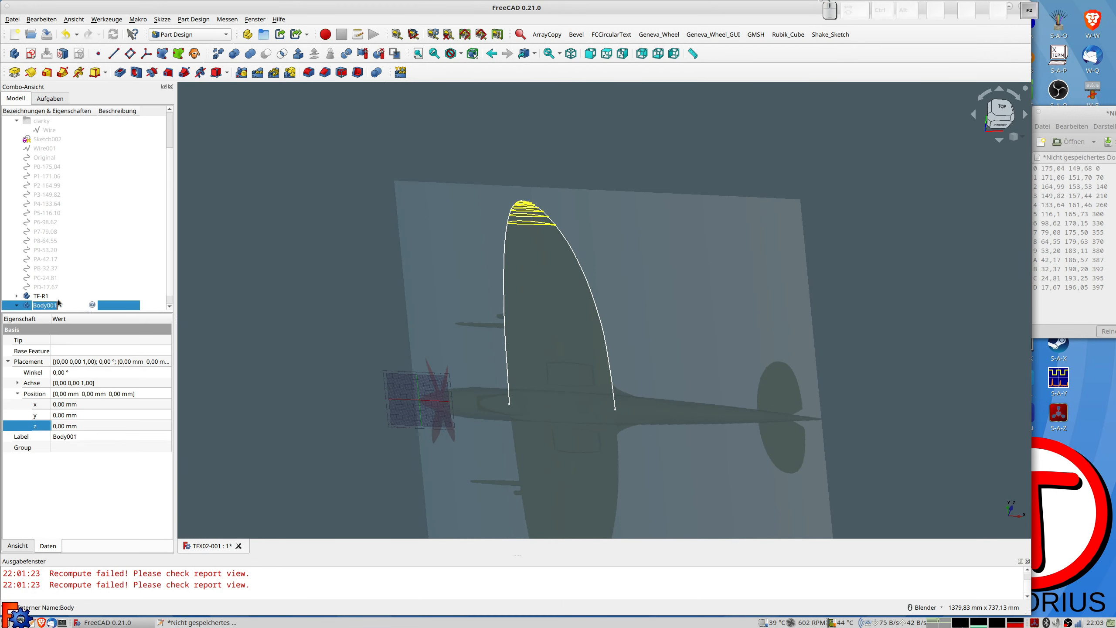
type("TF")
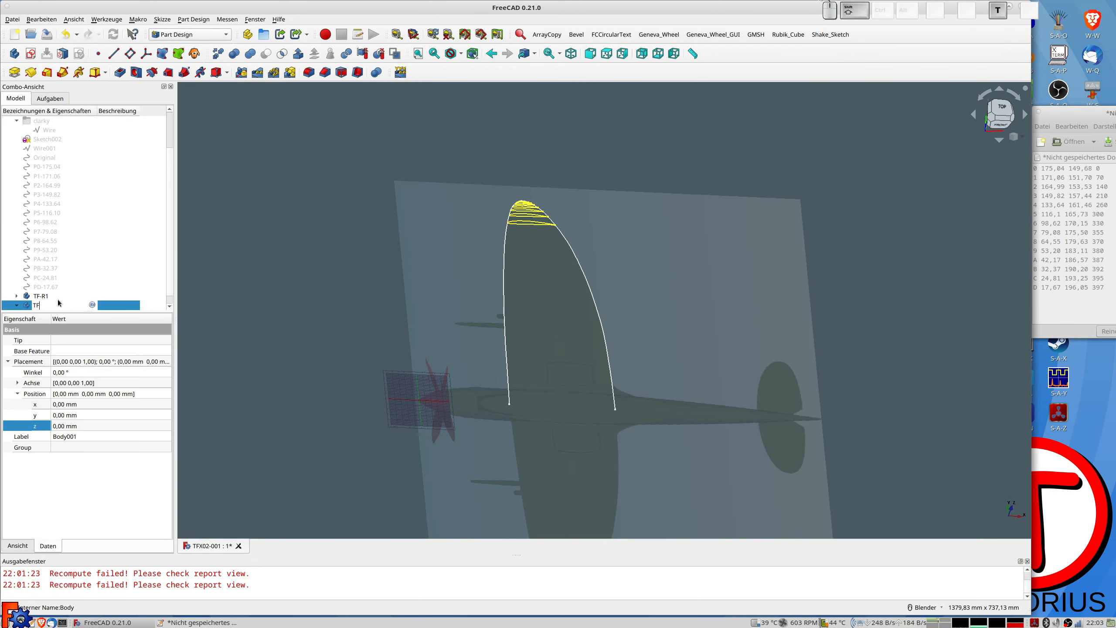
type("-R2")
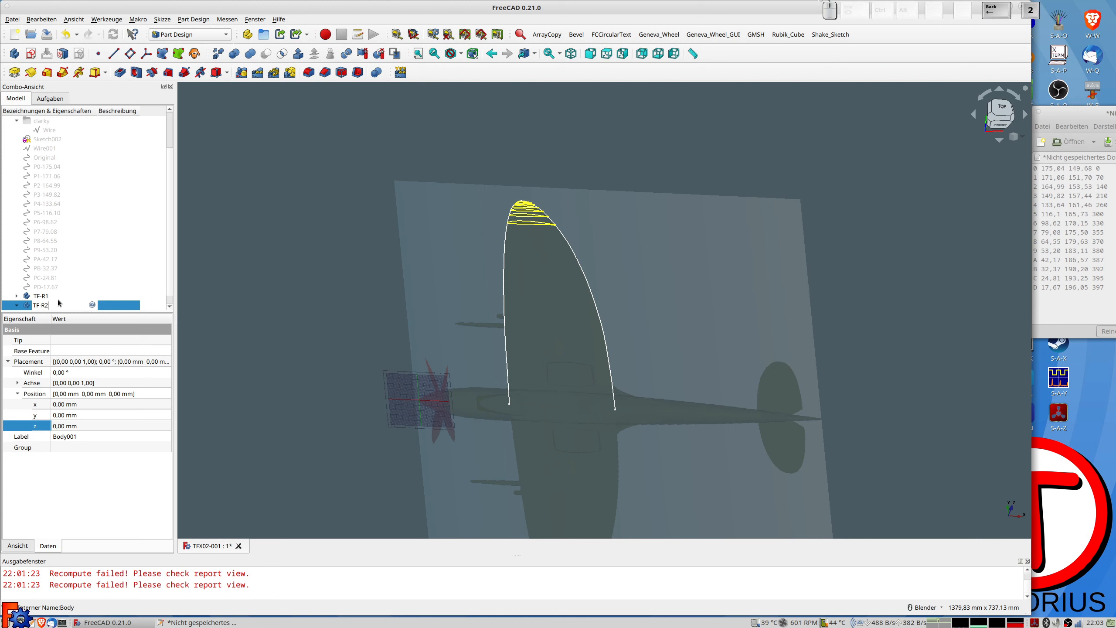
key("Return")
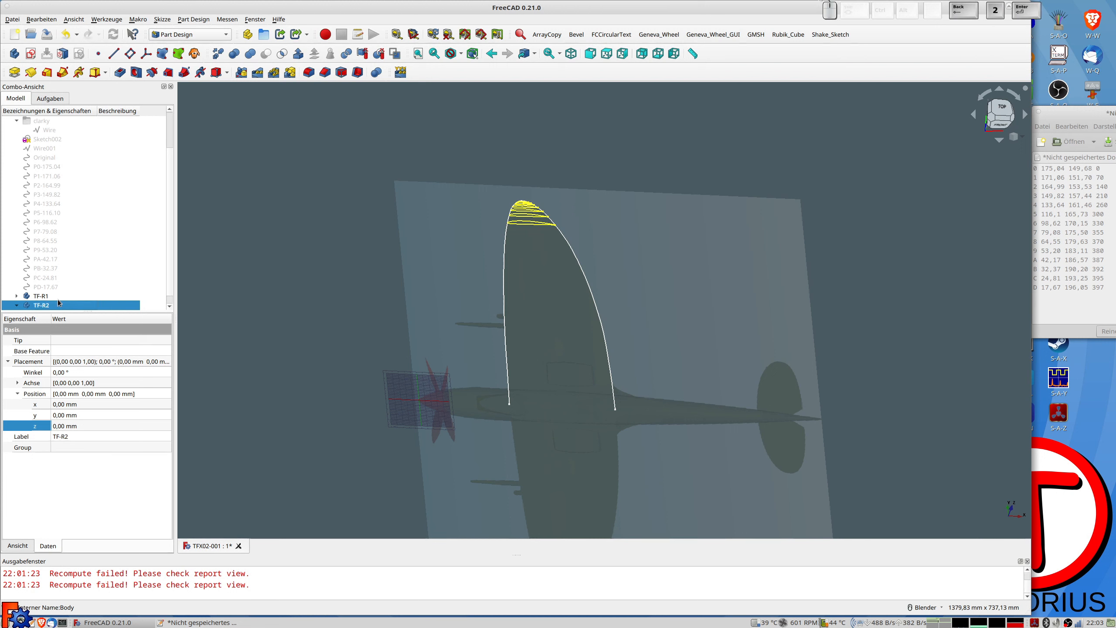
Step: Duplicate profile P6 from the additive loft of body TF-R1, checking its visibility first to identify it
left_click(17, 296)
scroll(85, 299, "down", 3)
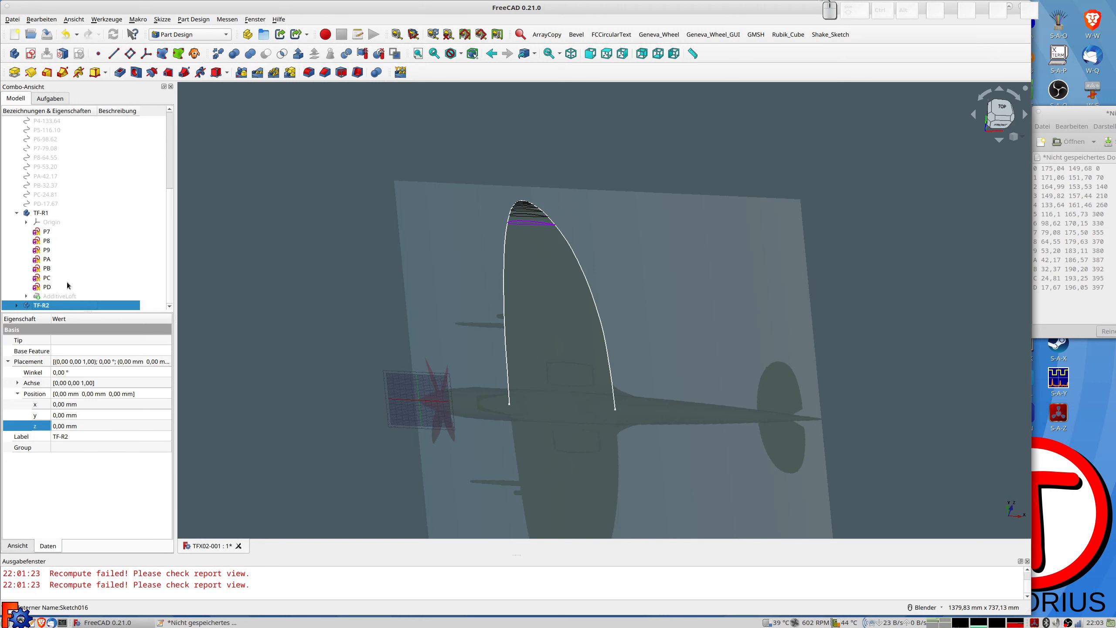
left_click(26, 296)
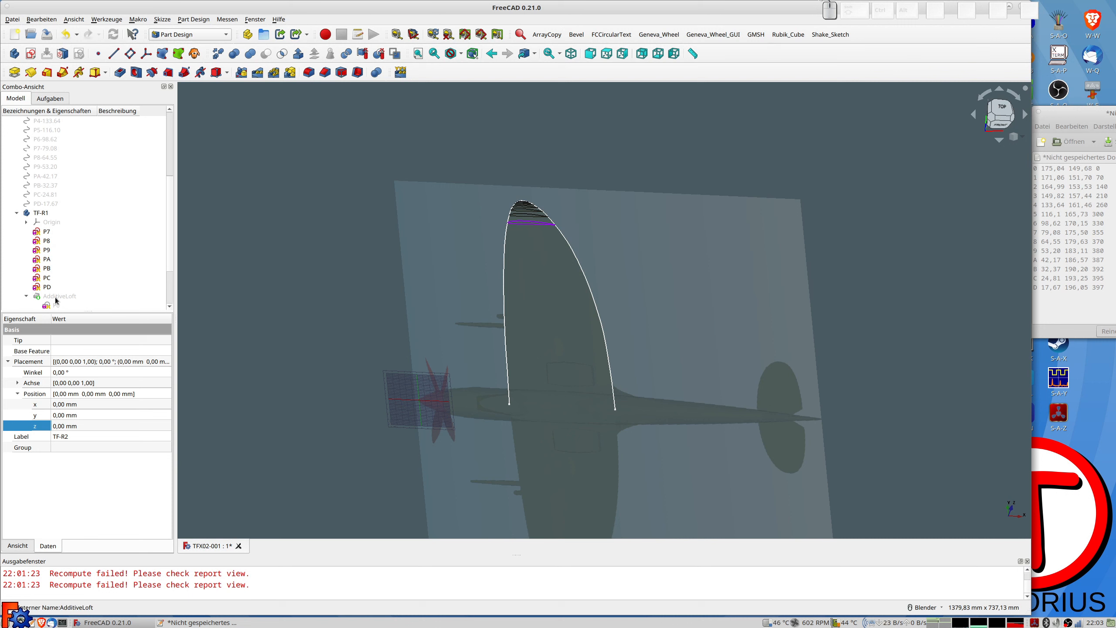
scroll(62, 301, "down", 3)
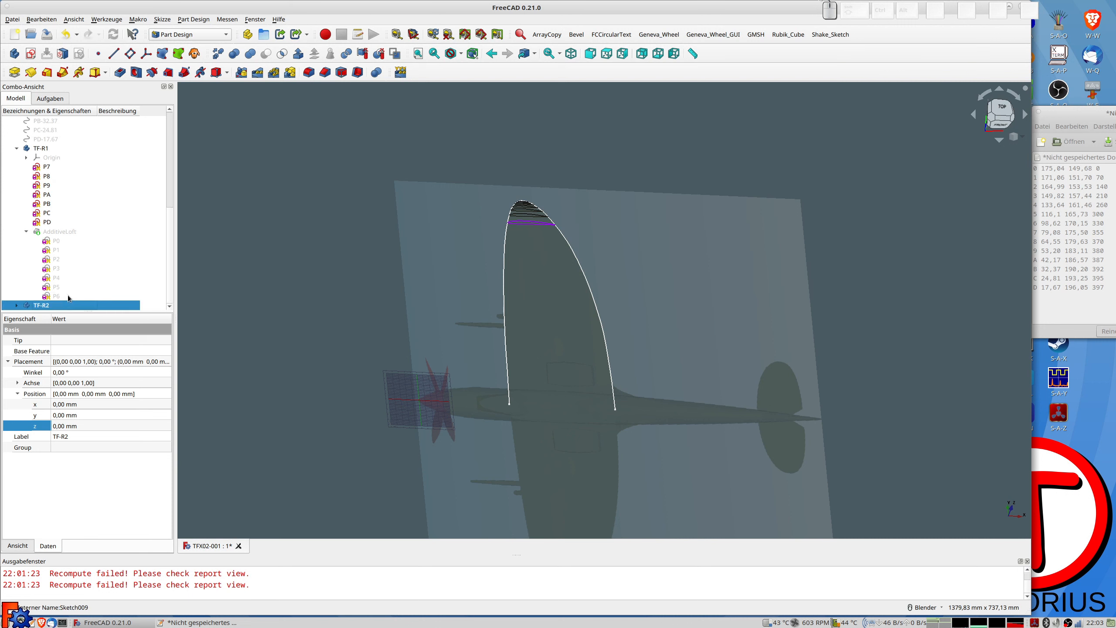
left_click(61, 296)
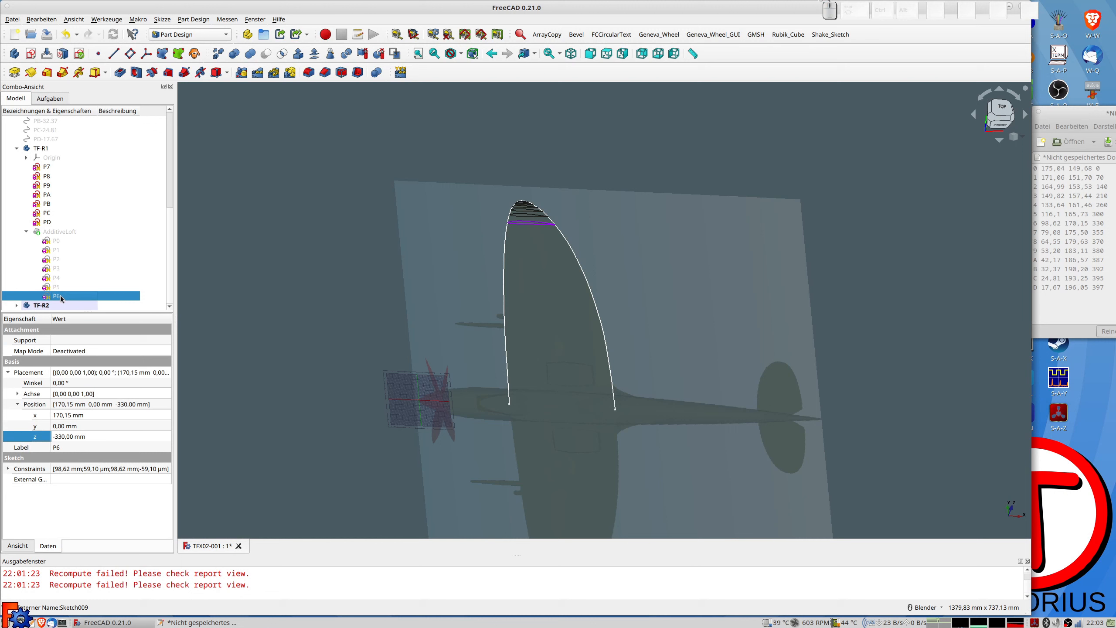
key("space")
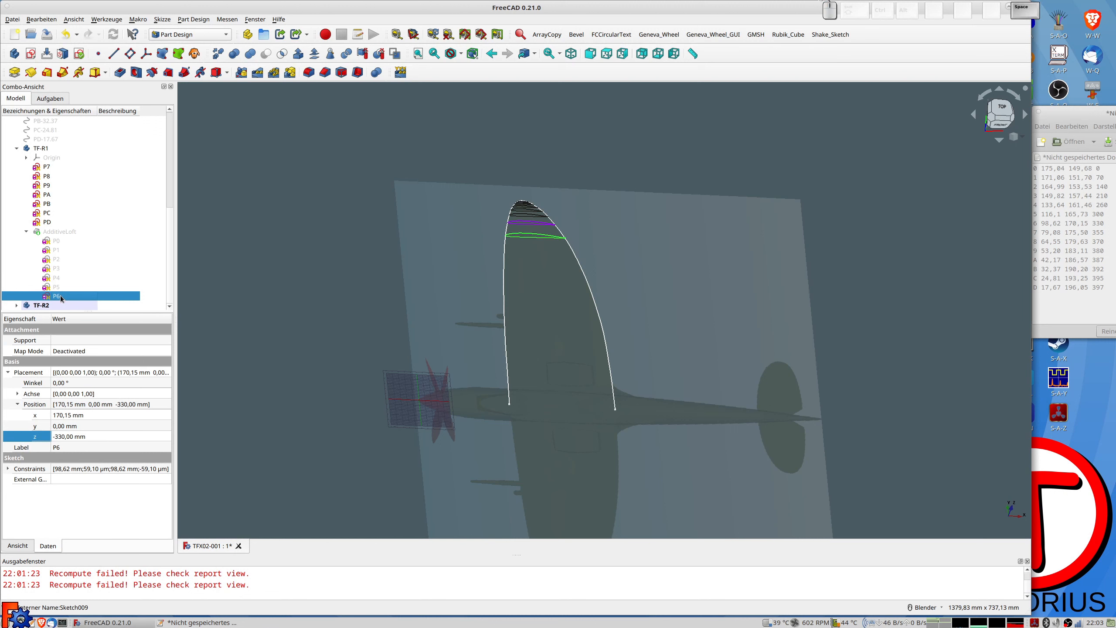
key("space")
key("space")
key("space")
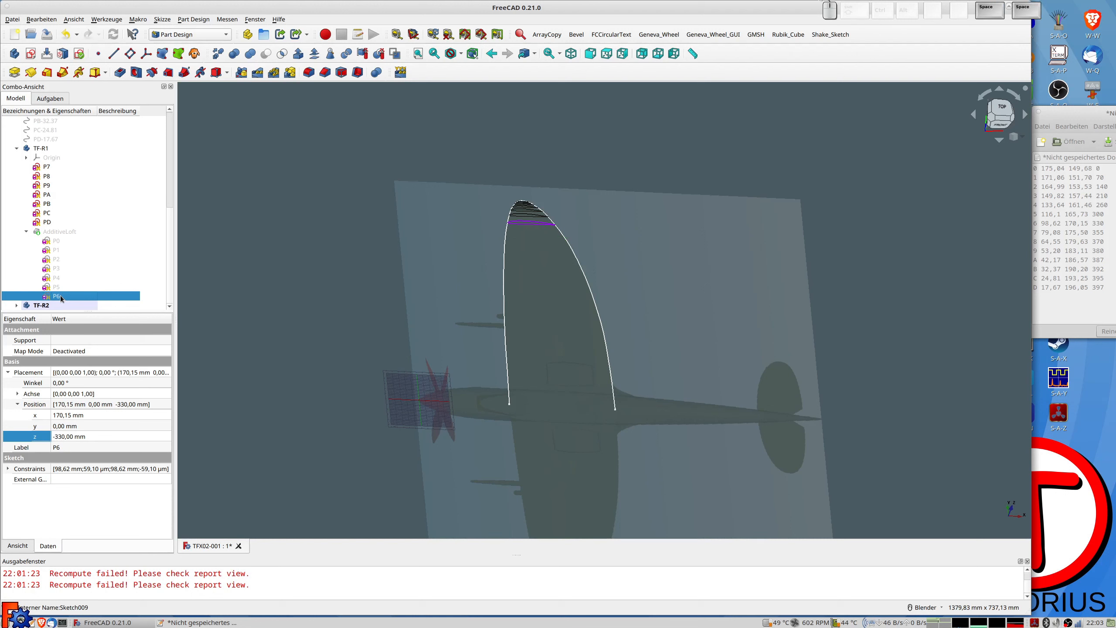
key("ctrl")
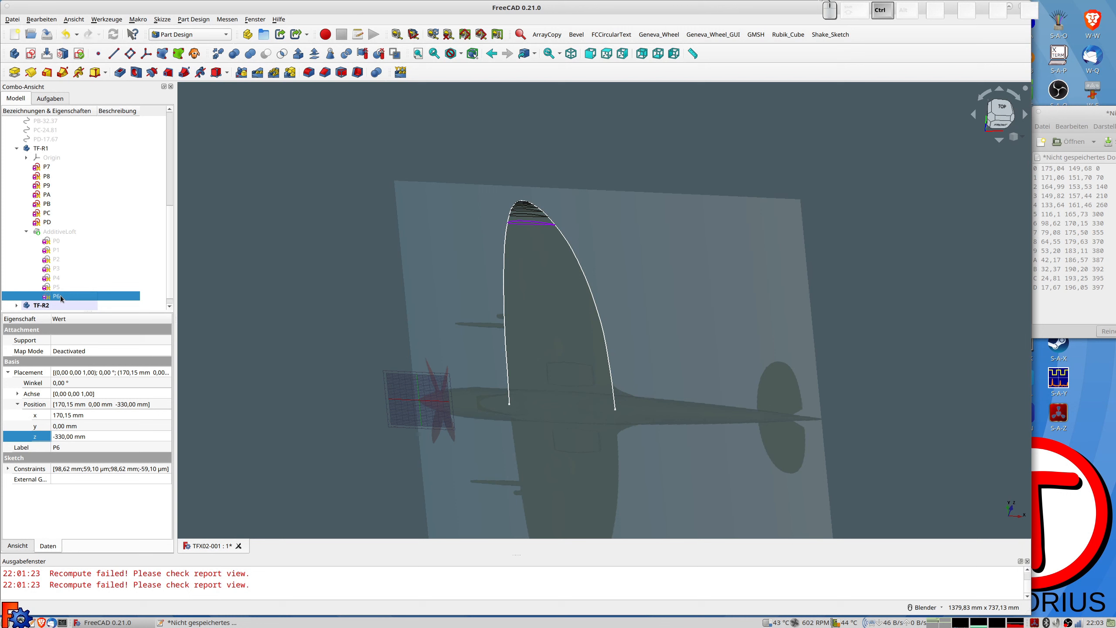
Step: Duplicate the remaining profiles P7, P8, P9, PA, PB, PC and PD of body TF-R1 one by one
left_click(48, 169)
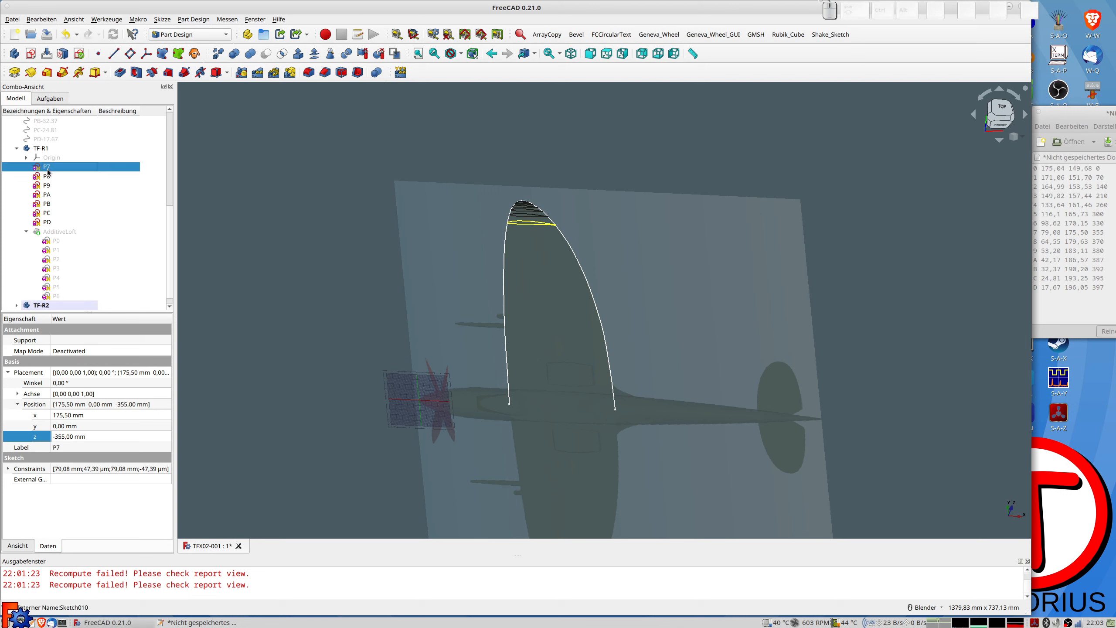
key("ctrl")
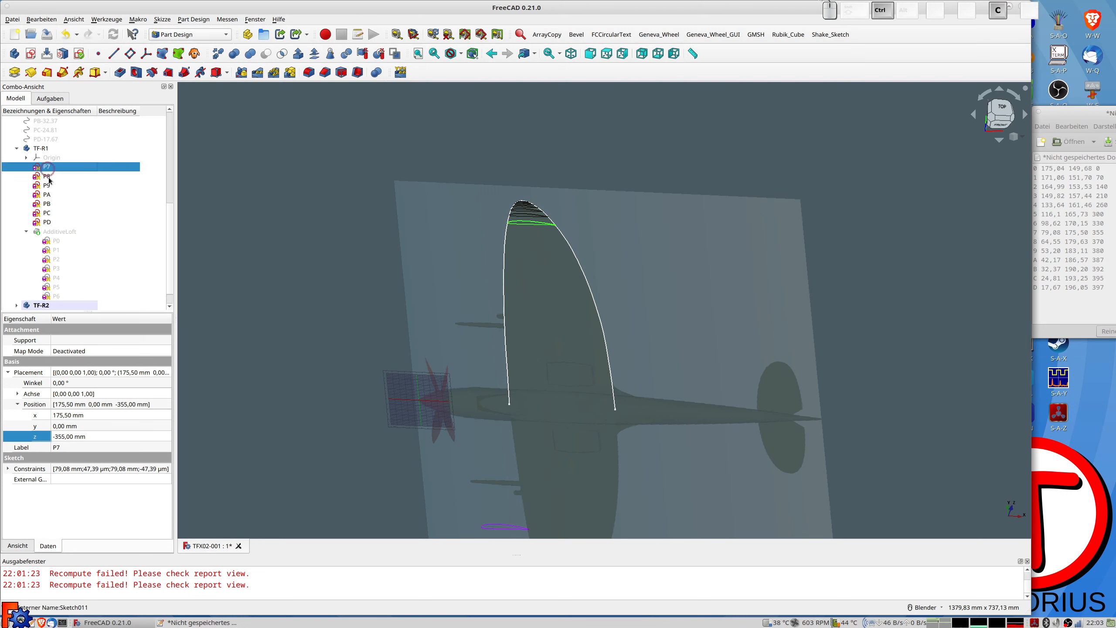
left_click(48, 177)
left_click(47, 187)
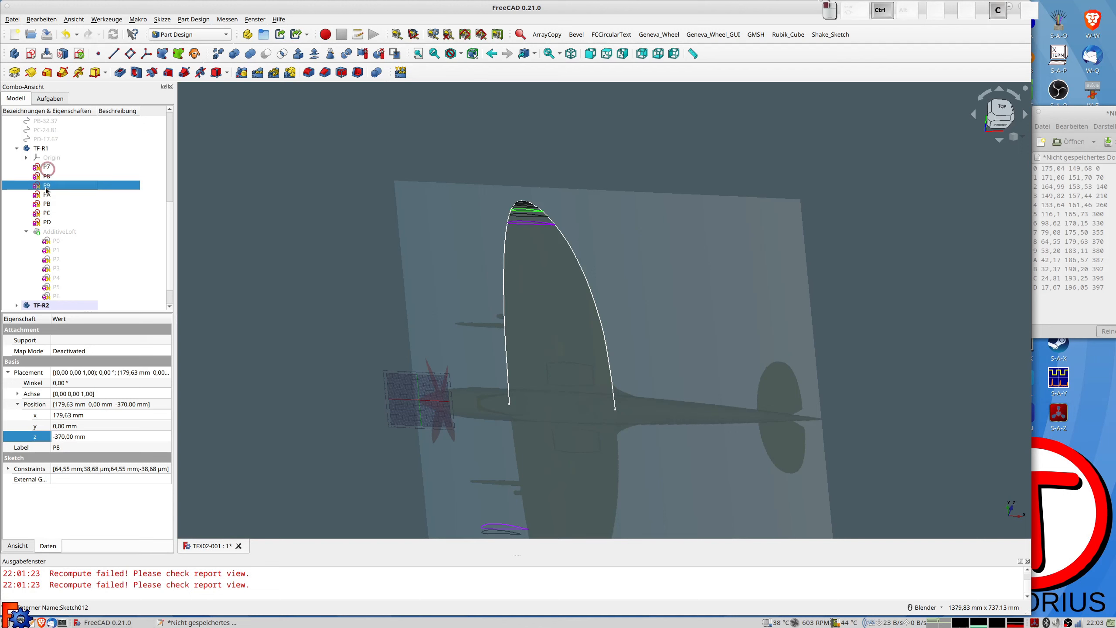
left_click(48, 196)
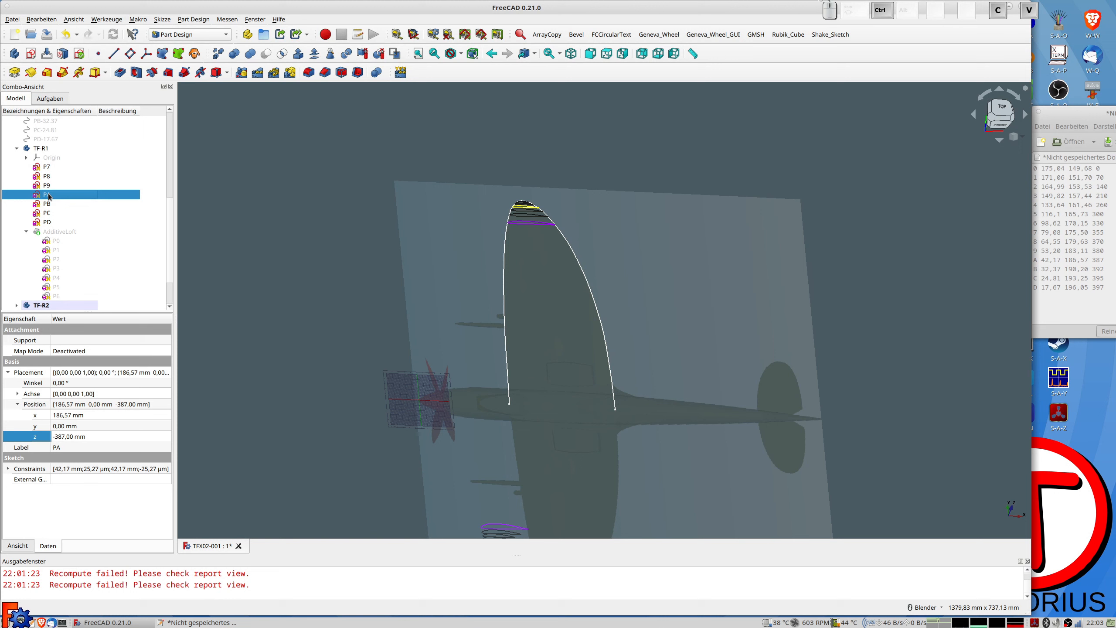
left_click(50, 205)
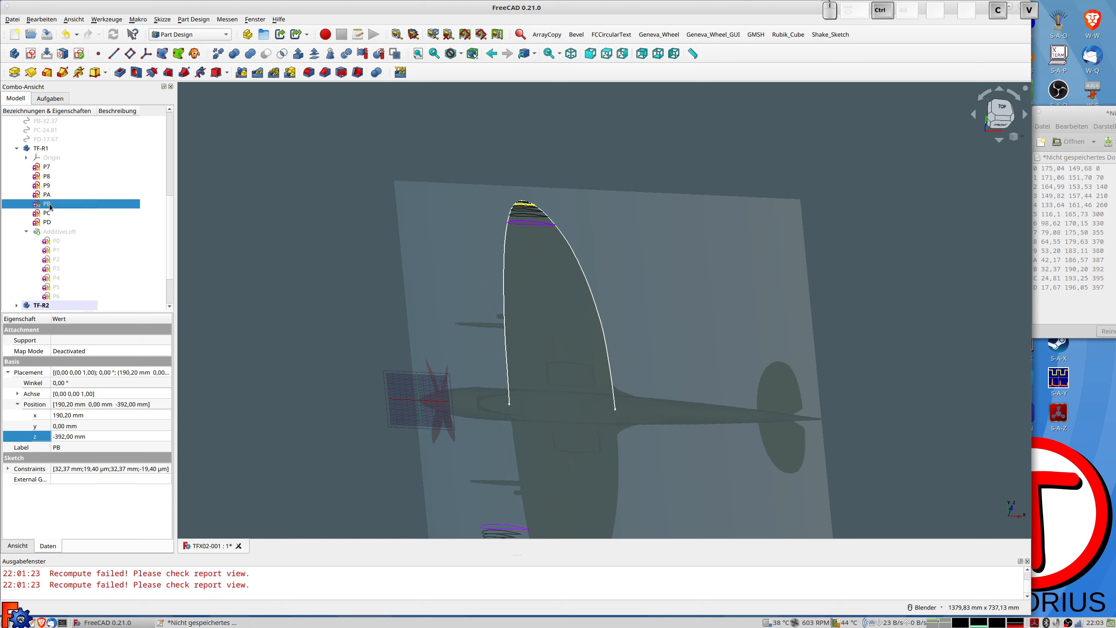
left_click(51, 213)
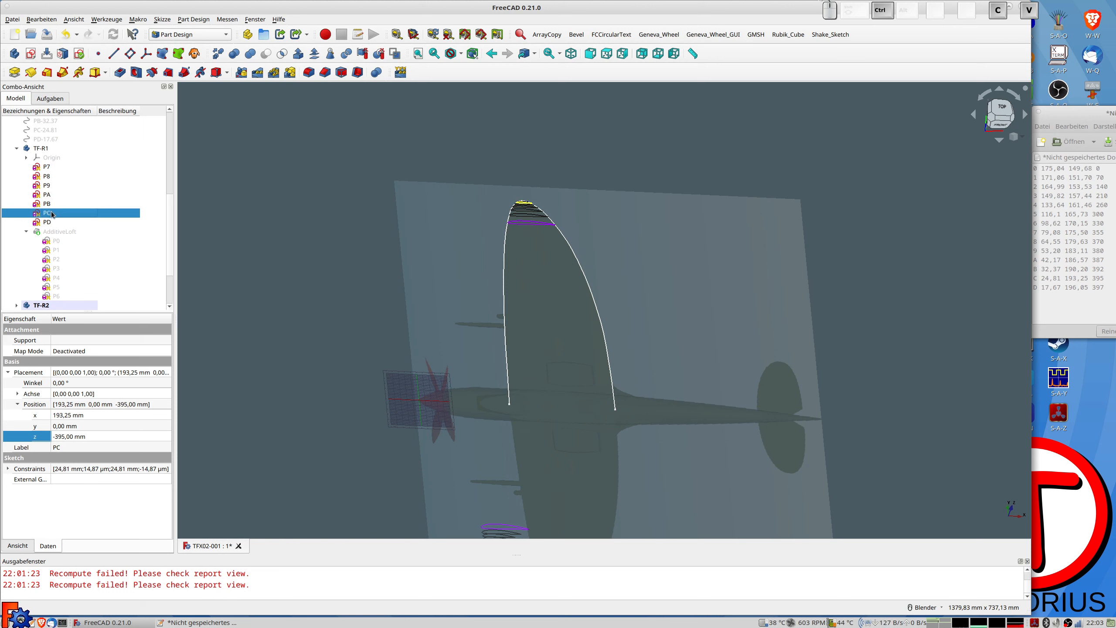
left_click(52, 223)
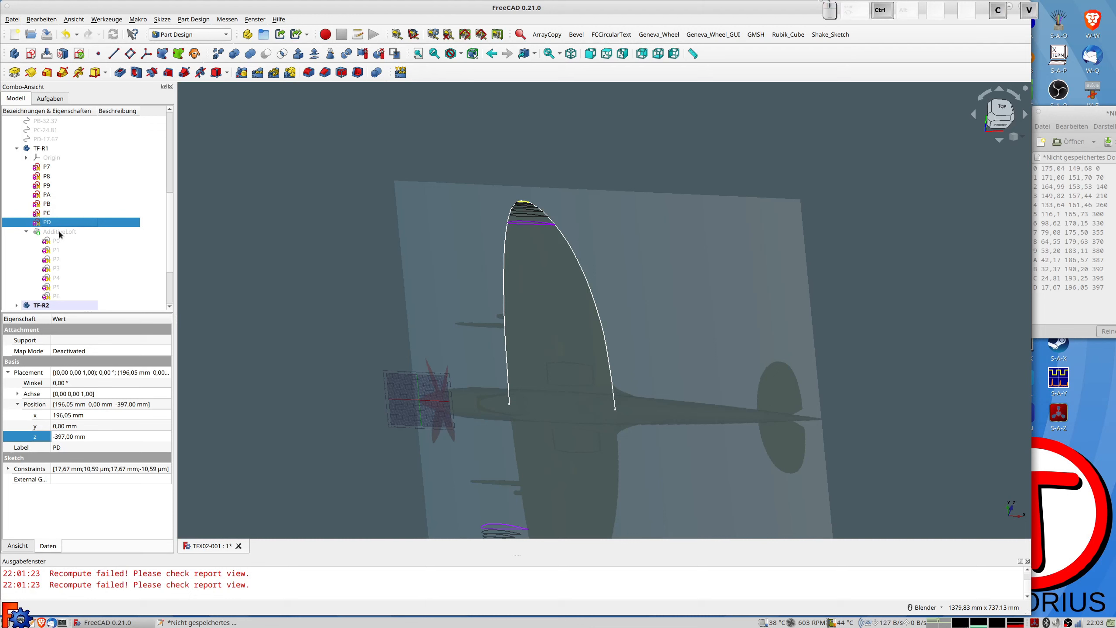
Step: Show the copied profile P010 and hide the original profiles P7 to PD in body TF-R1
scroll(60, 231, "down", 3)
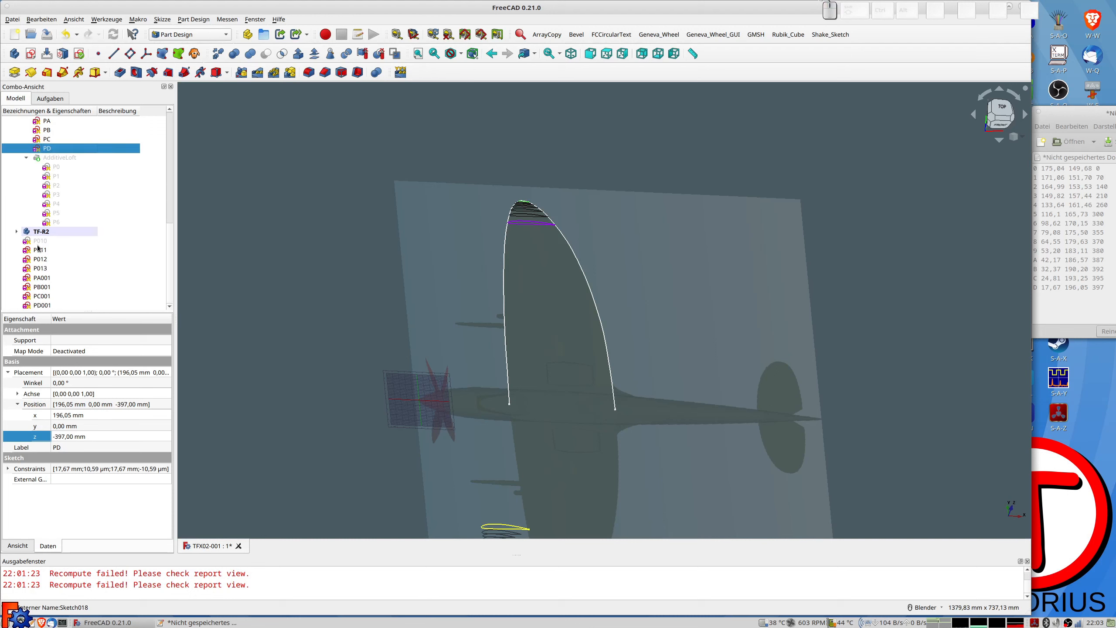
left_click(52, 243)
key("space")
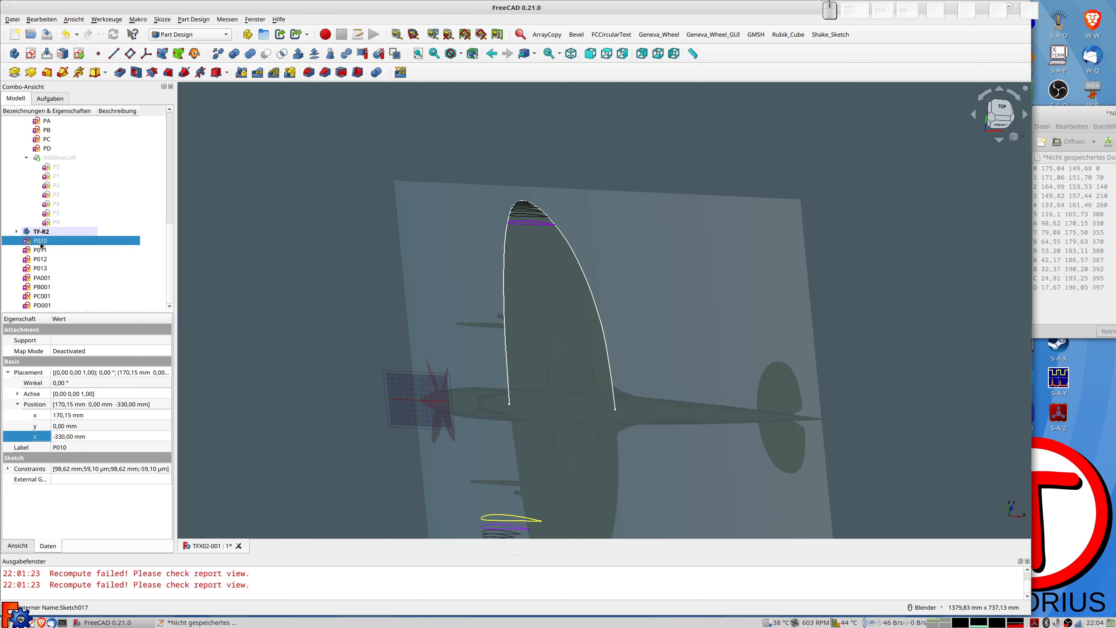
key("shift")
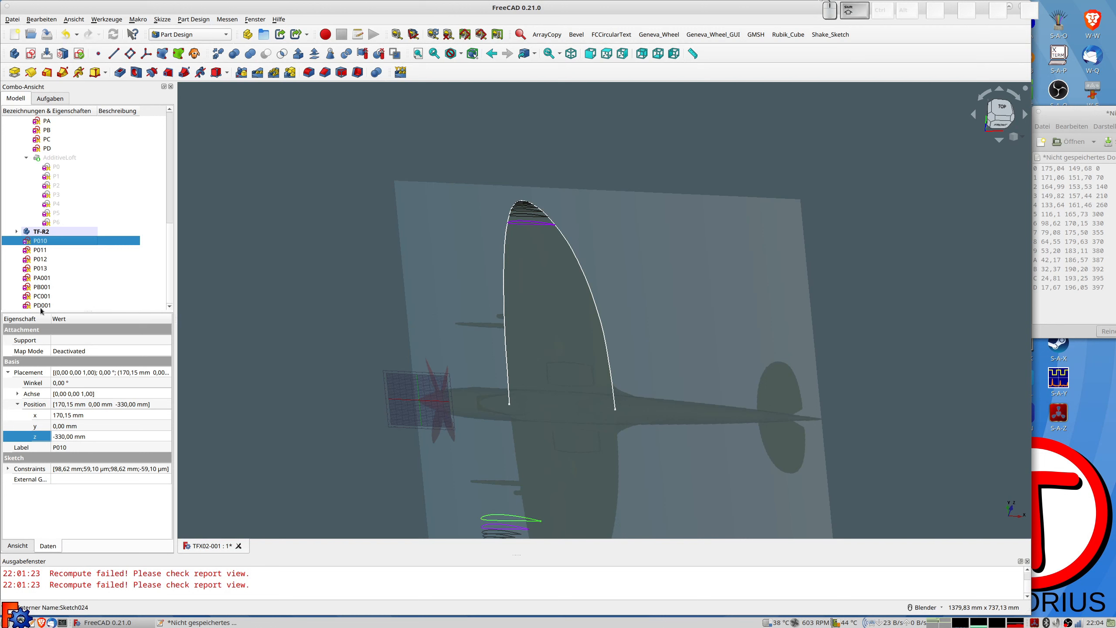
left_click(42, 306, "shift")
scroll(52, 154, "up", 2)
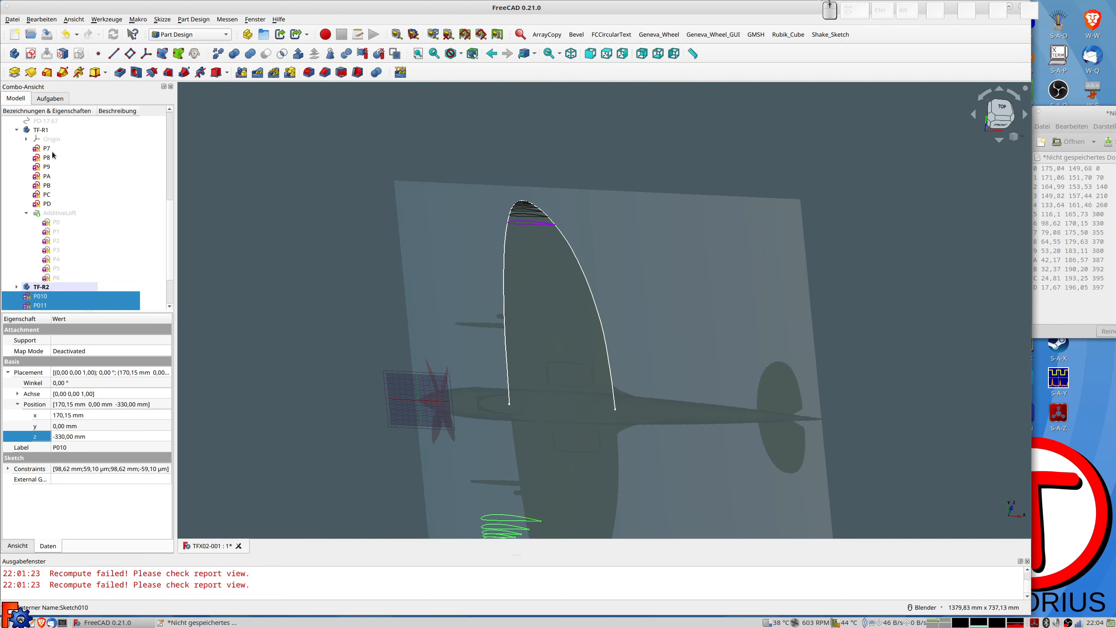
left_click(47, 150)
left_click(46, 204, "shift")
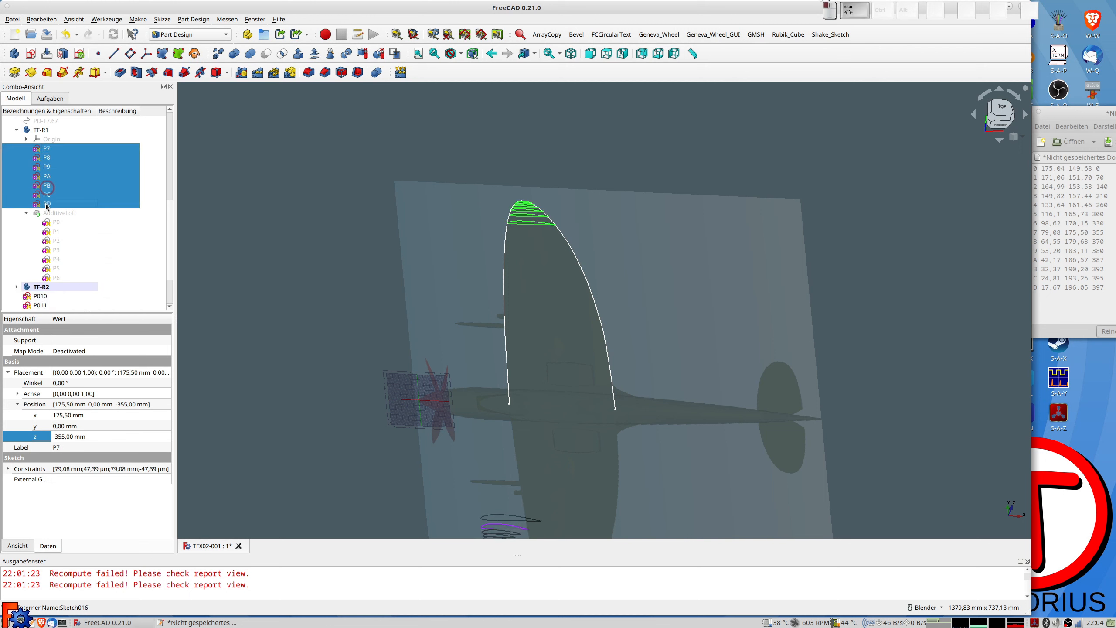
scroll(50, 278, "down", 2)
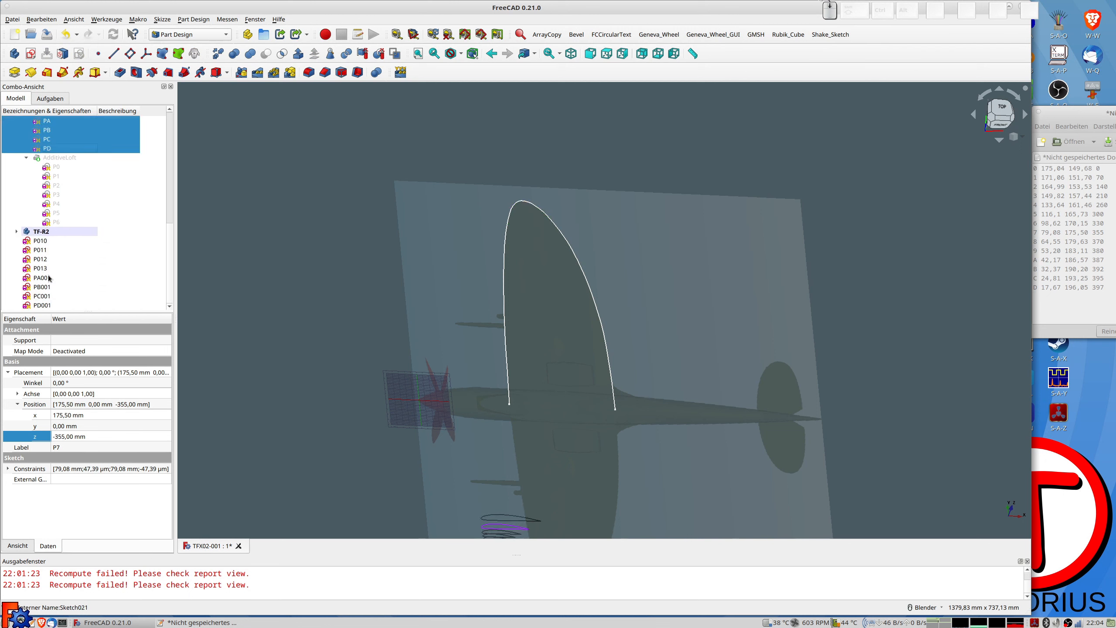
Step: Move the copied profiles P010 to PD001 into body TF-R2
left_click(41, 243)
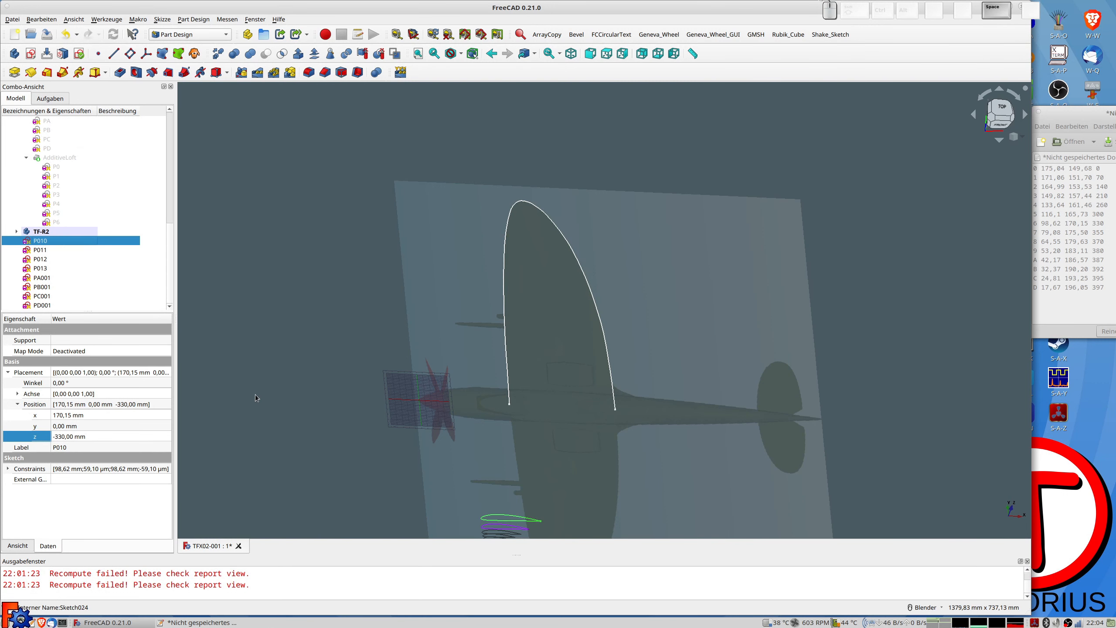
scroll(254, 391, "down", 5)
scroll(253, 391, "up", 3)
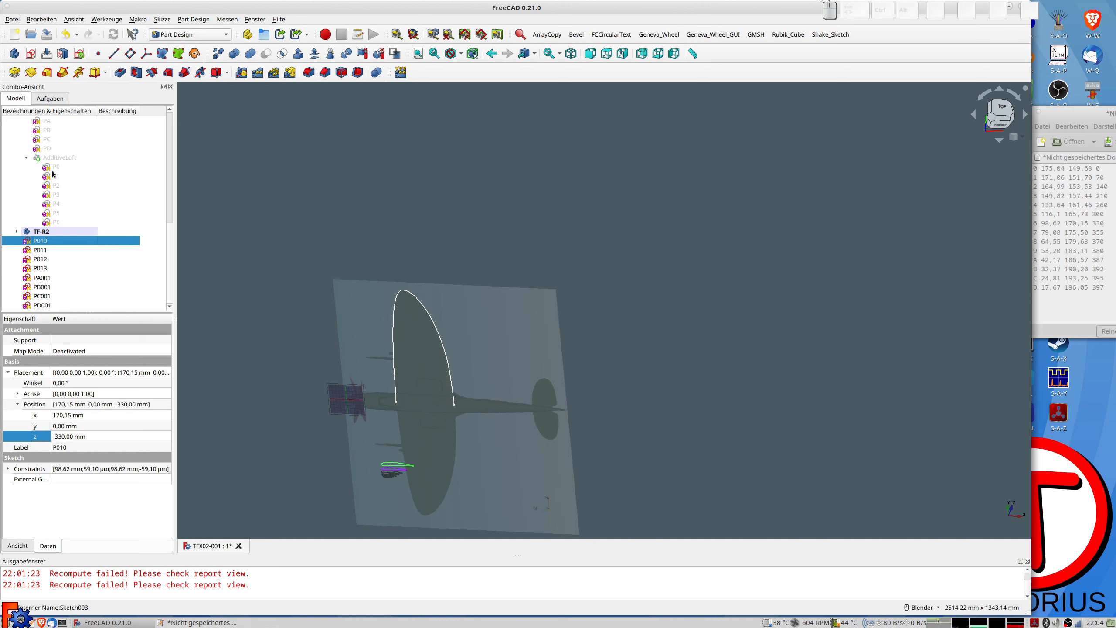
scroll(55, 169, "up", 2)
left_click(39, 129)
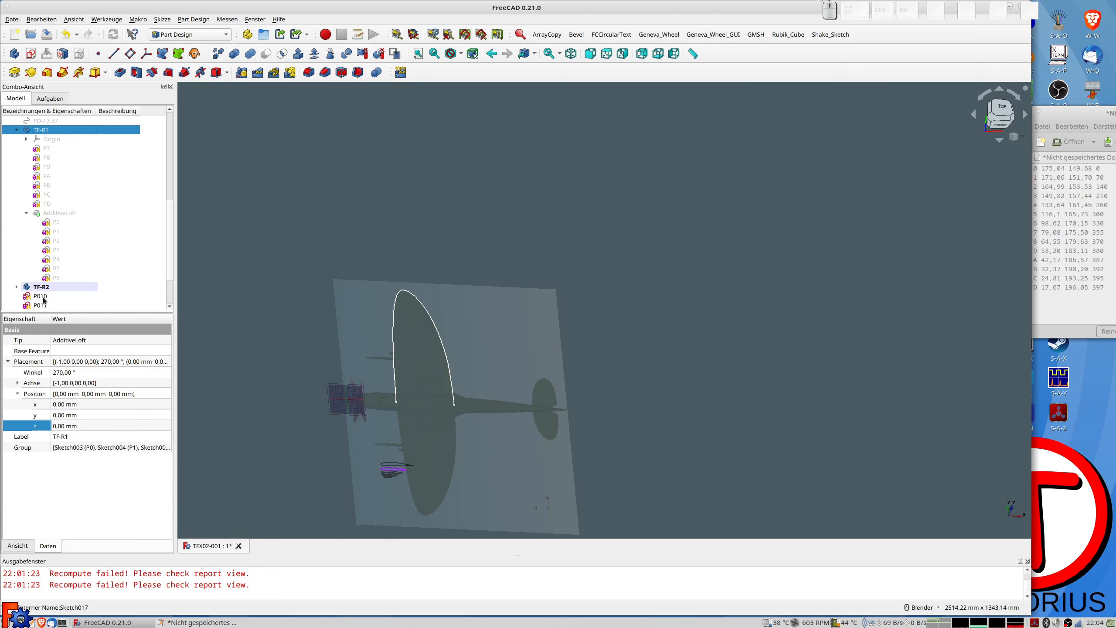
scroll(51, 267, "down", 2)
left_click(40, 241)
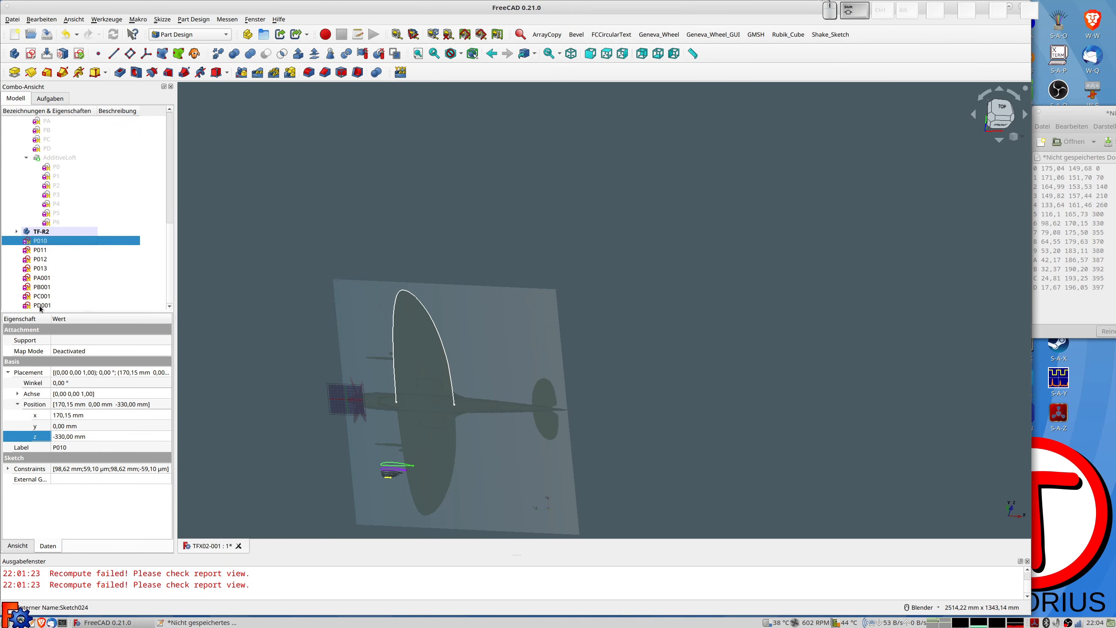
left_click(42, 305, "shift")
left_click_drag(36, 258, 42, 232)
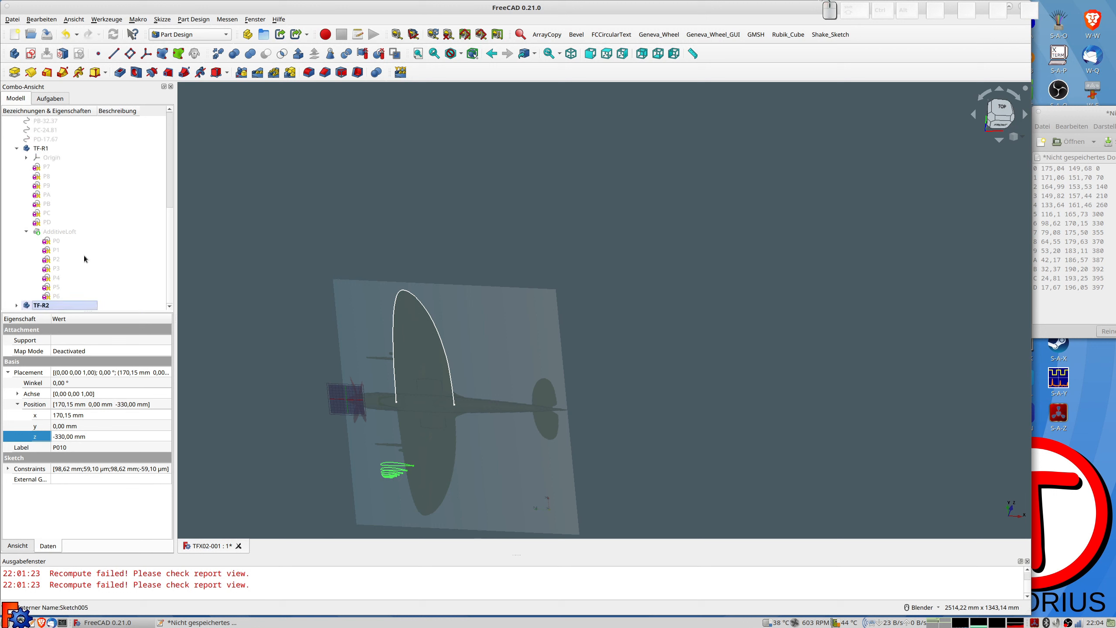
Step: Set the placement of body TF-R2 to match TF-R1: a 270° angle about the axis x -1, y 0, z 0
left_click(39, 149)
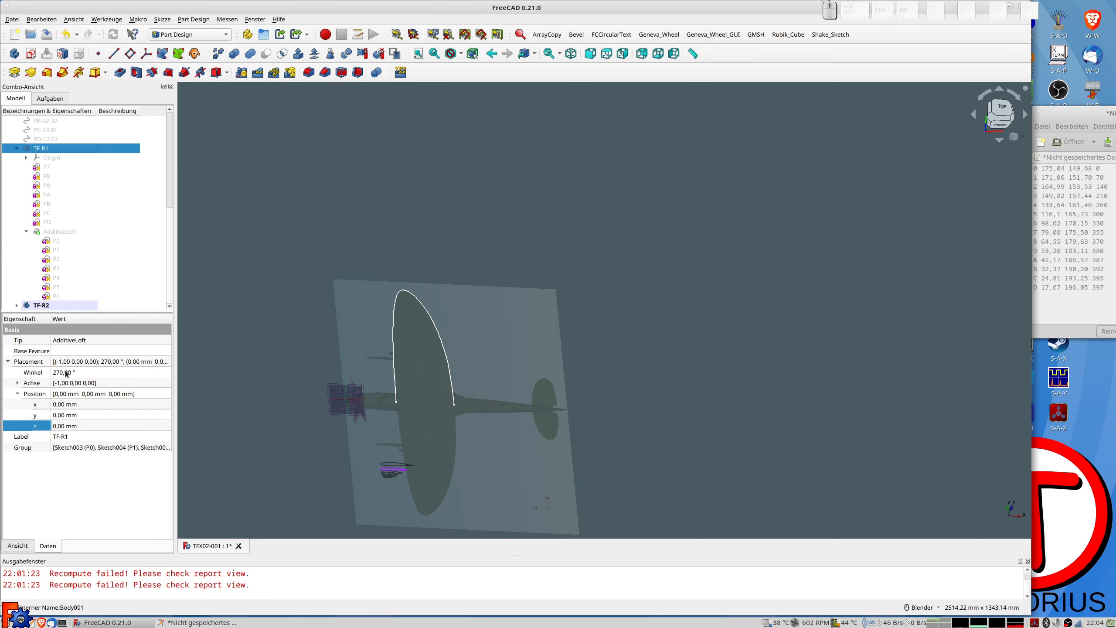
left_click(47, 297)
left_click(46, 305)
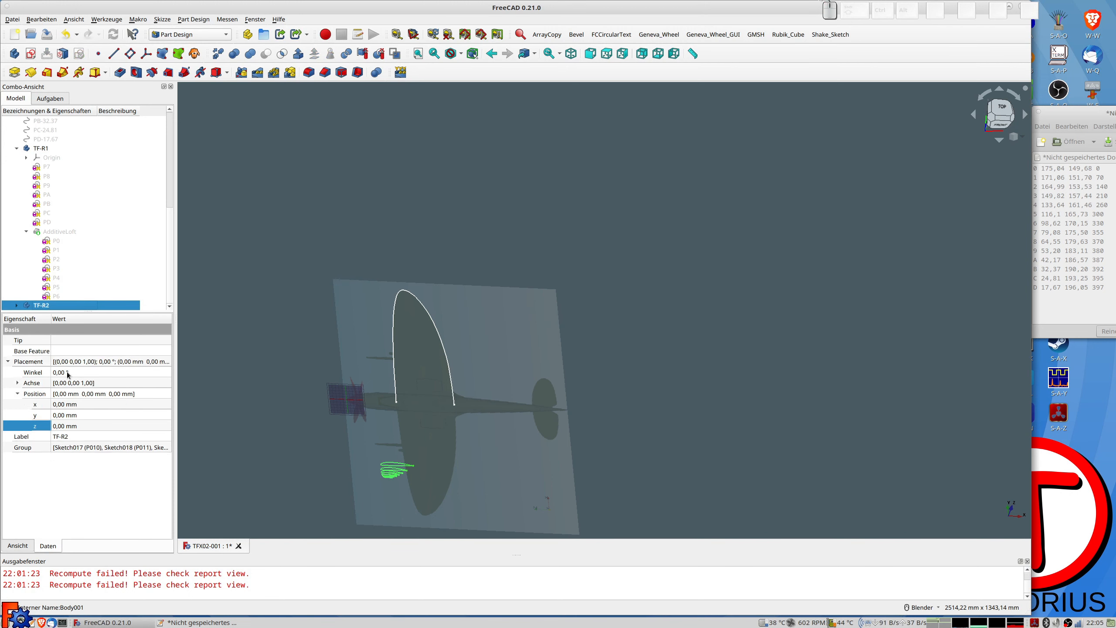
left_click(17, 385)
left_click(66, 394)
type("-")
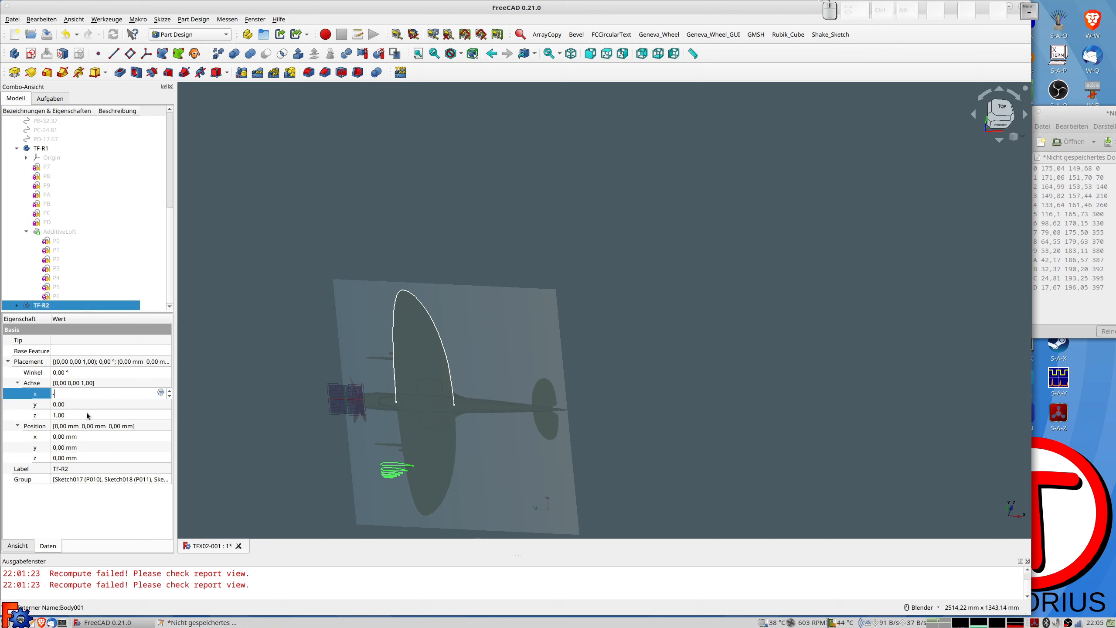
type("1")
left_click(70, 373)
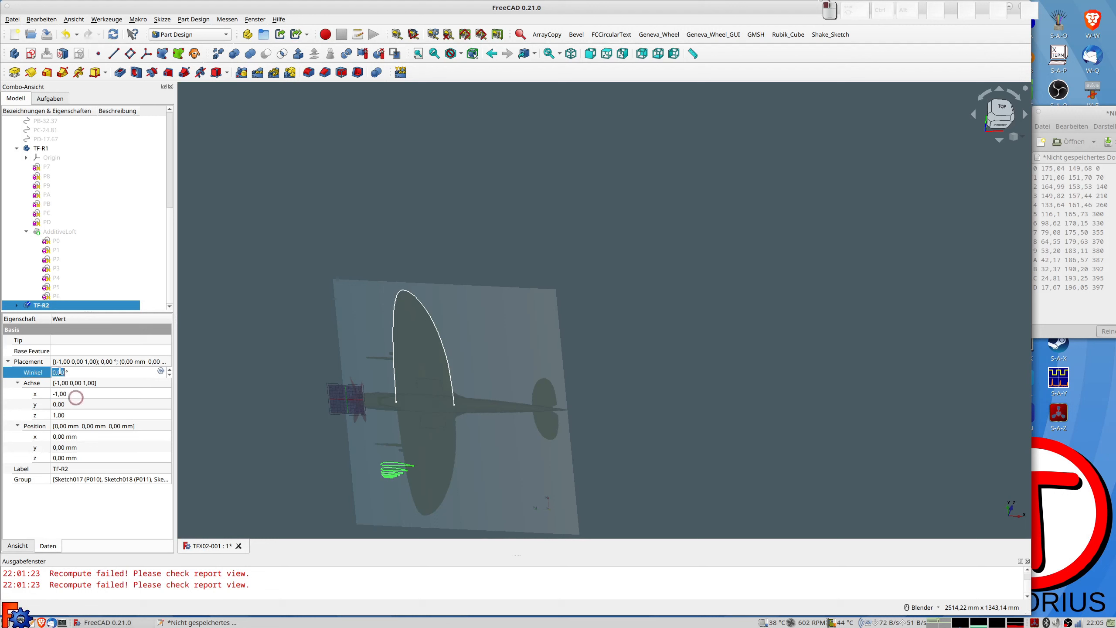
type("270")
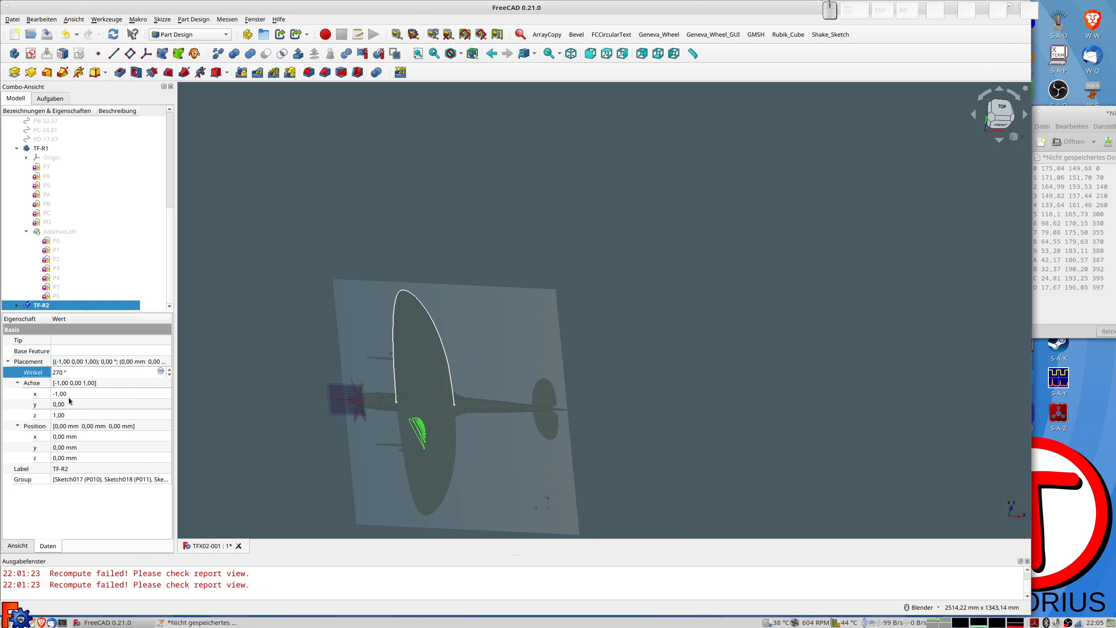
left_click(72, 415)
type("0")
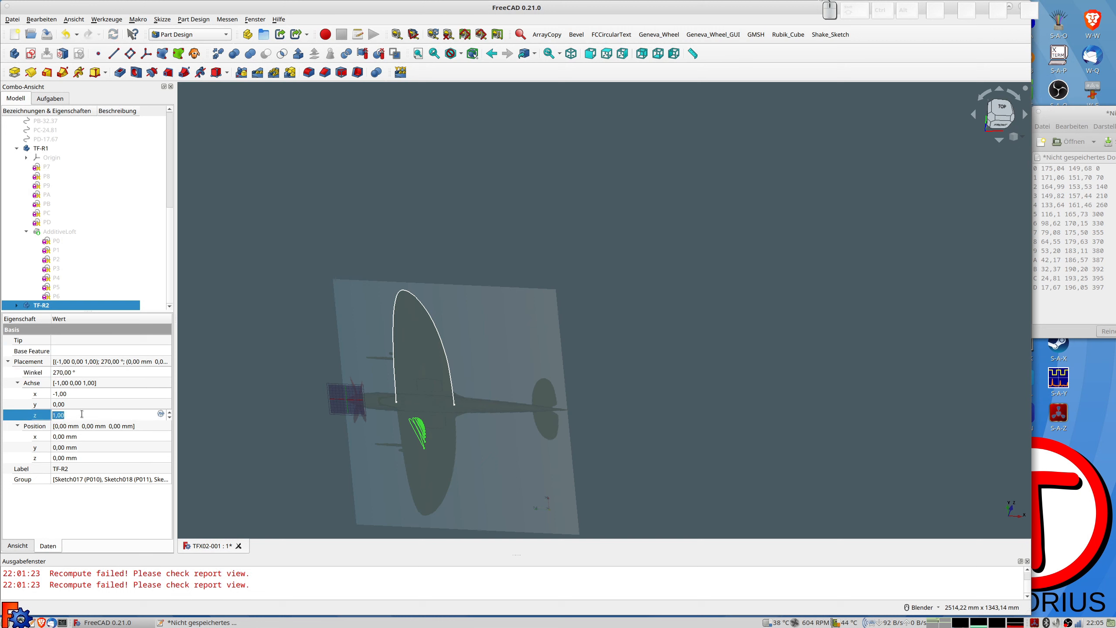
key("Tab")
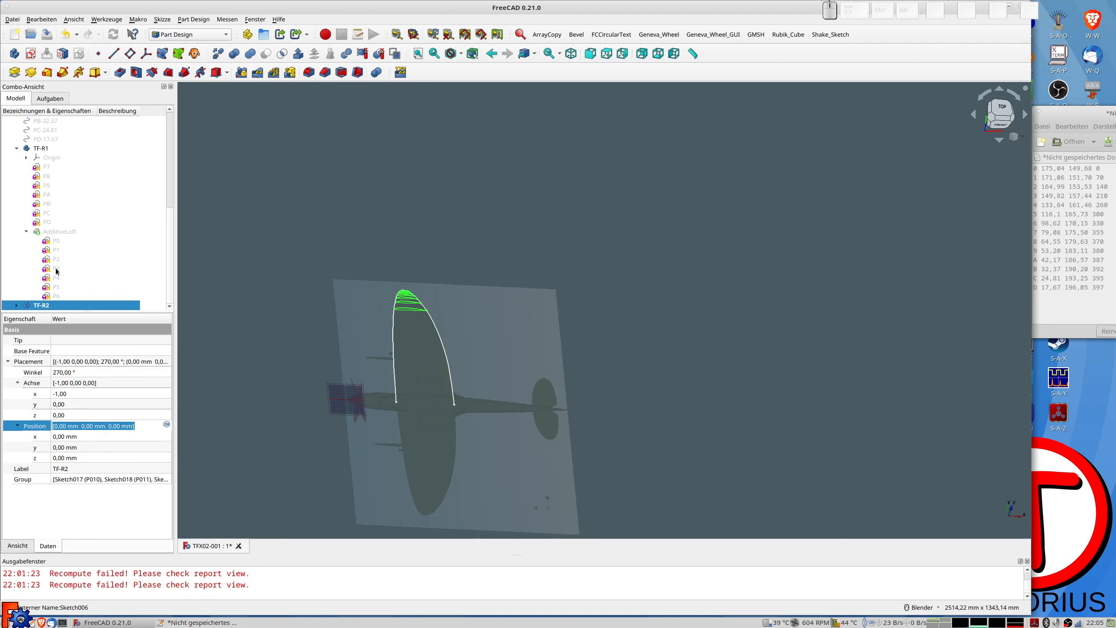
scroll(405, 272, "up", 5)
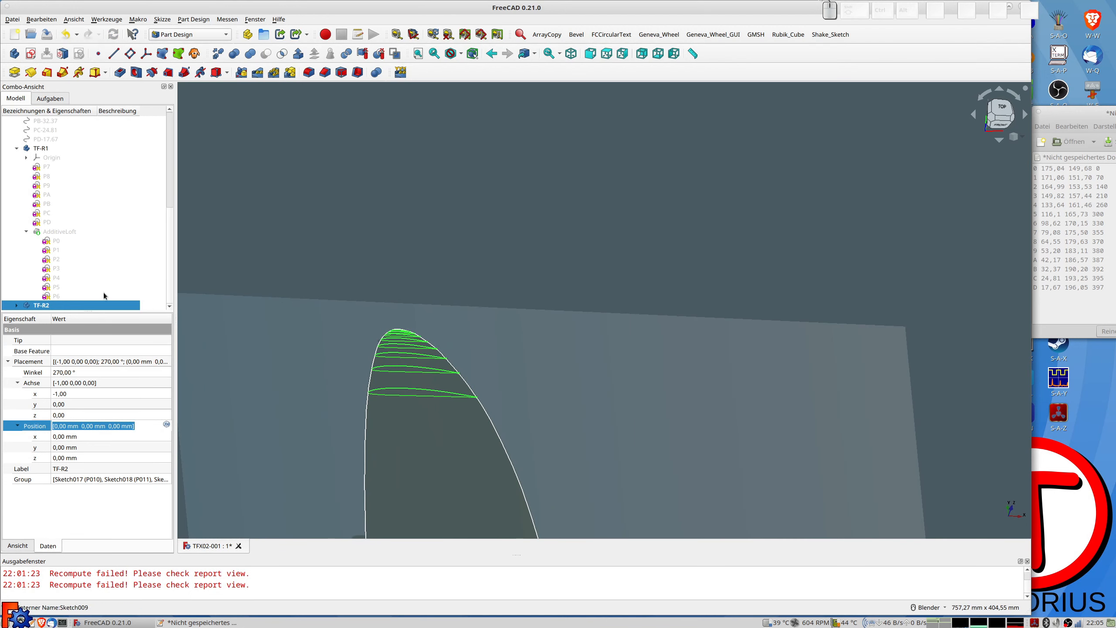
Step: Compare profiles P0 and P010, and toggle the visibility of body TF-R1 and its additive loft
left_click(56, 240)
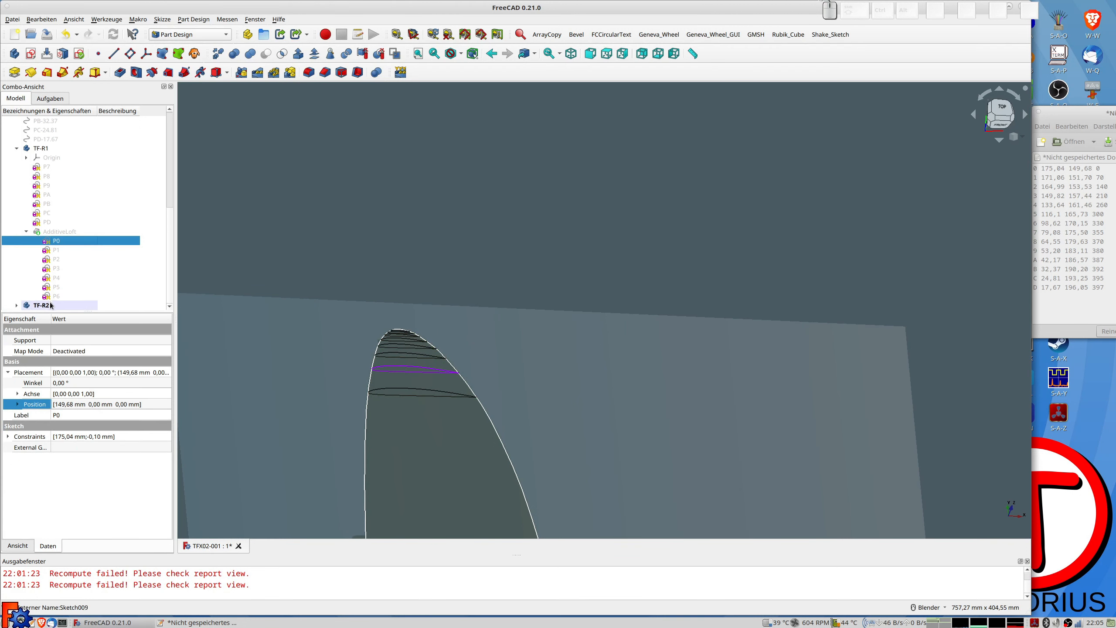
left_click(16, 305)
scroll(70, 285, "down", 3)
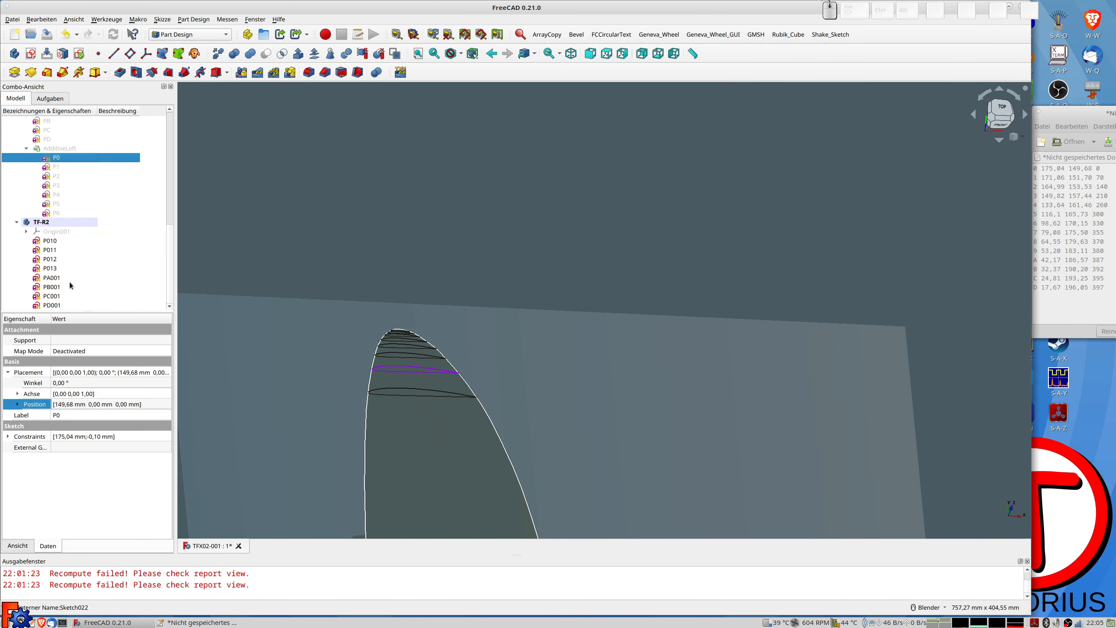
left_click(51, 242)
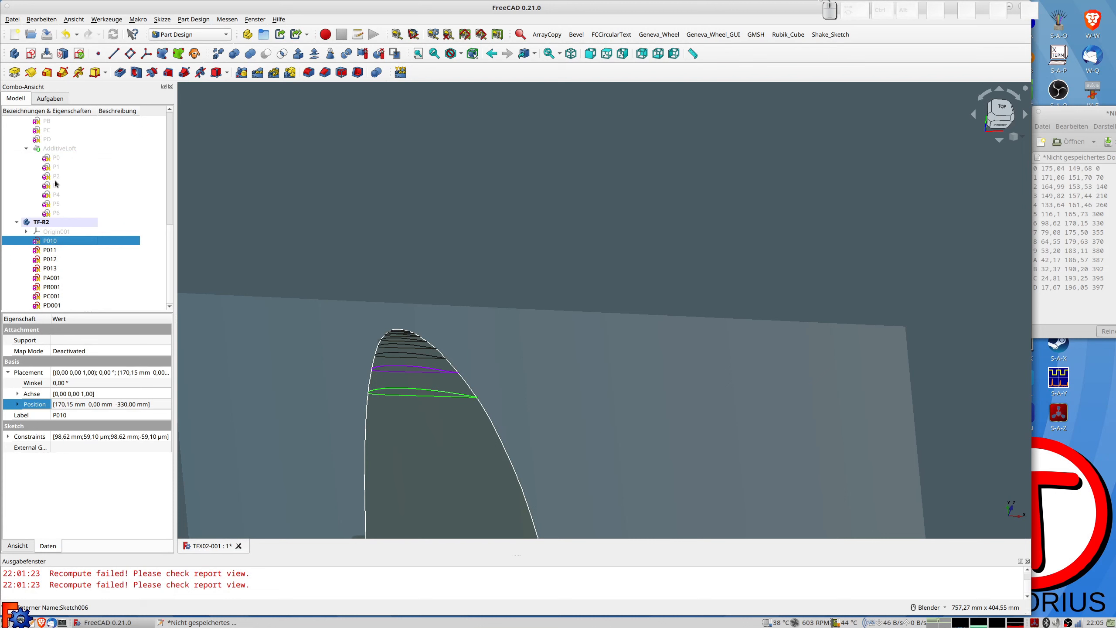
scroll(53, 169, "up", 2)
left_click(41, 121)
key("space")
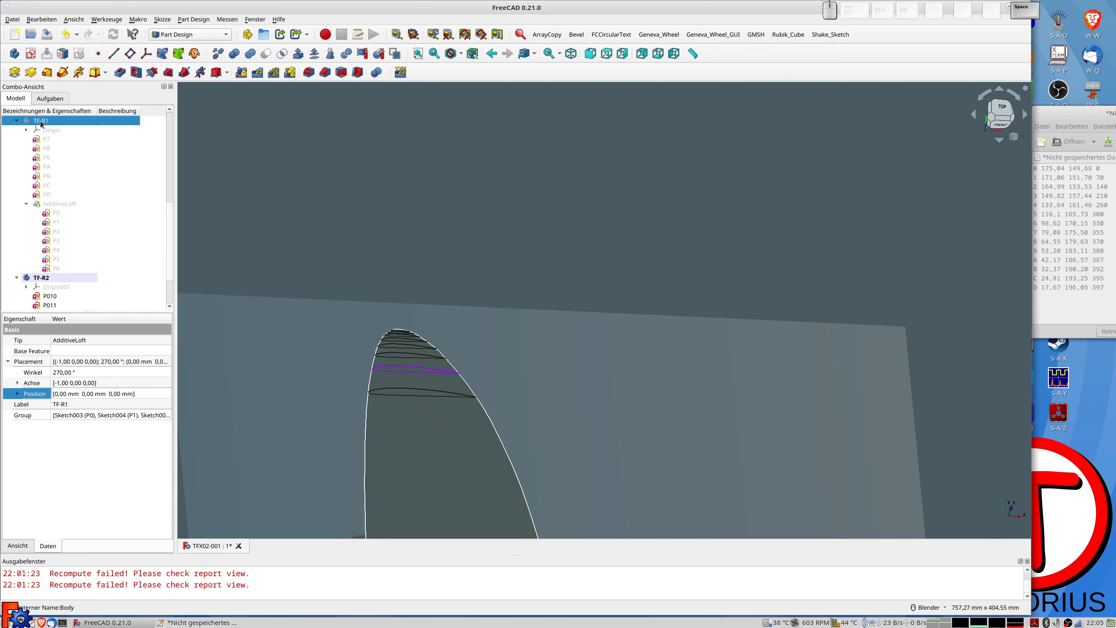
left_click(56, 204)
key("space")
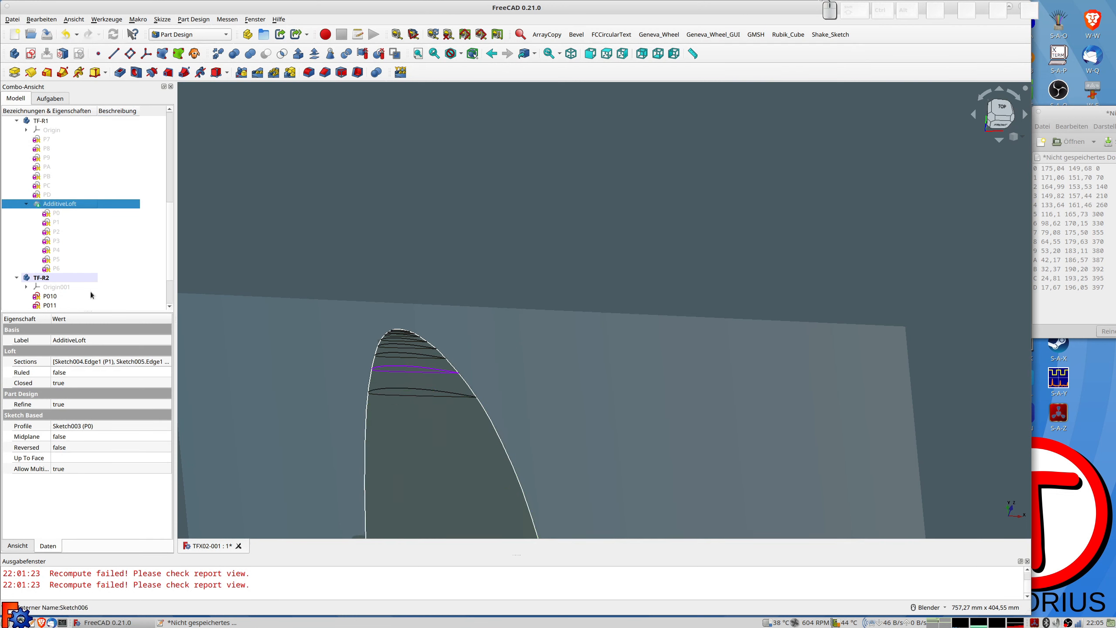
Step: Start an additive loft in body TF-R2 from profile P010 and add P011 as its first section
left_click(53, 297)
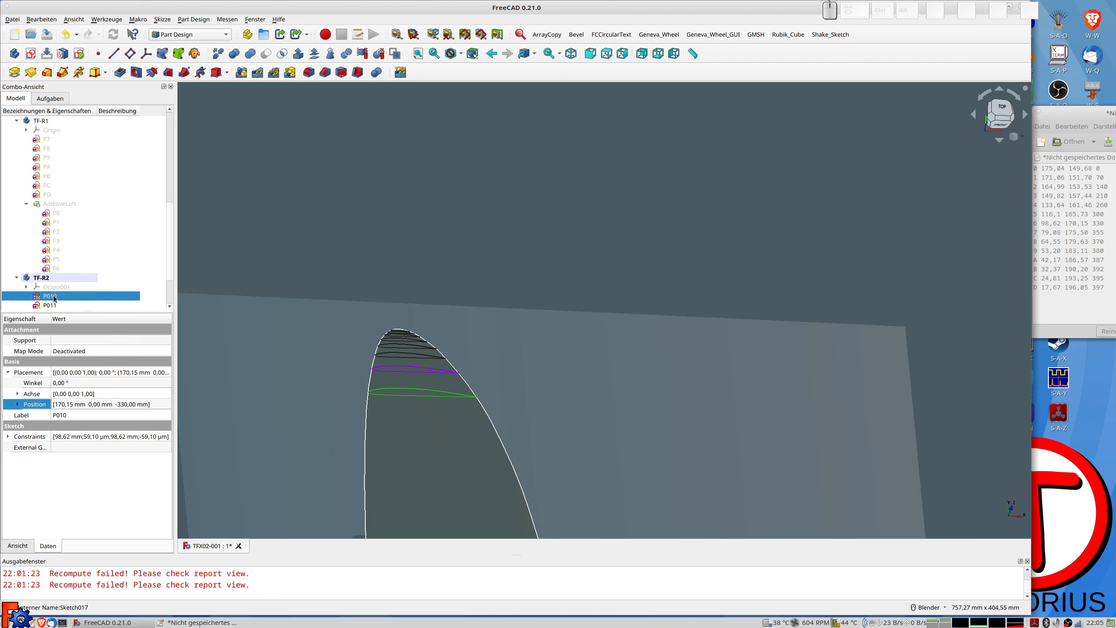
scroll(100, 281, "down", 2)
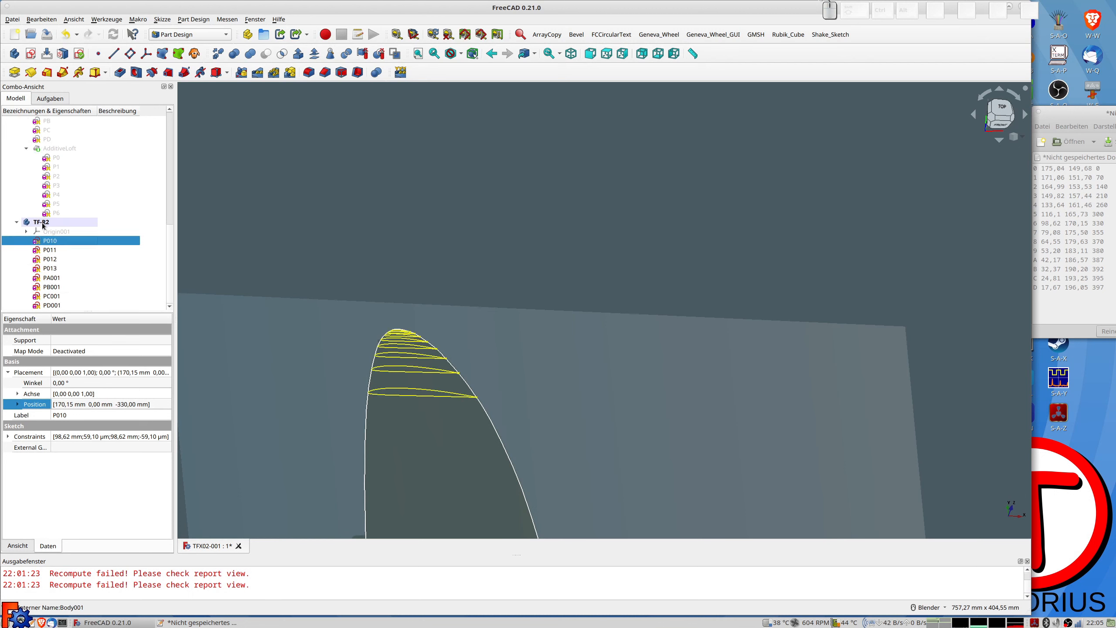
left_click(47, 73)
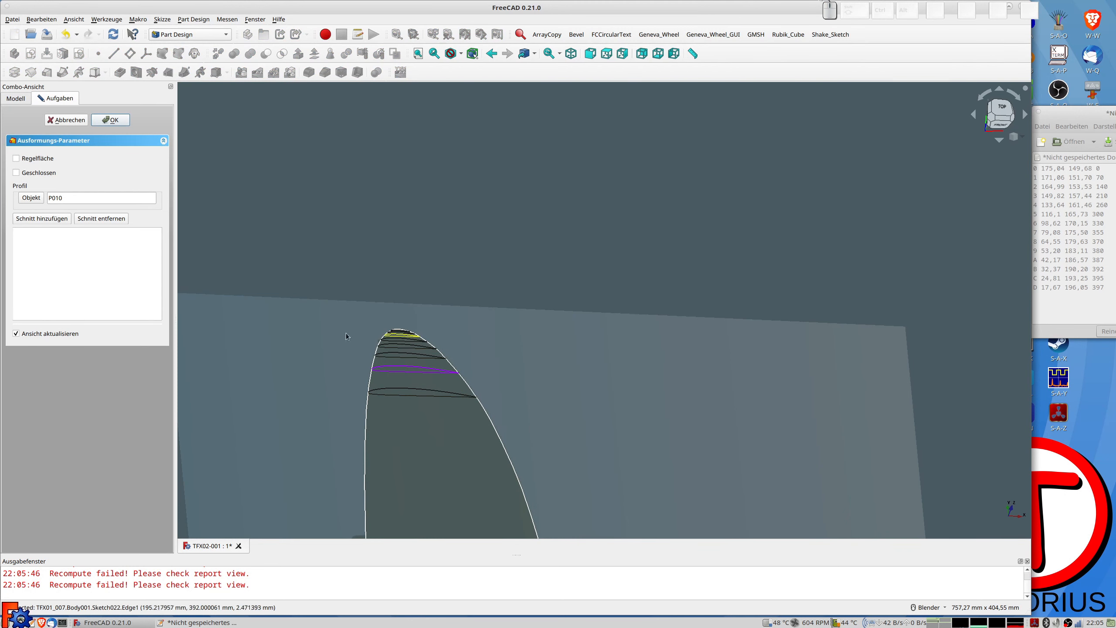
left_click(47, 218)
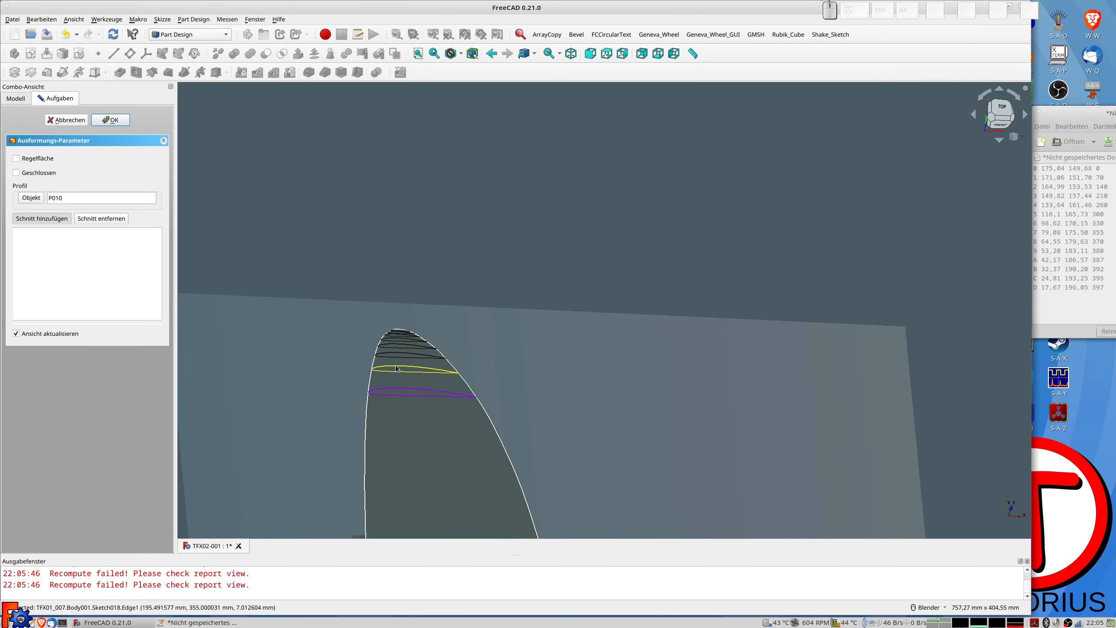
left_click(397, 369)
scroll(413, 356, "up", 3)
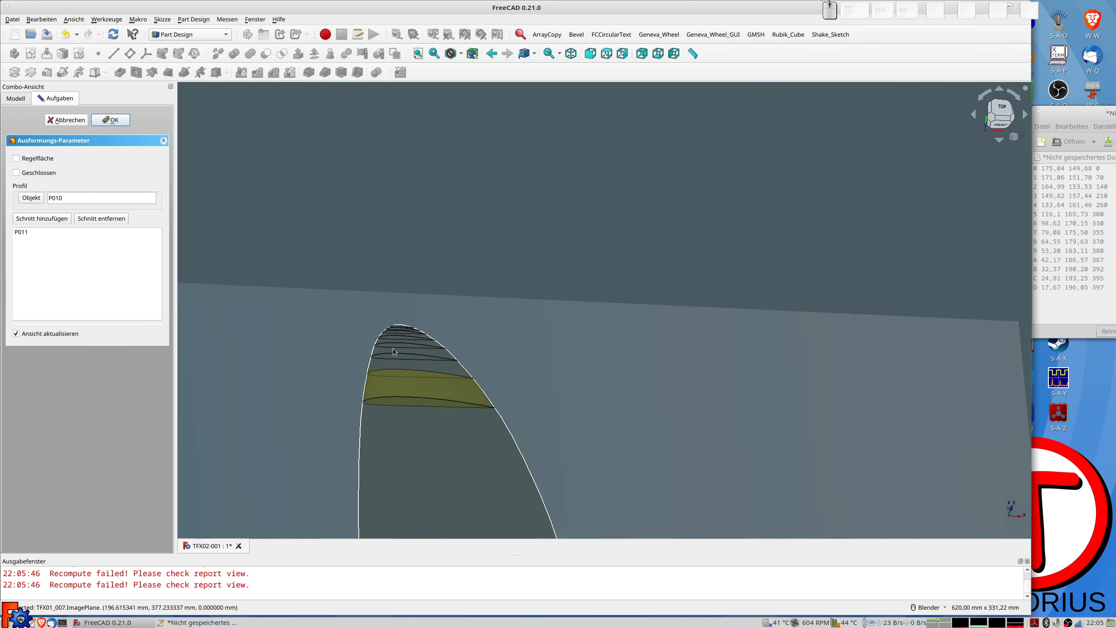
Step: Add profiles P012 and P013 as further sections of the loft, working in the top view
key("2")
middle_click_drag(574, 295, 539, 394, "shift")
scroll(540, 395, "up", 3)
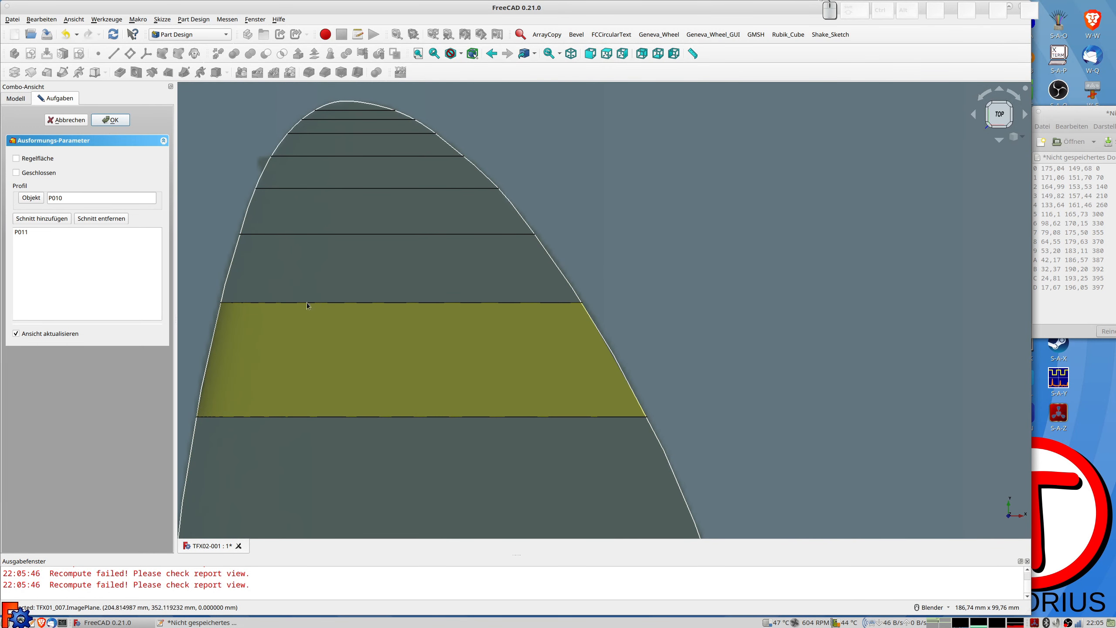
left_click(45, 219)
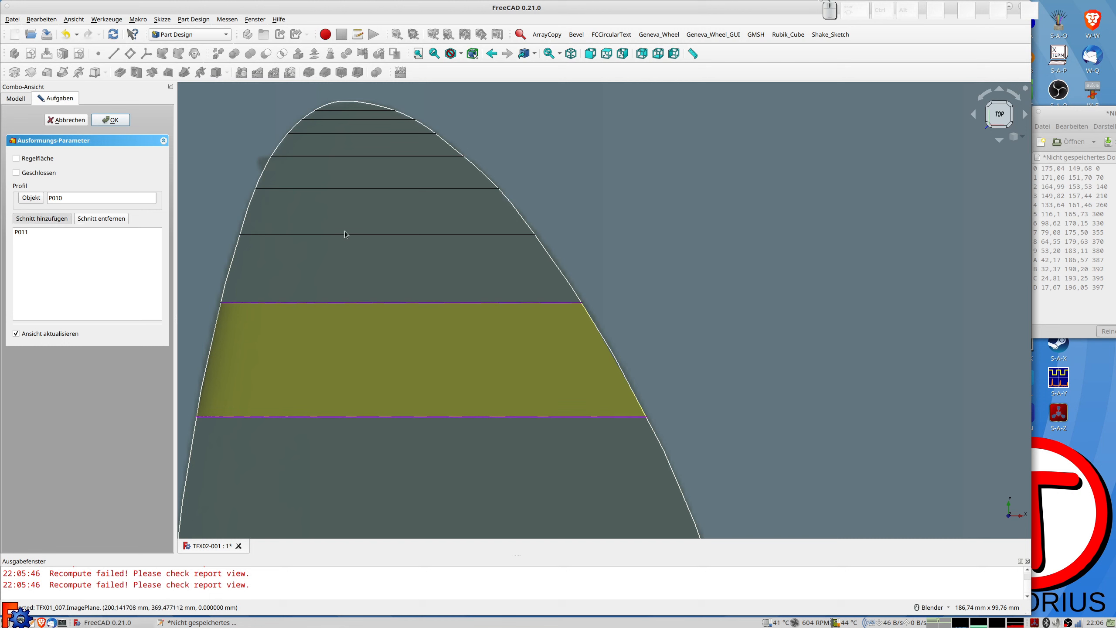
left_click(349, 234)
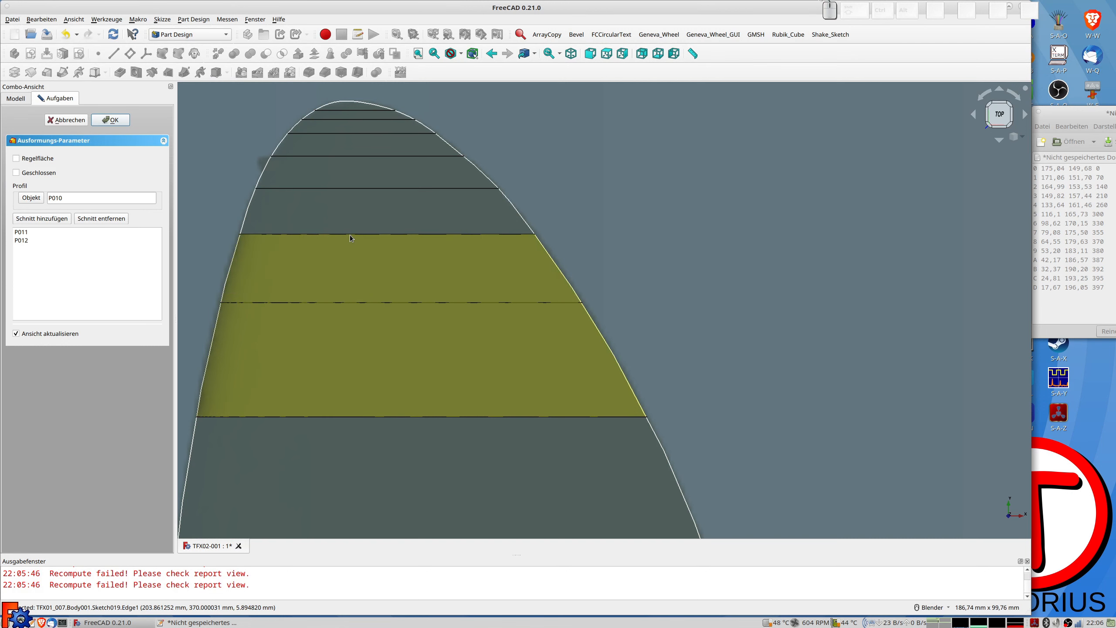
left_click(42, 218)
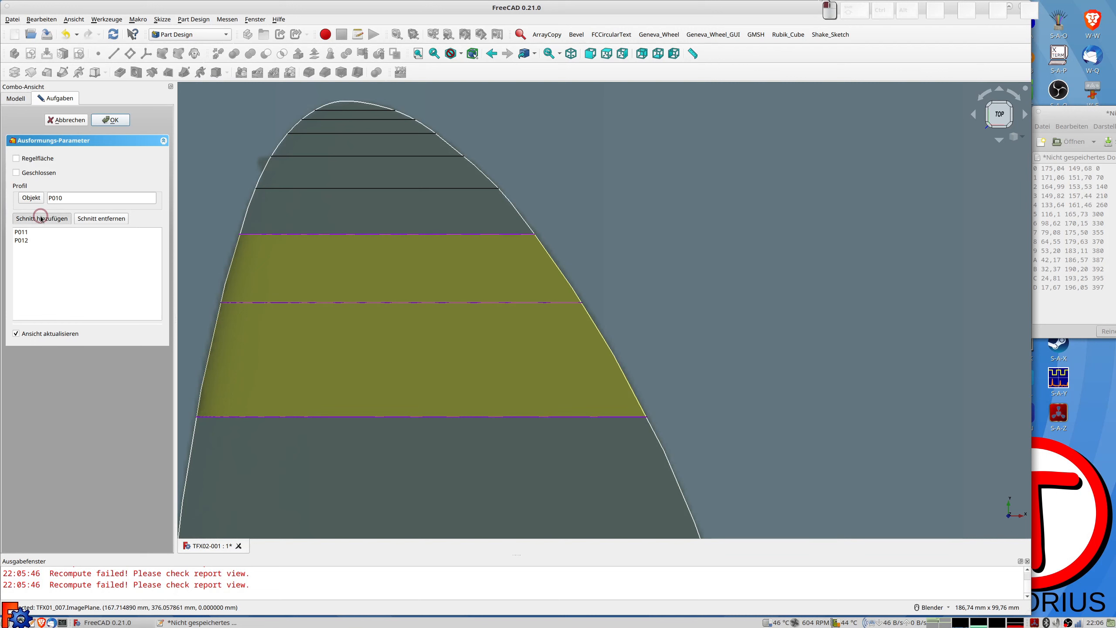
left_click(328, 188)
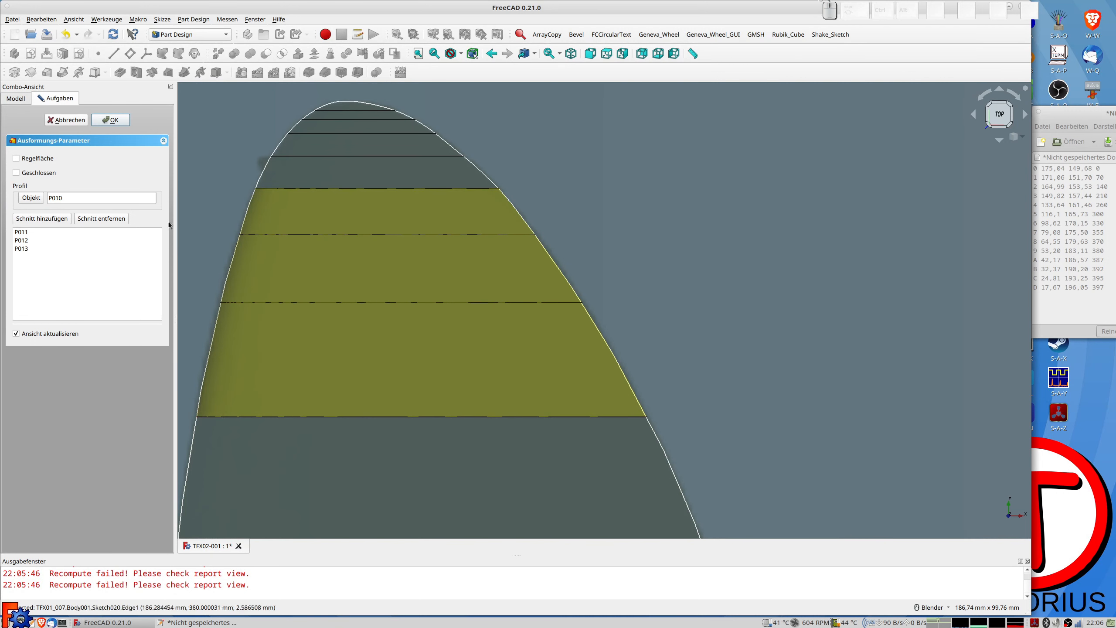
Step: Try profile PA001 as an additional loft section and remove it again
left_click(38, 218)
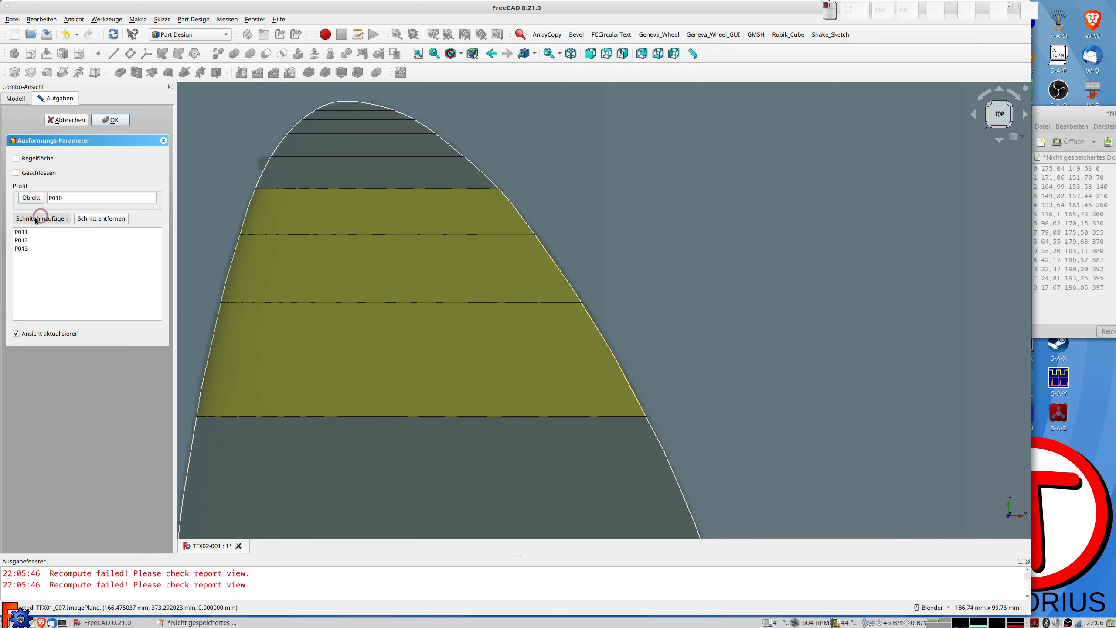
left_click(333, 156)
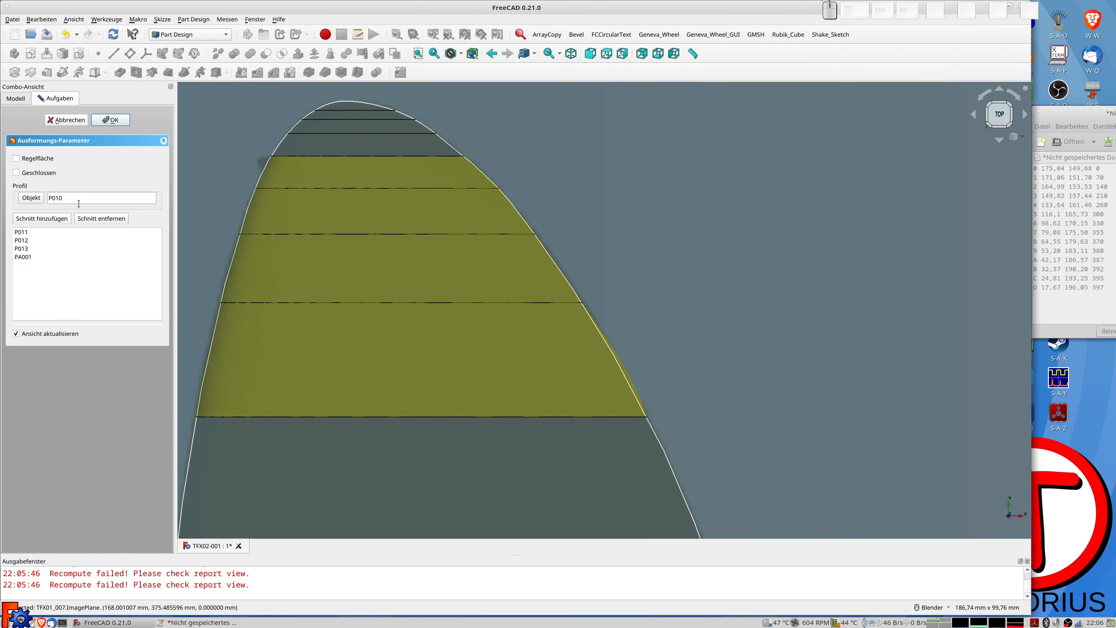
left_click(81, 219)
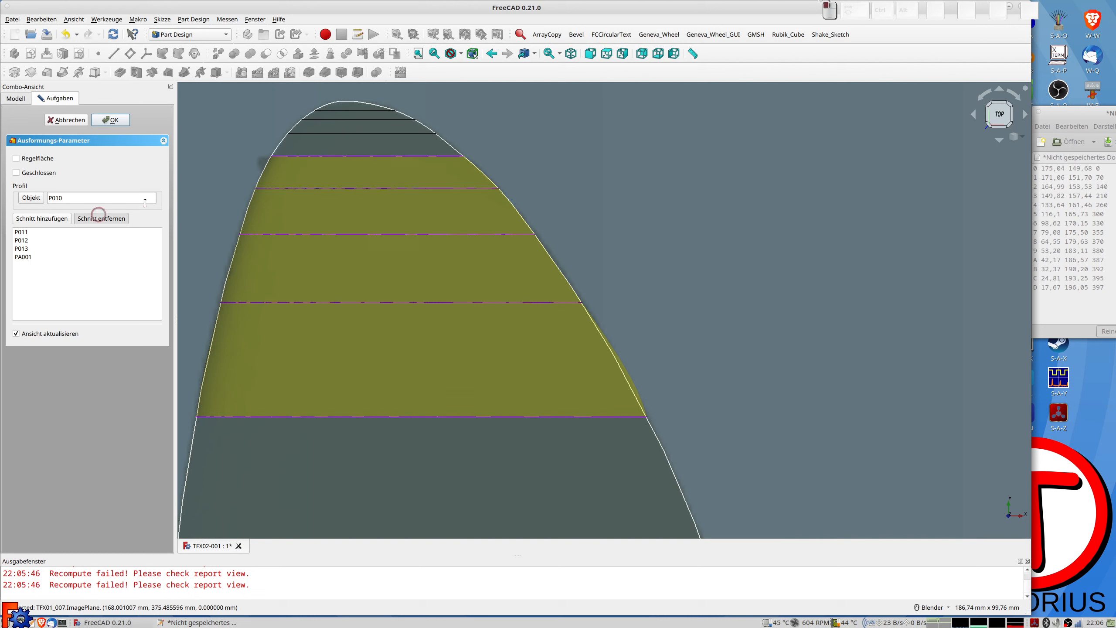
left_click(292, 156)
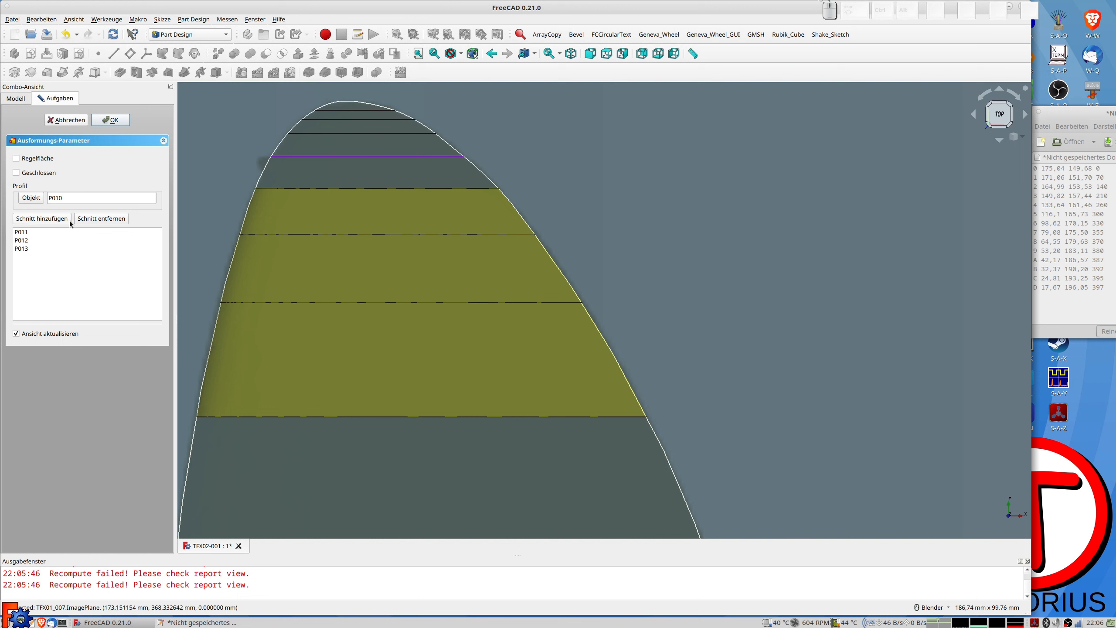
Step: Accept the loft from P010 to P013 in body TF-R2 and set its Closed property to true
left_click(110, 121)
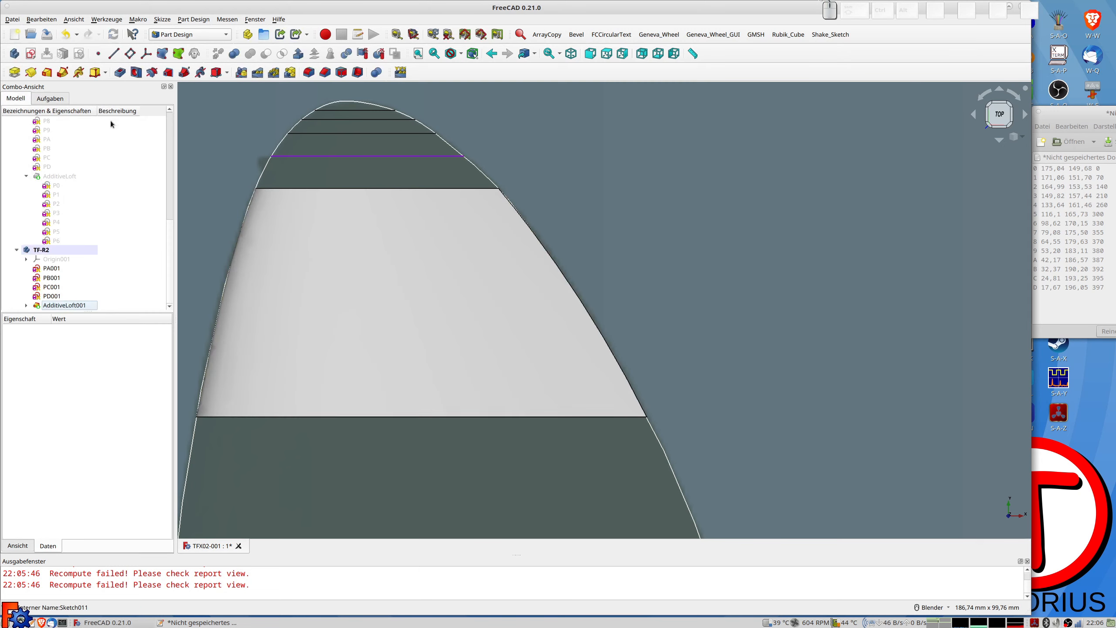
scroll(347, 293, "down", 3)
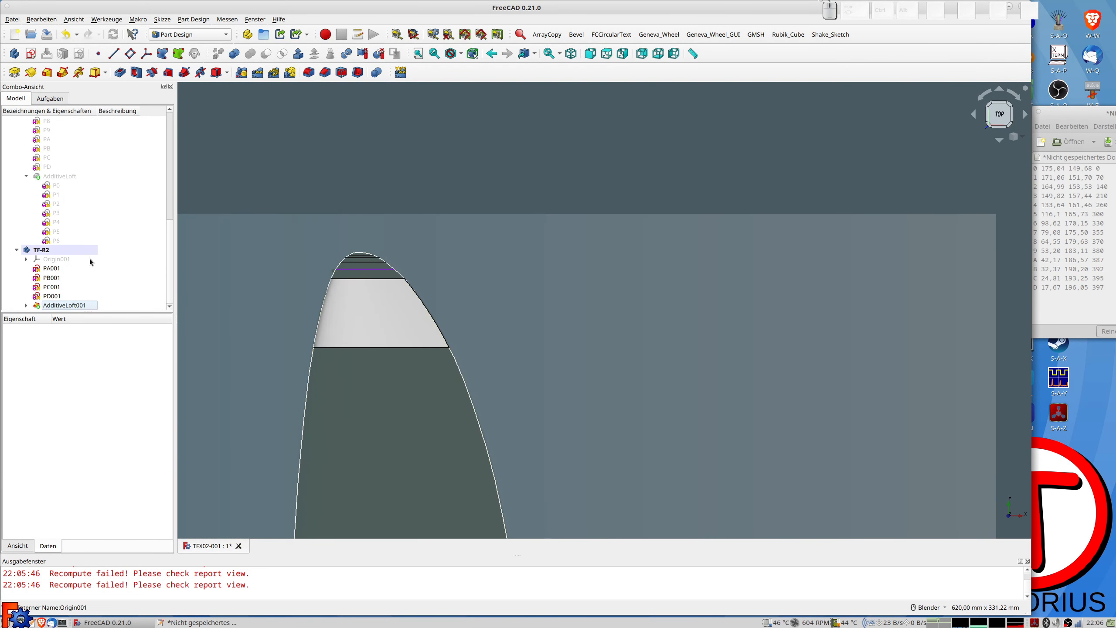
left_click(62, 306)
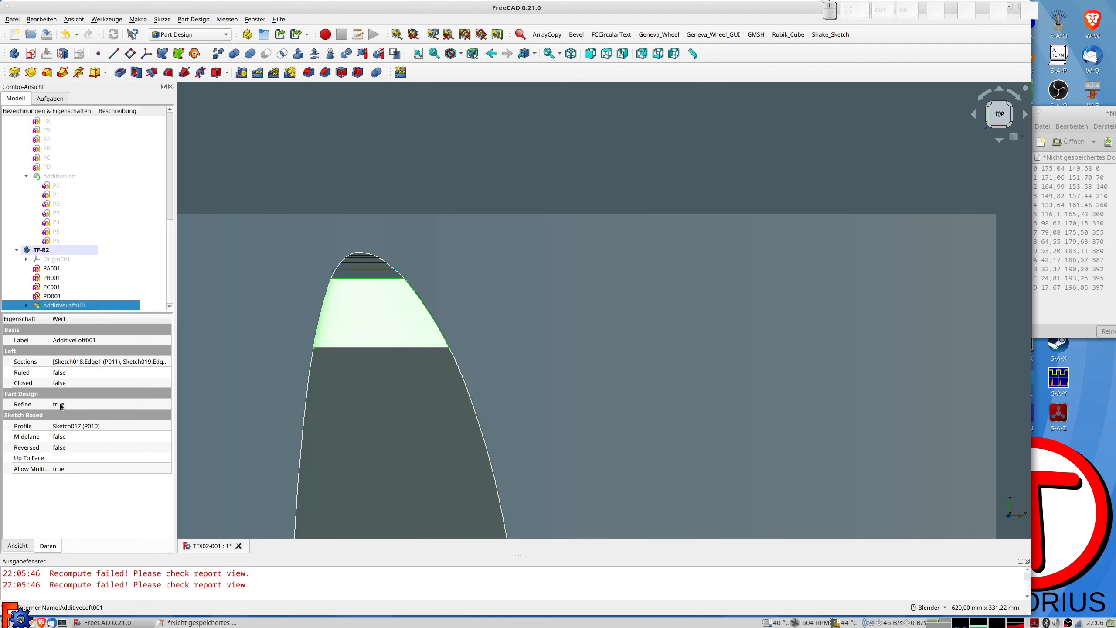
left_click(65, 386)
left_click(70, 384)
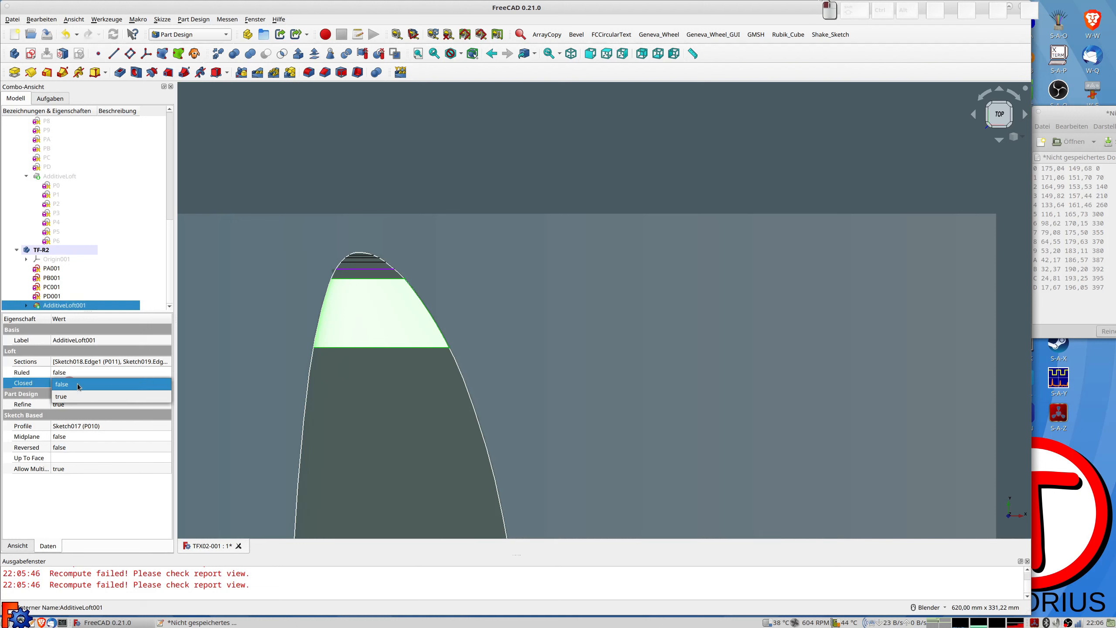
left_click(68, 398)
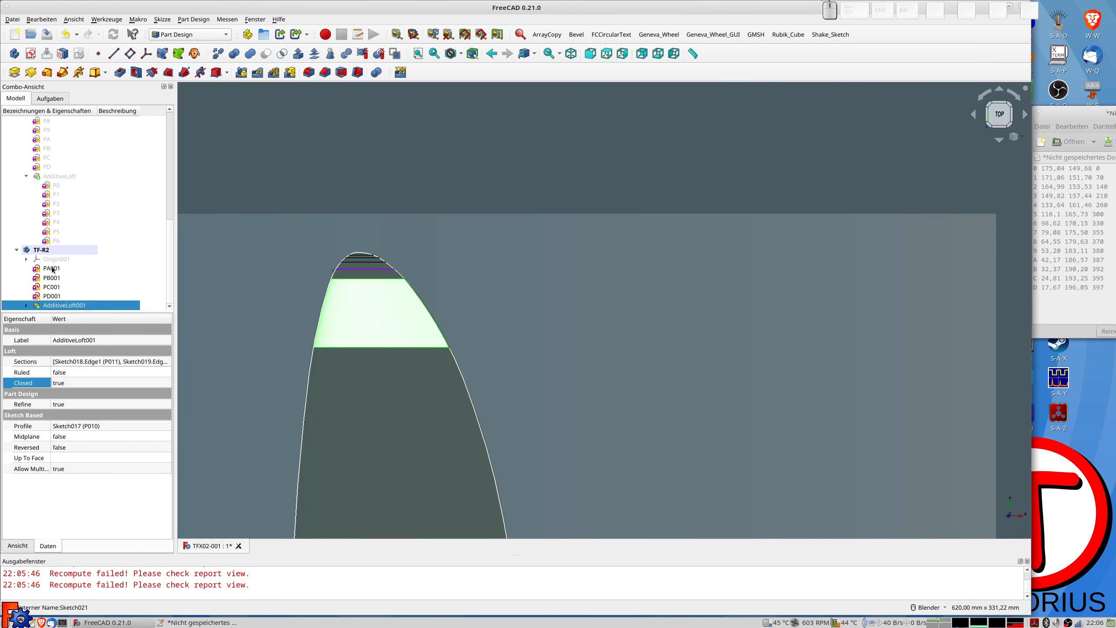
Step: Show the additive loft of body TF-R1 and view both wing sections together at an angle
left_click(51, 175)
scroll(433, 439, "down", 5)
middle_click_drag(433, 440, 580, 369)
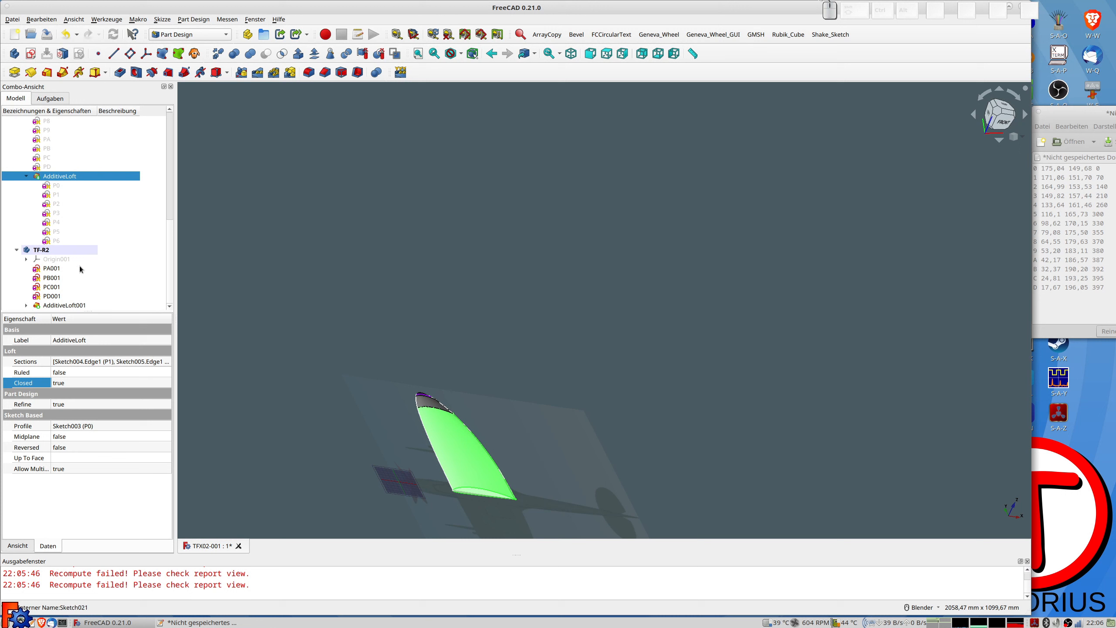
Step: Duplicate profiles P013, PA001, PB001, PC001 and PD001 of body TF-R2 as separate sketches by copying and pasting them
left_click(26, 305)
scroll(72, 294, "down", 2)
left_click(65, 305)
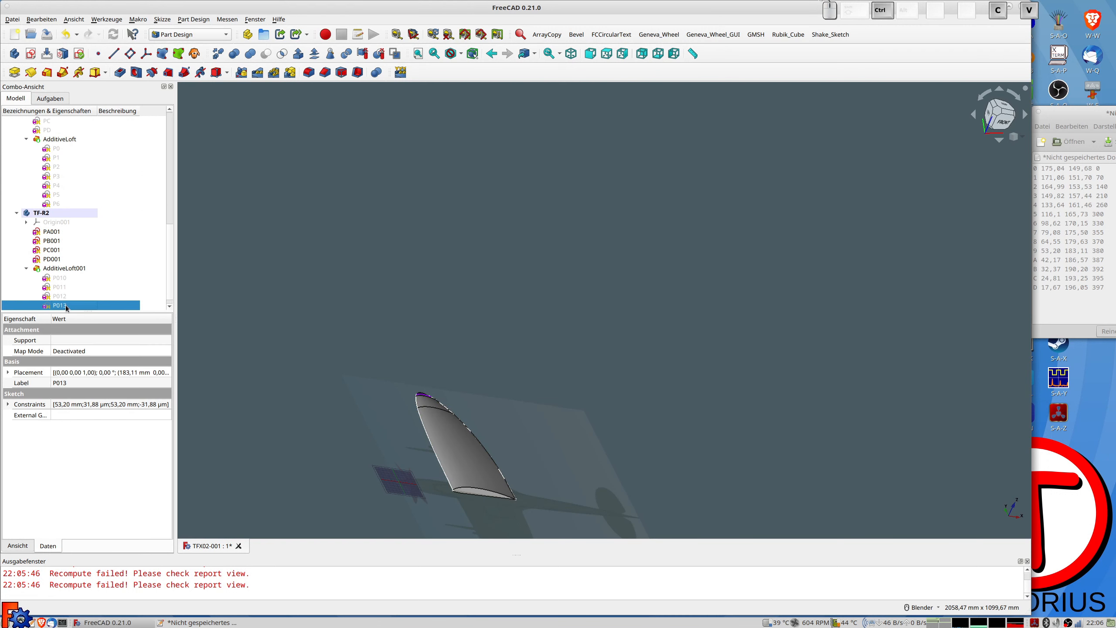
left_click(53, 231)
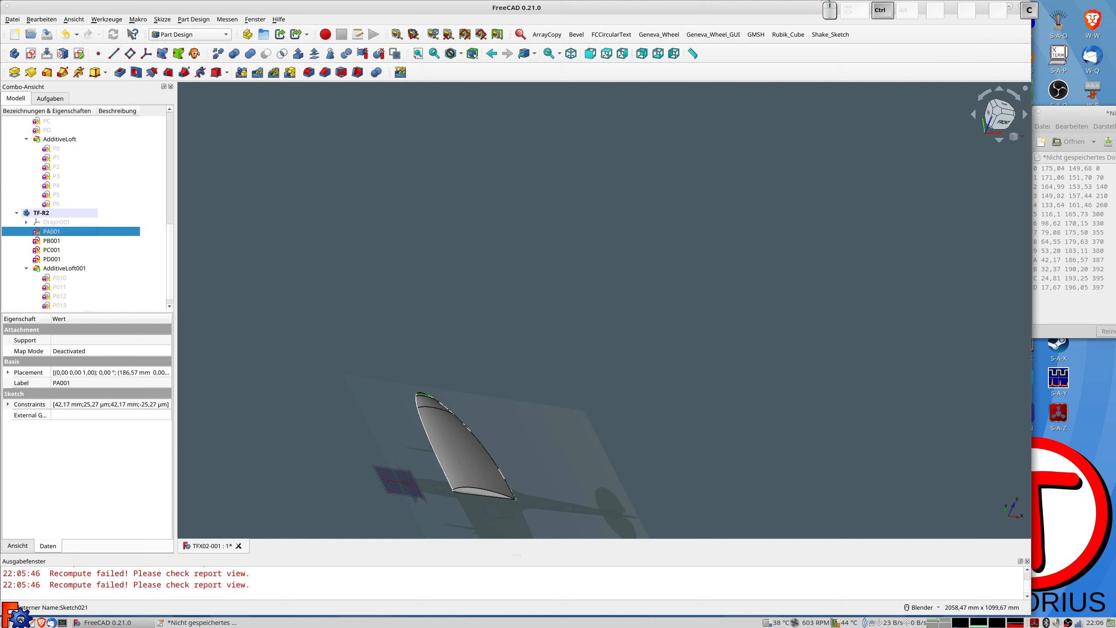
left_click(55, 241)
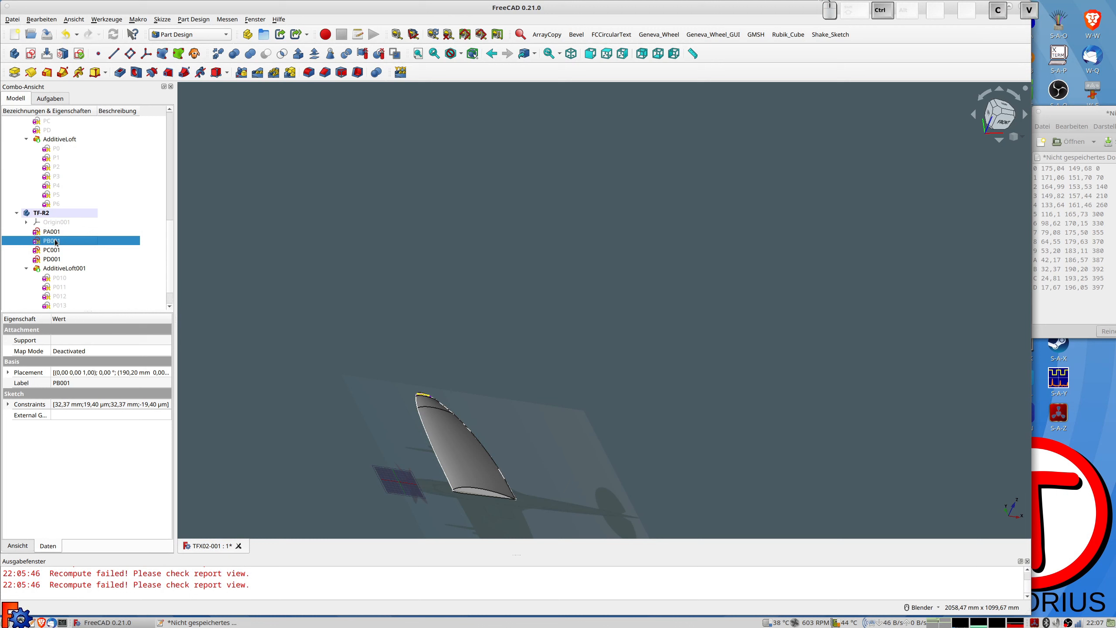
left_click(53, 251)
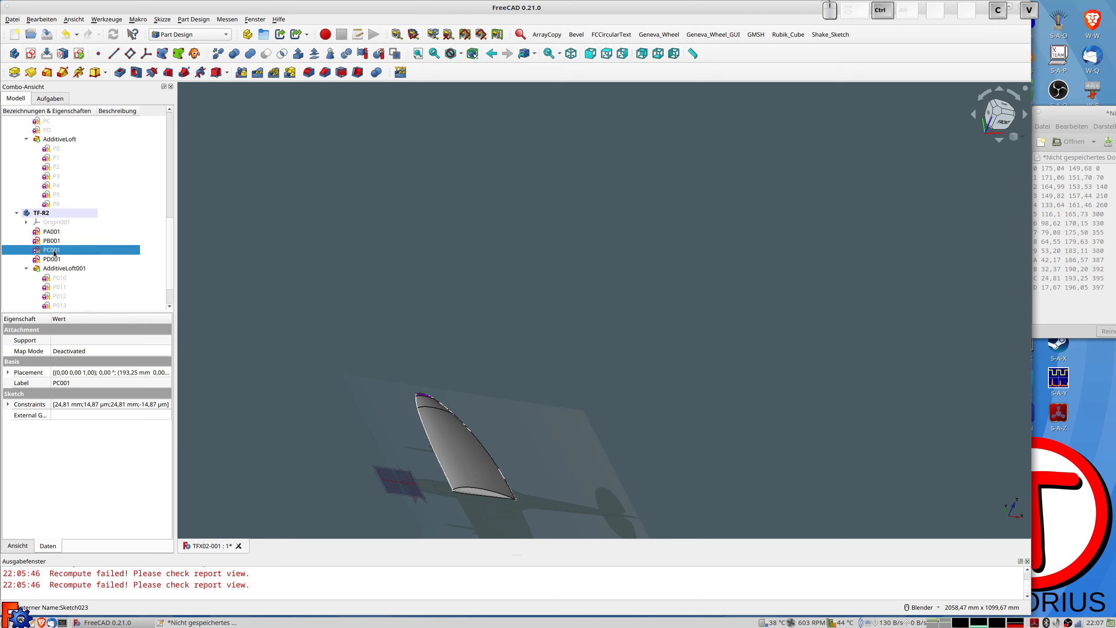
left_click(56, 260)
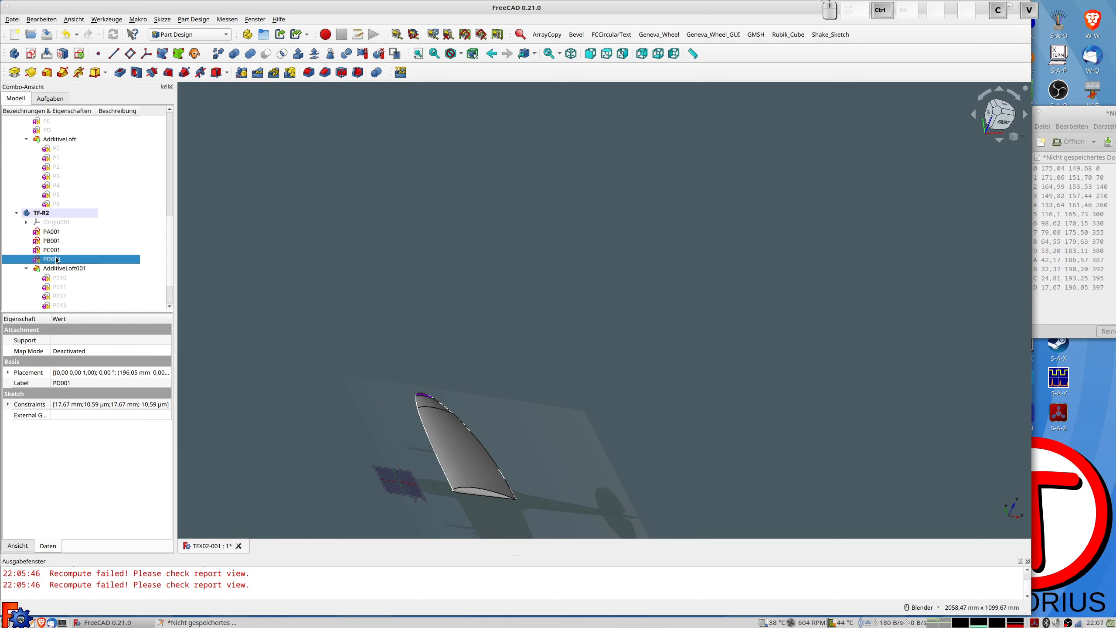
Step: Hide profiles PA001 to PD001 as well as the bodies TF-R2 and TF-R1
left_click(51, 232)
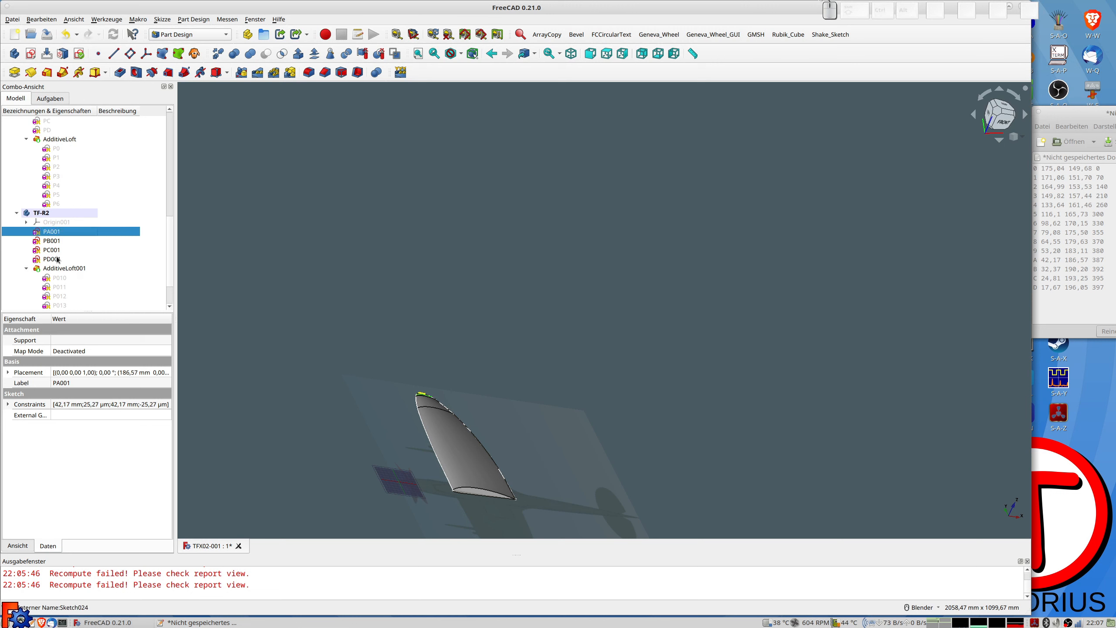
left_click(52, 259, "shift")
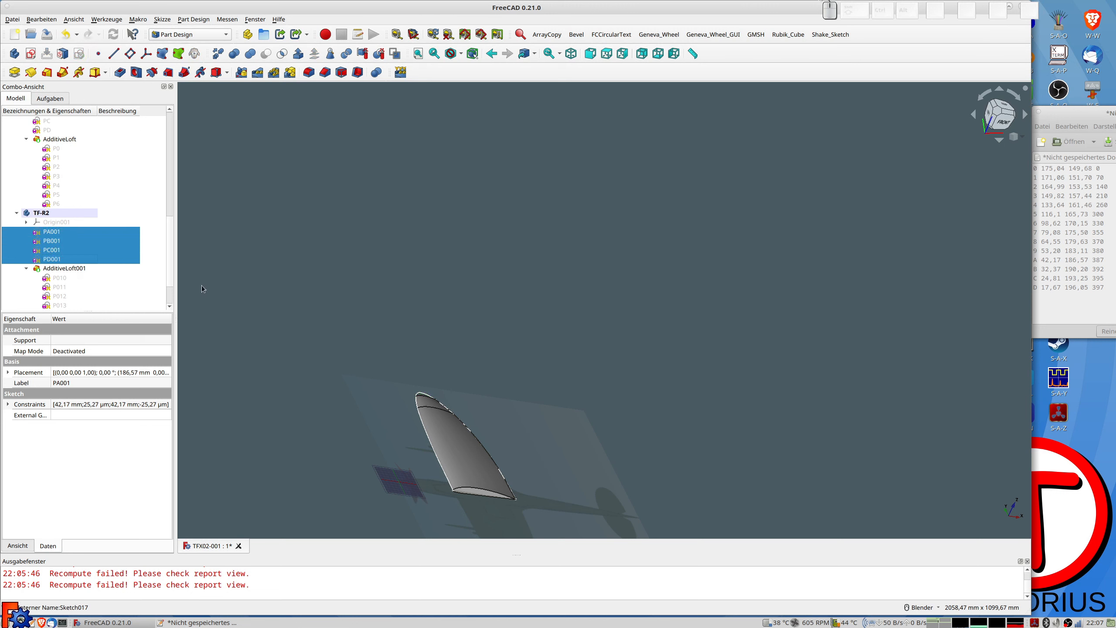
left_click(41, 213)
key("space")
scroll(51, 178, "up", 1)
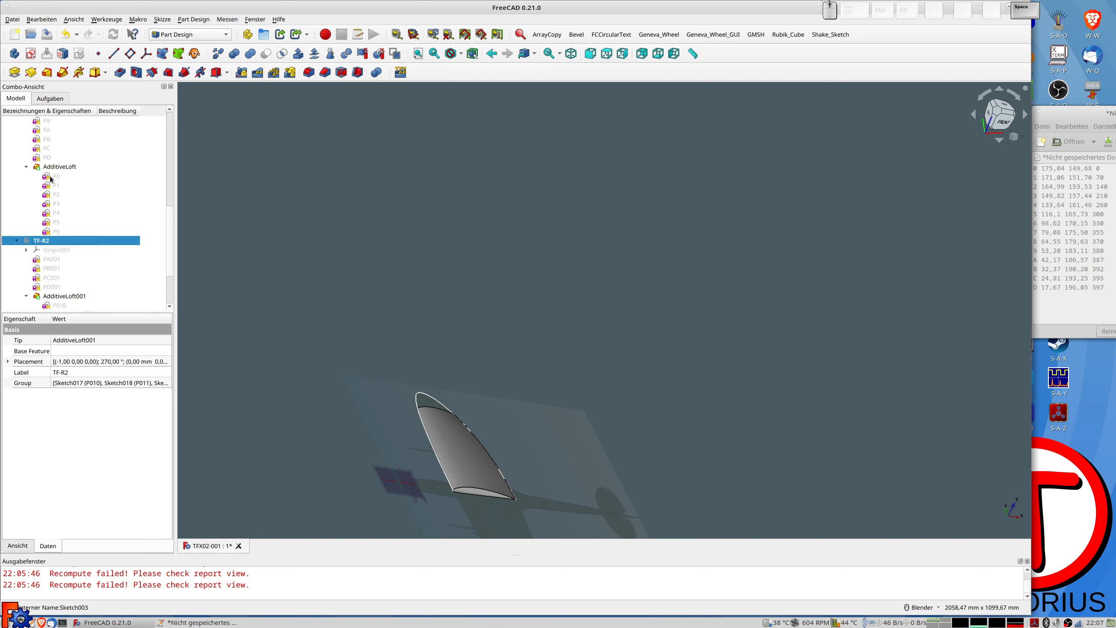
scroll(50, 178, "up", 2)
left_click(41, 138)
key("space")
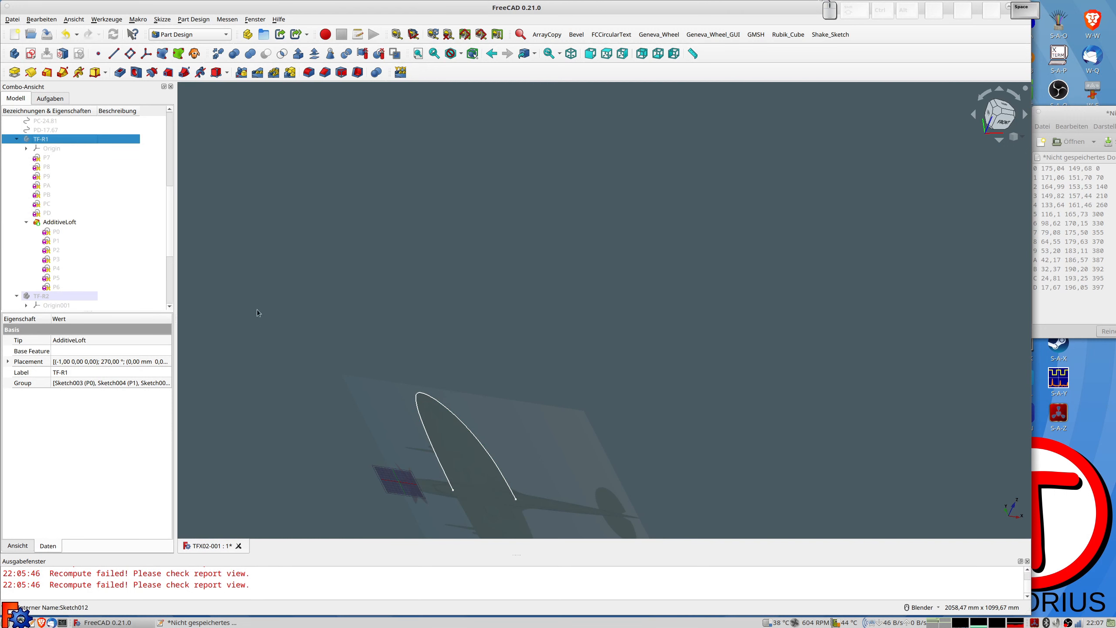
Step: Make the copied profile sketch P014 visible
scroll(48, 279, "down", 5)
left_click(44, 278)
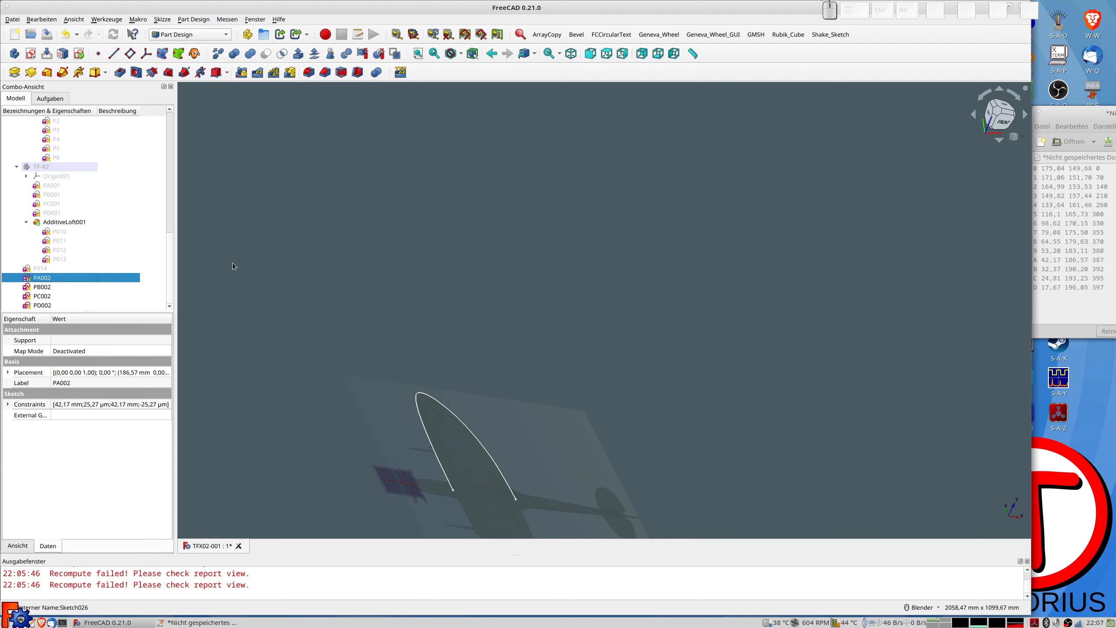
left_click(43, 269)
key("space")
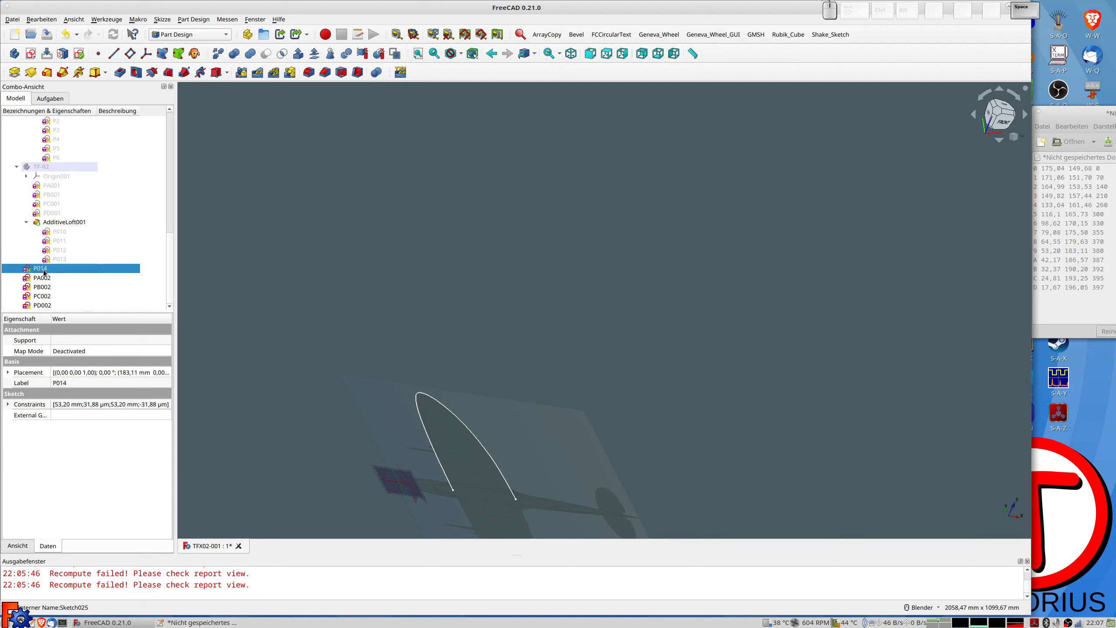
Step: Create a new body and name it TF-R-OHR
left_click(268, 249)
left_click(13, 54)
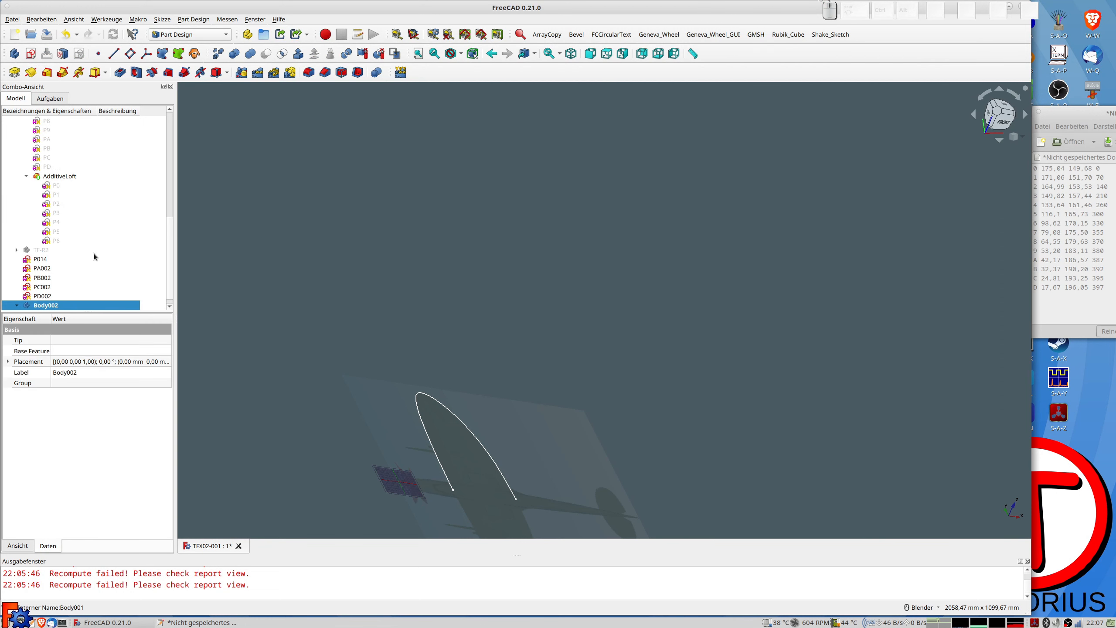
key("F2")
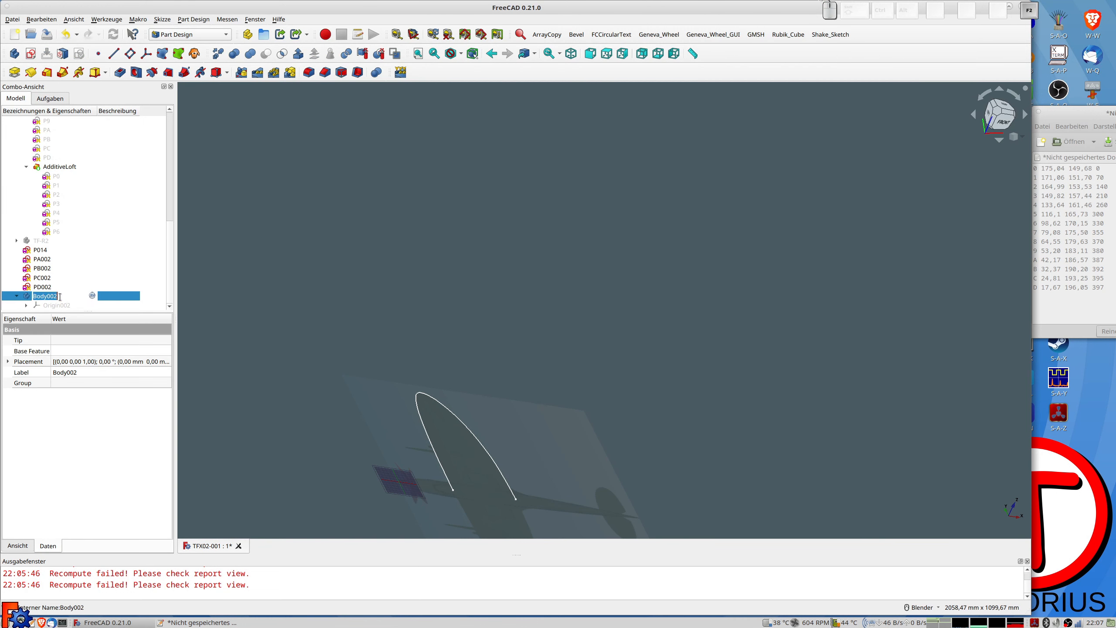
type("TF")
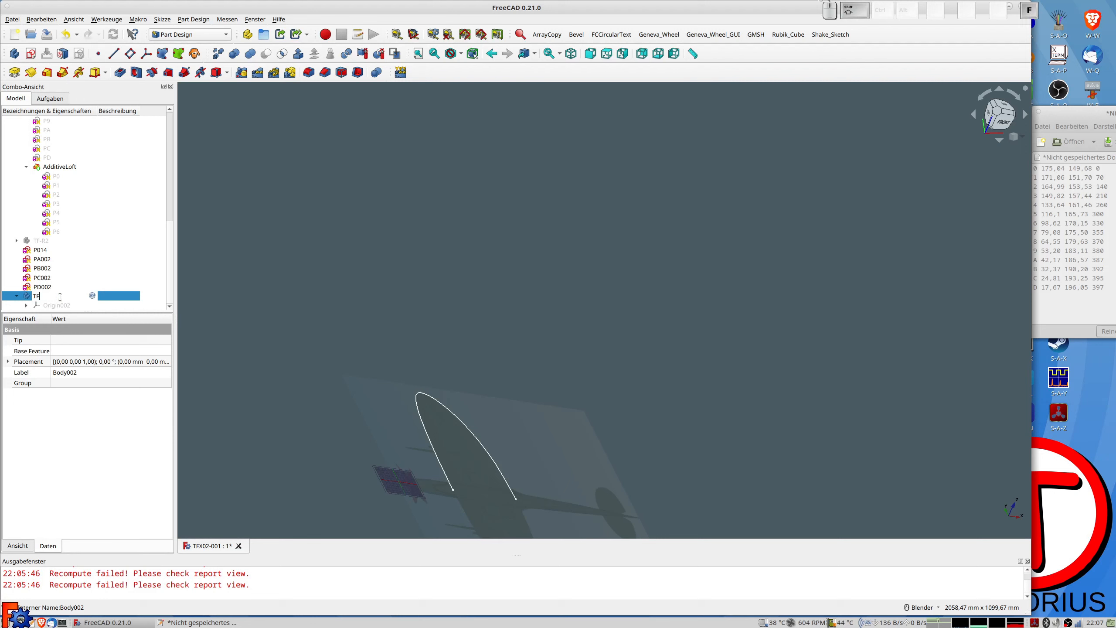
type("-R-OHR")
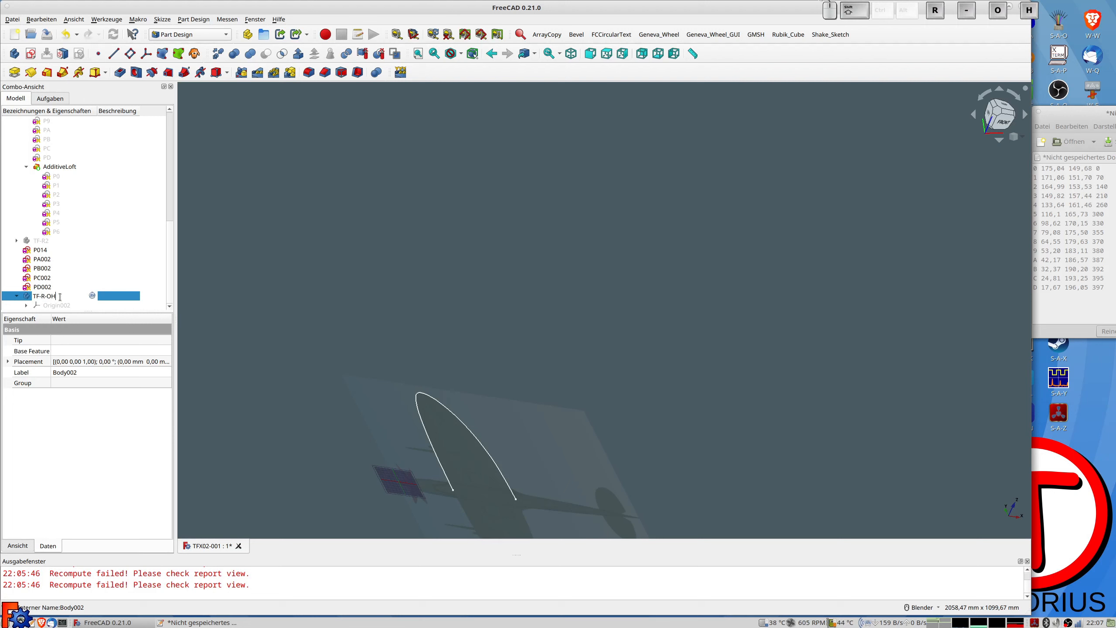
key("Return")
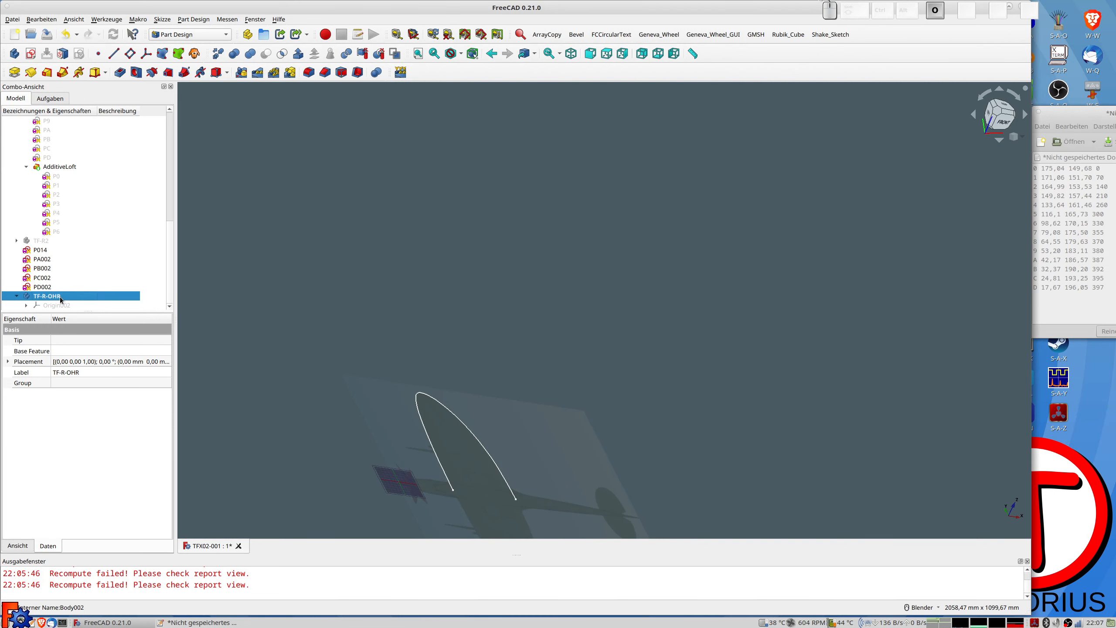
Step: Move the sketches P014, PA002, PB002, PC002 and PD002 into the body TF-R-OHR
left_click(40, 250)
left_click(44, 287, "shift")
left_click_drag(54, 259, 56, 298)
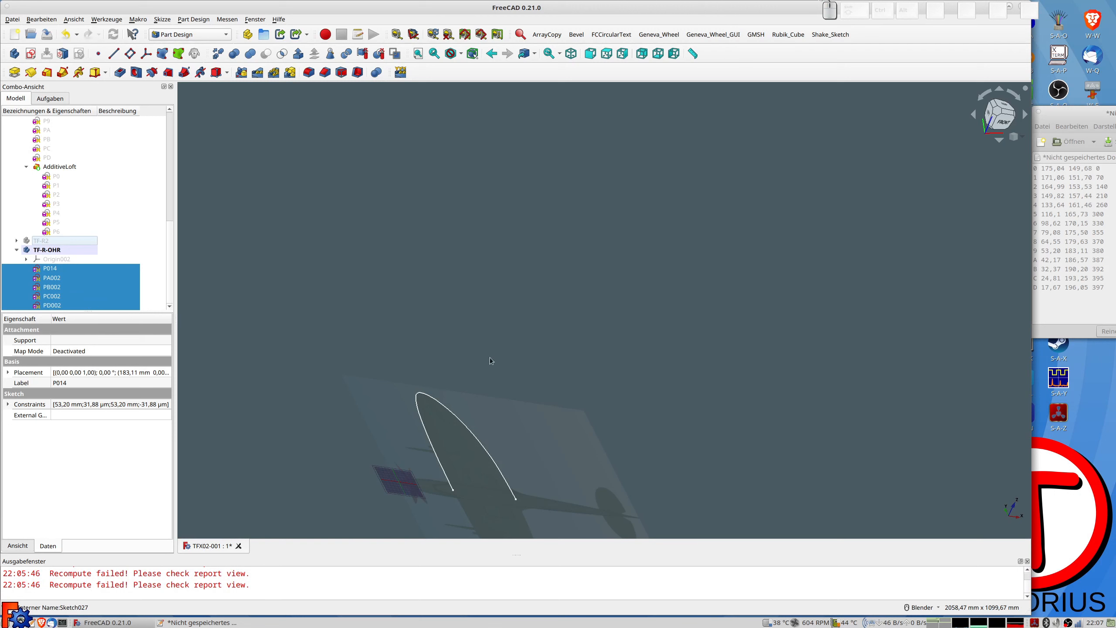
Step: Rotate body TF-R-OHR onto the wing outline with placement axis x -1, y 0, z 0 and an angle of 270°
scroll(490, 358, "down", 3)
scroll(74, 286, "up", 1)
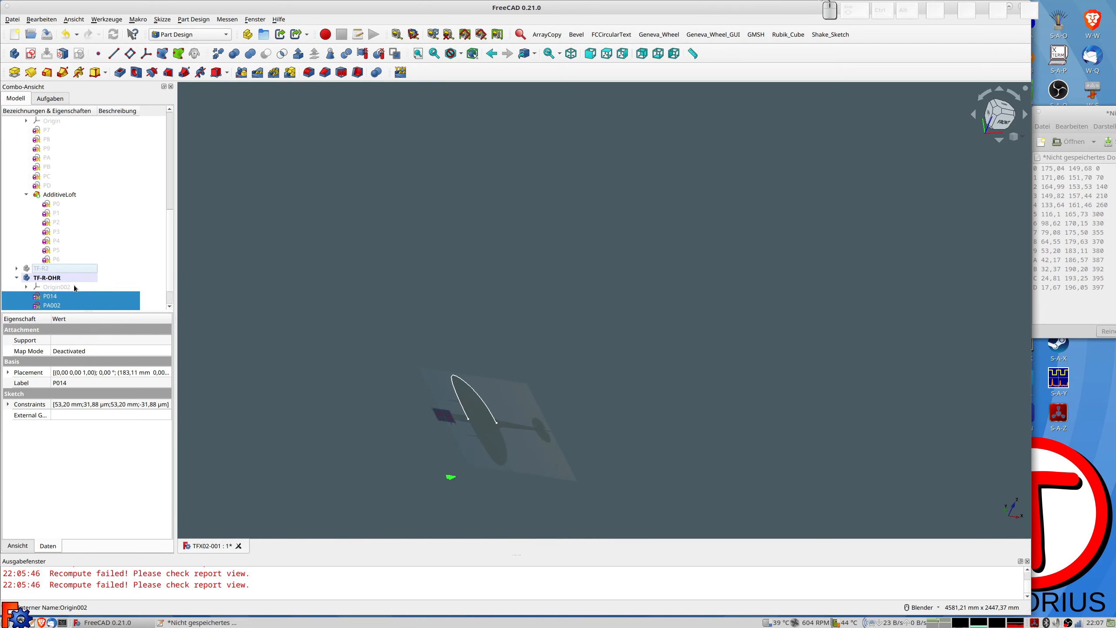
left_click(61, 278)
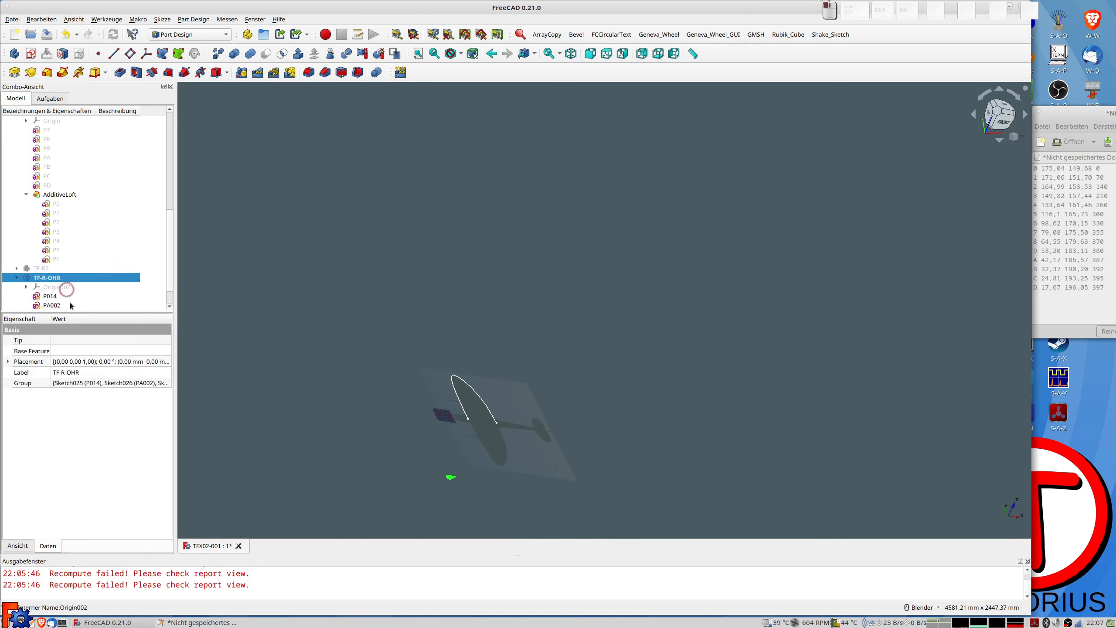
left_click(8, 362)
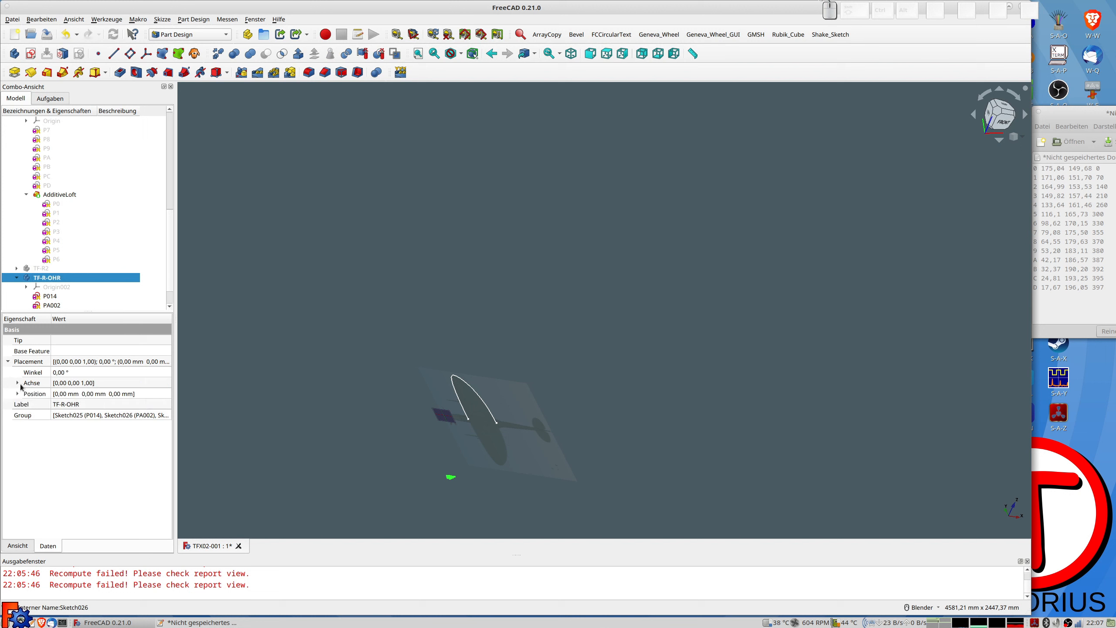
left_click(17, 383)
type("-1")
key("Tab")
key("Tab")
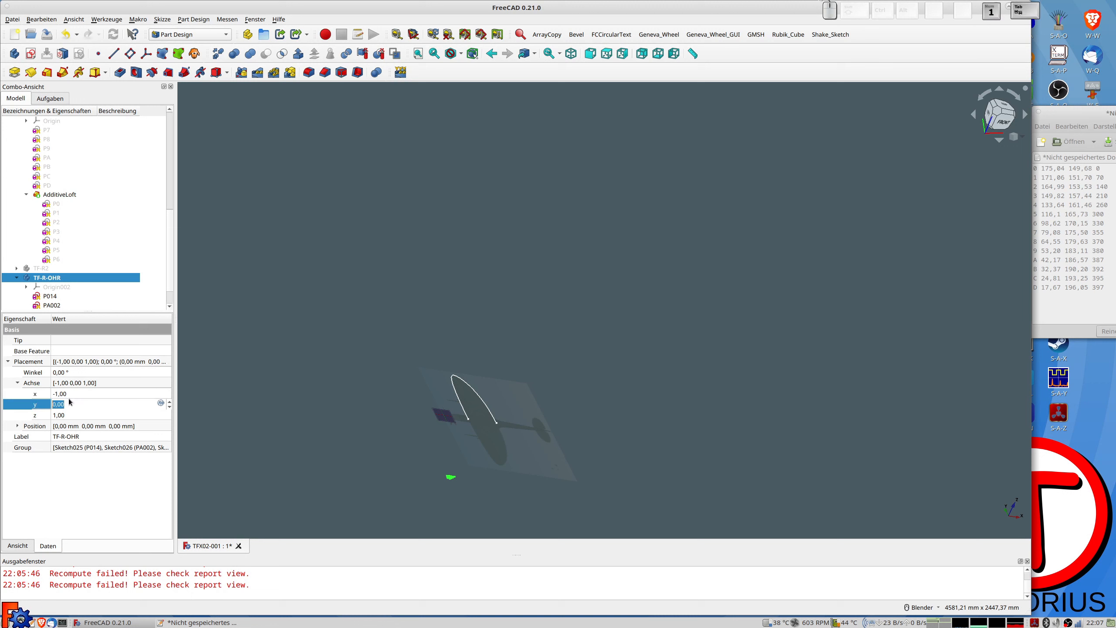
type("0")
left_click(68, 372)
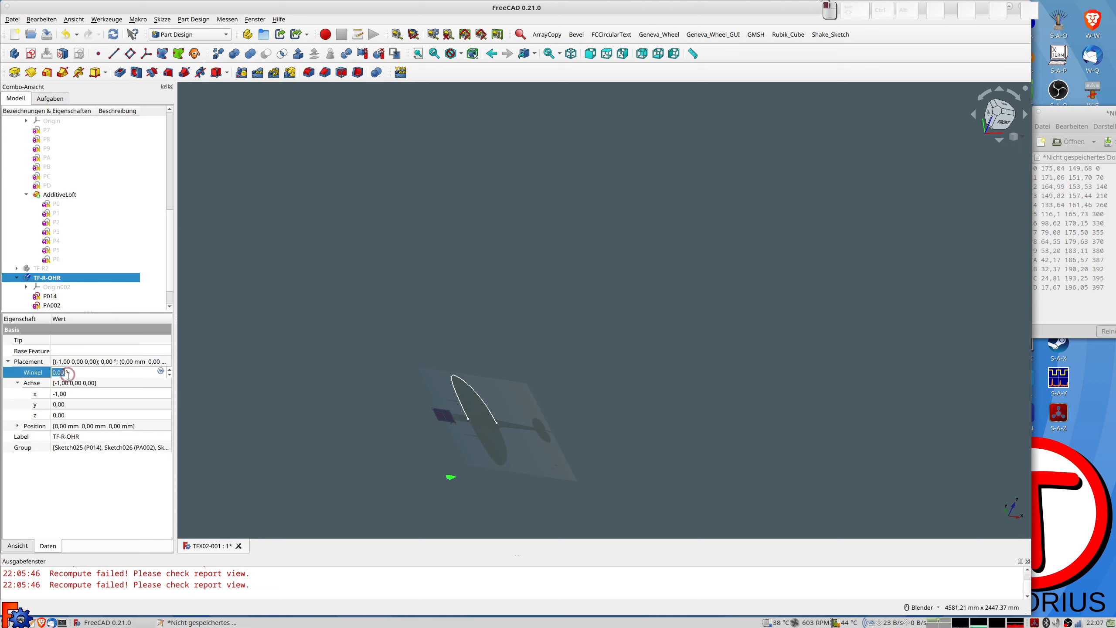
type("2")
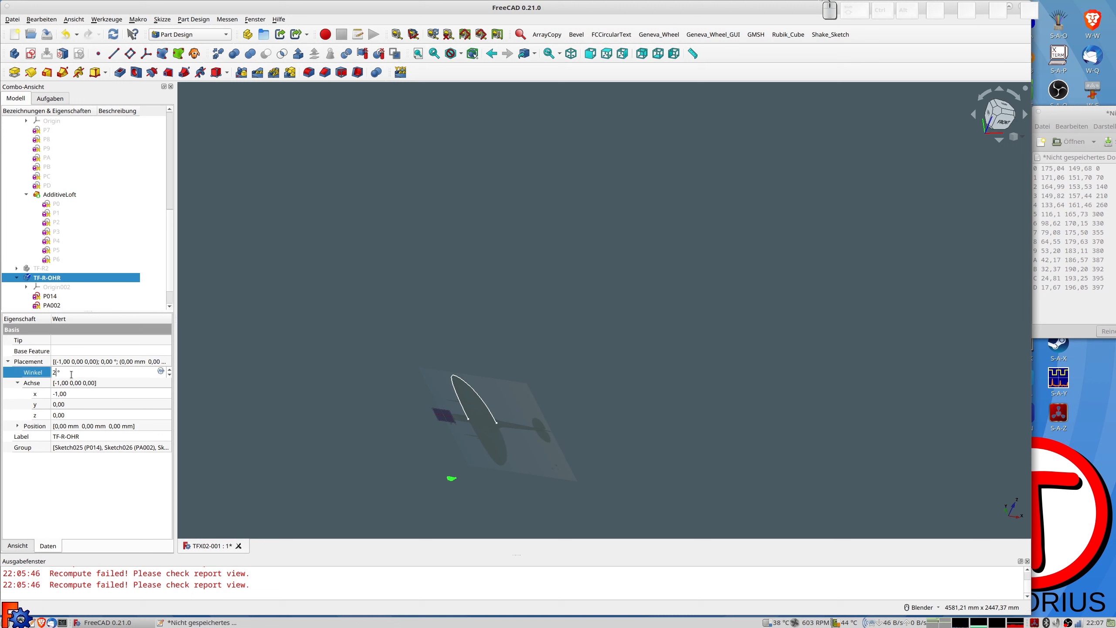
type("70")
key("Return")
scroll(492, 380, "up", 15)
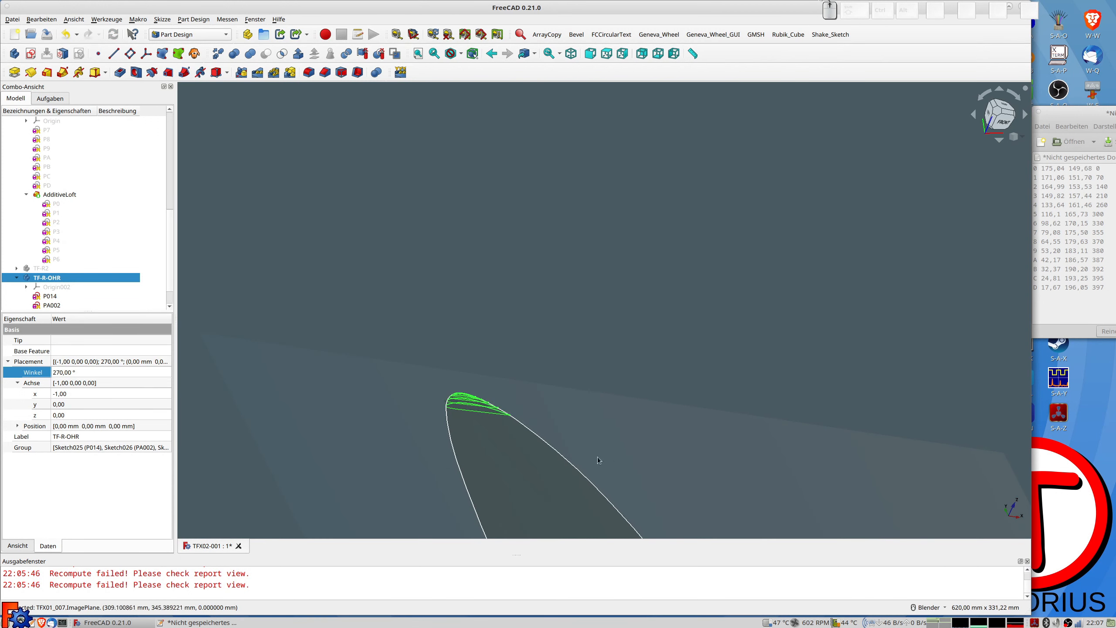
Step: Start an additive loft from profile P014 in TF-R-OHR and add PA002 as its first section
left_click(52, 298)
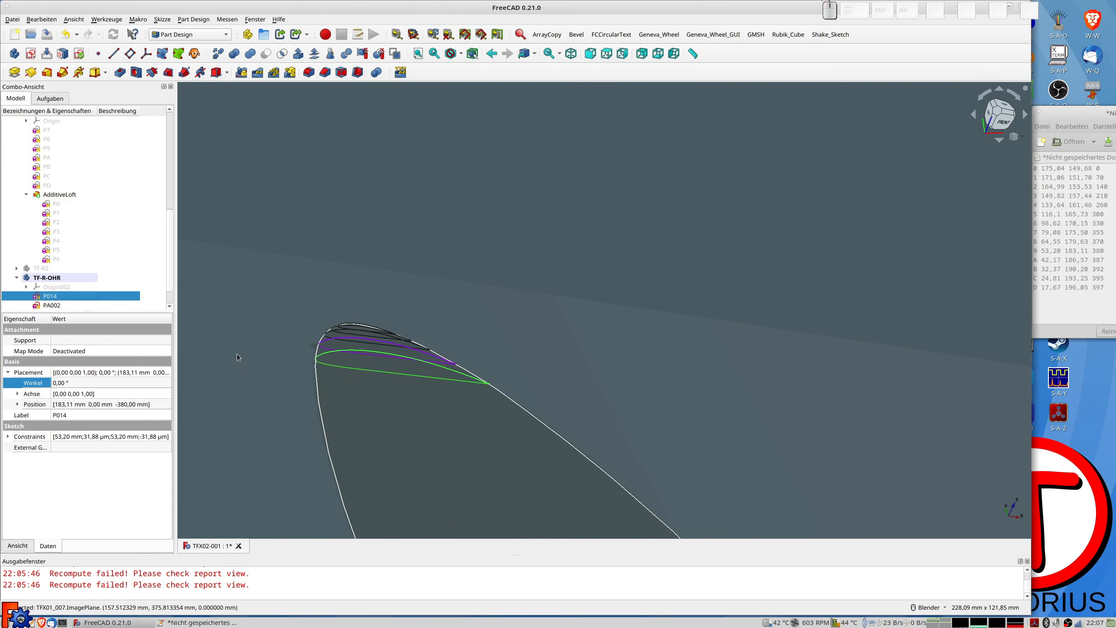
scroll(66, 294, "down", 1)
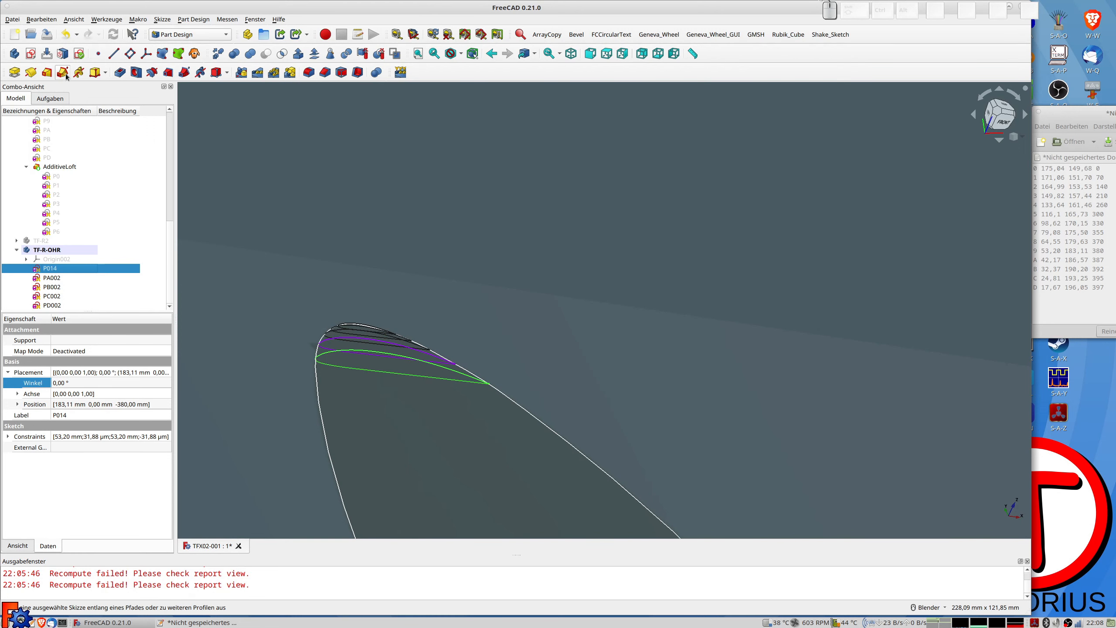
left_click(46, 73)
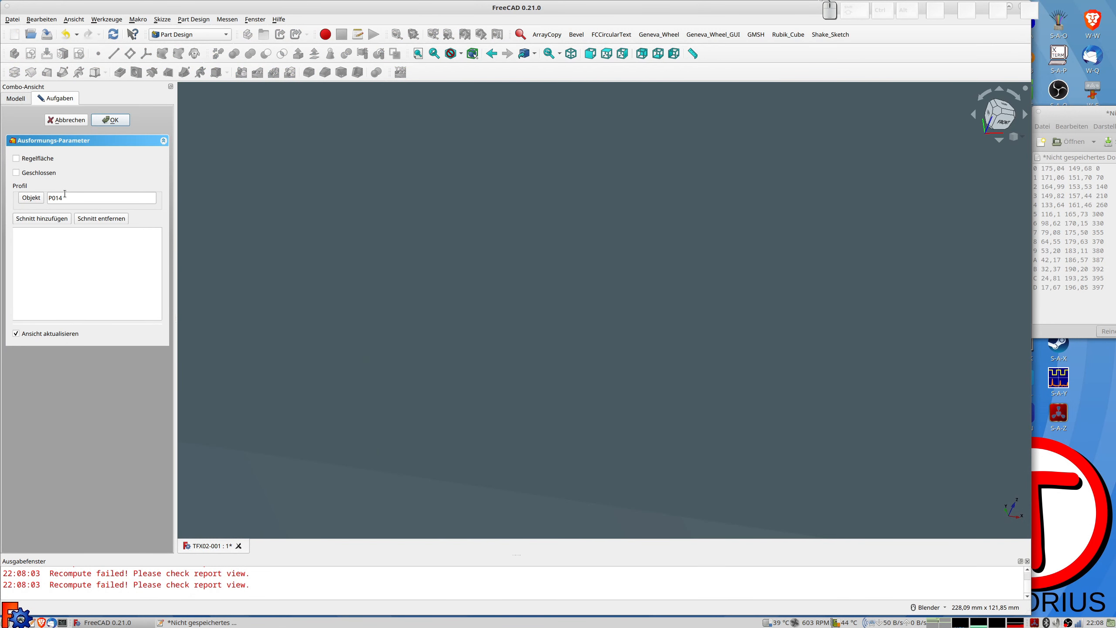
scroll(382, 221, "down", 3)
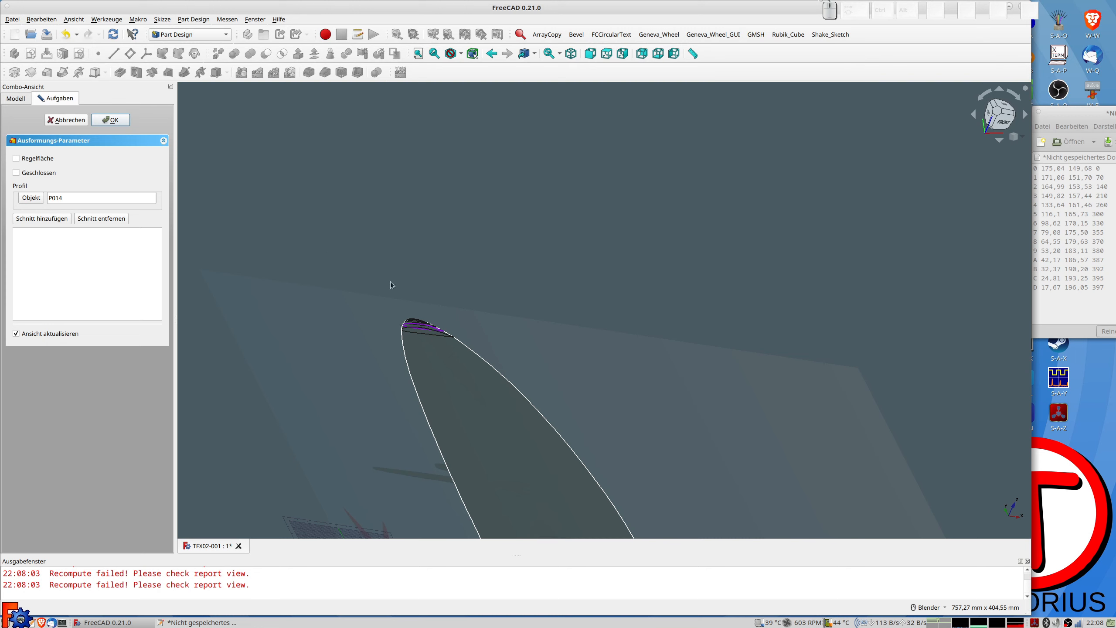
scroll(357, 236, "up", 5)
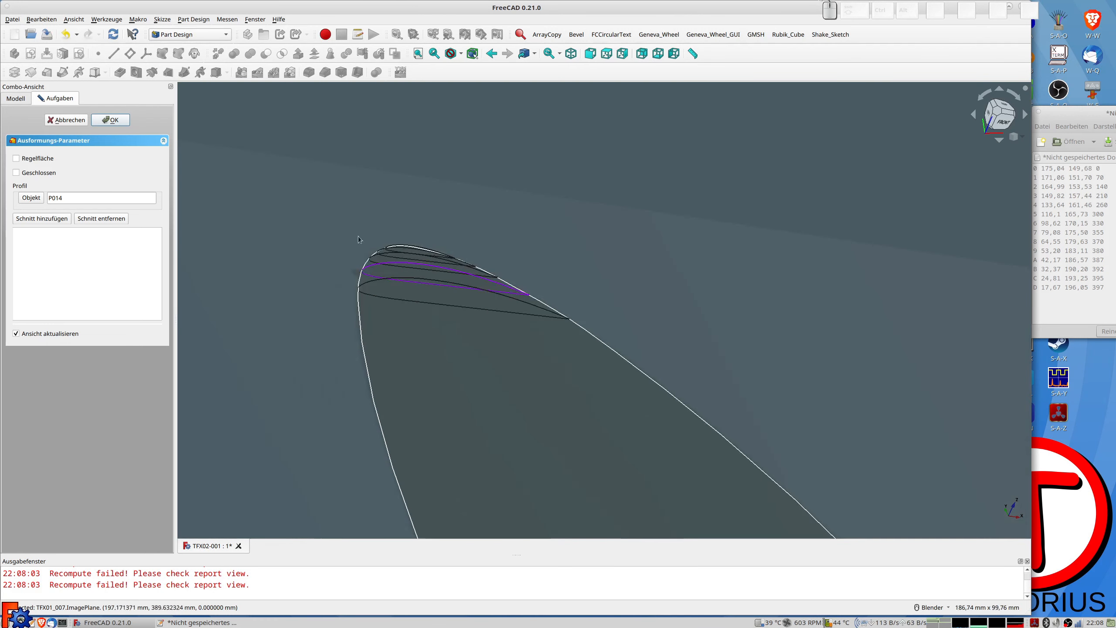
left_click(51, 218)
left_click(406, 262)
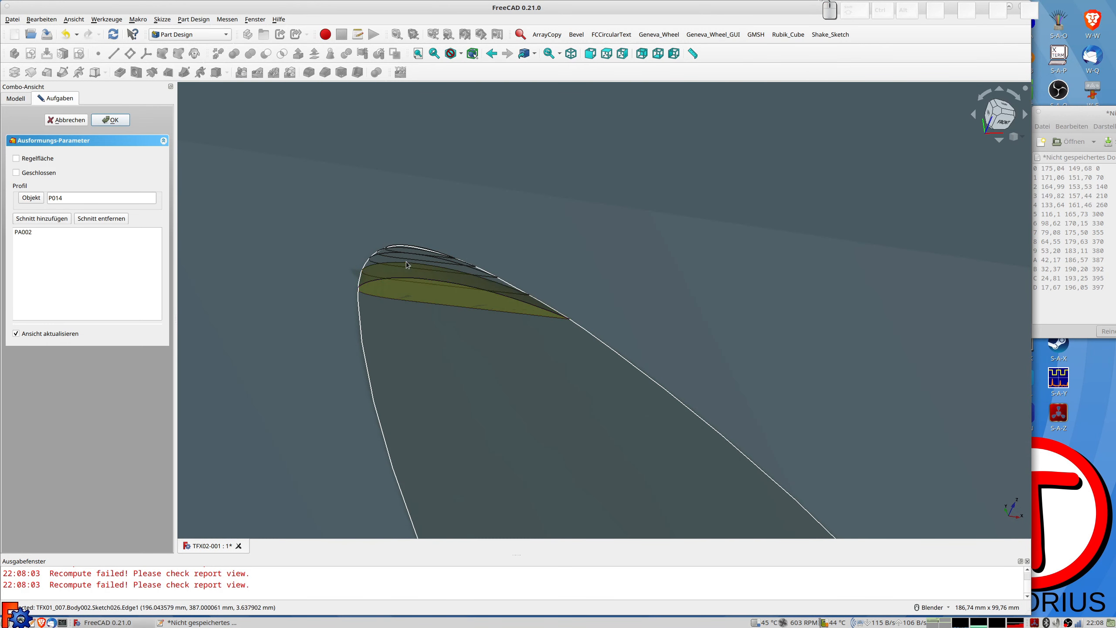
Step: Set the TF-R-OHR loft to closed, add PB002, PC002 and PD002 as further sections, and accept the loft
middle_click_drag(529, 317, 532, 353)
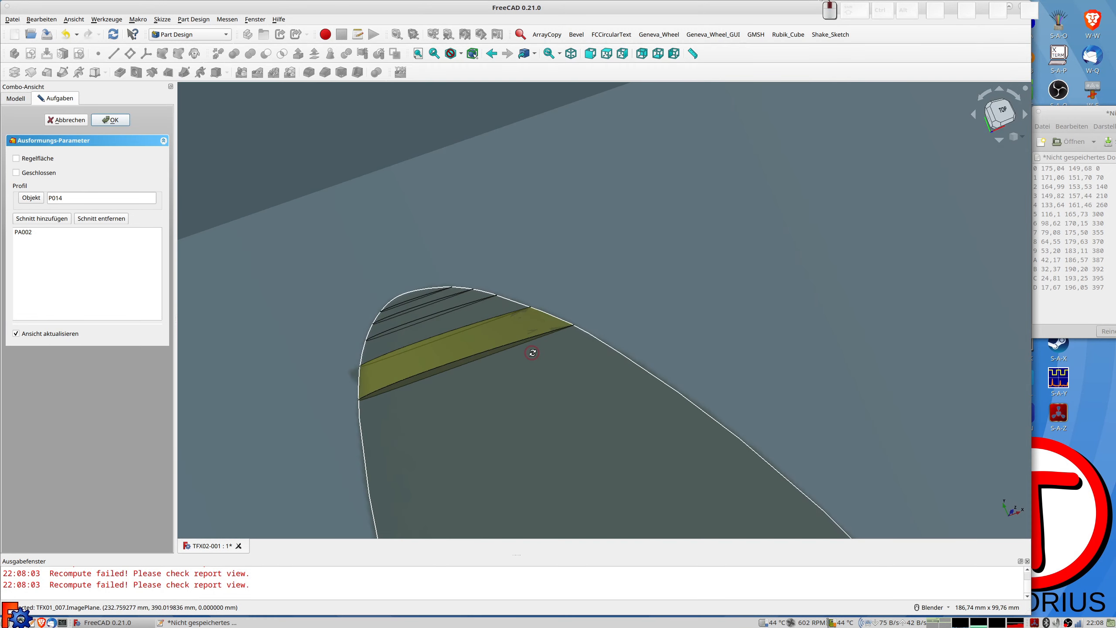
left_click(31, 174)
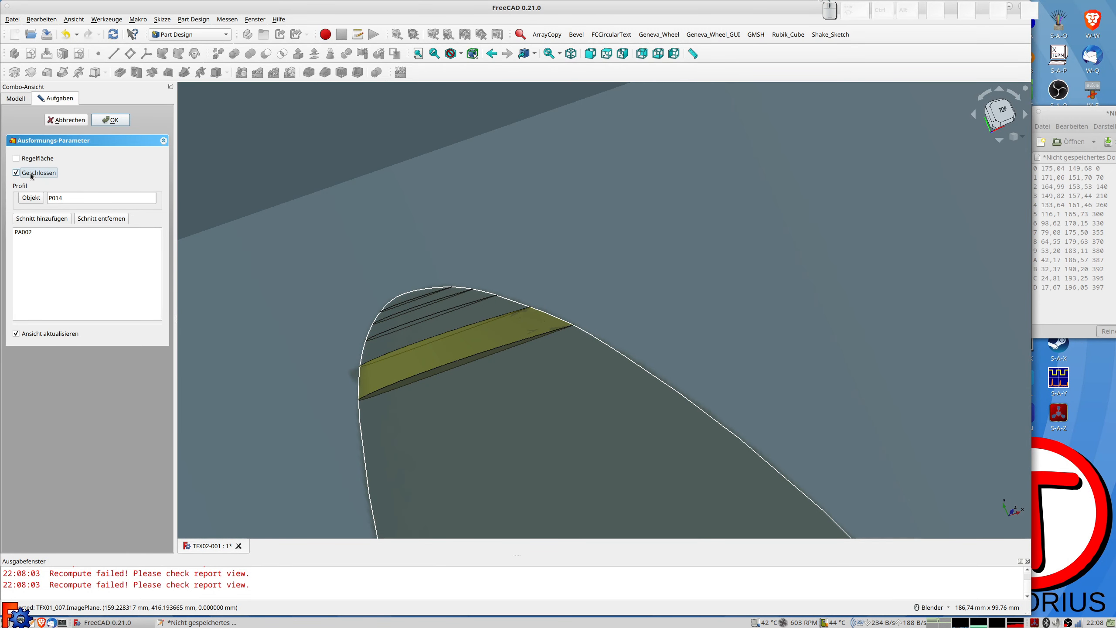
left_click(52, 219)
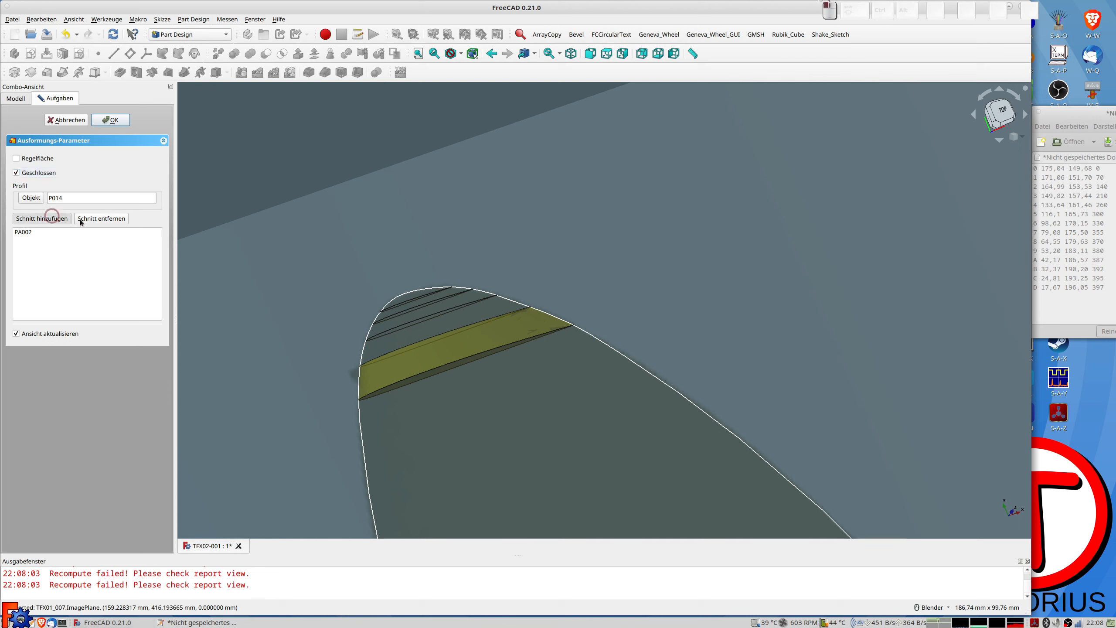
left_click(430, 320)
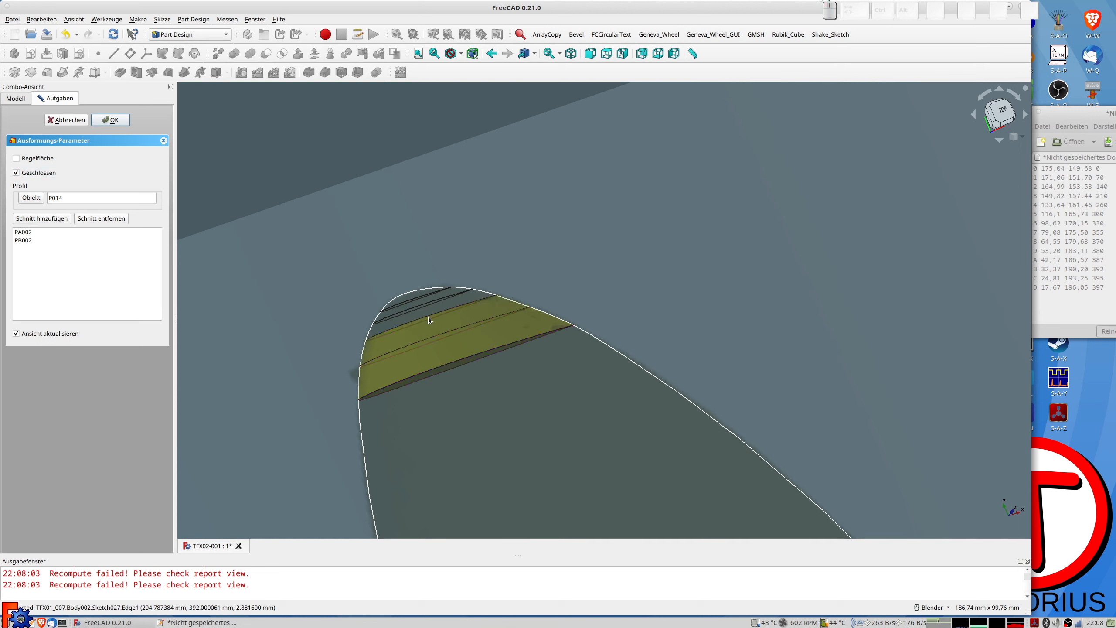
left_click(403, 316)
left_click(45, 218)
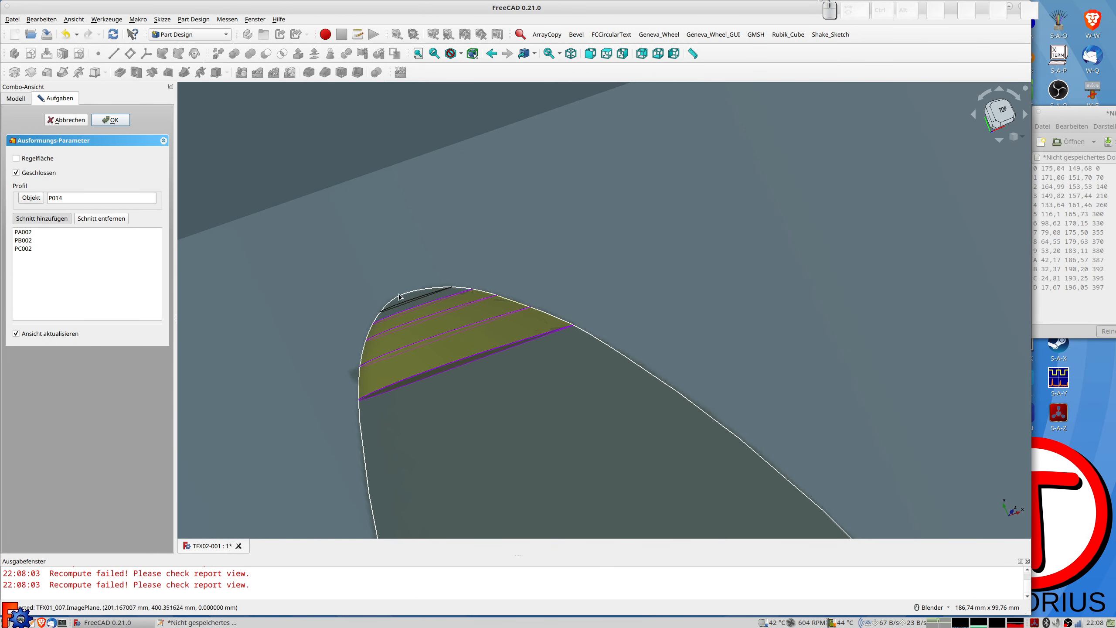
left_click(405, 303)
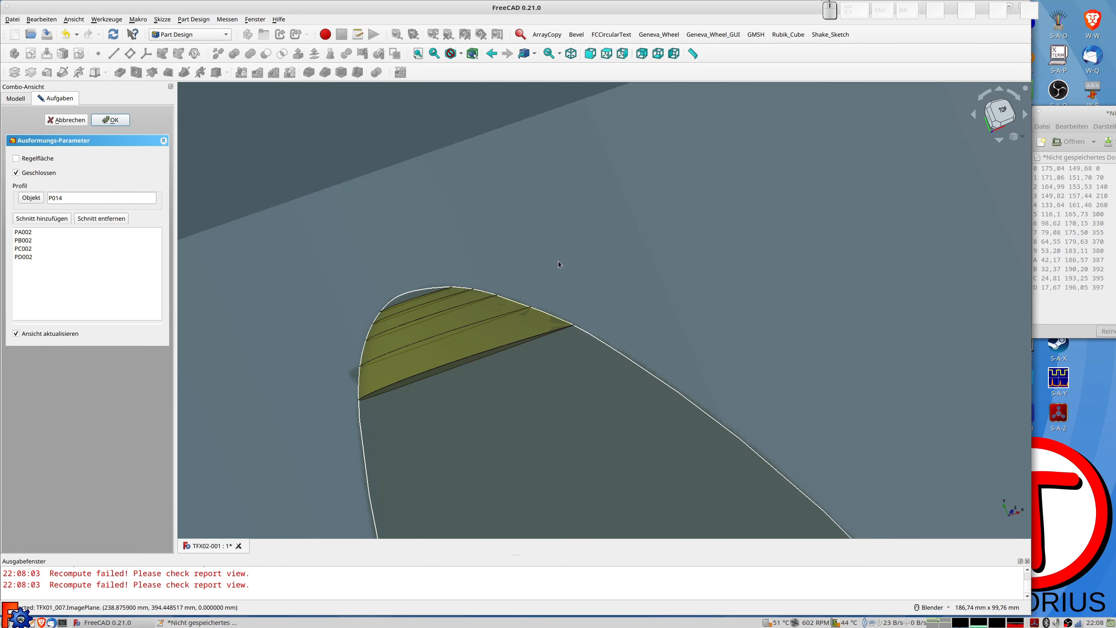
key("1")
key("2")
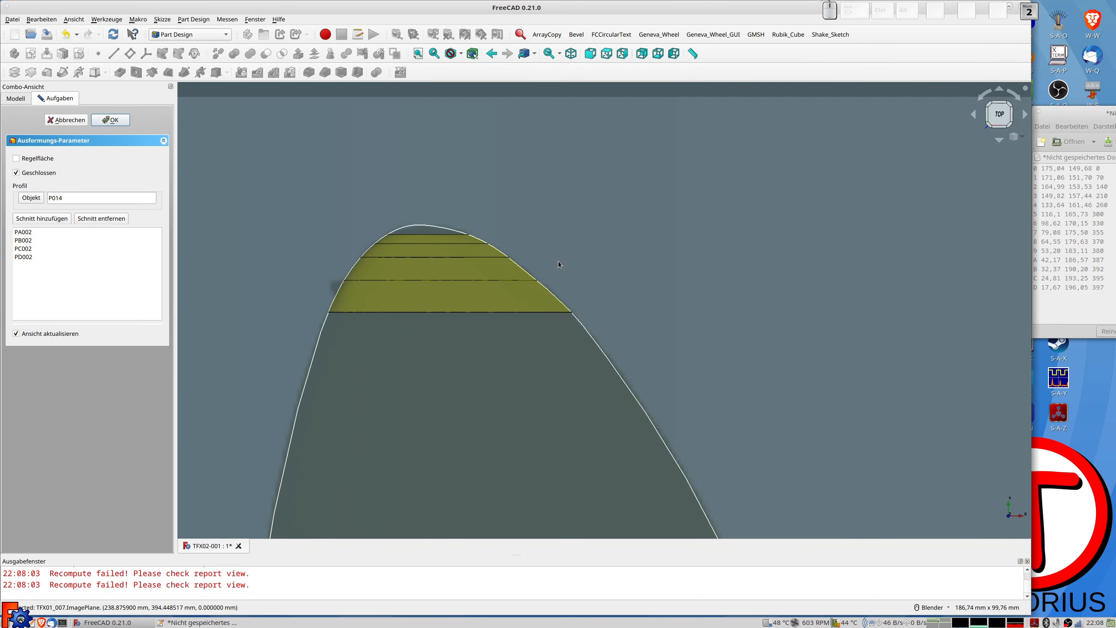
scroll(562, 255, "up", 2)
scroll(561, 259, "down", 2)
left_click(110, 120)
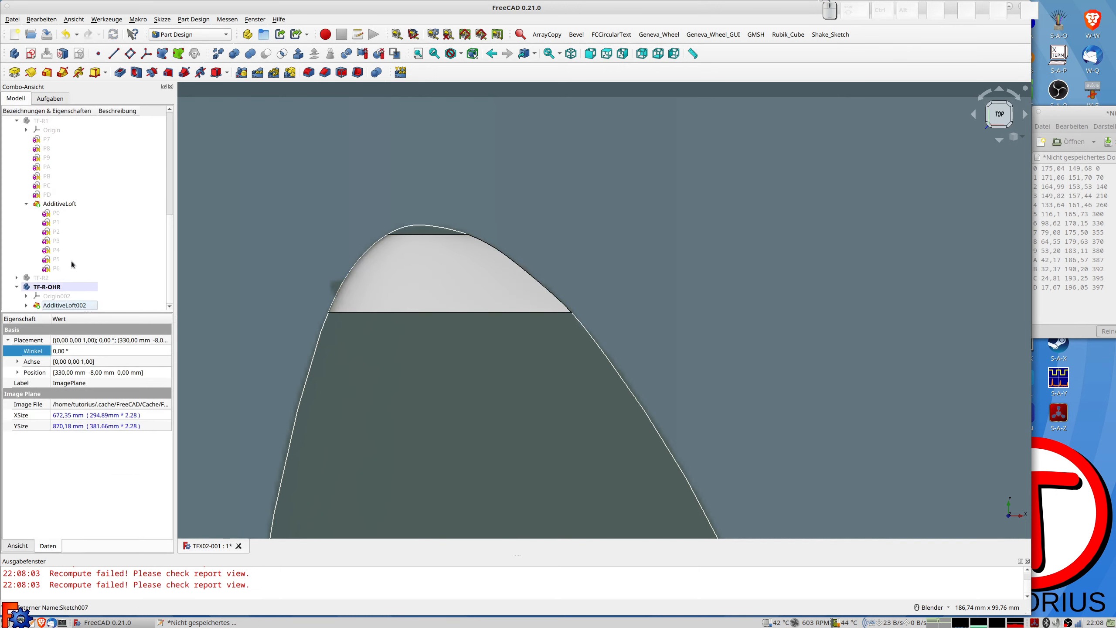
Step: Hide body TF-R-OHR, show bodies TF-R1 and TF-R2 on the wing outline, and leave TF-R1 selected
left_click(48, 288)
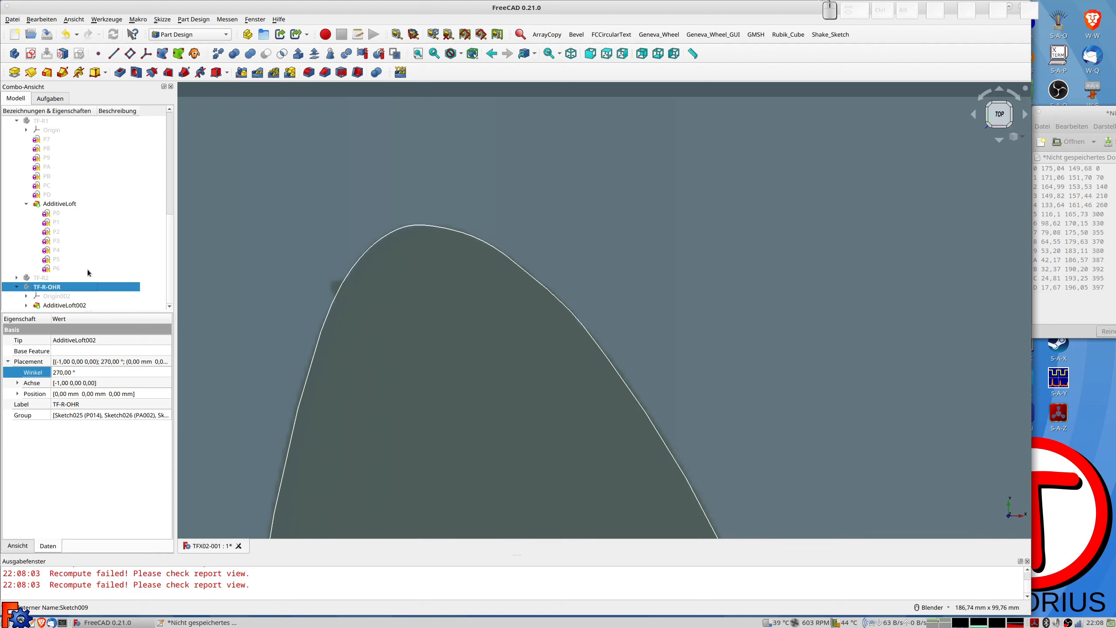
scroll(59, 229, "up", 3)
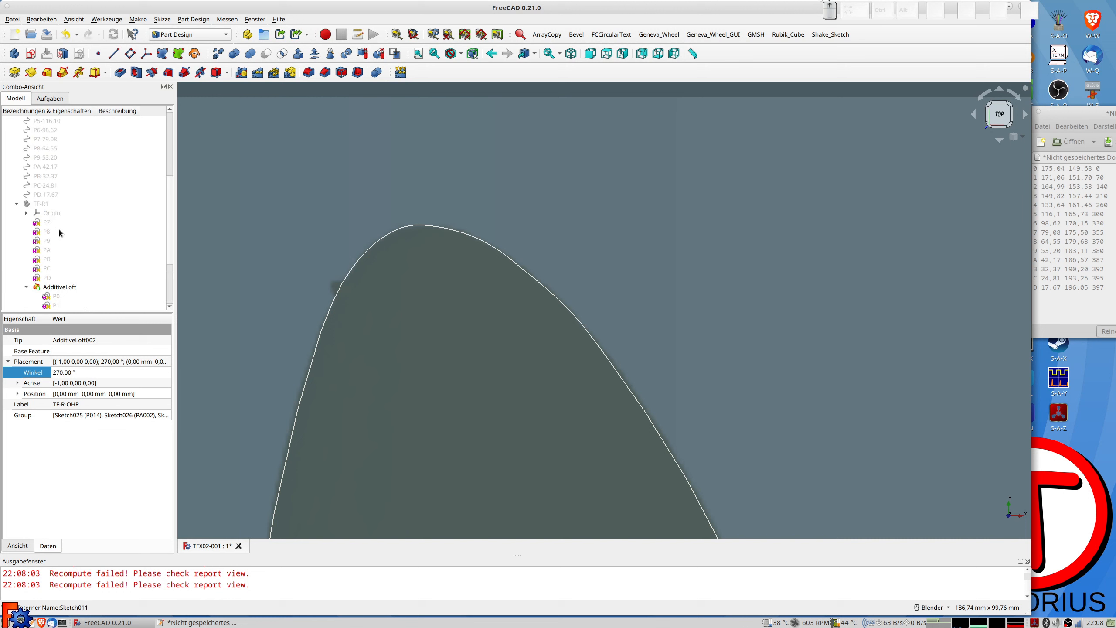
left_click(66, 203)
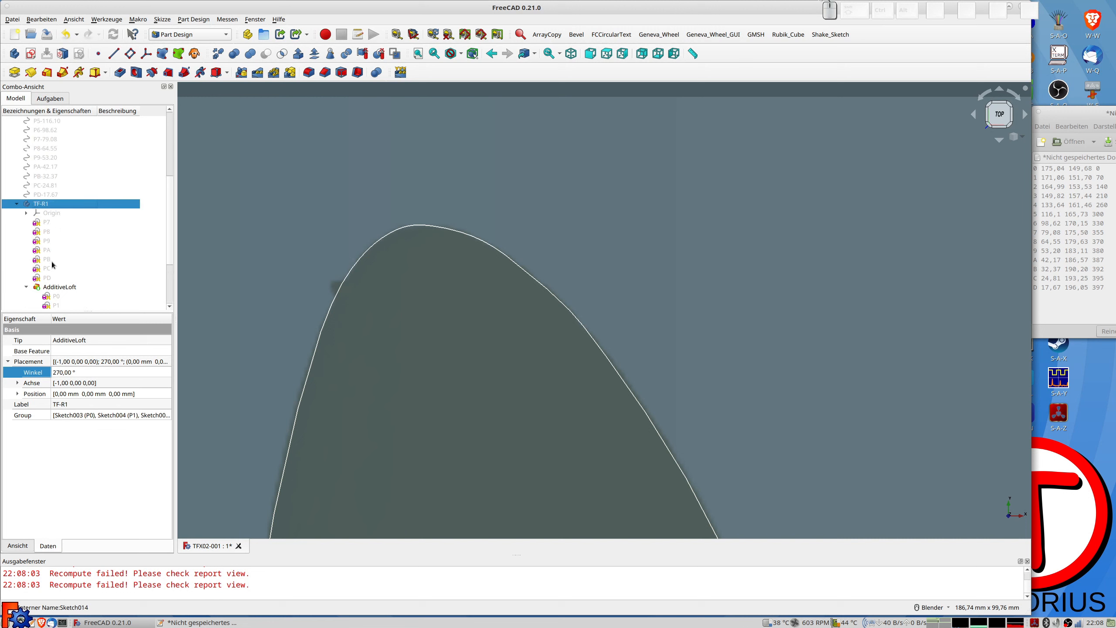
scroll(55, 275, "down", 3)
left_click(41, 277)
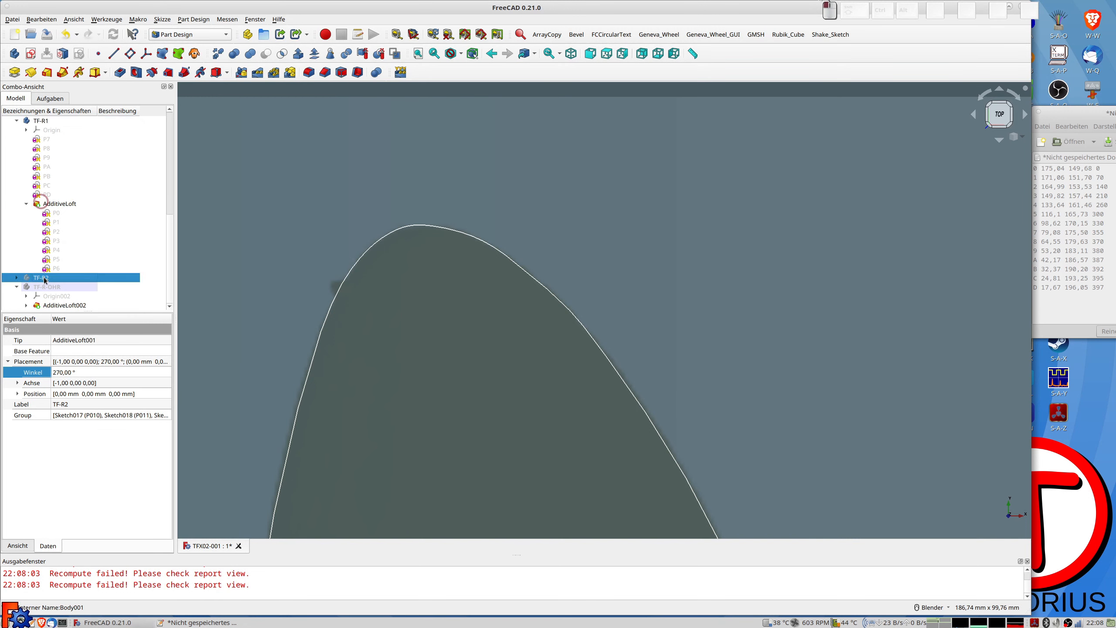
key("space")
scroll(518, 369, "down", 3)
scroll(518, 370, "down", 2)
middle_click_drag(518, 370, 501, 293)
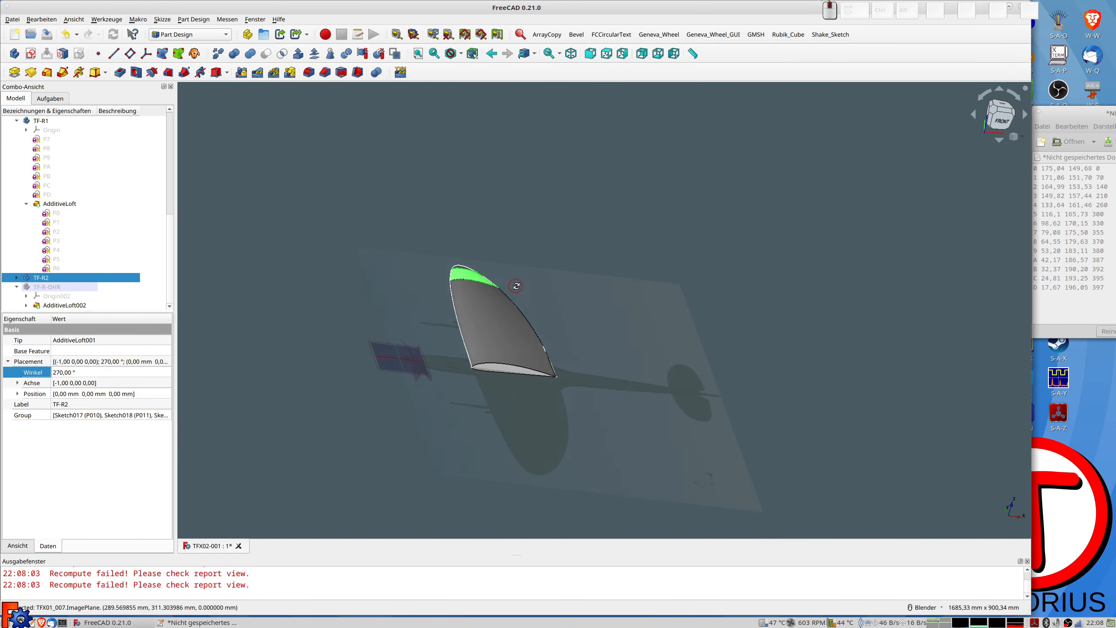
left_click(336, 283)
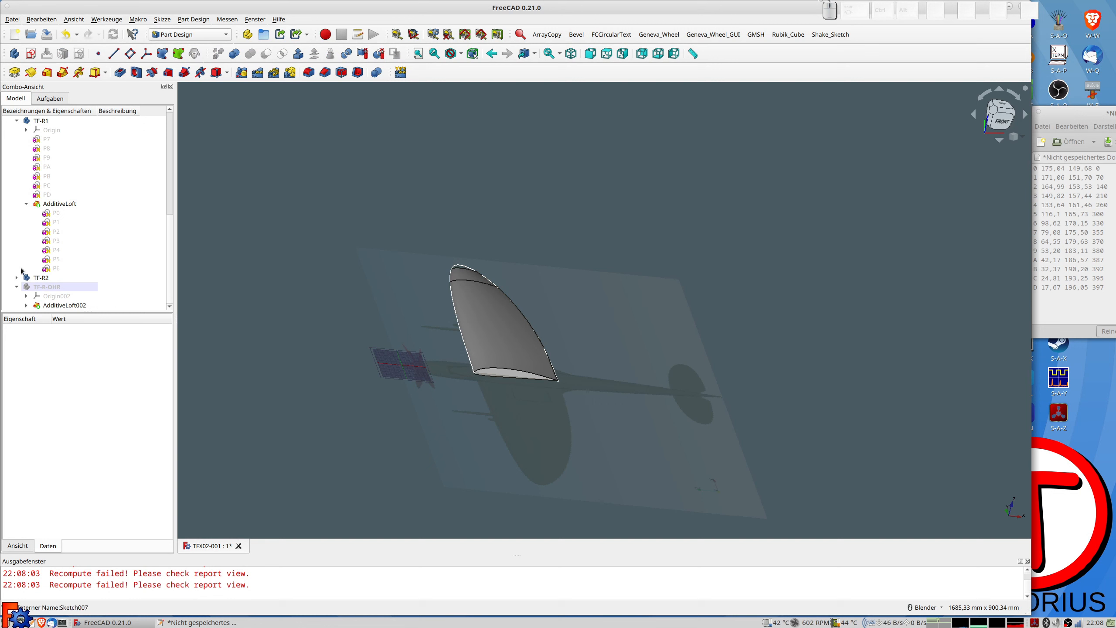
left_click(16, 121)
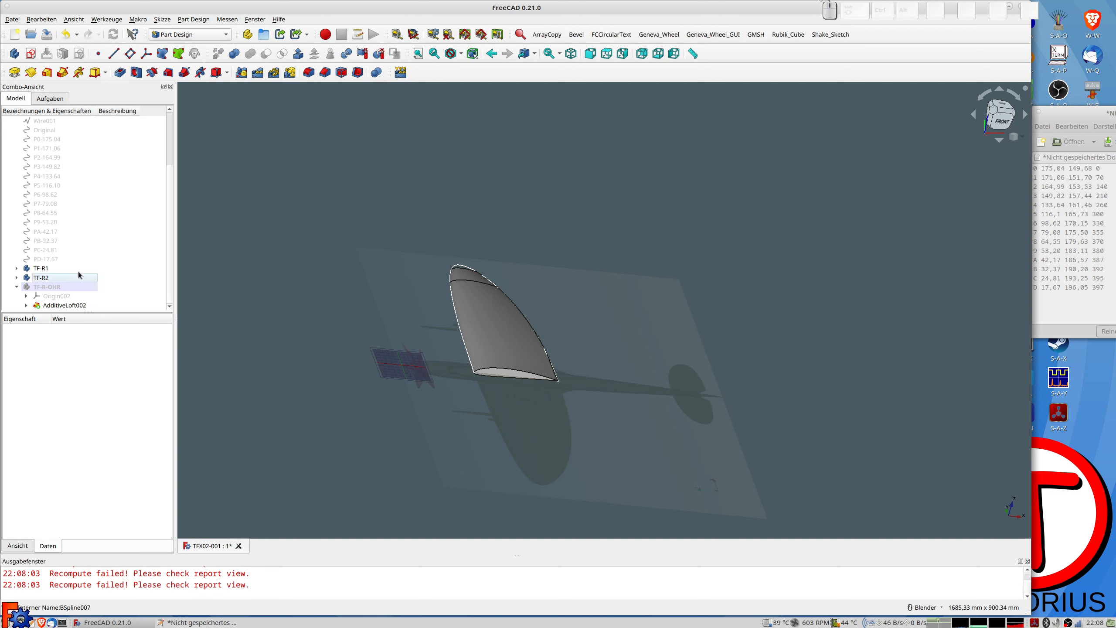
left_click(41, 269)
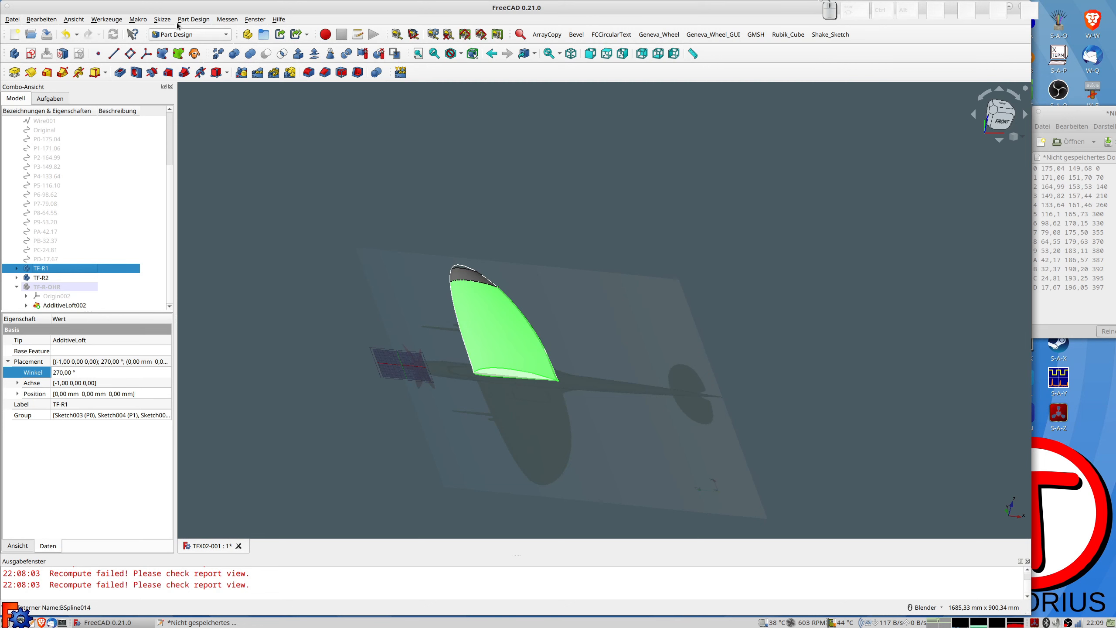
left_click(179, 38)
left_click(147, 28)
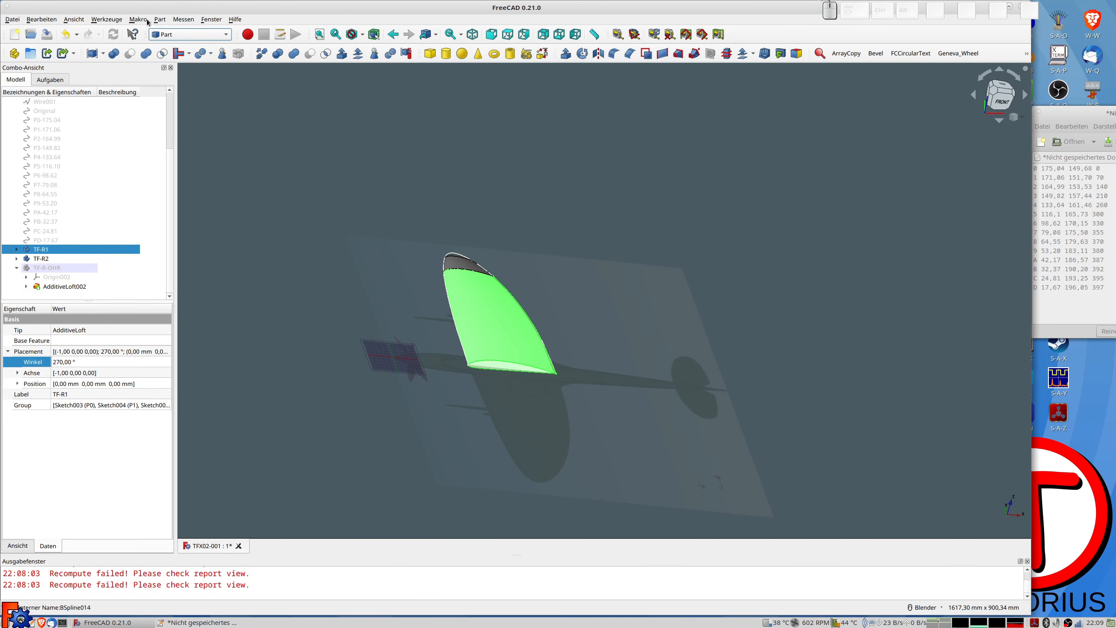
left_click(160, 19)
mouse_move(191, 161)
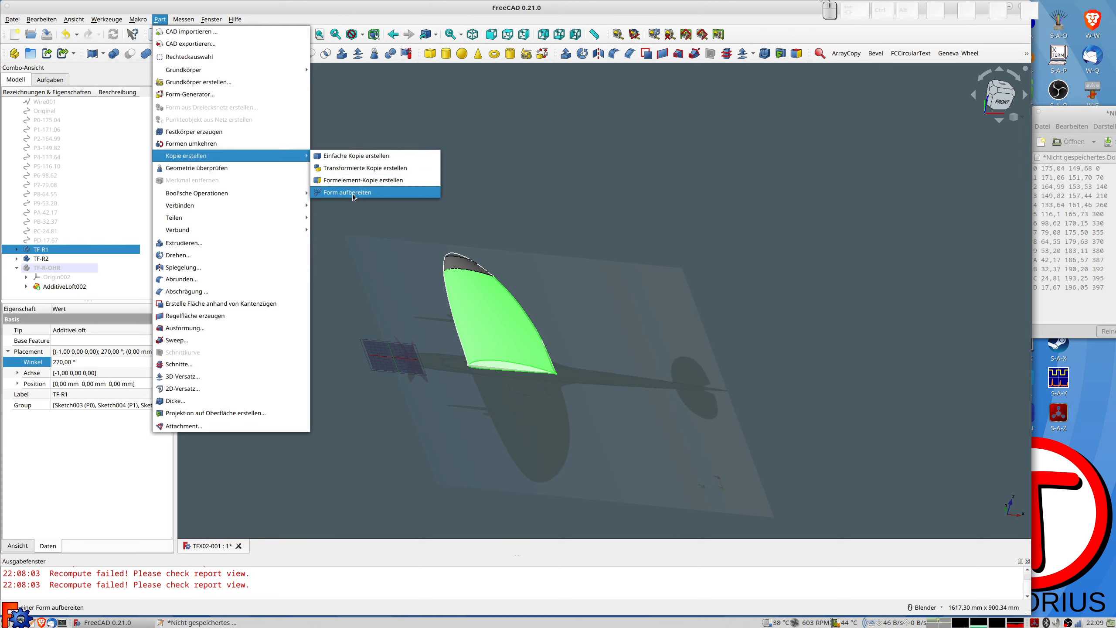
key("Escape")
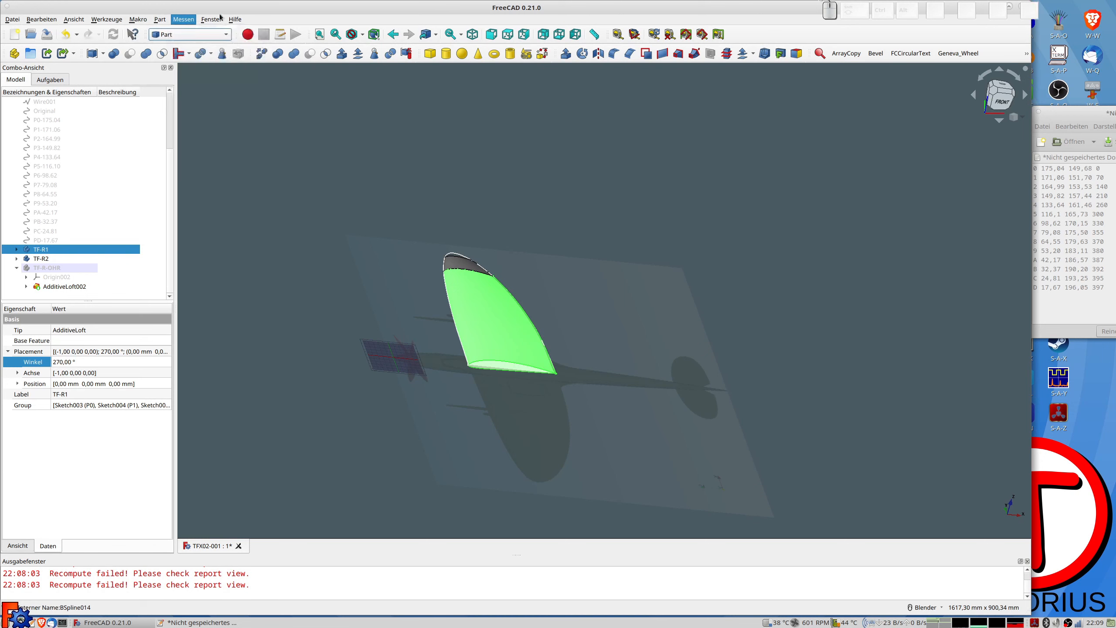
left_click(178, 34)
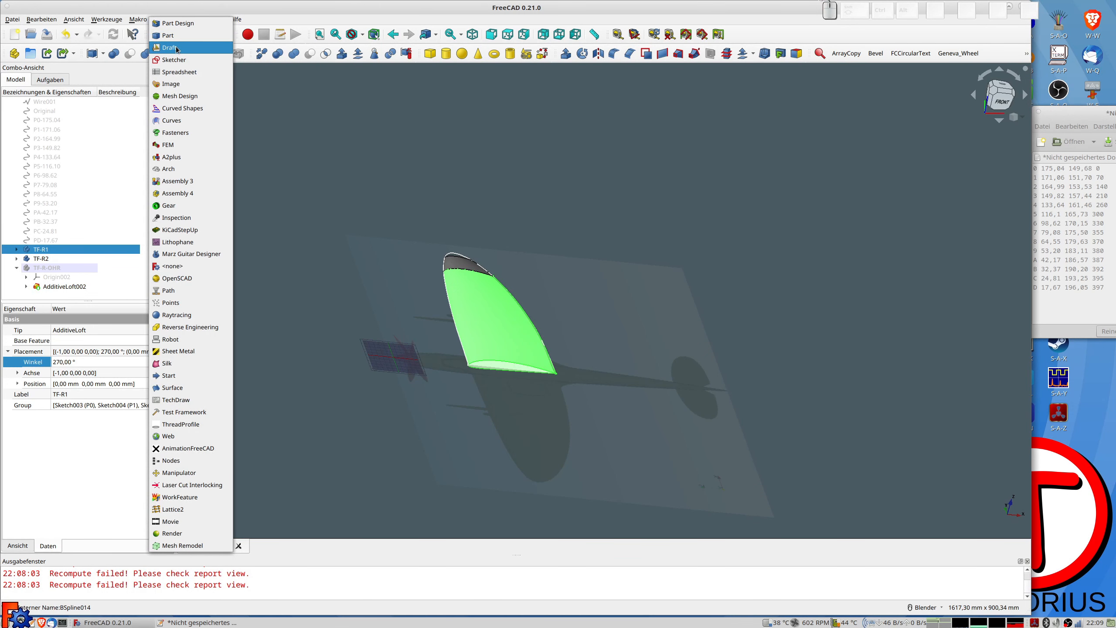
left_click(174, 28)
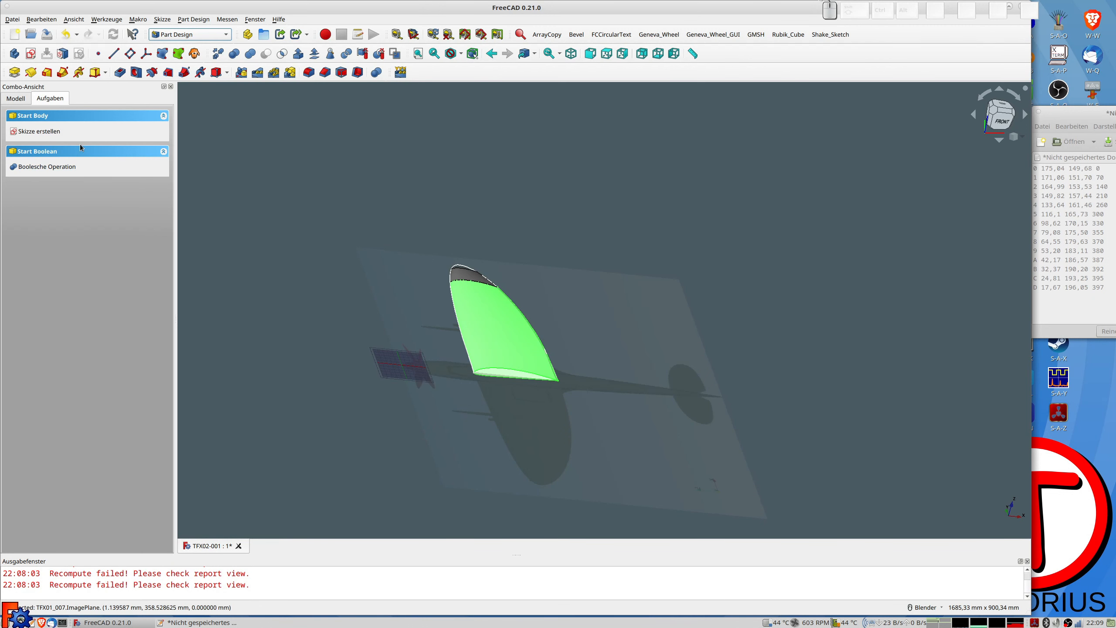
left_click(26, 99)
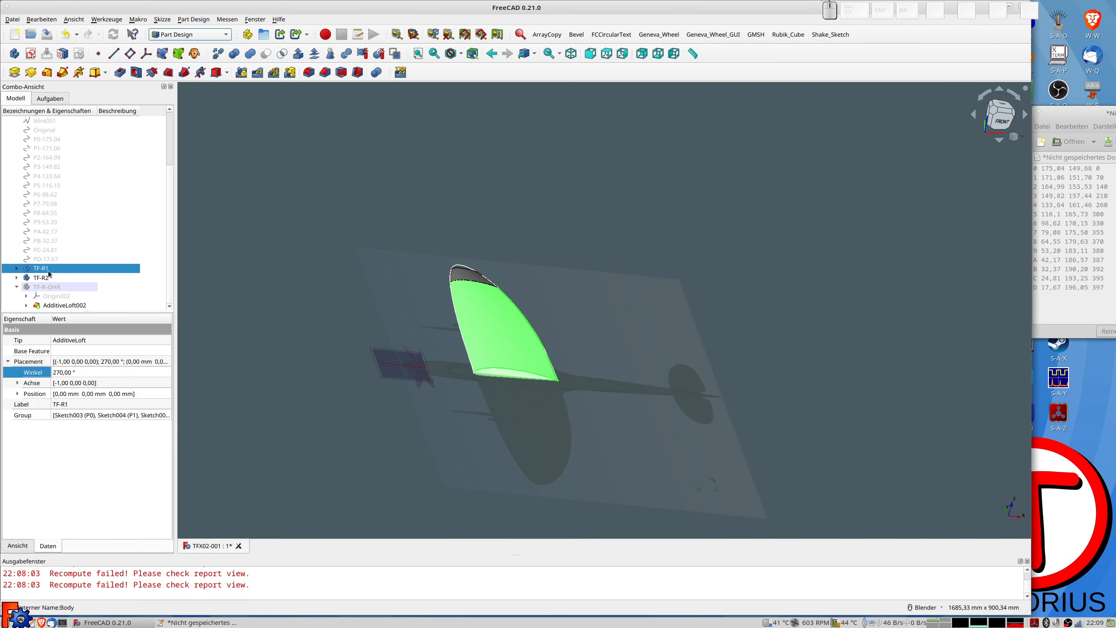
Step: Create a refined shape copy of body TF-R1 and another of body TF-R2
left_click(226, 57)
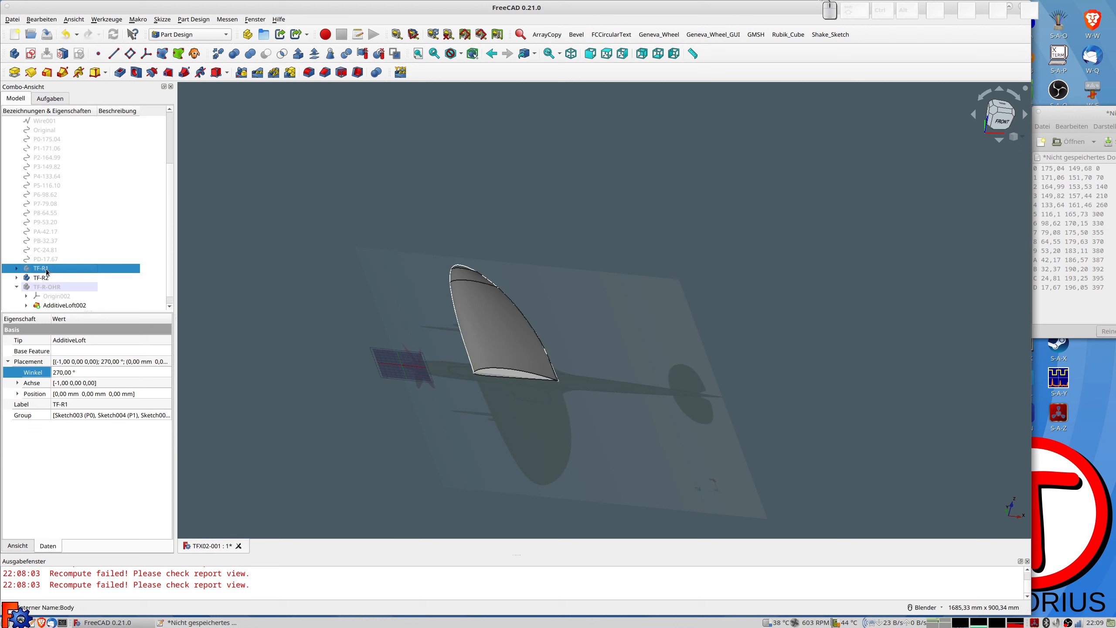
key("ctrl+v")
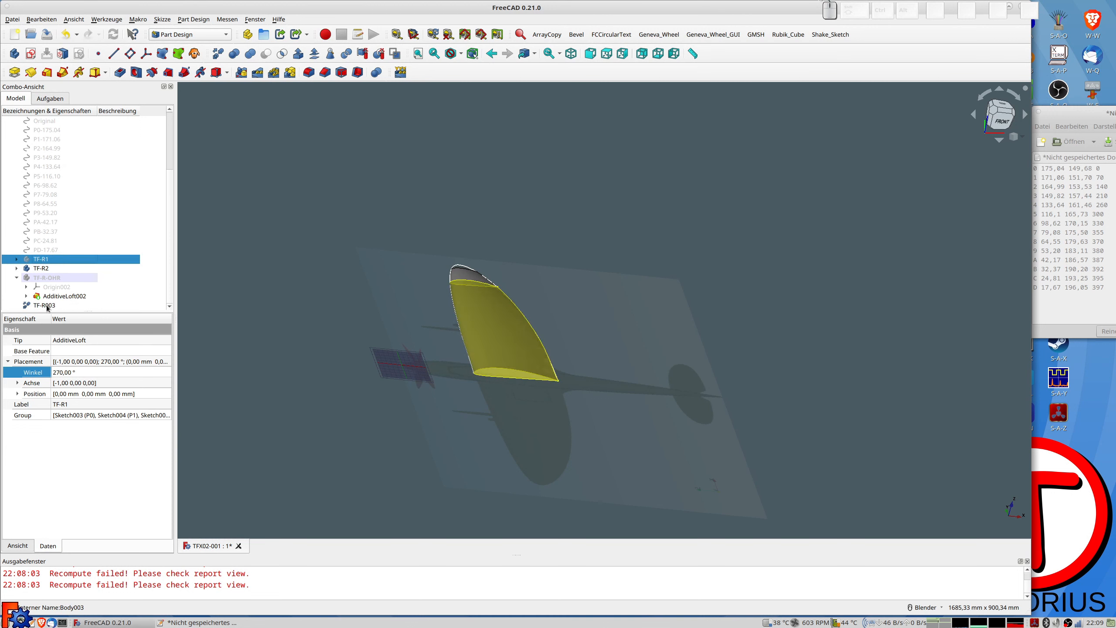
left_click(47, 306)
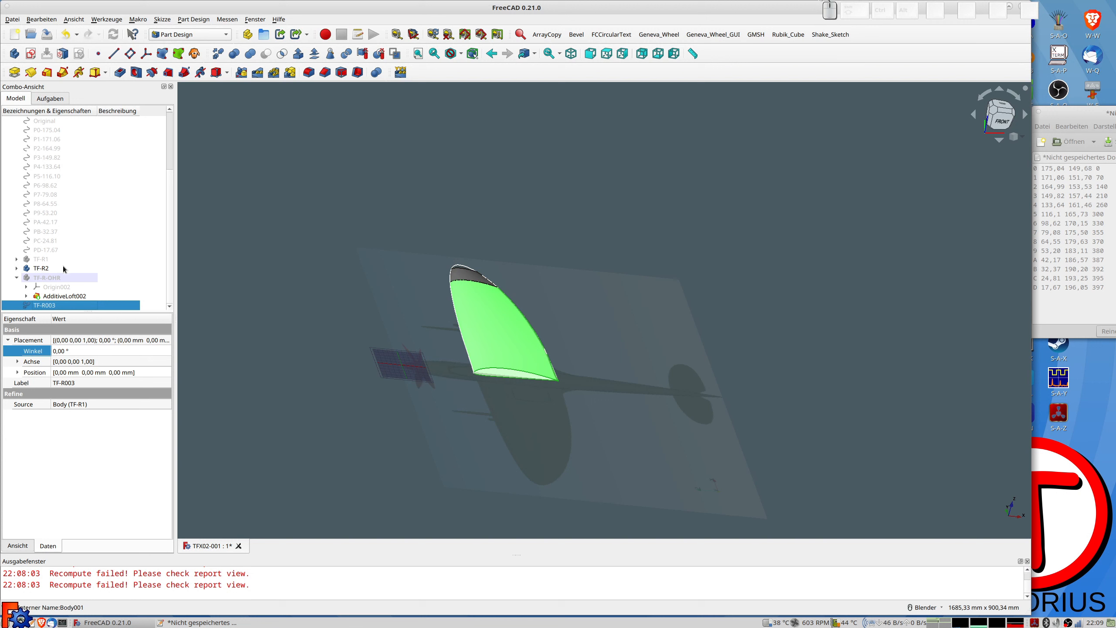
left_click(42, 268)
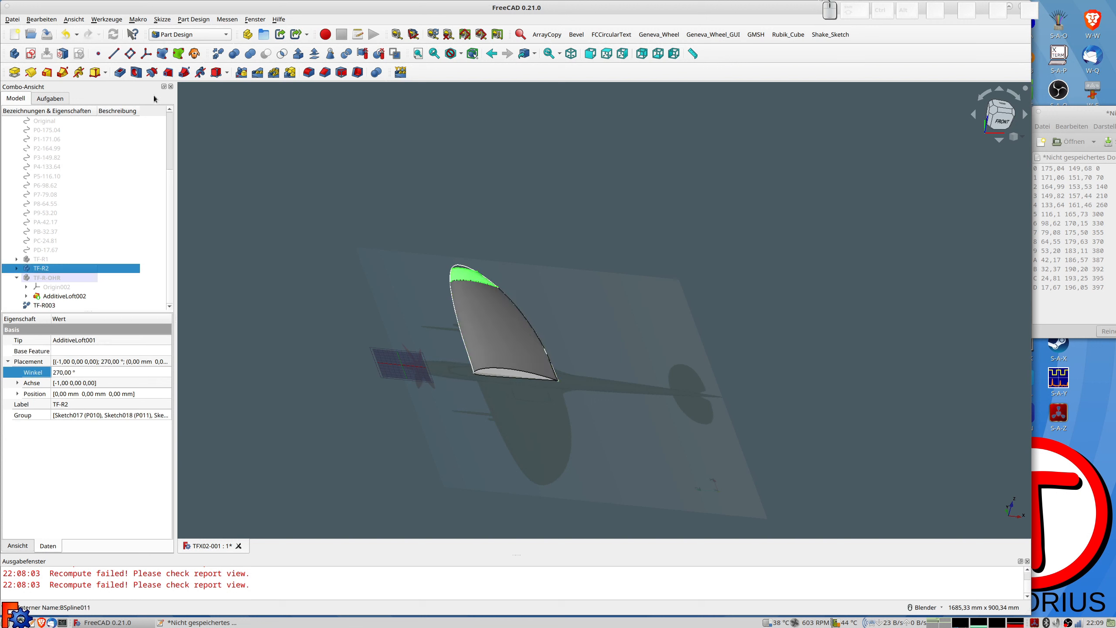
left_click(218, 54)
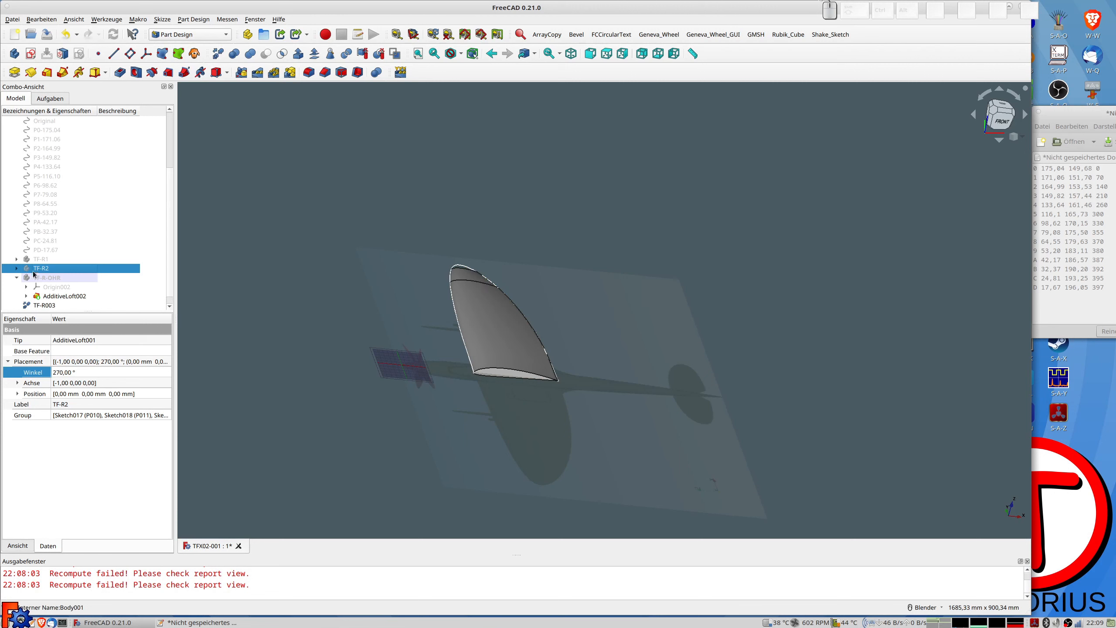
Step: Hide the refined copy of TF-R2 and check the refined copy of TF-R1 by switching its visibility off and on
left_click(46, 306)
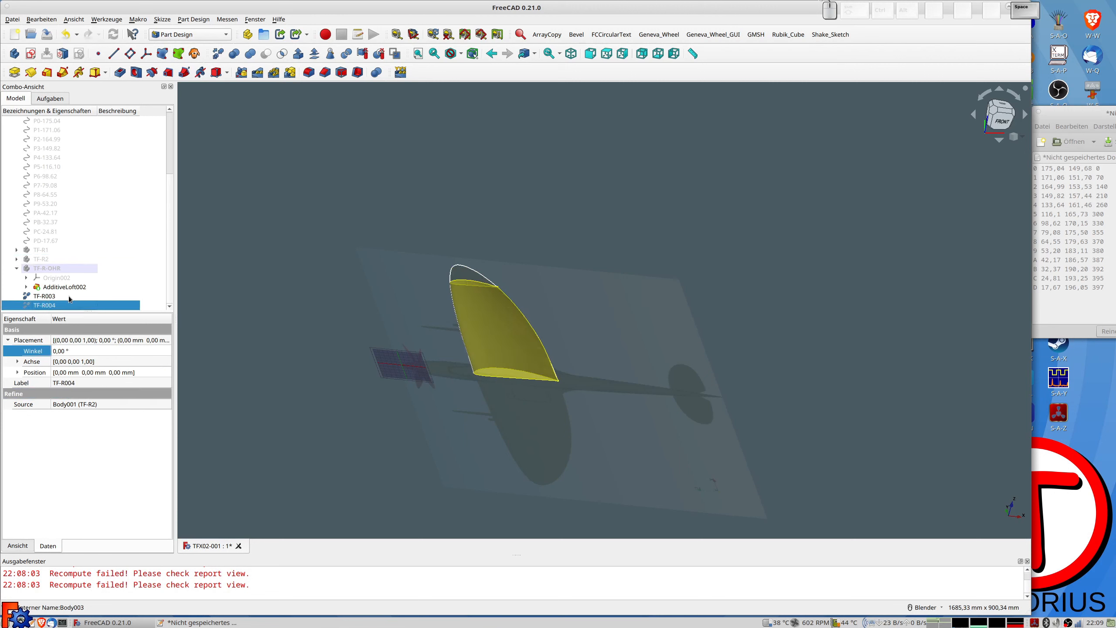
middle_click_drag(466, 388, 515, 401)
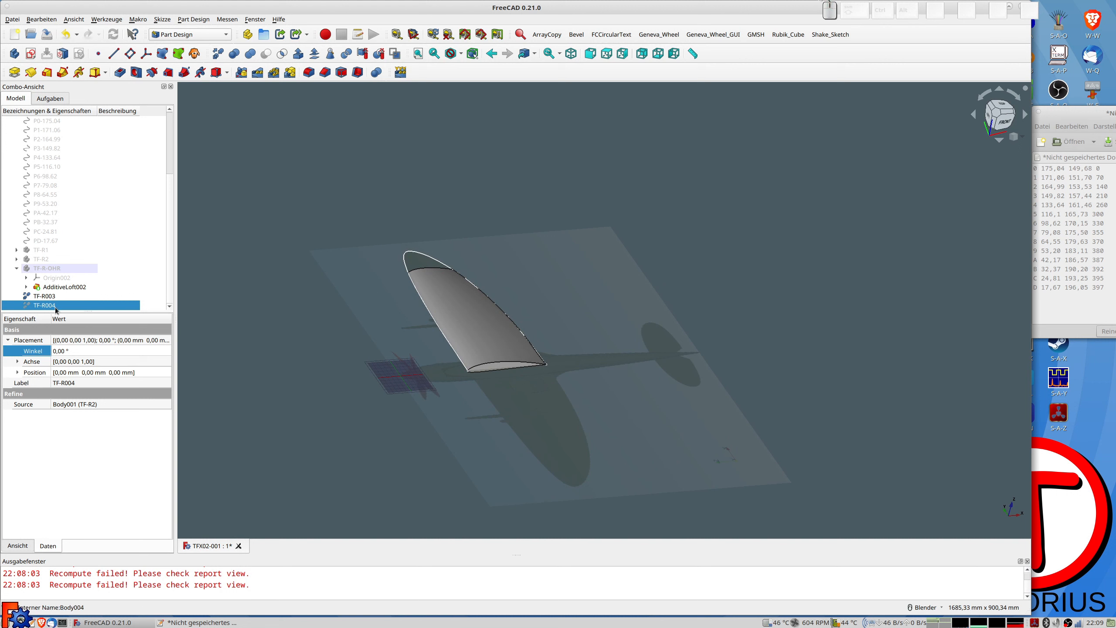
left_click(39, 298)
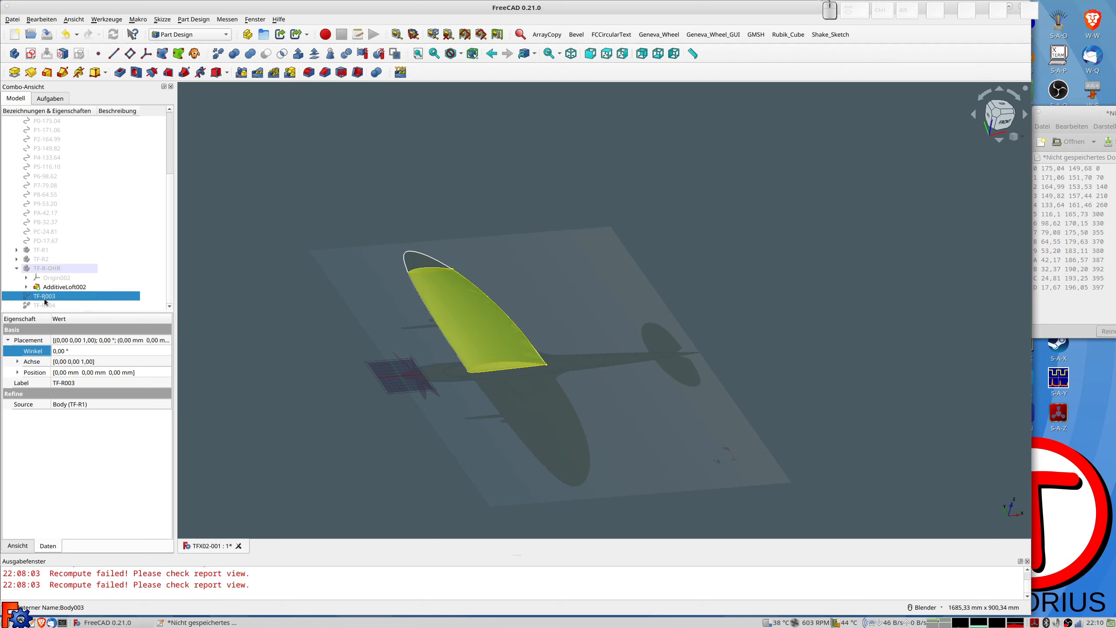
key("space")
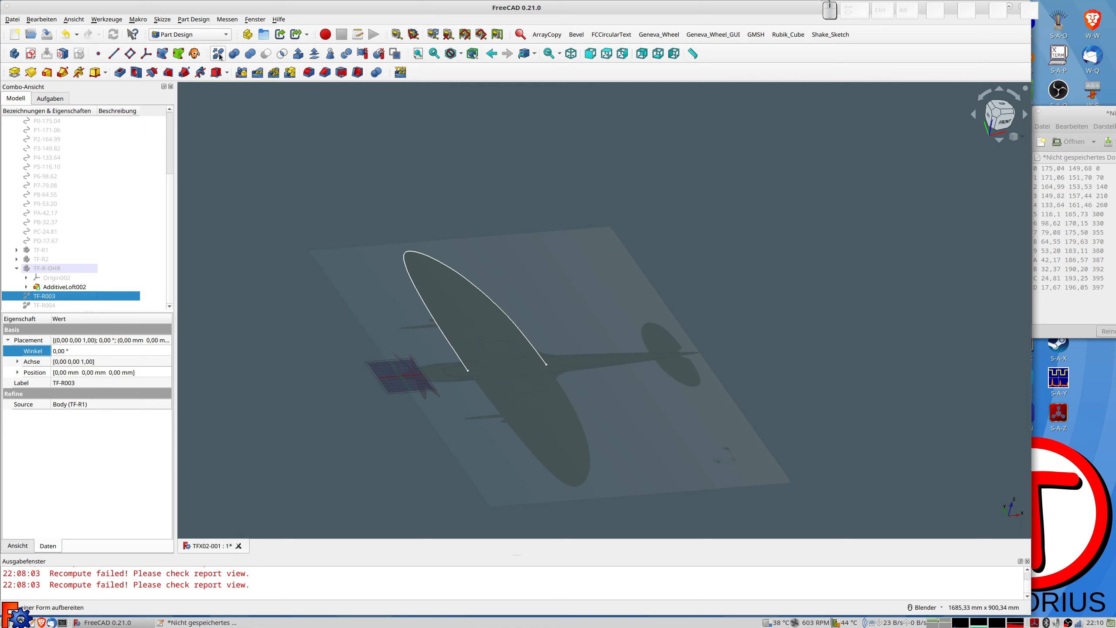
key("space")
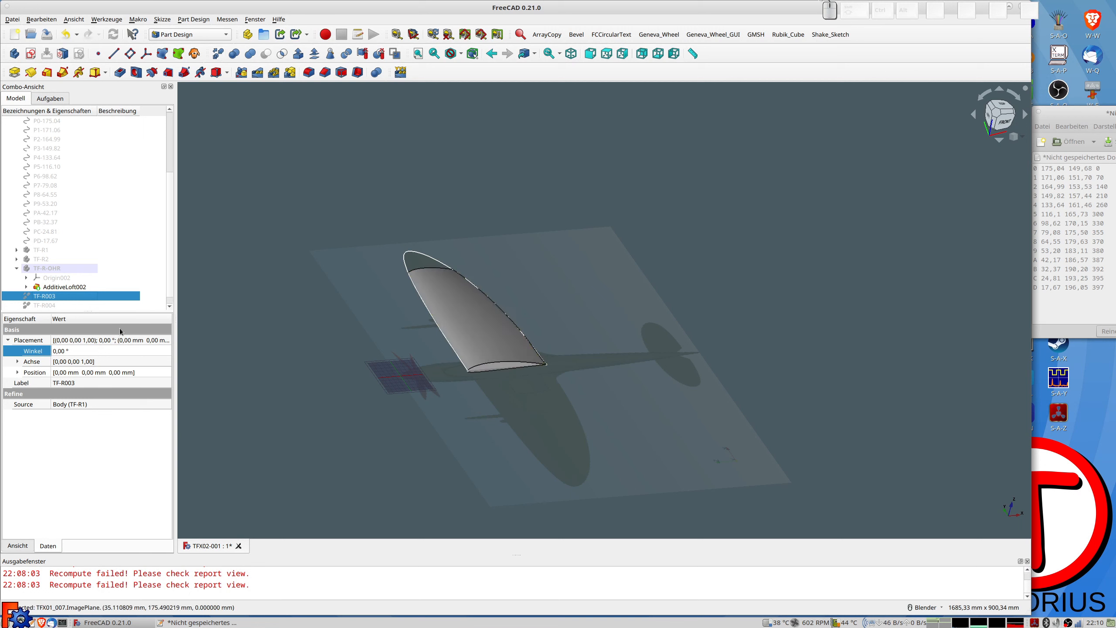
Step: Refine the TF-R003 shape copy once more and create a new body with that result as its base feature
left_click(49, 304)
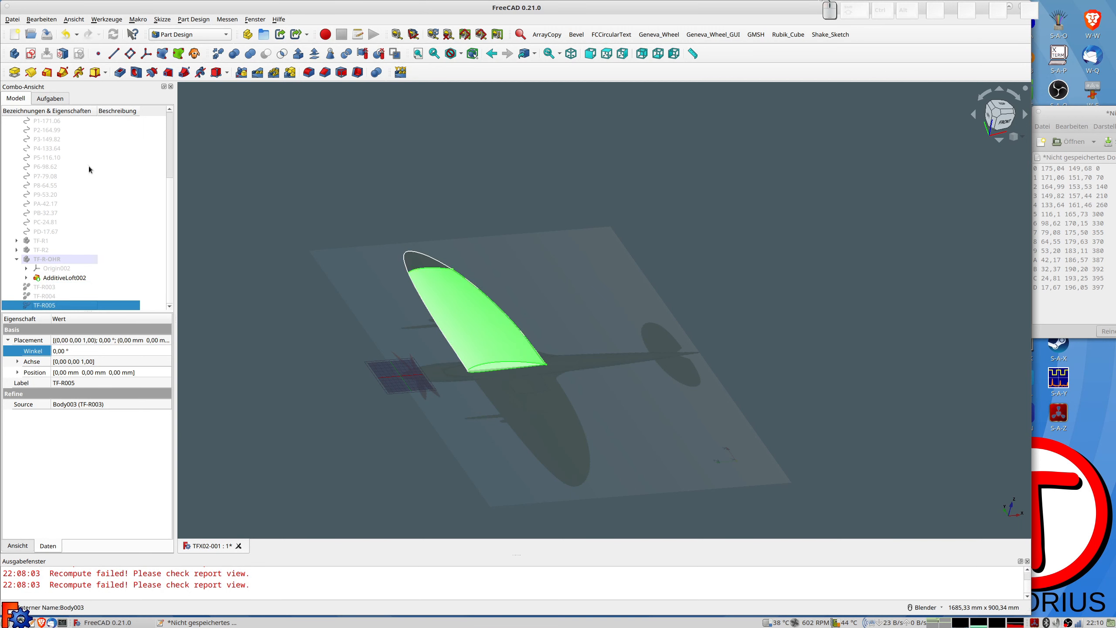
left_click(14, 53)
scroll(73, 279, "down", 1)
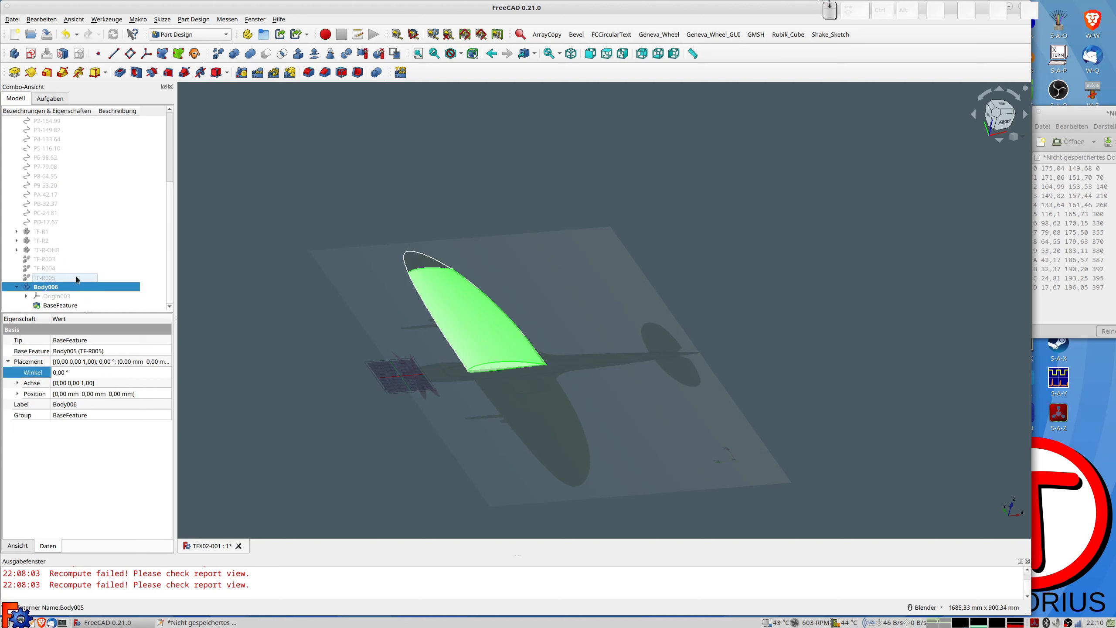
left_click(45, 292)
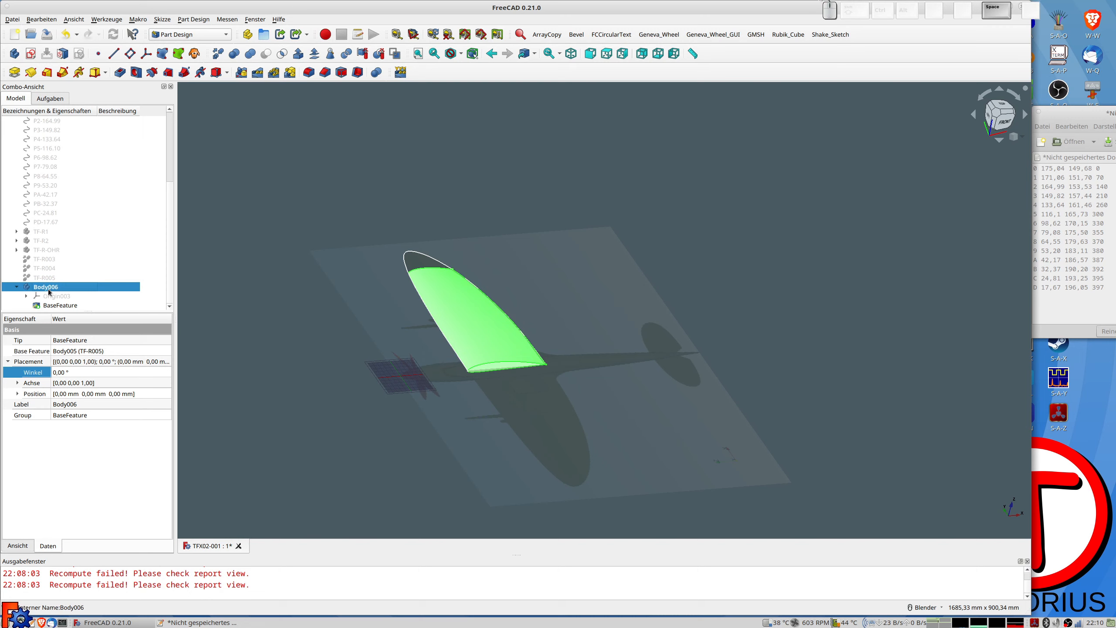
Step: Hollow out Body006 with a Thickness feature that leaves the root and outer end faces of the wing section open
scroll(477, 382, "up", 4)
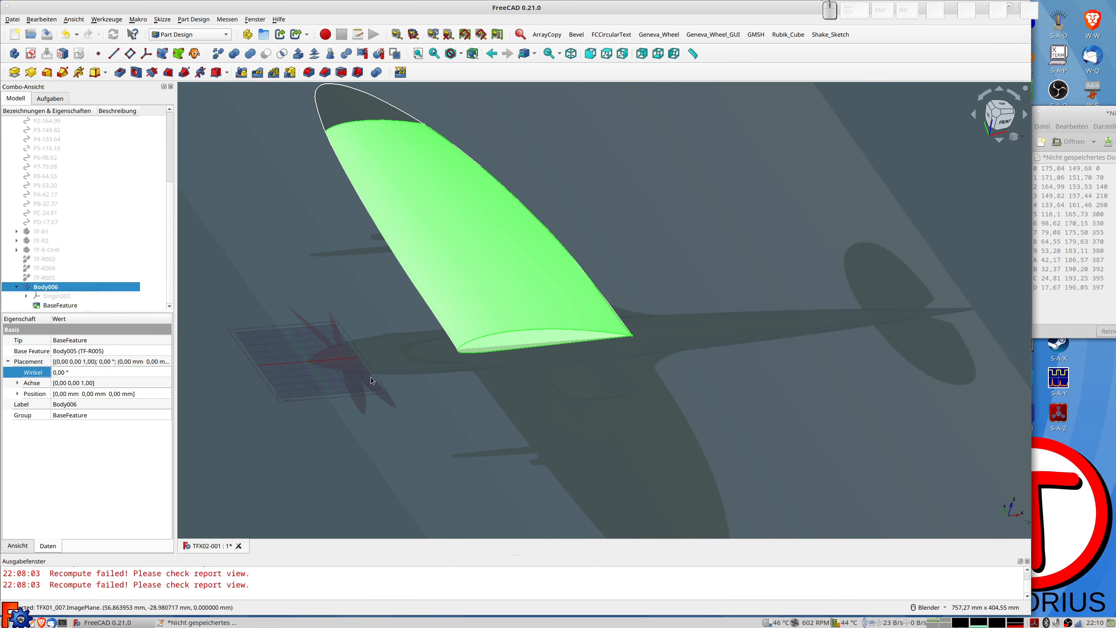
left_click(540, 355)
left_click(521, 333)
scroll(421, 389, "down", 1)
middle_click_drag(421, 389, 304, 372)
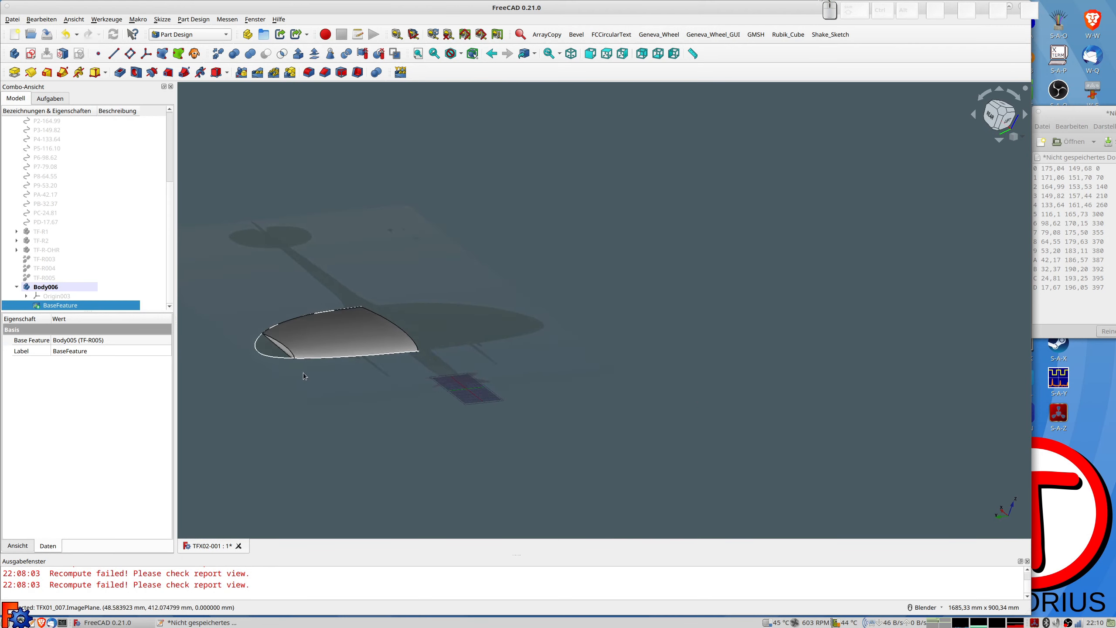
scroll(303, 373, "up", 5)
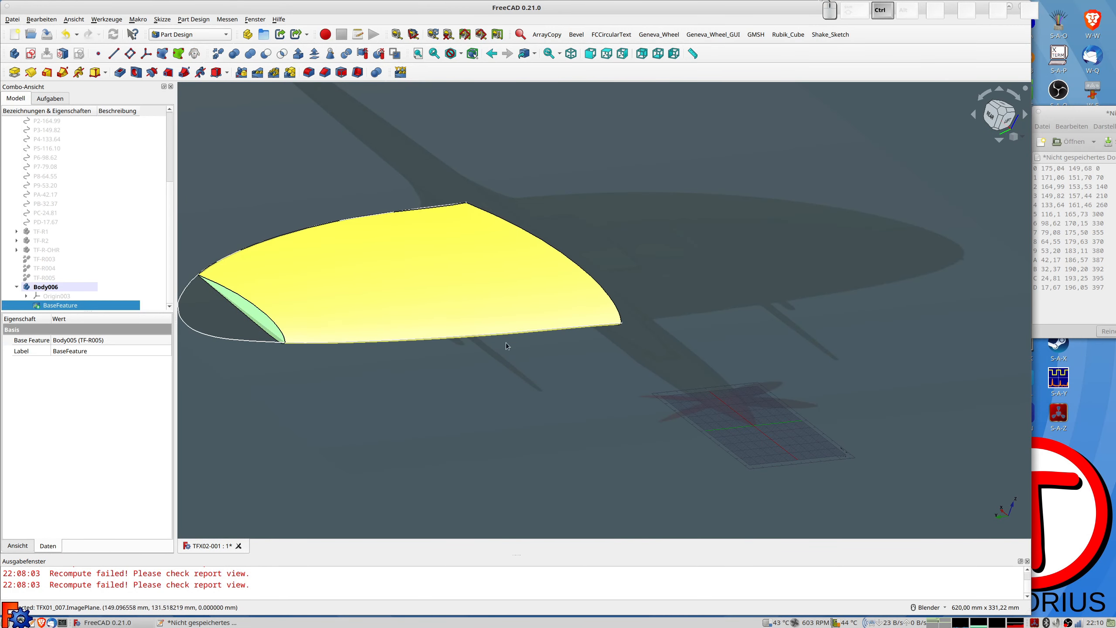
middle_click_drag(506, 346, 214, 321)
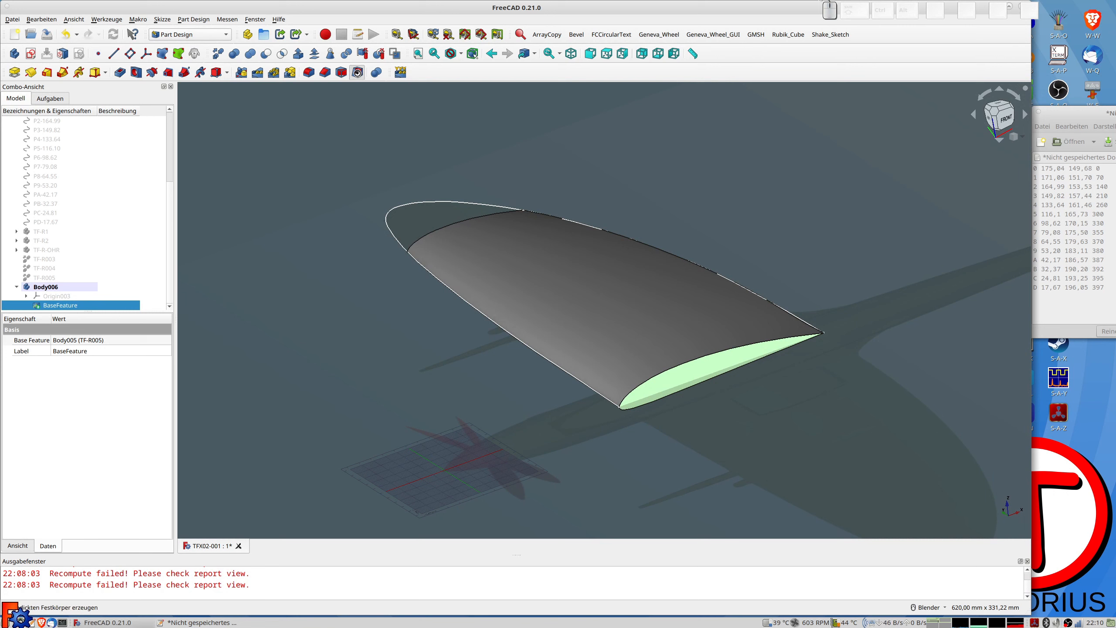
left_click(358, 73)
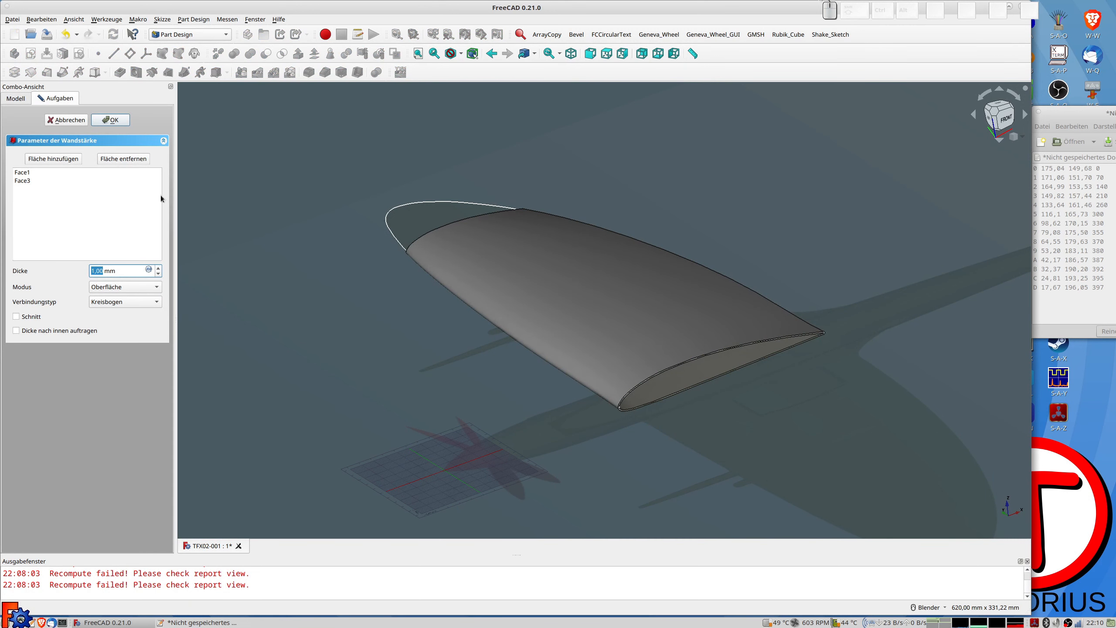
type("0")
left_click(111, 120)
middle_click_drag(599, 297, 517, 296)
scroll(74, 297, "down", 1)
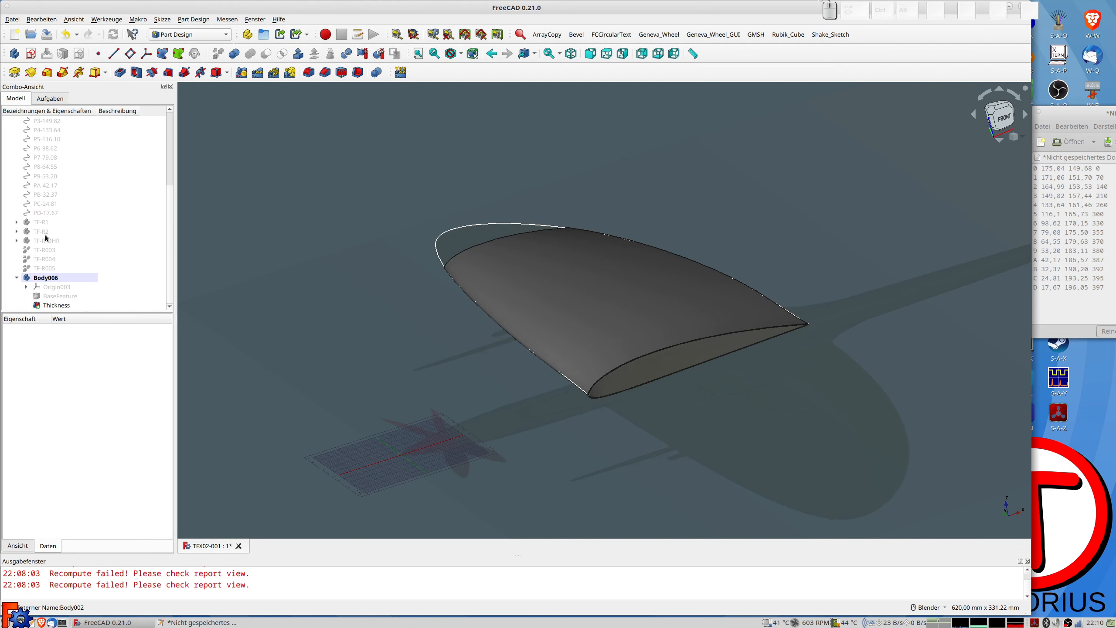
Step: Show body TF-R-AUSSEN1 together with TF-R-AUSSEN2 to inspect both hollow wing sections side by side
left_click(44, 259)
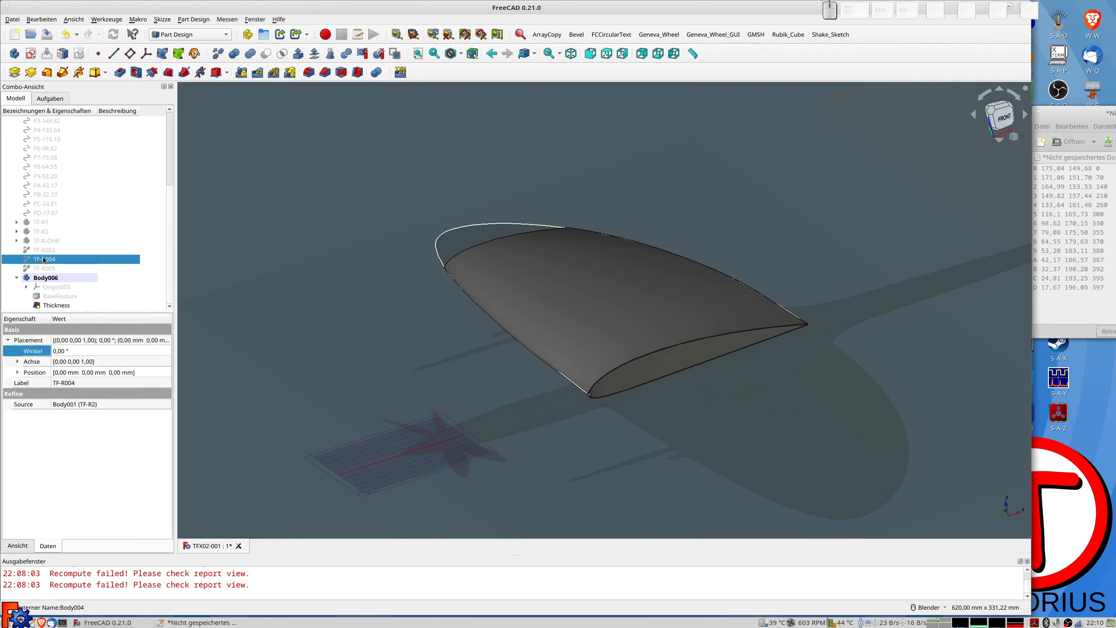
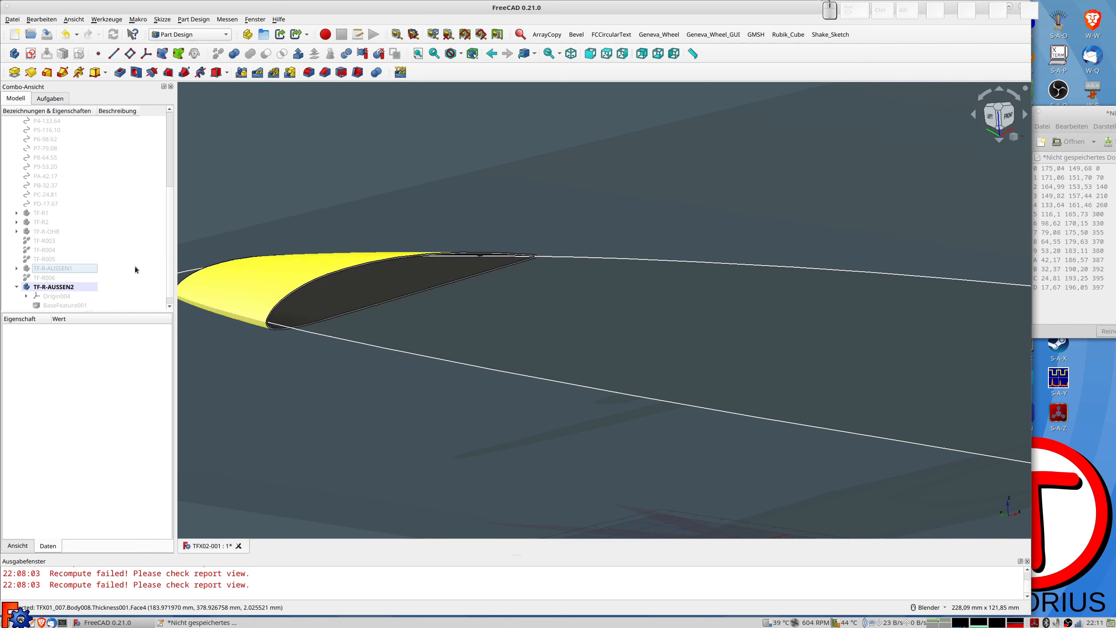
left_click(69, 269)
key("space")
middle_click_drag(574, 326, 615, 379)
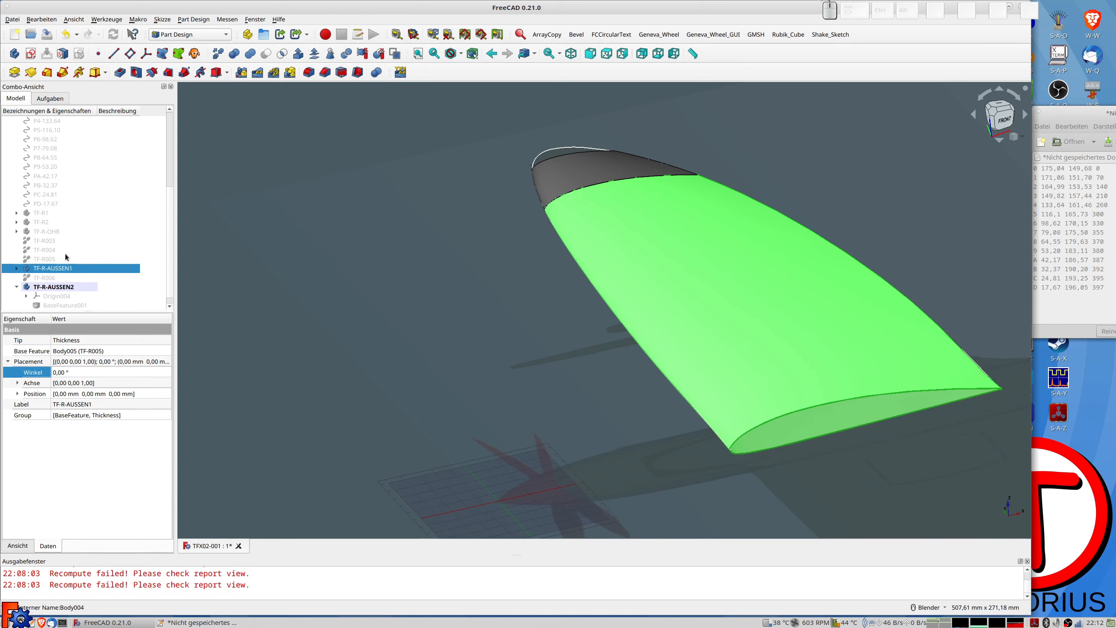
Step: Hide the bodies TF-R-AUSSEN1 and TF-R-AUSSEN2
left_click(44, 241)
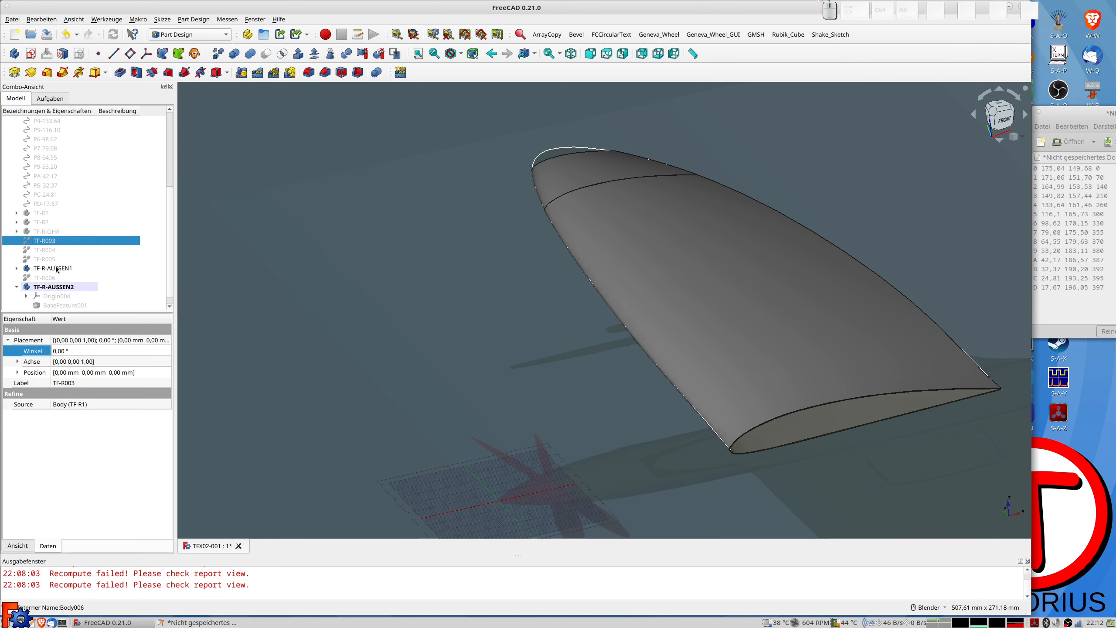
left_click(56, 268)
key("space")
left_click(52, 287)
key("space")
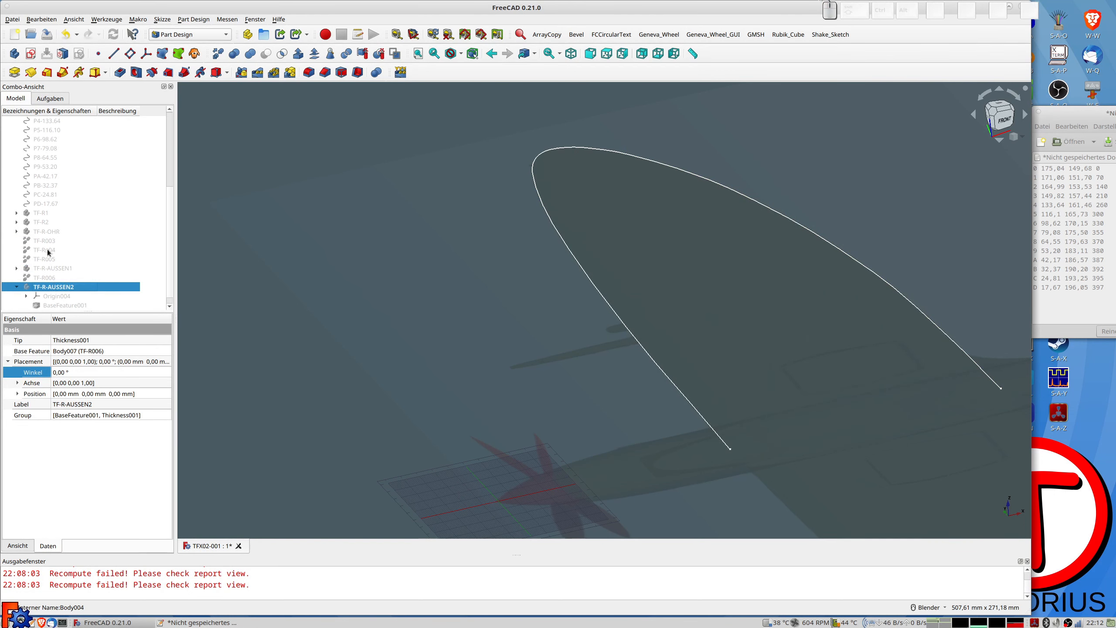
Step: Create another refined shape copy of TF-R003 and one of TF-R004
left_click(40, 241)
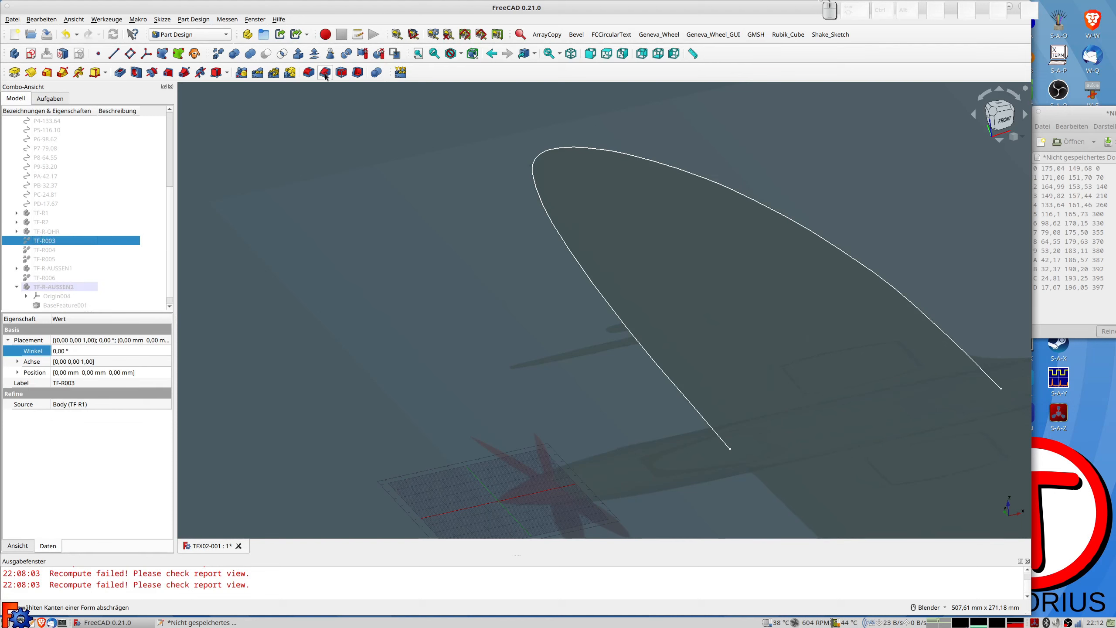
key("space")
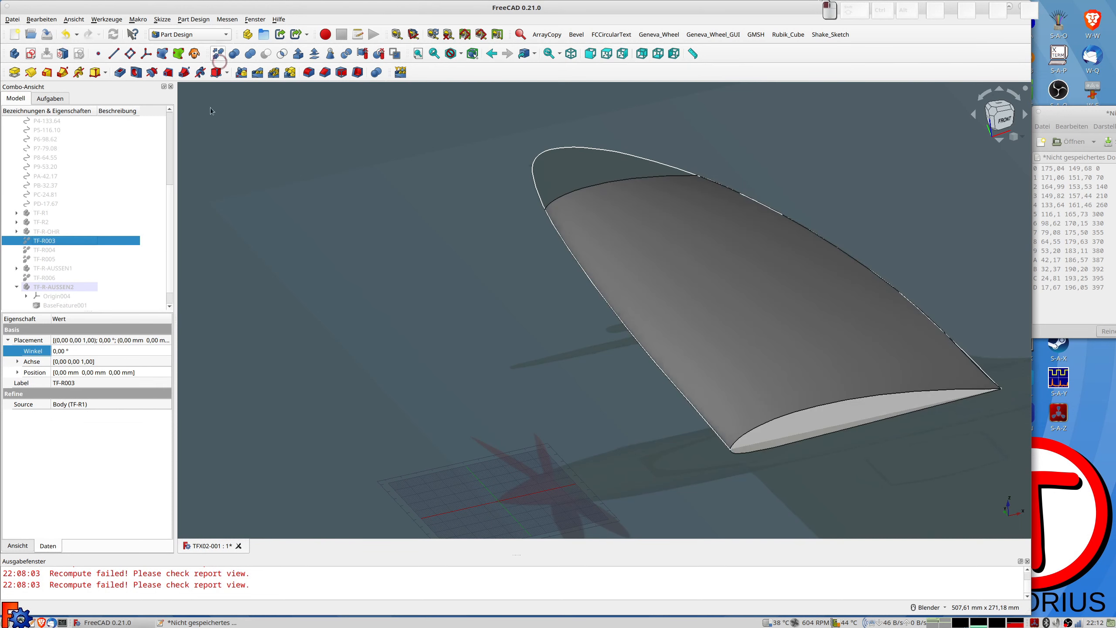
left_click(54, 250)
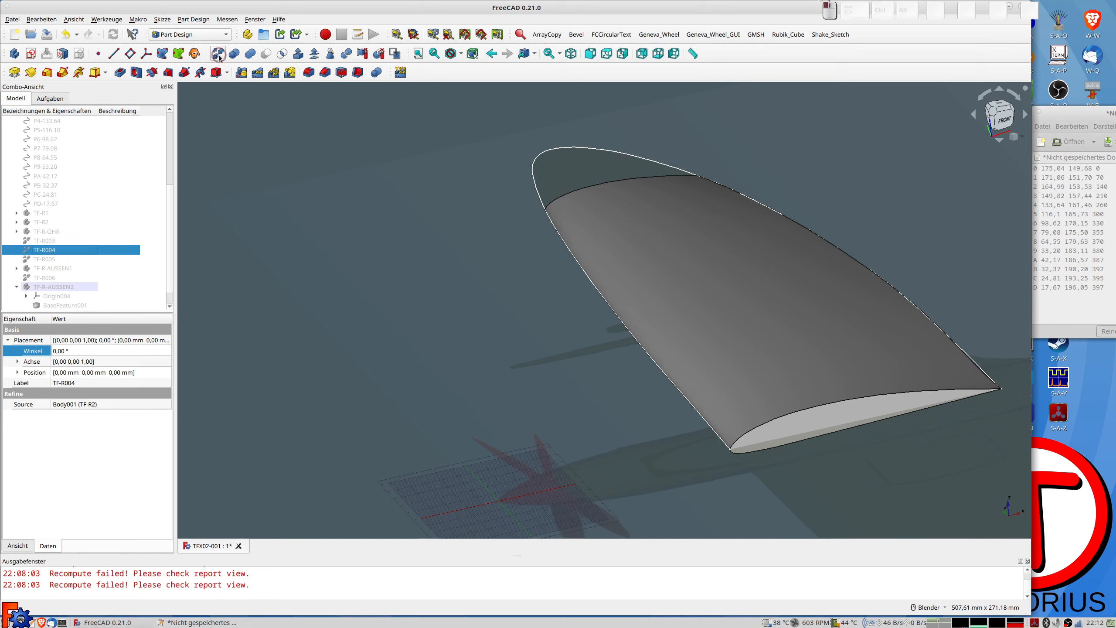
key("space")
scroll(559, 228, "down", 2)
scroll(124, 258, "down", 1)
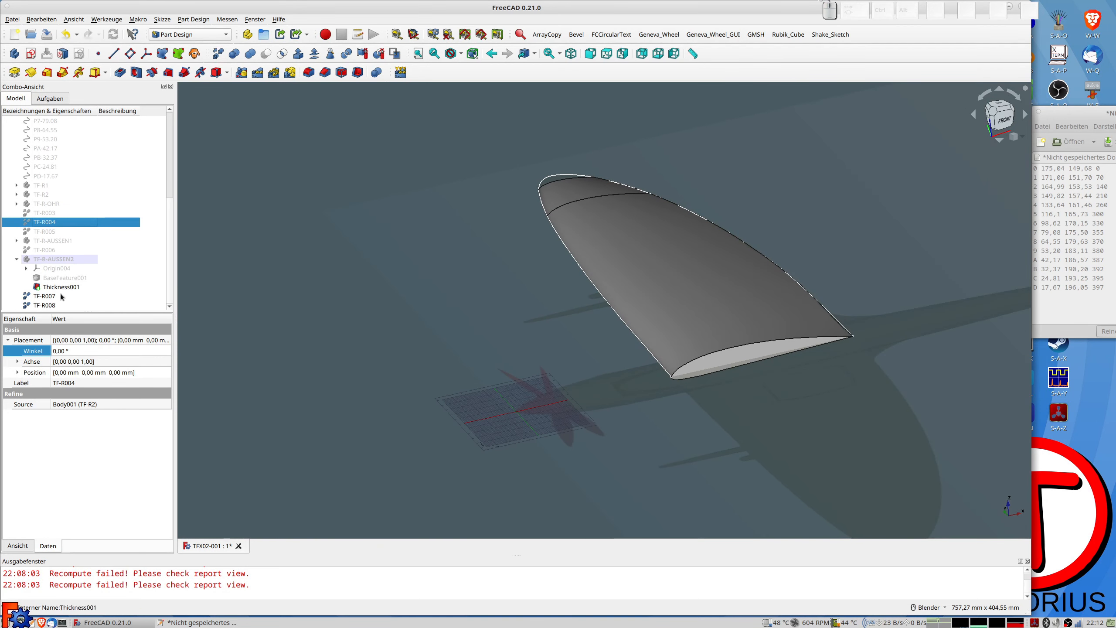
Step: Set the transparency of the shape copies TF-R007 and TF-R008 to about 80 percent and view the wing from above
left_click(46, 298)
left_click(47, 306)
key("ctrl+d")
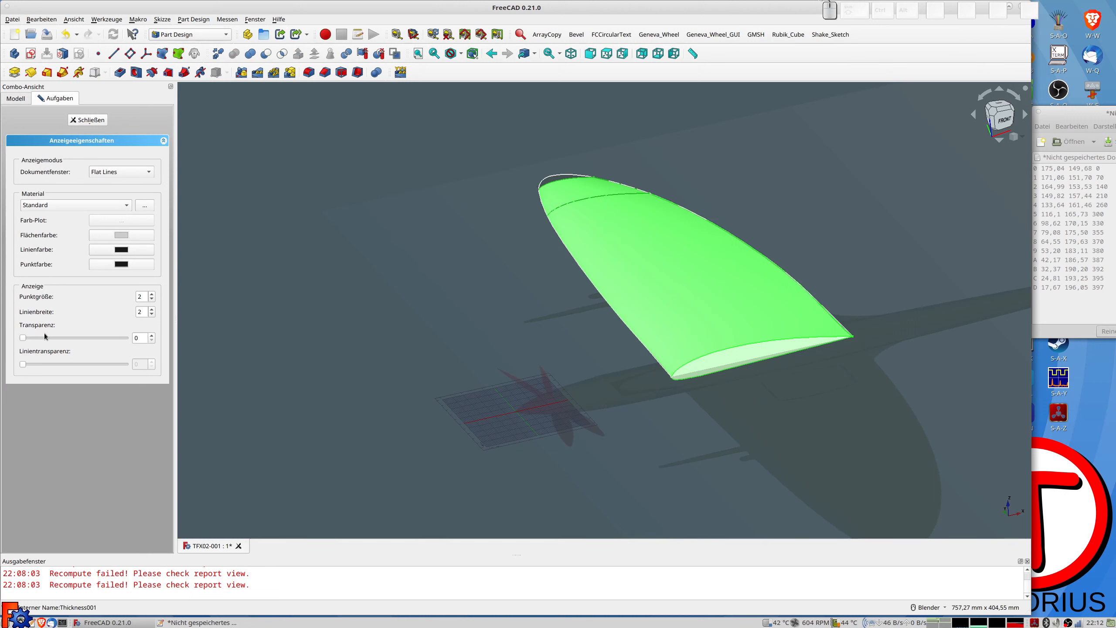
left_click_drag(25, 338, 109, 345)
left_click(336, 239)
key("2")
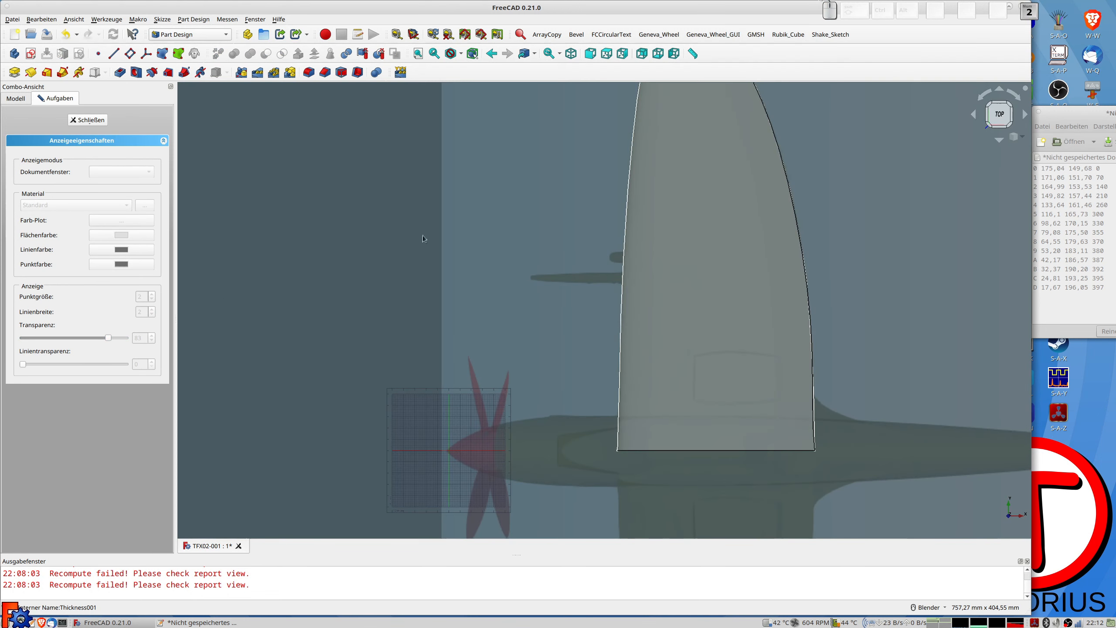
scroll(423, 239, "down", 5)
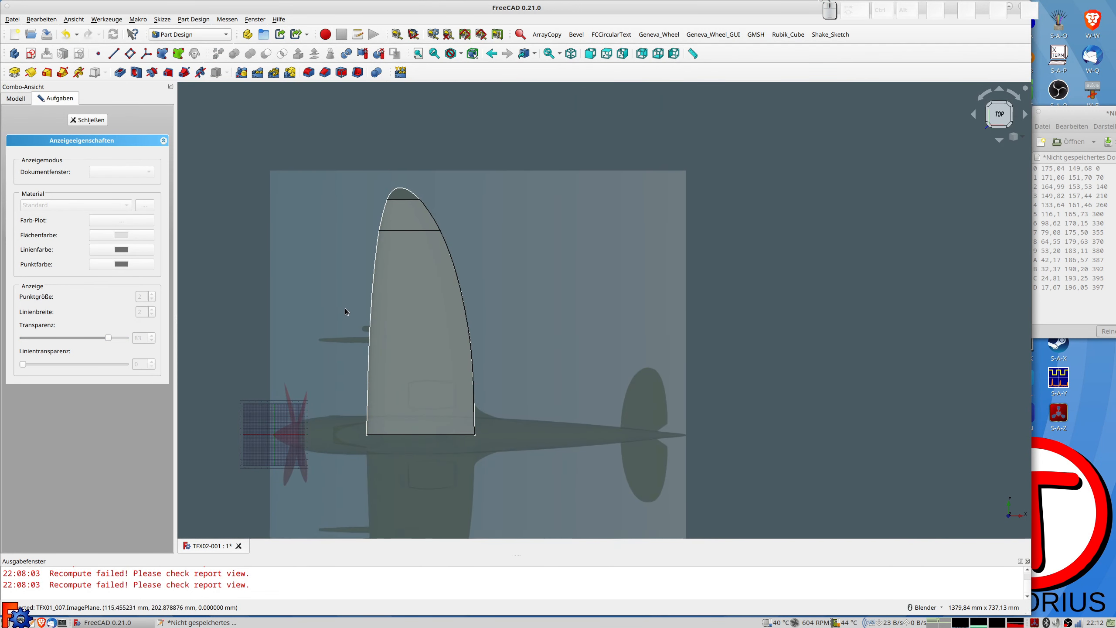
scroll(346, 312, "down", 2)
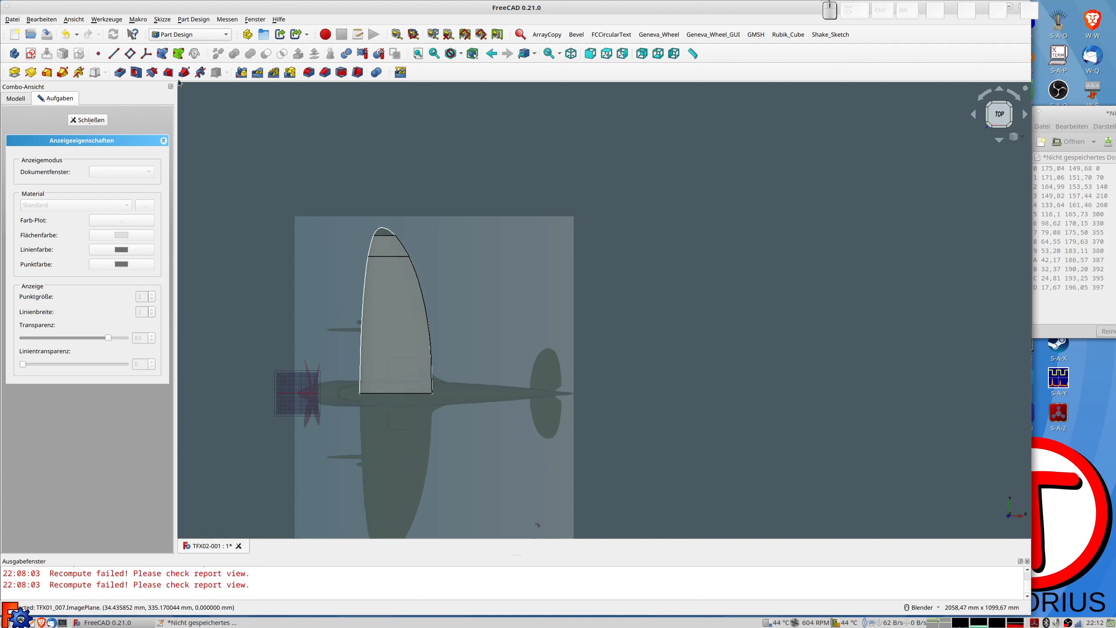
left_click(88, 120)
Step: Create a new body and name it Rippenschnitt
key("F2")
type("Rippenschnitt")
key("Return")
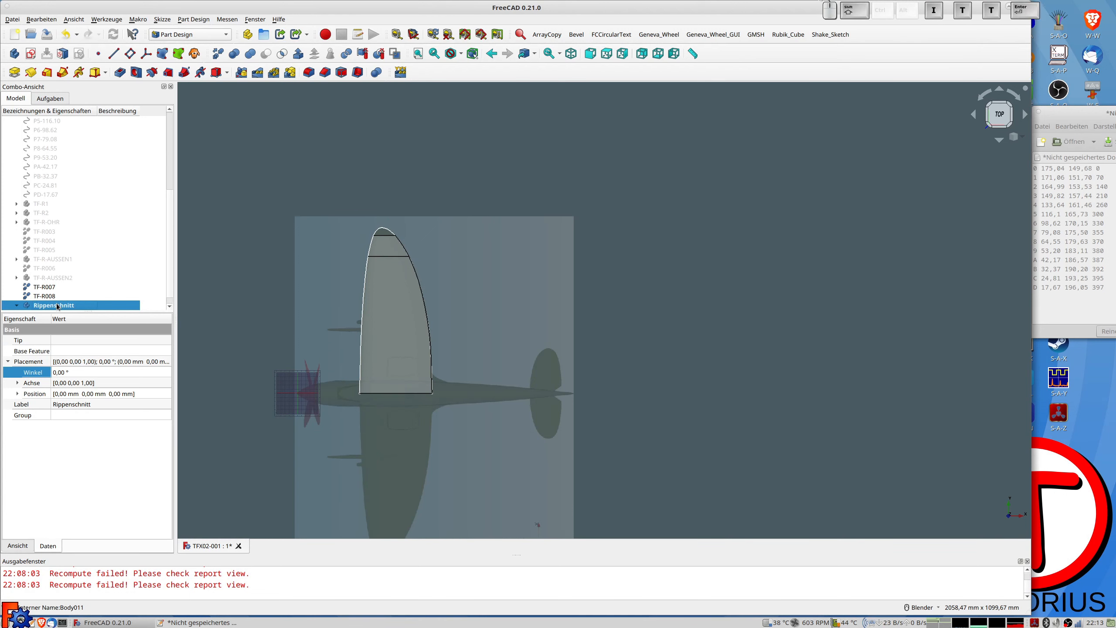
Step: Sketch a rectangle about 910 mm wide around the wing on the XY plane of the Rippenschnitt body
left_click(62, 72)
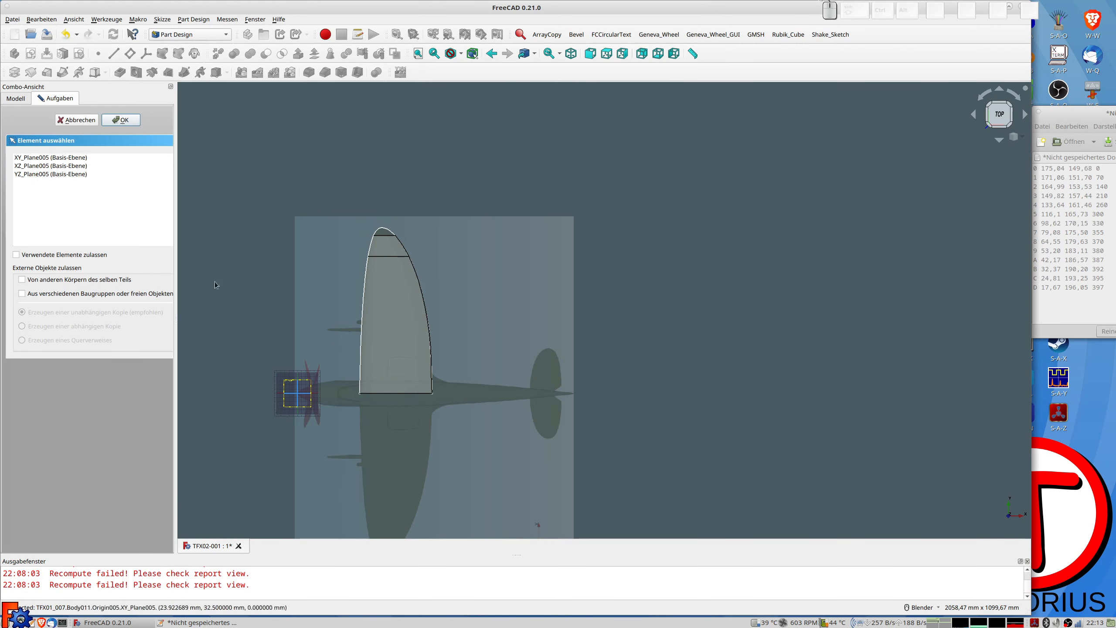
left_click(40, 157)
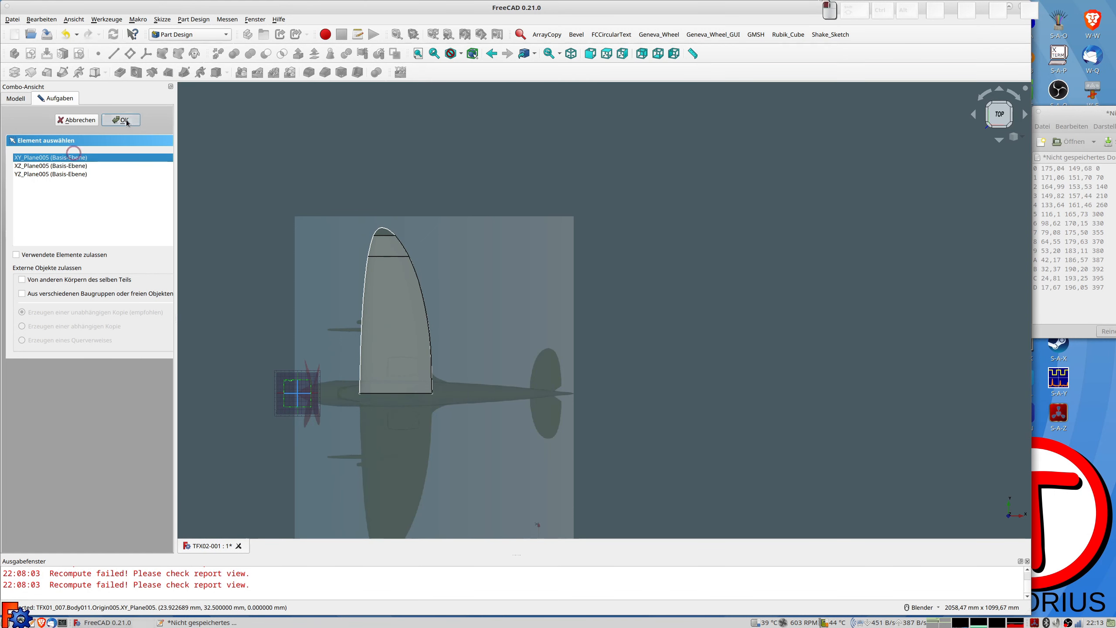
left_click(120, 119)
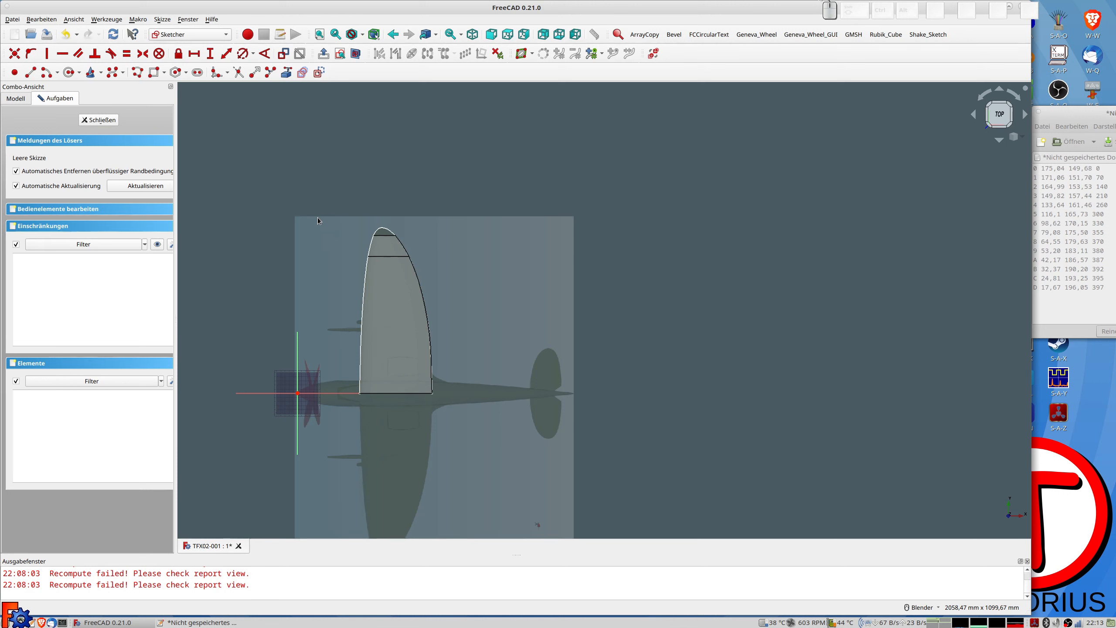
left_click(154, 72)
left_click(201, 175)
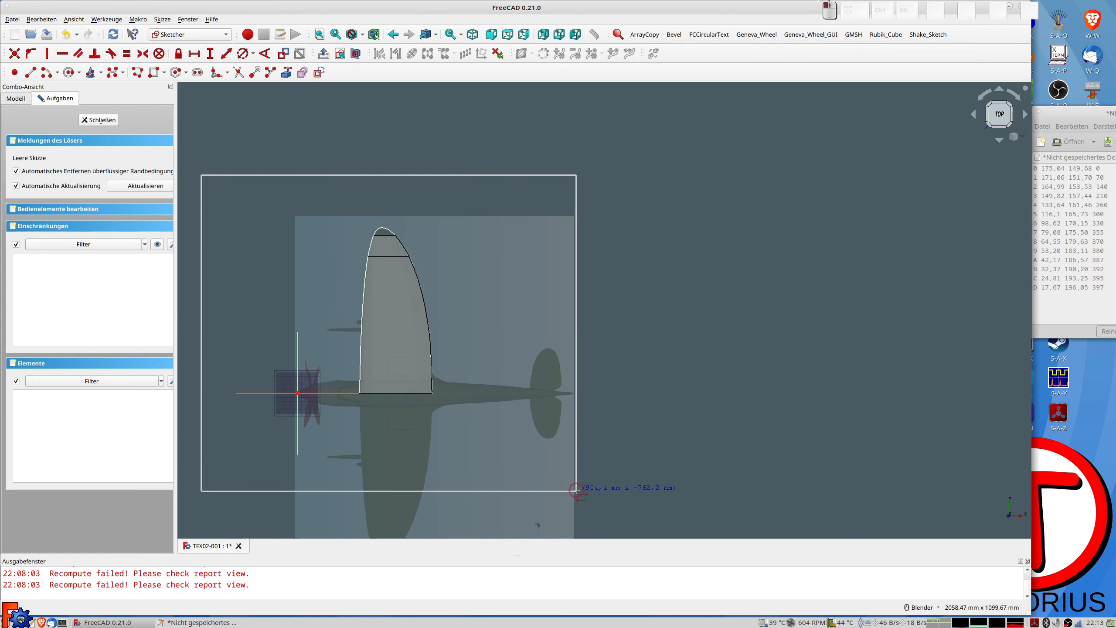
left_click(579, 526)
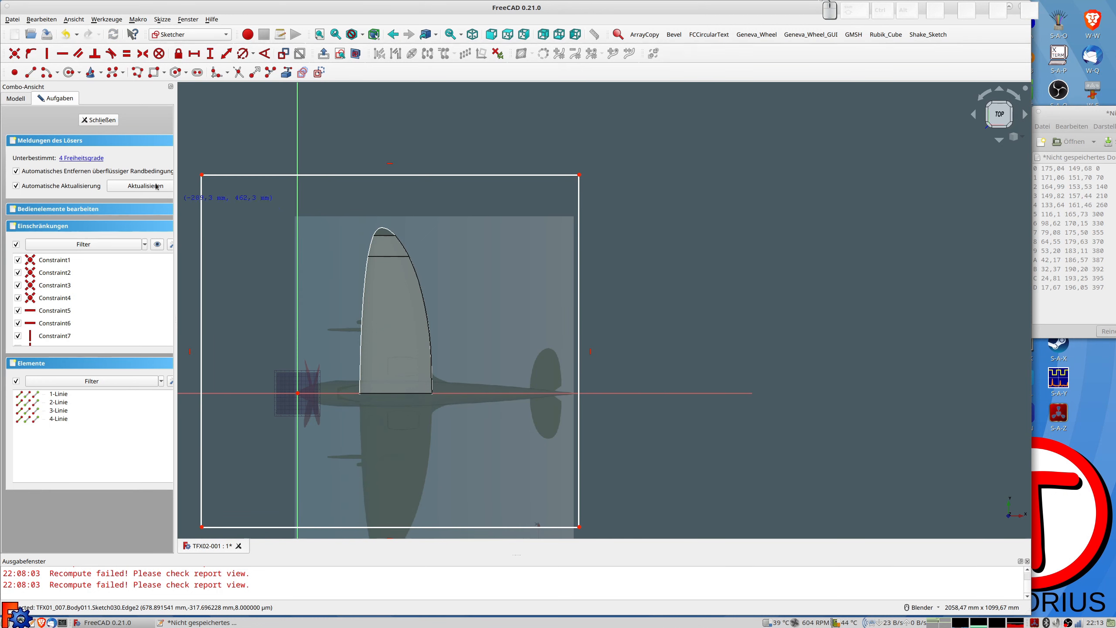
left_click(99, 119)
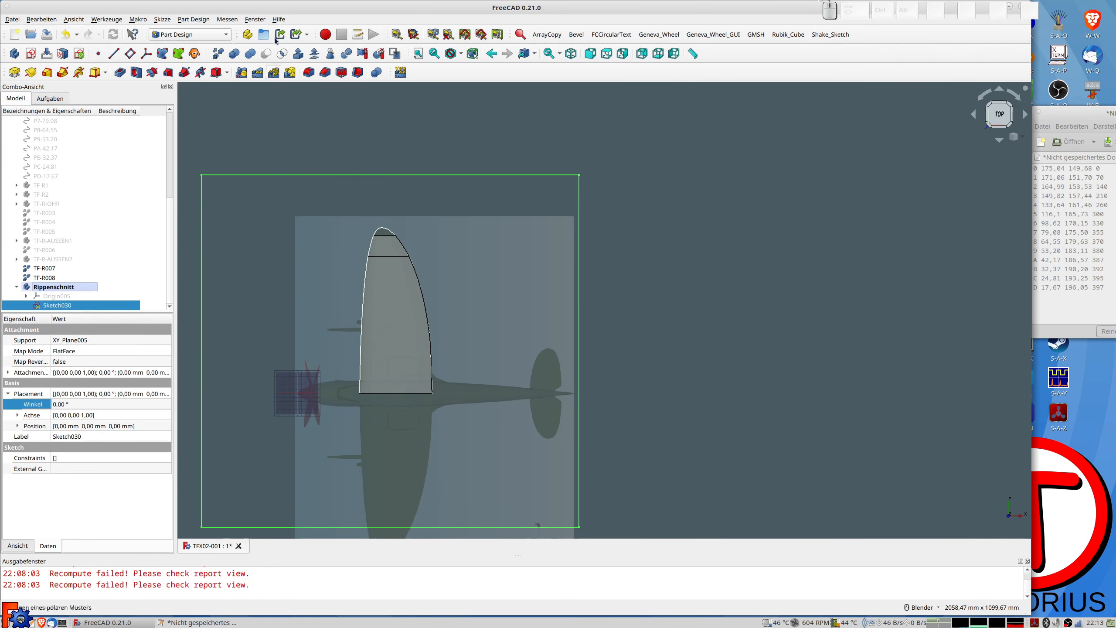
Step: Turn off the grid in the Draft workbench and return to Part Design
left_click(198, 38)
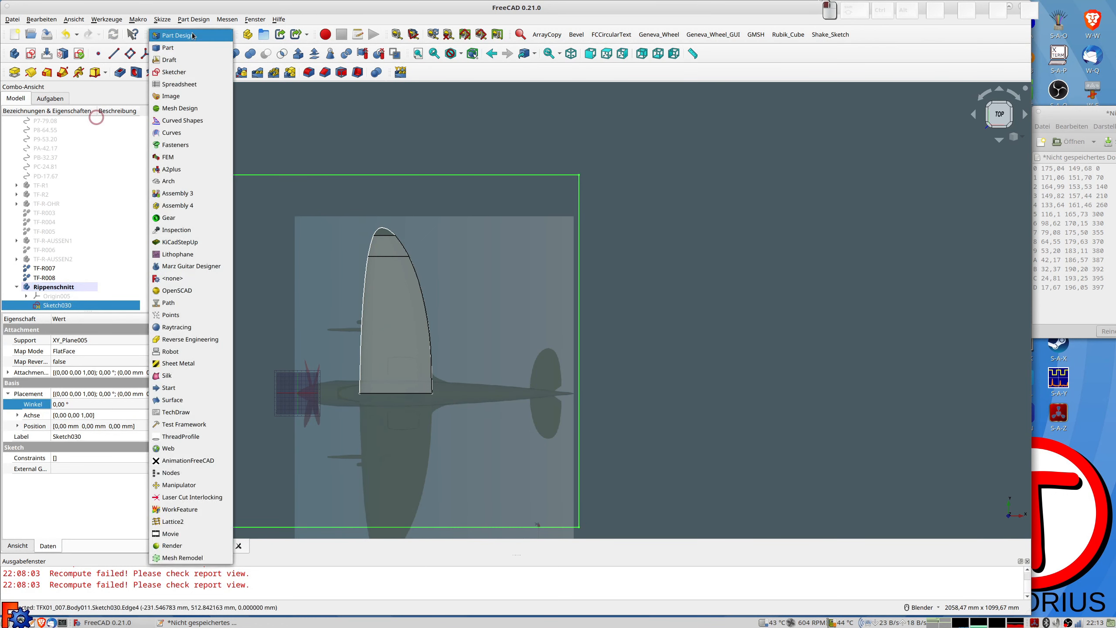
left_click(178, 60)
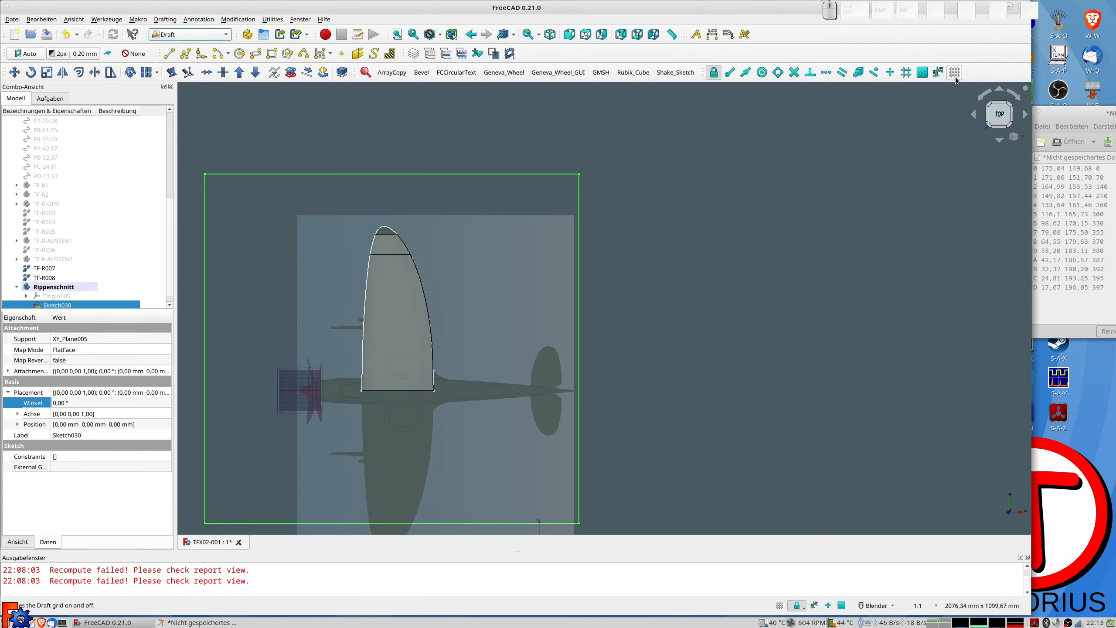
left_click(955, 72)
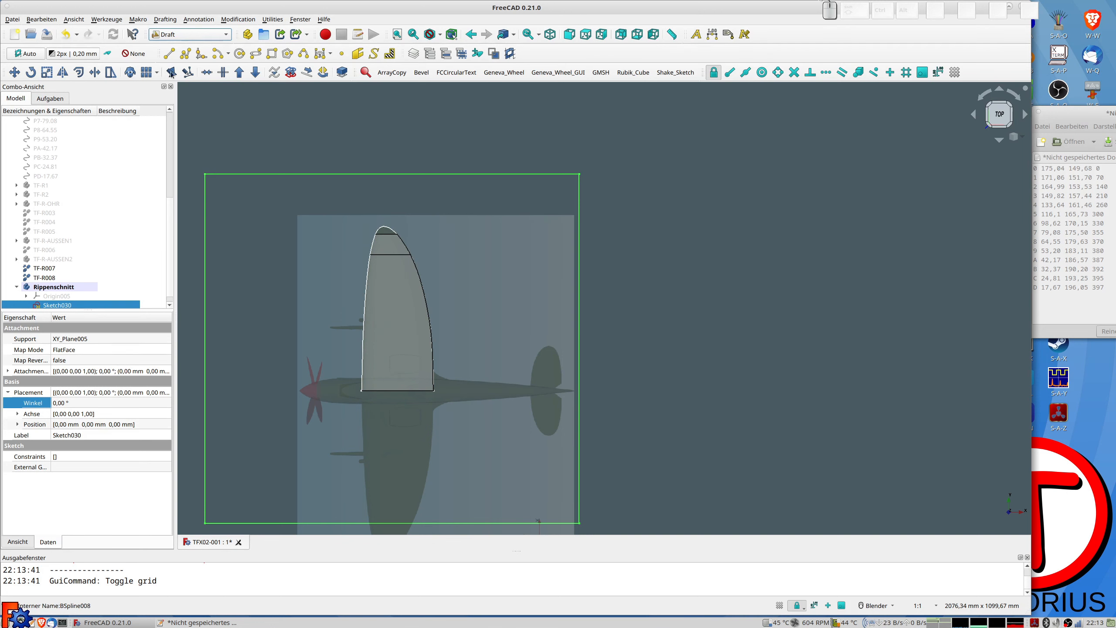
left_click(182, 35)
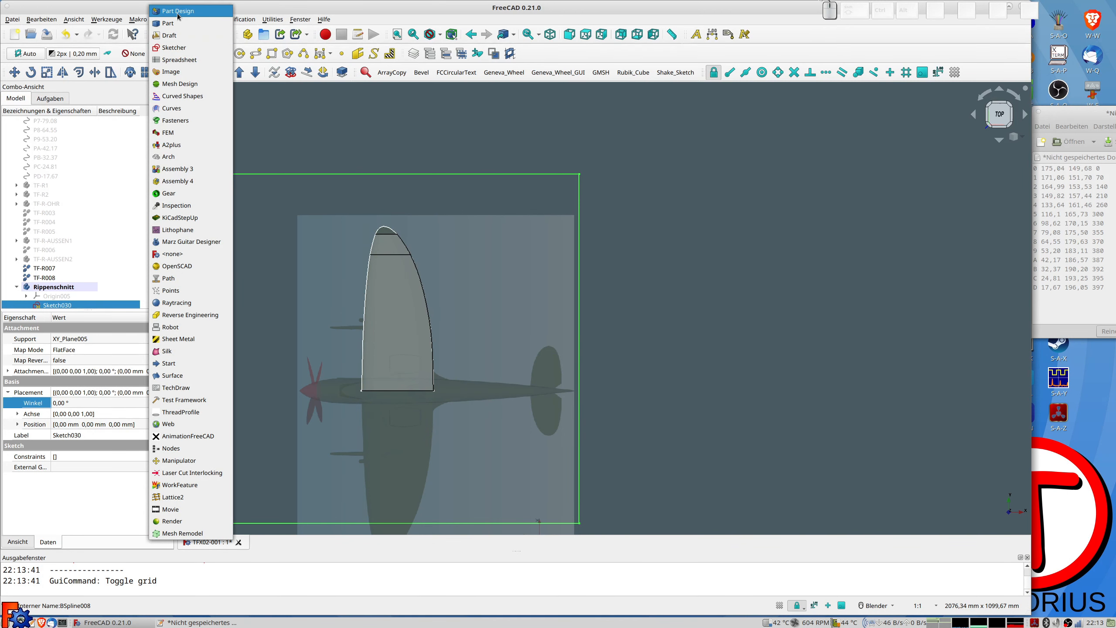
left_click(177, 11)
Step: Pad the rectangle sketch 0.5 mm in the reversed direction
left_click(66, 141)
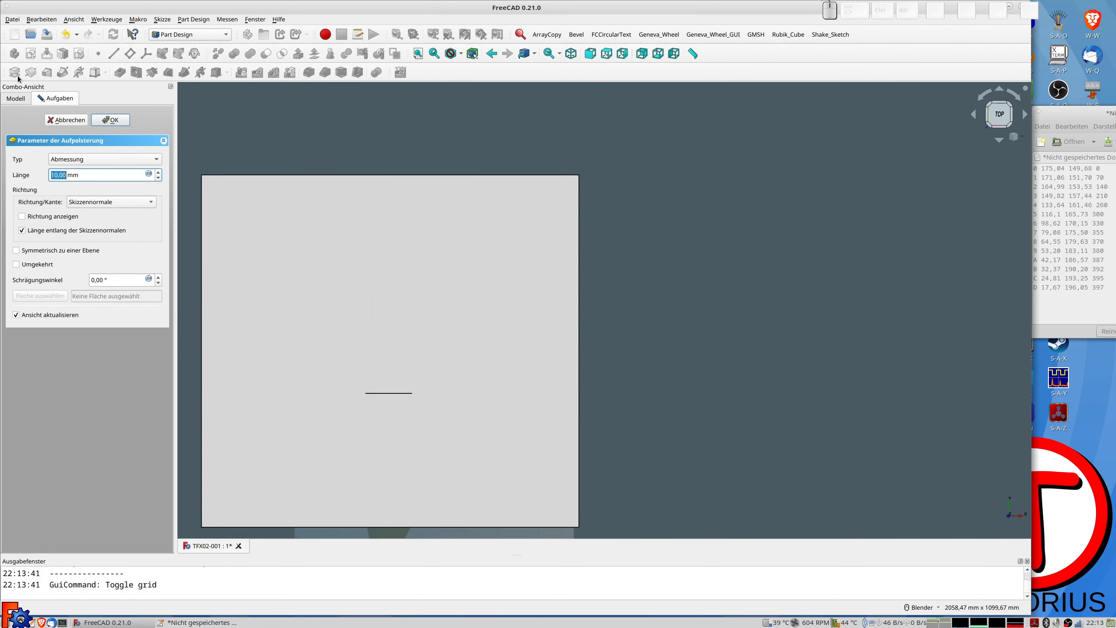
left_click(27, 265)
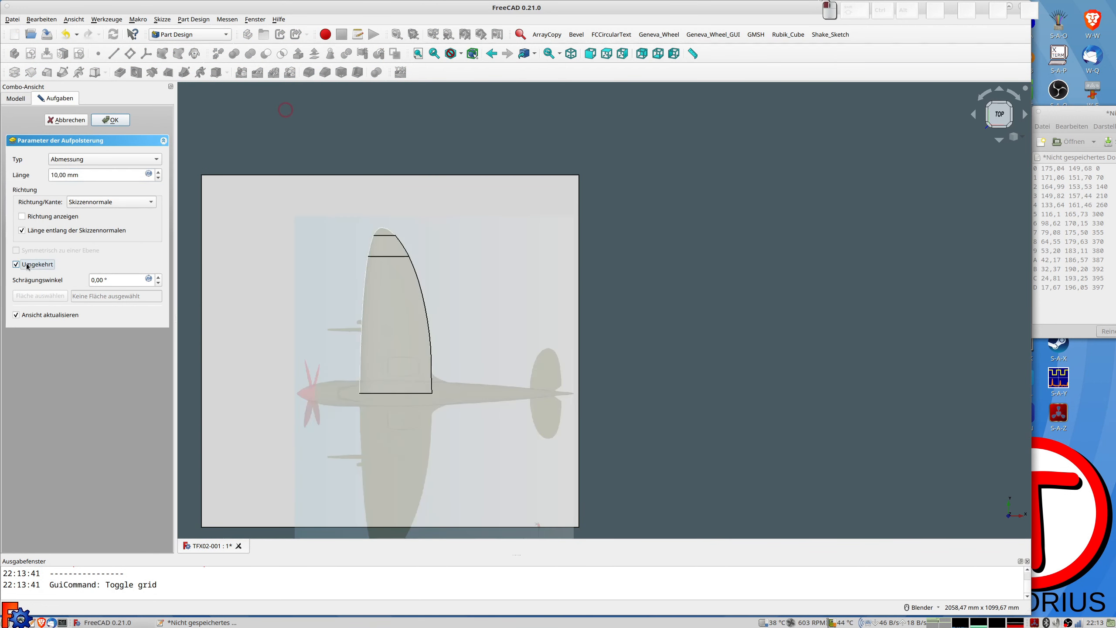
type("0,5")
key("Return")
scroll(385, 388, "down", 2)
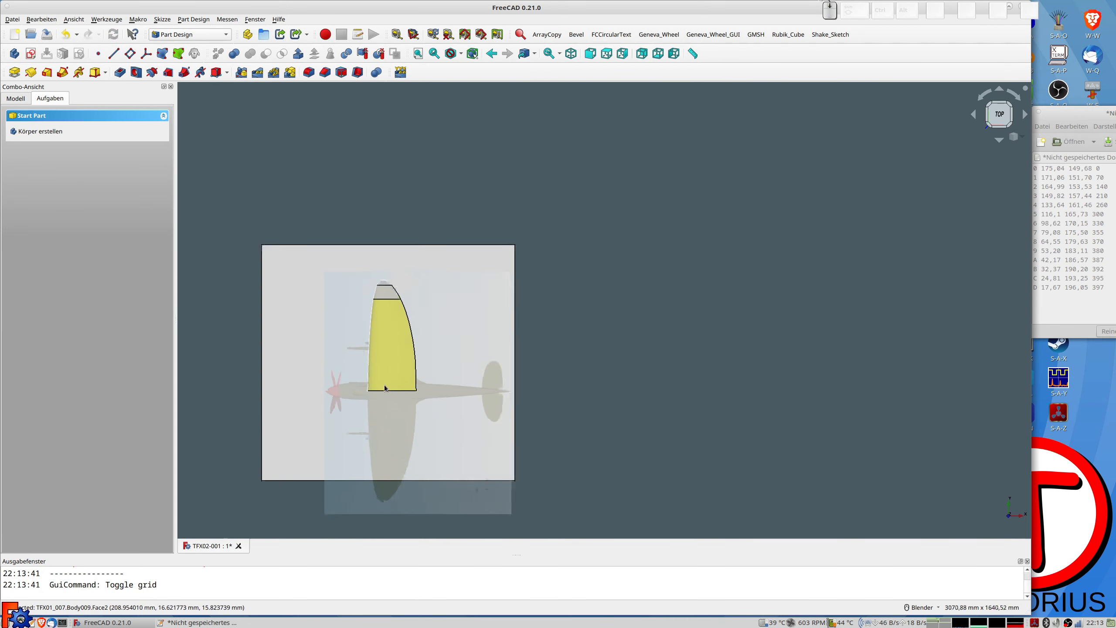
scroll(385, 388, "down", 1)
scroll(385, 388, "up", 2)
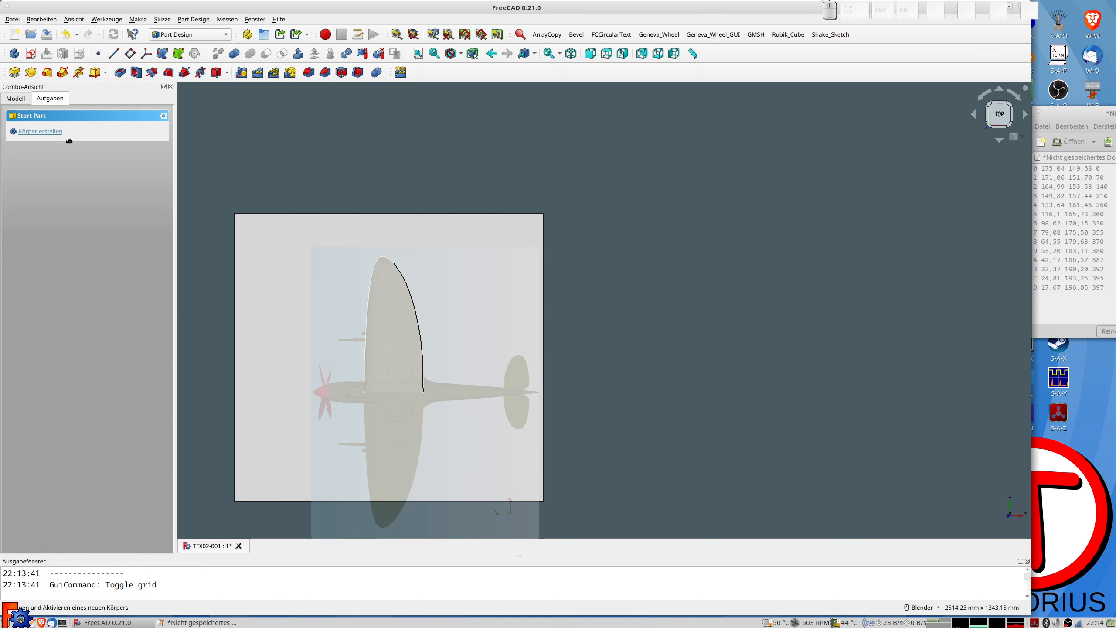
left_click(30, 53)
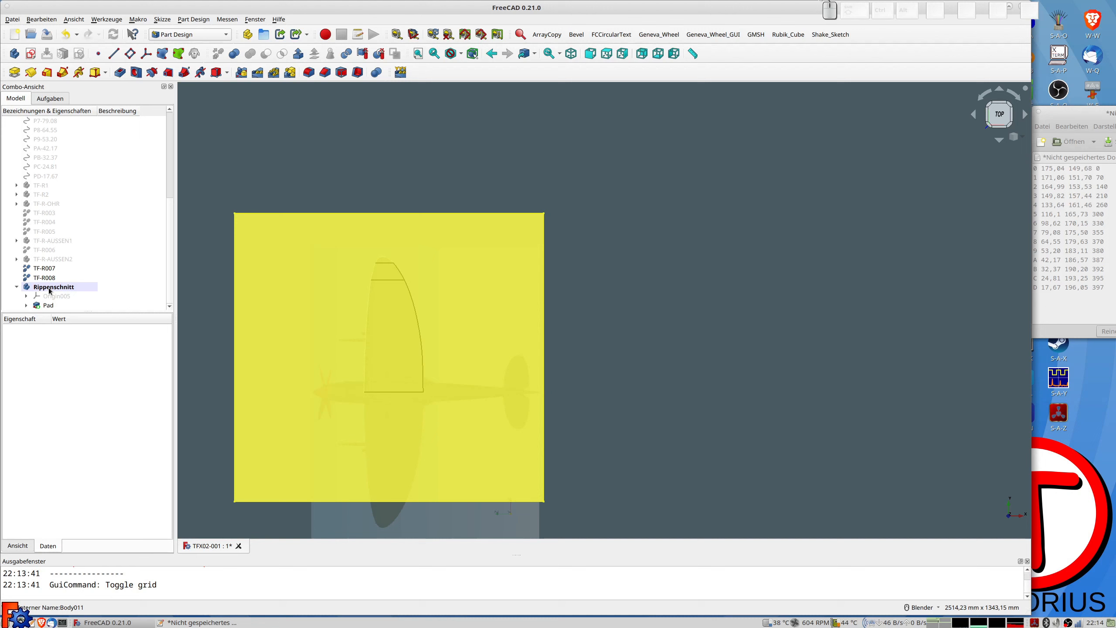
Step: Start a sketch on the XY plane of the Rippenschnitt body and draw a circle about 224 mm in diameter around the aircraft's nose
left_click(30, 53)
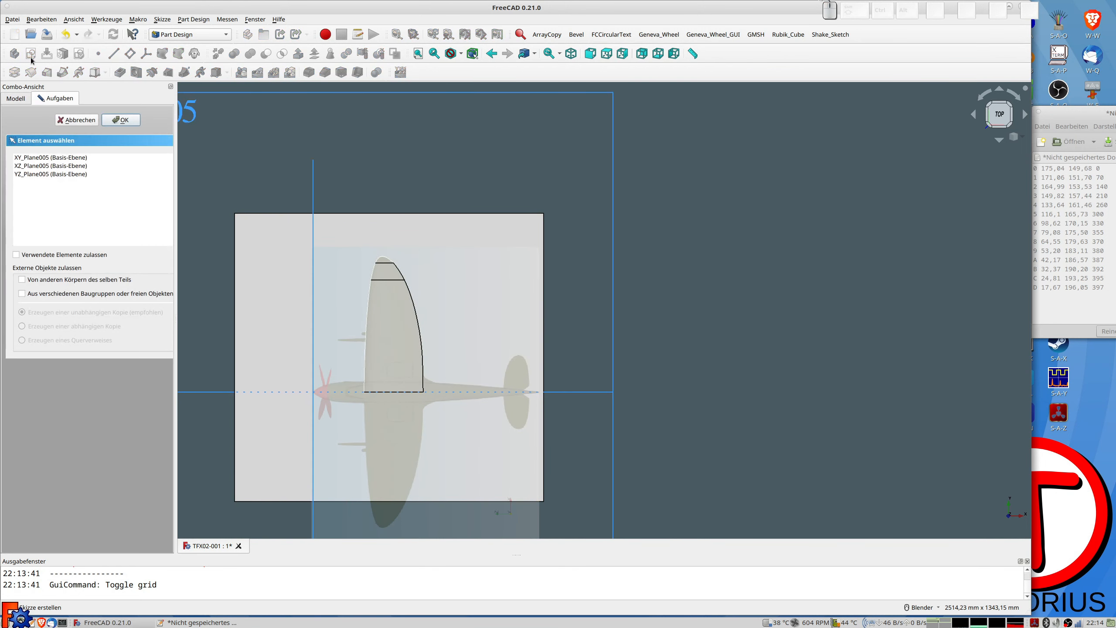
left_click(33, 157)
left_click(121, 119)
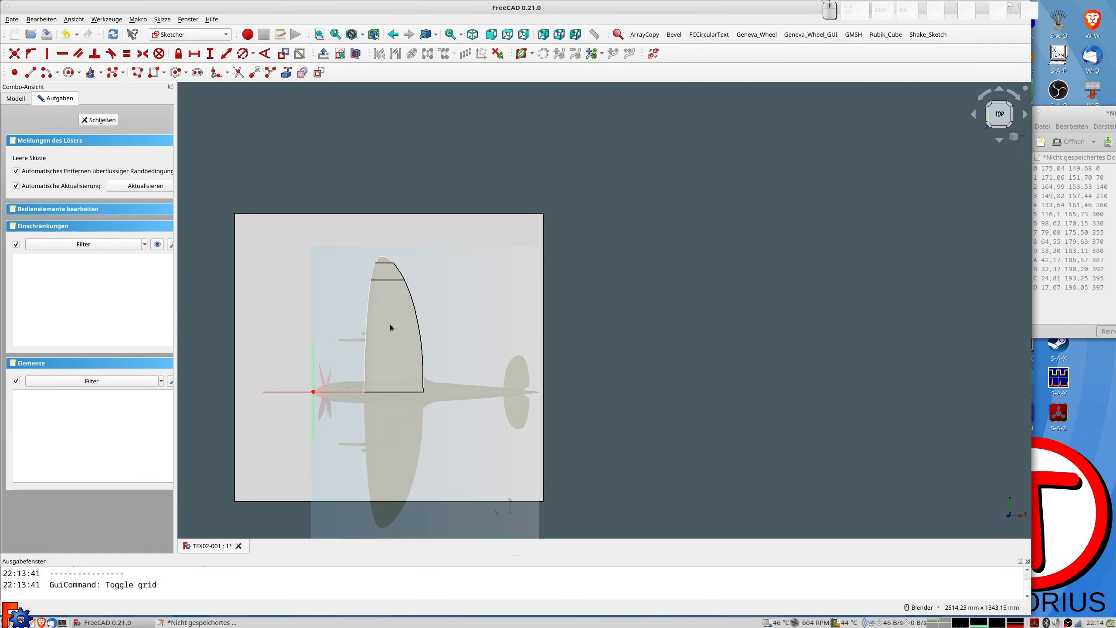
scroll(383, 413, "up", 5)
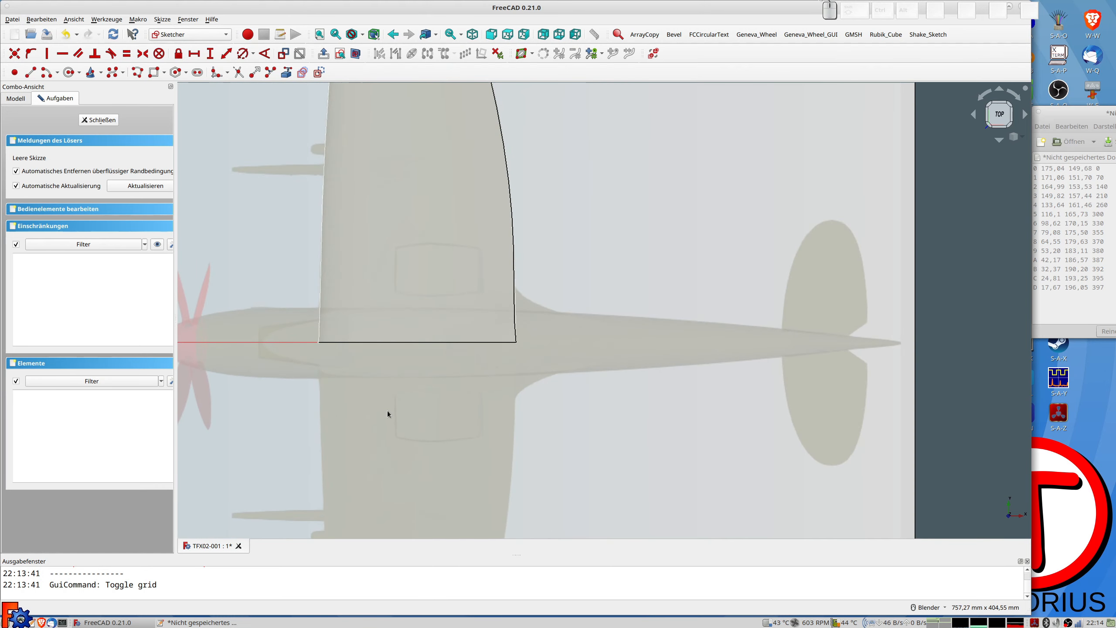
scroll(350, 396, "down", 3)
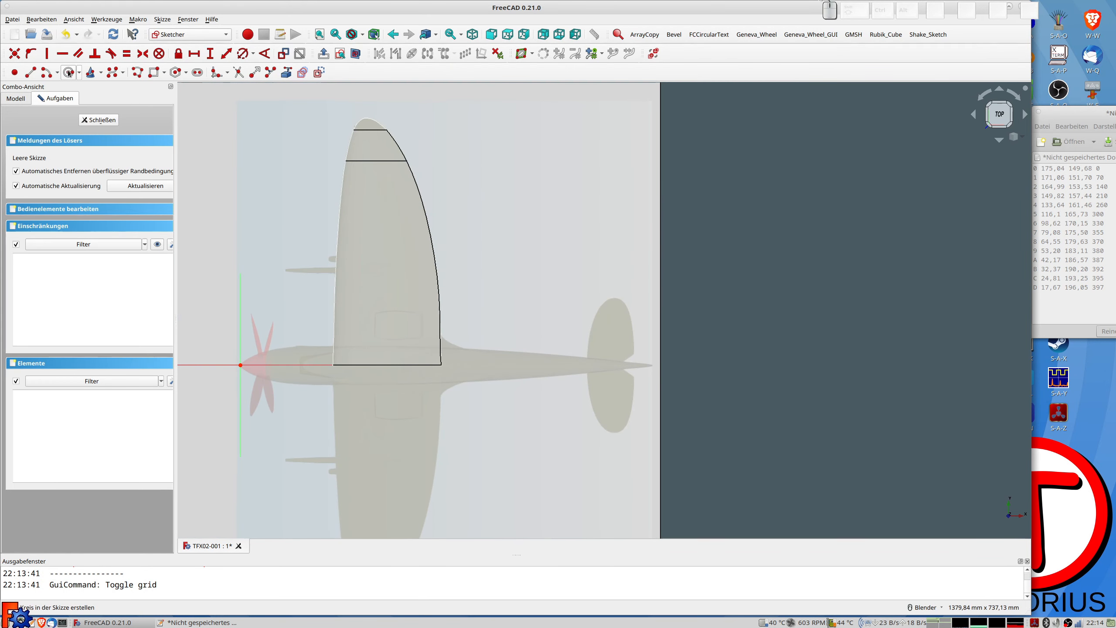
left_click(290, 398)
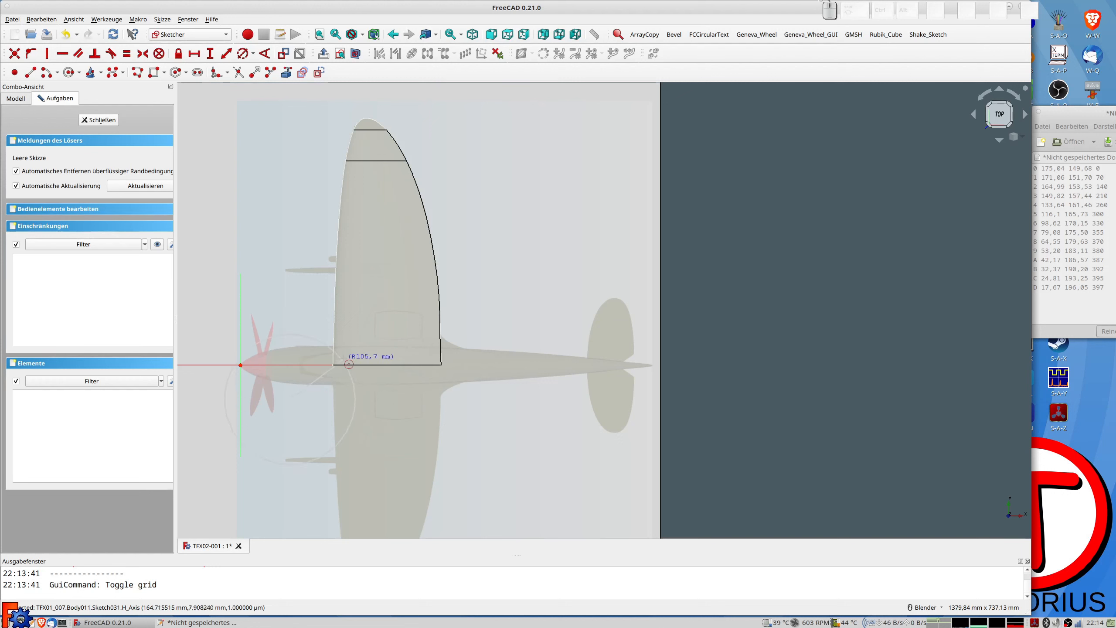
left_click(349, 359)
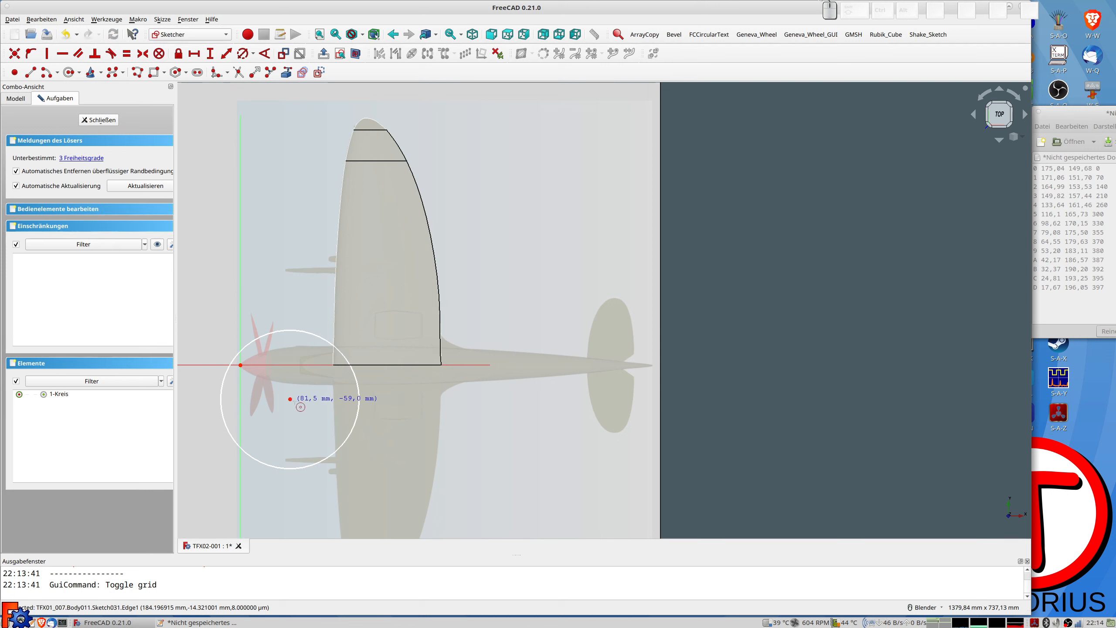
right_click(368, 391)
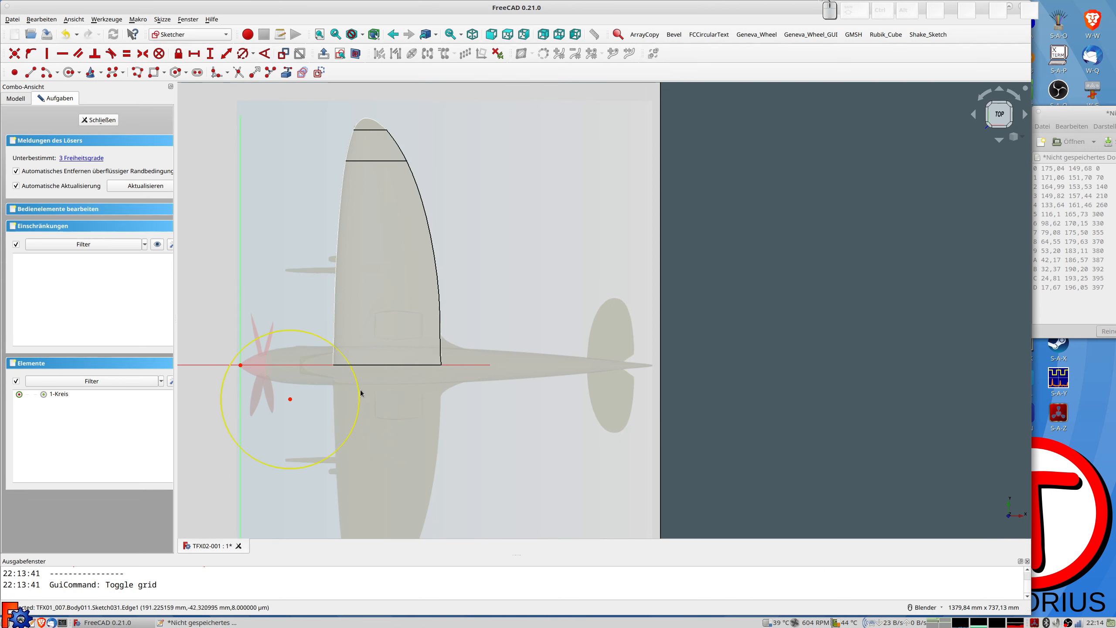
Step: Constrain the circle's diameter to 230 mm and shift its centre slightly
left_click(359, 396)
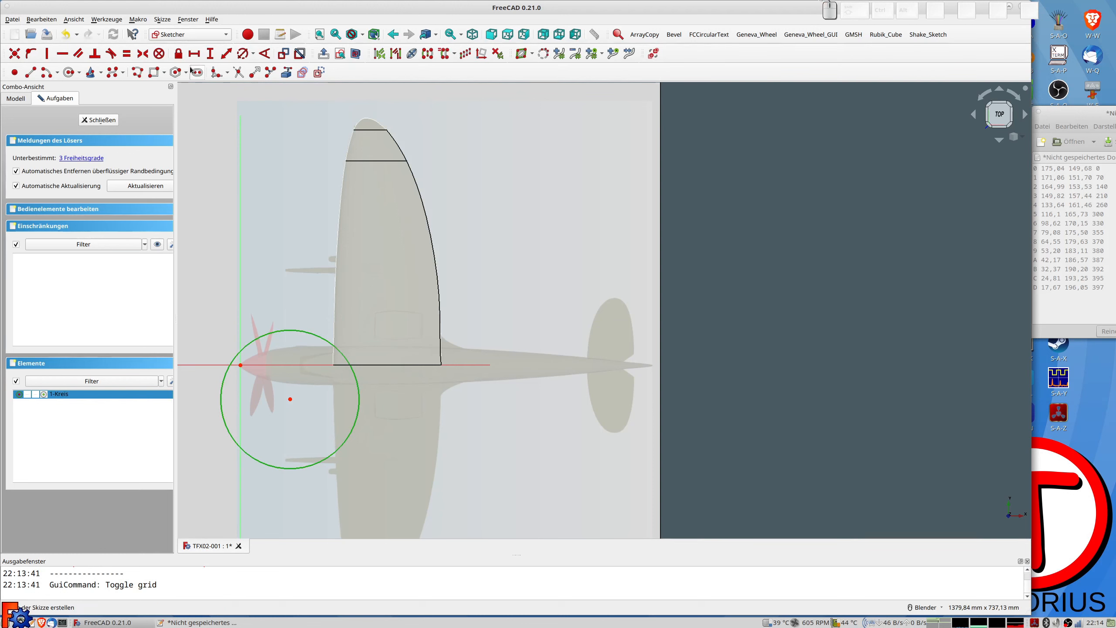
left_click(244, 54)
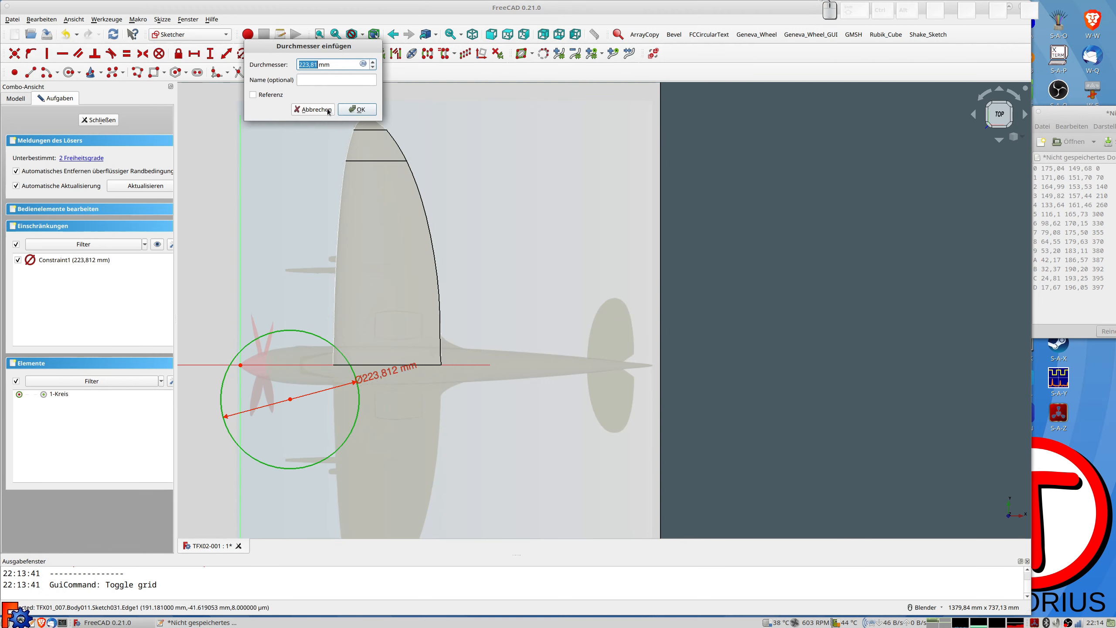
type("230")
key("Return")
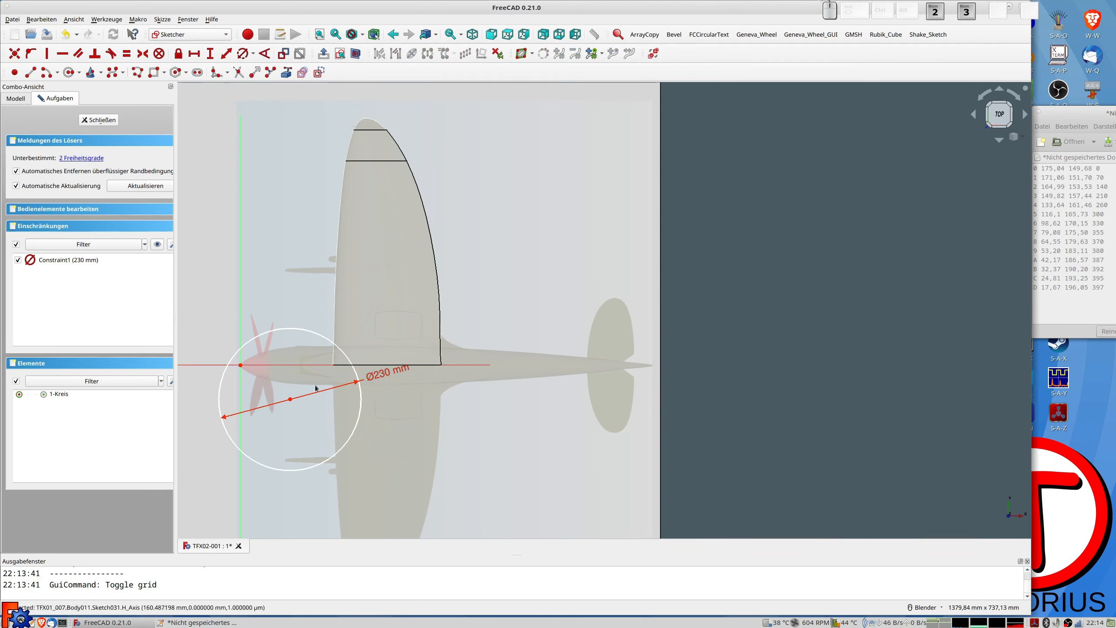
mouse_move(290, 401)
left_mouse_down()
mouse_move(283, 391)
mouse_move(289, 398)
left_mouse_up()
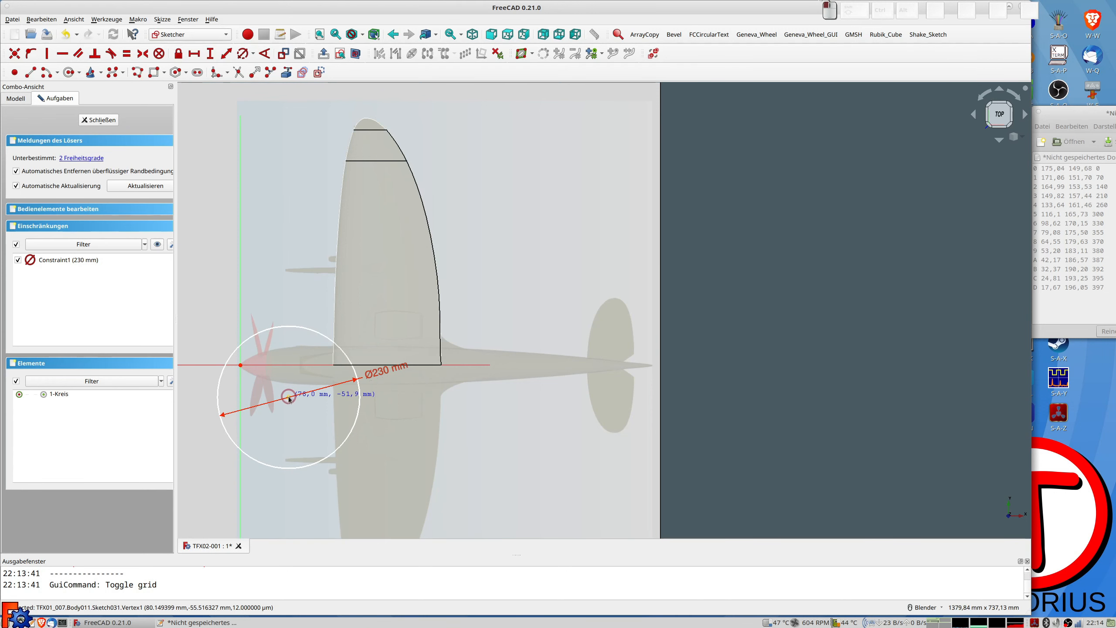
Step: Add a second circle concentric with the 230 mm one and constrain its diameter to 229,2 mm
scroll(340, 396, "up", 2)
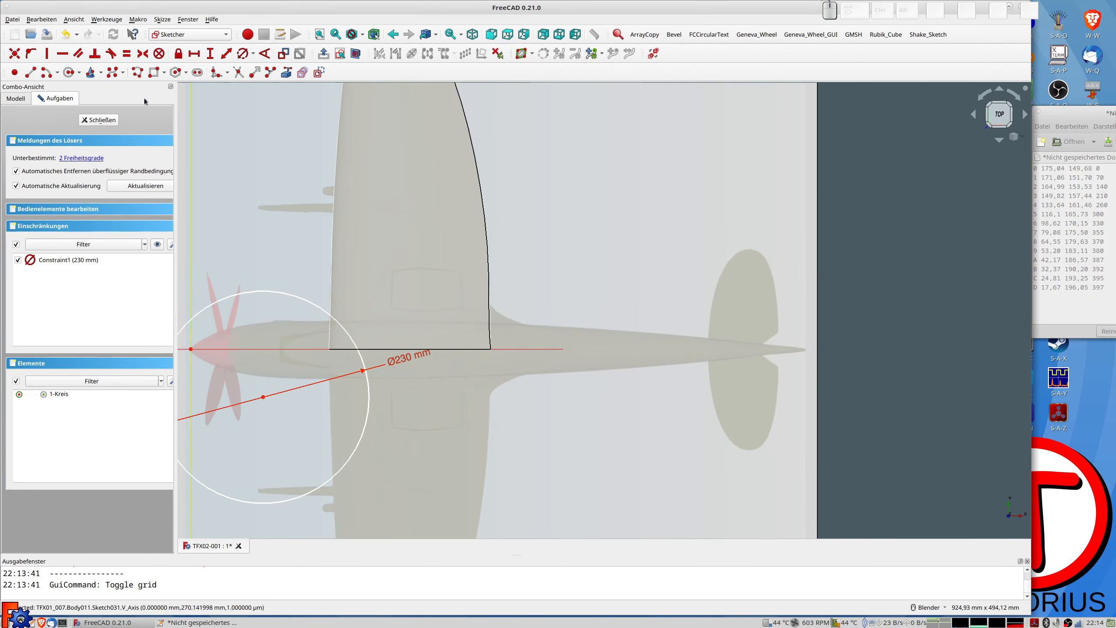
left_click(264, 397)
left_click(321, 317)
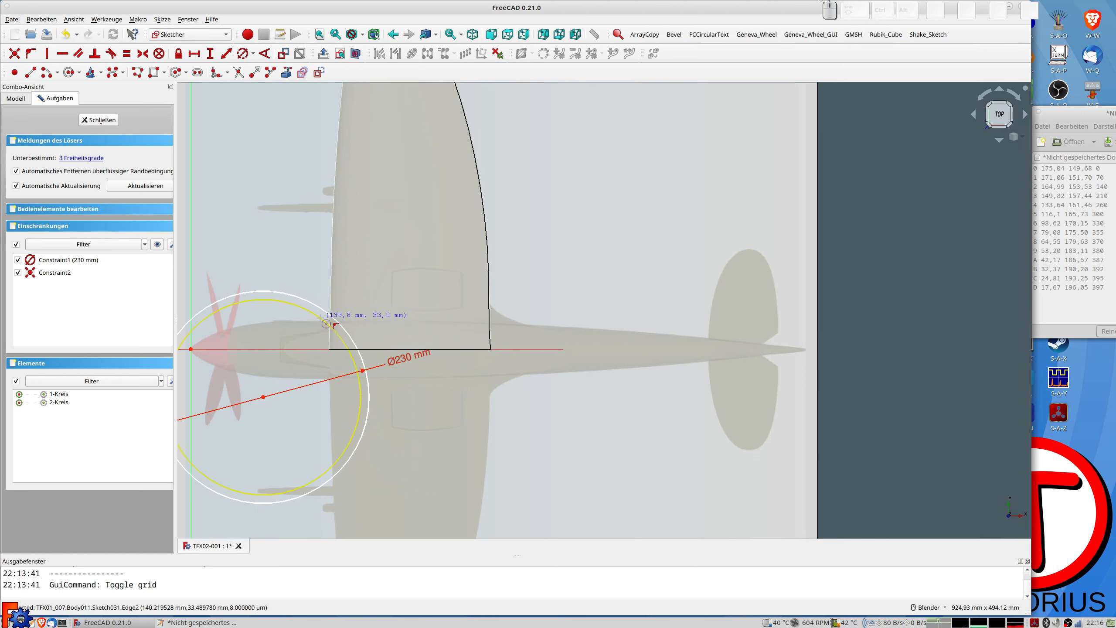
left_click(321, 318)
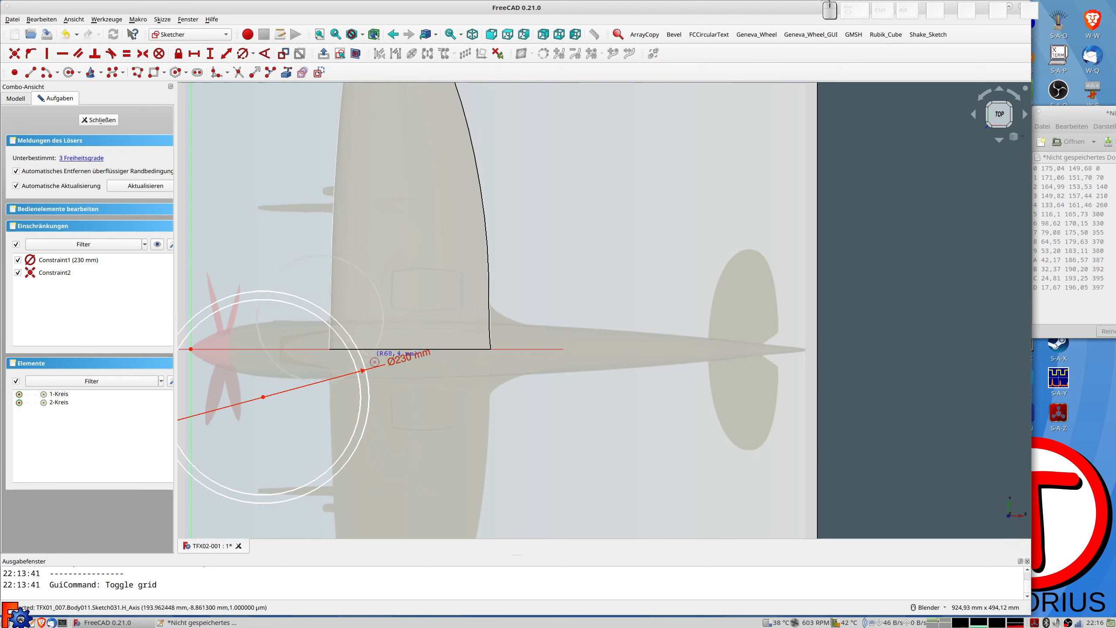
key("Escape")
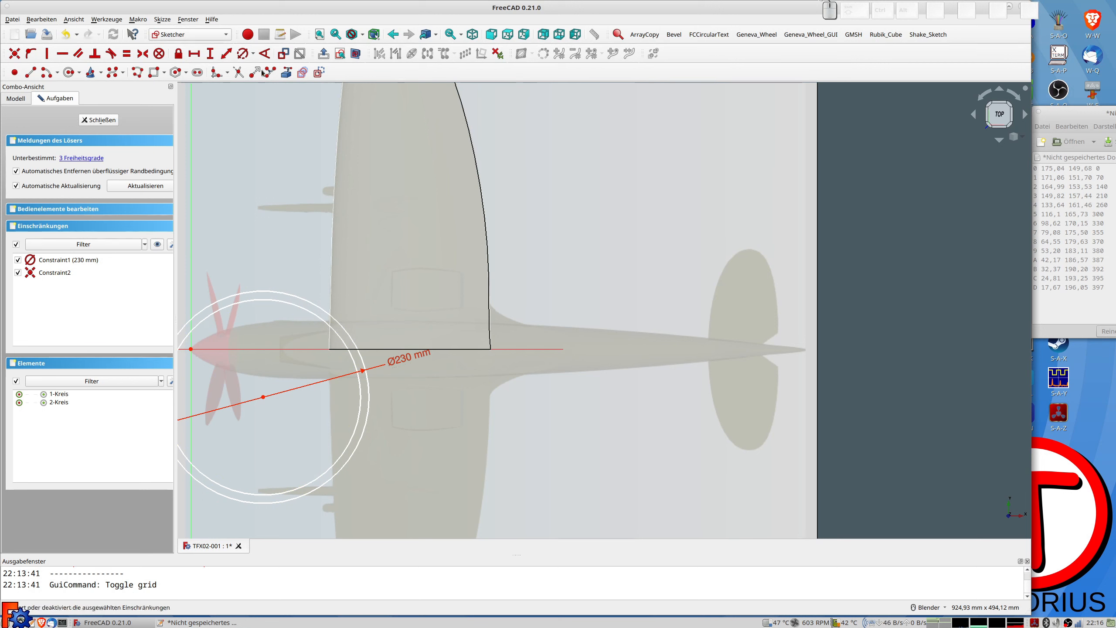
left_click(294, 306)
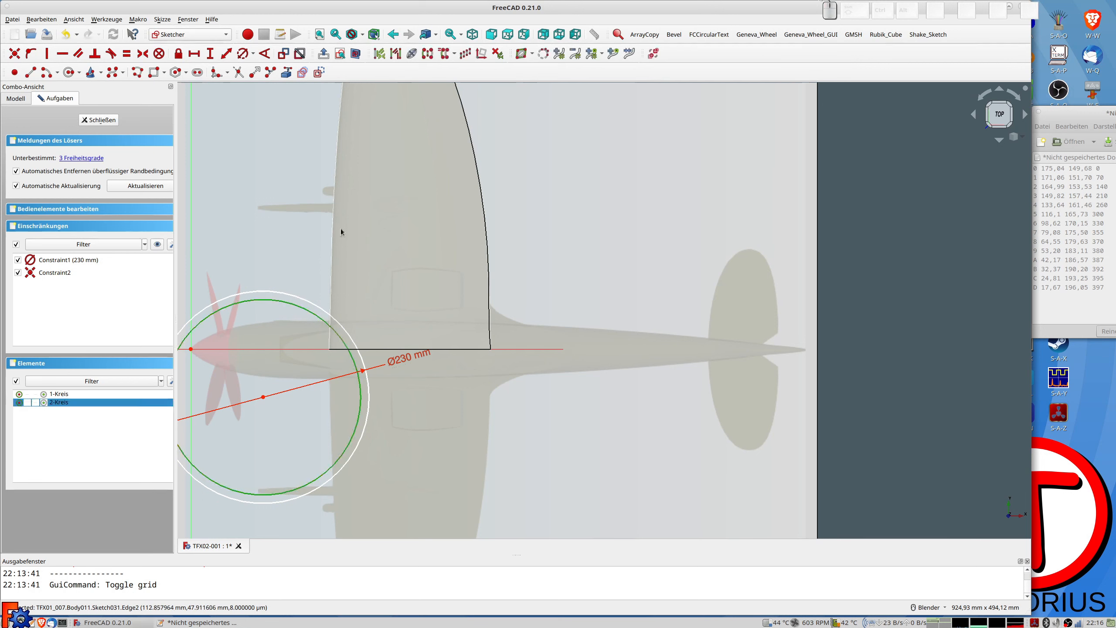
left_click(242, 54)
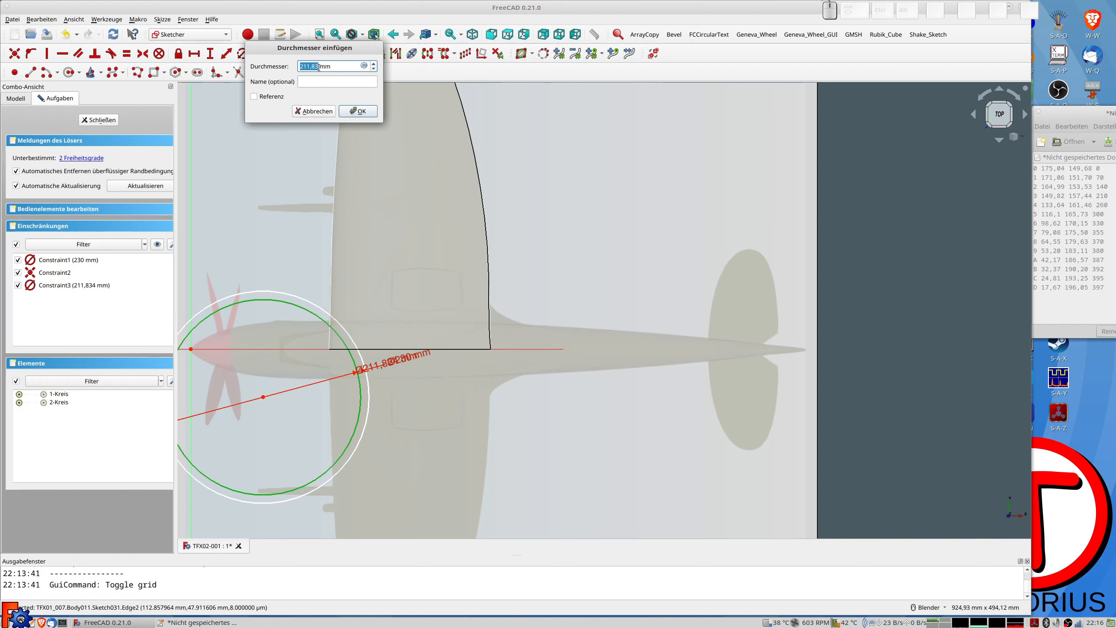
type("29")
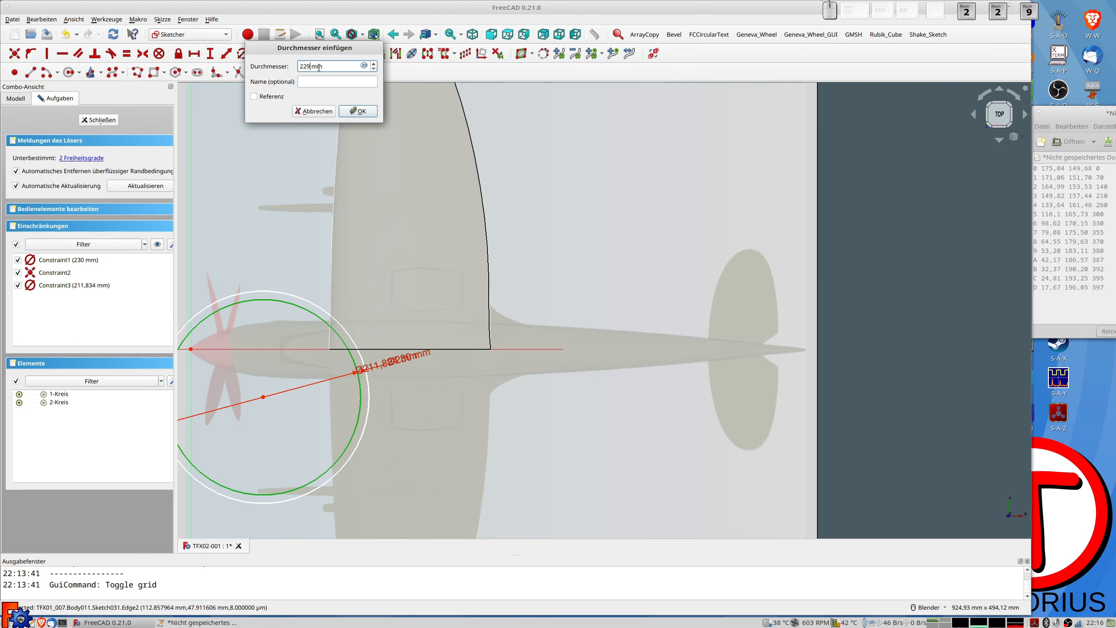
type(",2")
key("Return")
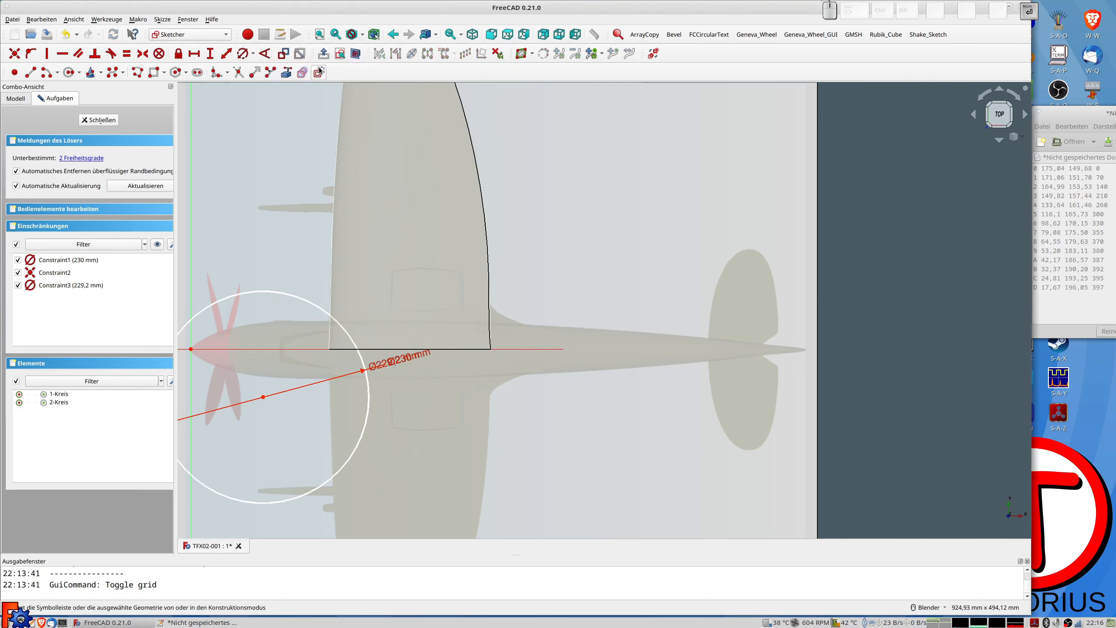
Step: Draw a larger third circle on the same centre and constrain its diameter to 310 mm
scroll(345, 382, "up", 12)
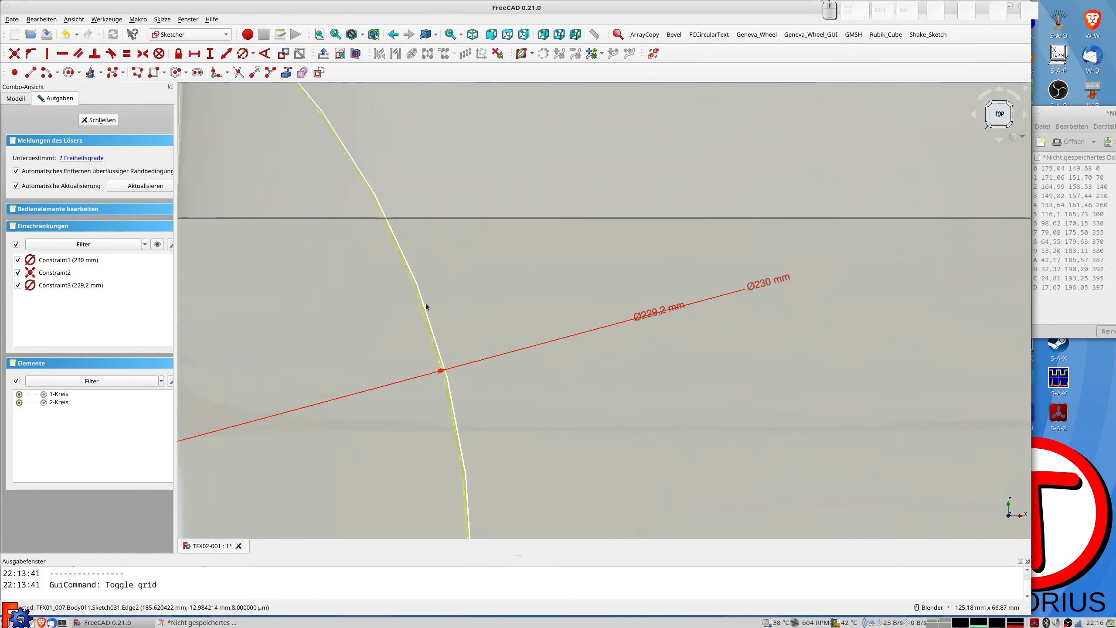
scroll(421, 303, "down", 13)
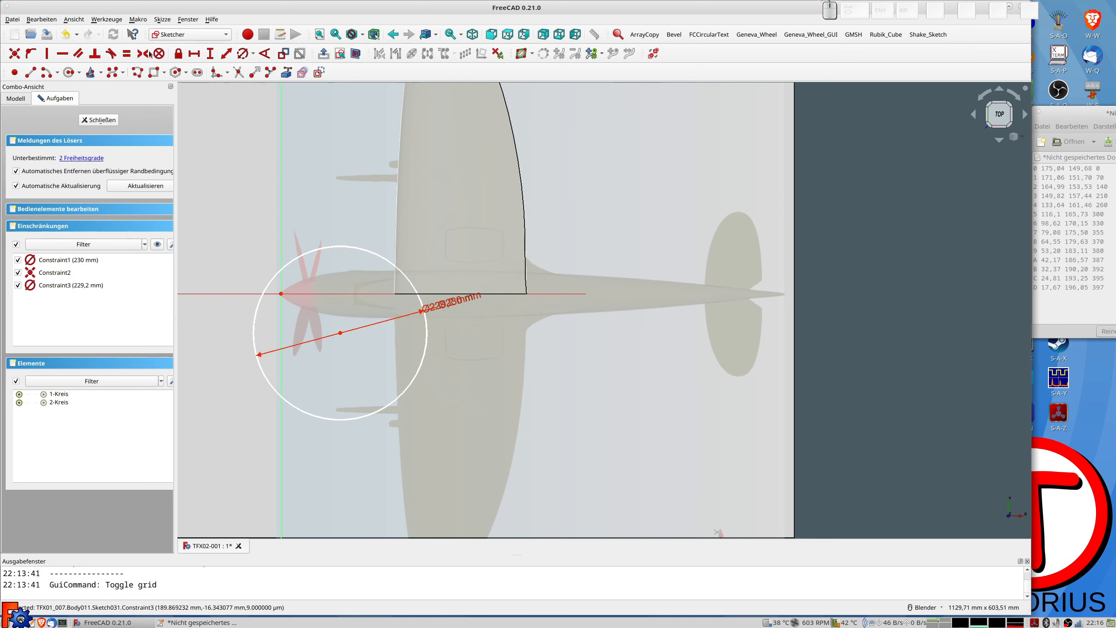
left_click(68, 72)
left_click(340, 333)
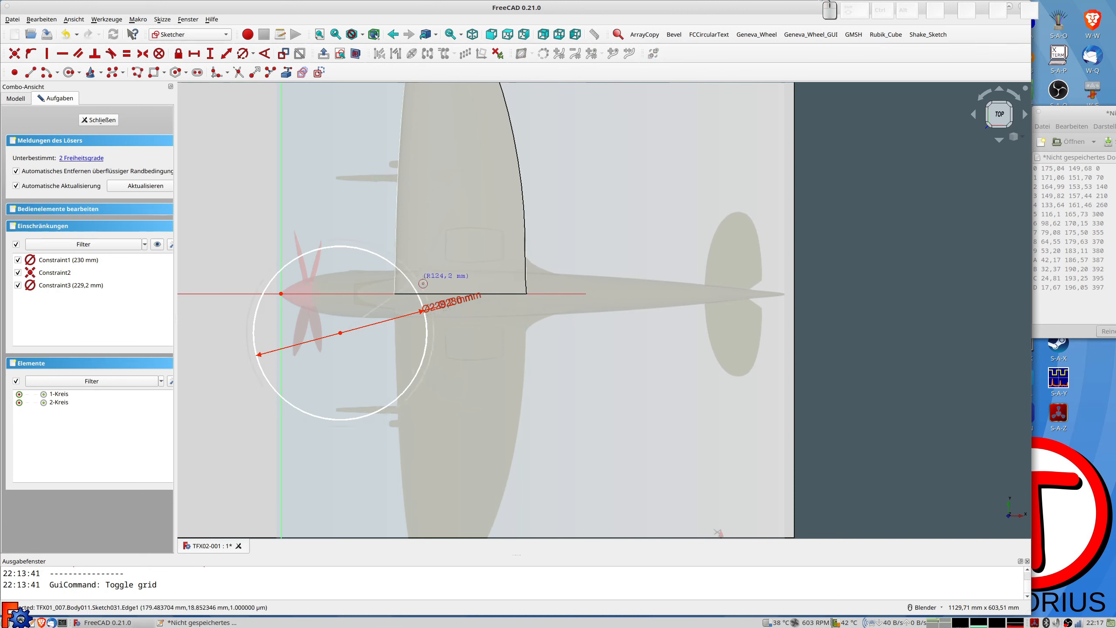
left_click(433, 259)
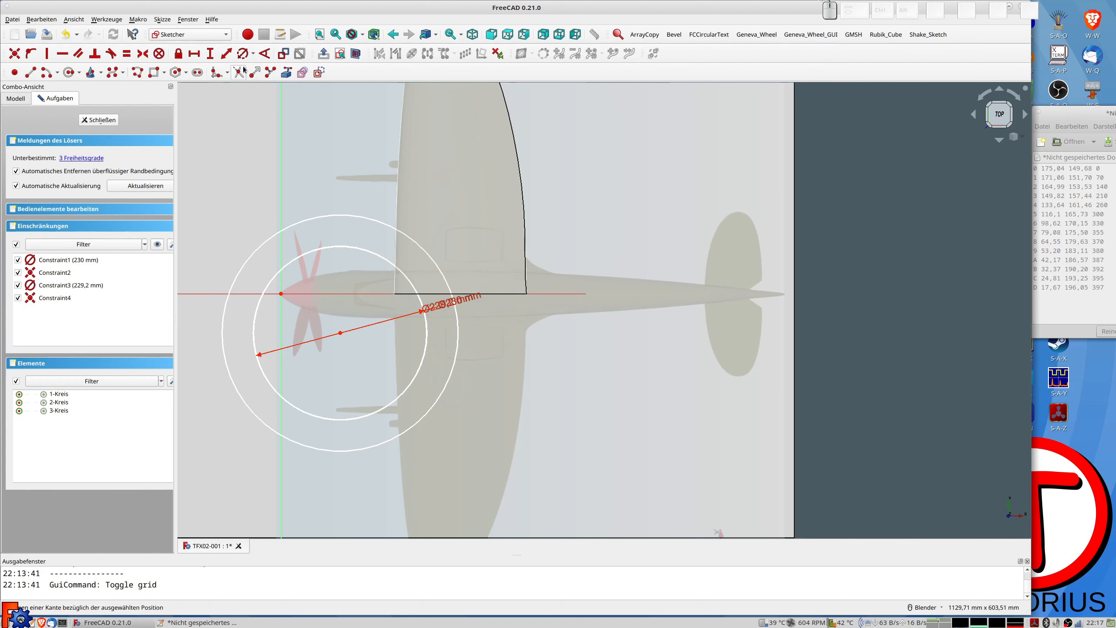
left_click(415, 244)
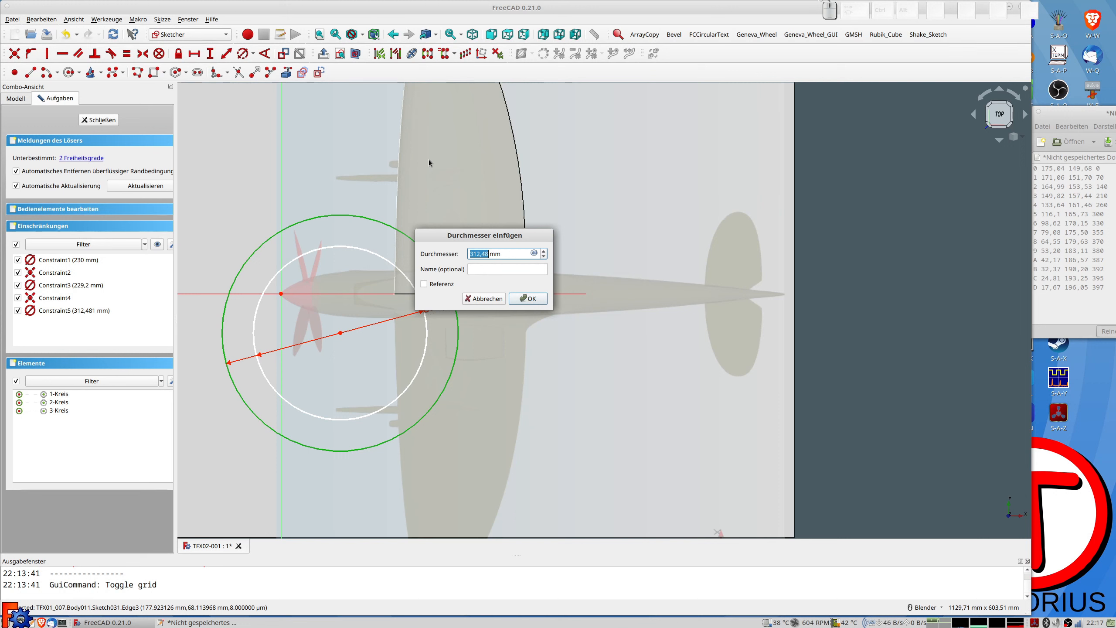
type("3110")
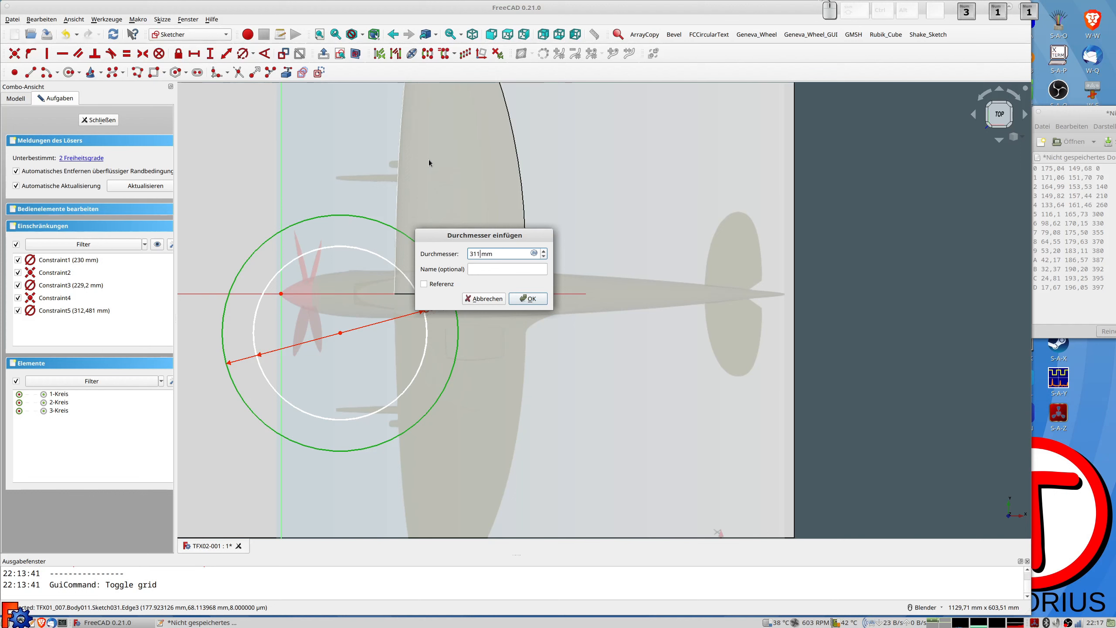
key("BackSpace")
key("BackSpace")
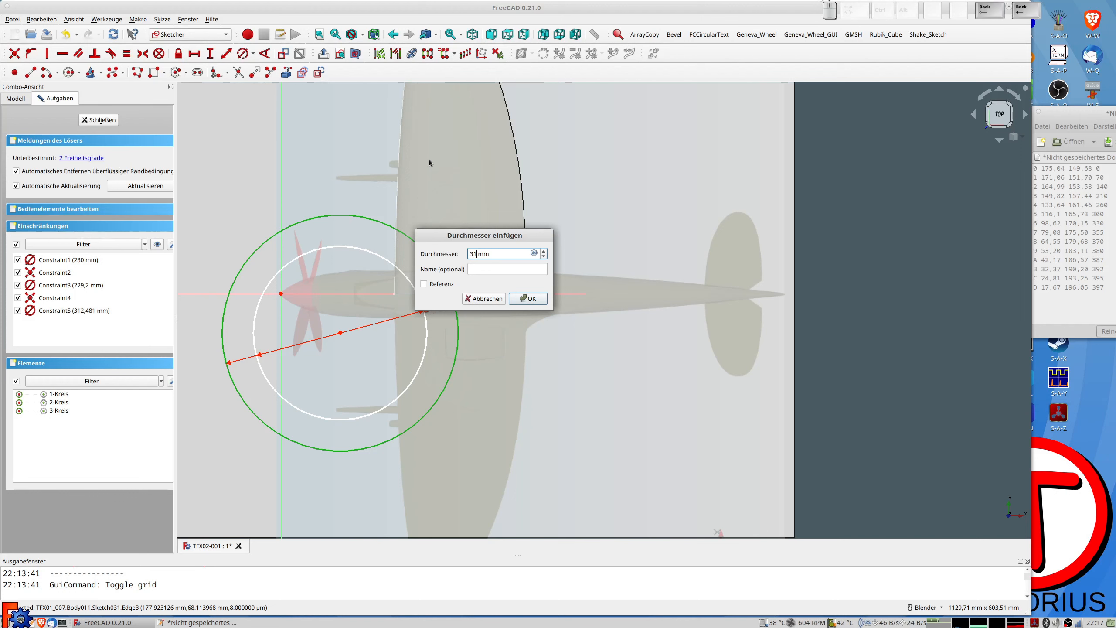
type("0")
key("Return")
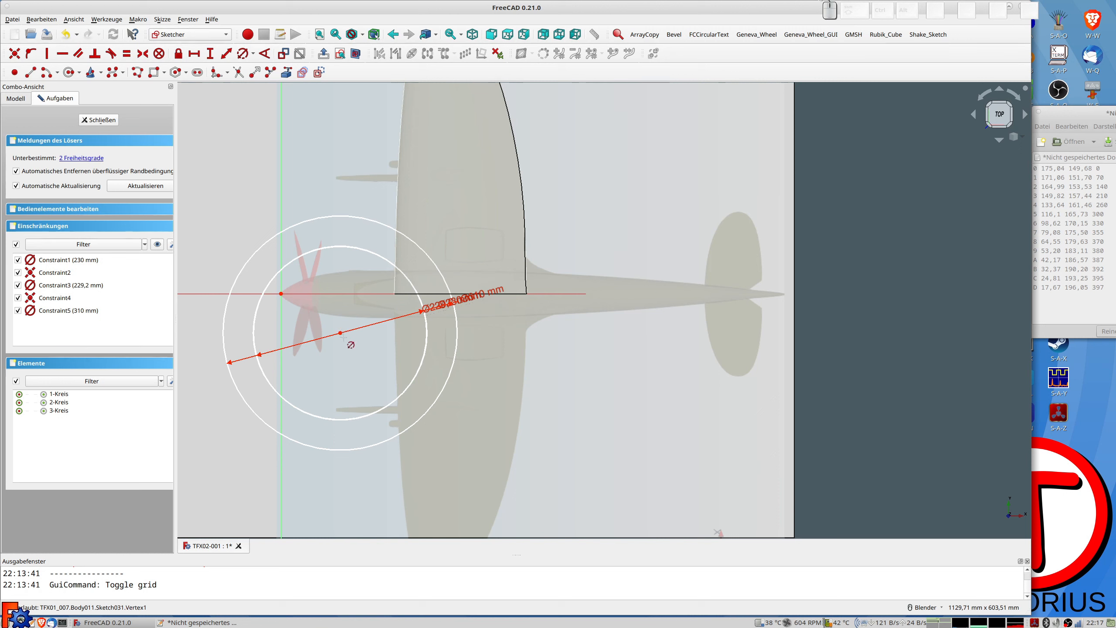
Step: Draw a fourth concentric circle just inside the 310 mm one and constrain its diameter to 309,2 mm
left_click(69, 73)
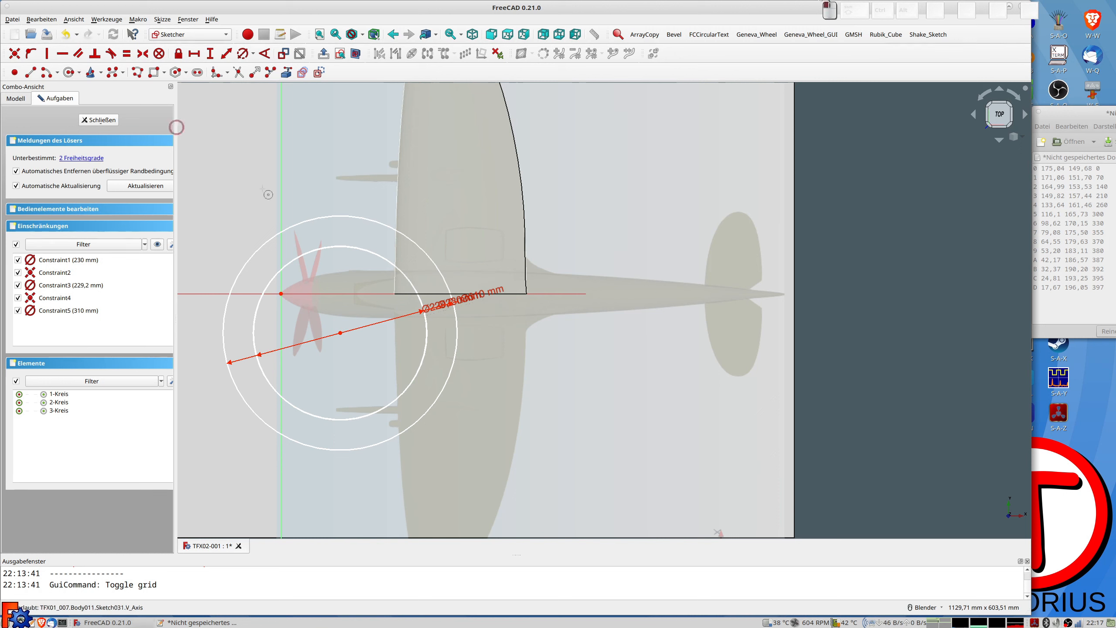
left_click(340, 333)
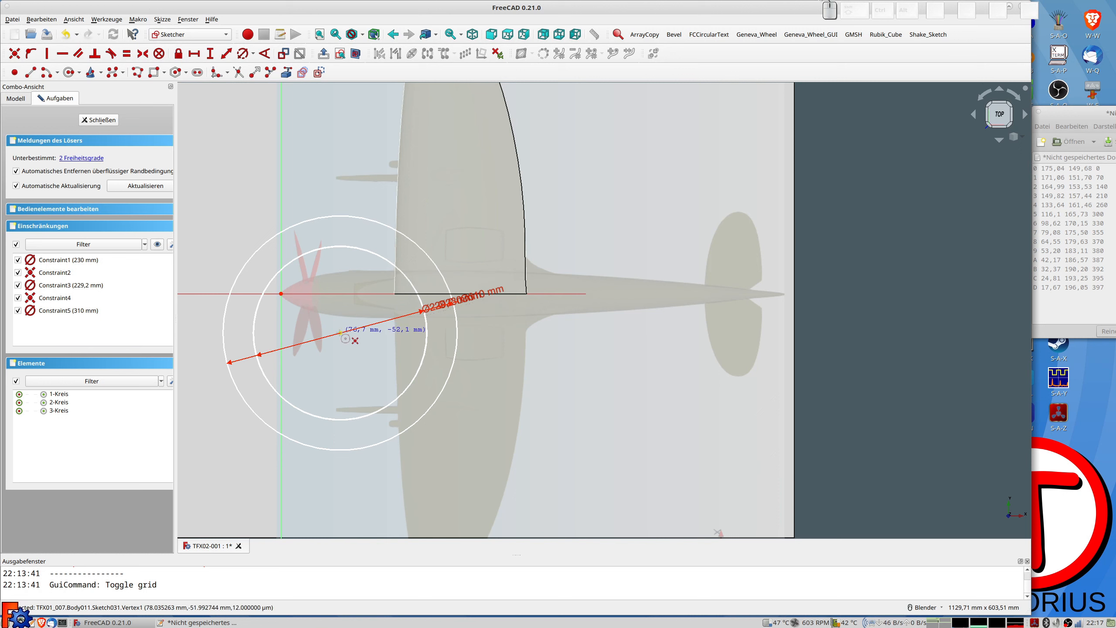
left_click(394, 240)
left_click(242, 53)
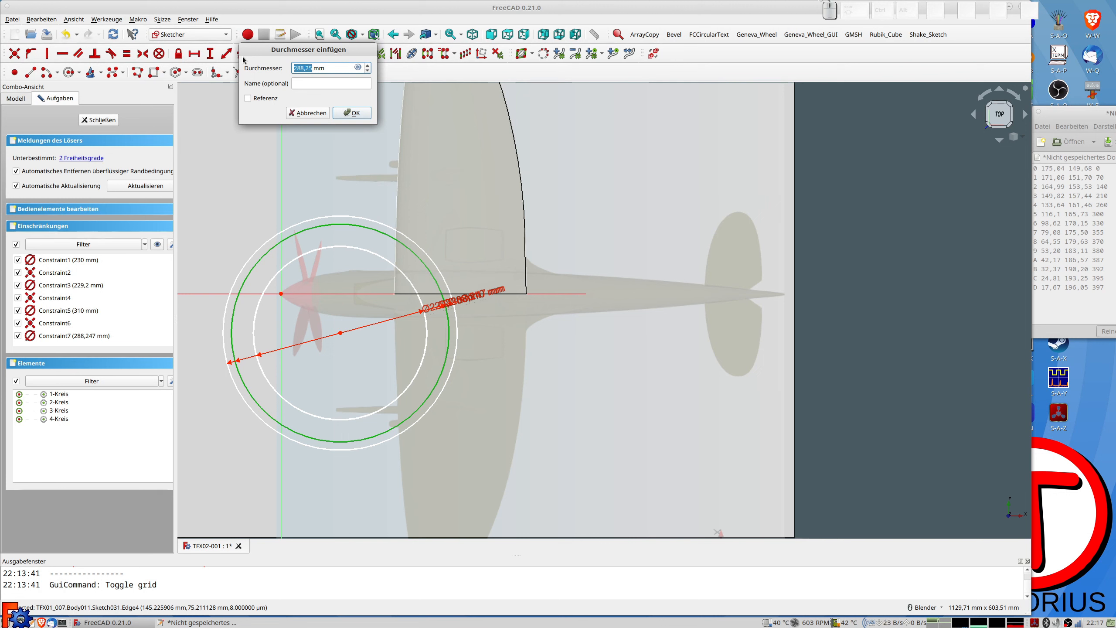
type("309,2")
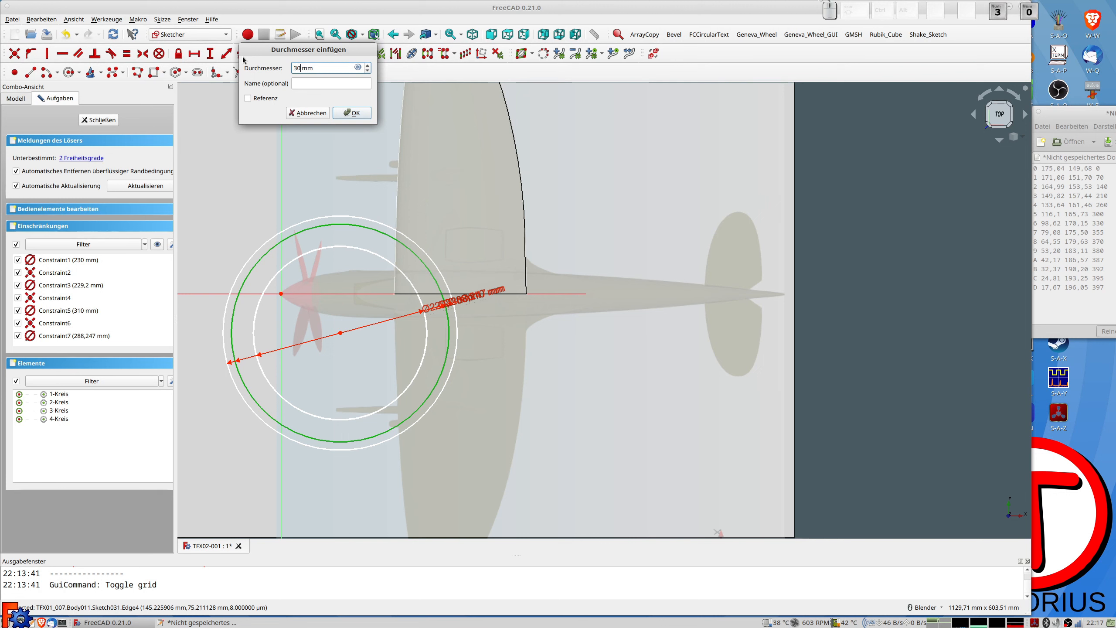
key("Return")
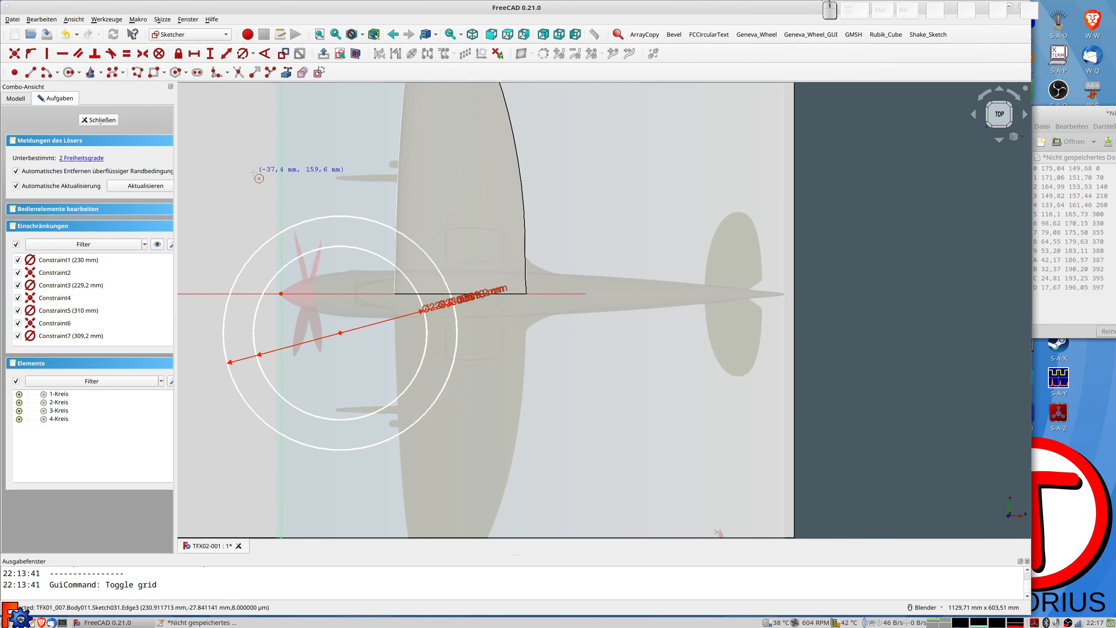
Step: Spread the overlapping diameter dimension labels apart beside the circles so each can be read
left_click_drag(484, 299, 490, 363)
left_click_drag(462, 305, 506, 391)
left_click_drag(445, 305, 474, 401)
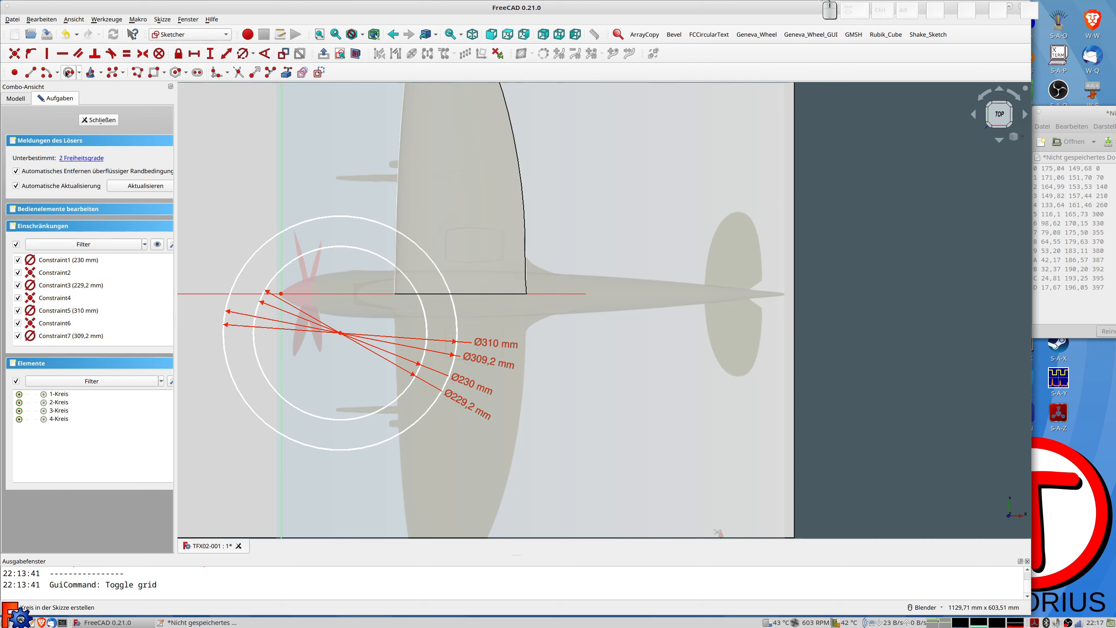
Step: Draw a fifth circle on the common centre outside the 310 mm one and constrain its diameter to 390 mm
left_click(341, 333)
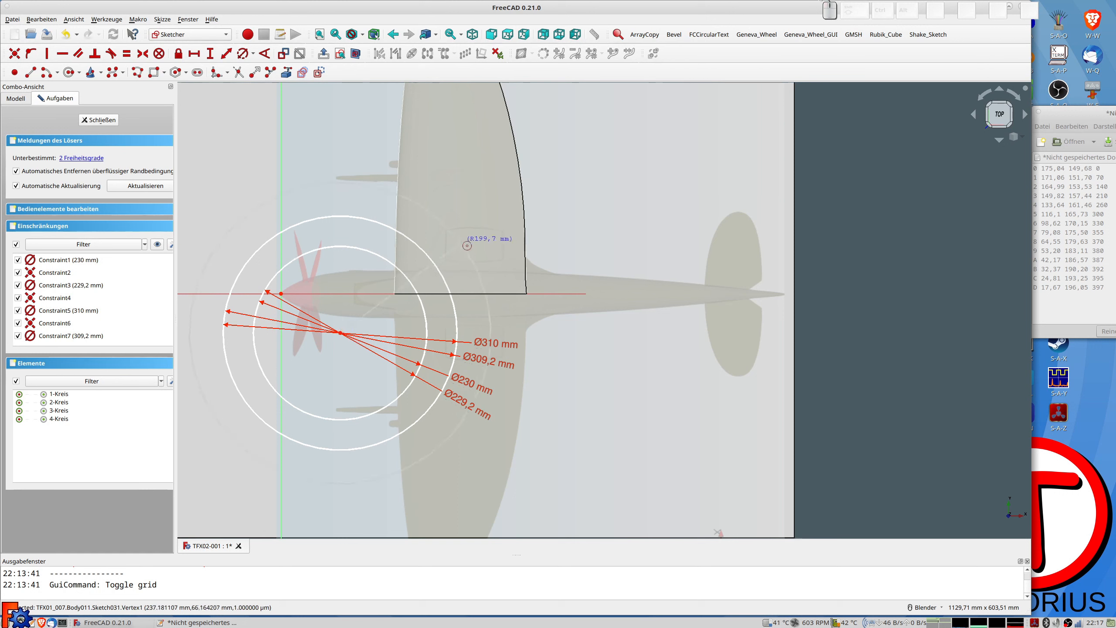
left_click(477, 281)
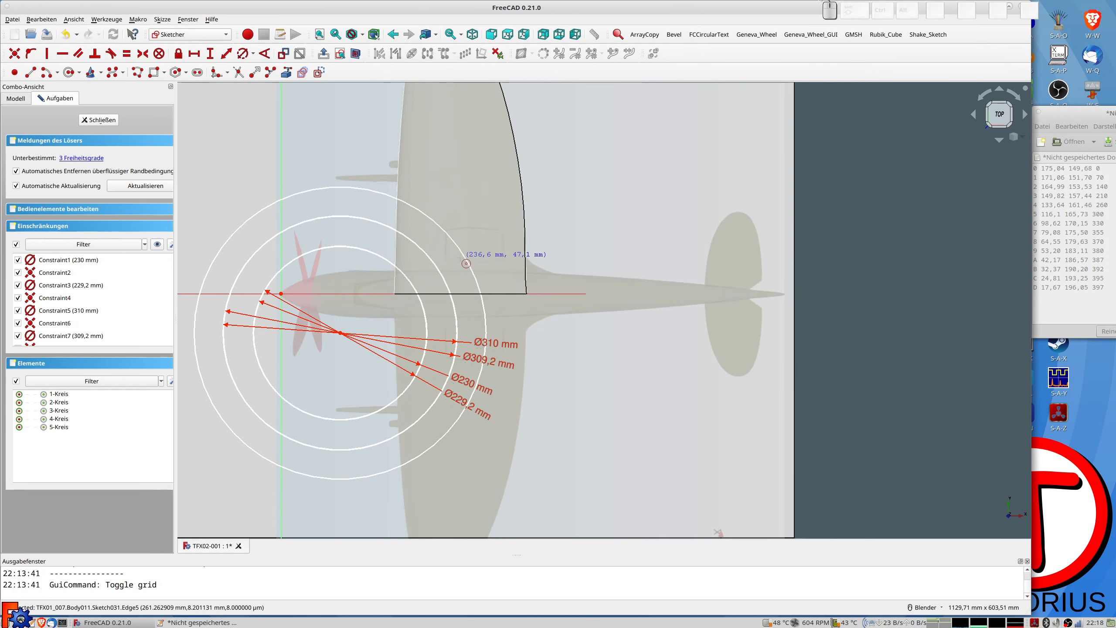
right_click(457, 250)
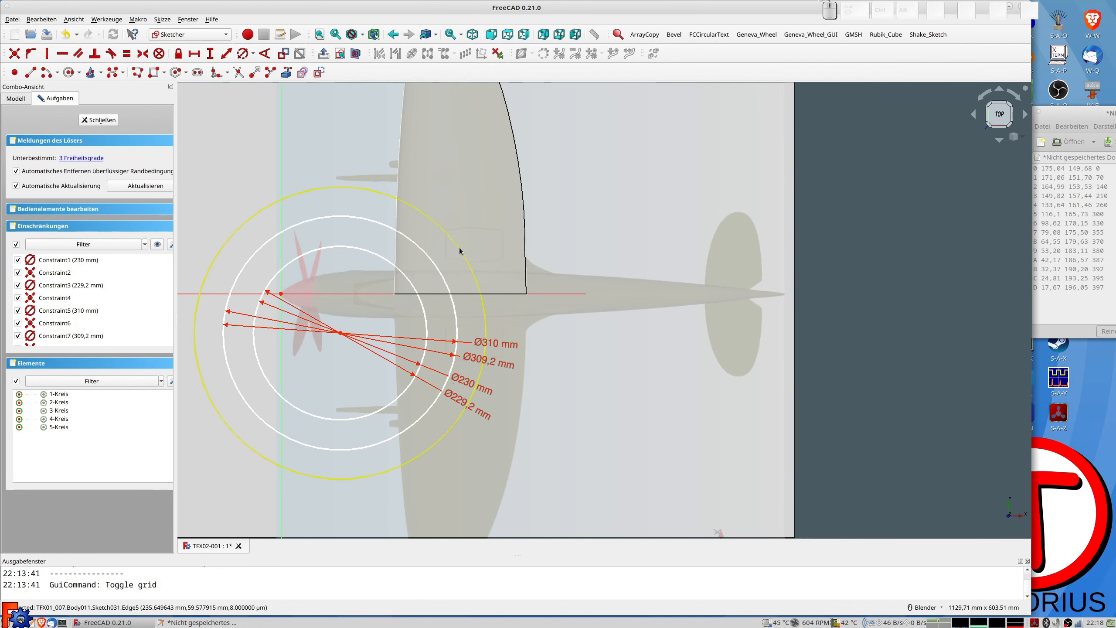
left_click(457, 249)
left_click(243, 53)
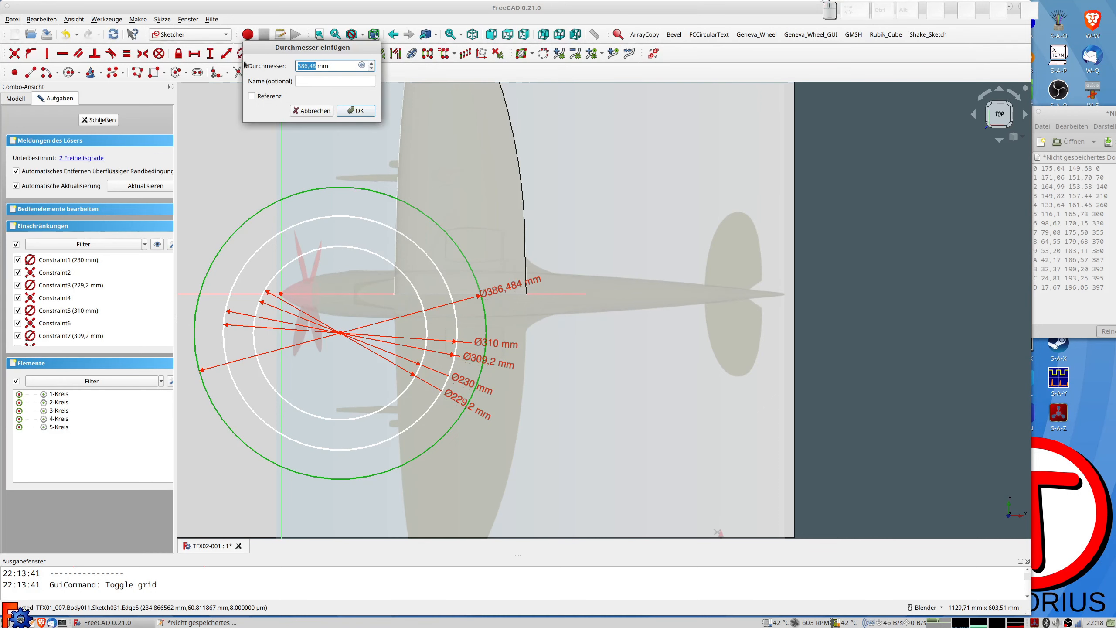
type("390")
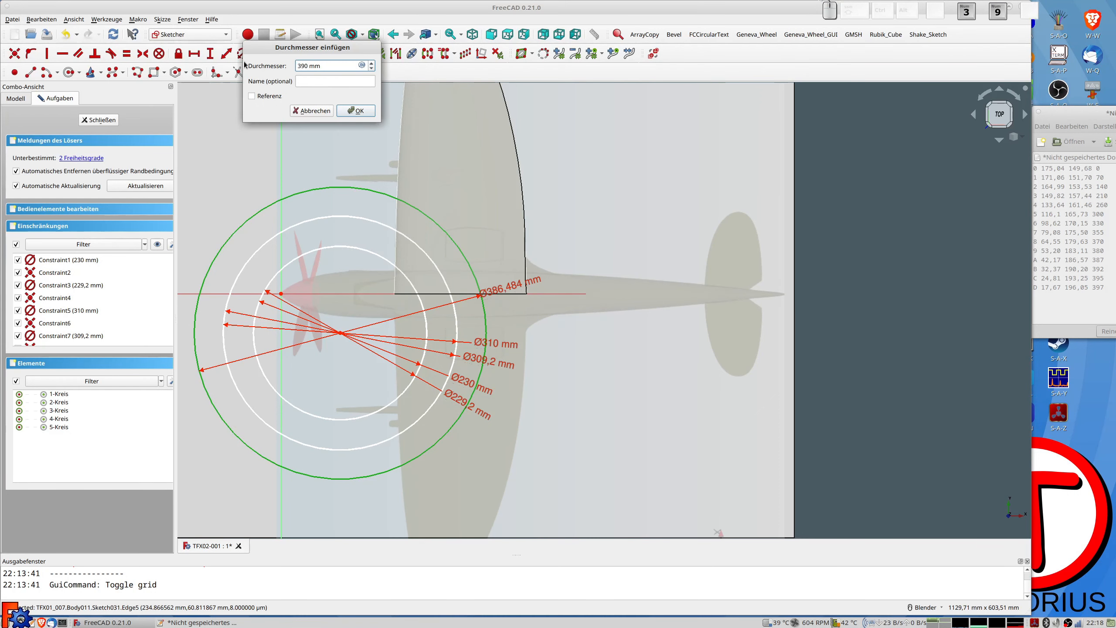
key("Return")
Step: Draw a sixth concentric circle just inside the 390 mm one and constrain its diameter to 389,2 mm
left_click(68, 72)
left_click(341, 332)
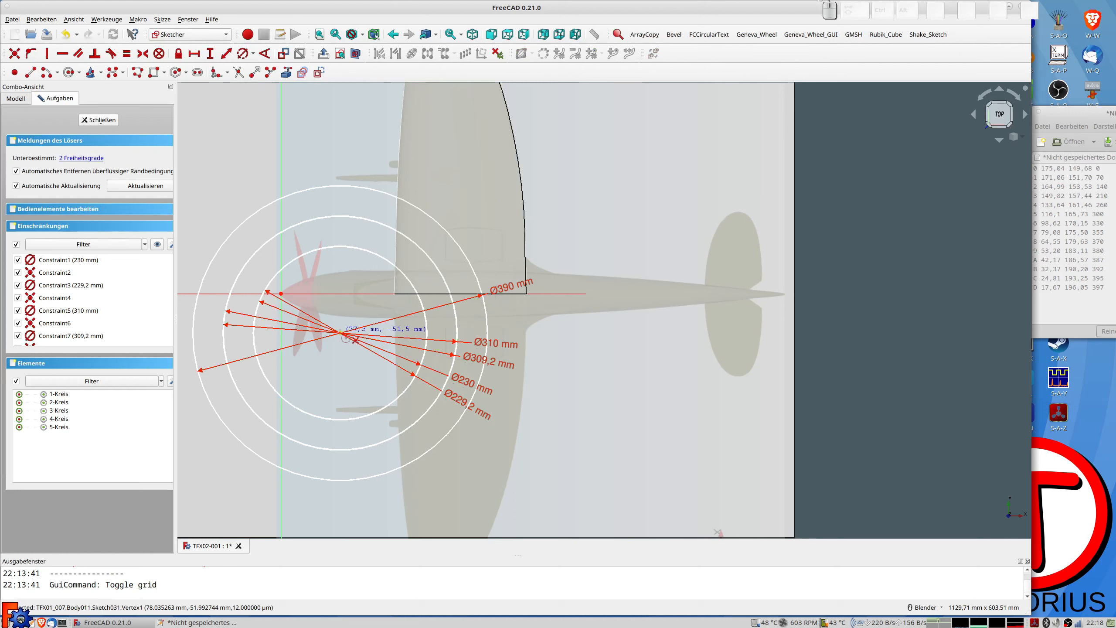
left_click(424, 220)
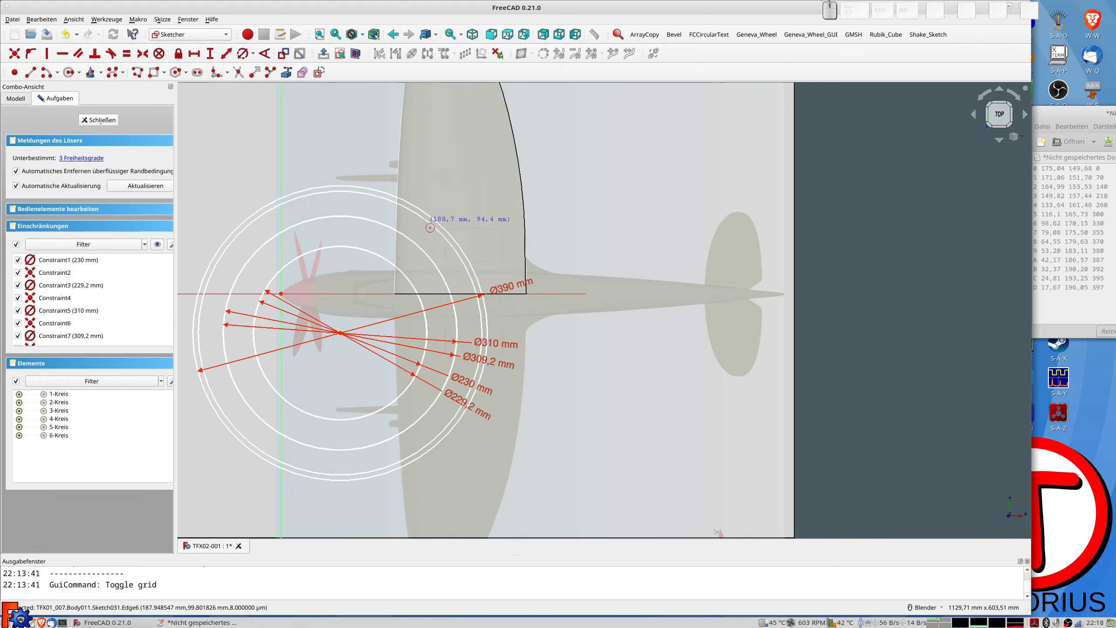
left_click(424, 220)
left_click(242, 54)
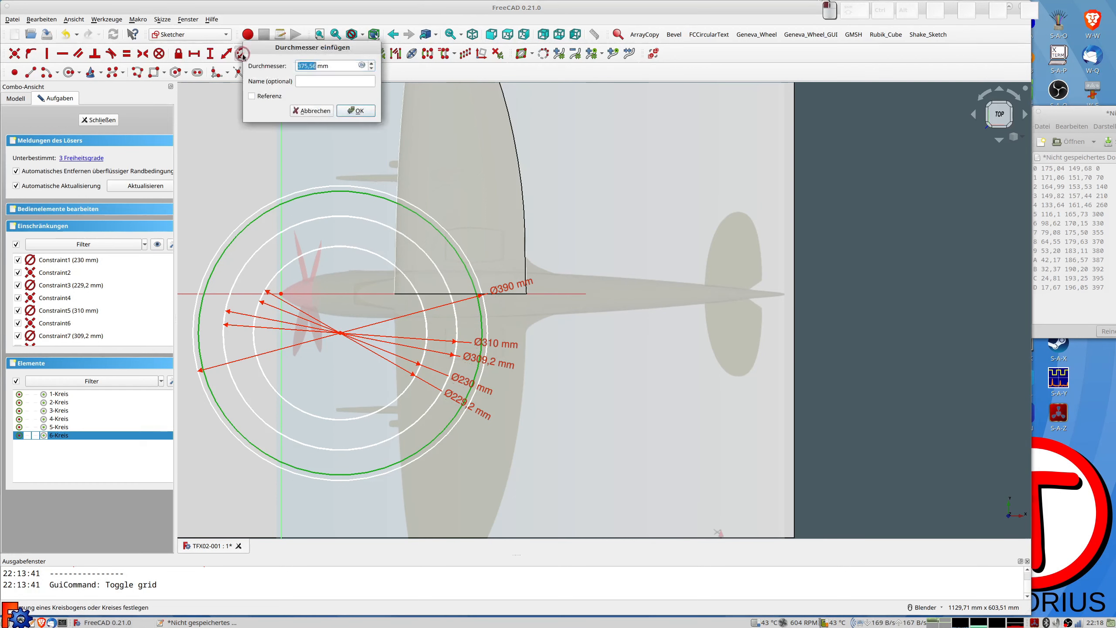
type("389,2")
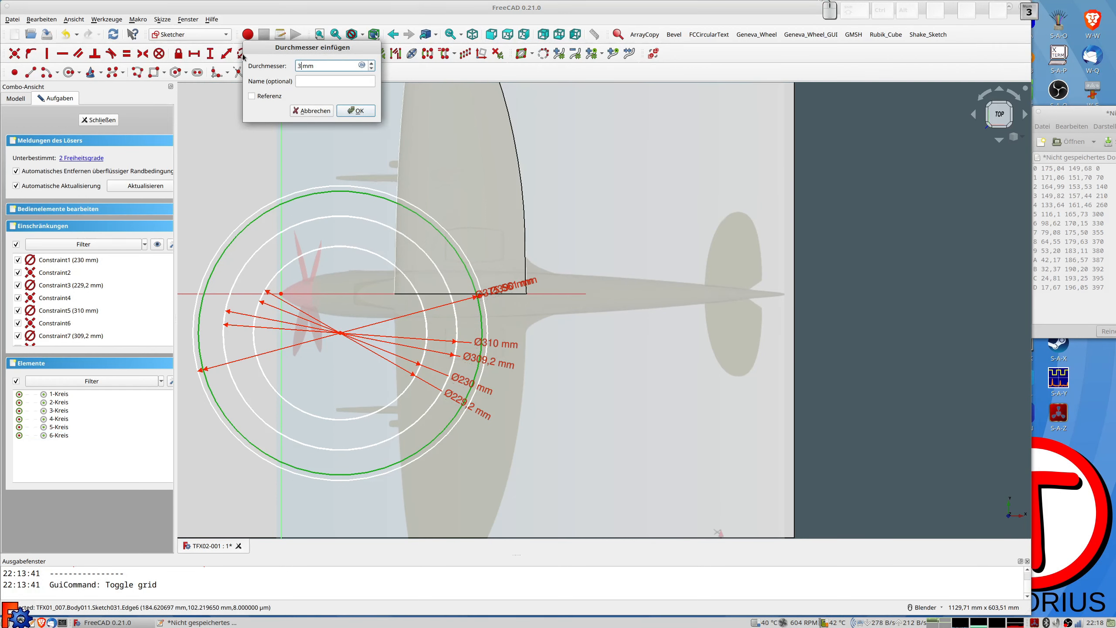
key("KP_Enter")
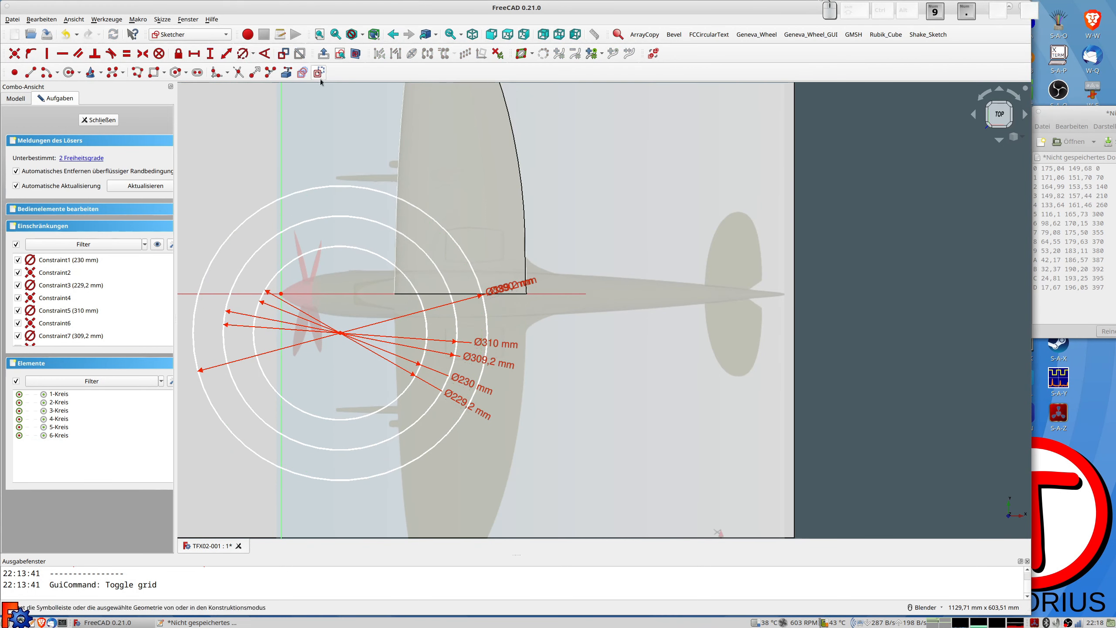
Step: Draw a seventh circle on the same centre and constrain its diameter to 470 mm
left_click(69, 72)
left_click(340, 332)
left_click(456, 202)
left_click(456, 202)
left_click(242, 54)
type("470")
key("KP_Enter")
Step: Add concentric circles with diameters of 469,2 mm, 550 mm and 549,2 mm, and separate the overlapping diameter labels
left_click(68, 72)
scroll(541, 275, "up", 3)
left_click_drag(516, 286, 539, 364)
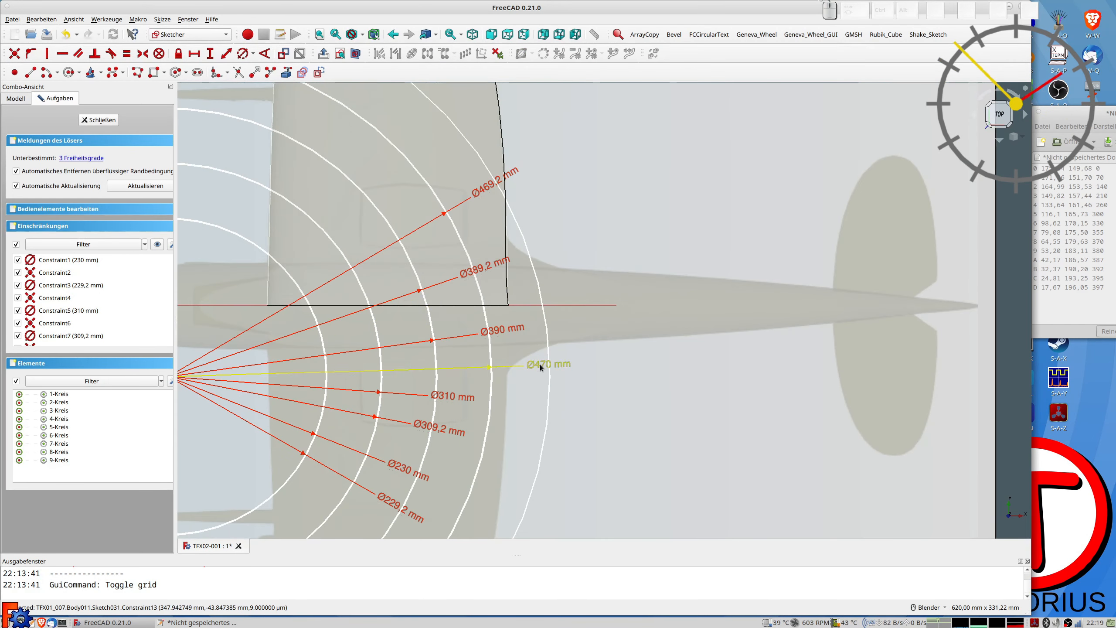
scroll(488, 194, "down", 2)
type("550549,2")
Step: Add two concentric circles constrained to diameters of 630 mm and 629,2 mm, moving the 550 mm label clear of its neighbours
scroll(874, 432, "down", 2)
left_click(474, 356)
left_click(635, 236)
left_click_drag(657, 307, 705, 372)
left_click(242, 54)
type("630")
scroll(479, 360, "up", 4)
type("629,2")
Step: Add two more circles on the same centre and constrain their diameters to 710 mm and 709,2 mm
scroll(518, 379, "down", 3)
left_click(491, 364)
left_click(703, 201)
type("710")
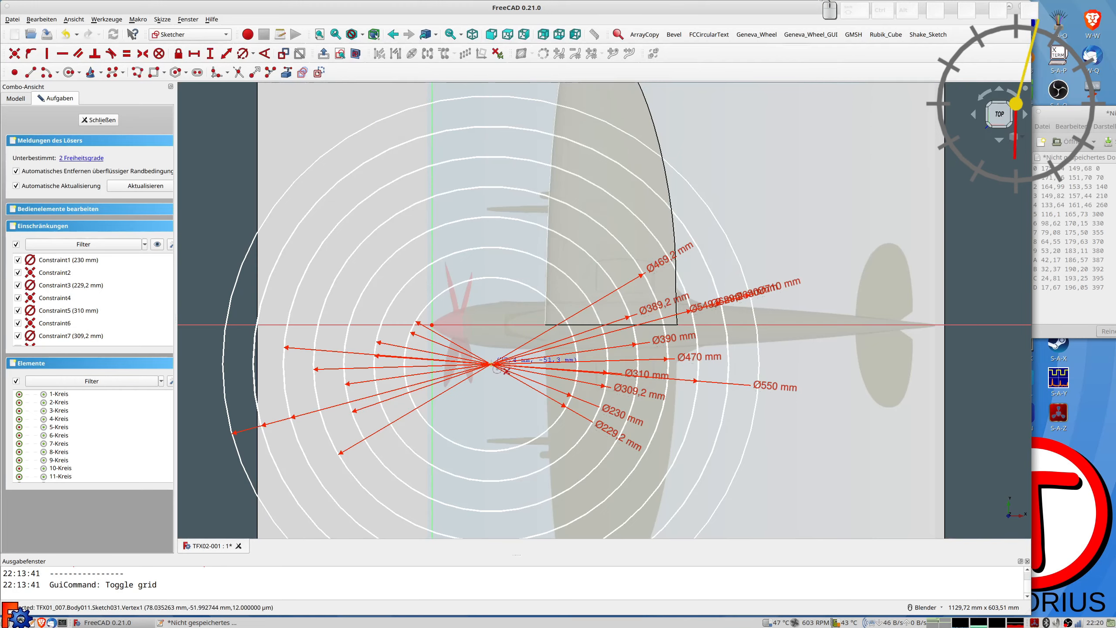
type("709,2")
Step: Add another pair of concentric circles and constrain their diameters to 790 mm and 789,2 mm
scroll(433, 515, "down", 1)
scroll(729, 342, "up", 1)
type("790")
left_click(426, 403)
left_click(646, 221)
right_click(649, 224)
type("789,2")
Step: Add the outermost pair of concentric circles with diameters of 870 mm and 869,2 mm, and close the sketch
left_click(425, 403)
left_click(696, 216)
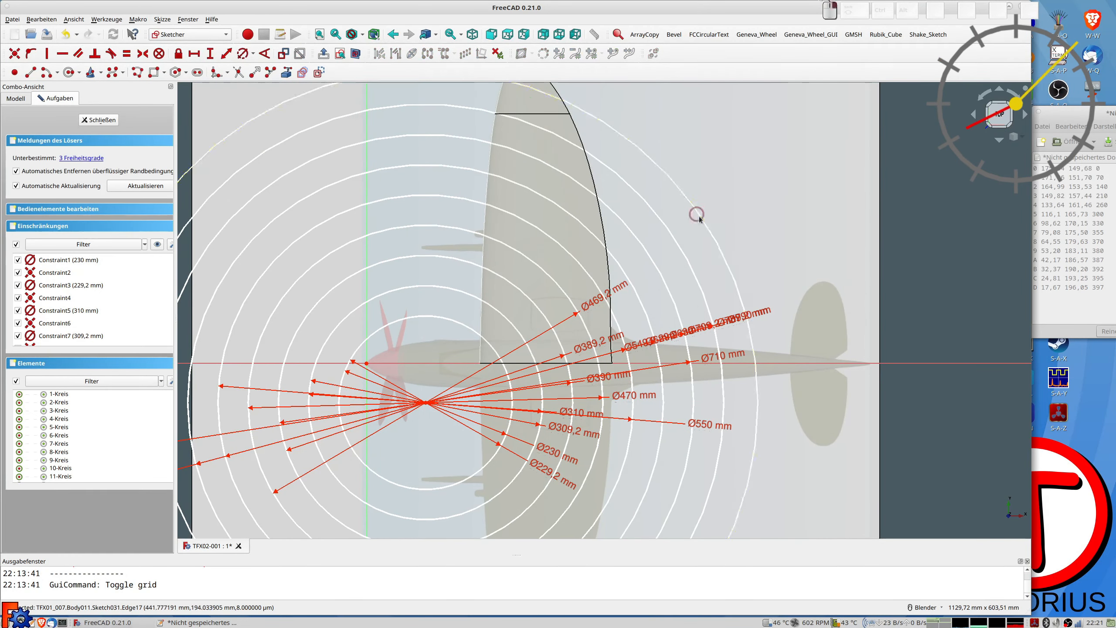
left_click(243, 54)
type("870")
scroll(637, 343, "up", 3)
type("869,2")
scroll(550, 277, "down", 5)
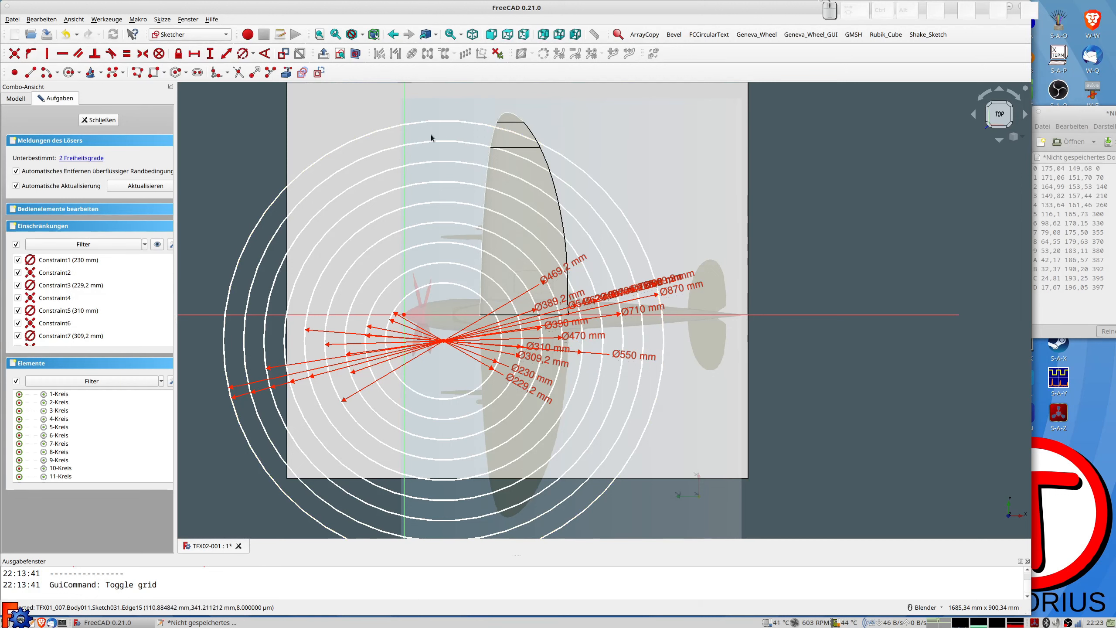
left_click(105, 119)
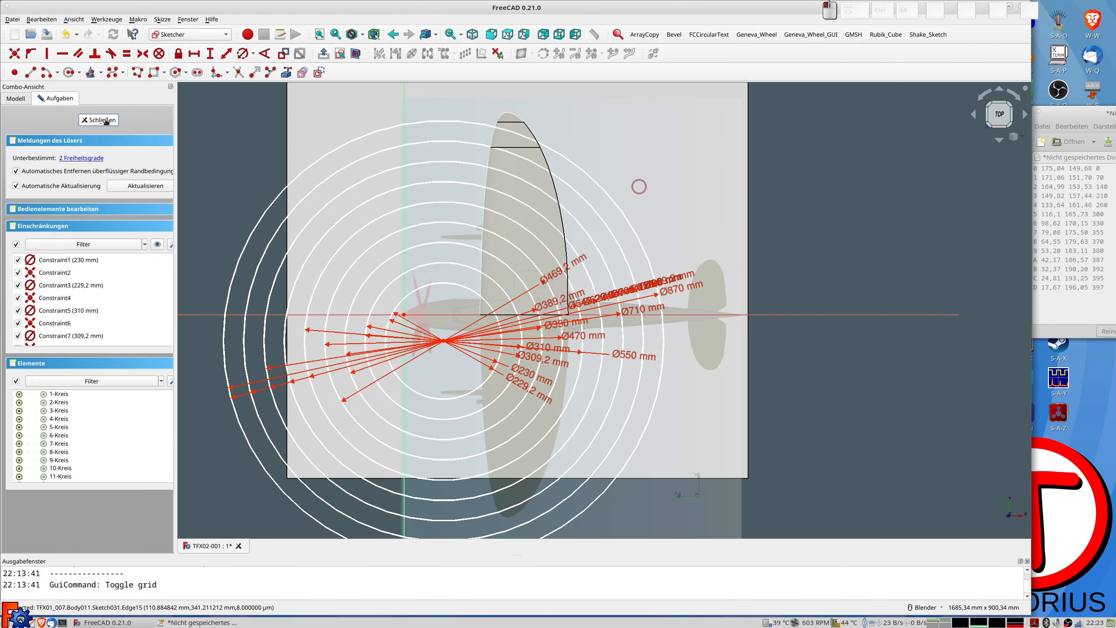
Step: Pad the sketch of concentric rings to a length of 200 mm
mouse_move(388, 346)
middle_mouse_down()
mouse_move(402, 286)
mouse_move(399, 319)
middle_mouse_up()
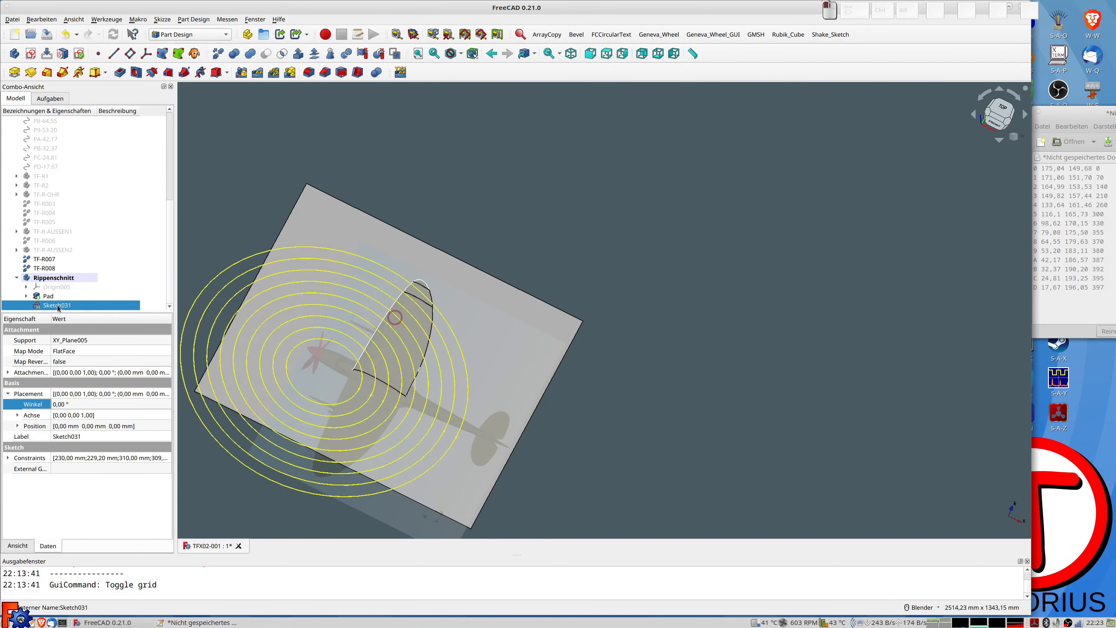
left_click(14, 72)
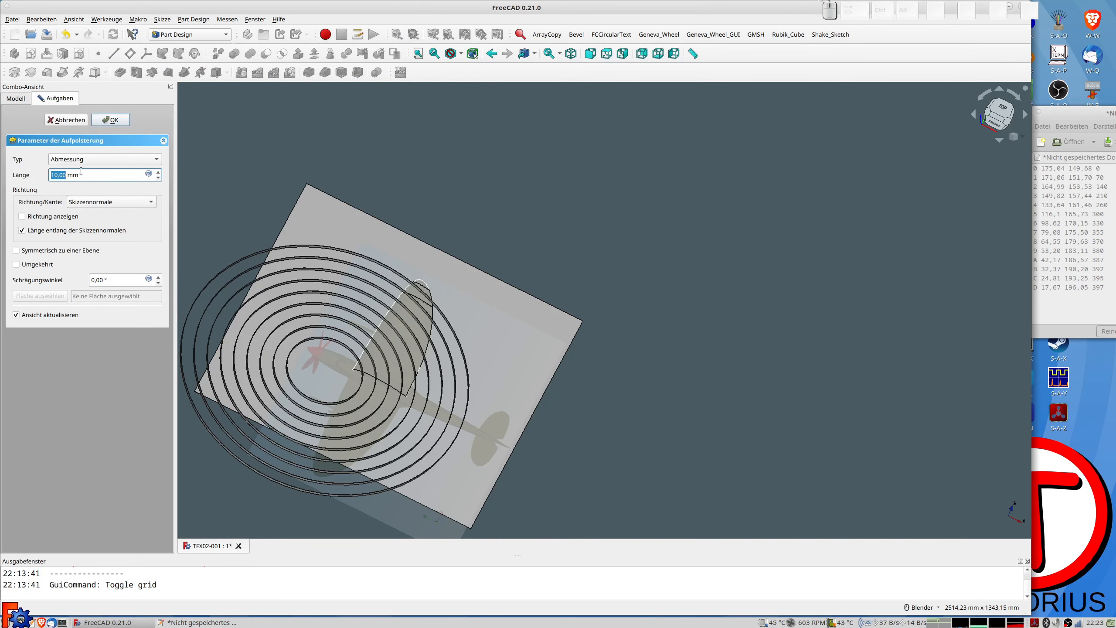
type("20")
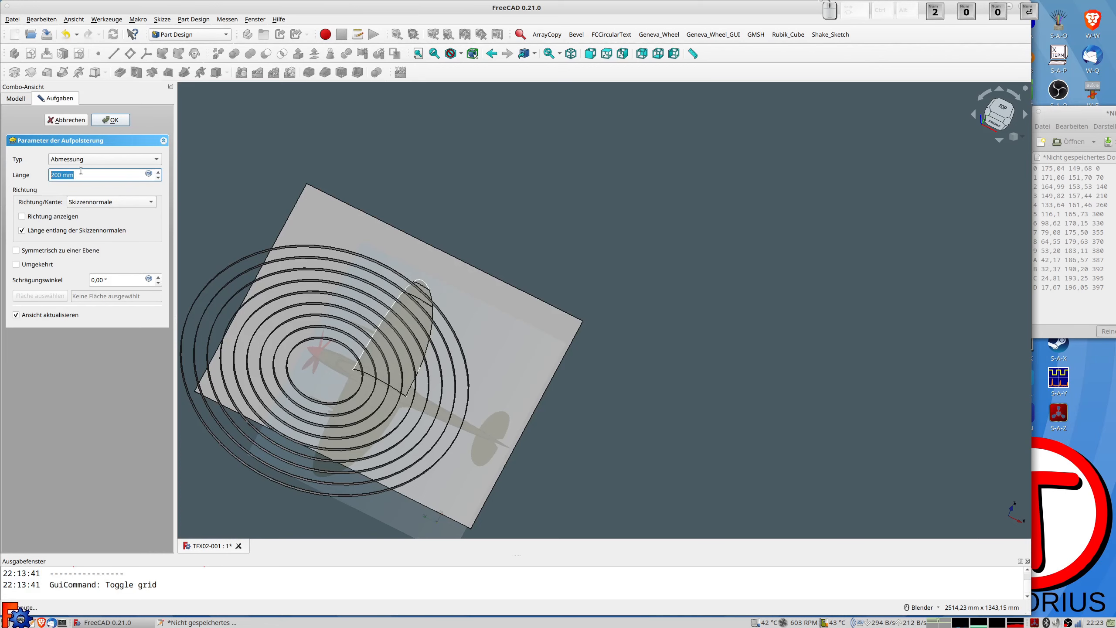
key("Return")
Step: Examine the padded rings at an angle and from above, checking how they cross the wing out to its tip
key("2")
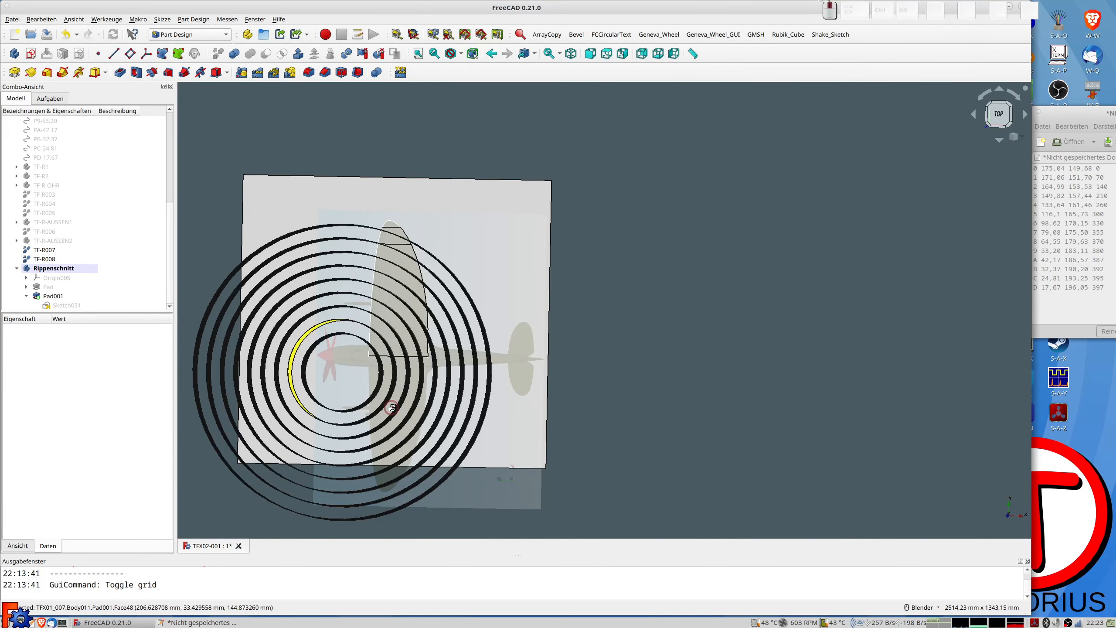
middle_click_drag(392, 408, 455, 344)
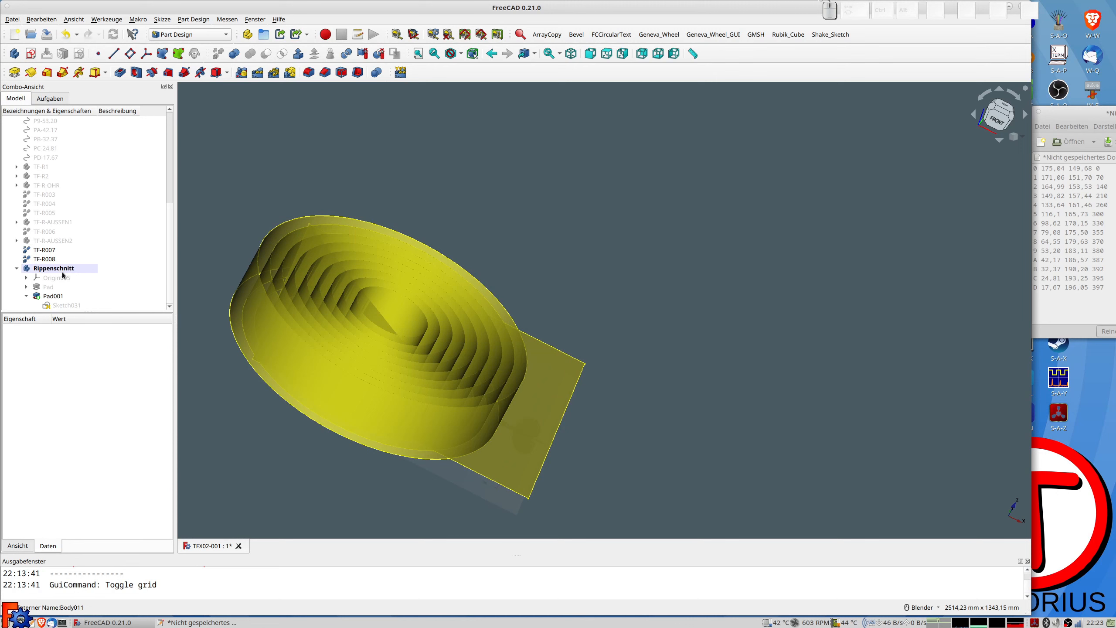
scroll(378, 336, "down", 5)
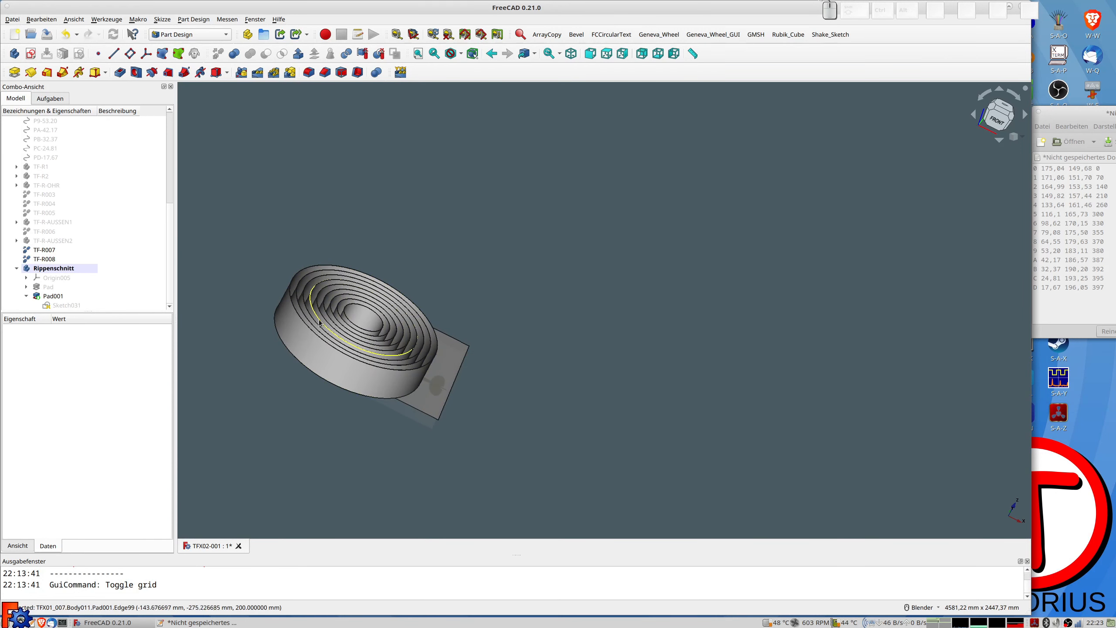
middle_click_drag(303, 326, 300, 360)
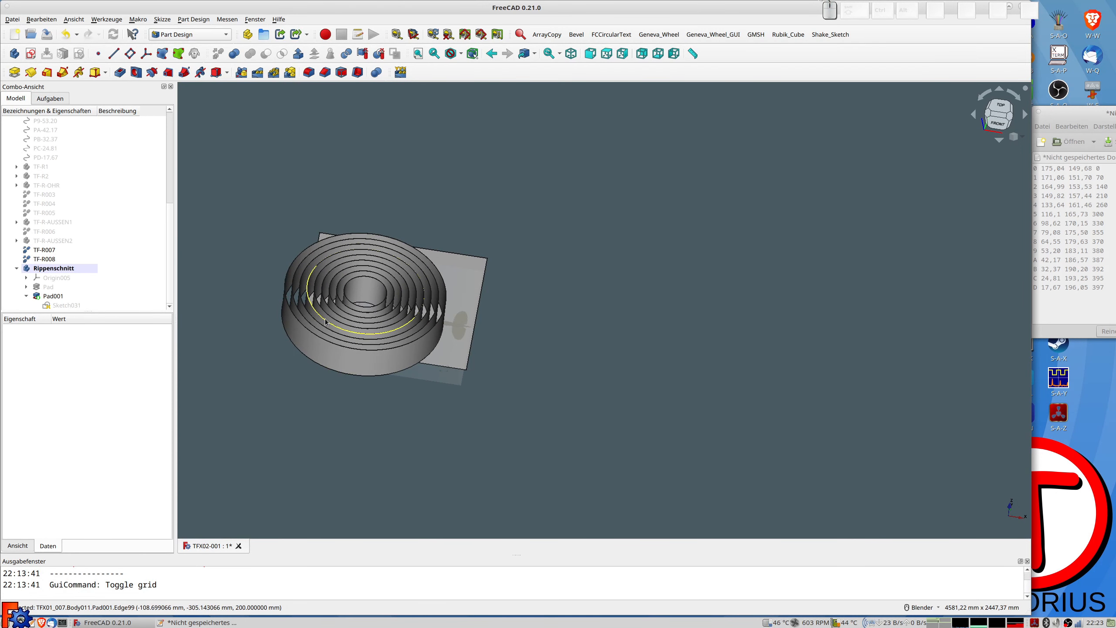
key("2")
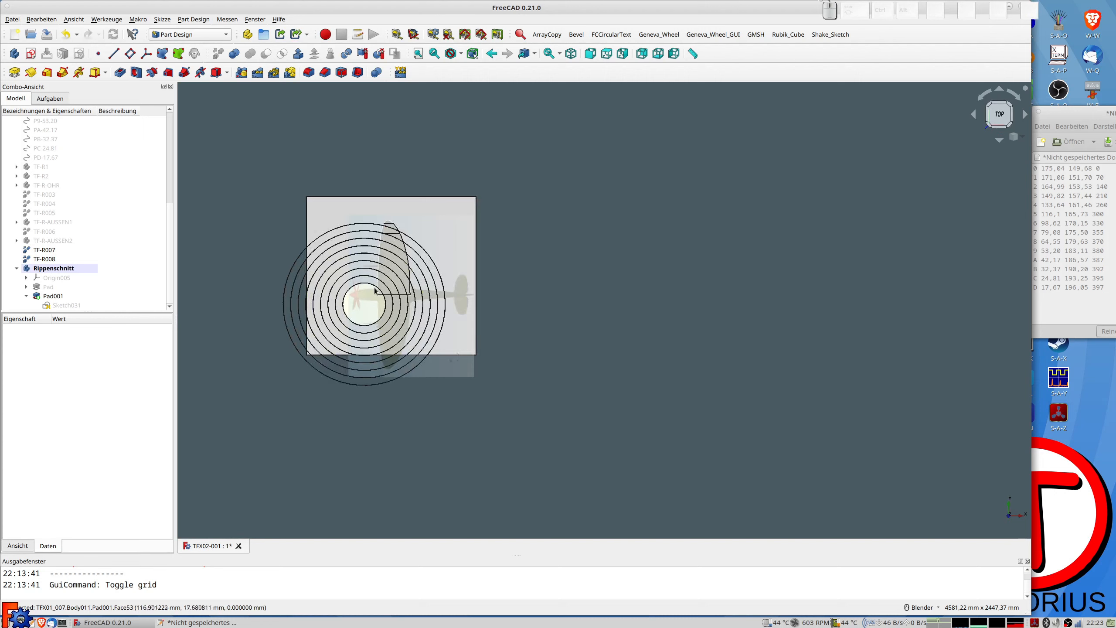
scroll(374, 287, "up", 3)
scroll(374, 287, "up", 1)
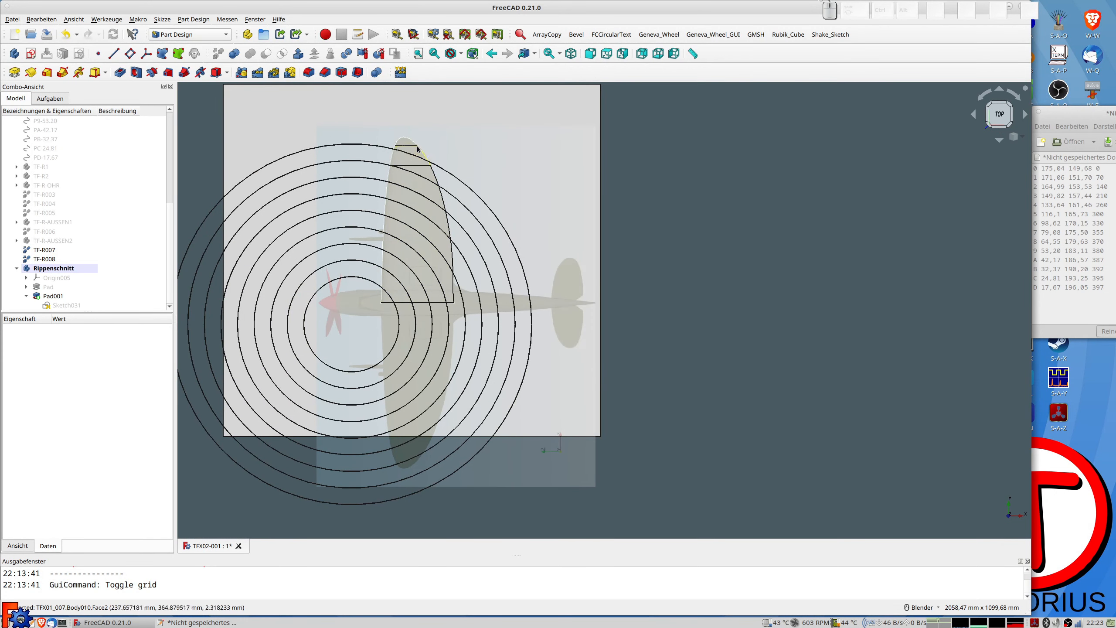
Step: Duplicate the ring sketch Sketch031 without its XY_Plane005 dependency and move the copy into the Rippenschnitt body
left_click(57, 305)
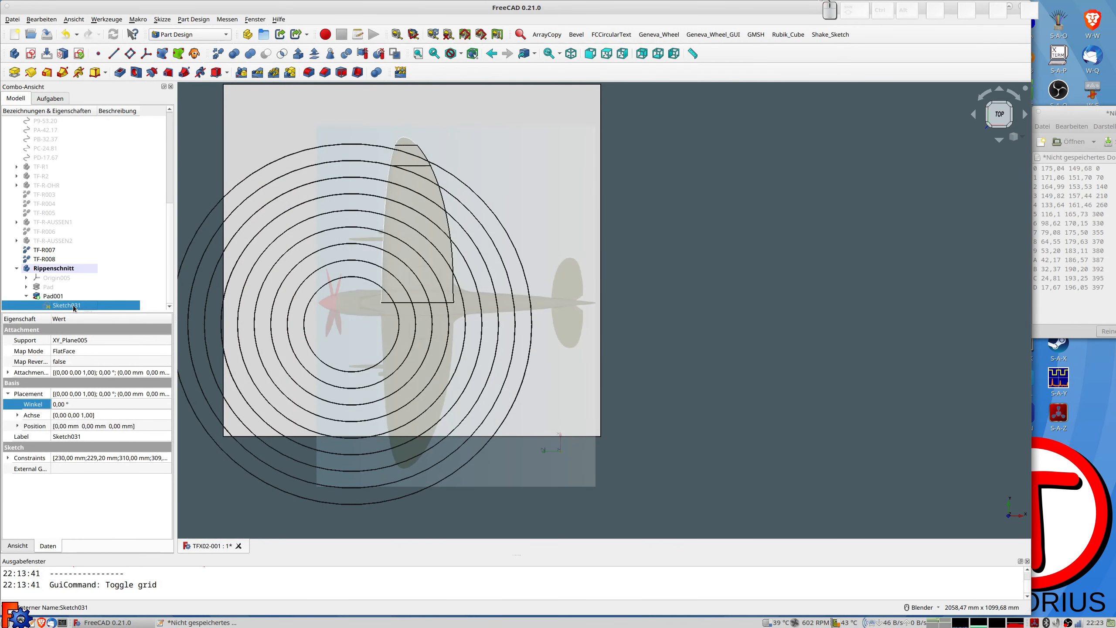
key("ctrl")
key("ctrl+e")
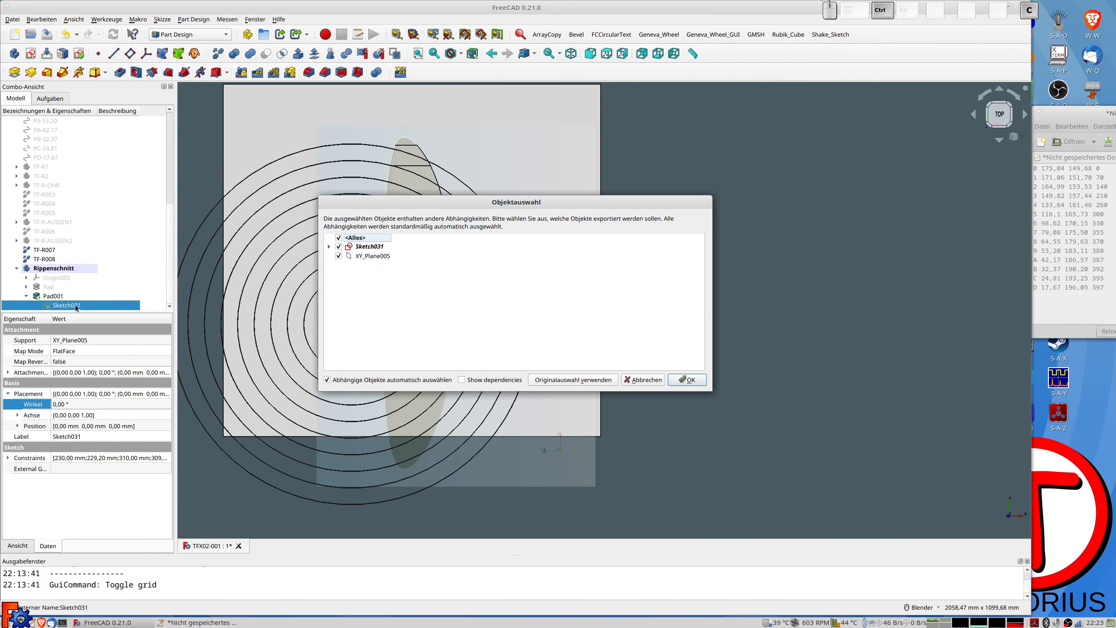
left_click(329, 246)
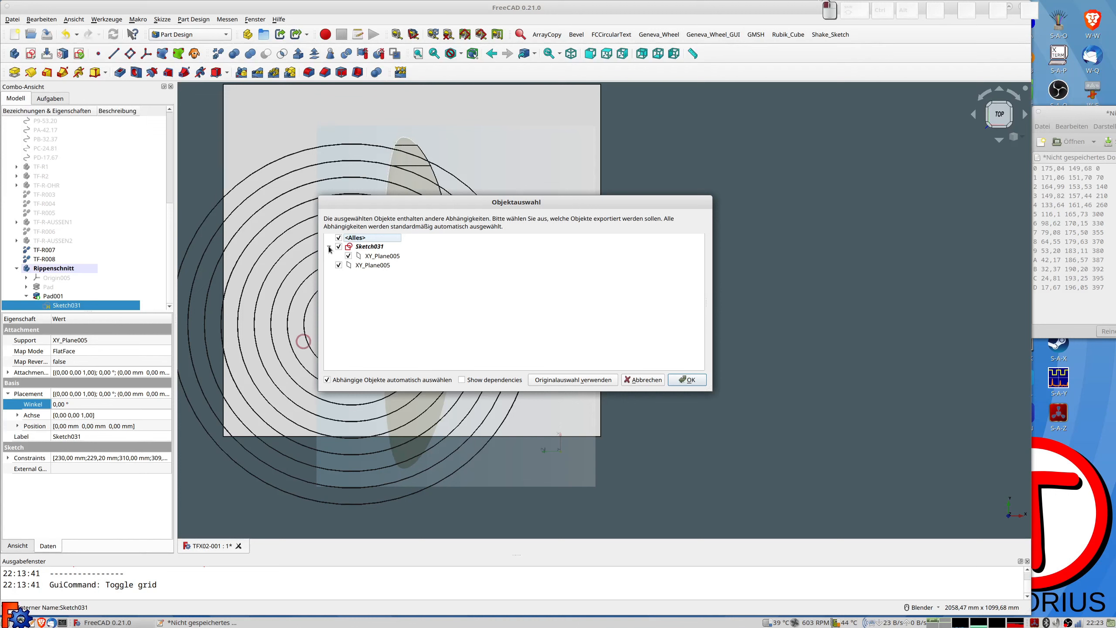
left_click(348, 255)
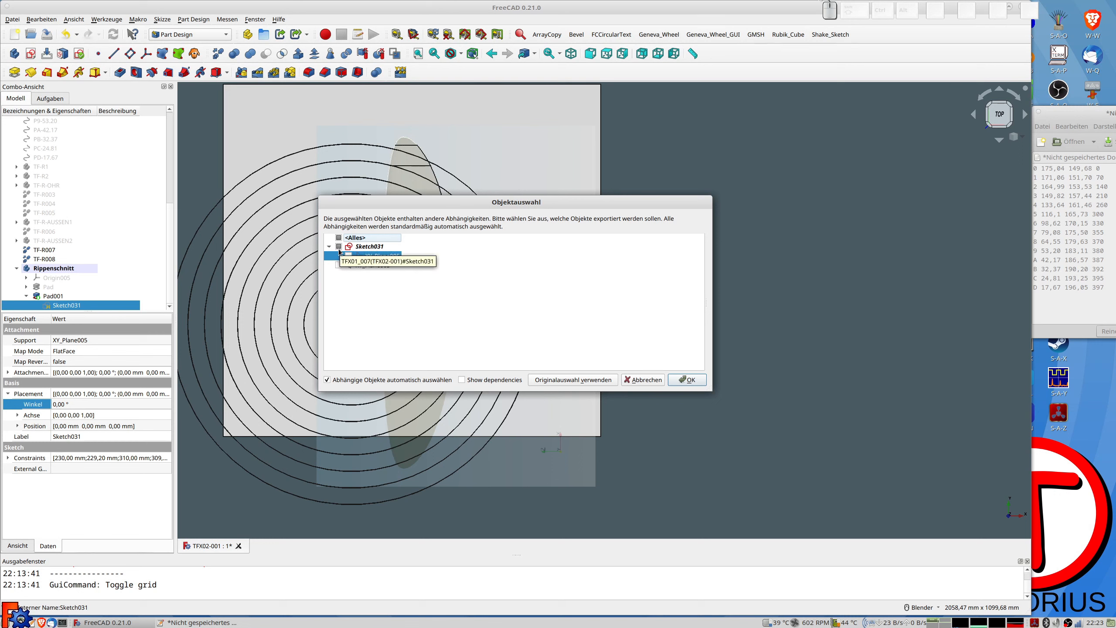
left_click(682, 380)
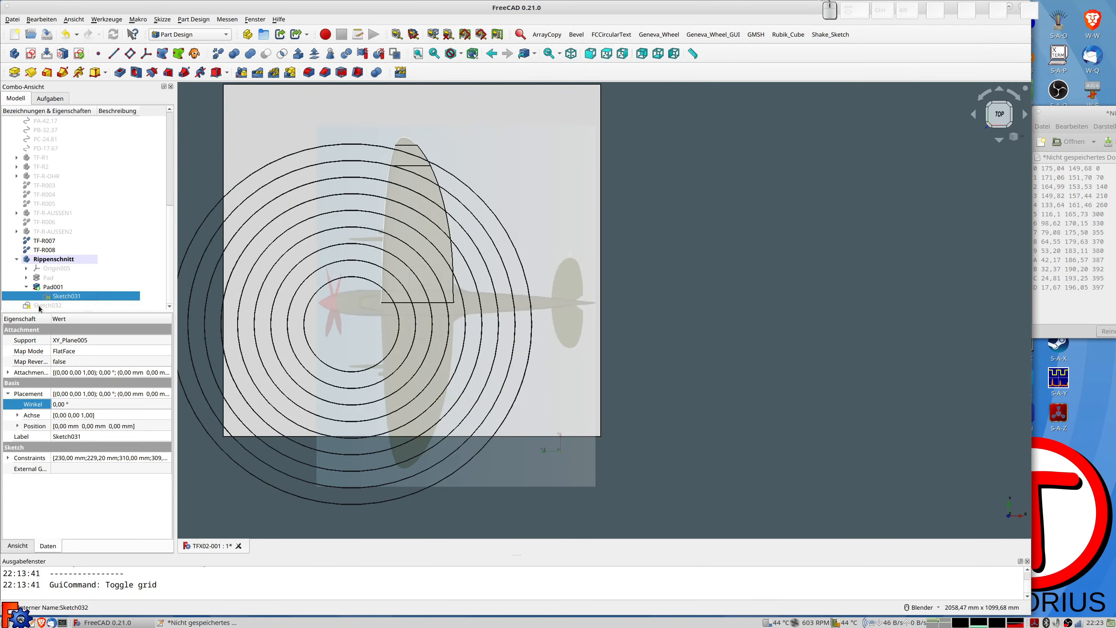
left_click(41, 305)
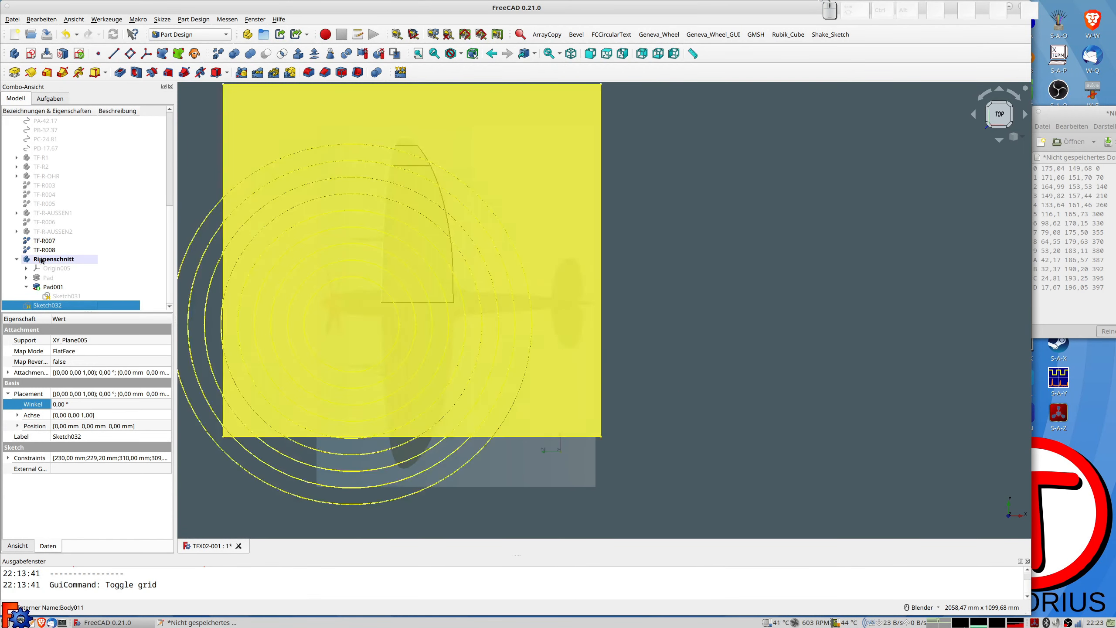
left_click_drag(48, 305, 55, 259)
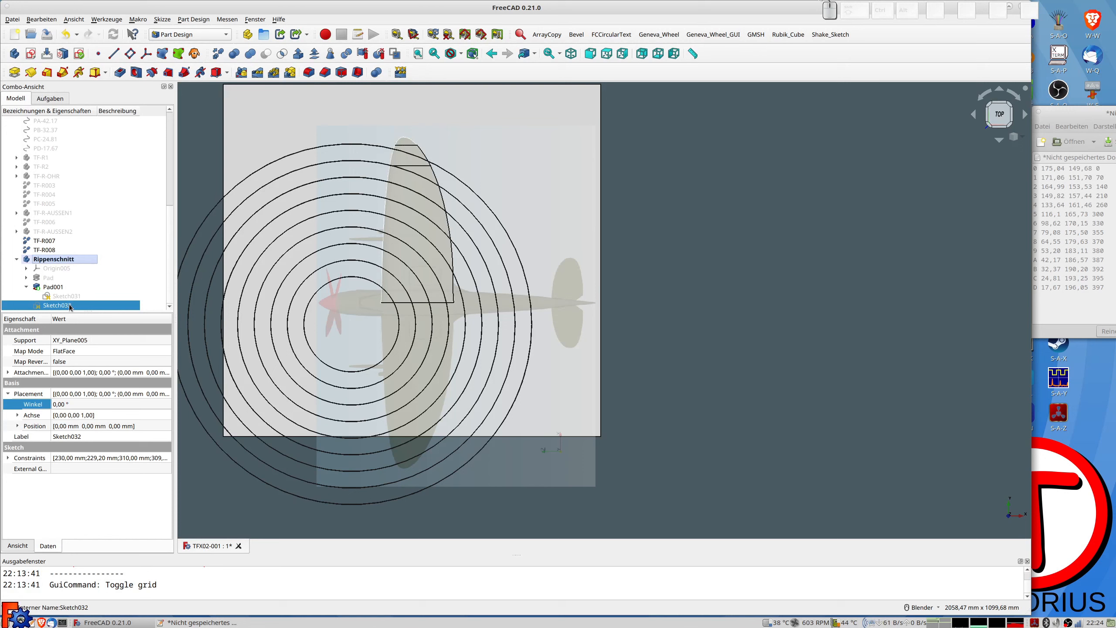
Step: Edit the copied ring sketch and move the circles' common centre rearward, behind the wing's trailing edge and just below the fuselage centreline
double_click(62, 305)
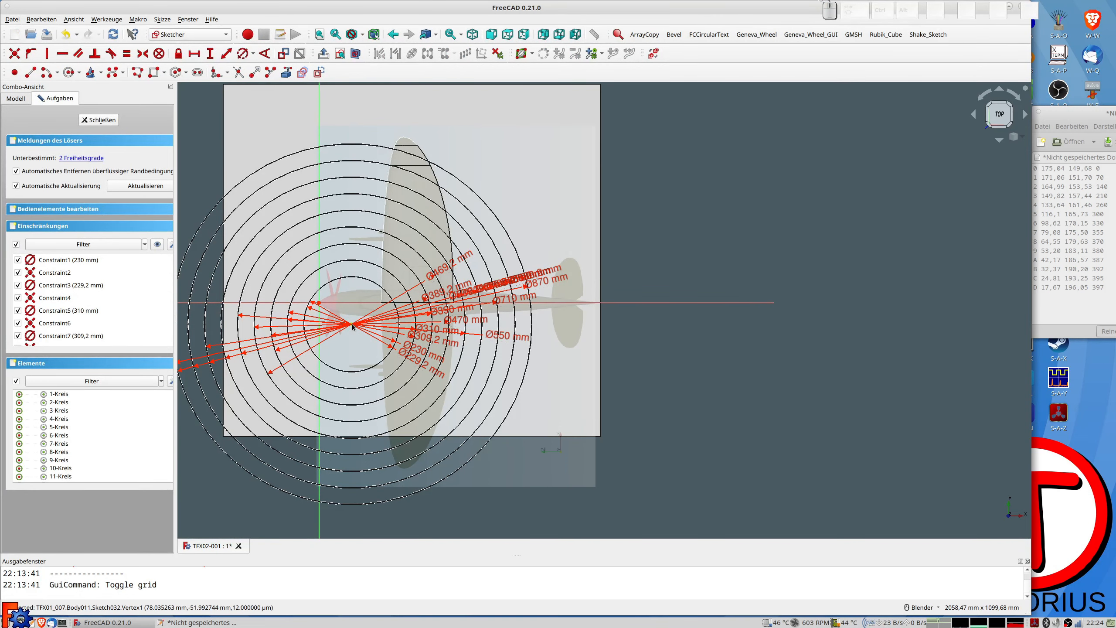
scroll(359, 333, "up", 3)
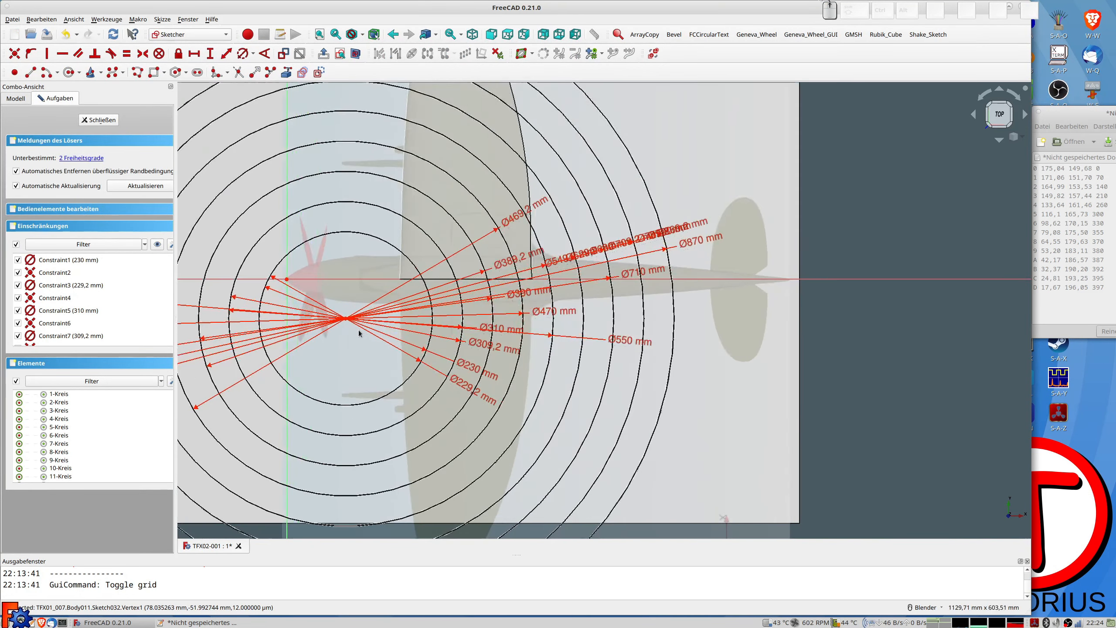
middle_click_drag(365, 328, 395, 374, "shift")
scroll(395, 374, "down", 2)
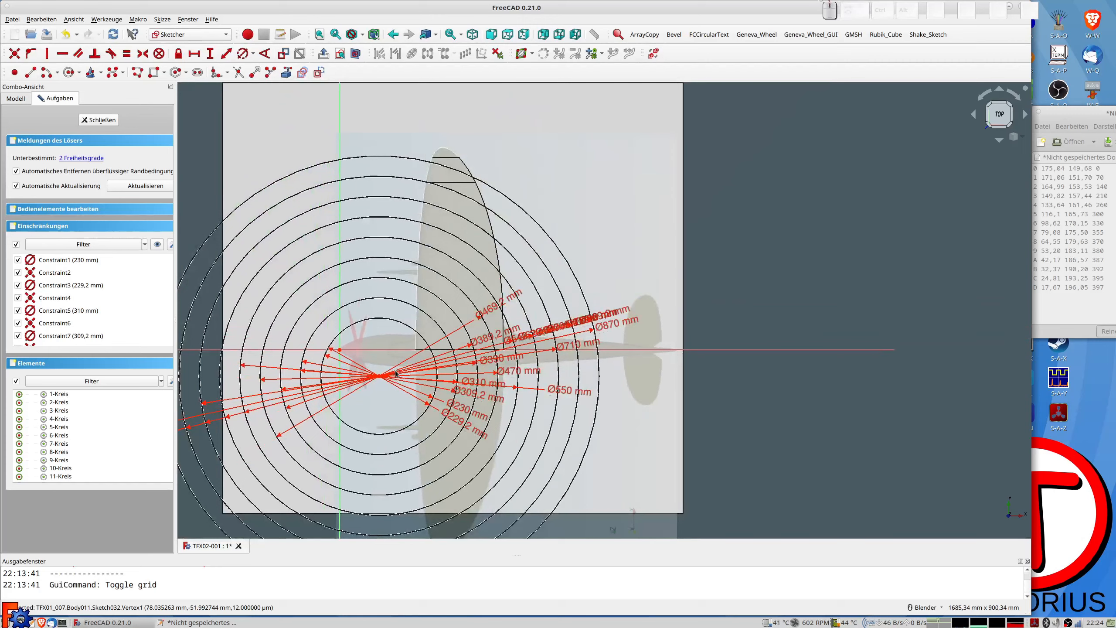
left_click_drag(380, 378, 536, 367)
left_click_drag(540, 377, 539, 378)
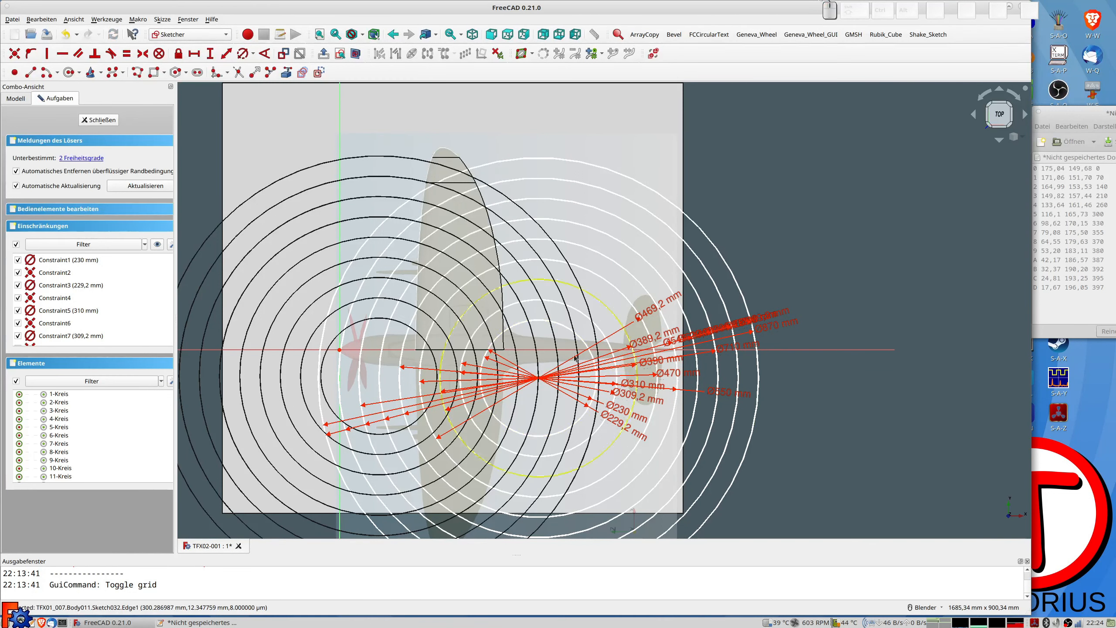
Step: Fine-tune the rings' common centre to about X 394 mm, Y -51 mm behind the wing and finish editing the sketch
left_click_drag(539, 378, 536, 375)
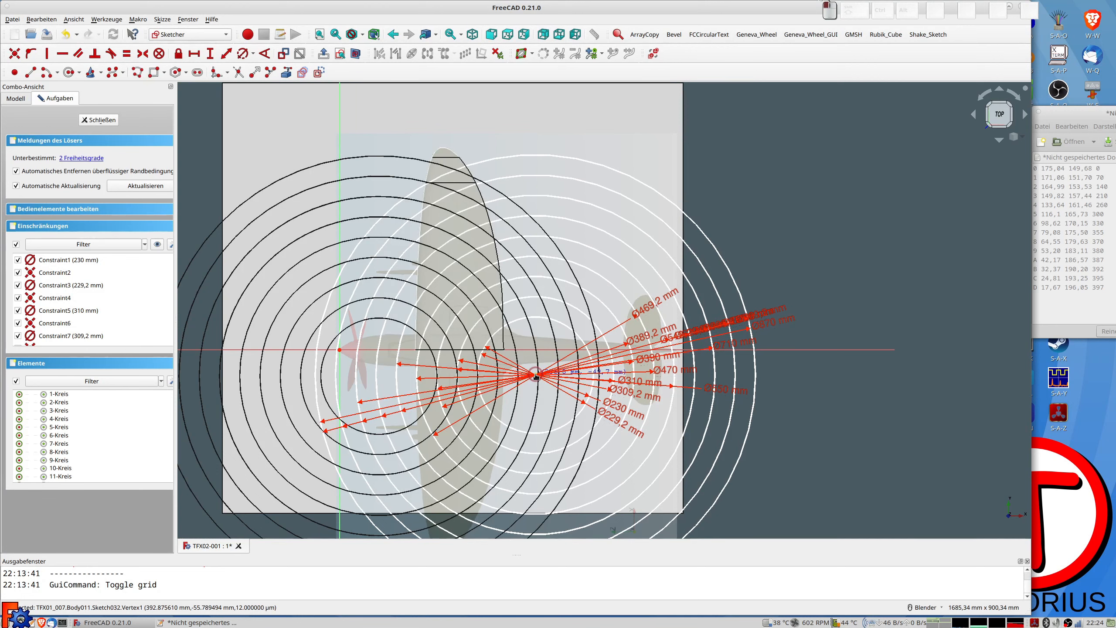
left_click_drag(536, 376, 539, 377)
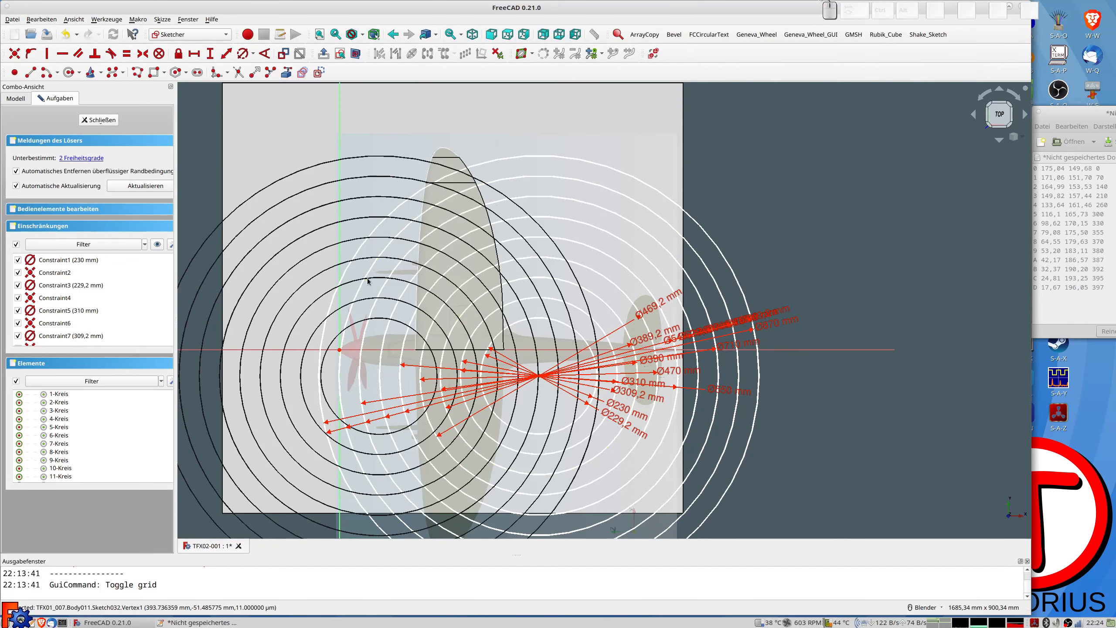
left_click(100, 120)
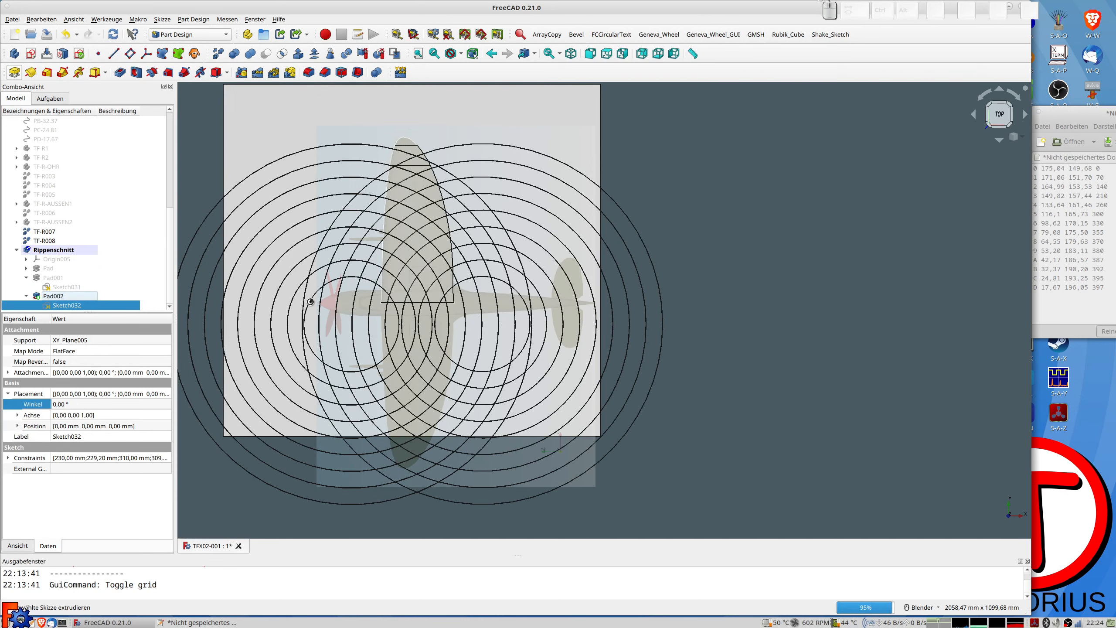
Step: Pad the copied ring sketch Sketch032 to a length of 200 mm
type("200")
key("Return")
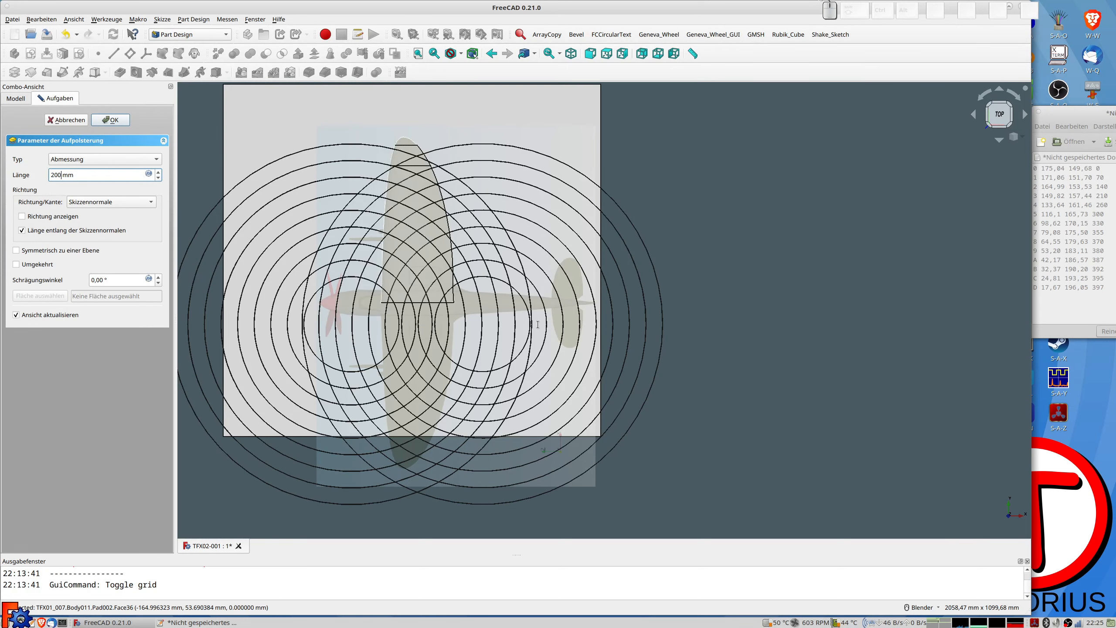
middle_click_drag(485, 345, 474, 248)
Step: Transform the Rippenschnitt body downward to a Z position of -128 mm so the rings pass through the wing
right_click(58, 254)
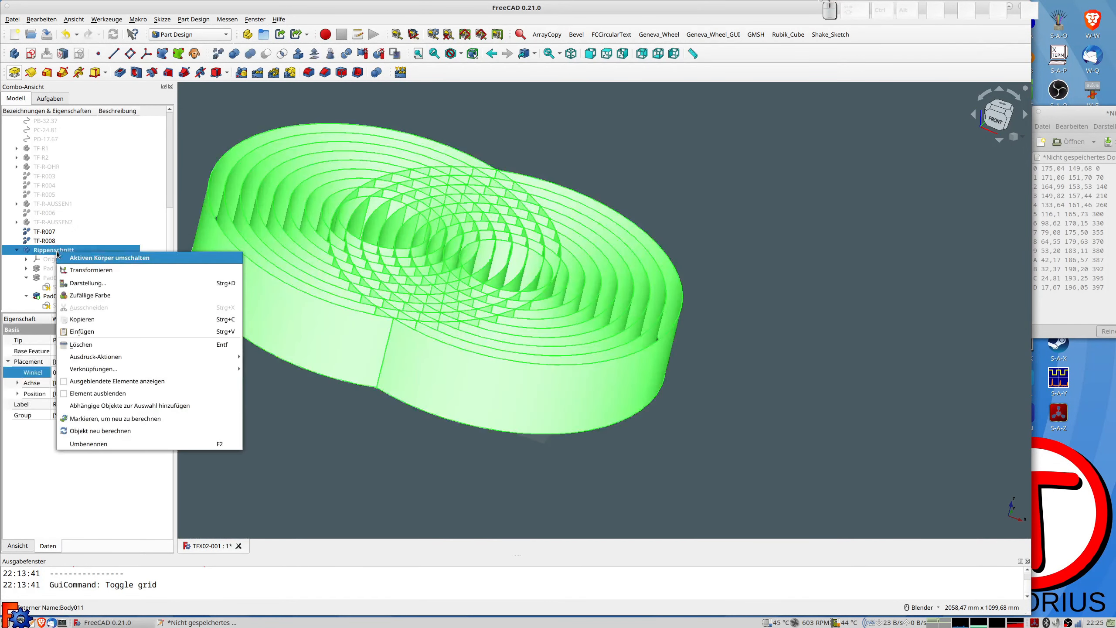
left_click(76, 269)
left_click_drag(376, 174, 356, 217)
middle_click_drag(426, 245, 446, 292)
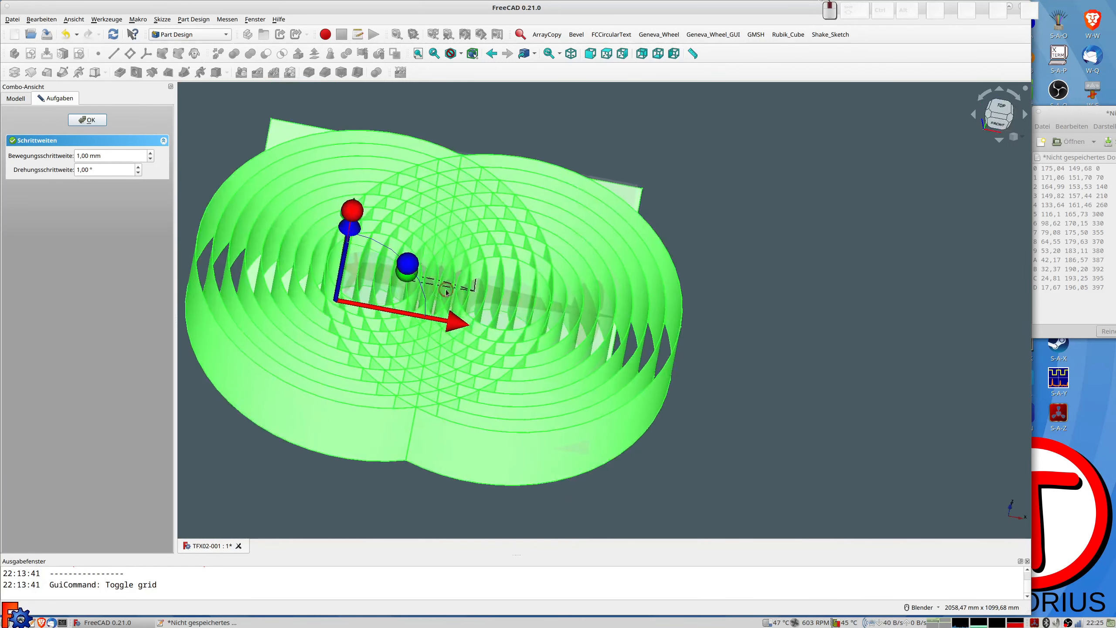
scroll(446, 292, "down", 2)
left_click(87, 120)
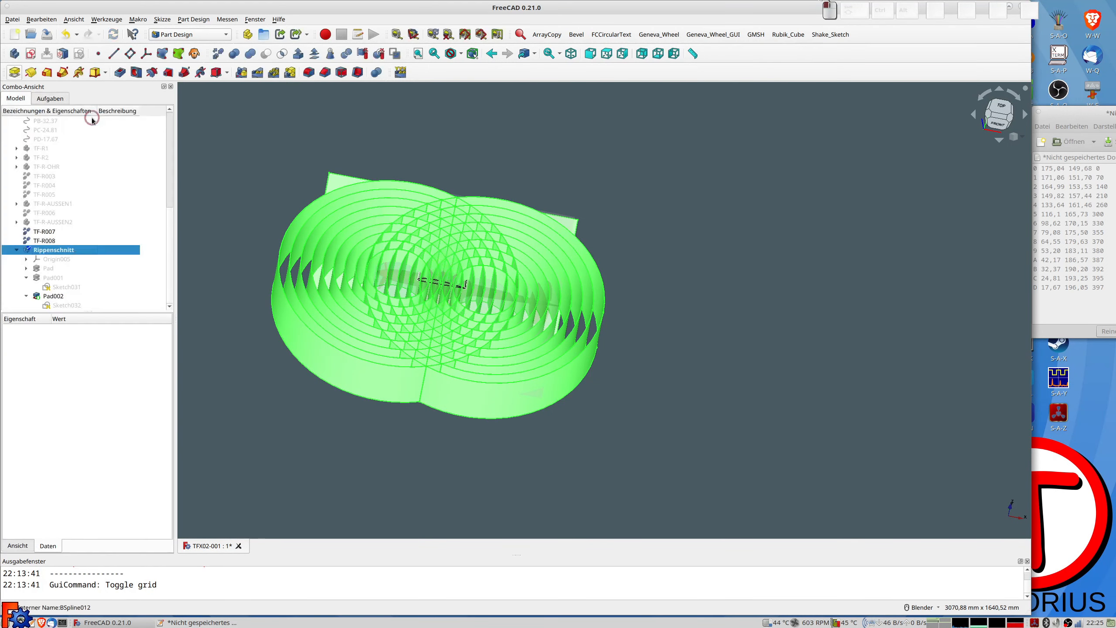
Step: Check from above how the lowered rings cross the wing bodies TF-R007 and TF-R008
key("2")
left_click(219, 146)
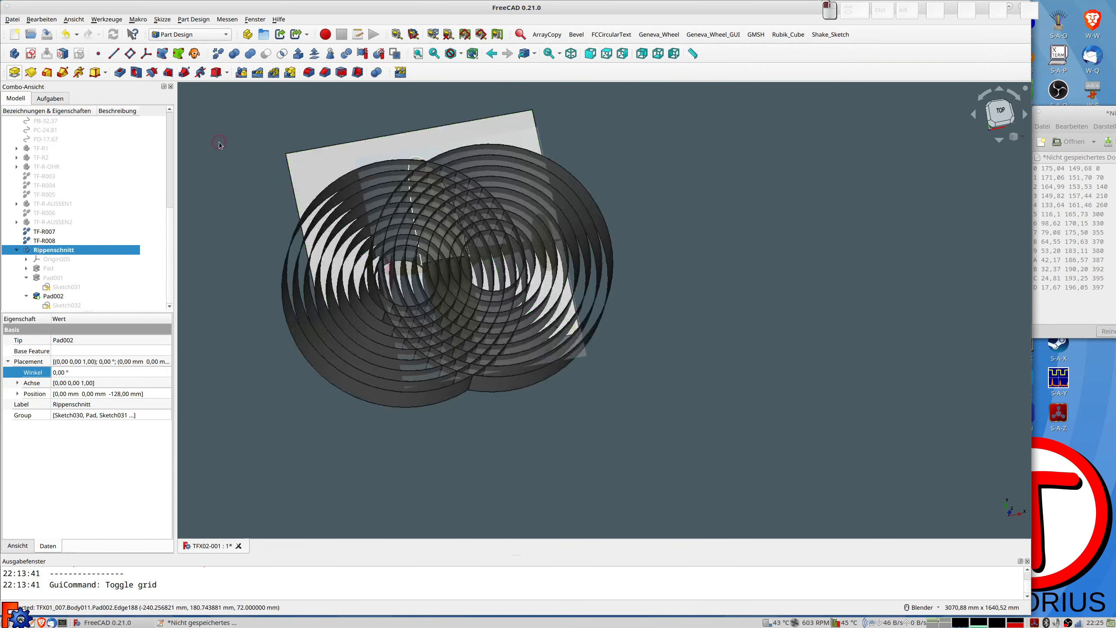
middle_click_drag(653, 230, 626, 235)
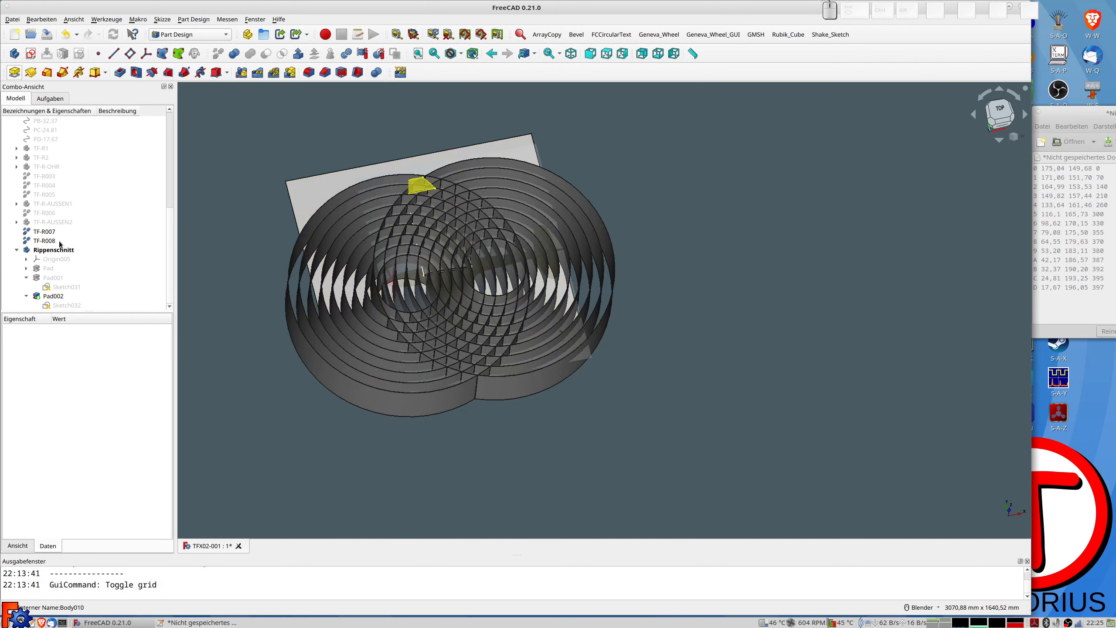
left_click(42, 232)
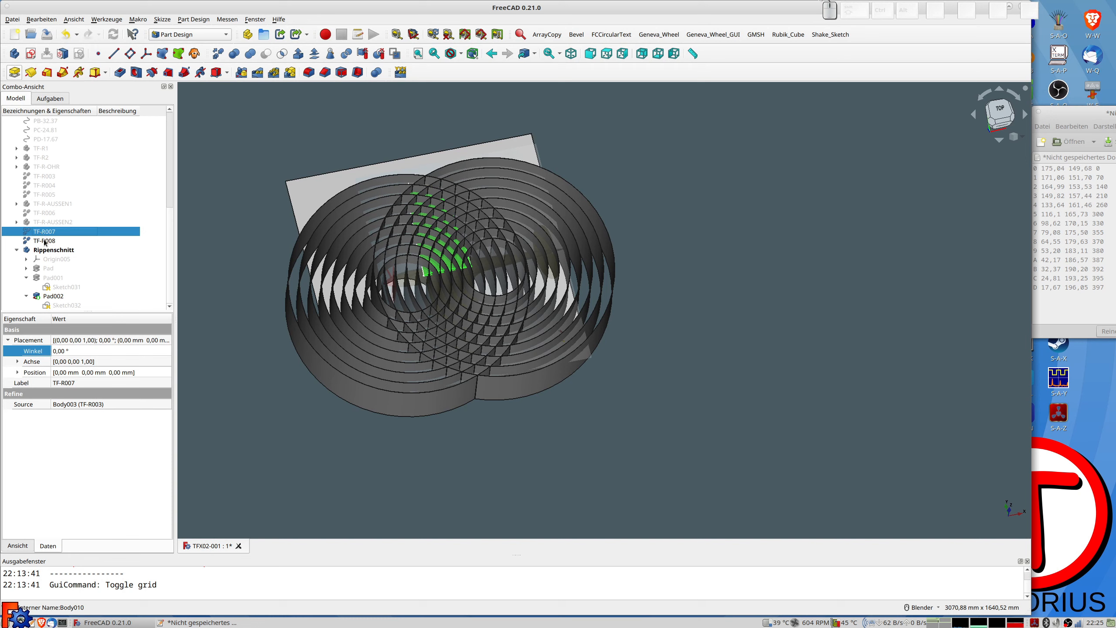
left_click(45, 241)
middle_click_drag(399, 168, 493, 194)
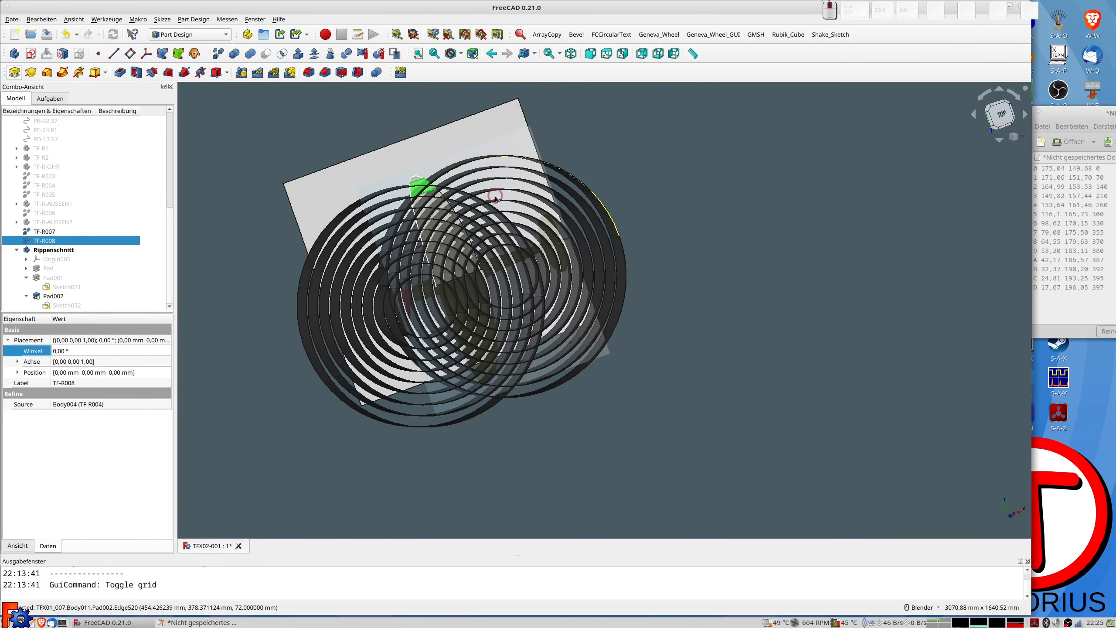
Step: Create a refined shape copy of the Rippenschnitt body
left_click(53, 250)
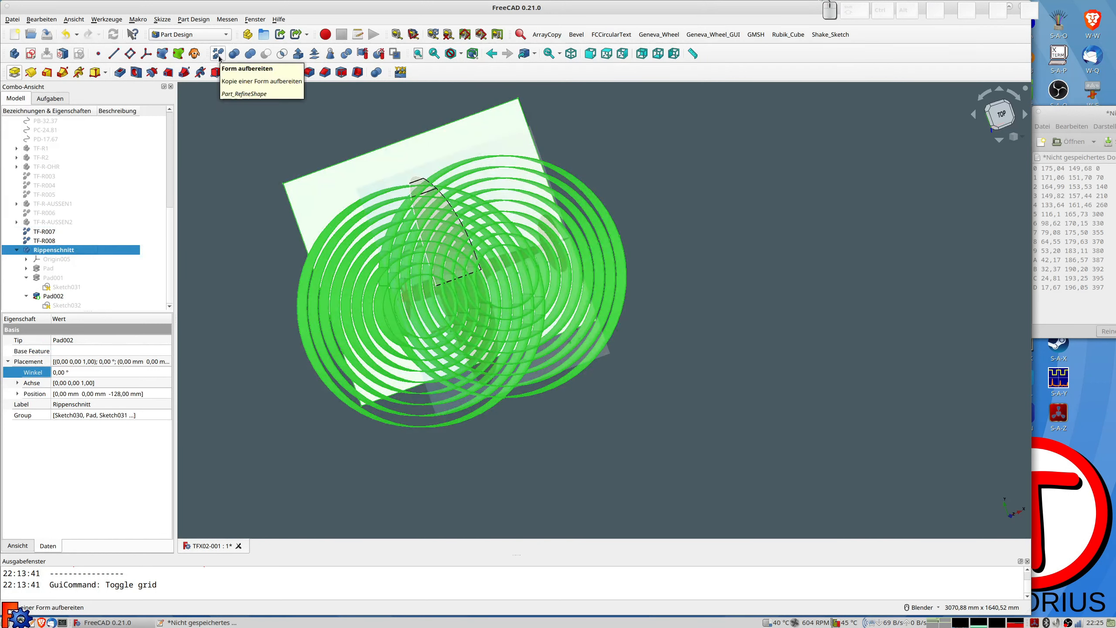
left_click(219, 58)
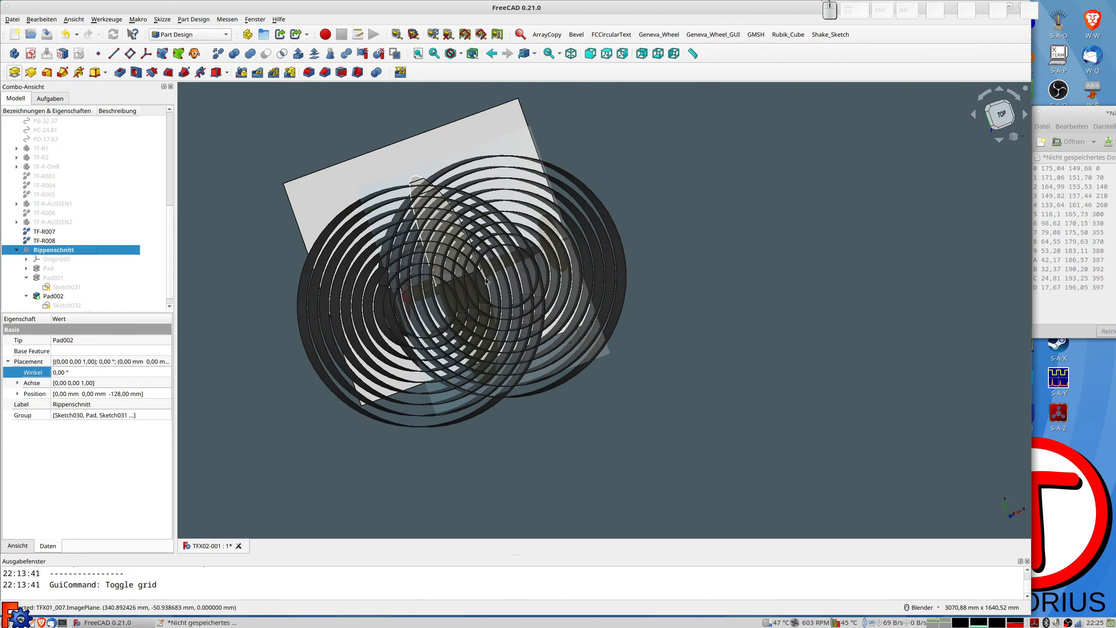
left_click(49, 305)
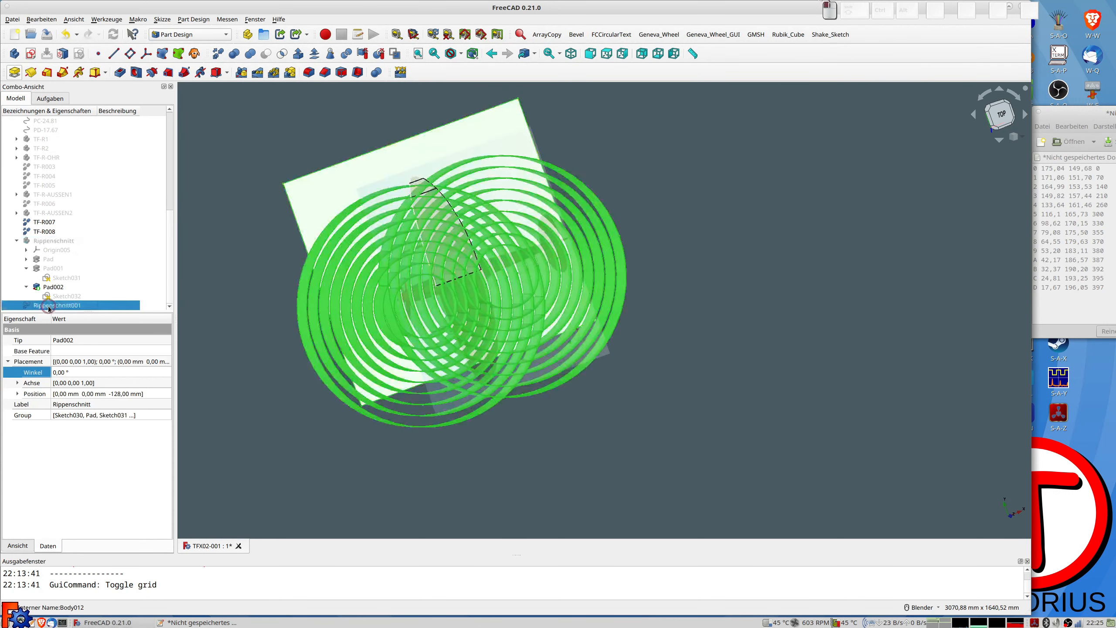
Step: Save the document and intersect TF-R007 with the refined copy Rippenschnitt001 using the Boolean Common operation
left_click(46, 222)
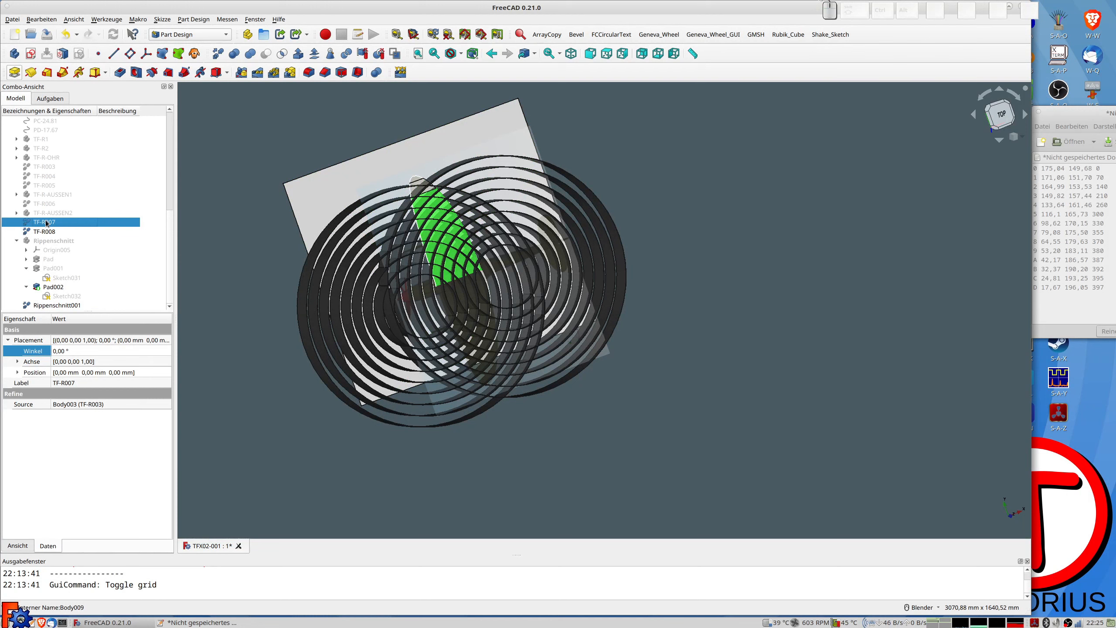
left_click(53, 305, "ctrl")
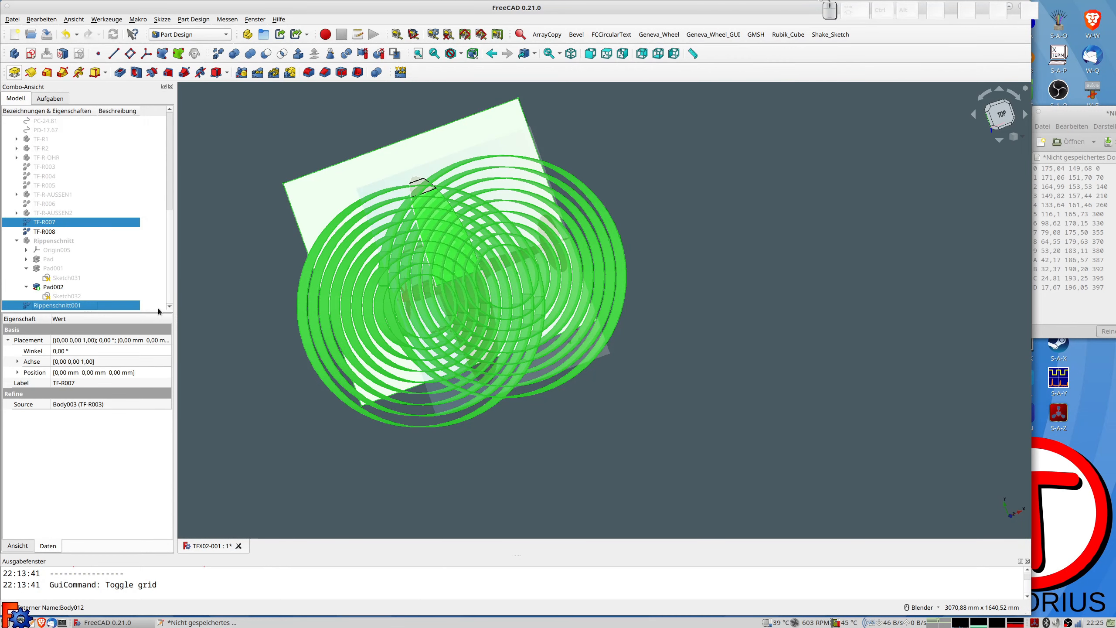
left_click(177, 35)
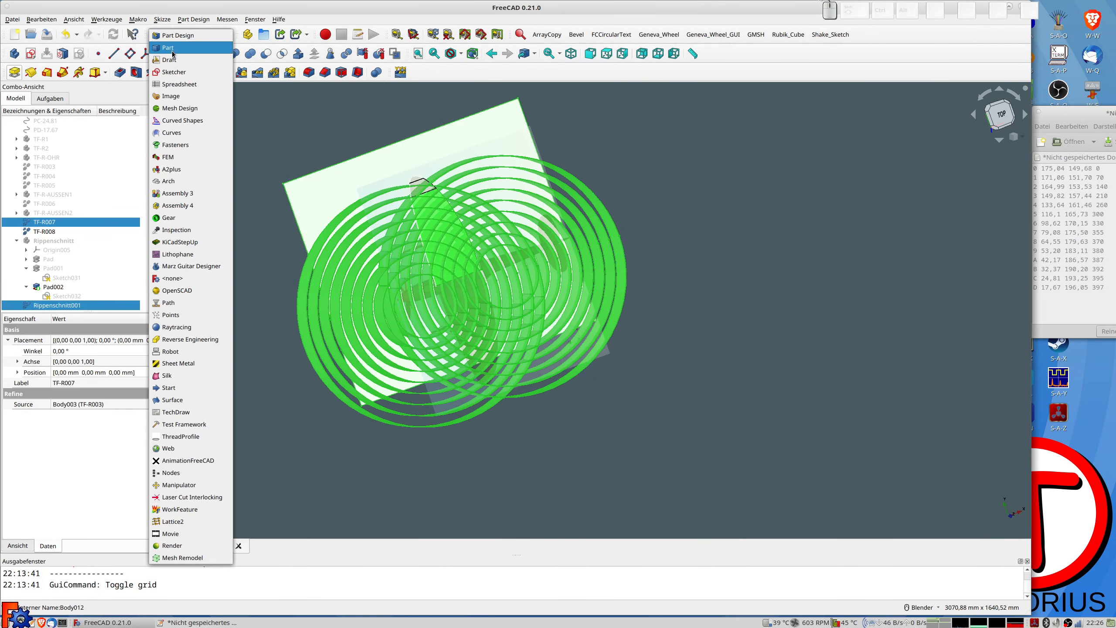
left_click(175, 52)
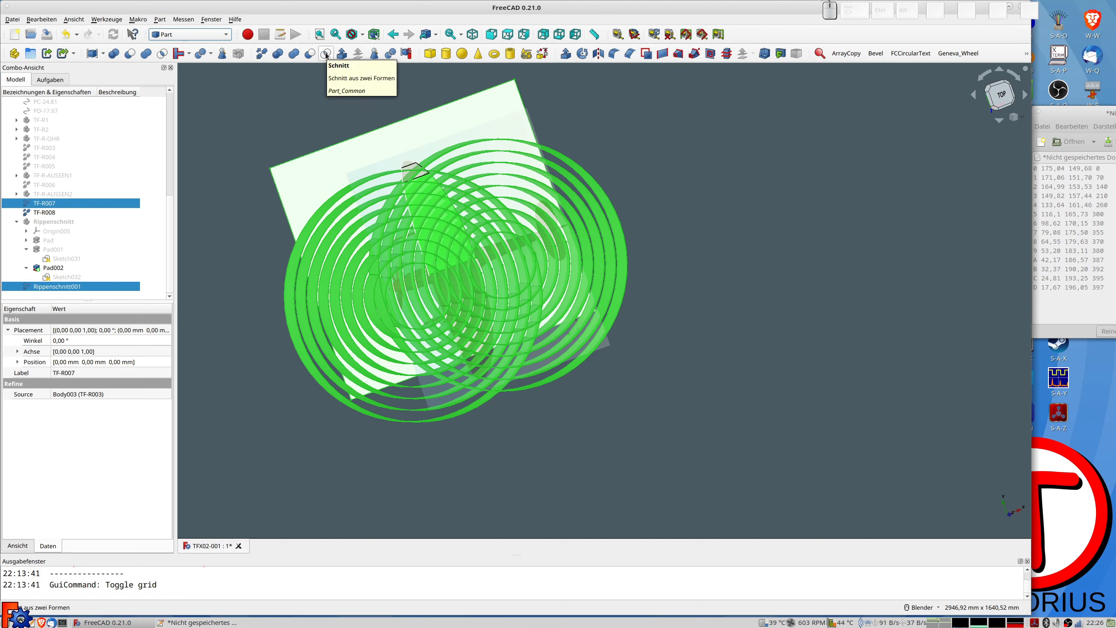
left_click(176, 35)
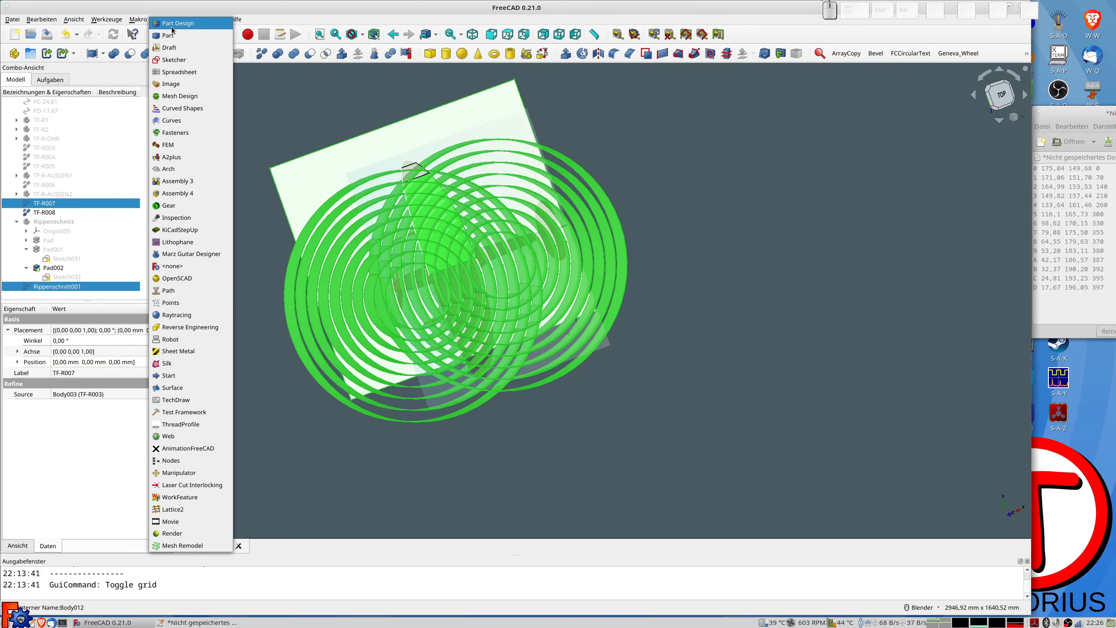
left_click(173, 26)
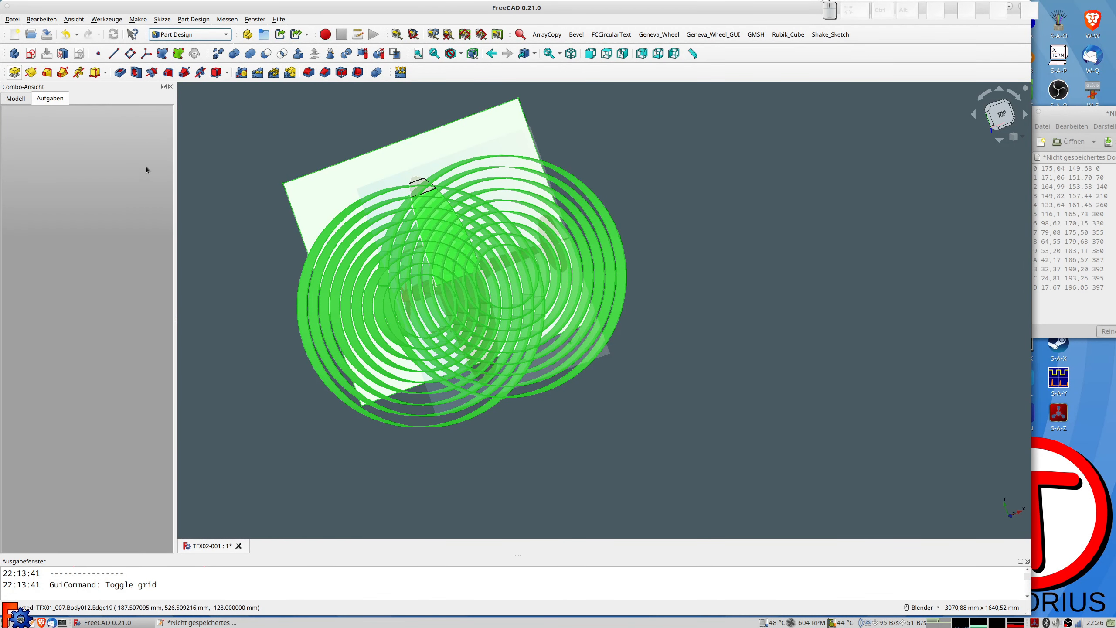
left_click(29, 101)
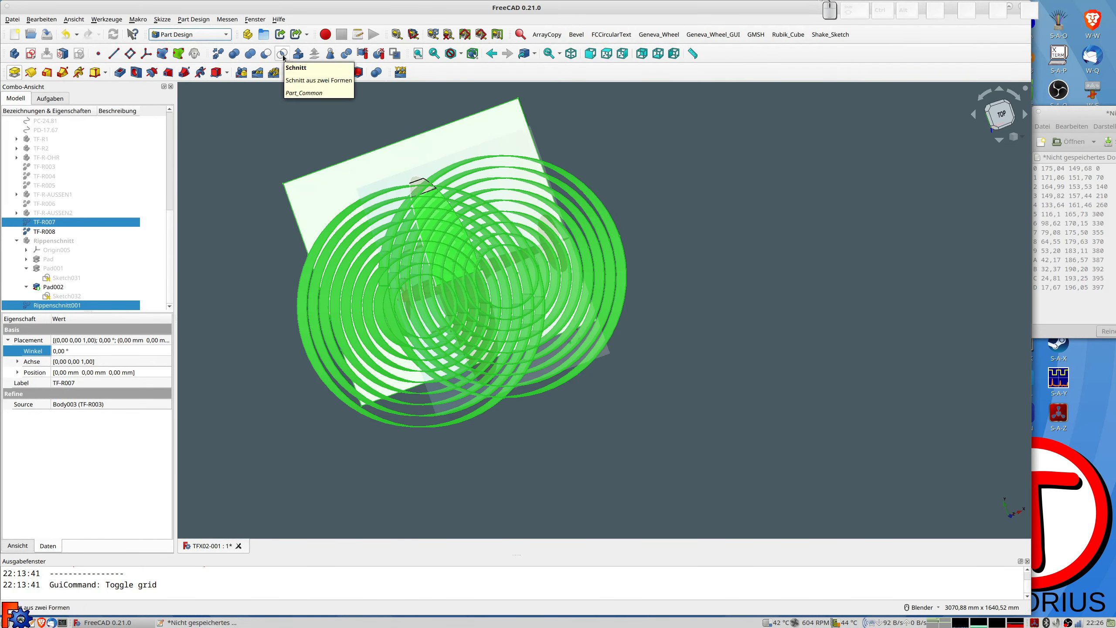
left_click(12, 19)
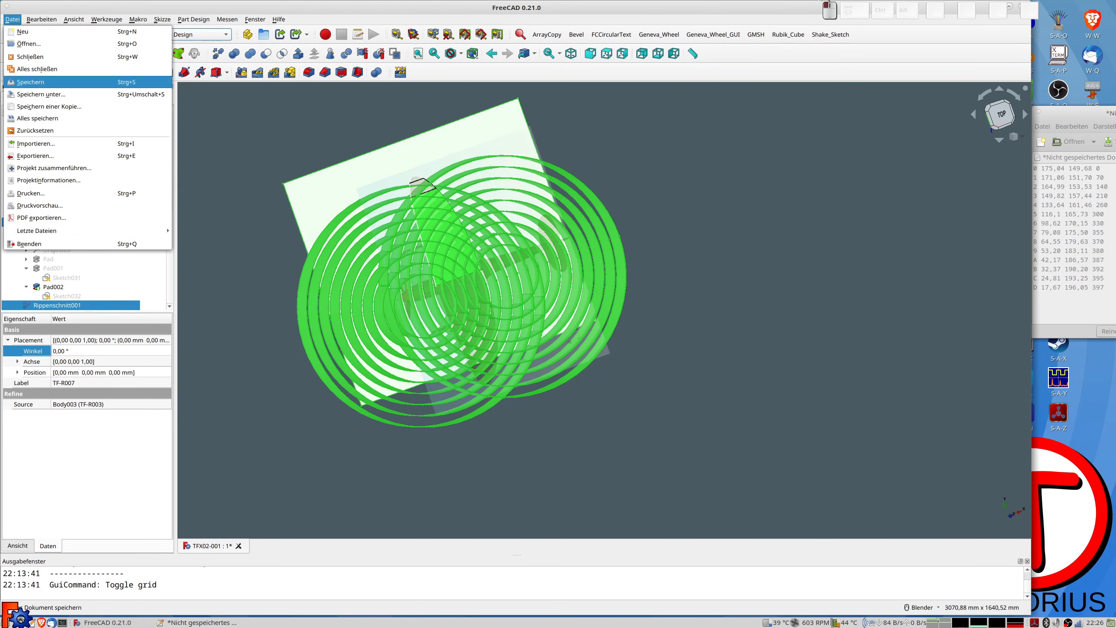
left_click(59, 84)
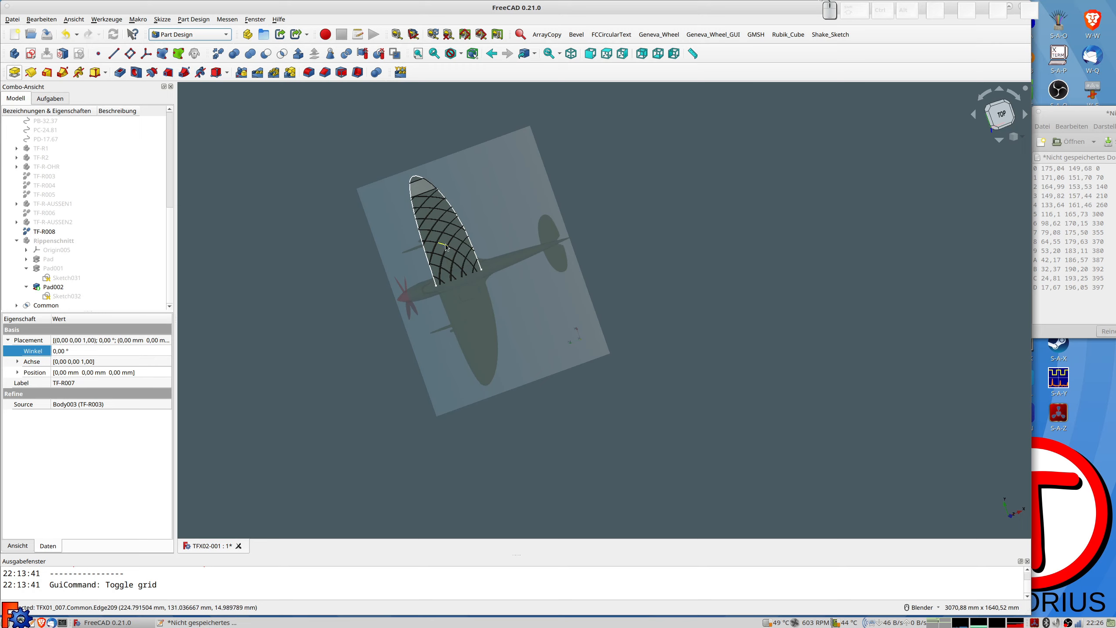
Step: Show the original Rippenschnitt body again and create a second refined shape copy of it
scroll(459, 253, "up", 5)
middle_click_drag(459, 254, 375, 198)
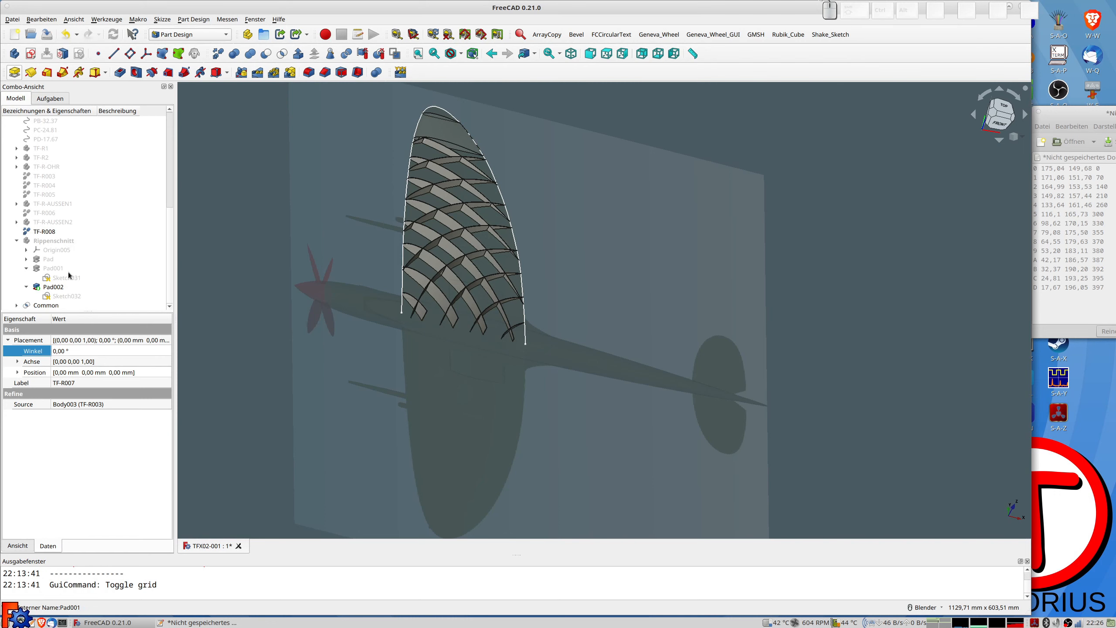
left_click(51, 241)
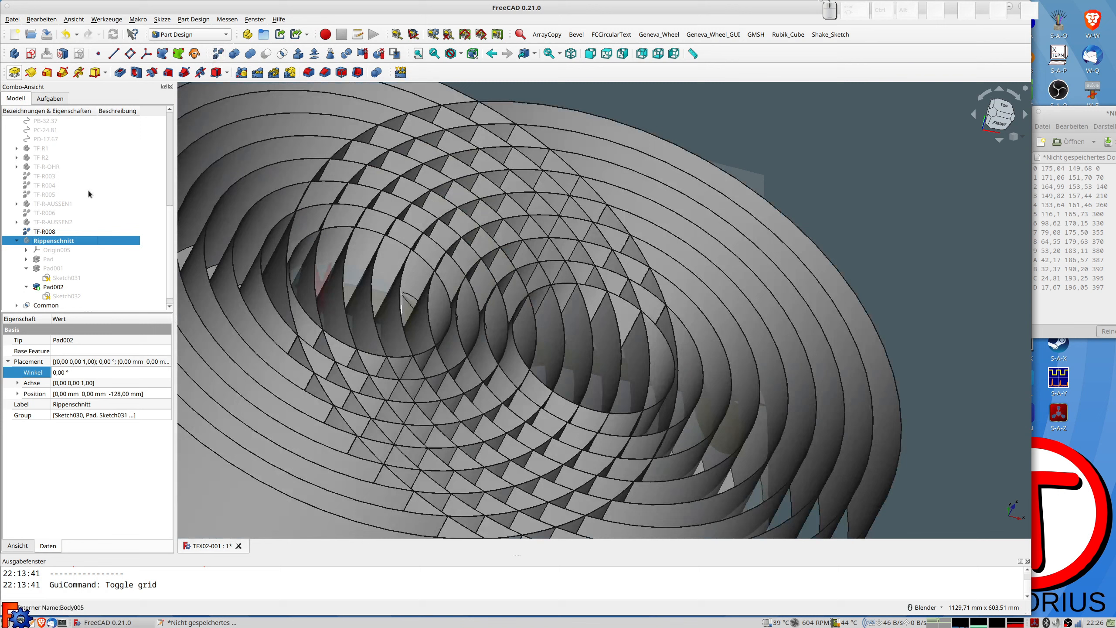
key("space")
Step: Intersect the wing-tip body TF-R008 with the refined copy Rippenschnitt002 using the Boolean Common operation
left_click(47, 231)
key("v")
key("f")
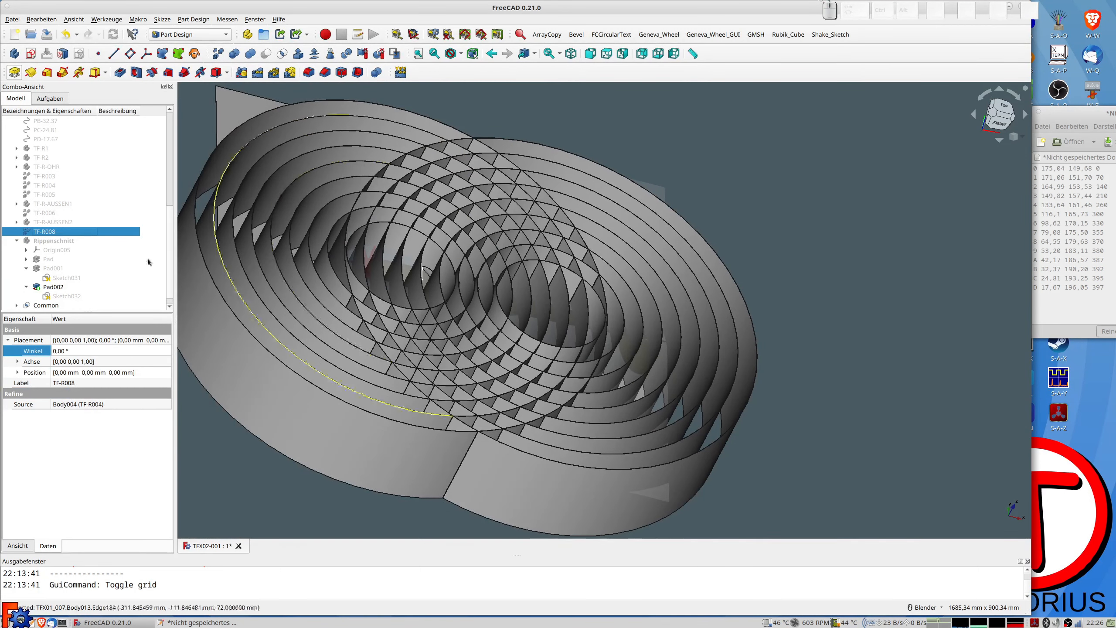
scroll(76, 301, "down", 1)
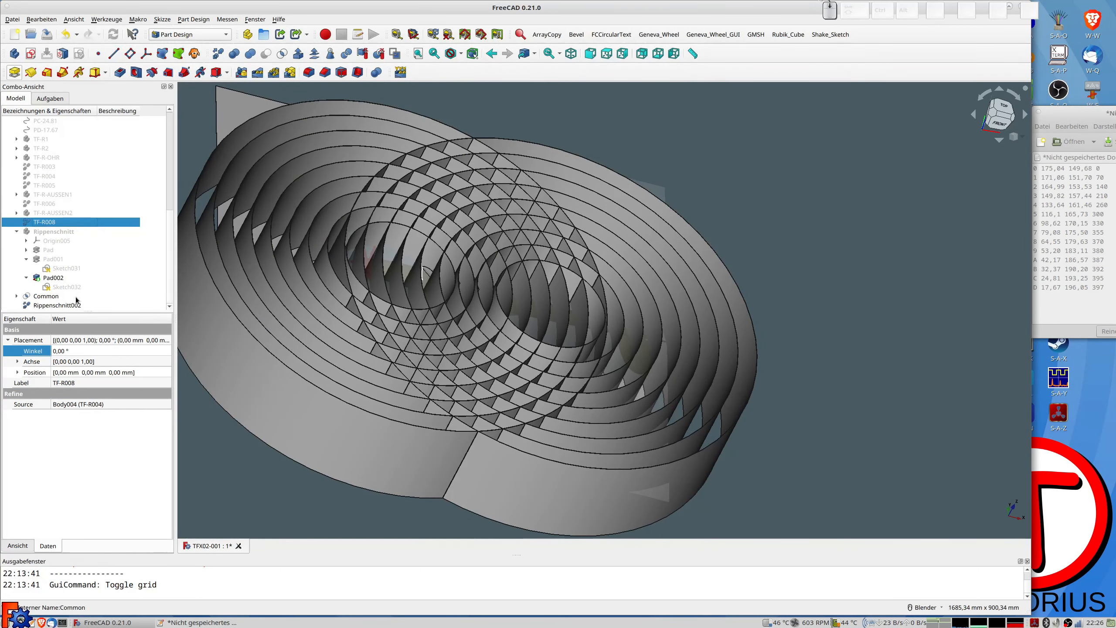
left_click(57, 305, "ctrl")
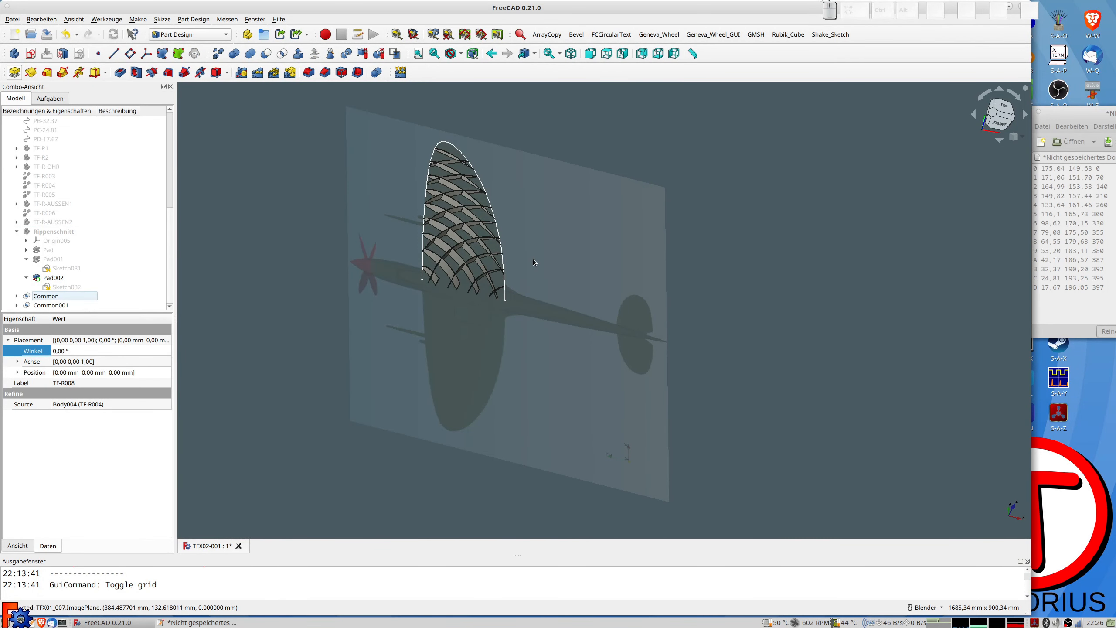
Step: Create refined shape copies of both rib intersections, Common and Common001
middle_click_drag(533, 258, 455, 148)
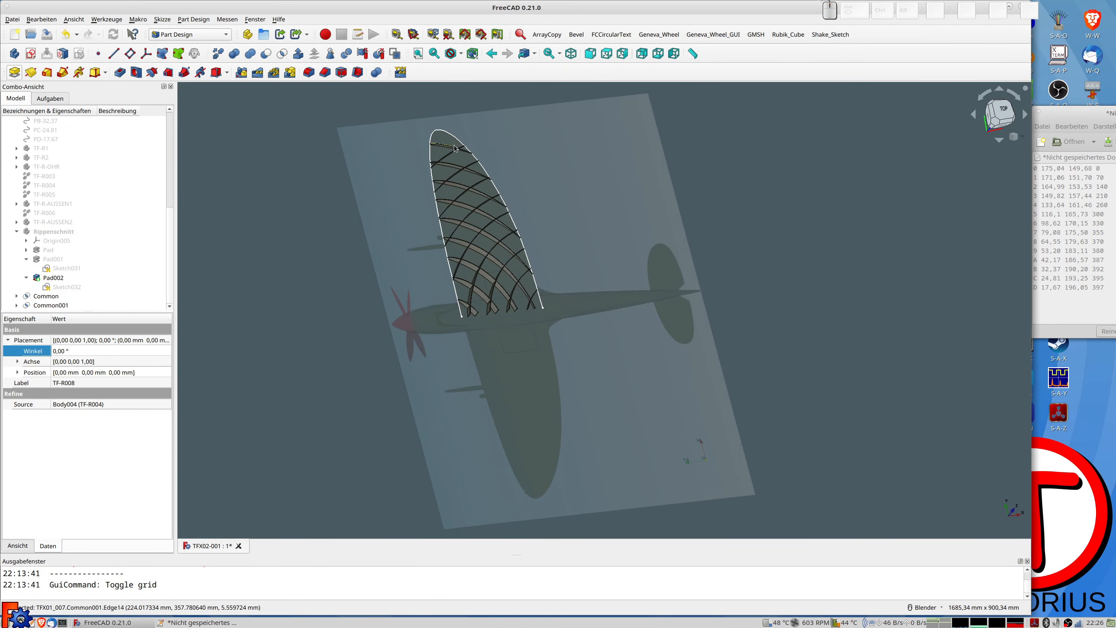
scroll(455, 149, "up", 4)
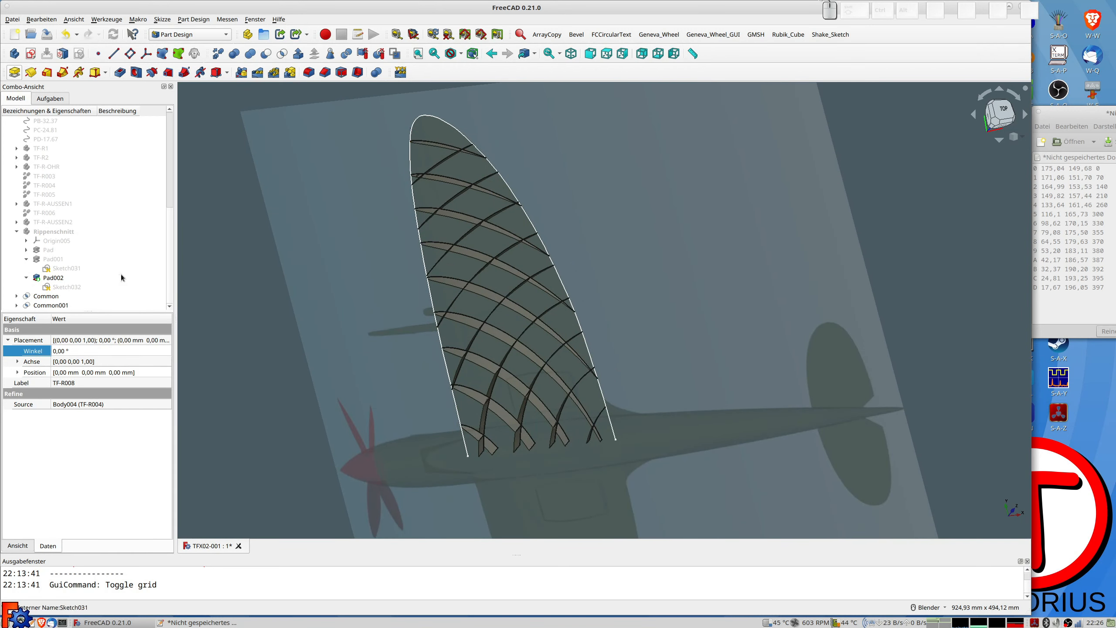
left_click(42, 298)
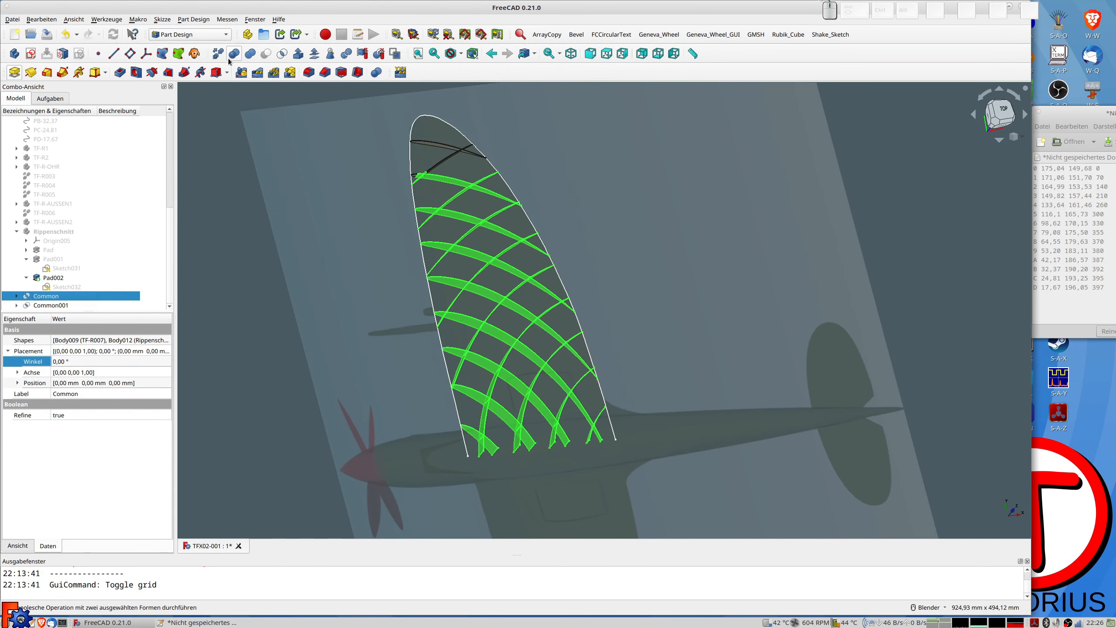
left_click(218, 53)
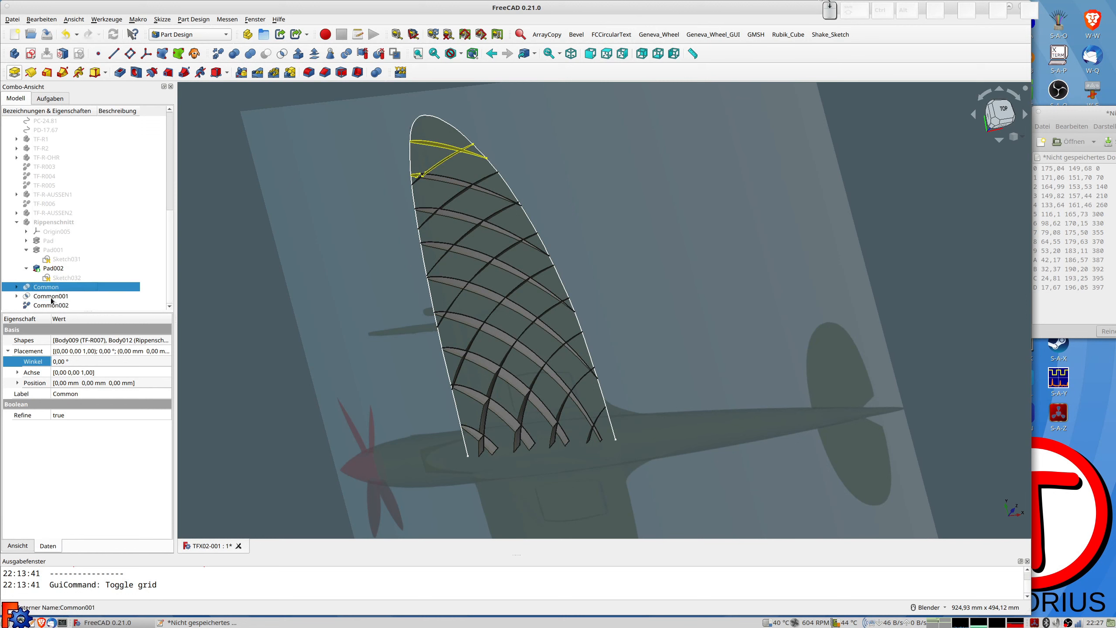
left_click(48, 297)
left_click(218, 54)
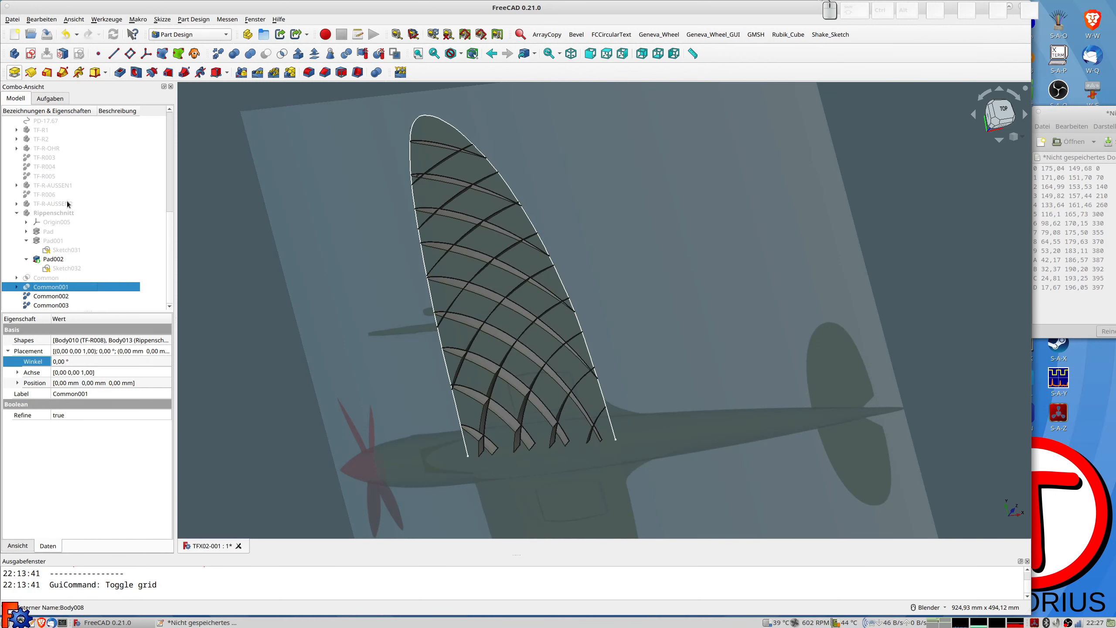
Step: Rename the refined copy Common002 as TF-R-RIPPEN1
left_click(52, 297)
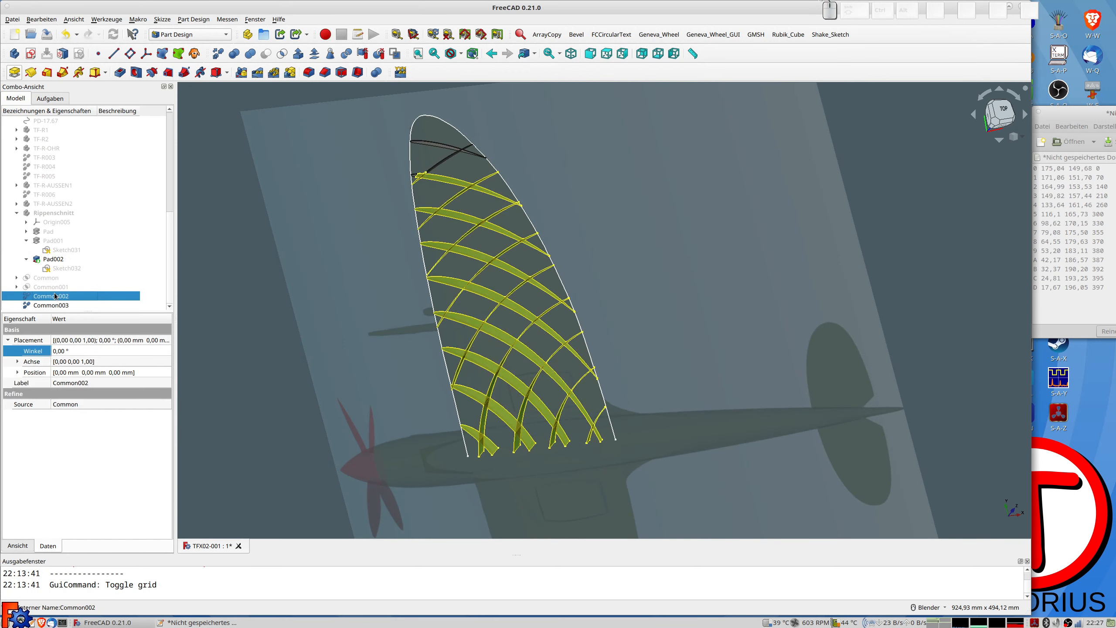
key("F2")
type("Ri")
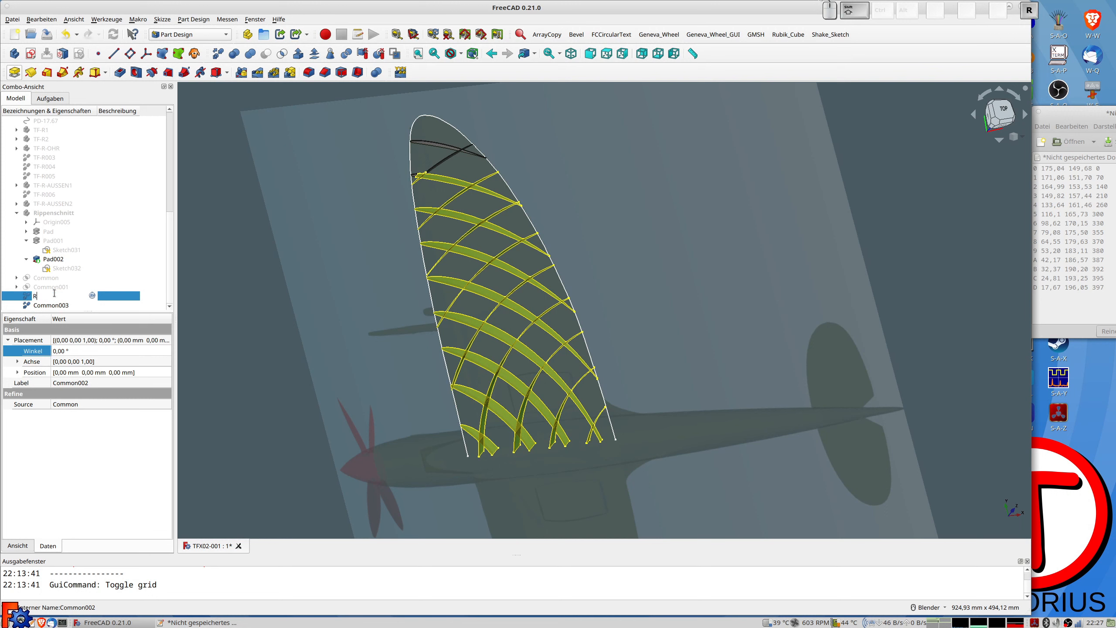
key("BackSpace")
key("BackSpace")
type("TF-R")
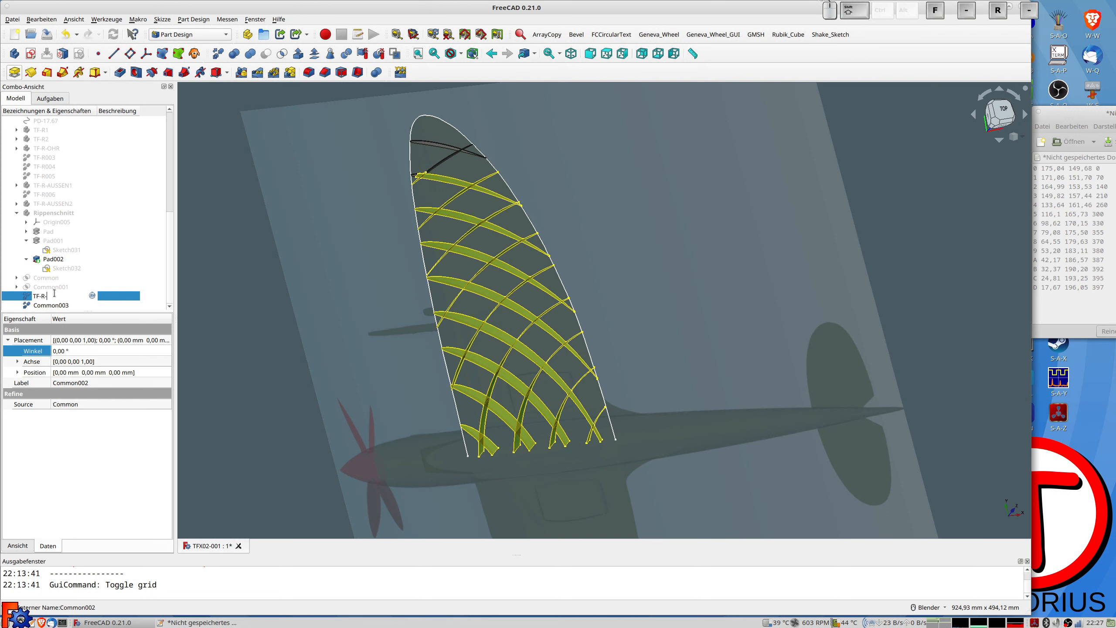
type("-RIPPEN1")
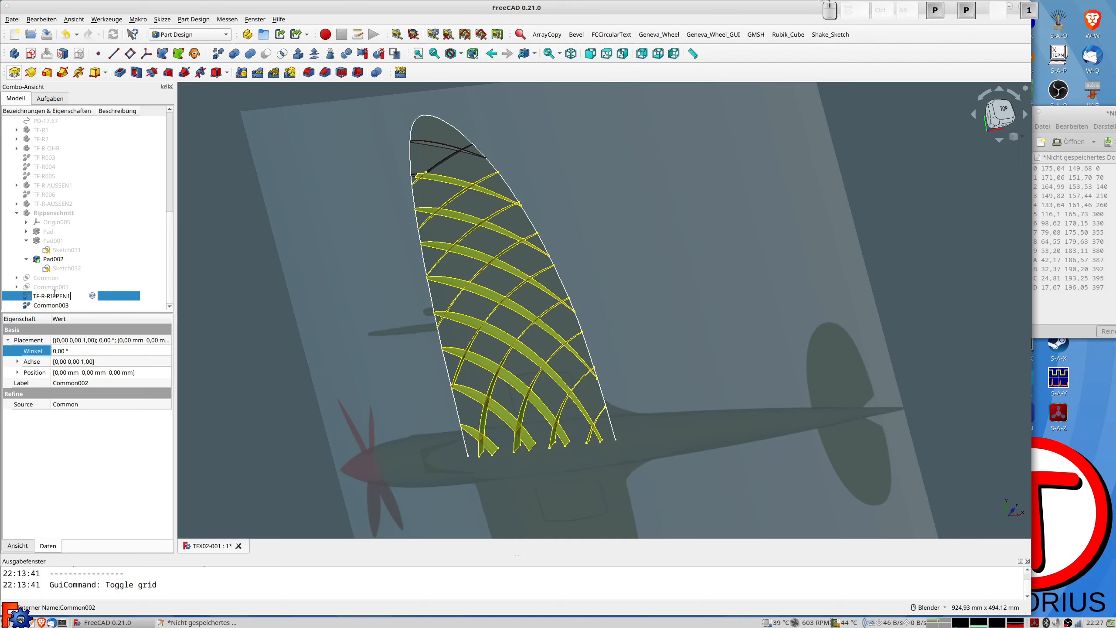
key("Return")
Step: Rename the refined copy Common003 as TF-R-RIPPEN2
left_click(59, 306)
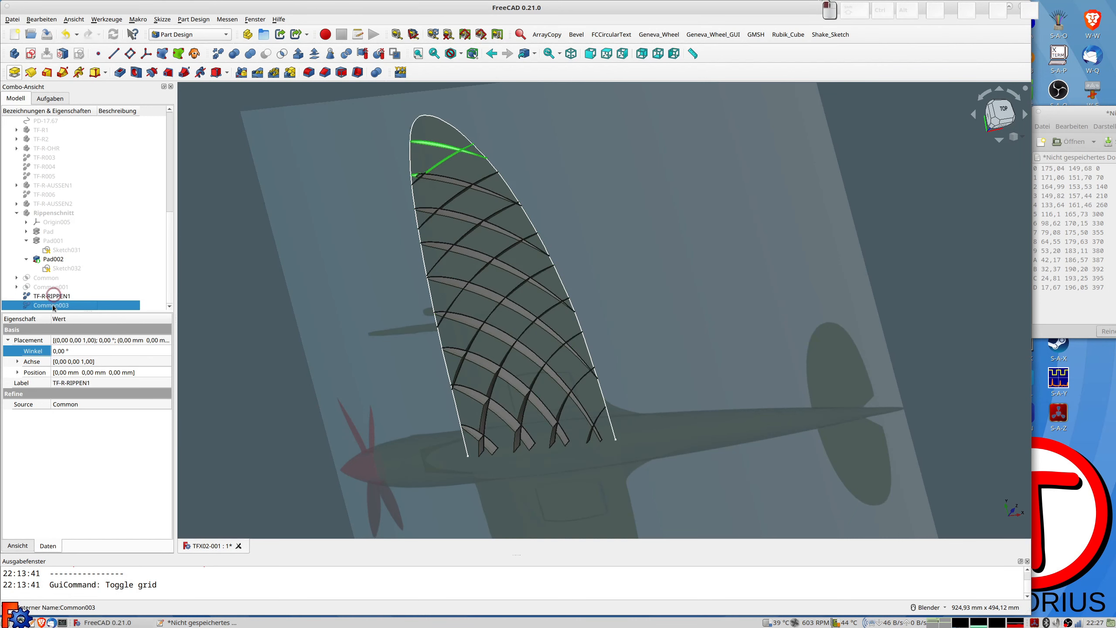
key("F2")
type("TF-R-RIPPEN2")
key("Return")
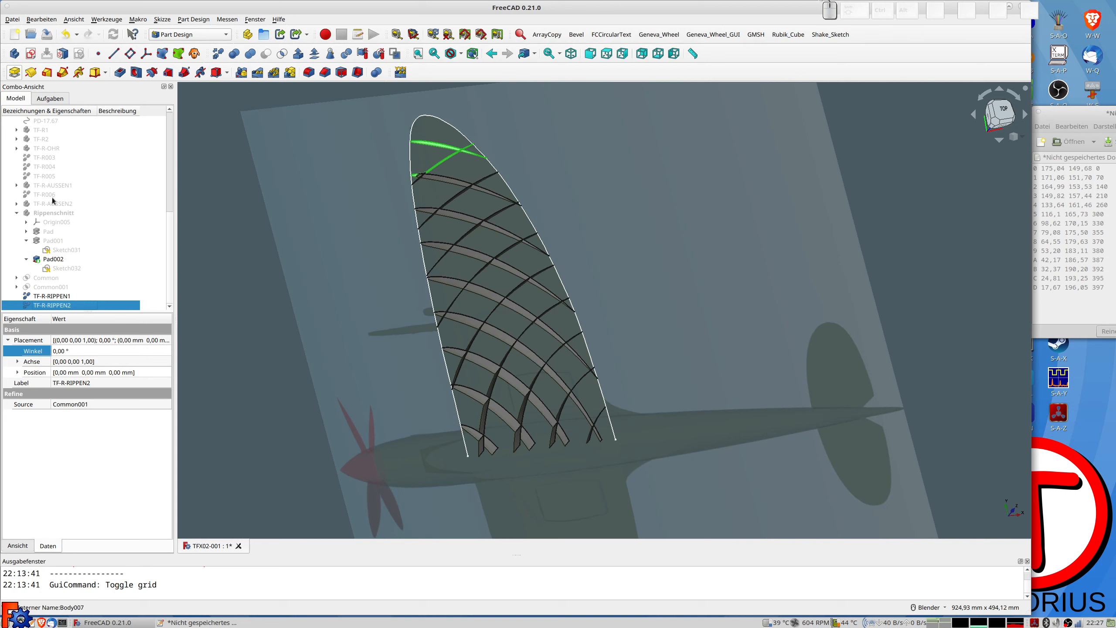
Step: Create refined shape copies of the two hollow wing skins, TF-R-AUSSEN1 and TF-R-AUSSEN2
left_click(63, 185)
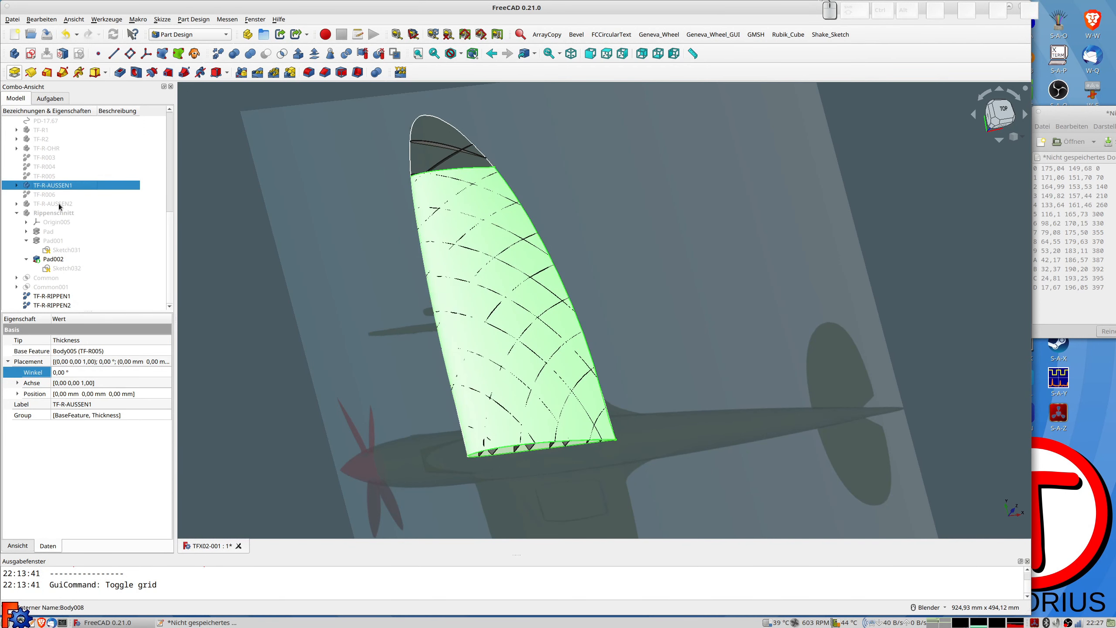
left_click(59, 204)
key("space")
left_click(52, 186)
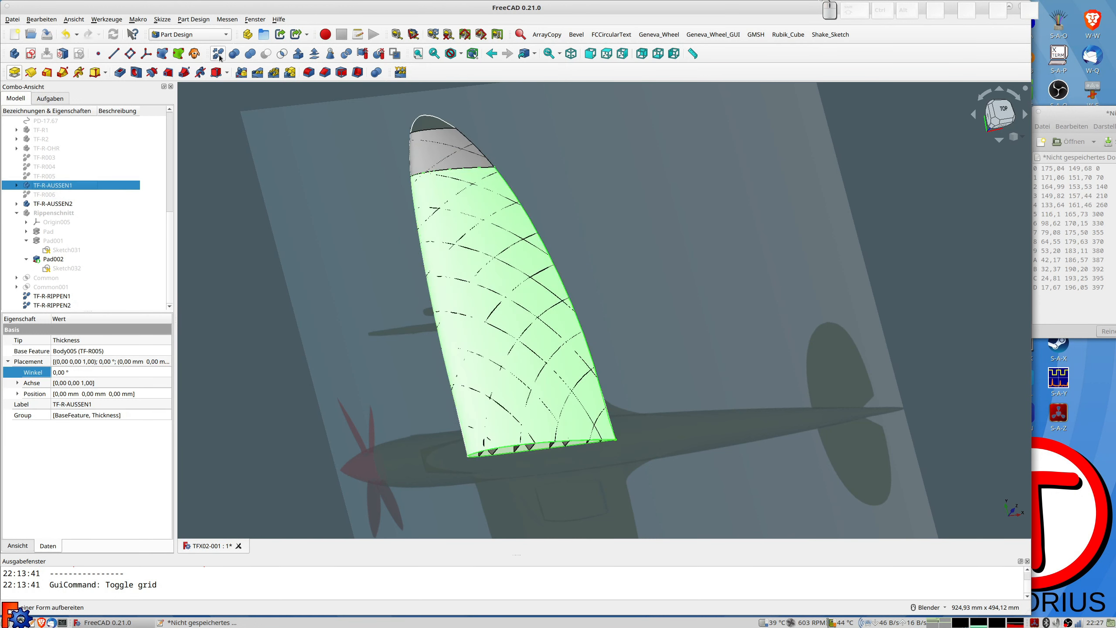
key("space")
left_click(59, 204)
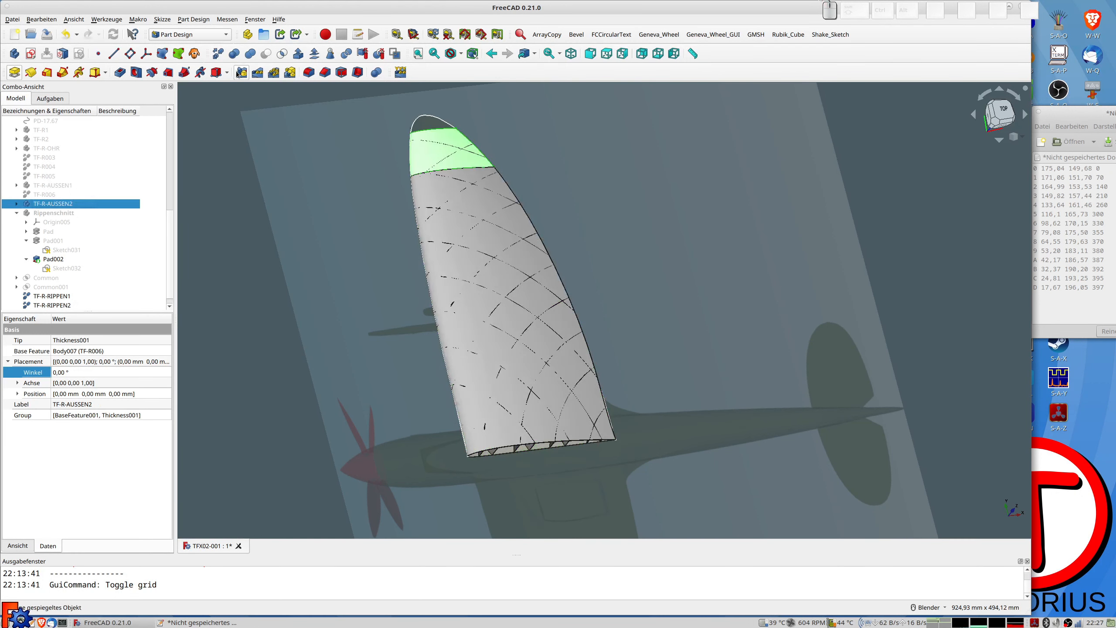
left_click(218, 56)
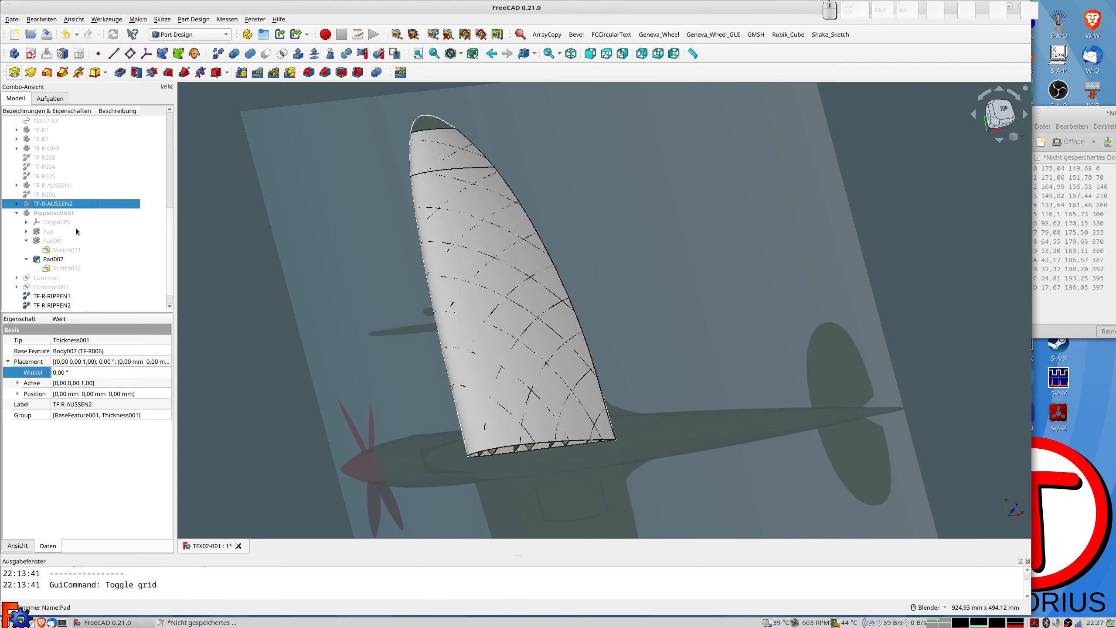
scroll(73, 240, "down", 1)
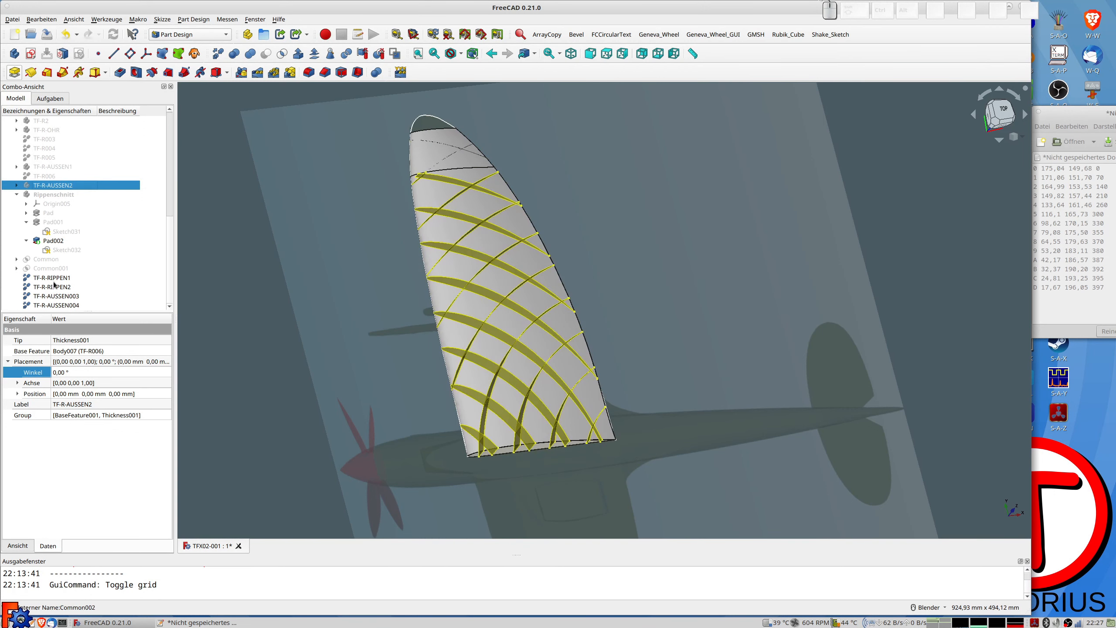
Step: Create a refined shape copy of the wing-tip cap body TF-R-OHR
middle_click_drag(598, 296, 663, 239)
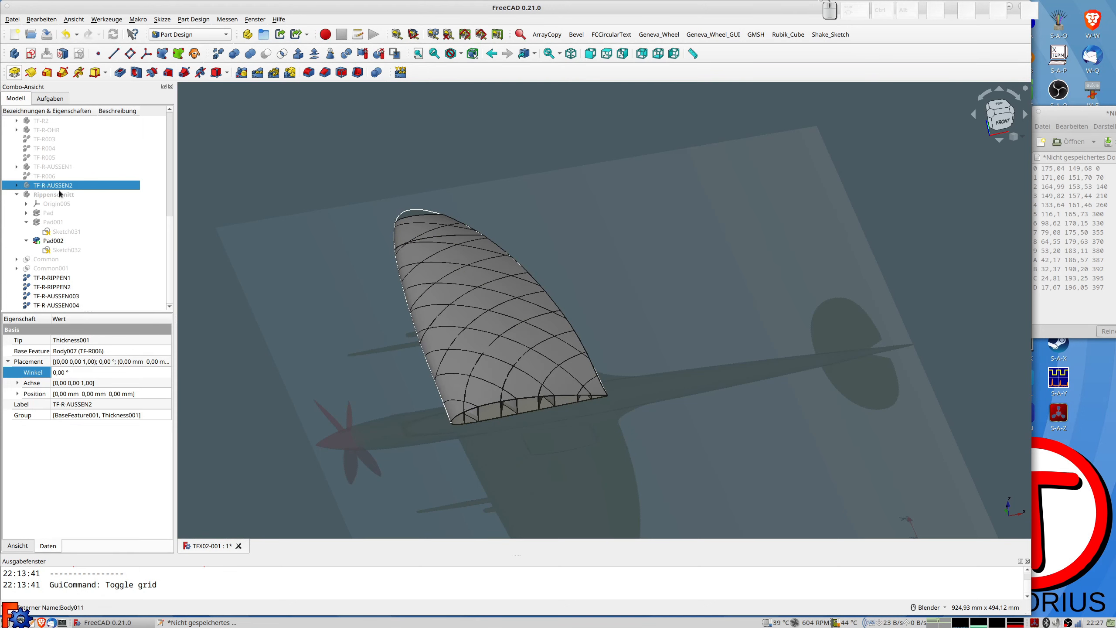
scroll(58, 191, "up", 1)
left_click(40, 158)
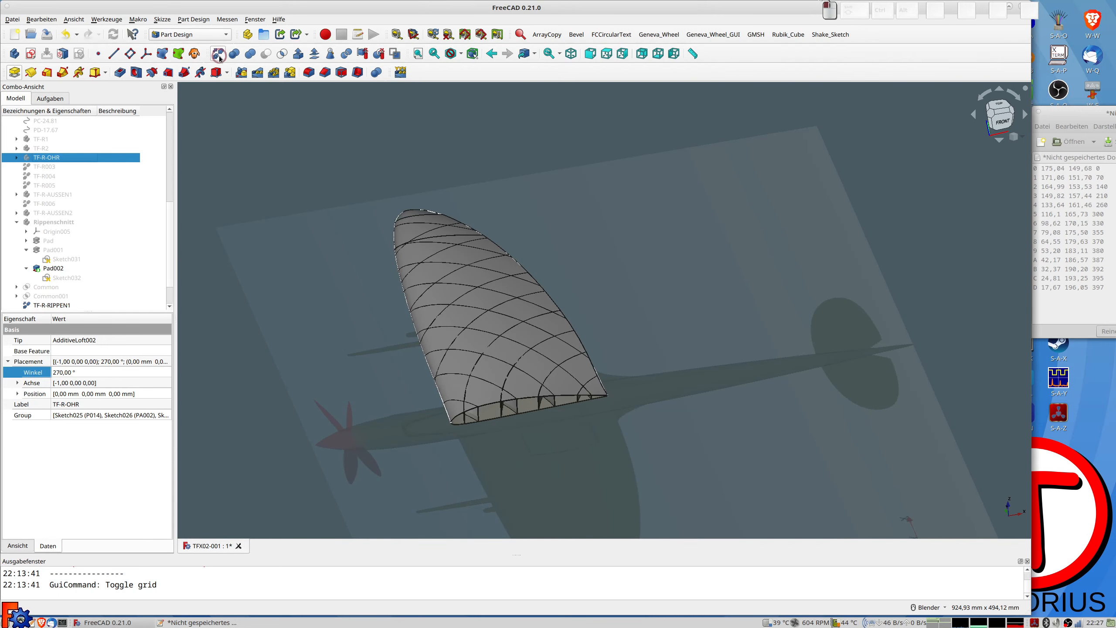
Step: Check the assembled wing in front and top views, including the trailing edge at the root, and save the document
middle_click_drag(519, 308, 422, 295)
key("1")
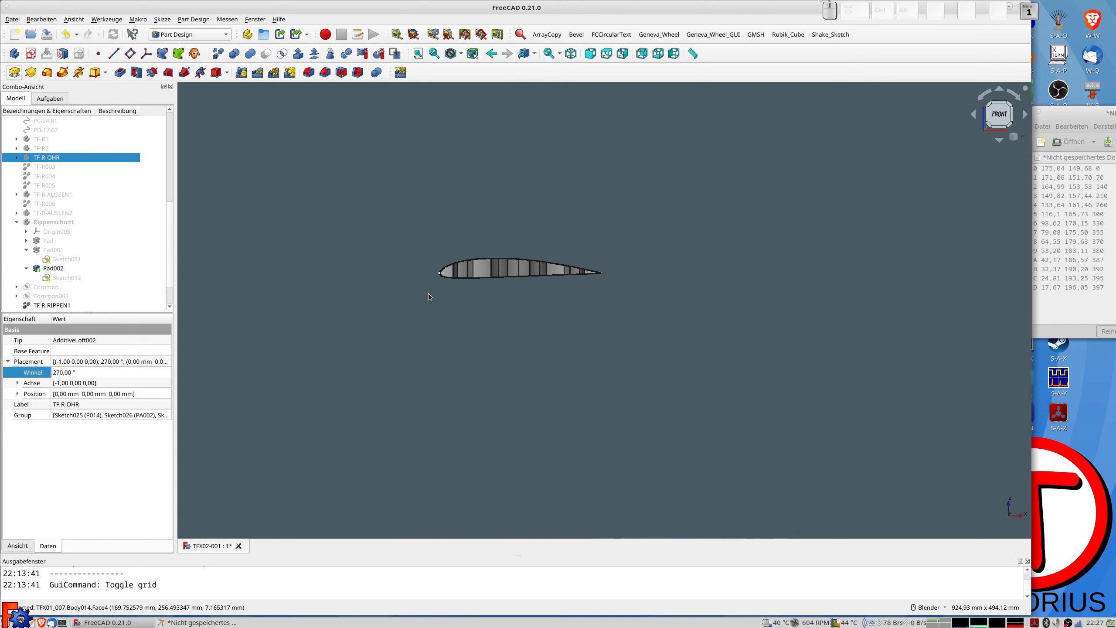
key("2")
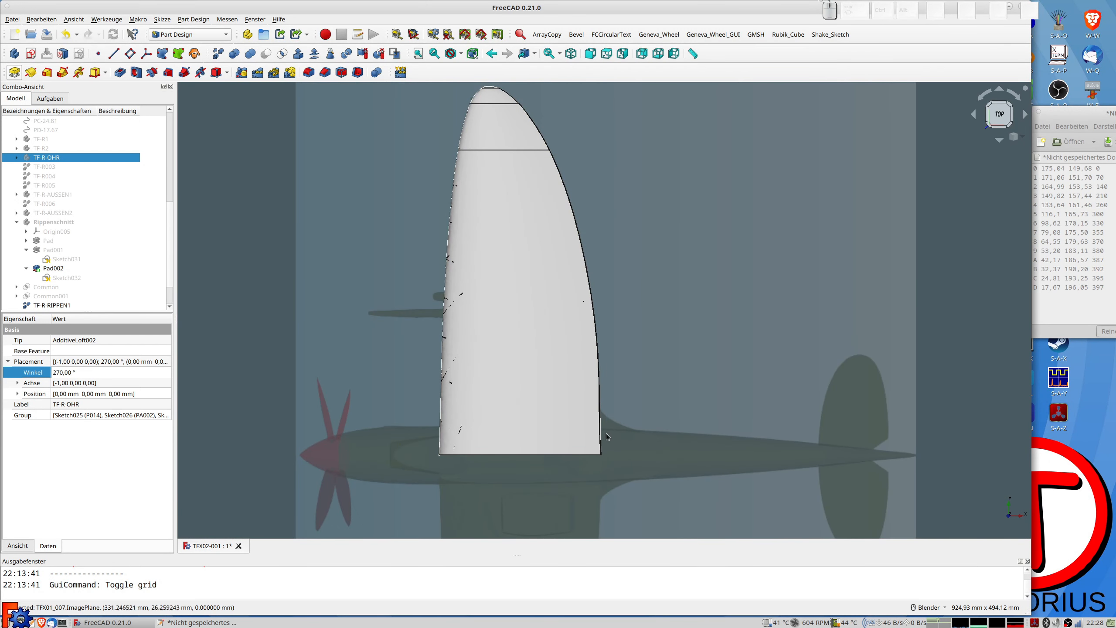
scroll(604, 433, "up", 5)
scroll(603, 434, "down", 2)
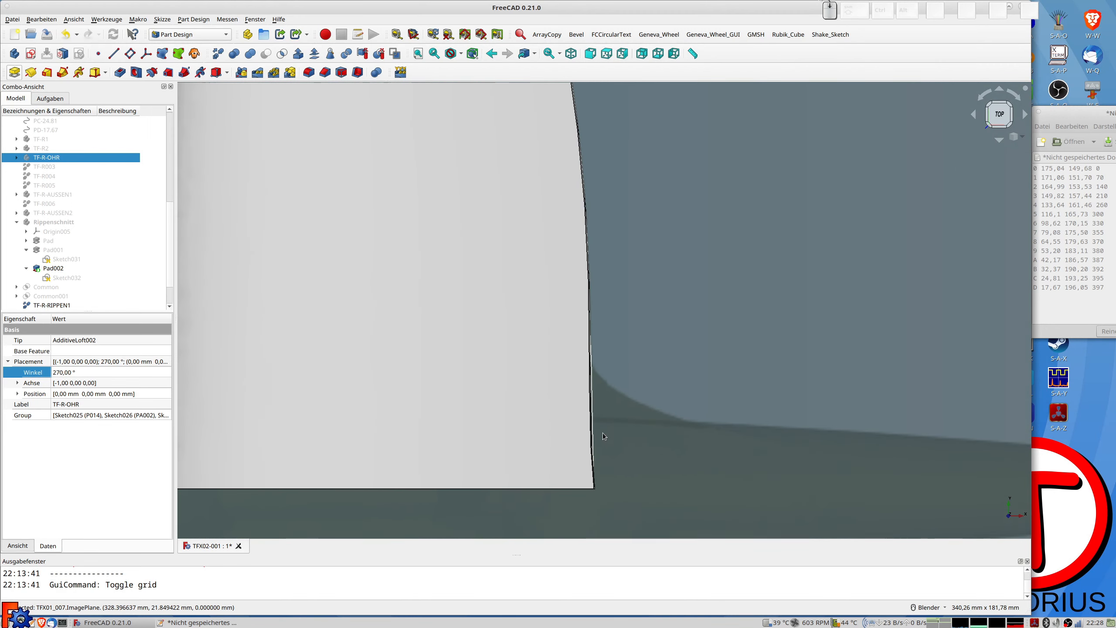
scroll(589, 411, "down", 5)
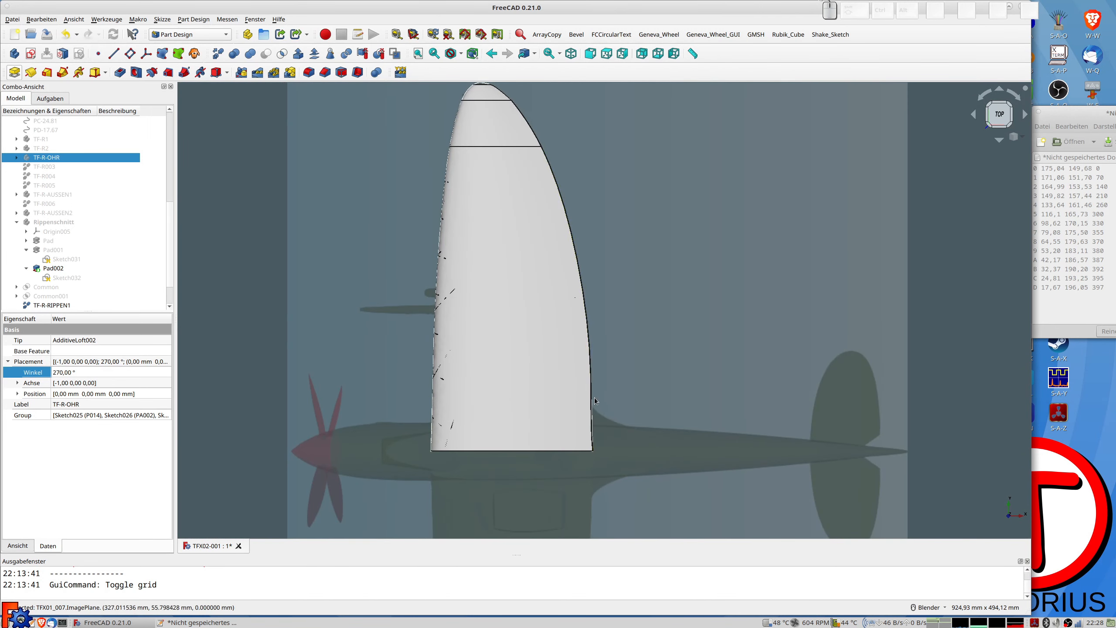
middle_click_drag(590, 451, 603, 428)
scroll(590, 424, "down", 1)
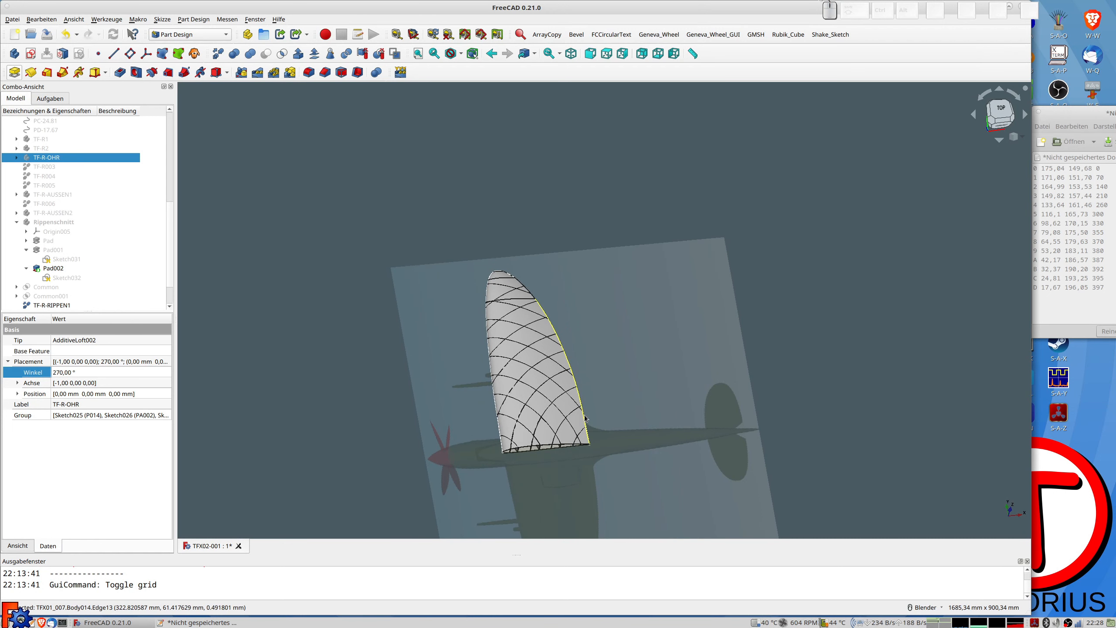
middle_click_drag(600, 336, 594, 319)
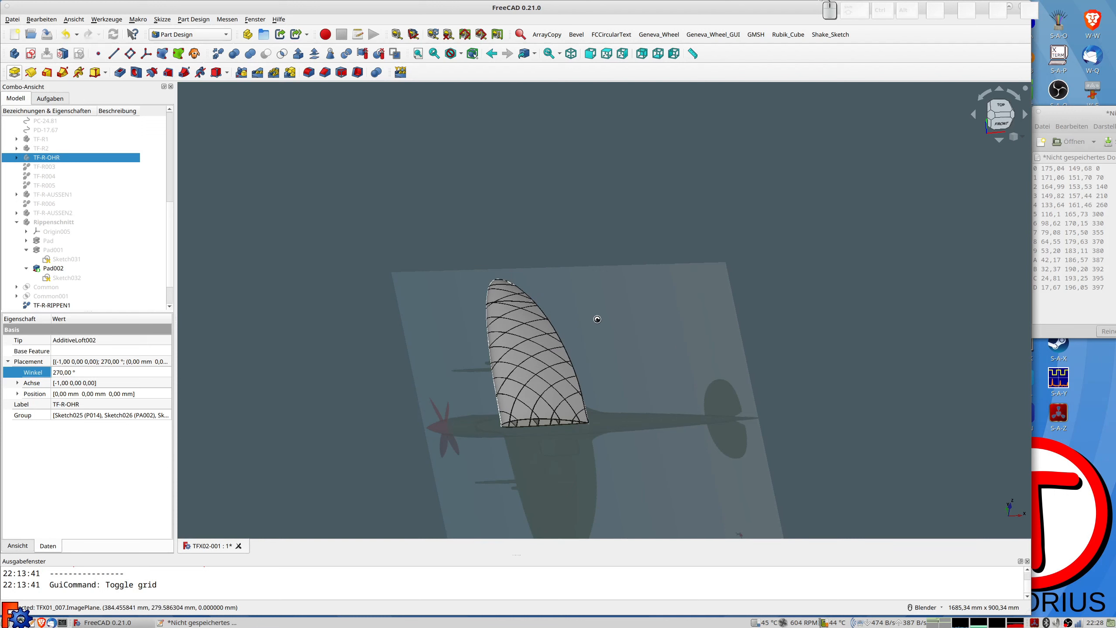
key("ctrl+s")
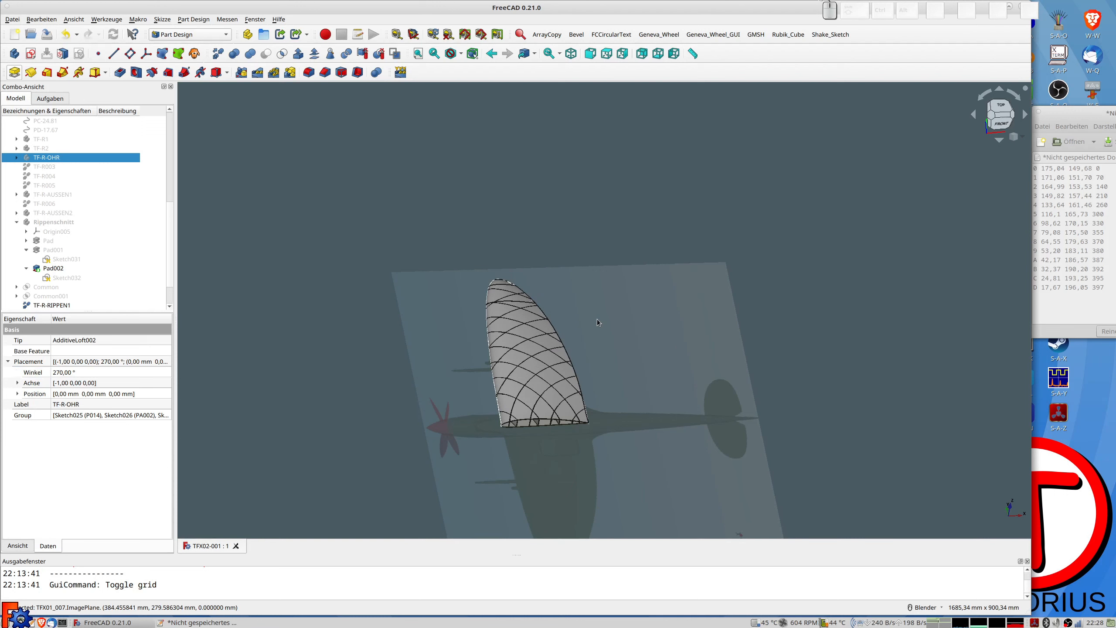